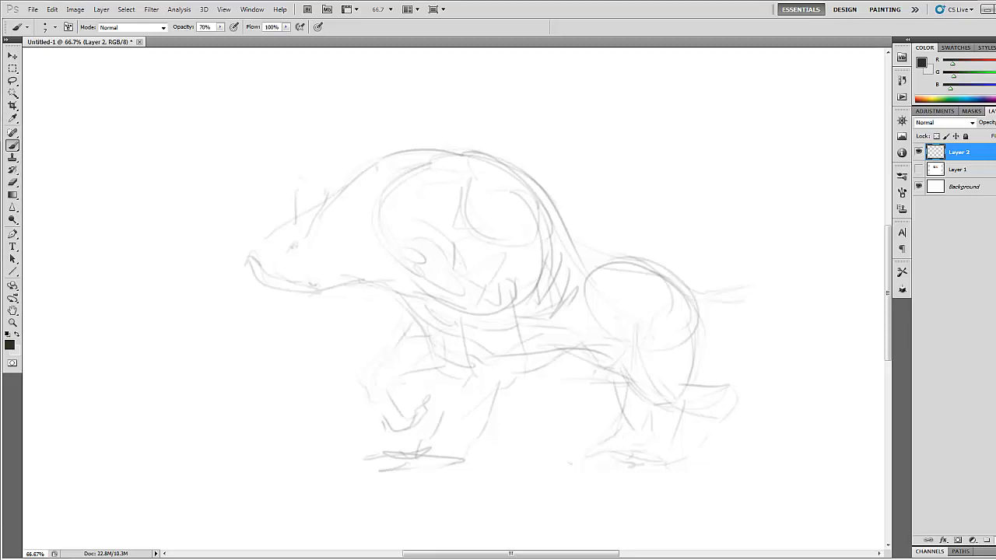
# Step: Add a new layer and sketch firmer contours for the creature's back, rump and hind legs over the rough lines
pyautogui.click(994, 540)
pyautogui.moveTo(331, 199); pyautogui.dragTo(348, 182)
pyautogui.moveTo(351, 184); pyautogui.dragTo(384, 154)
pyautogui.moveTo(373, 164)
pyautogui.mouseDown()
pyautogui.moveTo(468, 156)
pyautogui.moveTo(550, 203)
pyautogui.moveTo(602, 250)
pyautogui.moveTo(566, 222)
pyautogui.moveTo(682, 278)
pyautogui.moveTo(712, 327)
pyautogui.moveTo(687, 389)
pyautogui.mouseUp()
pyautogui.moveTo(634, 326)
pyautogui.mouseDown()
pyautogui.moveTo(656, 399)
pyautogui.moveTo(724, 410)
pyautogui.mouseUp()
pyautogui.moveTo(688, 382)
pyautogui.mouseDown()
pyautogui.moveTo(740, 387)
pyautogui.moveTo(726, 415)
pyautogui.moveTo(737, 401)
pyautogui.moveTo(684, 422)
pyautogui.moveTo(675, 446)
pyautogui.moveTo(693, 459)
pyautogui.moveTo(627, 467)
pyautogui.mouseUp()
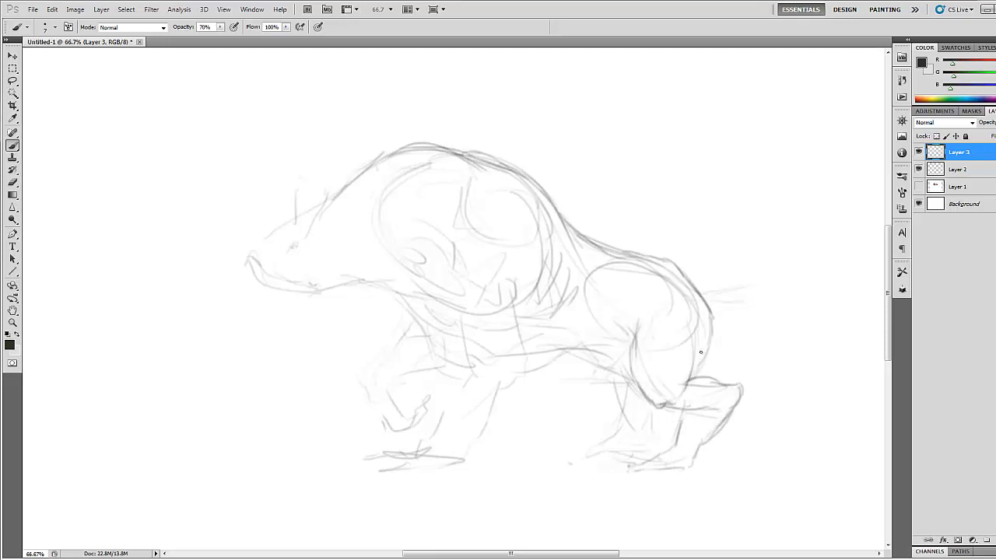
pyautogui.moveTo(652, 422); pyautogui.dragTo(629, 453)
# Step: Sketch the raised and planted forelegs, the chest and snout contours, and one antenna, redoing its first stroke and detailing the raised paw
pyautogui.moveTo(400, 310)
pyautogui.mouseDown()
pyautogui.moveTo(356, 382)
pyautogui.moveTo(415, 365)
pyautogui.moveTo(383, 377)
pyautogui.moveTo(405, 417)
pyautogui.moveTo(421, 396)
pyautogui.moveTo(414, 442)
pyautogui.moveTo(360, 455)
pyautogui.moveTo(401, 461)
pyautogui.mouseUp()
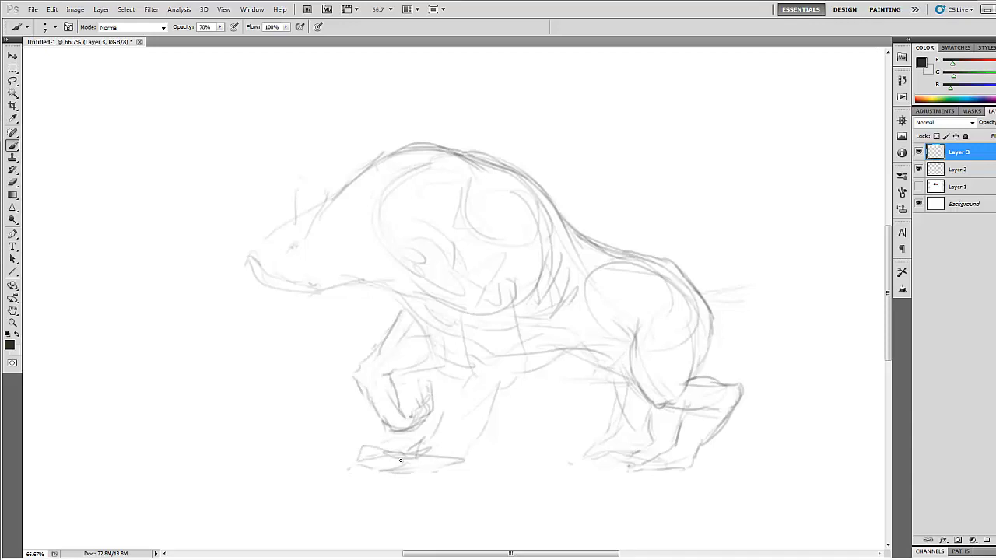
pyautogui.moveTo(519, 371)
pyautogui.mouseDown()
pyautogui.moveTo(476, 431)
pyautogui.moveTo(448, 417)
pyautogui.moveTo(437, 452)
pyautogui.moveTo(473, 437)
pyautogui.moveTo(432, 460)
pyautogui.moveTo(448, 424)
pyautogui.mouseUp()
pyautogui.moveTo(460, 306)
pyautogui.mouseDown()
pyautogui.moveTo(414, 348)
pyautogui.moveTo(383, 285)
pyautogui.moveTo(257, 288)
pyautogui.moveTo(245, 272)
pyautogui.moveTo(293, 251)
pyautogui.moveTo(255, 251)
pyautogui.moveTo(348, 192)
pyautogui.mouseUp()
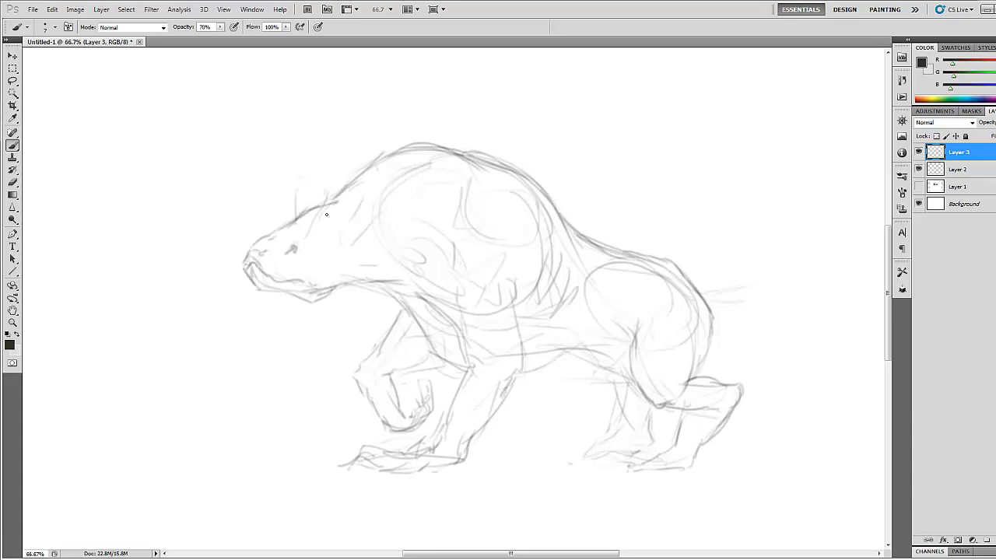
pyautogui.moveTo(311, 224)
pyautogui.mouseDown()
pyautogui.moveTo(354, 188)
pyautogui.moveTo(292, 195)
pyautogui.moveTo(278, 172)
pyautogui.mouseUp()
pyautogui.hotkey('ctrl', 'z')
pyautogui.moveTo(376, 351)
pyautogui.mouseDown()
pyautogui.moveTo(389, 372)
pyautogui.moveTo(360, 391)
pyautogui.moveTo(396, 396)
pyautogui.moveTo(372, 406)
pyautogui.moveTo(418, 414)
pyautogui.mouseUp()
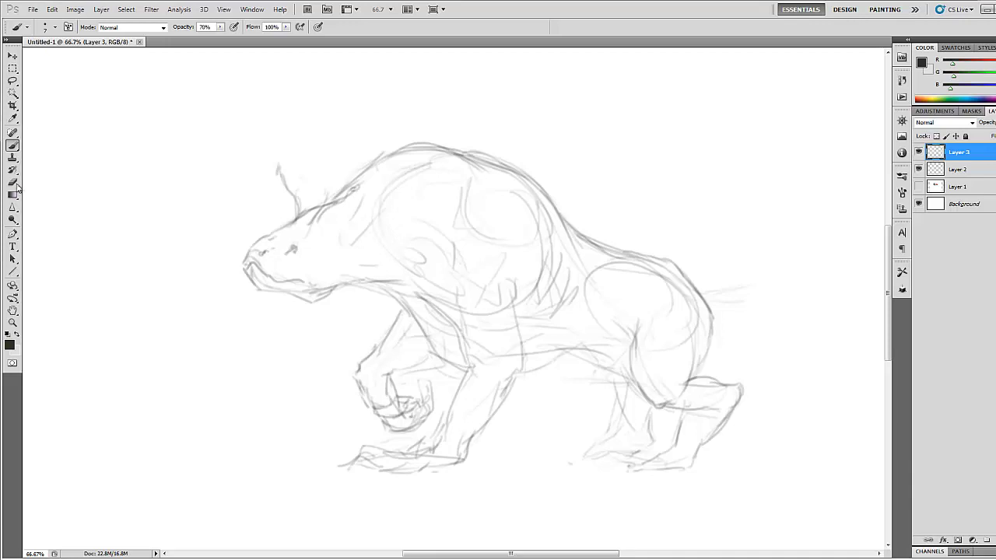
# Step: Merge Layer 3 down into Layer 2 and lightly erase the construction lines on the chest with a 35% opacity eraser
pyautogui.click(13, 183)
pyautogui.click(992, 112)
pyautogui.click(937, 306)
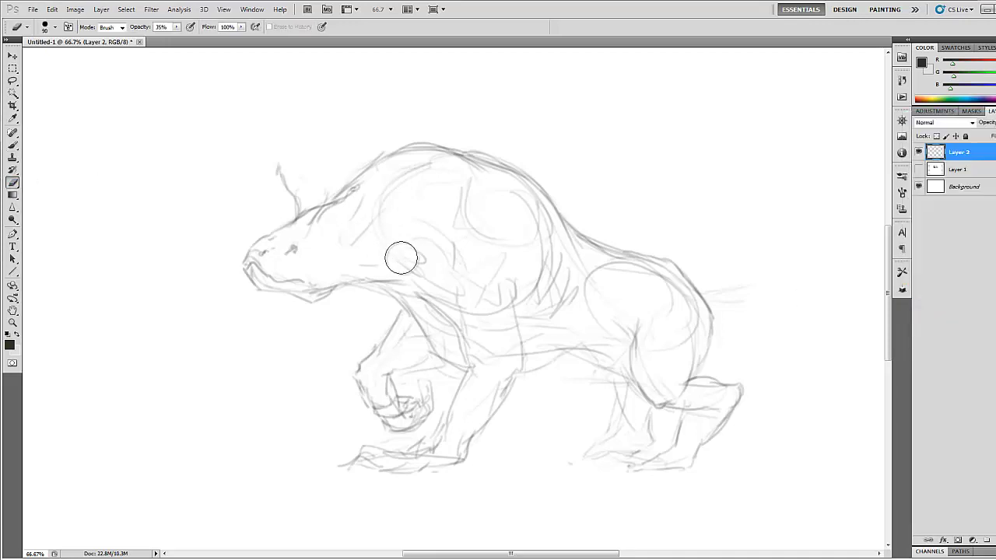
pyautogui.moveTo(486, 240); pyautogui.dragTo(490, 299)
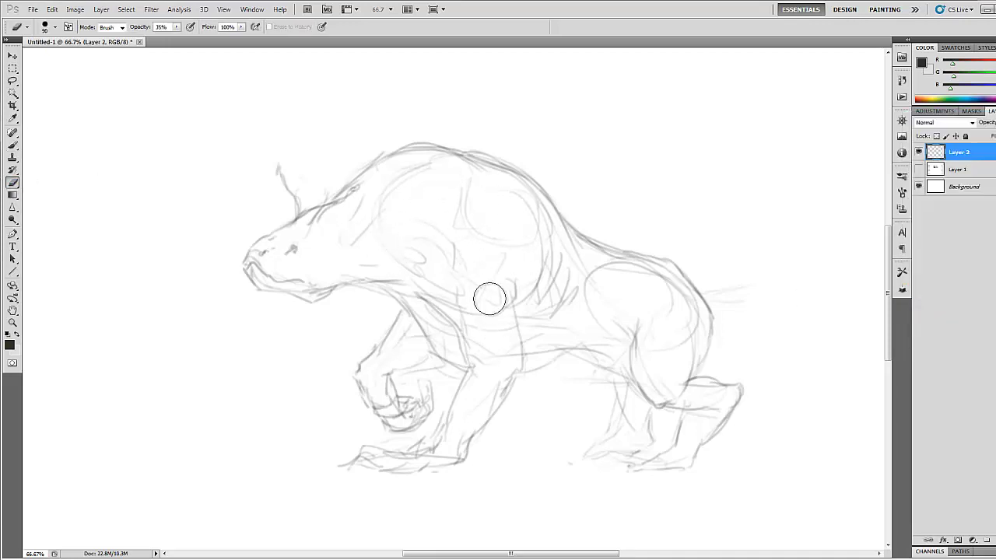
# Step: Set the eraser's opacity to 71%, fade the shoulder construction lines and reduce the eraser size to 40
pyautogui.click(177, 27)
pyautogui.click(197, 40)
pyautogui.moveTo(367, 225); pyautogui.dragTo(390, 206)
pyautogui.press('[')
pyautogui.press('[')
pyautogui.press('[')
pyautogui.press('[')
pyautogui.press('[')
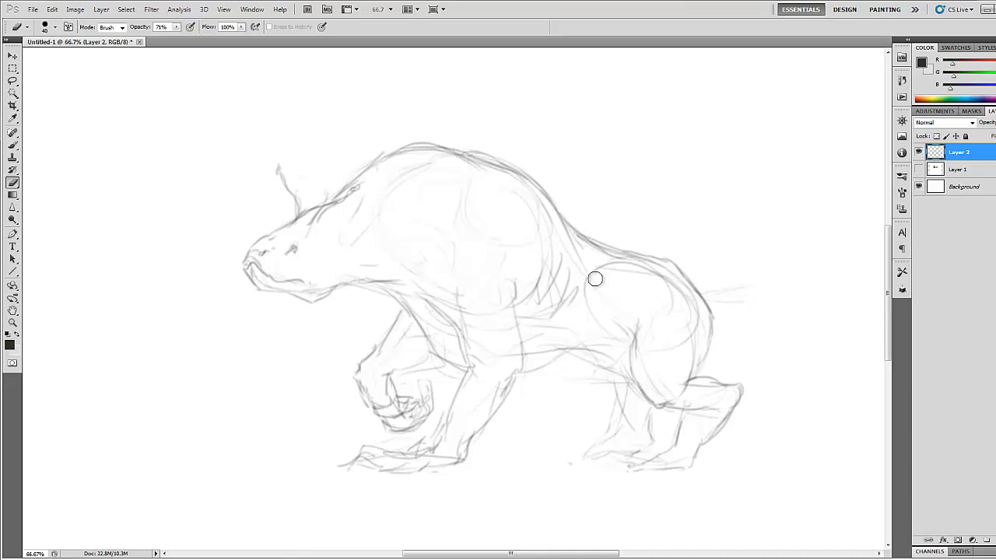
# Step: Erase the construction circles and stray lines from the hindquarters, belly and upper back
pyautogui.moveTo(627, 266); pyautogui.dragTo(673, 288)
pyautogui.moveTo(581, 338)
pyautogui.mouseDown()
pyautogui.moveTo(558, 341)
pyautogui.moveTo(558, 327)
pyautogui.mouseUp()
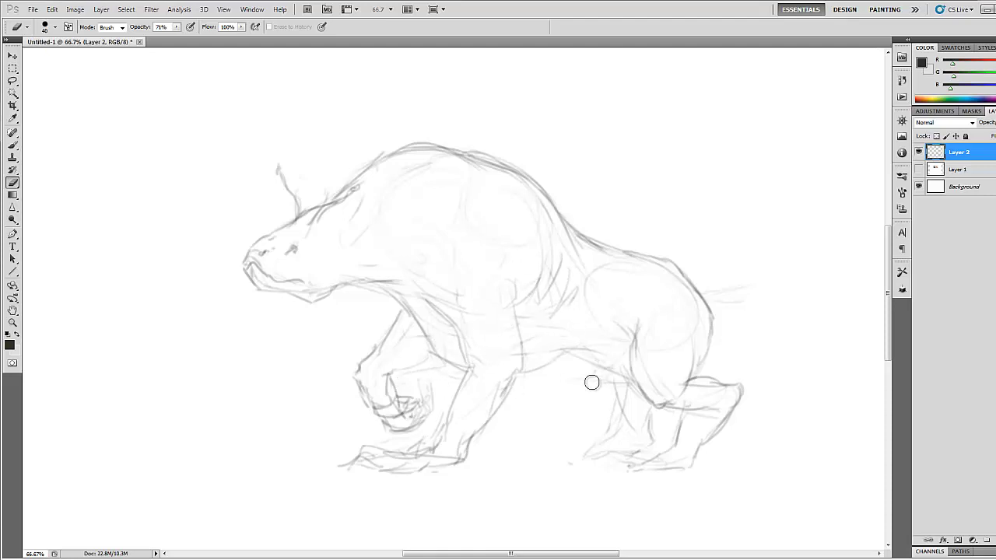
pyautogui.moveTo(638, 354); pyautogui.dragTo(646, 336)
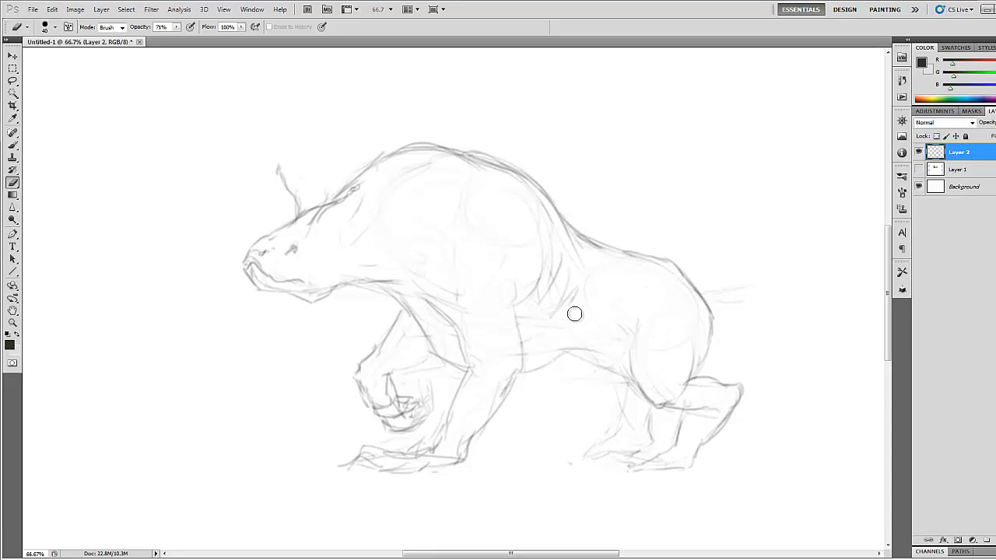
pyautogui.moveTo(478, 169); pyautogui.dragTo(518, 190)
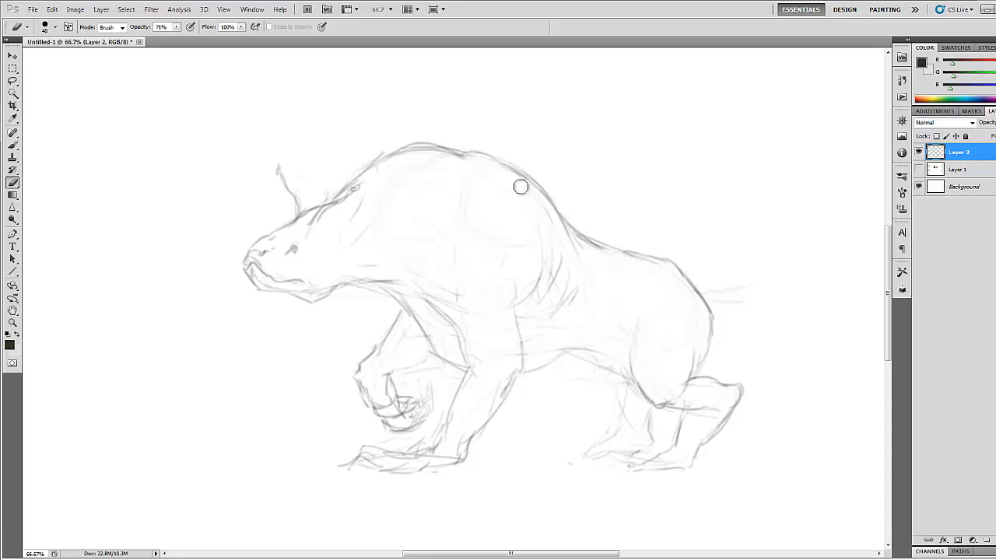
# Step: Brush in a curved tail and define the rump, the front of the thigh and the belly line
pyautogui.press('b')
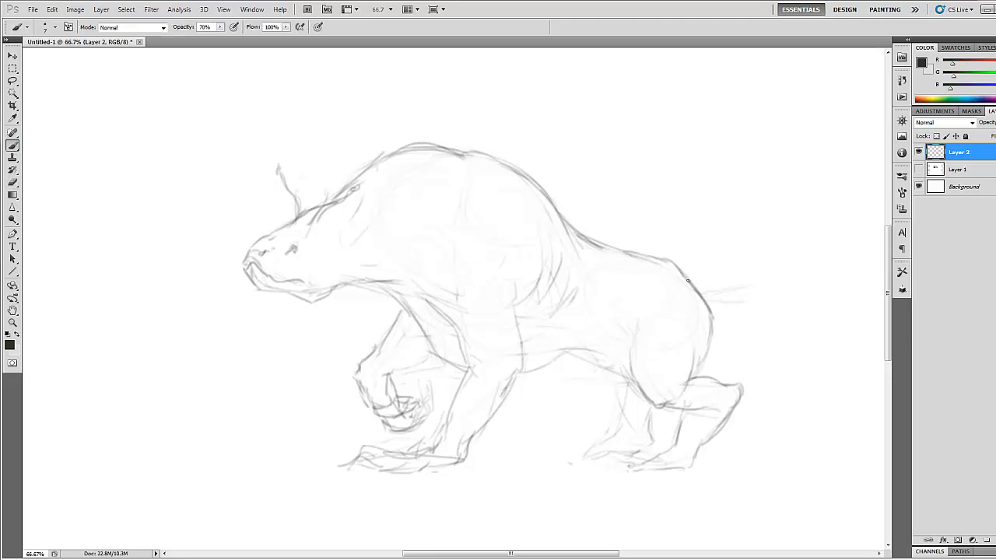
pyautogui.moveTo(688, 280)
pyautogui.mouseDown()
pyautogui.moveTo(763, 283)
pyautogui.moveTo(705, 294)
pyautogui.mouseUp()
pyautogui.moveTo(703, 339); pyautogui.dragTo(691, 378)
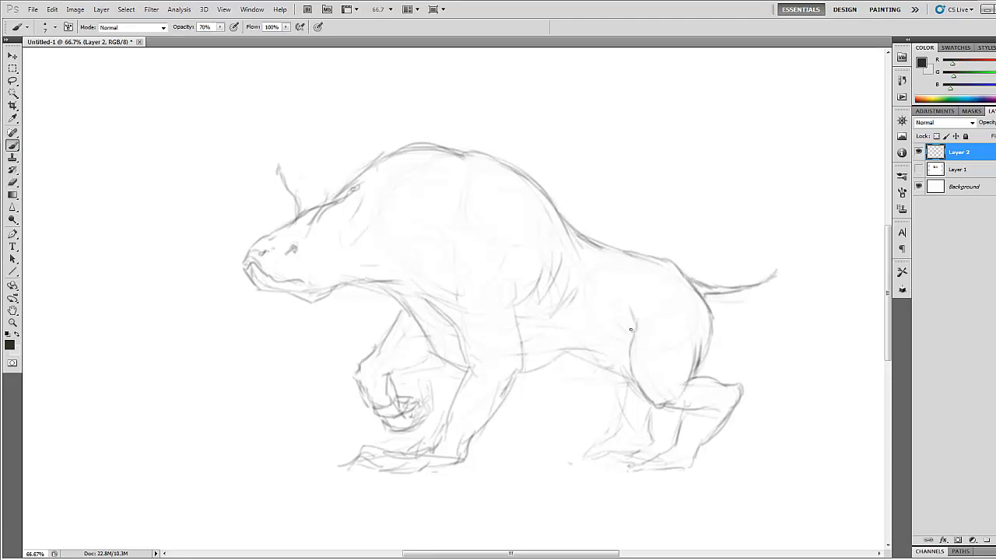
pyautogui.moveTo(628, 325)
pyautogui.mouseDown()
pyautogui.moveTo(630, 350)
pyautogui.moveTo(595, 379)
pyautogui.moveTo(635, 383)
pyautogui.mouseUp()
pyautogui.moveTo(561, 348)
pyautogui.mouseDown()
pyautogui.moveTo(629, 348)
pyautogui.moveTo(519, 373)
pyautogui.moveTo(592, 328)
pyautogui.mouseUp()
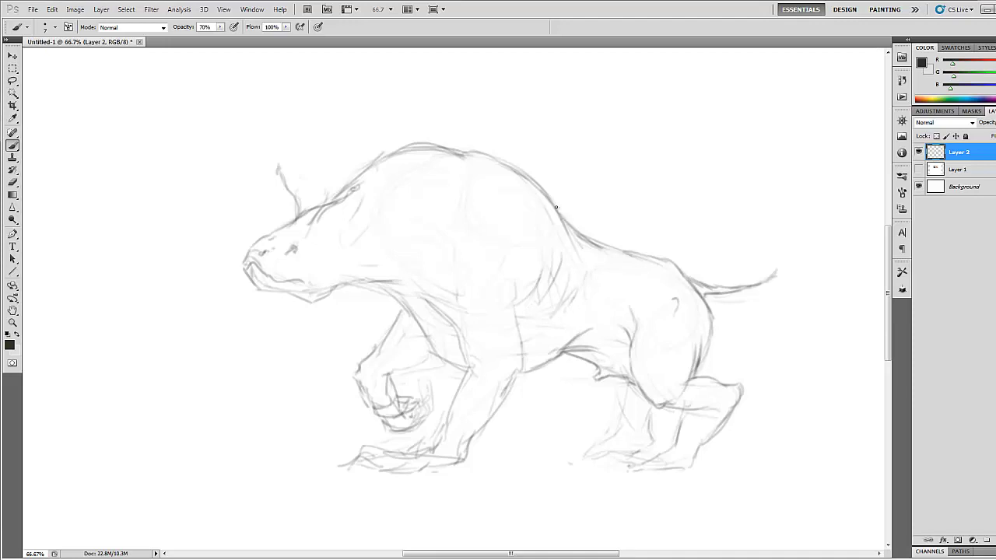
# Step: Redraw the back contour from the hump to the rump and erase stray lines along it, reducing the eraser size to 25
pyautogui.moveTo(555, 207)
pyautogui.mouseDown()
pyautogui.moveTo(580, 237)
pyautogui.moveTo(662, 261)
pyautogui.mouseUp()
pyautogui.moveTo(452, 150)
pyautogui.mouseDown()
pyautogui.moveTo(511, 164)
pyautogui.moveTo(500, 162)
pyautogui.moveTo(567, 238)
pyautogui.mouseUp()
pyautogui.click(12, 182)
pyautogui.moveTo(520, 164); pyautogui.dragTo(548, 186)
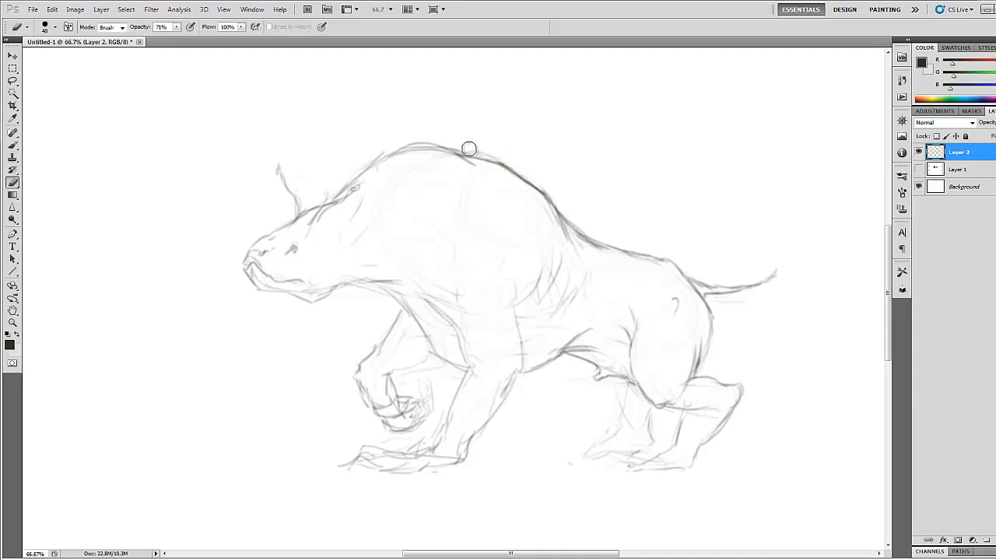
pyautogui.moveTo(440, 151)
pyautogui.mouseDown()
pyautogui.moveTo(410, 154)
pyautogui.moveTo(459, 155)
pyautogui.mouseUp()
pyautogui.moveTo(536, 199)
pyautogui.mouseDown()
pyautogui.moveTo(549, 223)
pyautogui.moveTo(588, 241)
pyautogui.moveTo(567, 226)
pyautogui.mouseUp()
pyautogui.press('[')
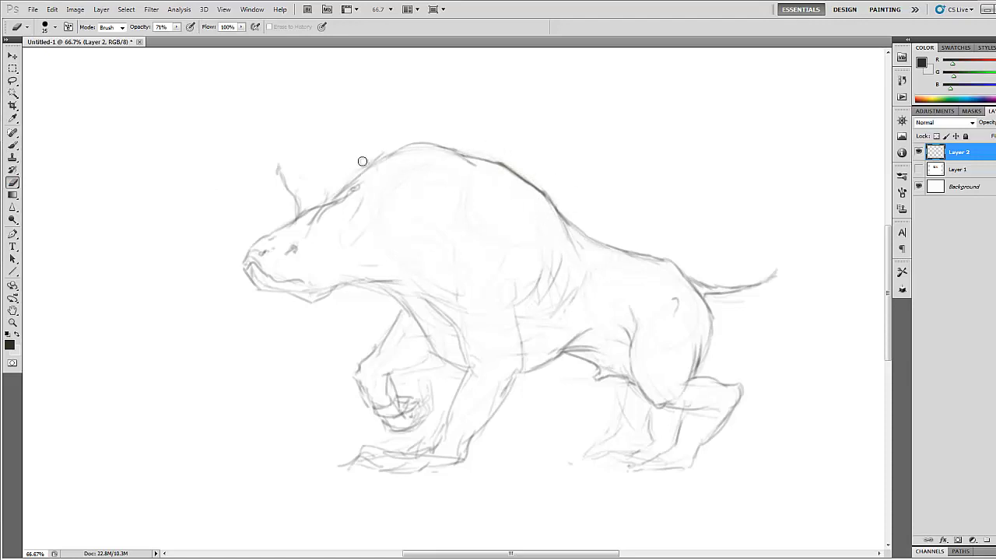
pyautogui.moveTo(362, 161); pyautogui.dragTo(383, 154)
pyautogui.moveTo(492, 160); pyautogui.dragTo(549, 201)
# Step: Refine the near hind leg with a thigh muscle line and contour strokes around the hock
pyautogui.click(13, 146)
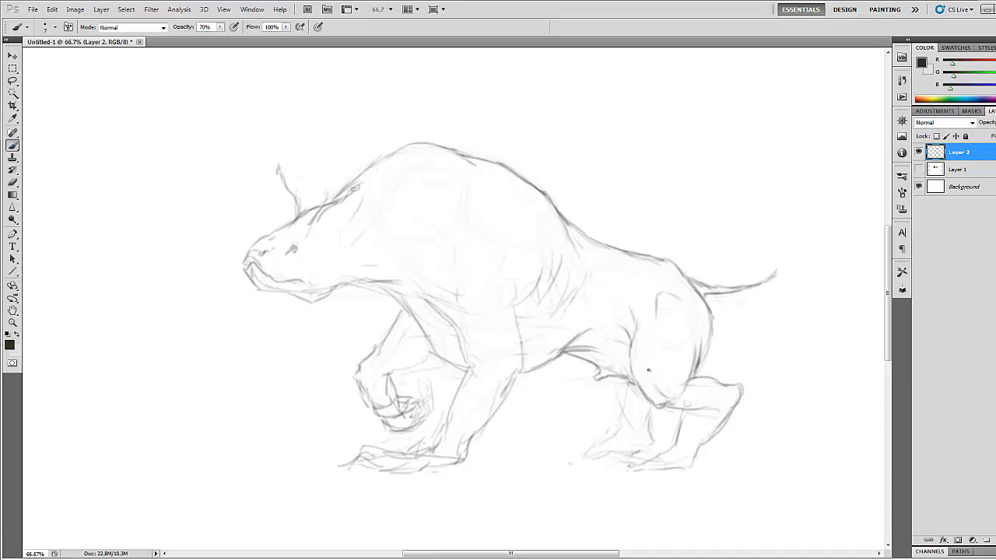
pyautogui.moveTo(713, 394); pyautogui.dragTo(693, 396)
pyautogui.press('e')
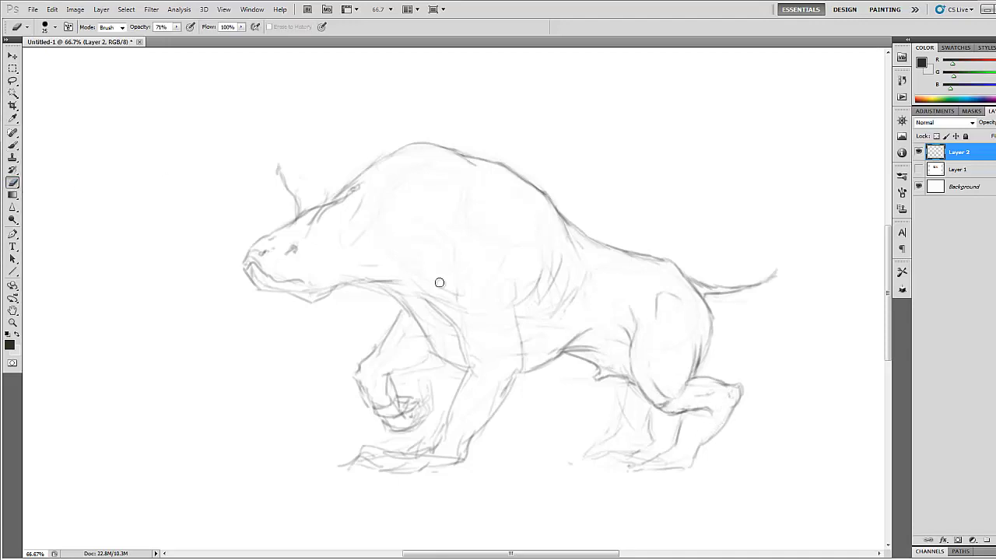
pyautogui.press('j')
pyautogui.click(336, 286)
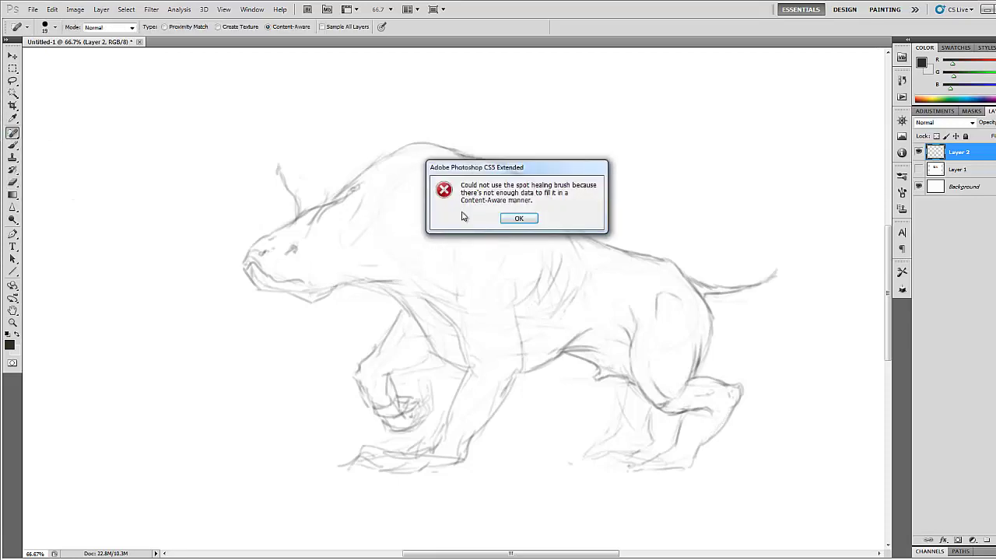
pyautogui.press('Return')
# Step: Darken the throat line and draw curved neck folds and a cheek line behind the eye
pyautogui.press('b')
pyautogui.moveTo(362, 282); pyautogui.dragTo(412, 284)
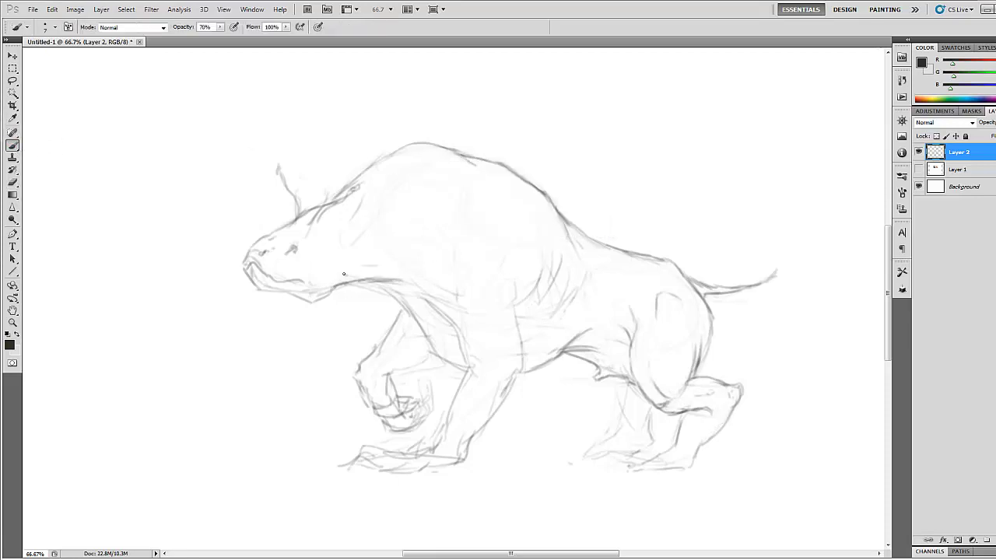
pyautogui.moveTo(362, 256); pyautogui.dragTo(344, 271)
pyautogui.moveTo(394, 186); pyautogui.dragTo(376, 232)
pyautogui.moveTo(310, 253); pyautogui.dragTo(301, 264)
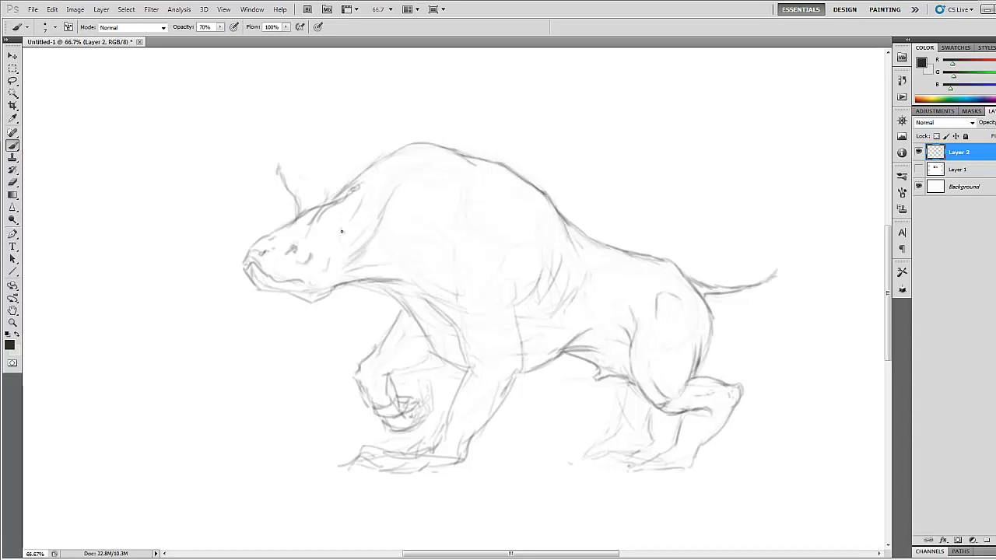
# Step: Erase the small mark behind the head and draw a second antenna, giving both antennae round tips
pyautogui.press('e')
pyautogui.moveTo(358, 187); pyautogui.dragTo(319, 208)
pyautogui.press('b')
pyautogui.moveTo(336, 168)
pyautogui.mouseDown()
pyautogui.moveTo(322, 212)
pyautogui.moveTo(344, 165)
pyautogui.mouseUp()
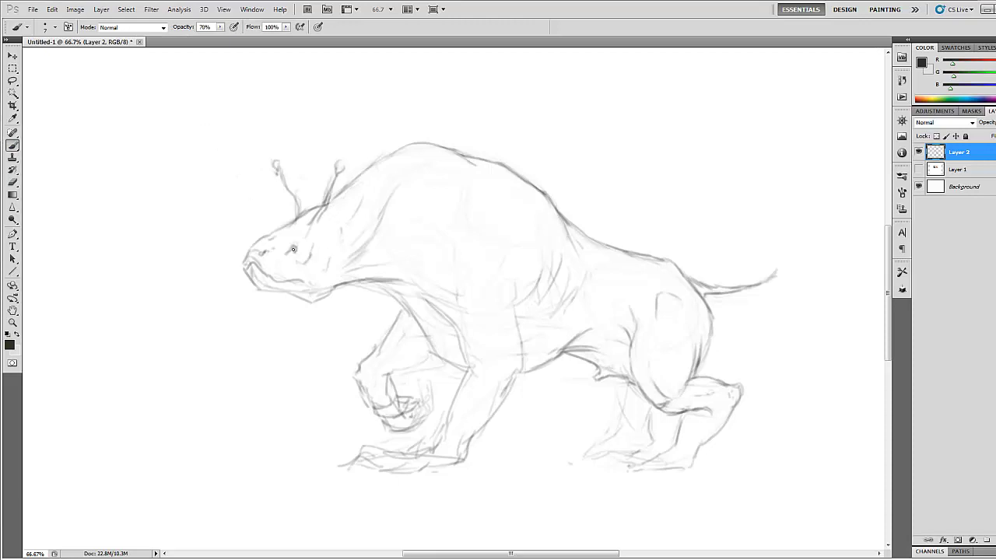
# Step: Define the eye, mouth and jaw, and switch to a small eraser for cleaning up around the antennae
pyautogui.moveTo(247, 264); pyautogui.dragTo(299, 287)
pyautogui.press('e')
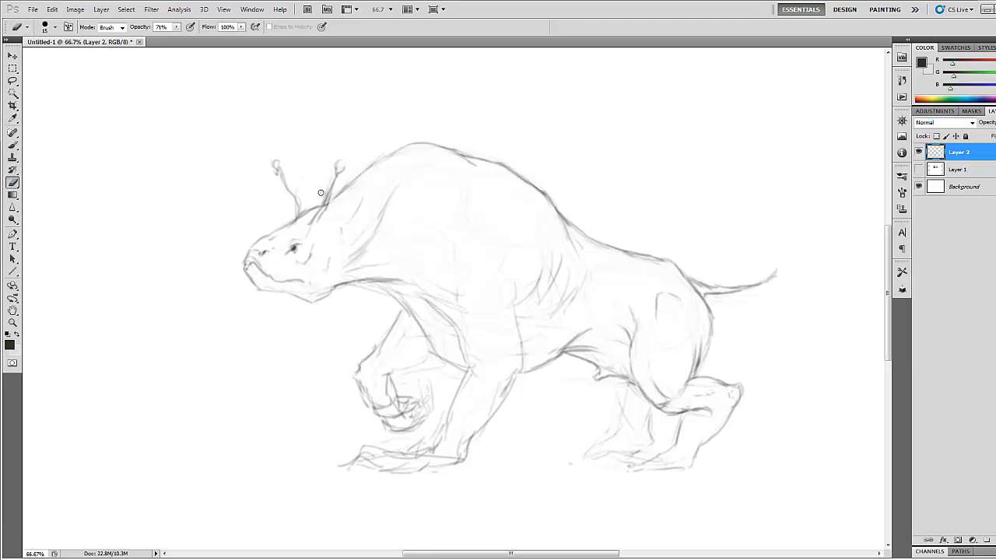
pyautogui.press('[')
pyautogui.press(']')
# Step: Draw long curved skin folds down the shoulder and ribcage
pyautogui.press('b')
pyautogui.moveTo(437, 243); pyautogui.dragTo(459, 285)
pyautogui.moveTo(486, 241); pyautogui.dragTo(492, 295)
pyautogui.press('e')
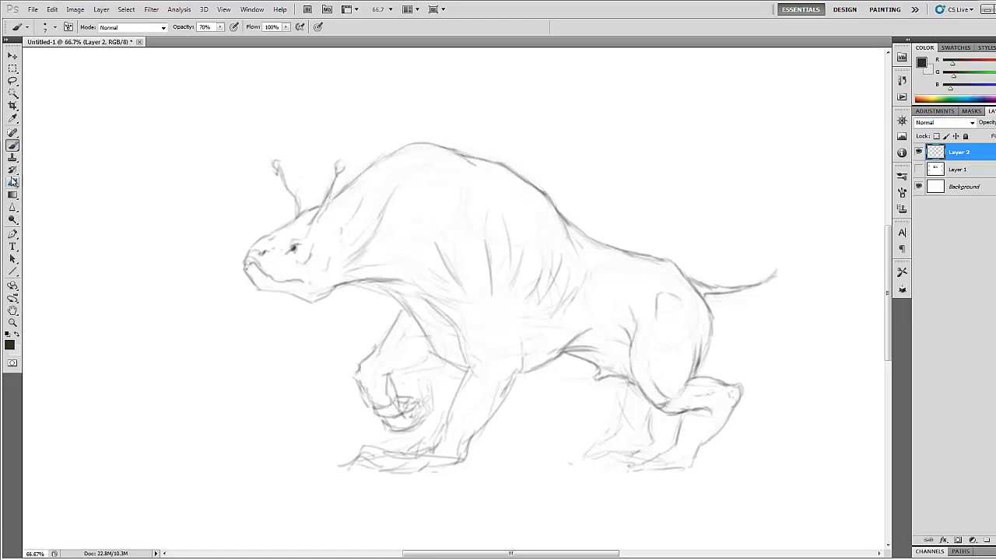
pyautogui.press('b')
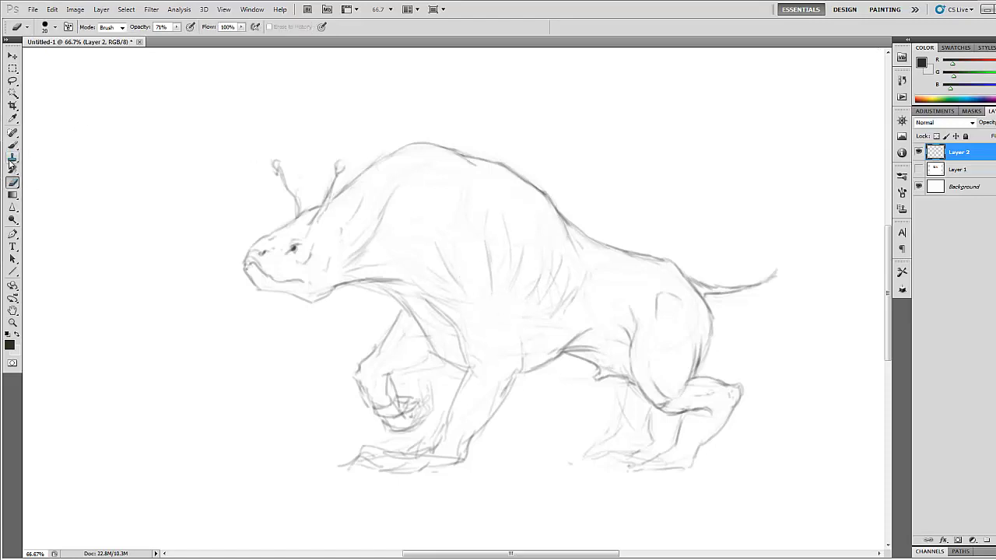
# Step: Darken both contours of the planted foreleg from the shoulder to the foot and erase the rough lines beside them
pyautogui.moveTo(531, 263)
pyautogui.mouseDown()
pyautogui.moveTo(521, 379)
pyautogui.moveTo(509, 378)
pyautogui.moveTo(500, 414)
pyautogui.moveTo(468, 452)
pyautogui.mouseUp()
pyautogui.moveTo(465, 375); pyautogui.dragTo(435, 451)
pyautogui.moveTo(450, 322); pyautogui.dragTo(470, 385)
pyautogui.press('e')
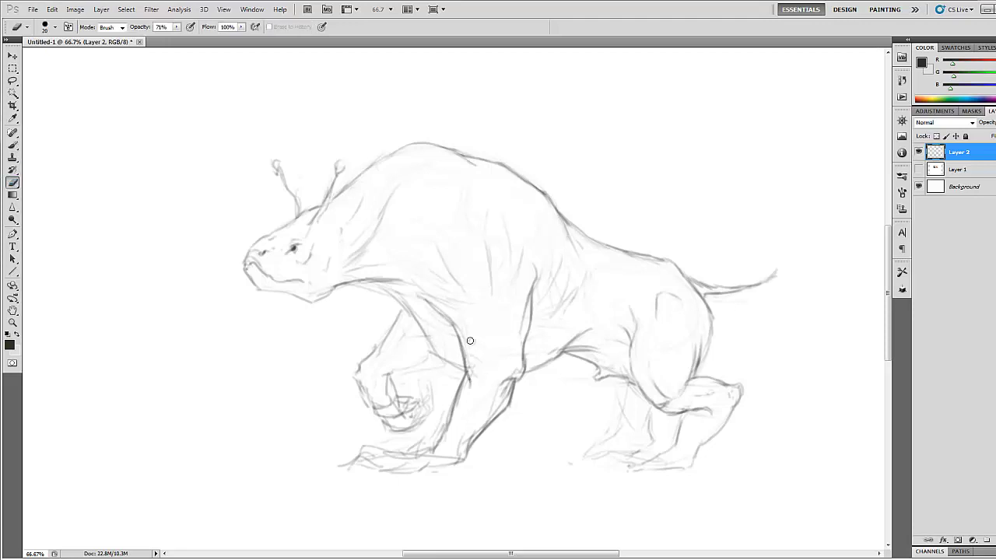
pyautogui.moveTo(428, 300); pyautogui.dragTo(462, 325)
pyautogui.moveTo(511, 366)
pyautogui.mouseDown()
pyautogui.moveTo(518, 373)
pyautogui.moveTo(491, 415)
pyautogui.moveTo(455, 417)
pyautogui.mouseUp()
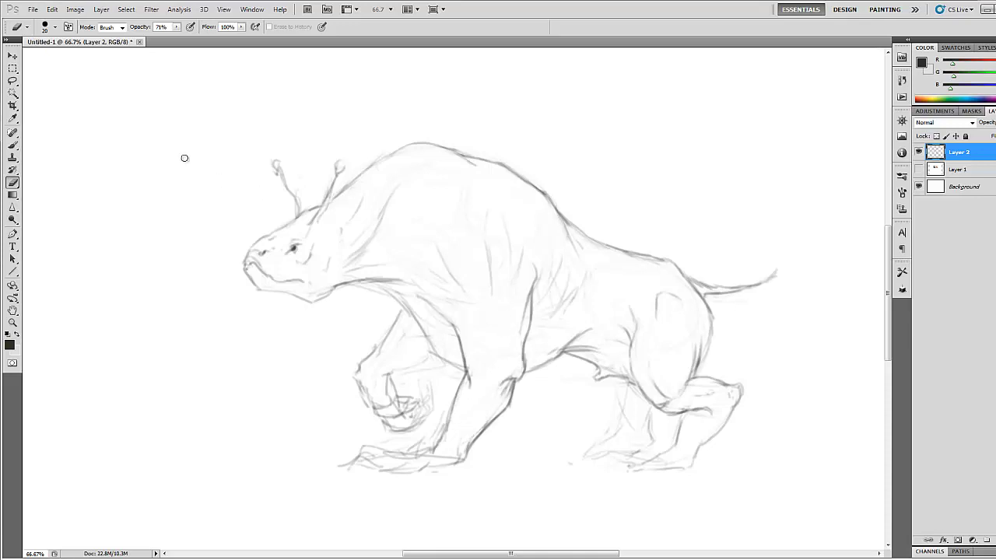
# Step: Add muscle contours to the shoulder blade, the chest and the top of the planted foreleg
pyautogui.press('b')
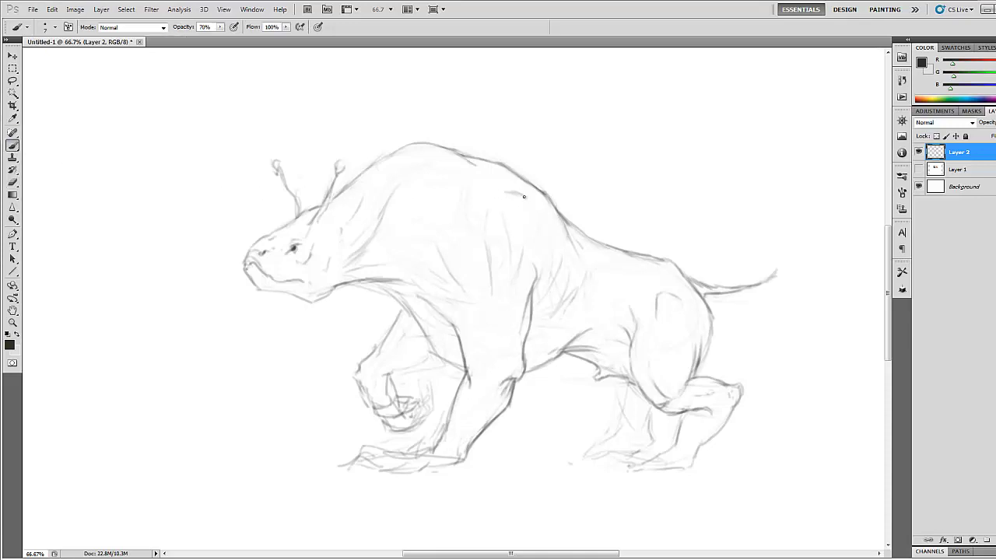
pyautogui.moveTo(486, 184)
pyautogui.mouseDown()
pyautogui.moveTo(529, 196)
pyautogui.moveTo(538, 230)
pyautogui.mouseUp()
pyautogui.moveTo(431, 304); pyautogui.dragTo(463, 330)
pyautogui.moveTo(446, 316); pyautogui.dragTo(468, 341)
pyautogui.moveTo(471, 300); pyautogui.dragTo(490, 319)
pyautogui.moveTo(516, 278); pyautogui.dragTo(510, 311)
pyautogui.moveTo(454, 280)
pyautogui.mouseDown()
pyautogui.moveTo(483, 312)
pyautogui.moveTo(470, 307)
pyautogui.mouseUp()
pyautogui.click(13, 182)
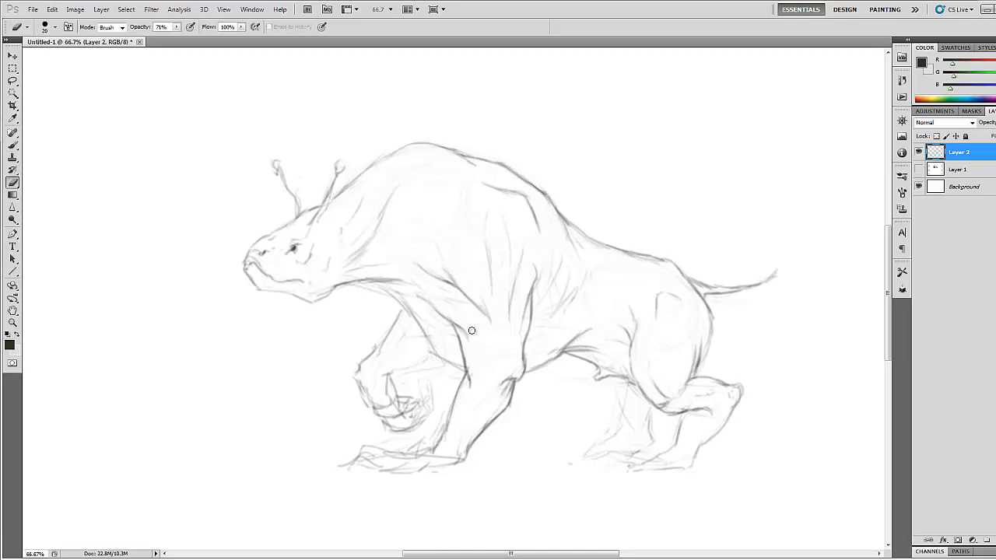
# Step: Darken the underside contour from the throat down the chest to the planted foreleg and erase stray marks along it
pyautogui.press('b')
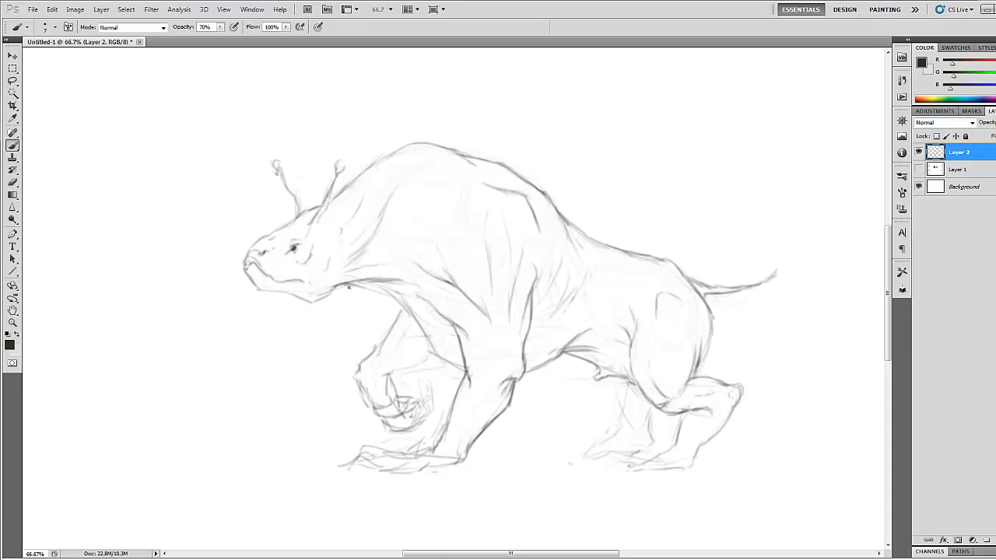
pyautogui.moveTo(349, 287)
pyautogui.mouseDown()
pyautogui.moveTo(412, 318)
pyautogui.moveTo(441, 357)
pyautogui.mouseUp()
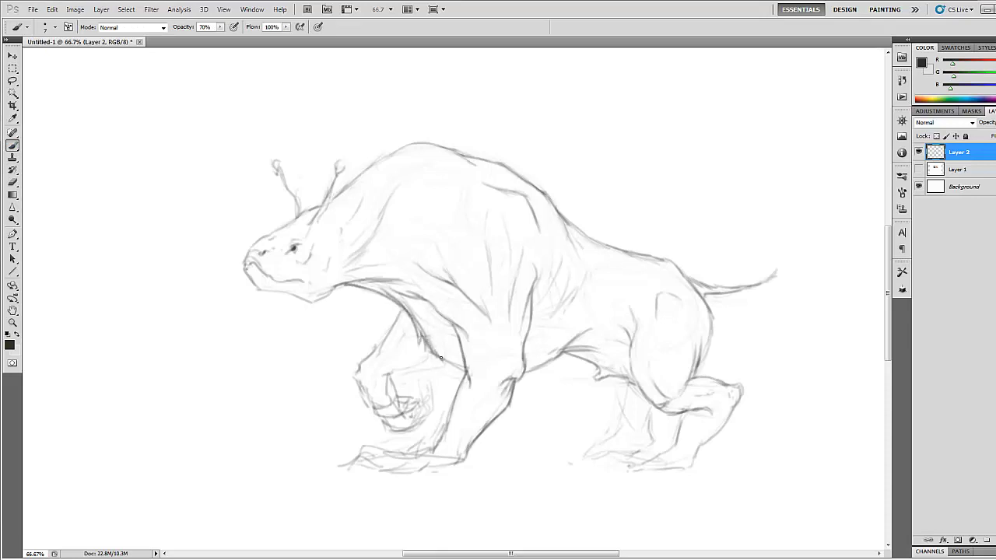
pyautogui.press('e')
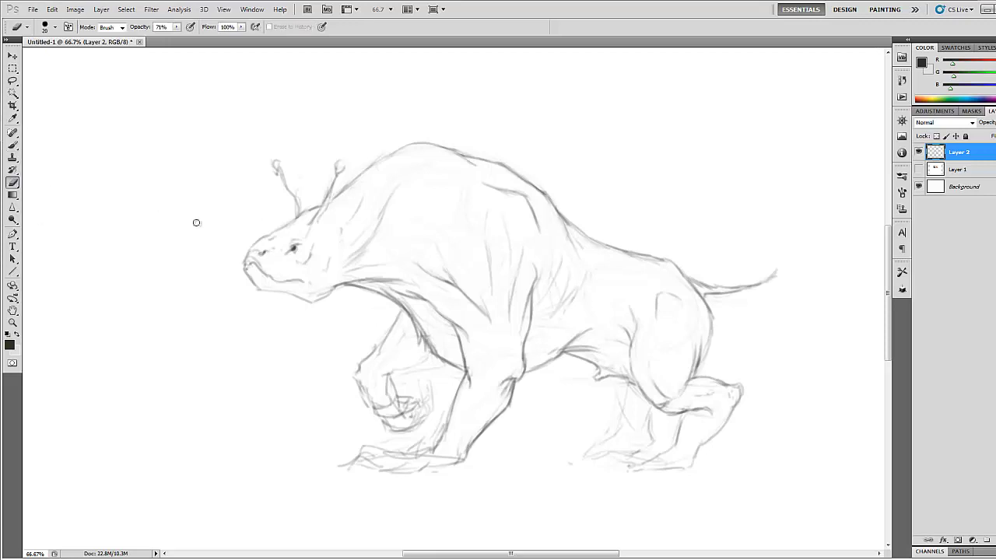
pyautogui.moveTo(413, 309); pyautogui.dragTo(458, 356)
# Step: Draw short bristles along the nape, a second row just below them, and small strokes behind the cheek
pyautogui.press('b')
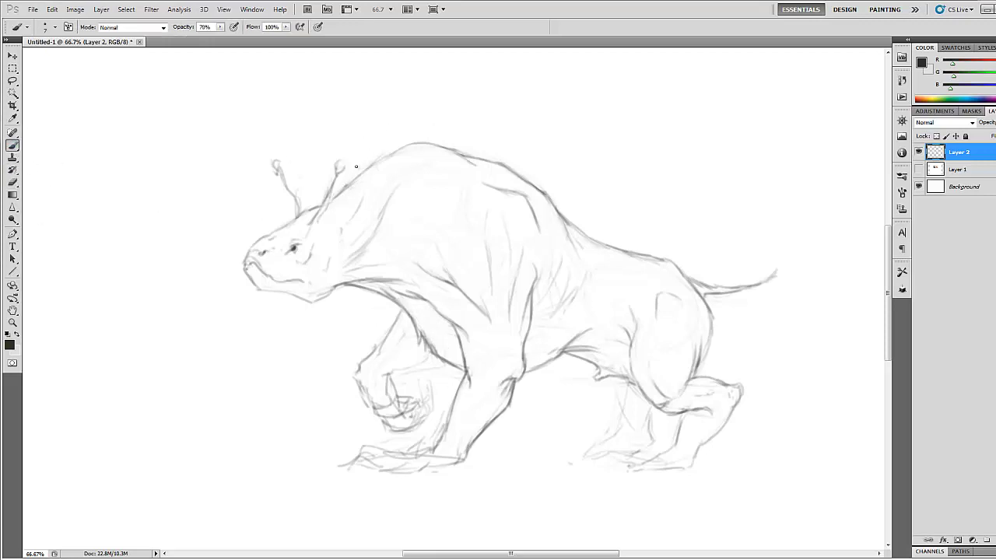
pyautogui.moveTo(363, 164)
pyautogui.mouseDown()
pyautogui.moveTo(376, 162)
pyautogui.moveTo(348, 180)
pyautogui.mouseUp()
pyautogui.click(15, 184)
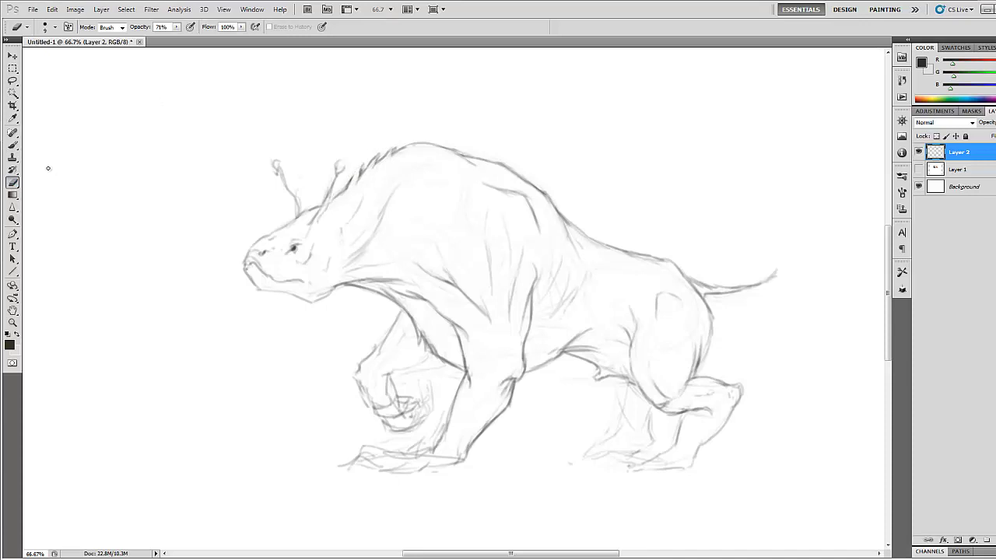
pyautogui.press('b')
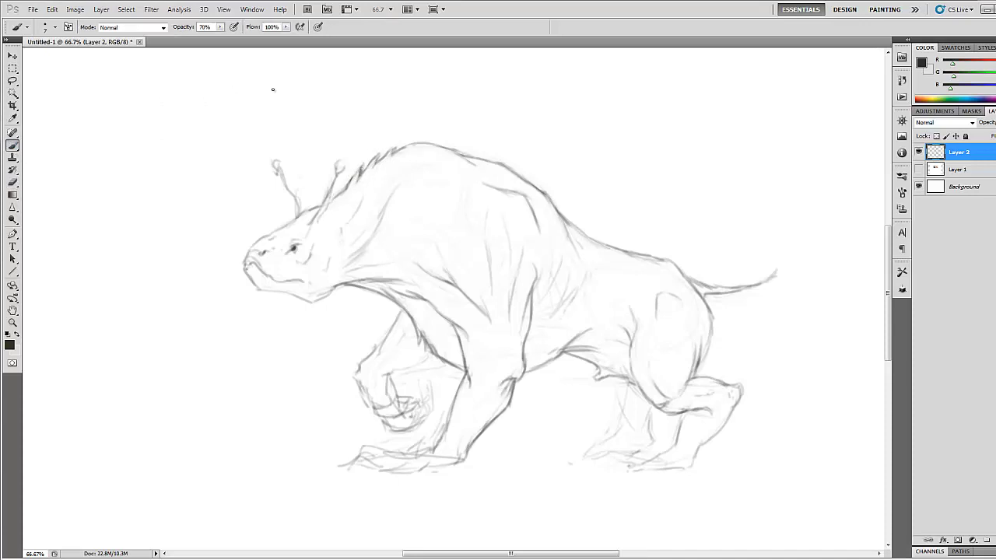
pyautogui.moveTo(379, 172)
pyautogui.mouseDown()
pyautogui.moveTo(394, 162)
pyautogui.moveTo(360, 190)
pyautogui.moveTo(373, 175)
pyautogui.mouseUp()
pyautogui.moveTo(325, 224); pyautogui.dragTo(325, 239)
pyautogui.click(13, 182)
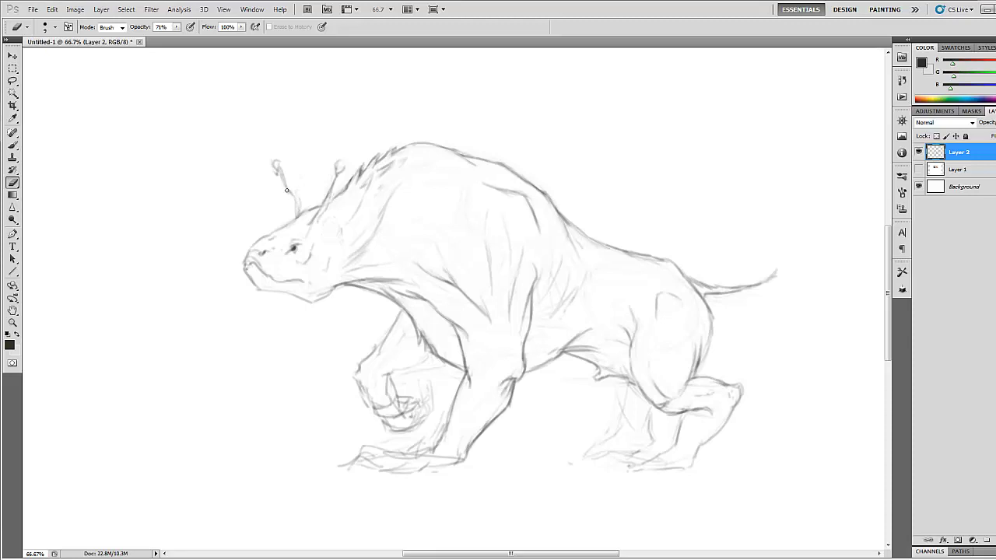
# Step: Erase the doubled lines along the front antenna's stalk and darken the stalk down to the head
pyautogui.moveTo(286, 190); pyautogui.dragTo(294, 201)
pyautogui.press('b')
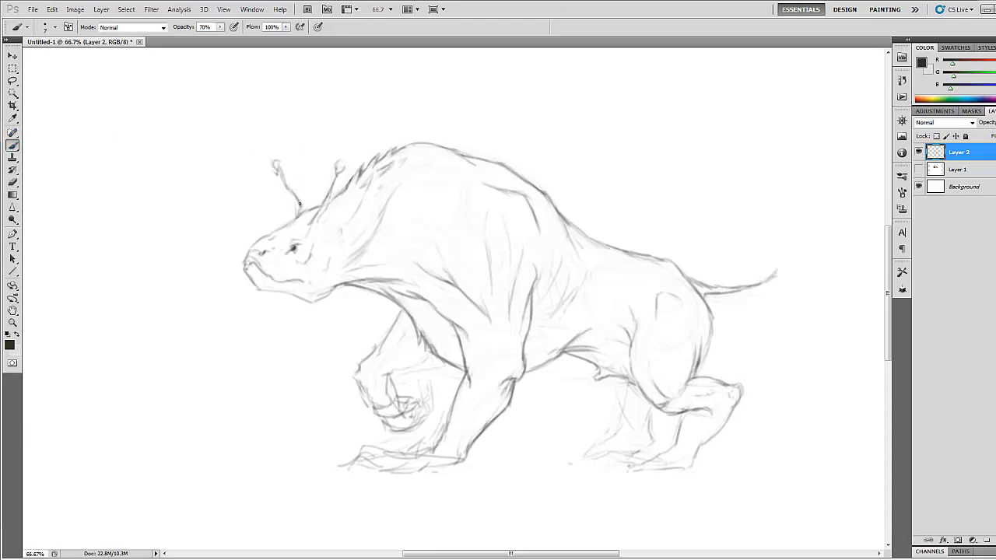
pyautogui.press('e')
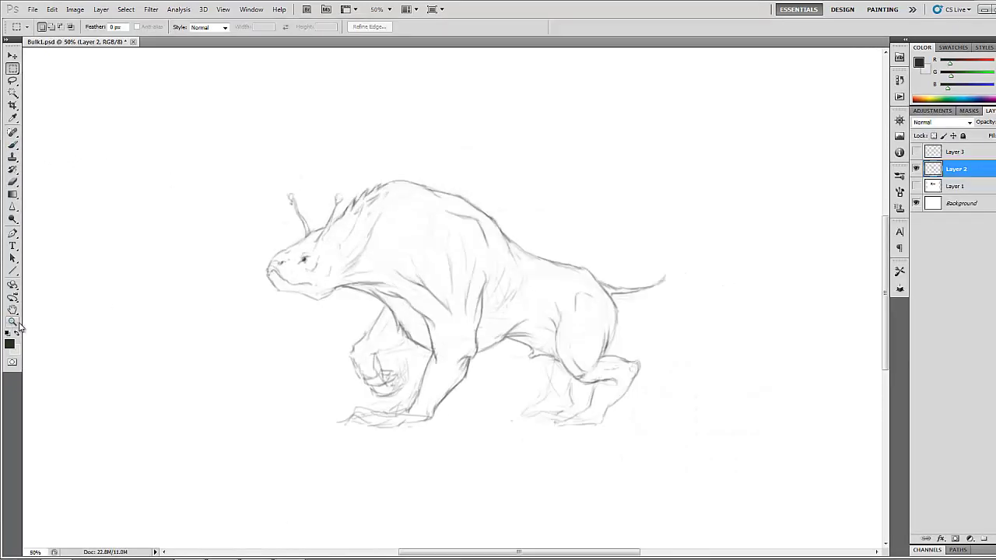
# Step: Darken the raised foreleg's contours and rework its scribbled paw into a cleaner shape with a curled claw
pyautogui.click(12, 321)
pyautogui.click(231, 354)
pyautogui.press('b')
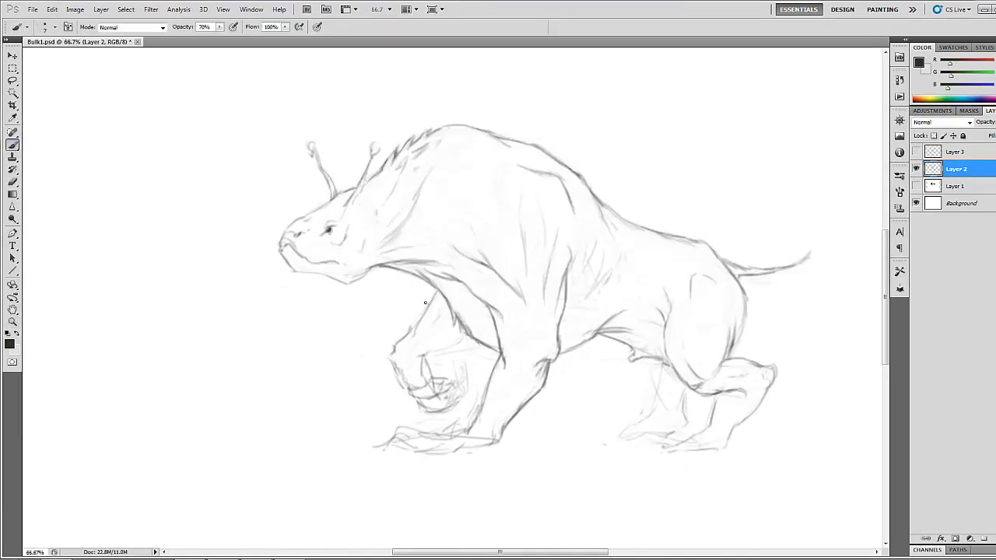
pyautogui.moveTo(438, 291)
pyautogui.mouseDown()
pyautogui.moveTo(414, 329)
pyautogui.moveTo(439, 348)
pyautogui.moveTo(422, 382)
pyautogui.moveTo(416, 374)
pyautogui.moveTo(427, 383)
pyautogui.mouseUp()
pyautogui.press('e')
pyautogui.click(12, 144)
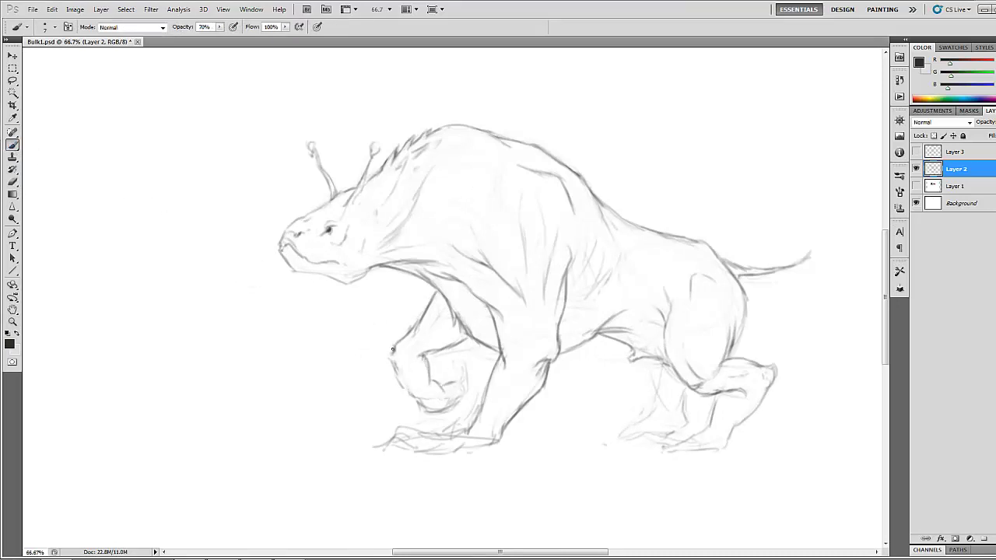
pyautogui.moveTo(402, 384); pyautogui.dragTo(416, 397)
pyautogui.moveTo(457, 363); pyautogui.dragTo(457, 398)
# Step: Outline the planted forefoot and its toes, and erase the rough construction lines around them with a small eraser
pyautogui.moveTo(474, 422)
pyautogui.mouseDown()
pyautogui.moveTo(491, 443)
pyautogui.moveTo(469, 455)
pyautogui.moveTo(461, 454)
pyautogui.moveTo(481, 447)
pyautogui.moveTo(444, 453)
pyautogui.moveTo(442, 445)
pyautogui.moveTo(456, 452)
pyautogui.moveTo(428, 449)
pyautogui.moveTo(441, 435)
pyautogui.moveTo(399, 439)
pyautogui.moveTo(386, 456)
pyautogui.moveTo(429, 458)
pyautogui.moveTo(410, 415)
pyautogui.moveTo(424, 439)
pyautogui.moveTo(404, 454)
pyautogui.moveTo(429, 440)
pyautogui.mouseUp()
pyautogui.press('e')
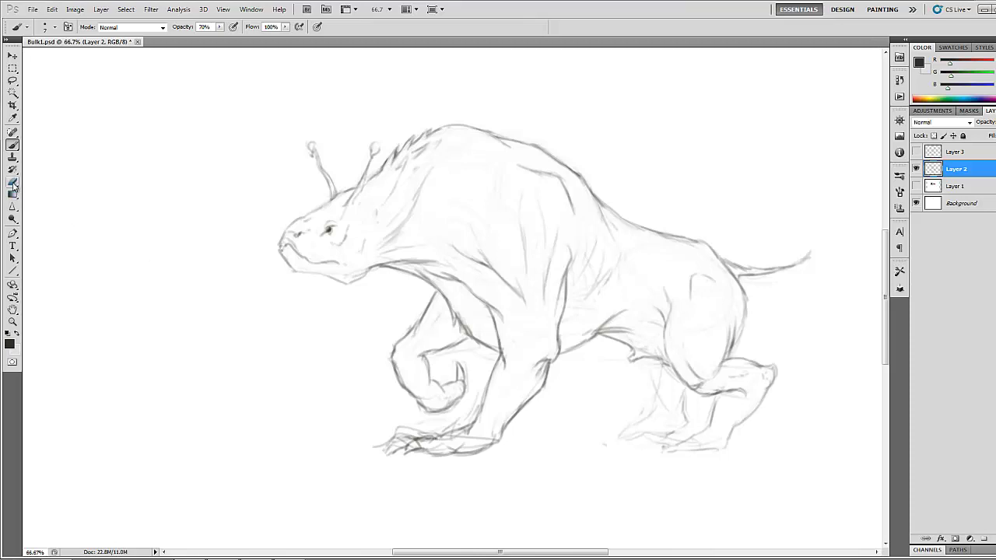
pyautogui.press('[')
pyautogui.press('[')
pyautogui.press('[')
pyautogui.press('[')
pyautogui.press('[')
pyautogui.press('[')
pyautogui.press('[')
pyautogui.press('[')
pyautogui.press('[')
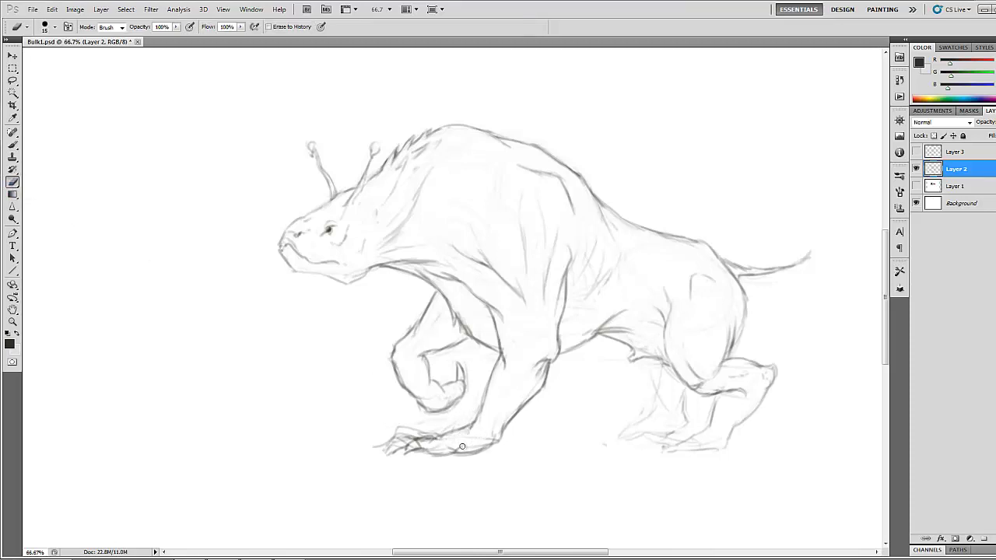
pyautogui.moveTo(439, 447)
pyautogui.mouseDown()
pyautogui.moveTo(404, 435)
pyautogui.moveTo(412, 428)
pyautogui.moveTo(383, 447)
pyautogui.moveTo(402, 421)
pyautogui.moveTo(381, 442)
pyautogui.mouseUp()
pyautogui.press(']')
pyautogui.press(']')
pyautogui.press(']')
pyautogui.press(']')
pyautogui.press('[')
pyautogui.press('[')
# Step: Draw the remaining claws on the raised paw and the planted forefoot, cleaning up the lines between them
pyautogui.press('b')
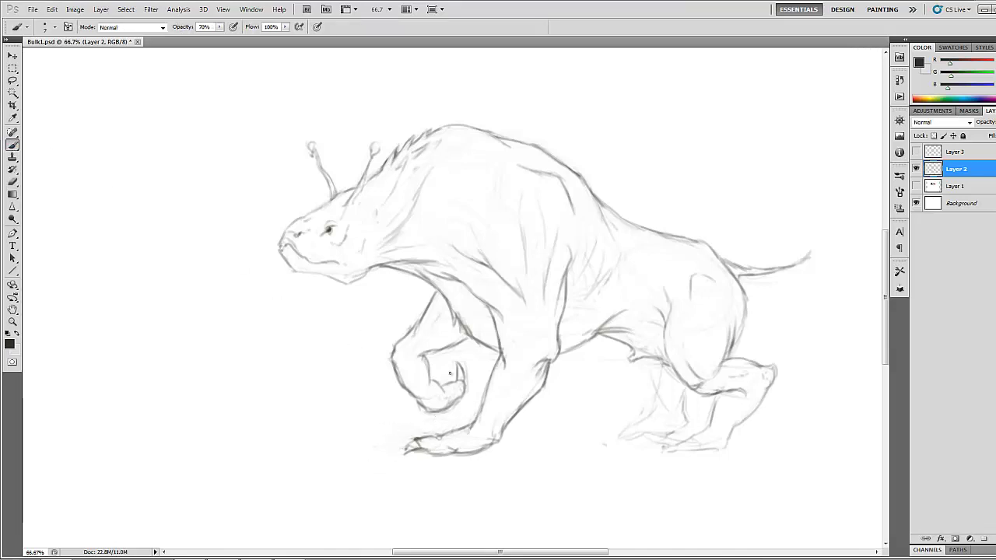
pyautogui.moveTo(458, 365); pyautogui.dragTo(449, 382)
pyautogui.moveTo(455, 387)
pyautogui.mouseDown()
pyautogui.moveTo(465, 377)
pyautogui.moveTo(464, 394)
pyautogui.mouseUp()
pyautogui.press('e')
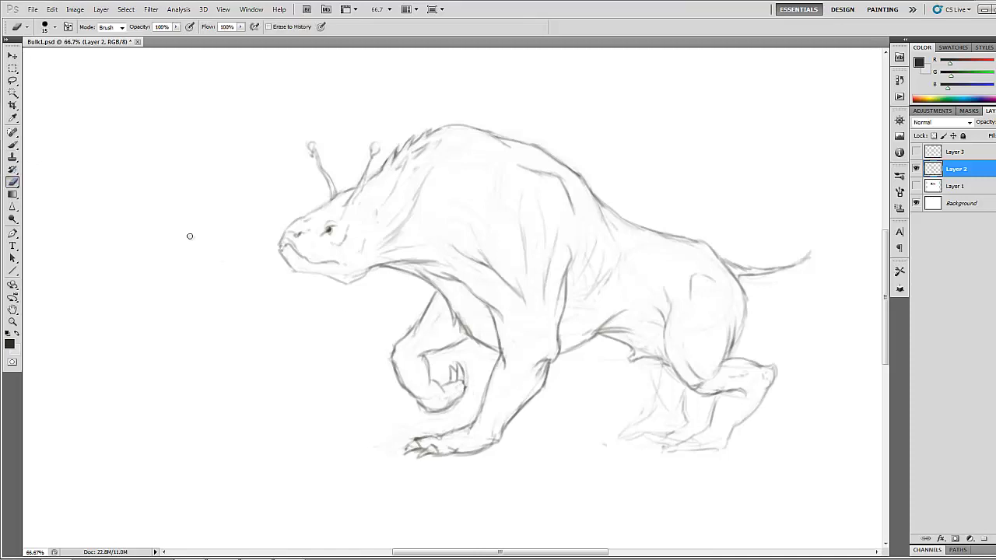
pyautogui.press('b')
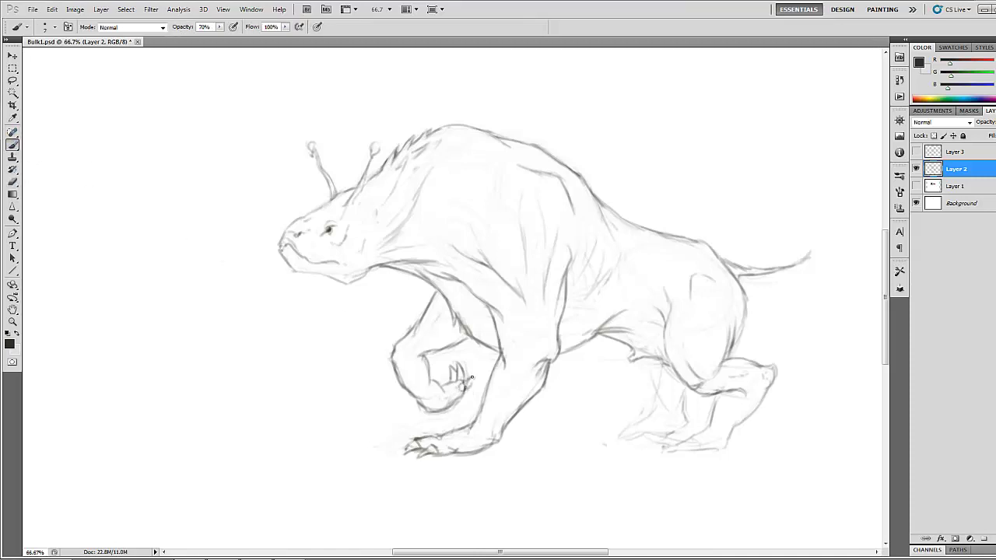
pyautogui.press('e')
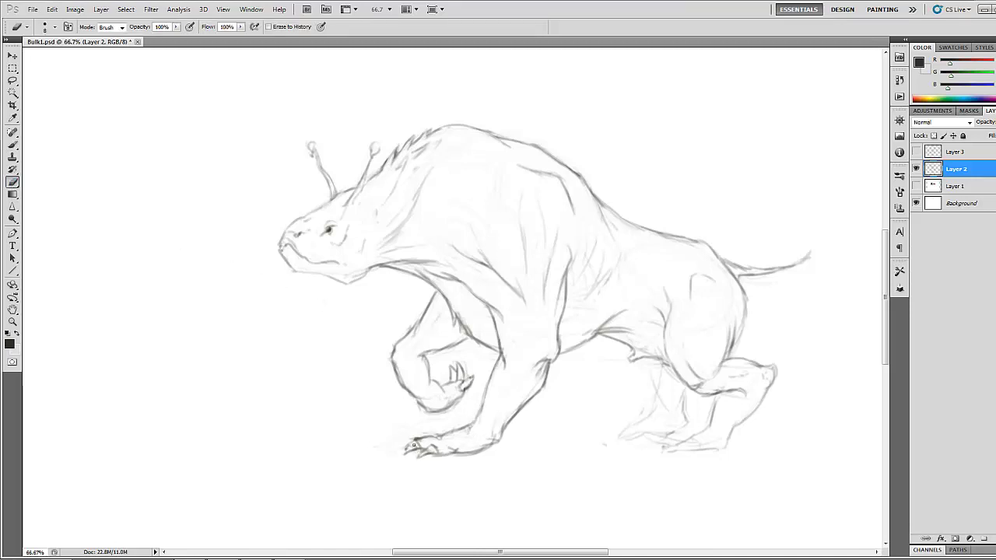
# Step: Darken the near hind leg's contours from the hock down to a foot with toes, and tidy the sole
pyautogui.press('b')
pyautogui.moveTo(390, 315); pyautogui.dragTo(267, 306)
pyautogui.moveTo(644, 377); pyautogui.dragTo(578, 442)
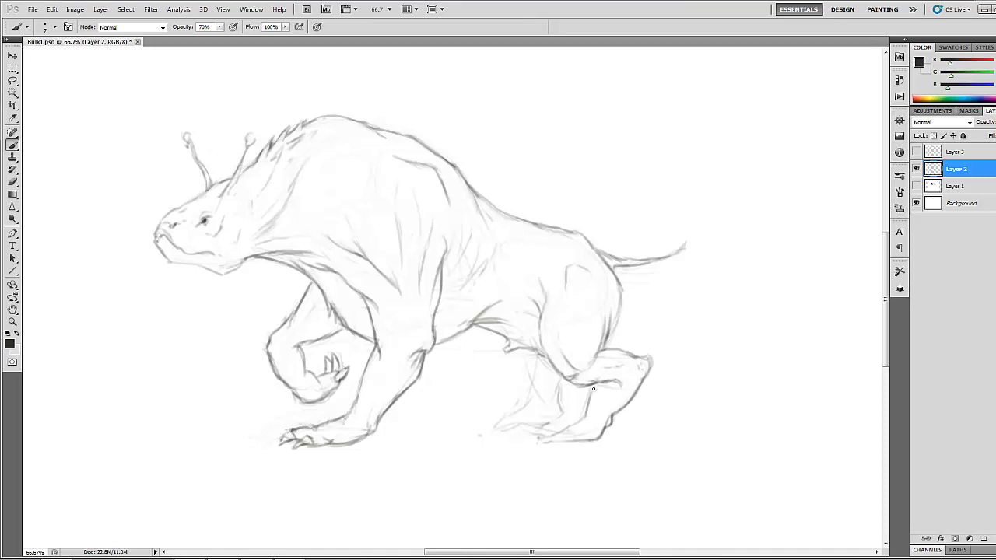
pyautogui.moveTo(599, 383)
pyautogui.mouseDown()
pyautogui.moveTo(569, 444)
pyautogui.moveTo(585, 440)
pyautogui.moveTo(563, 431)
pyautogui.moveTo(568, 442)
pyautogui.moveTo(532, 442)
pyautogui.moveTo(562, 432)
pyautogui.mouseUp()
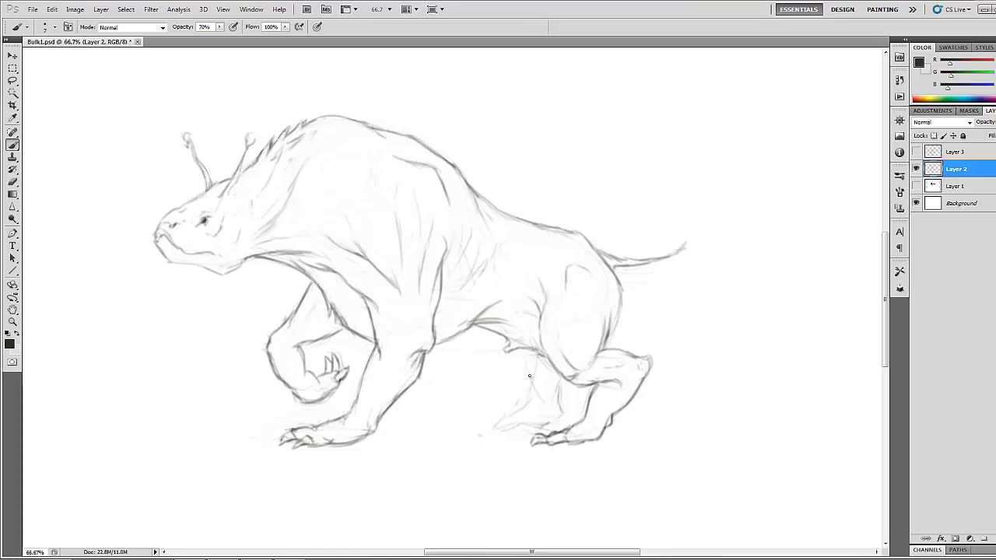
pyautogui.press('e')
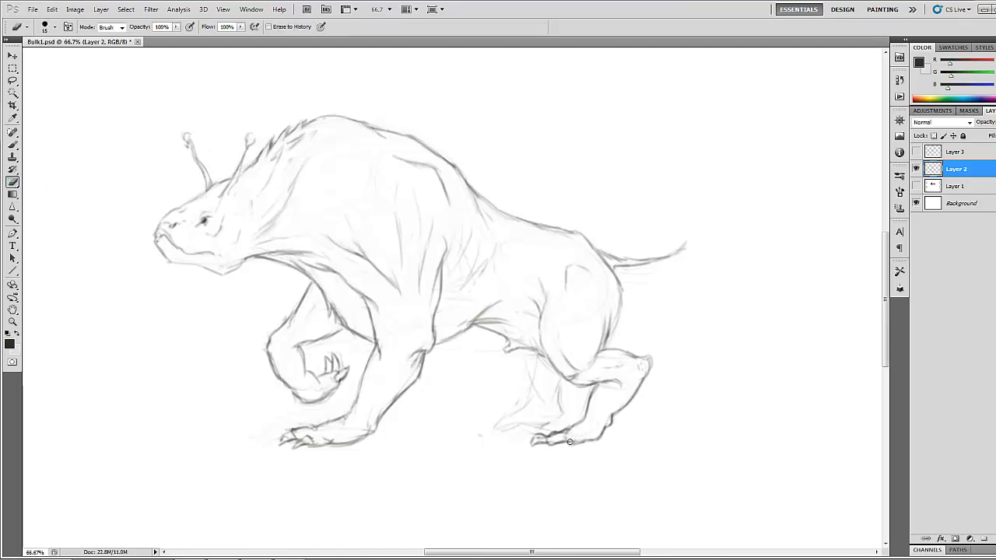
pyautogui.moveTo(569, 442); pyautogui.dragTo(557, 440)
# Step: Draw the far hind leg's knee, shin and foot, and erase the rough construction lines around them
pyautogui.press('b')
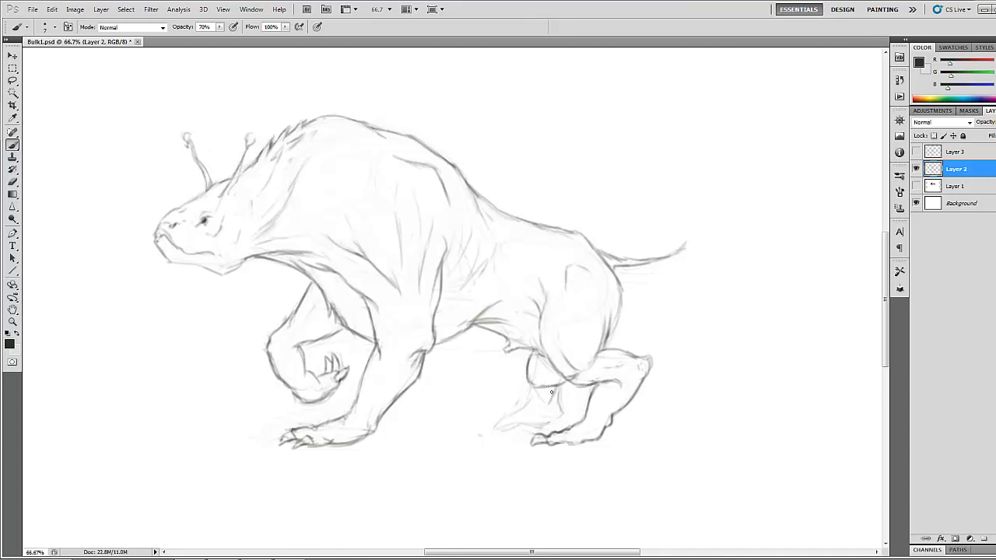
pyautogui.moveTo(551, 391)
pyautogui.mouseDown()
pyautogui.moveTo(576, 393)
pyautogui.moveTo(571, 410)
pyautogui.mouseUp()
pyautogui.press('e')
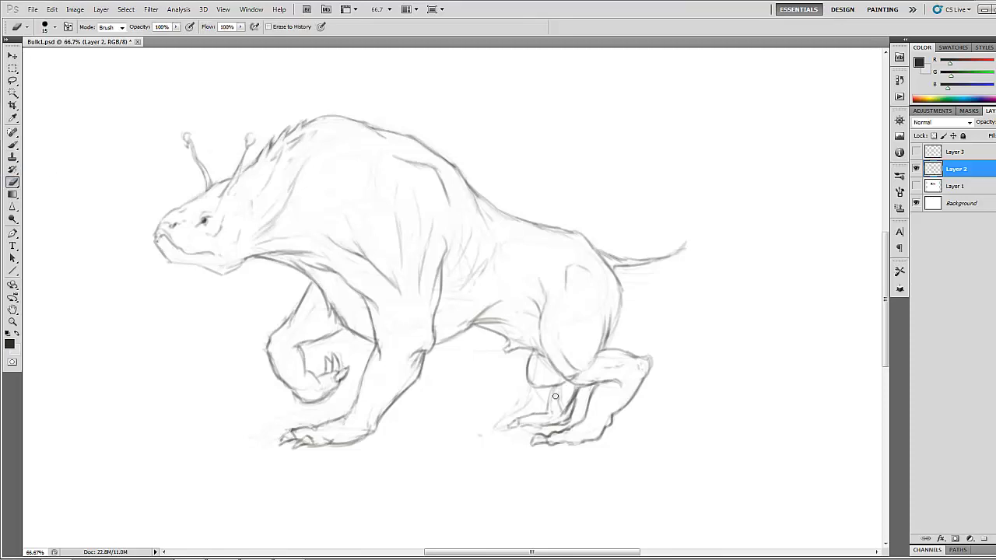
pyautogui.moveTo(556, 396); pyautogui.dragTo(575, 388)
pyautogui.moveTo(508, 415)
pyautogui.mouseDown()
pyautogui.moveTo(529, 423)
pyautogui.moveTo(549, 407)
pyautogui.moveTo(532, 414)
pyautogui.moveTo(525, 401)
pyautogui.mouseUp()
pyautogui.press('b')
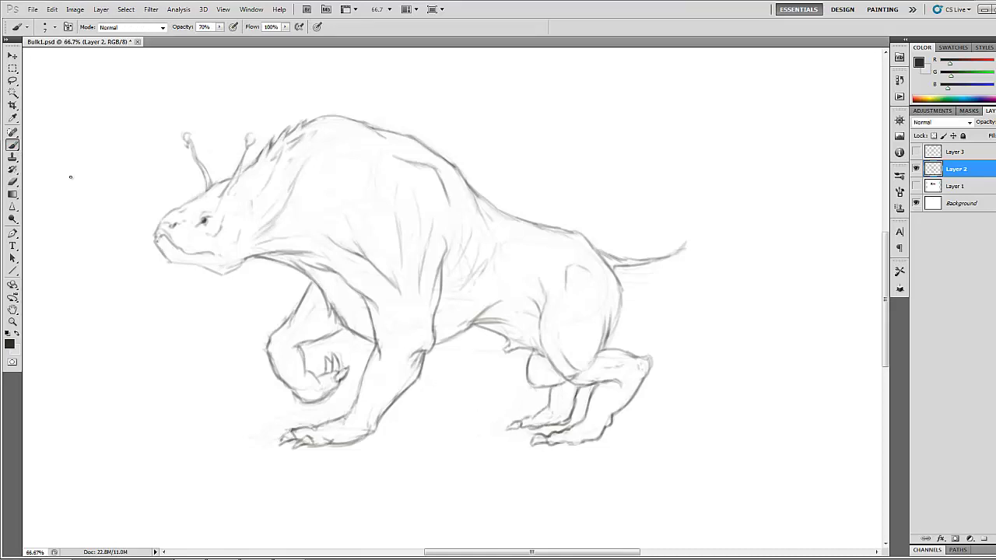
# Step: Erase stray lines along the near thigh's lower edge and redraw the far hind knee with a fuller contour
pyautogui.press('e')
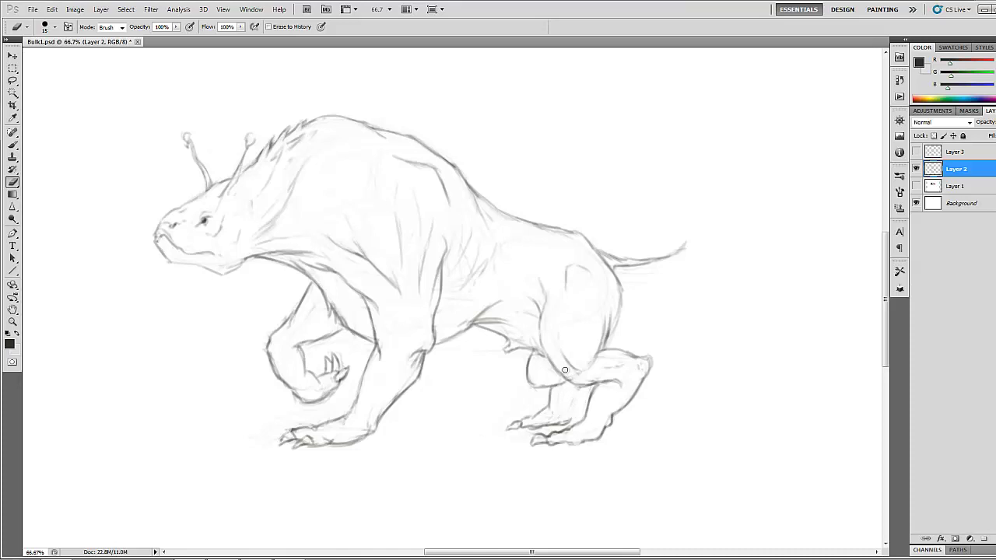
pyautogui.press('b')
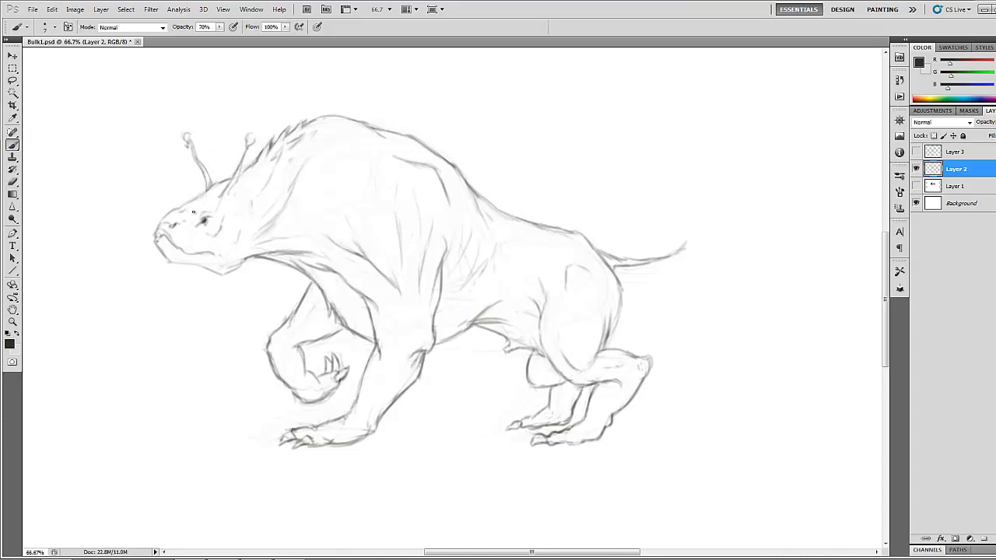
pyautogui.moveTo(526, 350)
pyautogui.mouseDown()
pyautogui.moveTo(524, 382)
pyautogui.moveTo(549, 378)
pyautogui.mouseUp()
pyautogui.press('e')
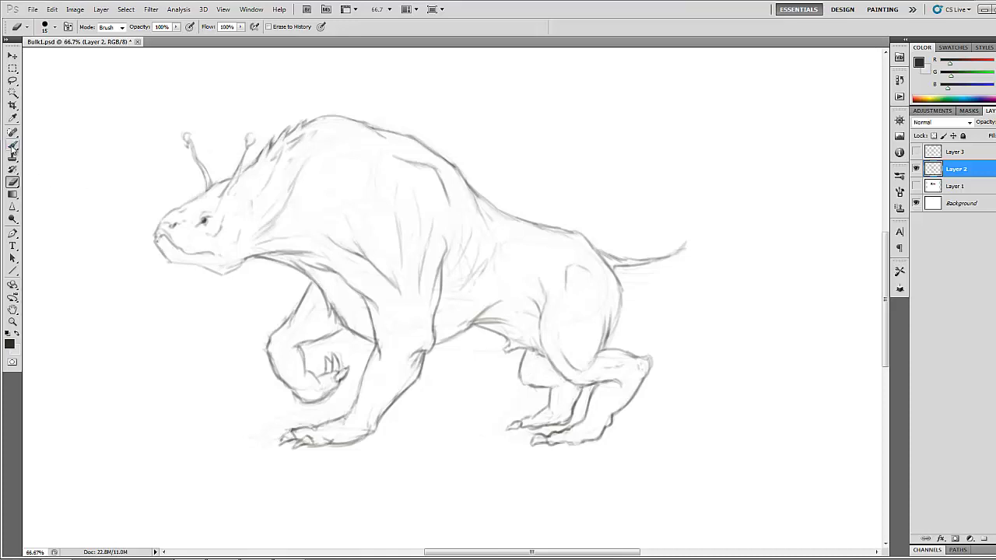
pyautogui.press('b')
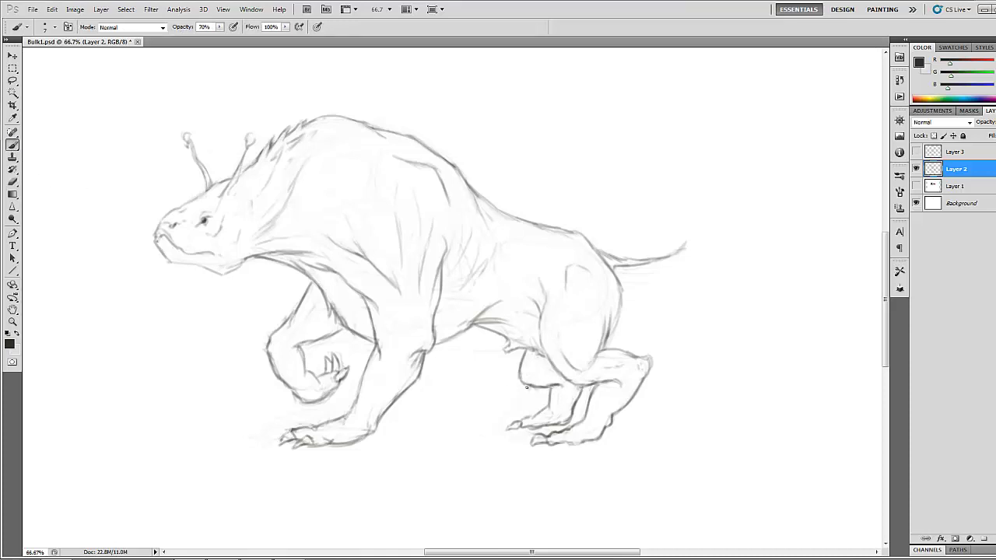
pyautogui.press('e')
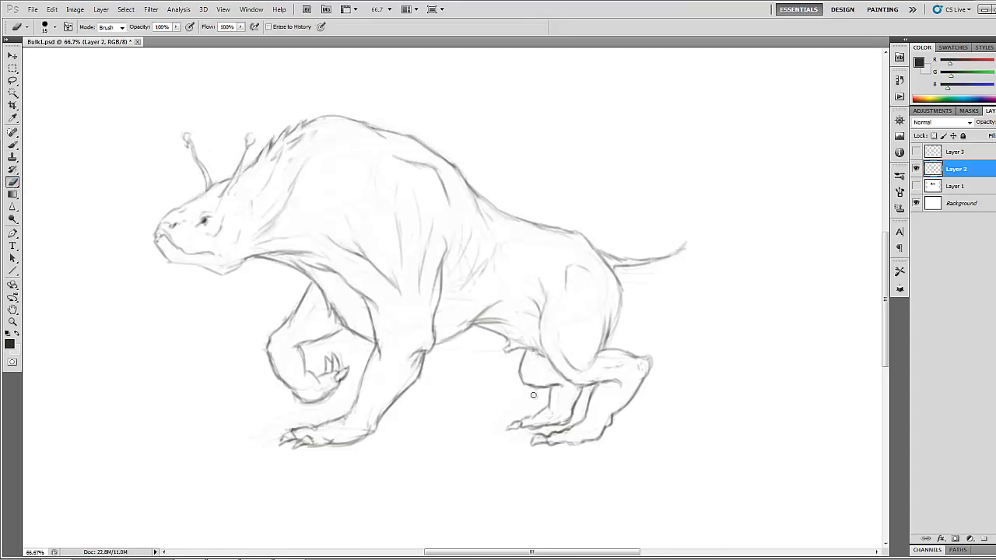
pyautogui.press('b')
pyautogui.moveTo(517, 364)
pyautogui.mouseDown()
pyautogui.moveTo(531, 386)
pyautogui.moveTo(543, 385)
pyautogui.mouseUp()
# Step: Darken the front and rear contours of the near thigh and the point of the hock
pyautogui.moveTo(542, 340)
pyautogui.mouseDown()
pyautogui.moveTo(579, 384)
pyautogui.moveTo(593, 383)
pyautogui.mouseUp()
pyautogui.moveTo(539, 324); pyautogui.dragTo(542, 347)
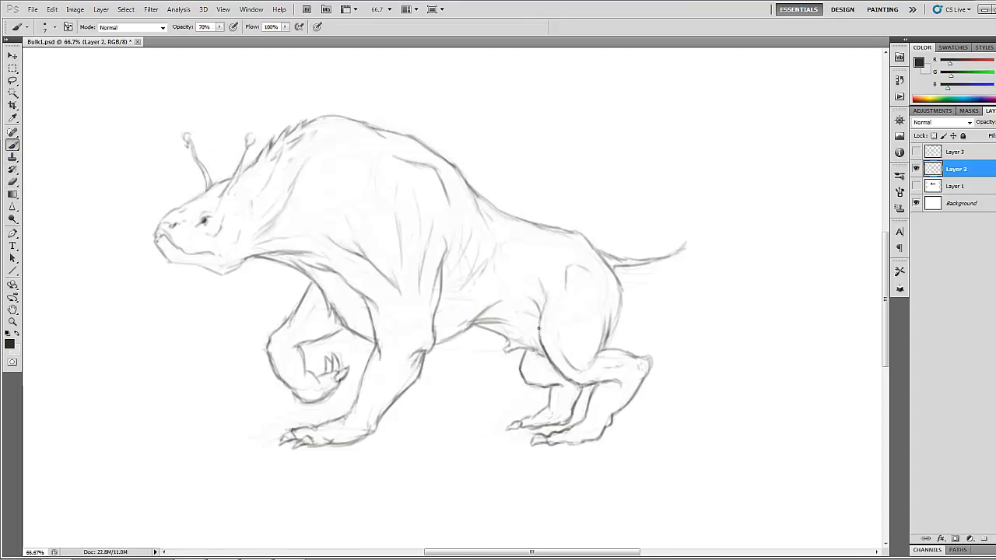
pyautogui.moveTo(607, 350); pyautogui.dragTo(619, 292)
pyautogui.moveTo(643, 358); pyautogui.dragTo(652, 362)
# Step: Erase the near hind foot's front toe and sole lines and redraw a shorter foot with a flat sole
pyautogui.press('e')
pyautogui.moveTo(551, 443)
pyautogui.mouseDown()
pyautogui.moveTo(585, 416)
pyautogui.moveTo(561, 443)
pyautogui.moveTo(550, 436)
pyautogui.moveTo(538, 447)
pyautogui.moveTo(559, 438)
pyautogui.moveTo(548, 440)
pyautogui.mouseUp()
pyautogui.click(12, 145)
pyautogui.press('e')
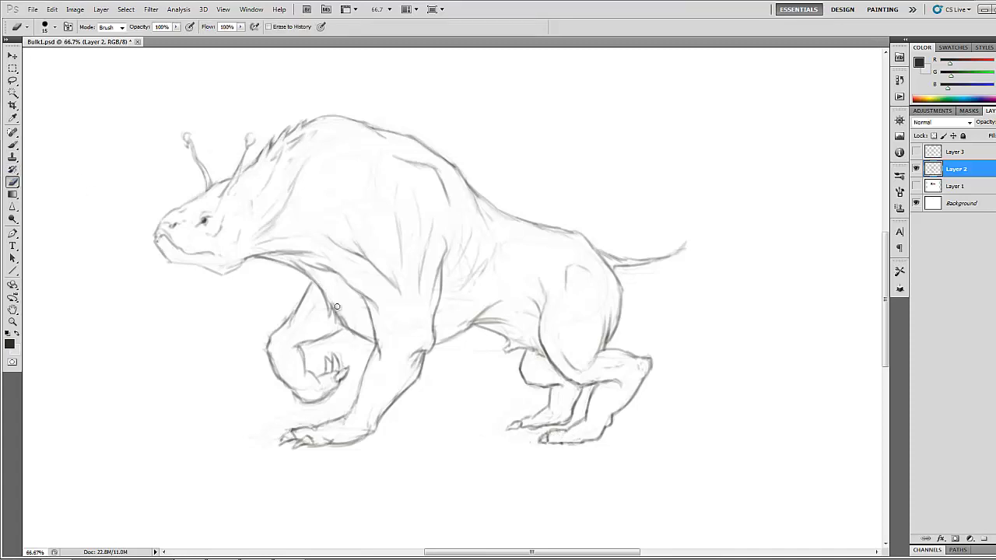
pyautogui.moveTo(587, 438)
pyautogui.mouseDown()
pyautogui.moveTo(568, 443)
pyautogui.moveTo(583, 440)
pyautogui.mouseUp()
pyautogui.press('b')
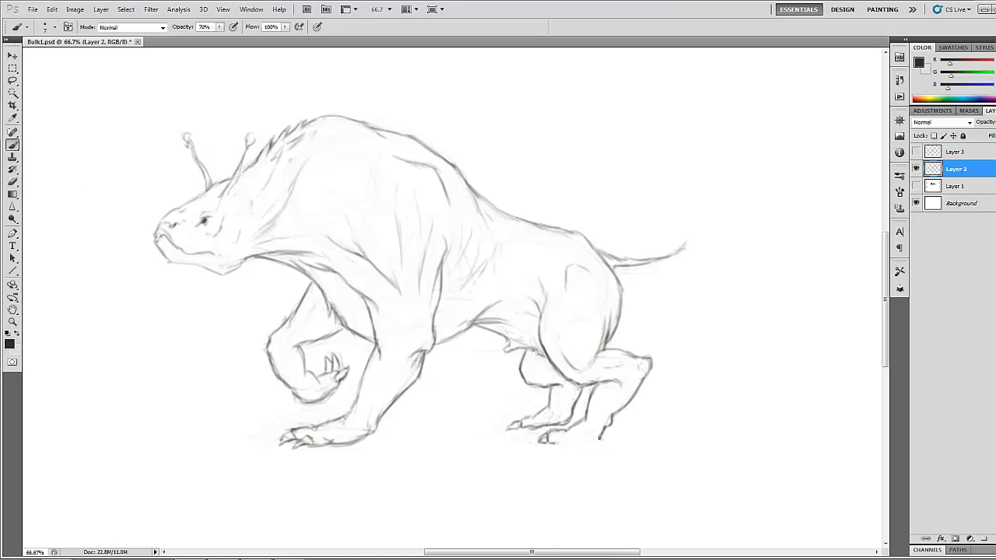
pyautogui.moveTo(563, 443); pyautogui.dragTo(602, 442)
# Step: Redraw the near hind leg's rear contour down to the heel and erase excess lines on the far shin
pyautogui.press('e')
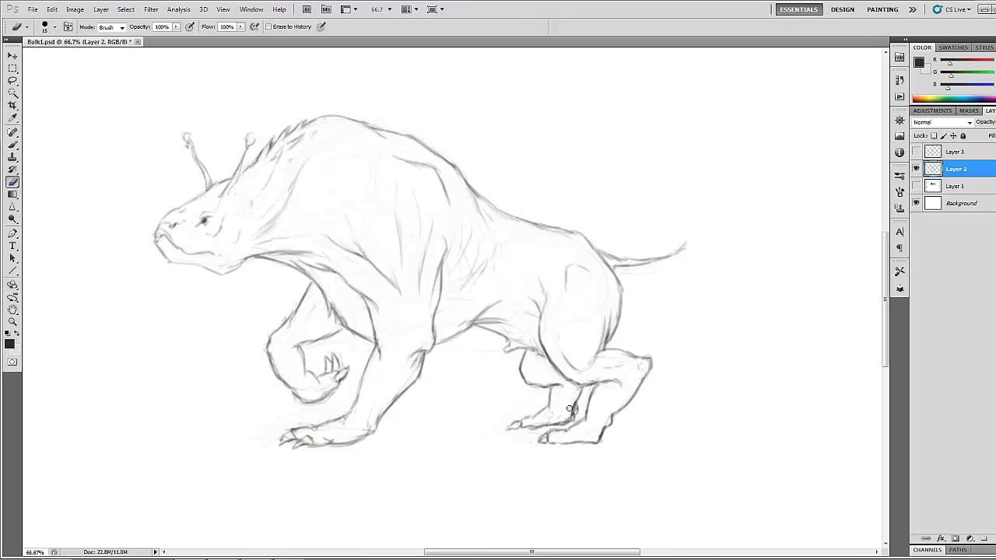
pyautogui.moveTo(573, 407); pyautogui.dragTo(556, 419)
pyautogui.press('b')
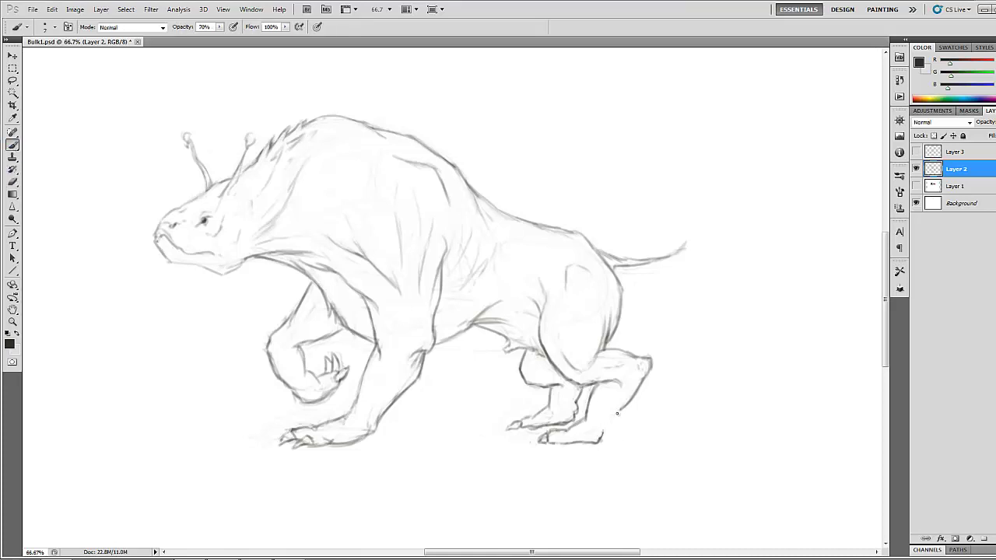
pyautogui.moveTo(617, 412); pyautogui.dragTo(603, 433)
pyautogui.press('e')
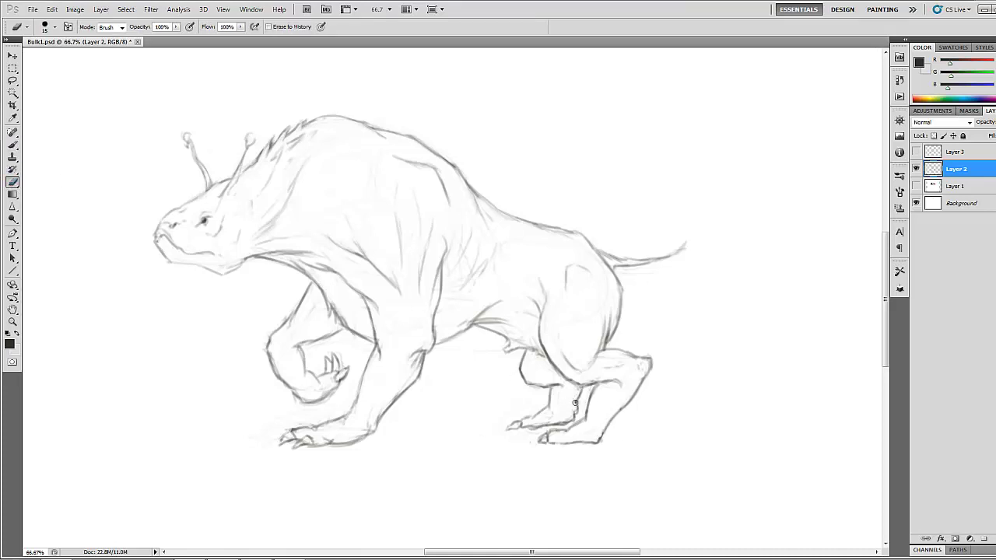
pyautogui.moveTo(576, 403); pyautogui.dragTo(575, 417)
# Step: Draw separate clawed toes on the near hind foot and clean up the lines inside it
pyautogui.press('b')
pyautogui.press('e')
pyautogui.press('b')
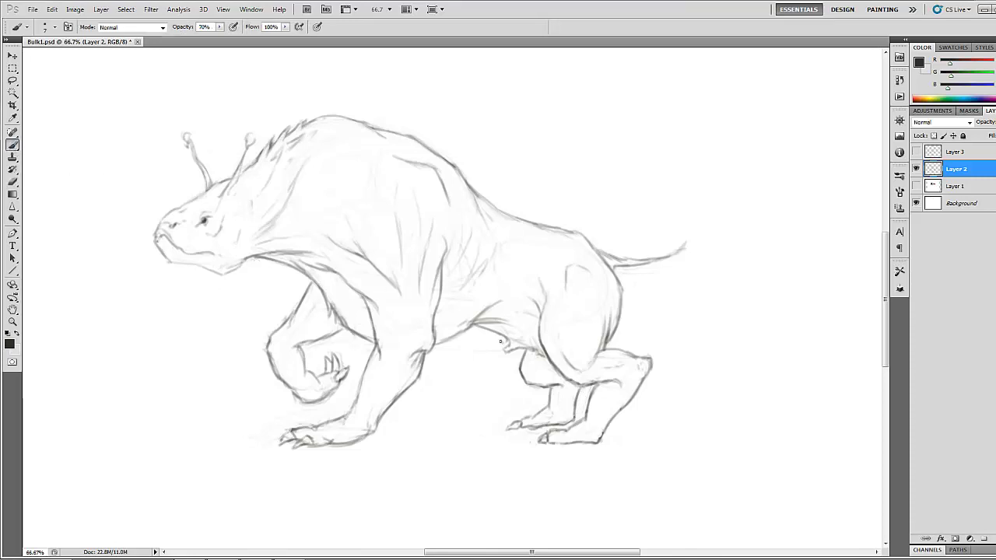
pyautogui.moveTo(582, 435)
pyautogui.mouseDown()
pyautogui.moveTo(551, 448)
pyautogui.moveTo(559, 455)
pyautogui.moveTo(580, 440)
pyautogui.mouseUp()
pyautogui.press('e')
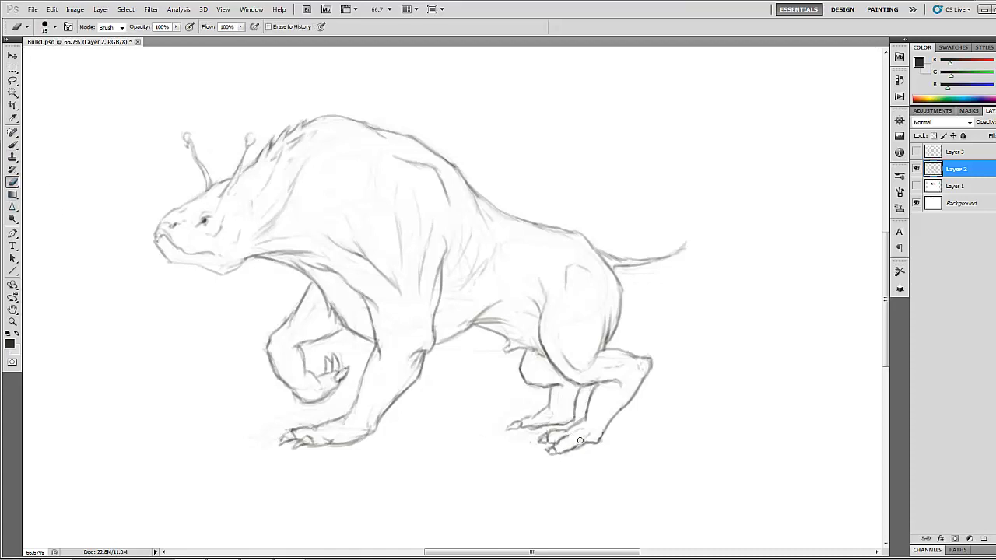
pyautogui.press('b')
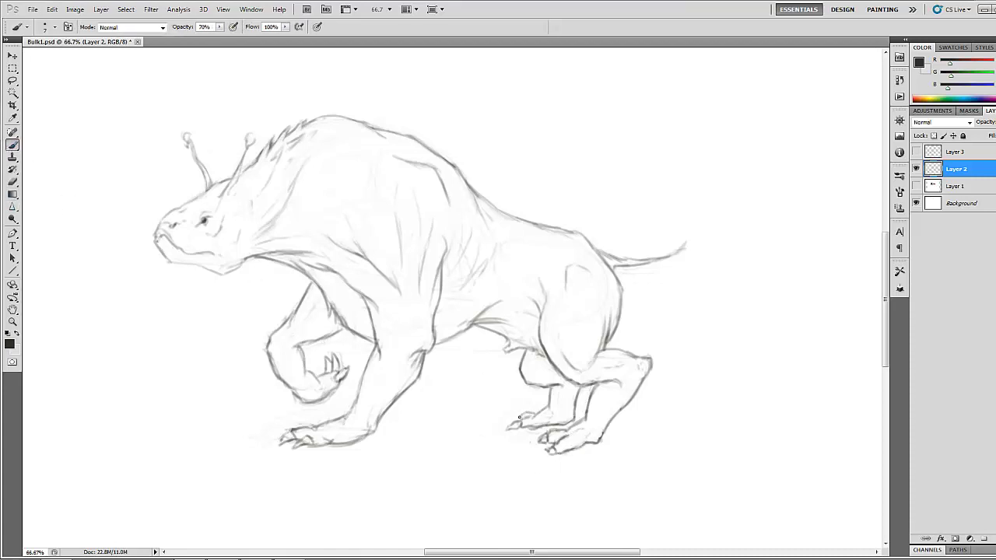
# Step: Add claws to the far hind foot's toes and darken the claws on both front feet
pyautogui.moveTo(520, 417); pyautogui.dragTo(514, 426)
pyautogui.press('z')
pyautogui.keyDown('alt'); pyautogui.click(343, 331); pyautogui.keyUp('alt')
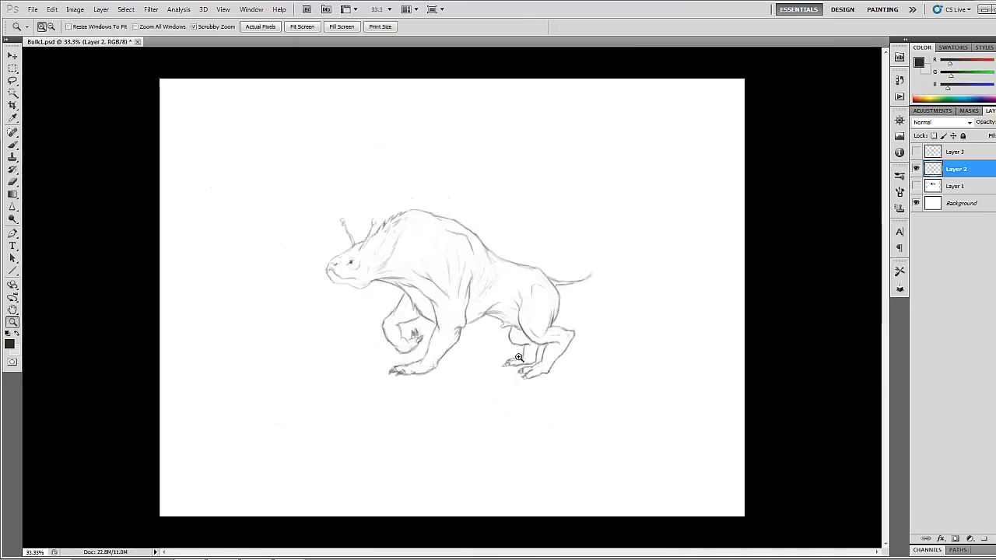
pyautogui.press('e')
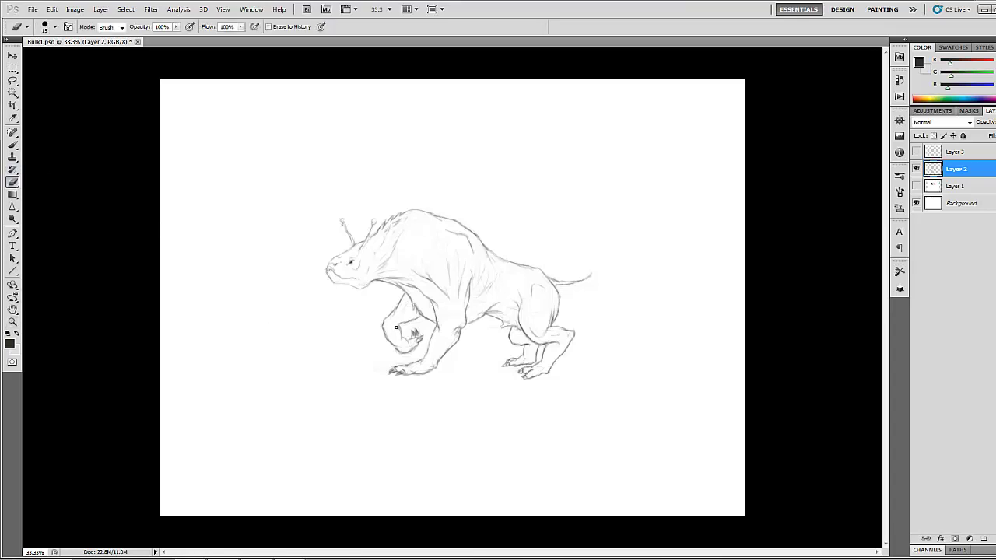
pyautogui.press('b')
pyautogui.press('z')
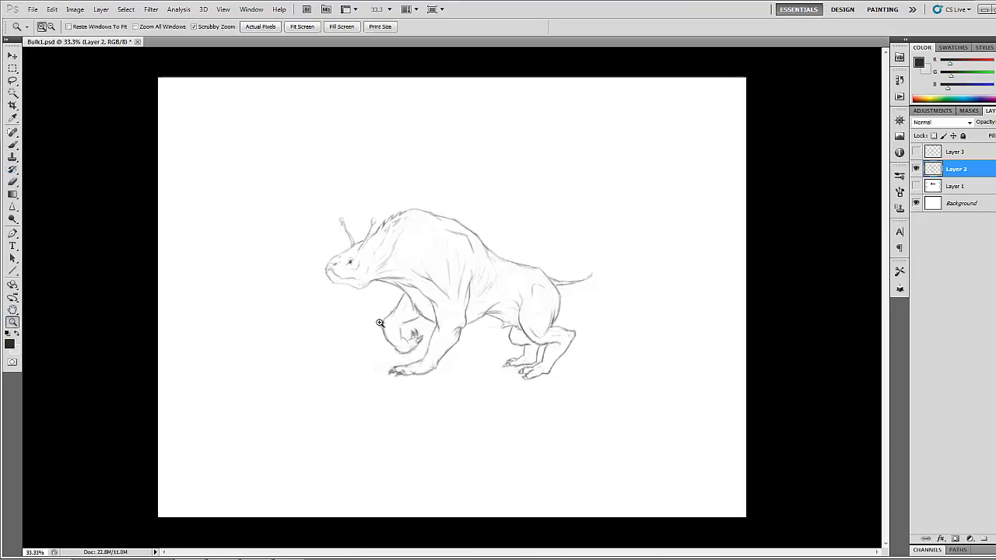
pyautogui.click(416, 316)
pyautogui.press('b')
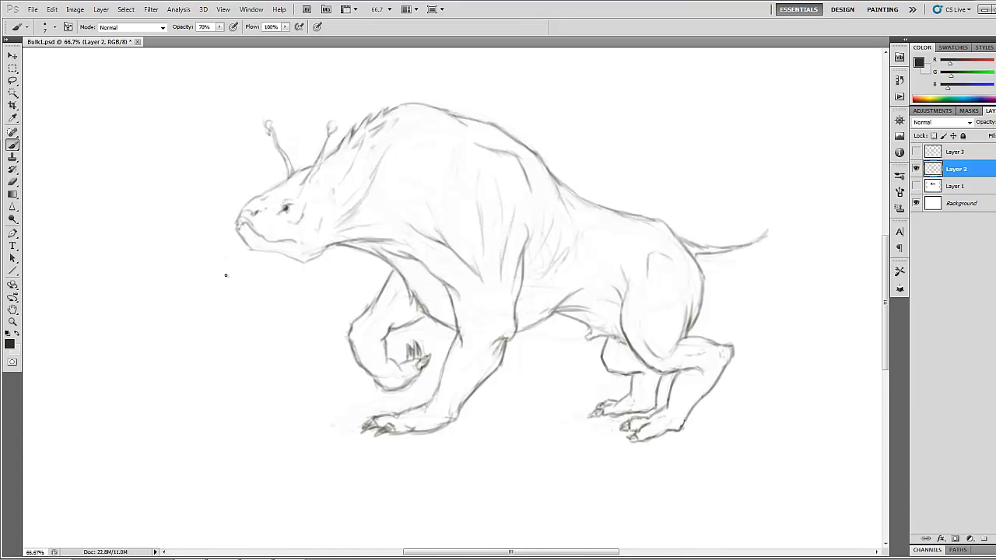
# Step: Make Layer 3 visible and active, and choose the Lasso tool
pyautogui.click(959, 152)
pyautogui.click(916, 151)
pyautogui.moveTo(481, 250)
pyautogui.mouseDown()
pyautogui.moveTo(413, 305)
pyautogui.moveTo(439, 302)
pyautogui.mouseUp()
pyautogui.moveTo(231, 292); pyautogui.dragTo(334, 275)
pyautogui.press('l')
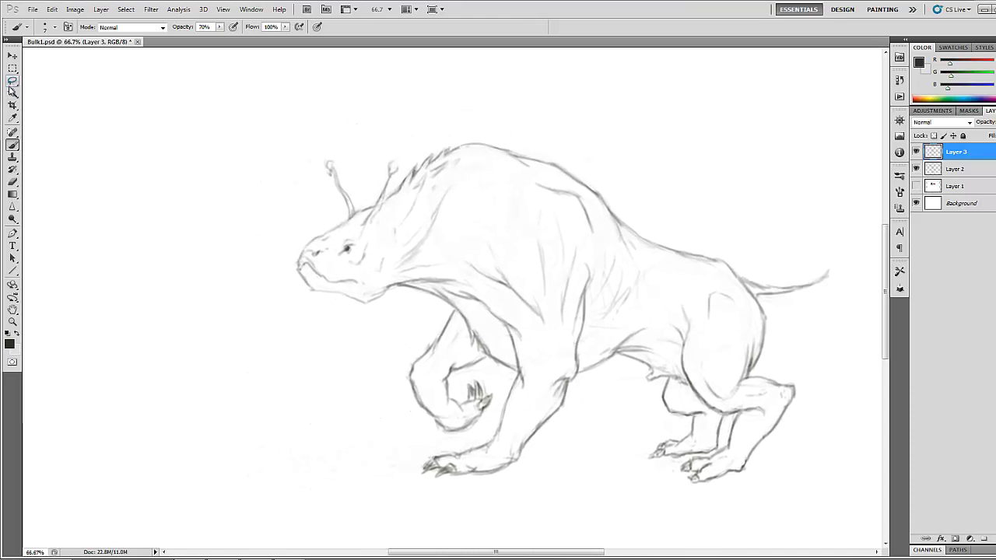
# Step: Lasso the creature's head and antennae, paste a copy from Layer 2 onto a new layer, and place it in front of the original
pyautogui.moveTo(410, 146)
pyautogui.mouseDown()
pyautogui.moveTo(263, 209)
pyautogui.moveTo(395, 313)
pyautogui.moveTo(439, 286)
pyautogui.moveTo(419, 177)
pyautogui.moveTo(403, 139)
pyautogui.mouseUp()
pyautogui.click(52, 10)
pyautogui.click(956, 169)
pyautogui.click(52, 10)
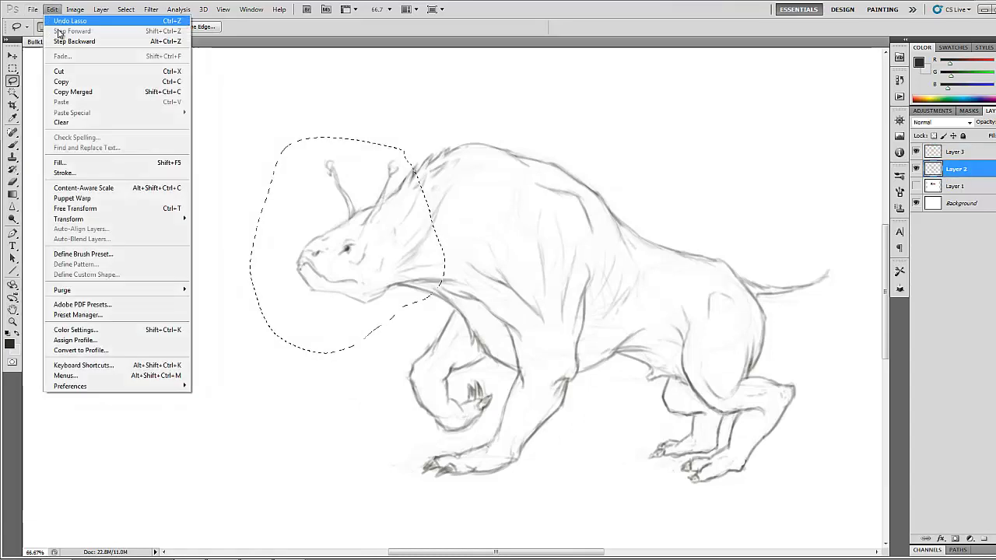
pyautogui.click(62, 82)
pyautogui.click(52, 9)
pyautogui.click(62, 103)
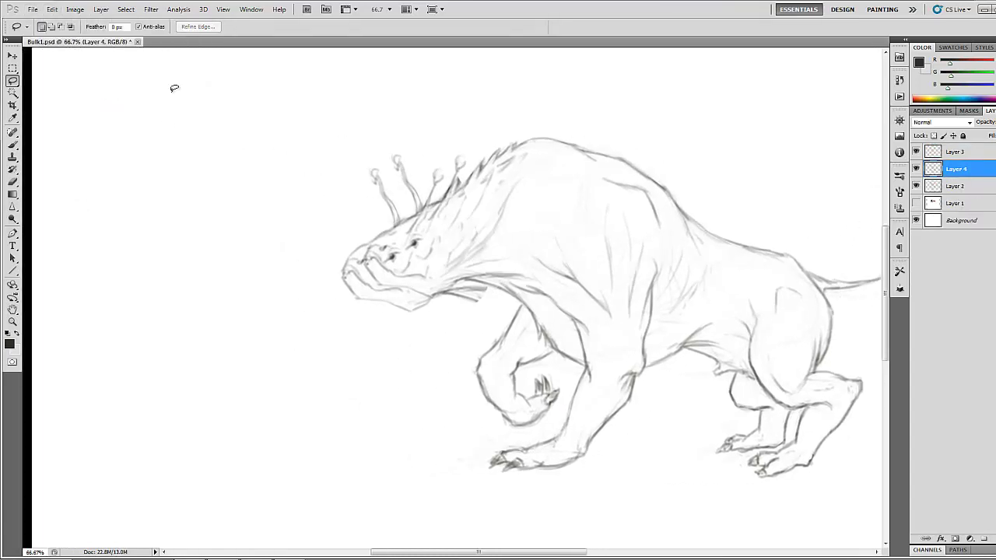
pyautogui.press('v')
pyautogui.moveTo(389, 249); pyautogui.dragTo(229, 261)
# Step: Redraw the copied head's lower jaw hanging open and draw pointed teeth along both jaws
pyautogui.press('b')
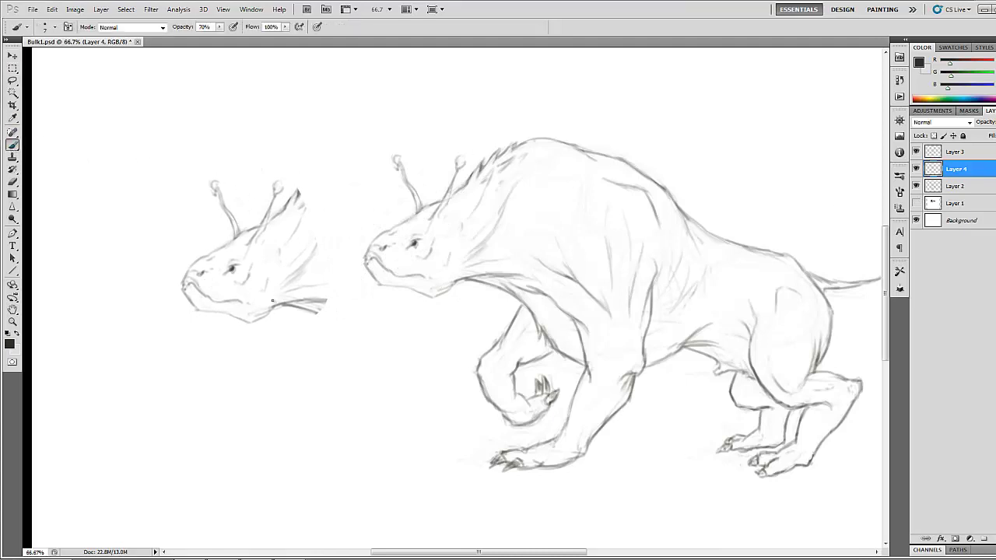
pyautogui.moveTo(269, 320); pyautogui.dragTo(213, 352)
pyautogui.press('e')
pyautogui.moveTo(181, 296)
pyautogui.mouseDown()
pyautogui.moveTo(199, 313)
pyautogui.moveTo(242, 322)
pyautogui.moveTo(254, 315)
pyautogui.moveTo(193, 302)
pyautogui.moveTo(244, 305)
pyautogui.moveTo(197, 332)
pyautogui.moveTo(244, 309)
pyautogui.moveTo(209, 340)
pyautogui.mouseUp()
pyautogui.click(13, 144)
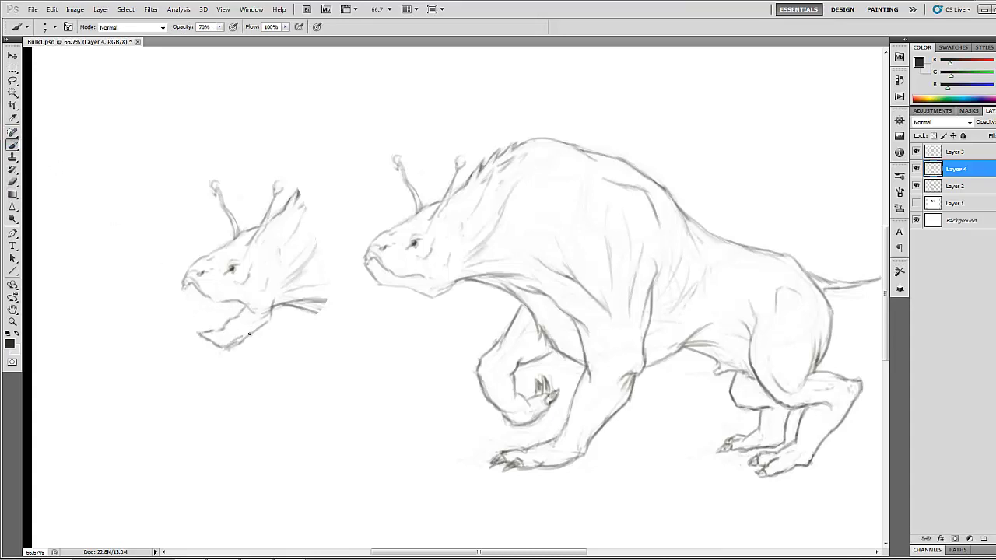
pyautogui.click(12, 182)
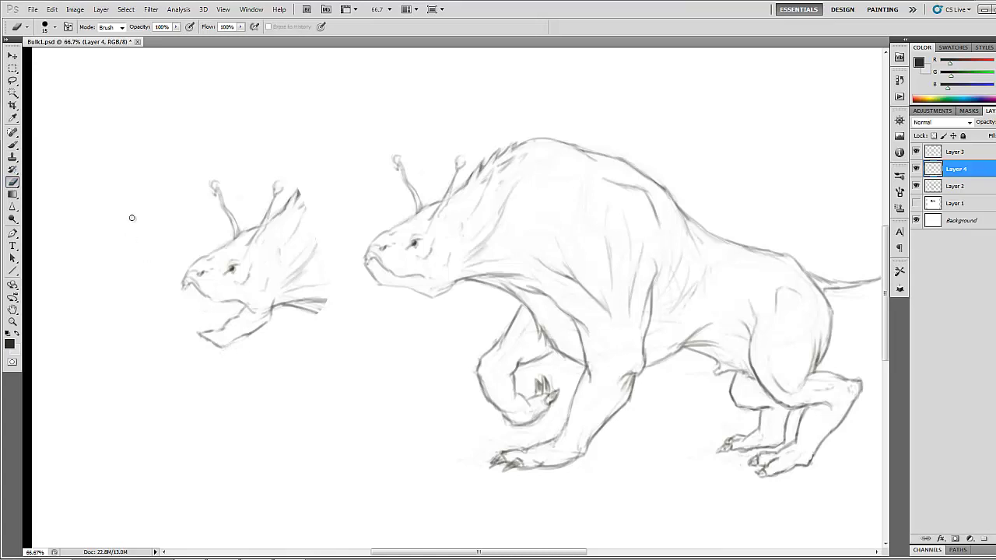
pyautogui.click(13, 145)
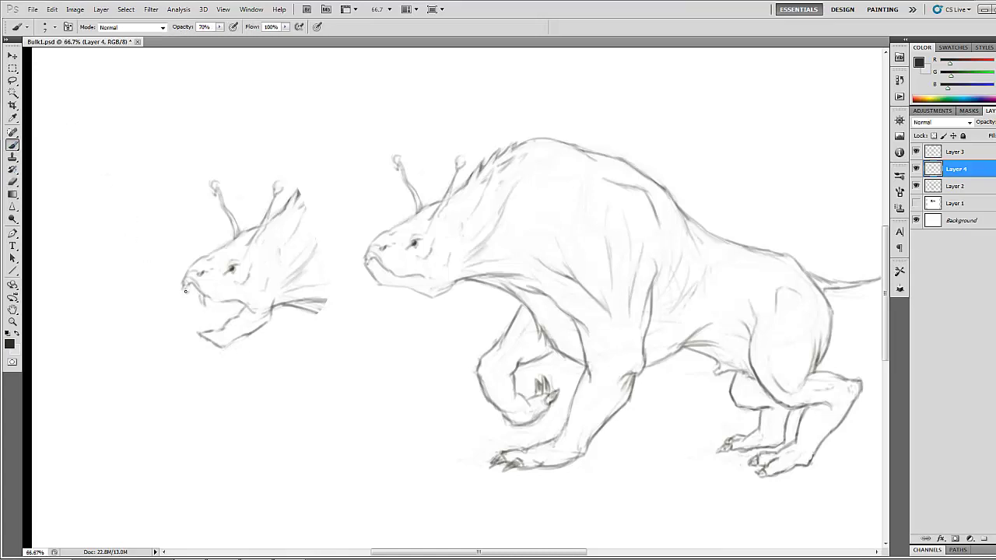
pyautogui.moveTo(210, 302)
pyautogui.mouseDown()
pyautogui.moveTo(242, 305)
pyautogui.moveTo(222, 323)
pyautogui.mouseUp()
# Step: Try replacing the copied head's two upright antennae with wavy ones bending forward over the snout
pyautogui.press('e')
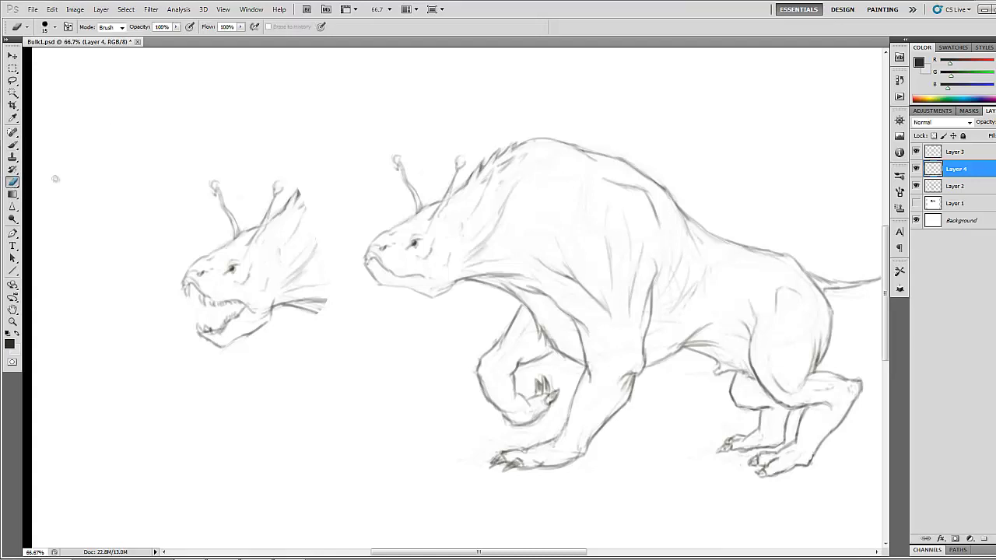
pyautogui.moveTo(212, 184)
pyautogui.mouseDown()
pyautogui.moveTo(233, 228)
pyautogui.moveTo(190, 217)
pyautogui.mouseUp()
pyautogui.press('b')
pyautogui.press('e')
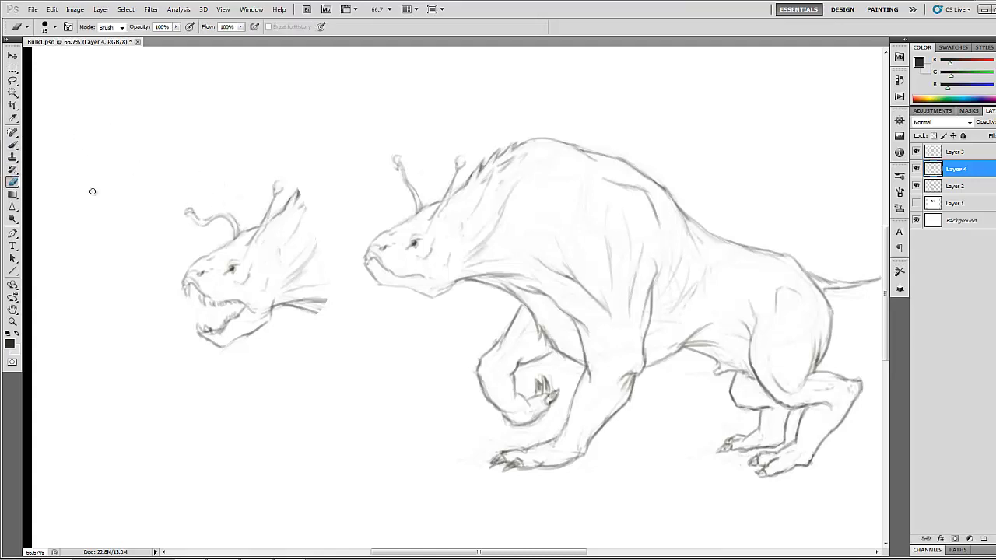
pyautogui.moveTo(276, 183)
pyautogui.mouseDown()
pyautogui.moveTo(247, 198)
pyautogui.moveTo(269, 223)
pyautogui.mouseUp()
pyautogui.press('b')
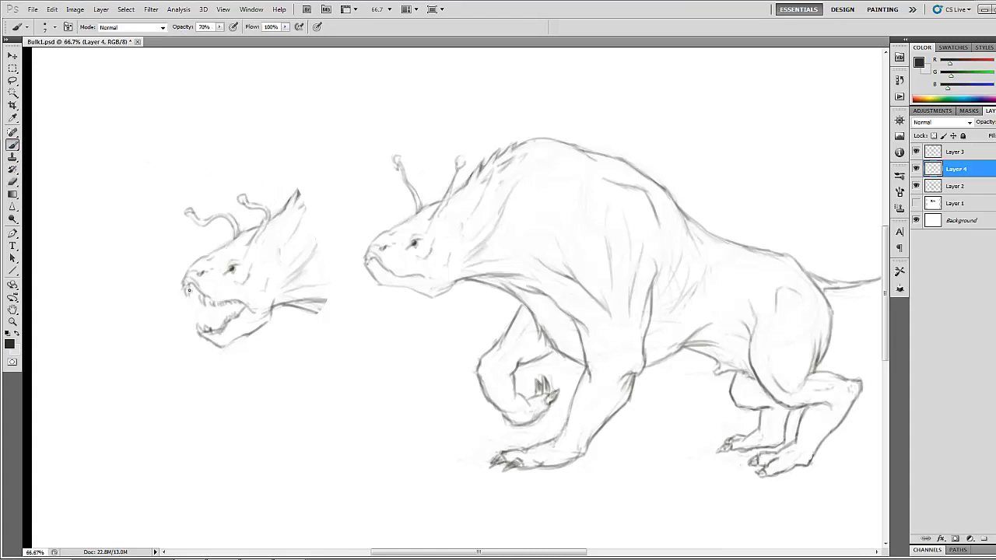
# Step: Draw longer fangs at the front of the upper jaw and rework the line at the back of the open jaw
pyautogui.moveTo(188, 289)
pyautogui.mouseDown()
pyautogui.moveTo(190, 304)
pyautogui.moveTo(185, 285)
pyautogui.mouseUp()
pyautogui.press('e')
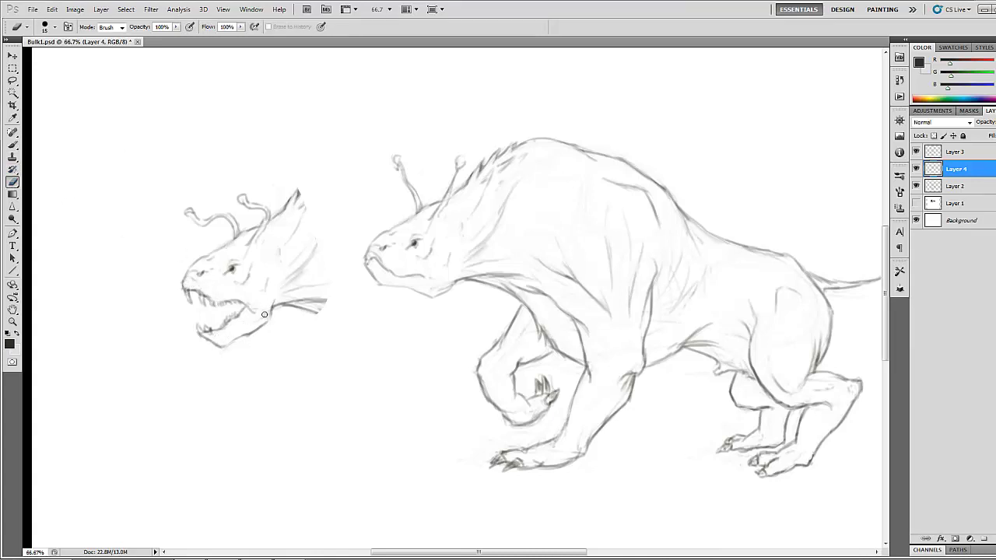
pyautogui.press('b')
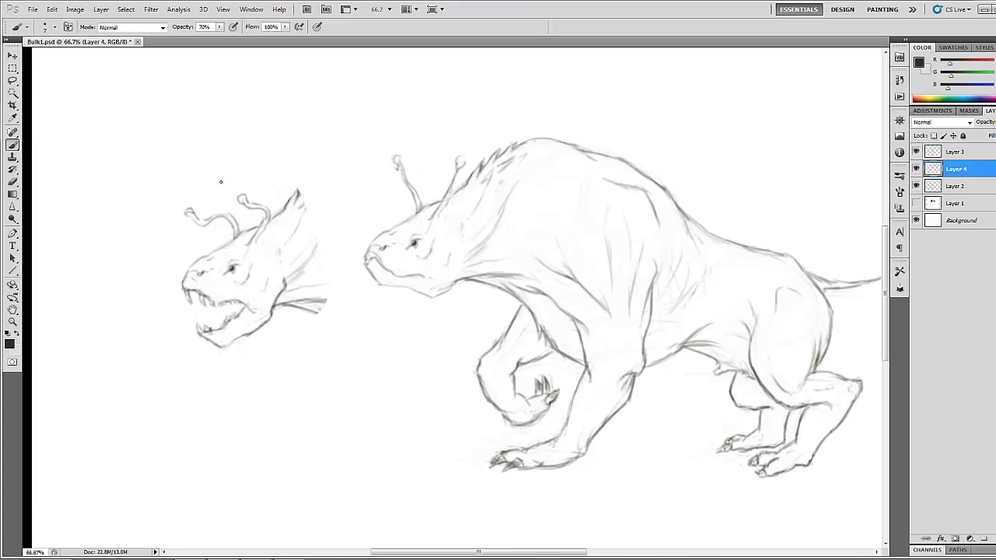
# Step: Darken the eye under an angry slanted brow and strengthen the nostril on the copied head
pyautogui.press('e')
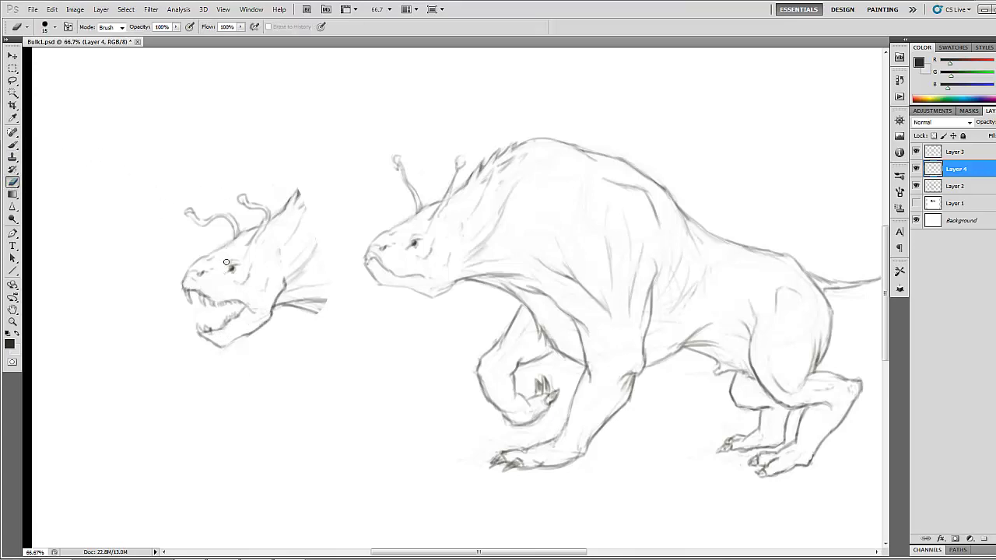
pyautogui.press('b')
pyautogui.moveTo(231, 269)
pyautogui.mouseDown()
pyautogui.moveTo(238, 257)
pyautogui.moveTo(221, 271)
pyautogui.moveTo(228, 255)
pyautogui.mouseUp()
pyautogui.press('e')
pyautogui.press('b')
pyautogui.moveTo(208, 271); pyautogui.dragTo(203, 274)
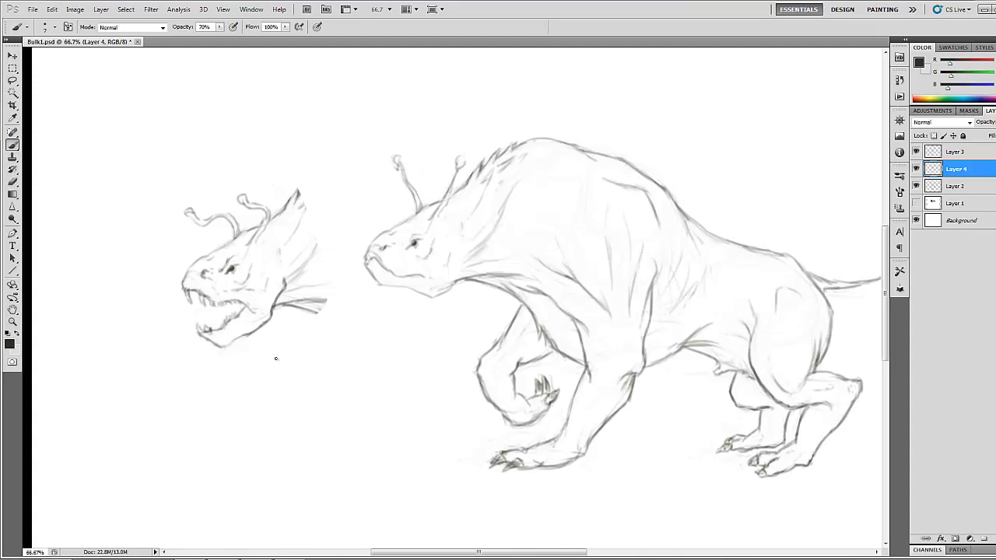
# Step: Erase both curved antennae and draw a cluster of thin, bulb-tipped stalks sweeping up and back from the crown
pyautogui.click(14, 182)
pyautogui.moveTo(191, 215)
pyautogui.mouseDown()
pyautogui.moveTo(217, 218)
pyautogui.moveTo(230, 233)
pyautogui.moveTo(206, 221)
pyautogui.mouseUp()
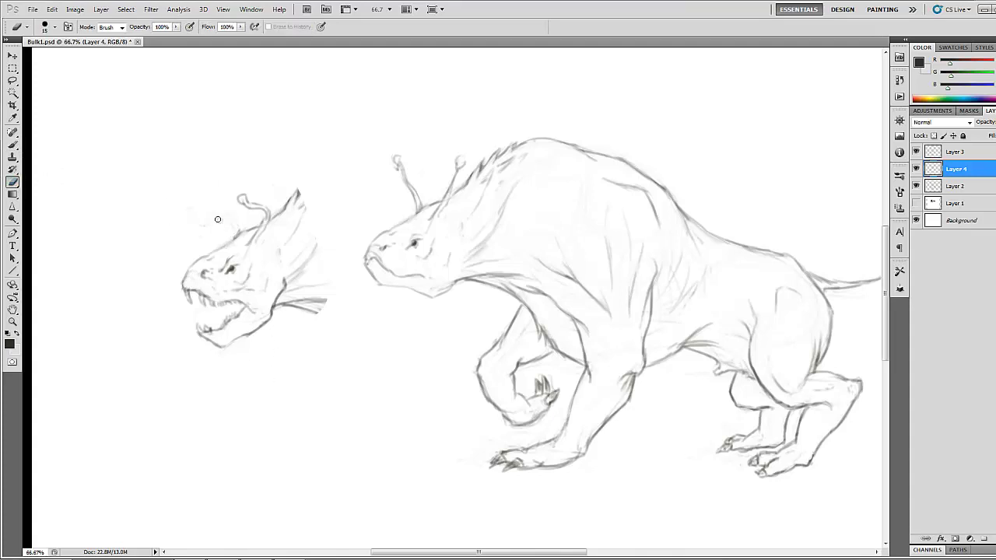
pyautogui.moveTo(266, 229)
pyautogui.mouseDown()
pyautogui.moveTo(245, 198)
pyautogui.moveTo(267, 211)
pyautogui.mouseUp()
pyautogui.click(14, 146)
pyautogui.moveTo(237, 236)
pyautogui.mouseDown()
pyautogui.moveTo(248, 198)
pyautogui.moveTo(269, 190)
pyautogui.mouseUp()
pyautogui.moveTo(259, 233); pyautogui.dragTo(298, 157)
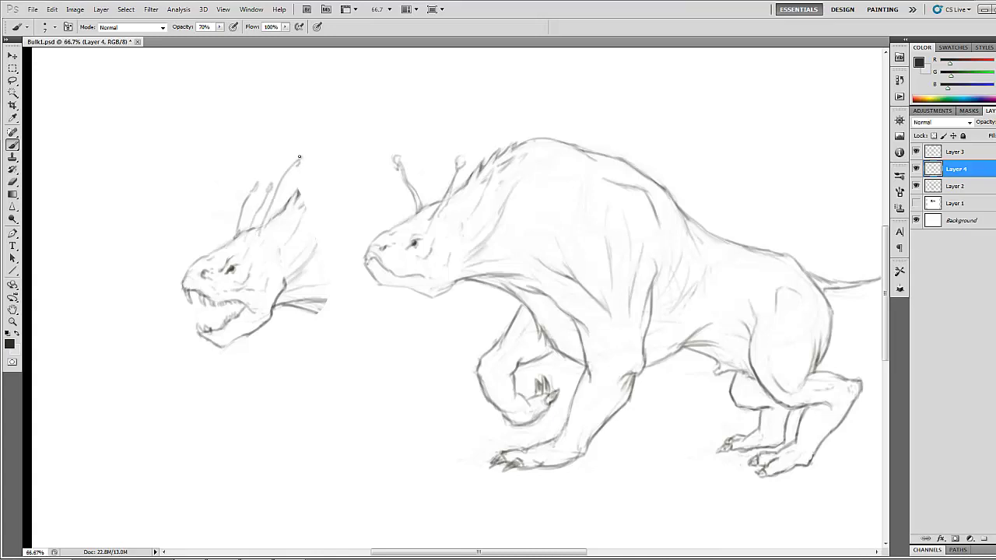
pyautogui.moveTo(243, 231); pyautogui.dragTo(279, 157)
pyautogui.moveTo(231, 235); pyautogui.dragTo(228, 204)
pyautogui.moveTo(266, 239); pyautogui.dragTo(294, 218)
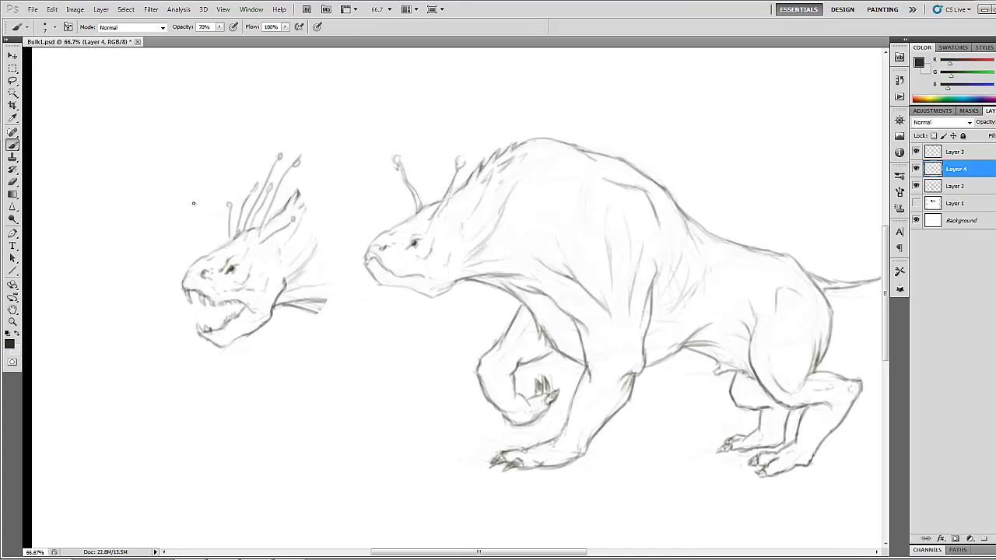
pyautogui.press('e')
pyautogui.moveTo(165, 176); pyautogui.dragTo(163, 188)
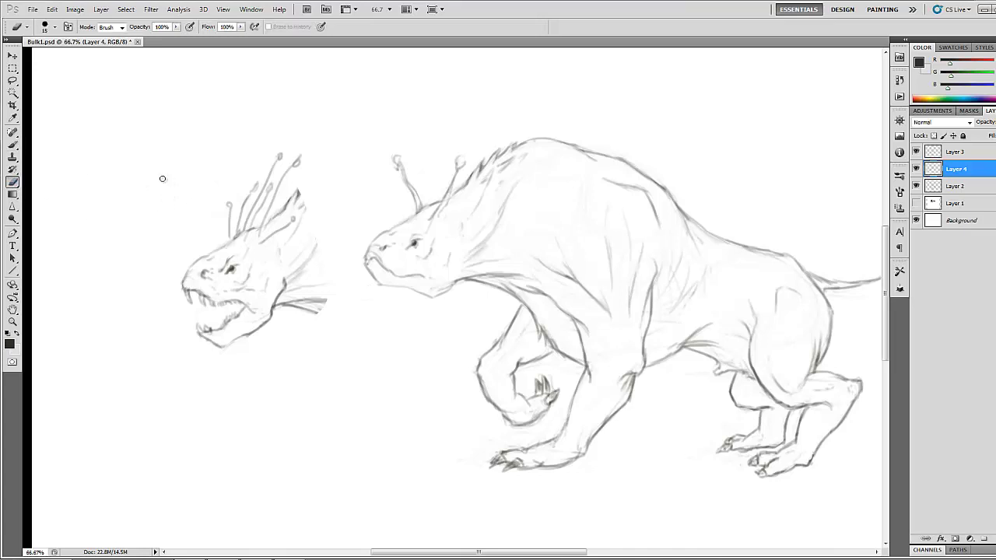
# Step: Duplicate Layer 2, hide the original layer, and make Layer 4 active
pyautogui.click(957, 186)
pyautogui.click(993, 110)
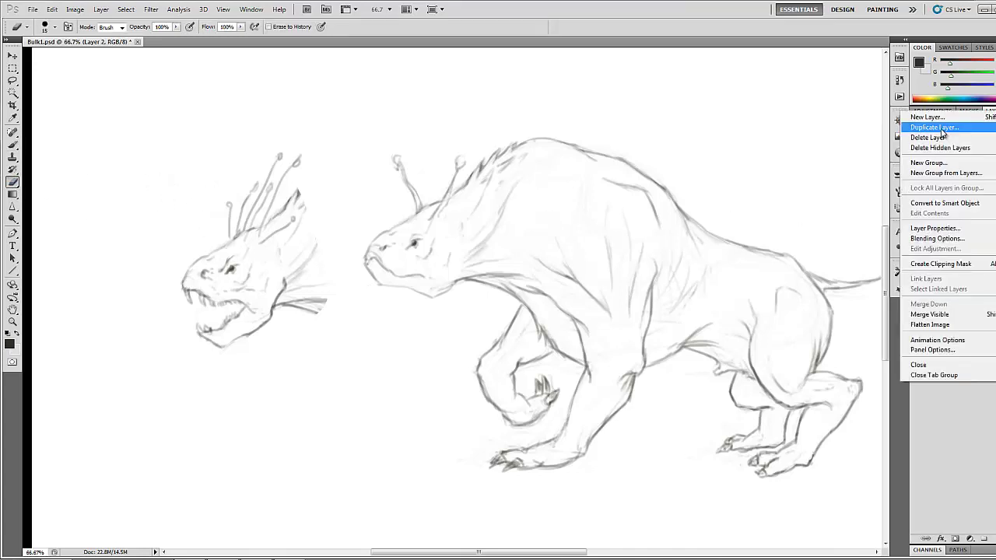
pyautogui.click(940, 128)
pyautogui.press('Return')
pyautogui.click(956, 169)
pyautogui.click(916, 203)
# Step: Move the open-mouthed head onto the creature's neck and erase the old closed jaw beneath it on Layer 2 copy
pyautogui.click(13, 56)
pyautogui.moveTo(211, 286); pyautogui.dragTo(393, 259)
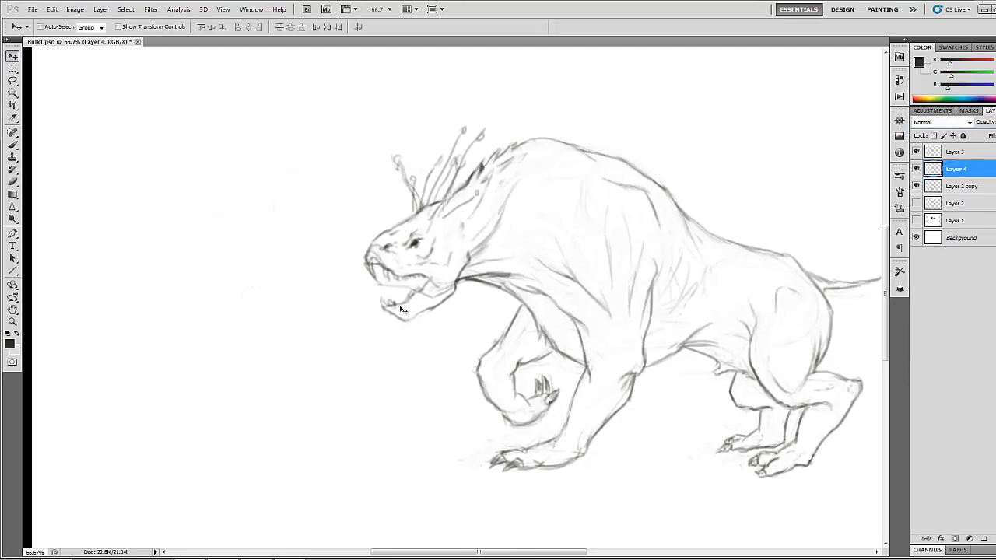
pyautogui.click(963, 187)
pyautogui.click(13, 182)
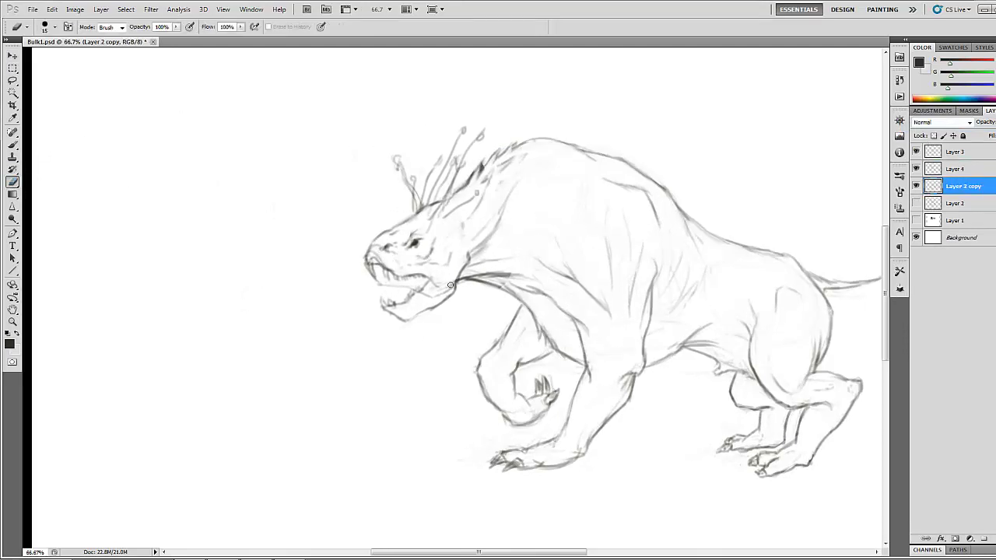
pyautogui.moveTo(498, 284); pyautogui.dragTo(513, 281)
# Step: Merge Layer 4 with the new head down into Layer 2 copy
pyautogui.click(950, 169)
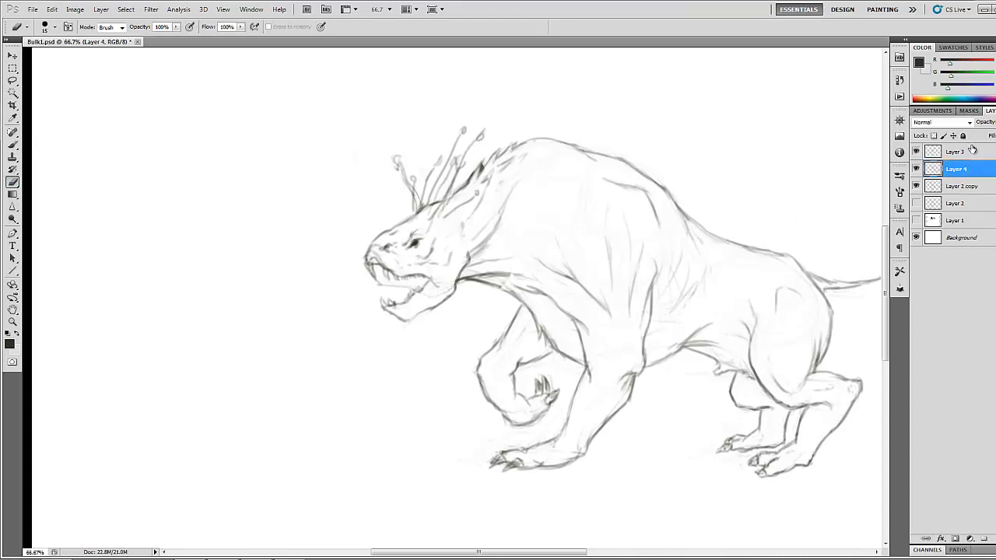
pyautogui.rightClick(965, 168)
pyautogui.click(923, 301)
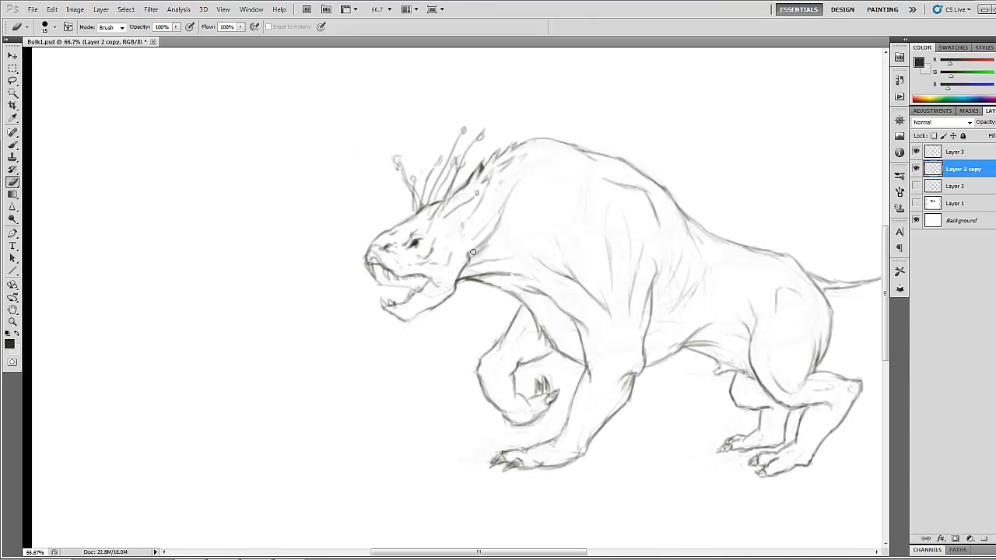
# Step: Erase the leftover neck, mouth and old front antenna lines, and compare the new head with the original on Layer 2
pyautogui.moveTo(487, 240); pyautogui.dragTo(473, 253)
pyautogui.moveTo(376, 263); pyautogui.dragTo(371, 259)
pyautogui.moveTo(396, 169); pyautogui.dragTo(422, 203)
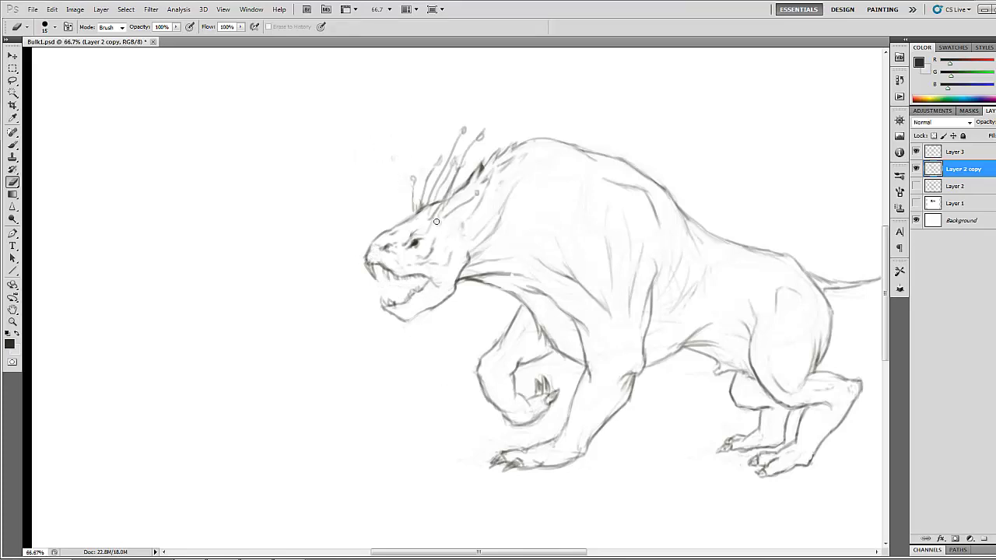
pyautogui.click(916, 185)
pyautogui.click(916, 169)
pyautogui.click(916, 169)
pyautogui.click(916, 184)
# Step: Redraw the front fangs and clean up the lip and lower jaw outlines, comparing the result with Layer 2
pyautogui.press('b')
pyautogui.moveTo(382, 266)
pyautogui.mouseDown()
pyautogui.moveTo(381, 279)
pyautogui.moveTo(372, 274)
pyautogui.mouseUp()
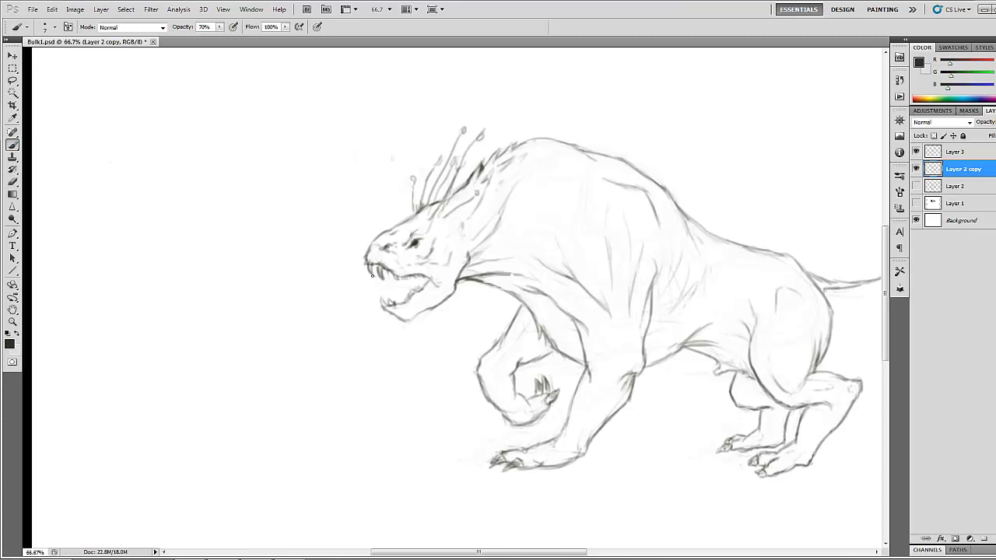
pyautogui.press('e')
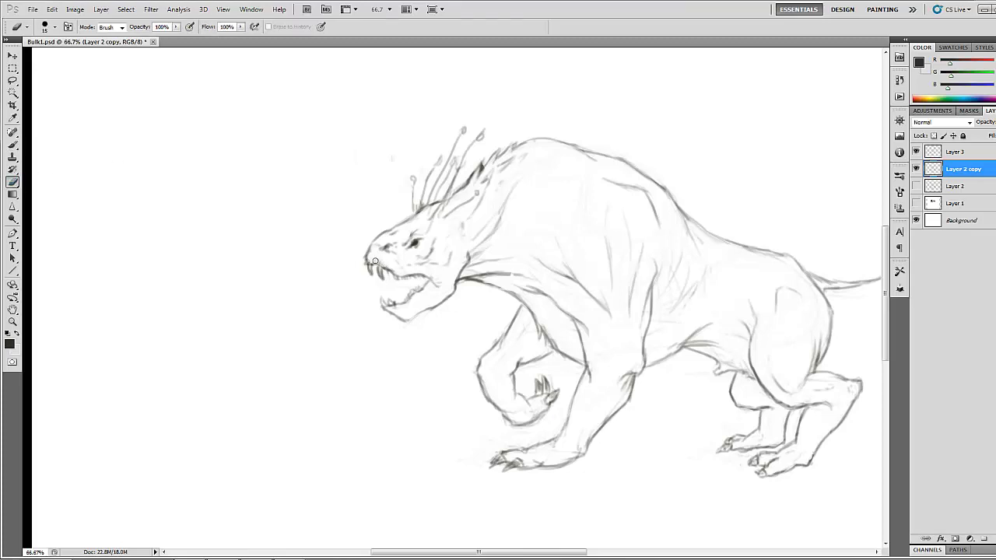
pyautogui.press('b')
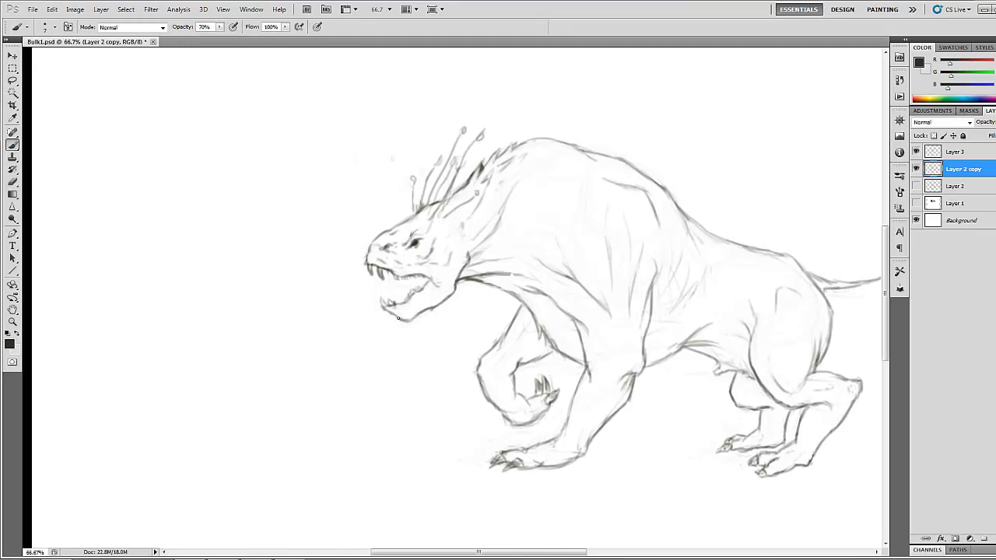
pyautogui.press('e')
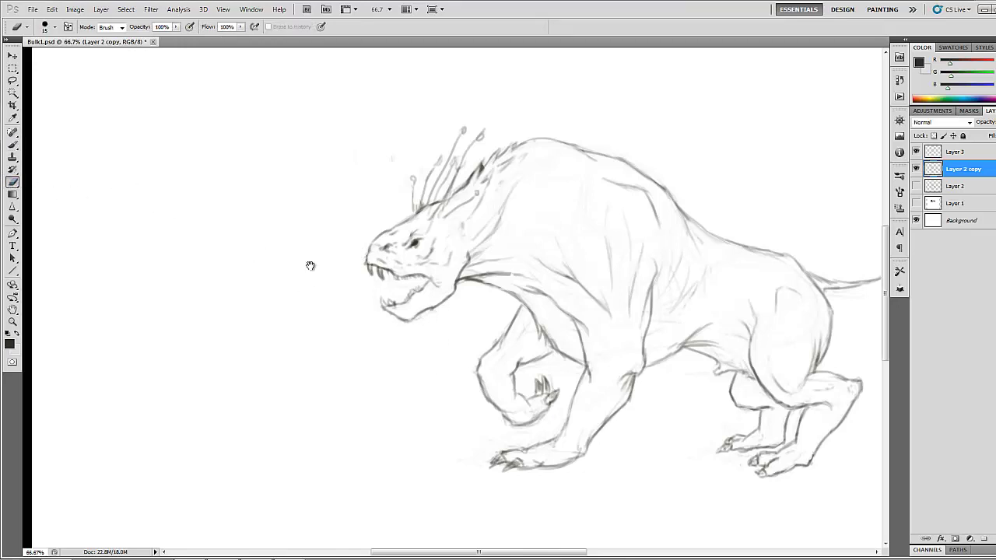
pyautogui.moveTo(481, 310); pyautogui.dragTo(361, 298)
pyautogui.click(919, 187)
pyautogui.click(917, 169)
pyautogui.click(917, 169)
pyautogui.click(918, 186)
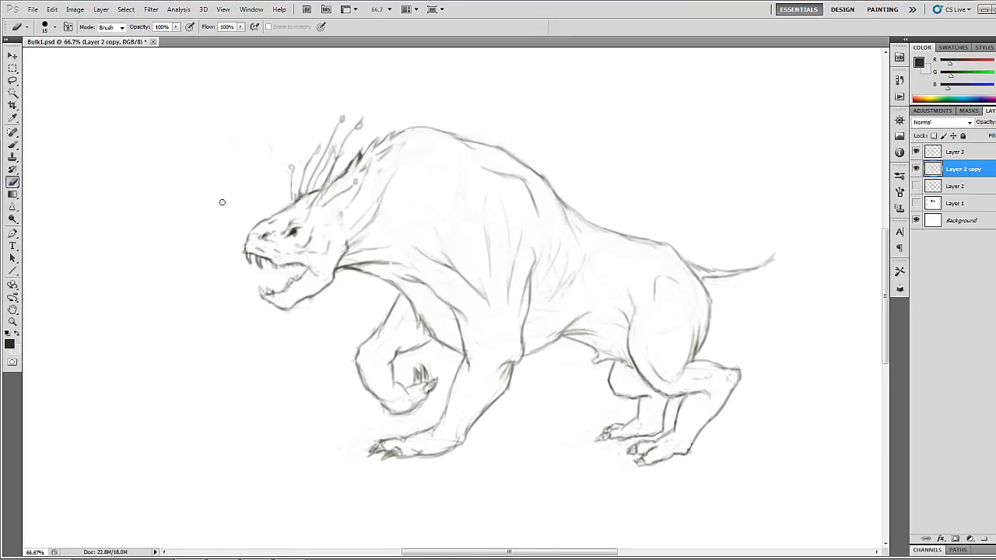
# Step: Sketch a drooping tail over the old one and an alternative tail rising sharply with a crooked tip
pyautogui.press('b')
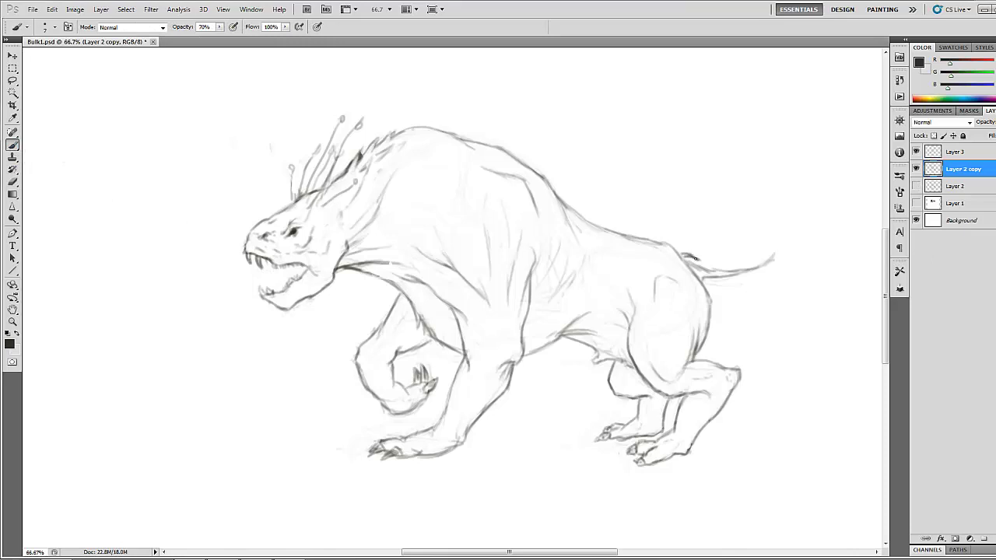
pyautogui.moveTo(694, 259)
pyautogui.mouseDown()
pyautogui.moveTo(747, 257)
pyautogui.moveTo(778, 288)
pyautogui.mouseUp()
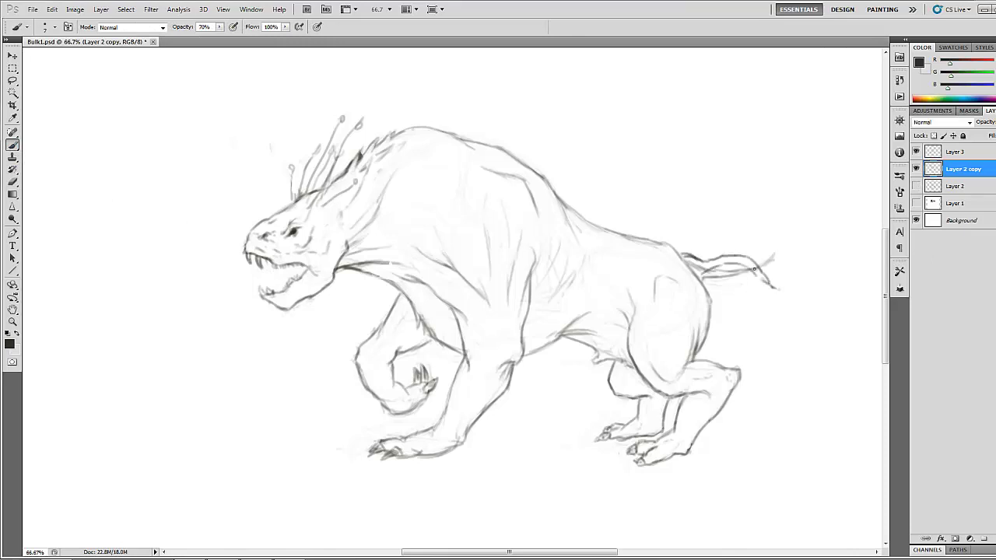
pyautogui.moveTo(683, 254)
pyautogui.mouseDown()
pyautogui.moveTo(717, 243)
pyautogui.moveTo(729, 201)
pyautogui.moveTo(698, 198)
pyautogui.mouseUp()
pyautogui.moveTo(728, 216); pyautogui.dragTo(713, 198)
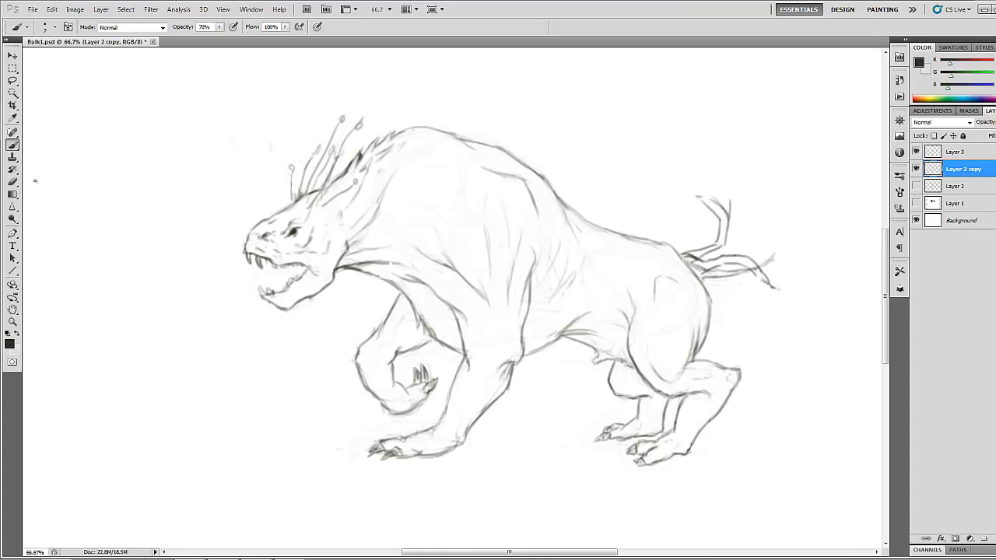
# Step: Erase the old and drooping tails and trim the excess lines around the upright tail's base and tip
pyautogui.press('e')
pyautogui.moveTo(701, 269); pyautogui.dragTo(766, 260)
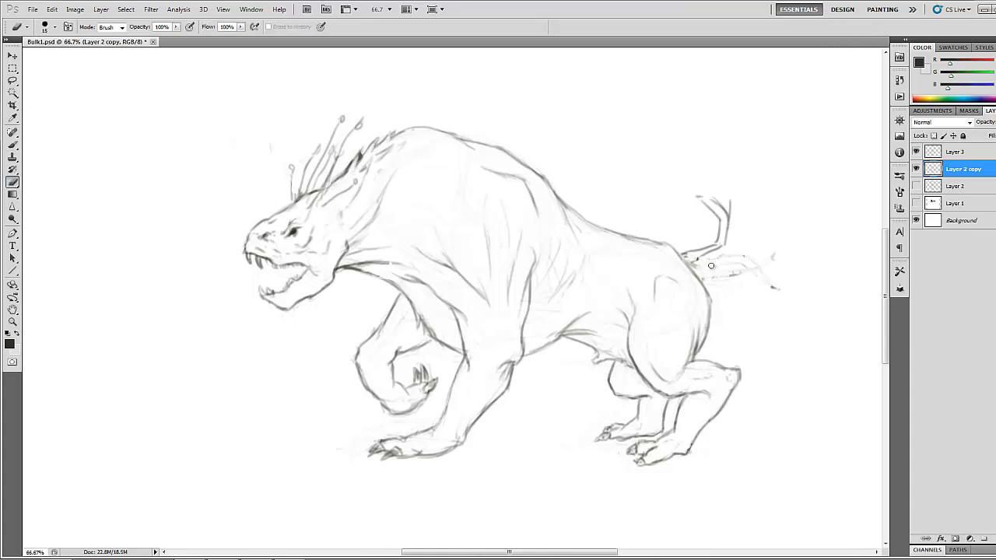
pyautogui.moveTo(719, 203); pyautogui.dragTo(740, 218)
pyautogui.moveTo(705, 265)
pyautogui.mouseDown()
pyautogui.moveTo(756, 276)
pyautogui.moveTo(733, 276)
pyautogui.moveTo(767, 249)
pyautogui.moveTo(729, 259)
pyautogui.moveTo(772, 282)
pyautogui.moveTo(742, 257)
pyautogui.moveTo(742, 222)
pyautogui.moveTo(717, 274)
pyautogui.moveTo(704, 263)
pyautogui.moveTo(732, 237)
pyautogui.moveTo(699, 199)
pyautogui.mouseUp()
# Step: Clear the remaining old tail marks with a larger eraser, finish the upright tail, and compare the drawing with Layer 2
pyautogui.press(']')
pyautogui.press(']')
pyautogui.press(']')
pyautogui.press(']')
pyautogui.press(']')
pyautogui.press(']')
pyautogui.press('b')
pyautogui.click(915, 186)
pyautogui.click(915, 169)
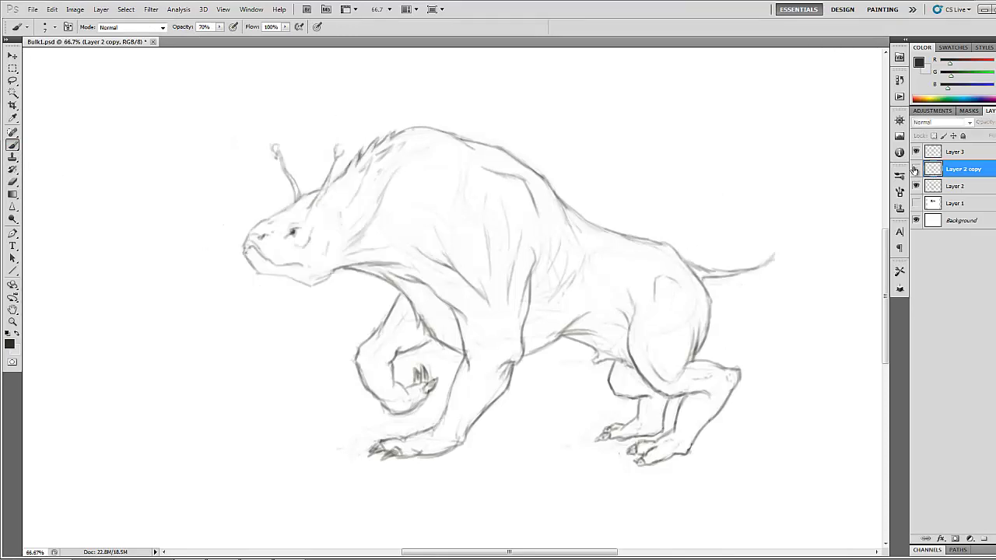
pyautogui.click(916, 169)
pyautogui.click(916, 186)
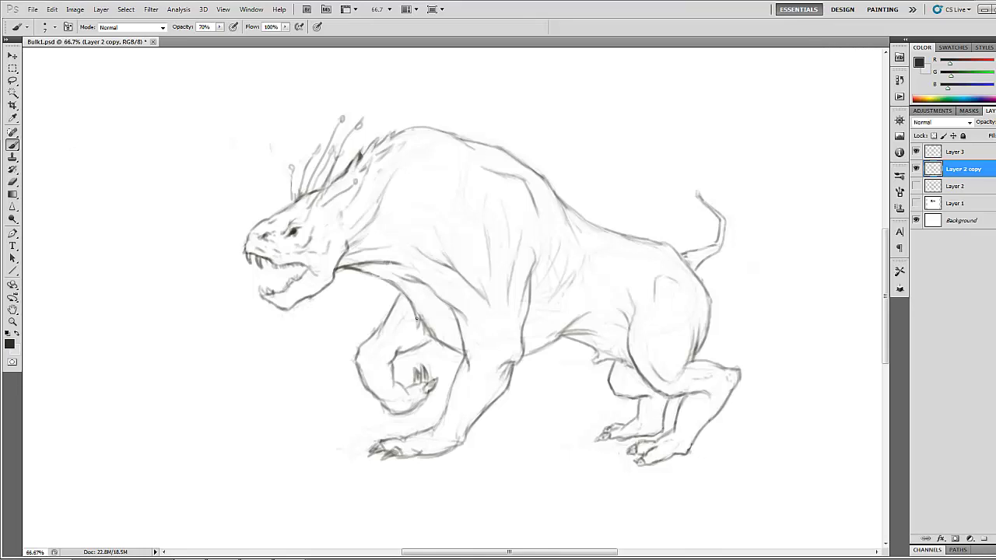
# Step: Duplicate the Layer 2 copy sketch and merge the duplicate down to darken its lines
pyautogui.click(994, 110)
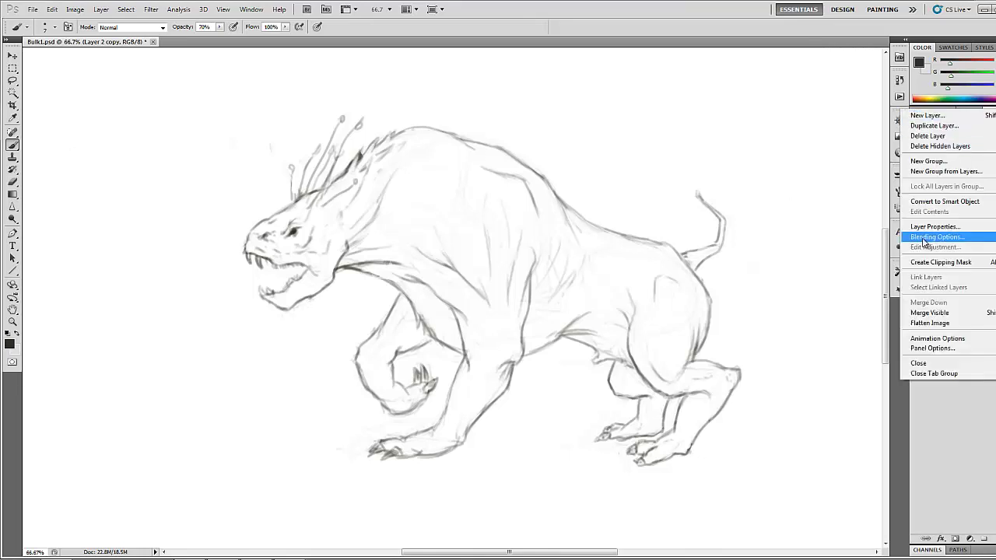
pyautogui.click(934, 127)
pyautogui.press('Return')
pyautogui.click(990, 111)
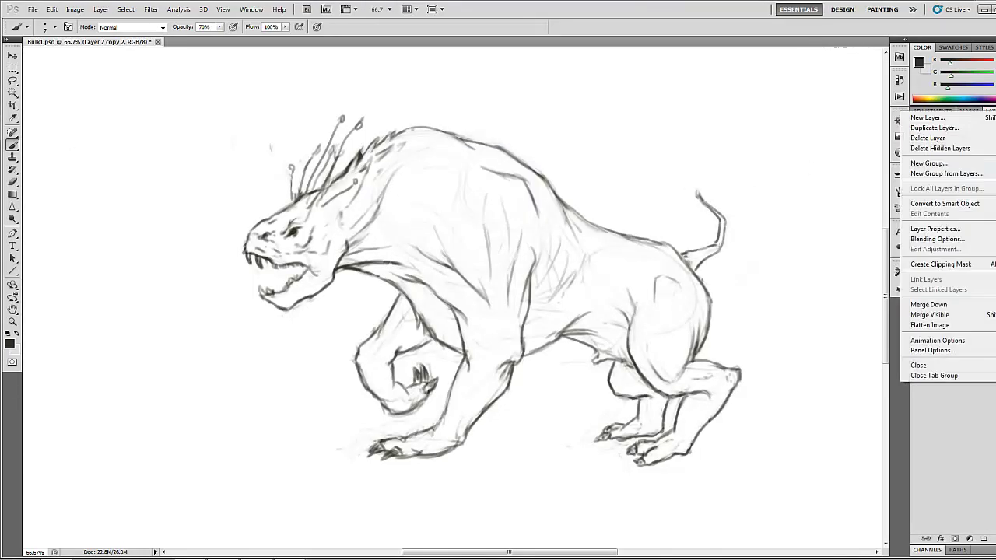
pyautogui.click(928, 304)
# Step: Duplicate the darkened sketch as Layer 2 copy 2 and hide Layer 2 copy
pyautogui.click(990, 111)
pyautogui.click(934, 126)
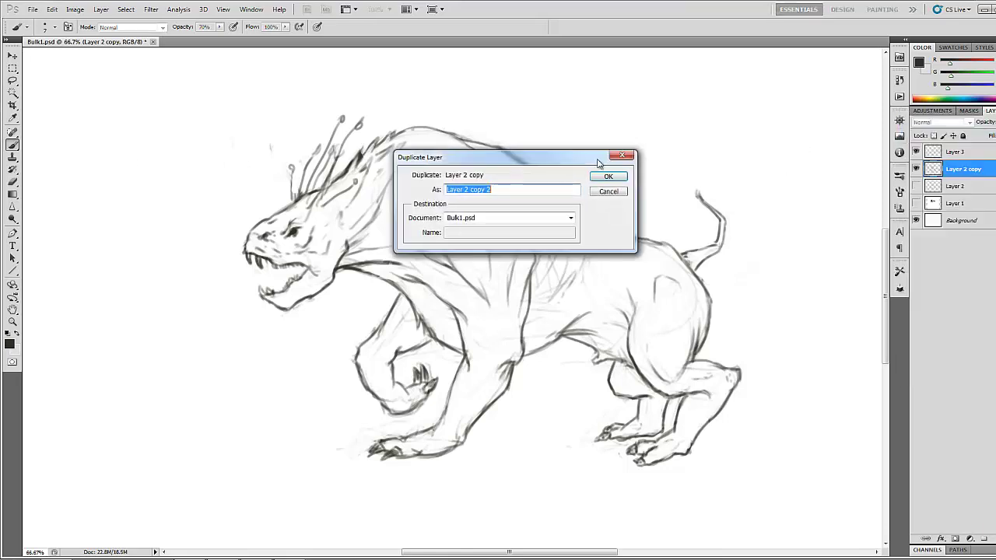
pyautogui.click(607, 177)
pyautogui.click(916, 186)
# Step: Erase the faint stray sketch lines along the creature's back, flank and haunch with a smaller eraser
pyautogui.click(13, 182)
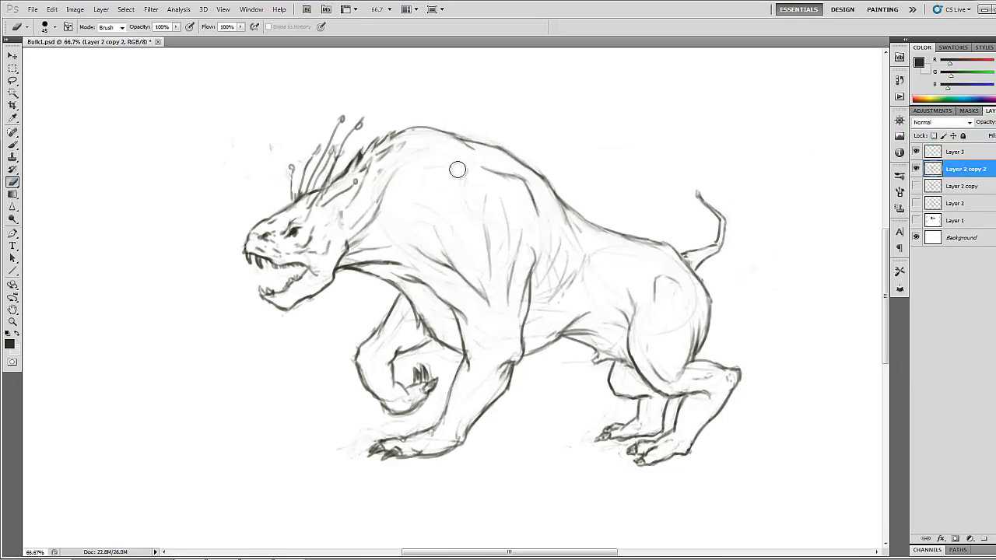
pyautogui.press('[')
pyautogui.press('[')
pyautogui.moveTo(456, 129); pyautogui.dragTo(490, 140)
pyautogui.moveTo(545, 169)
pyautogui.mouseDown()
pyautogui.moveTo(540, 184)
pyautogui.moveTo(568, 229)
pyautogui.moveTo(549, 287)
pyautogui.mouseUp()
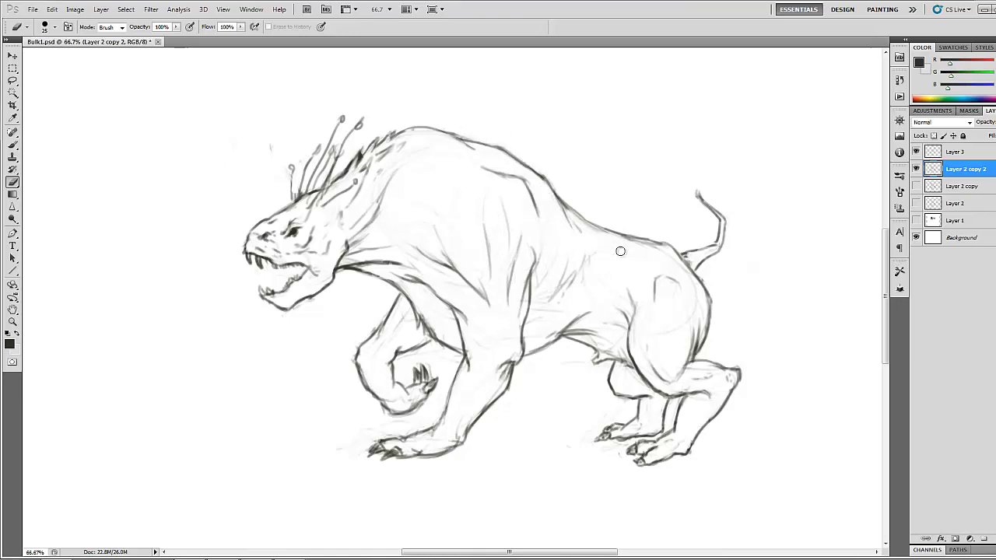
pyautogui.moveTo(652, 256); pyautogui.dragTo(650, 252)
pyautogui.moveTo(696, 311)
pyautogui.mouseDown()
pyautogui.moveTo(690, 325)
pyautogui.moveTo(702, 324)
pyautogui.moveTo(664, 366)
pyautogui.mouseUp()
# Step: Clean up the stray marks around the thigh, hind legs and belly, varying the eraser size to fit
pyautogui.press('[')
pyautogui.press('[')
pyautogui.press('[')
pyautogui.press(']')
pyautogui.press(']')
pyautogui.press(']')
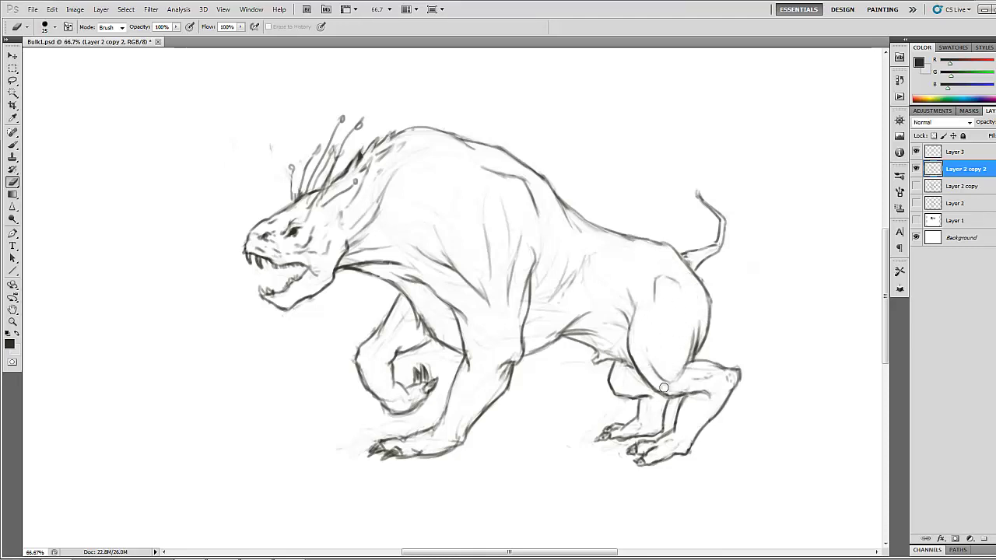
pyautogui.press('[')
pyautogui.press('[')
pyautogui.press('[')
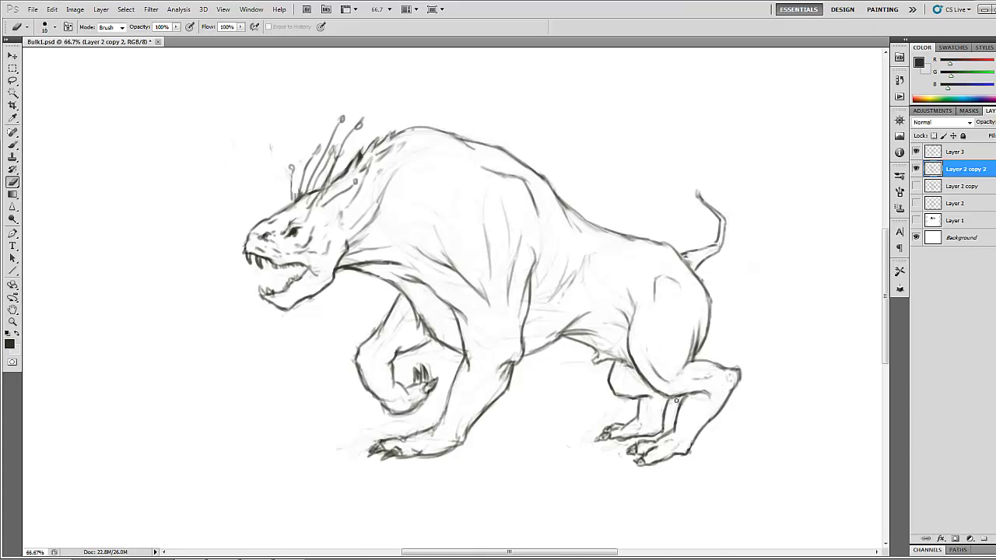
pyautogui.press(']')
pyautogui.press(']')
pyautogui.press('[')
pyautogui.press('[')
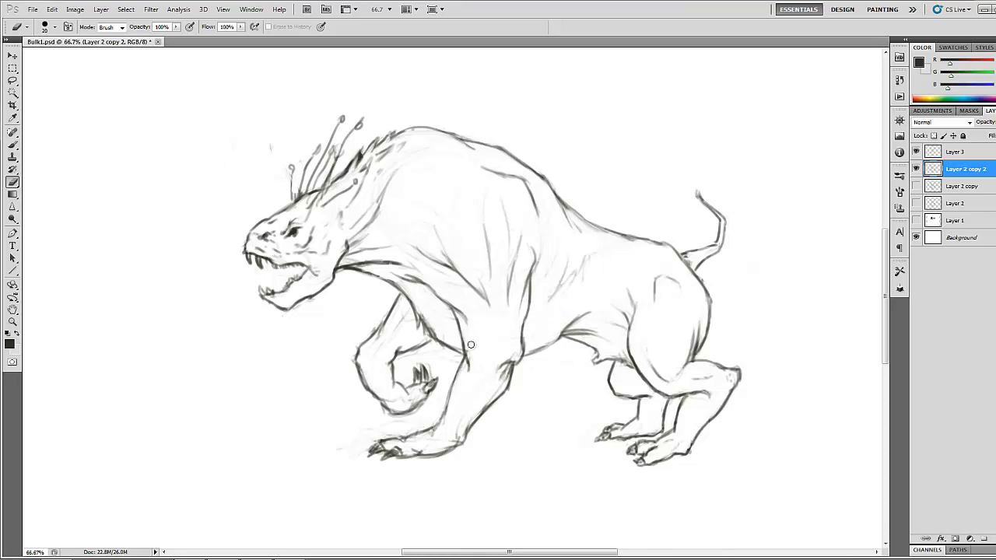
# Step: Erase the loose marks around the front legs and feet, the jaw and the head stalks
pyautogui.press(']')
pyautogui.moveTo(374, 387); pyautogui.dragTo(349, 363)
pyautogui.moveTo(426, 410); pyautogui.dragTo(340, 452)
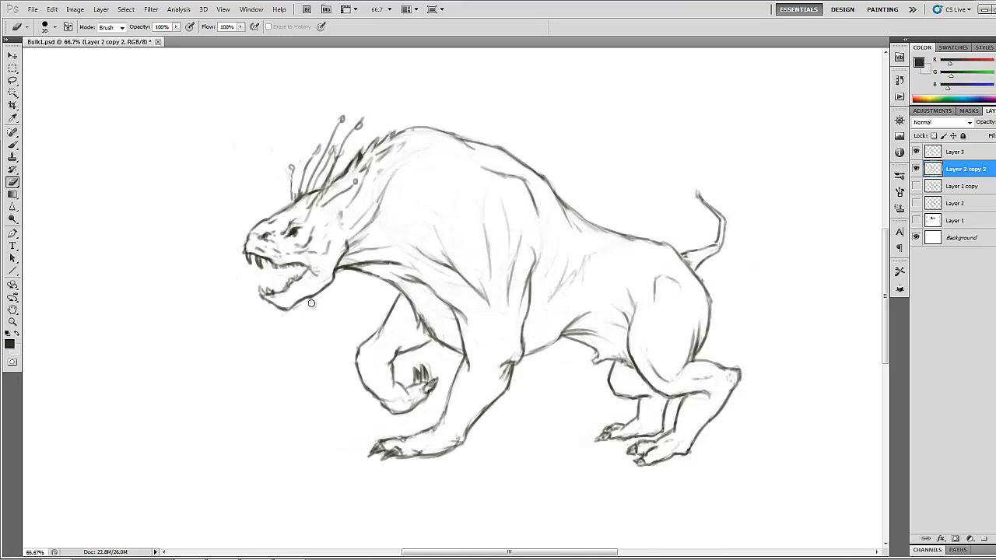
pyautogui.click(258, 279)
pyautogui.click(286, 277)
pyautogui.click(283, 179)
pyautogui.click(272, 194)
pyautogui.moveTo(337, 148)
pyautogui.mouseDown()
pyautogui.moveTo(364, 146)
pyautogui.moveTo(348, 170)
pyautogui.mouseUp()
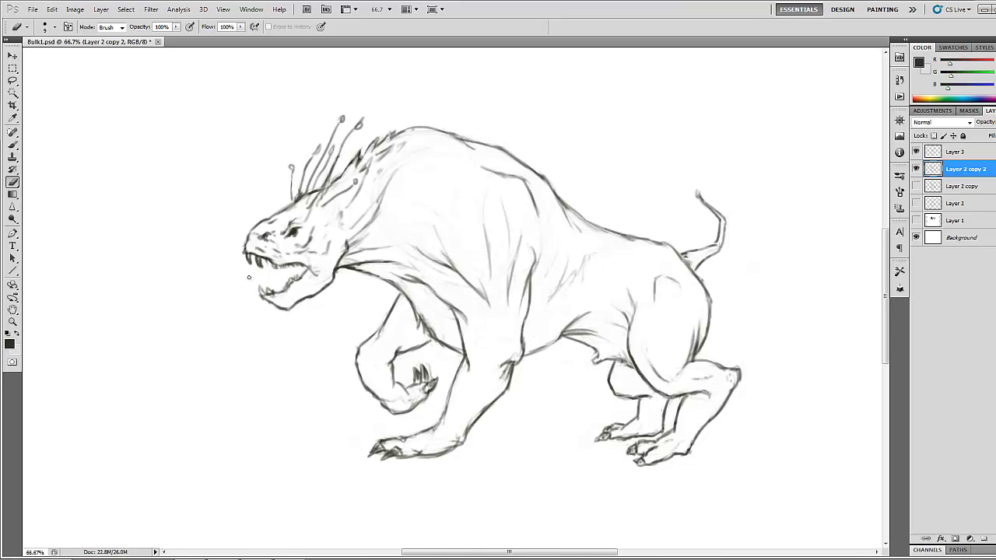
# Step: Mask the creature in Quick Mask mode by selecting the surrounding background with the Magic Wand and clearing it from the mask
pyautogui.press('w')
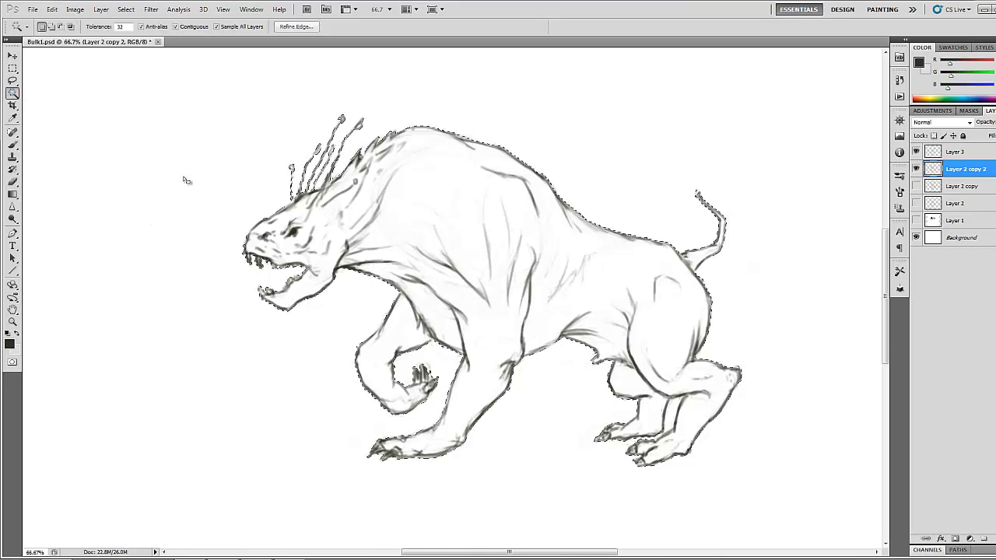
pyautogui.click(196, 187)
pyautogui.keyDown('alt'); pyautogui.click(206, 193); pyautogui.keyUp('alt')
pyautogui.press('Return')
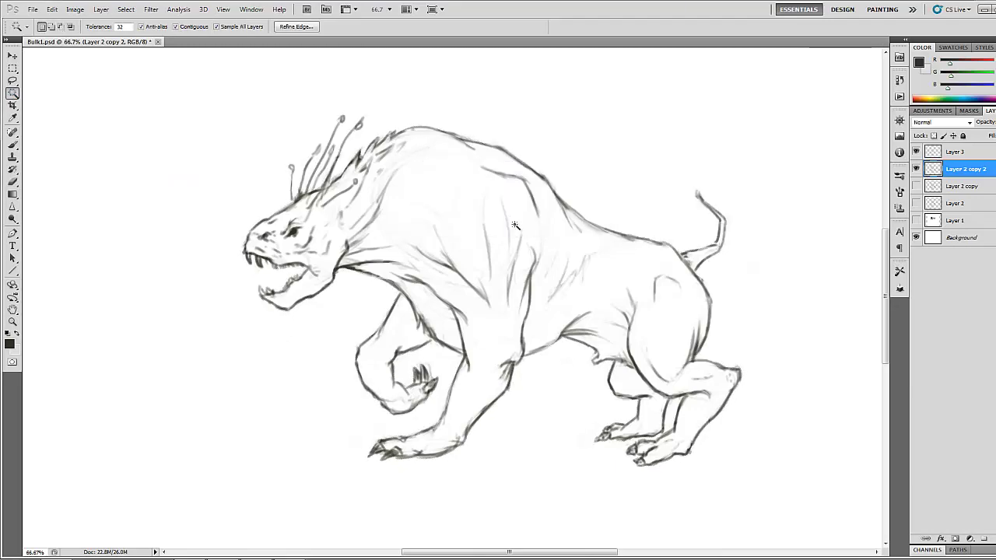
pyautogui.press('q')
pyautogui.click(246, 182)
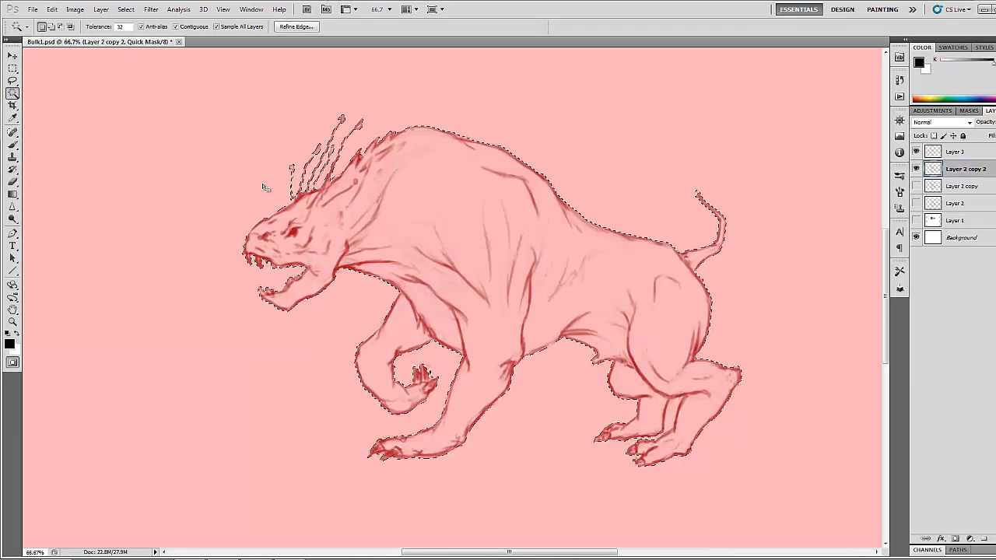
pyautogui.press('Delete')
# Step: Convert the Quick Mask into a selection on Layer 3 and try a Paint Bucket fill
pyautogui.click(953, 152)
pyautogui.click(10, 344)
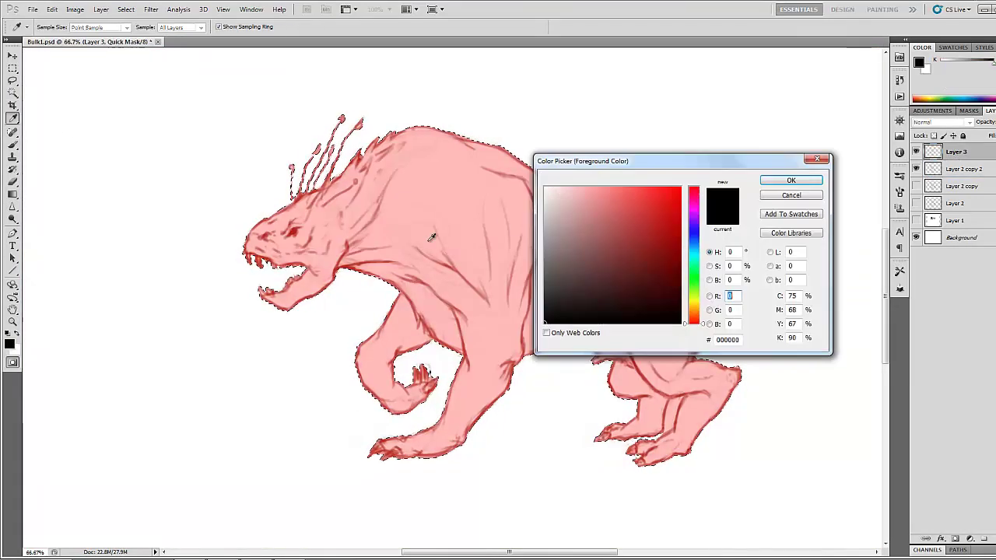
pyautogui.click(791, 180)
pyautogui.click(12, 195)
pyautogui.click(47, 206)
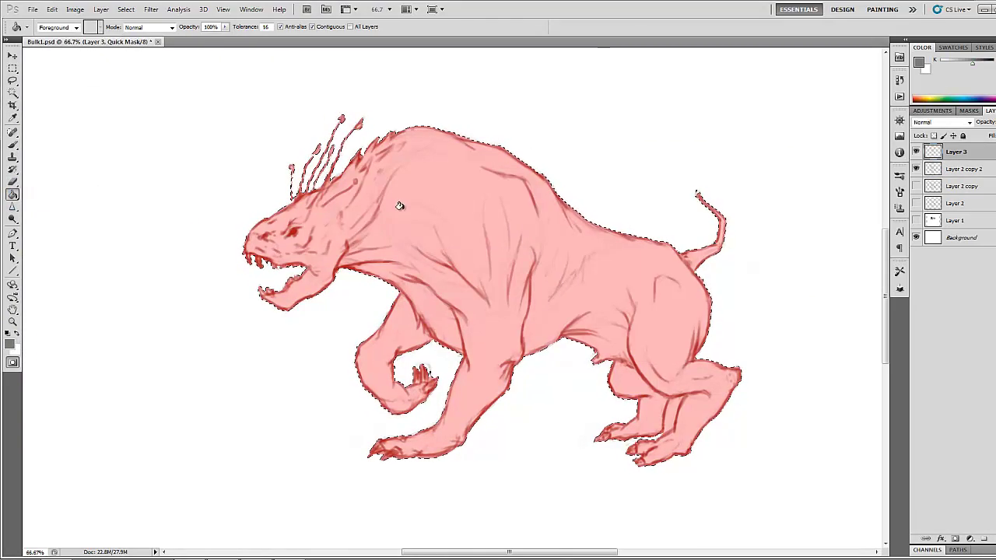
pyautogui.press('q')
pyautogui.click(401, 206)
pyautogui.hotkey('ctrl', 'z')
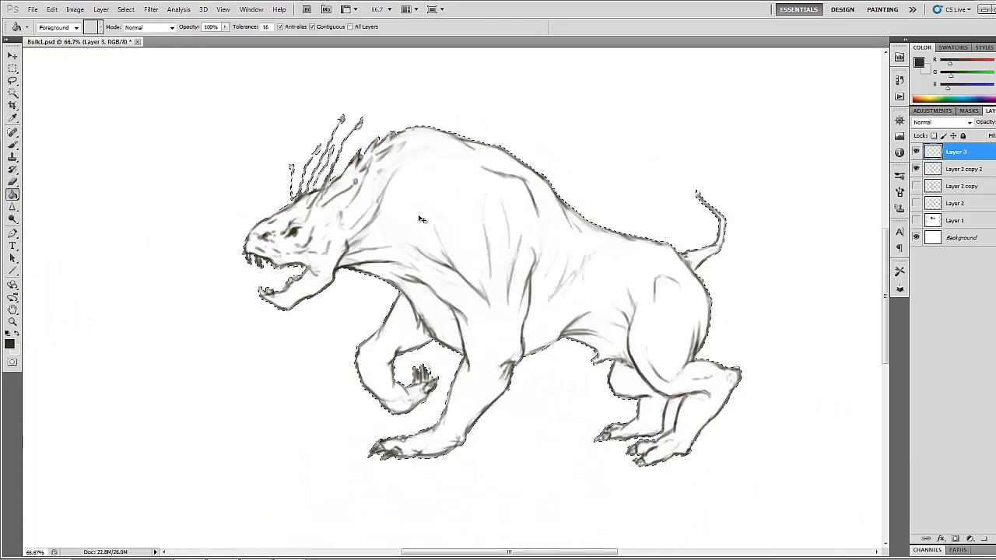
# Step: Contract the creature selection twice and fill it with the dark foreground color on Layer 3
pyautogui.click(125, 10)
pyautogui.moveTo(163, 128)
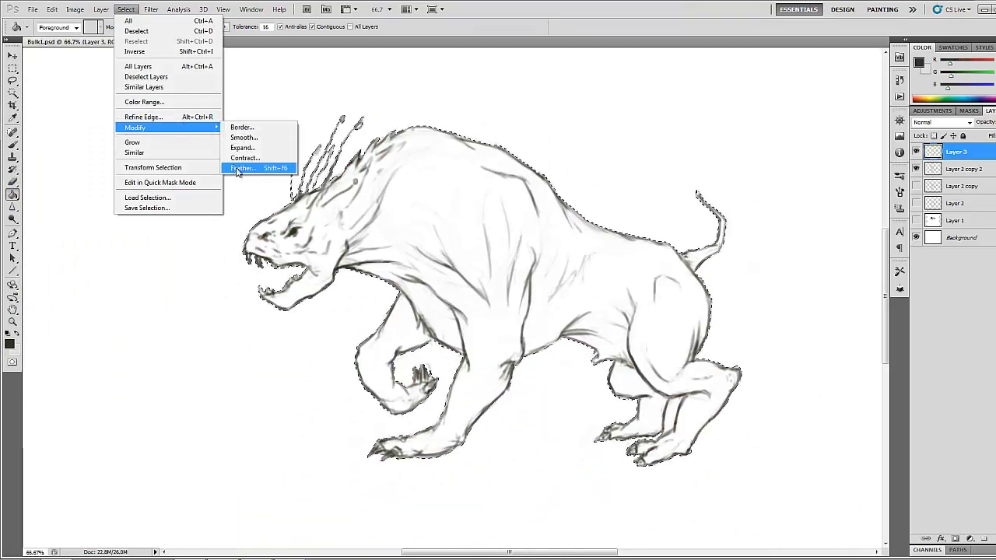
pyautogui.click(253, 159)
pyautogui.click(554, 189)
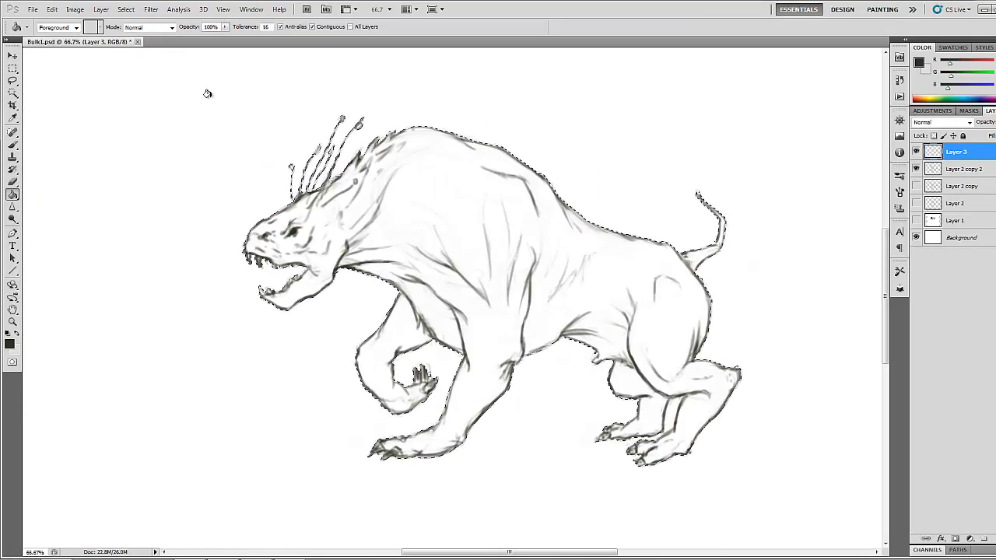
pyautogui.click(126, 10)
pyautogui.moveTo(163, 125)
pyautogui.click(233, 156)
pyautogui.click(566, 194)
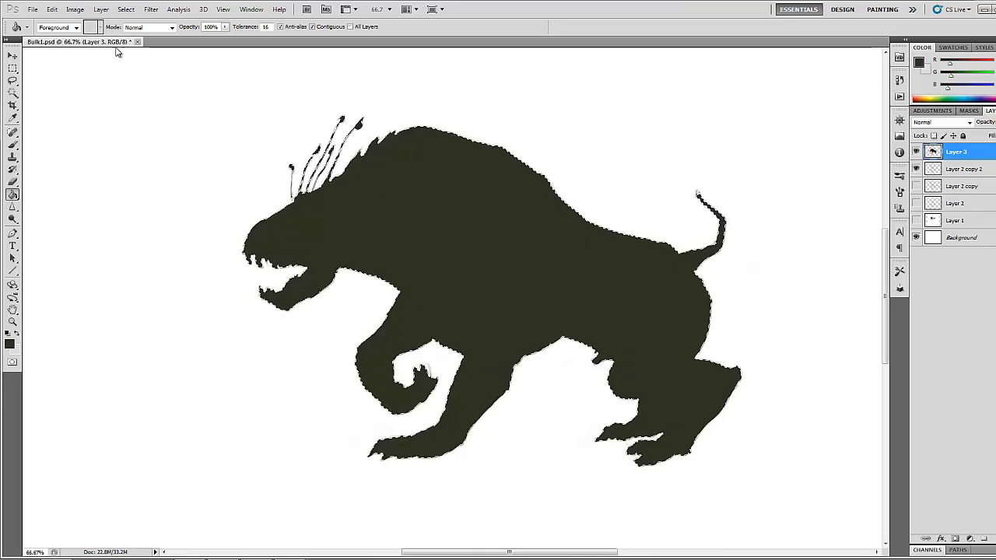
pyautogui.click(125, 10)
pyautogui.click(136, 36)
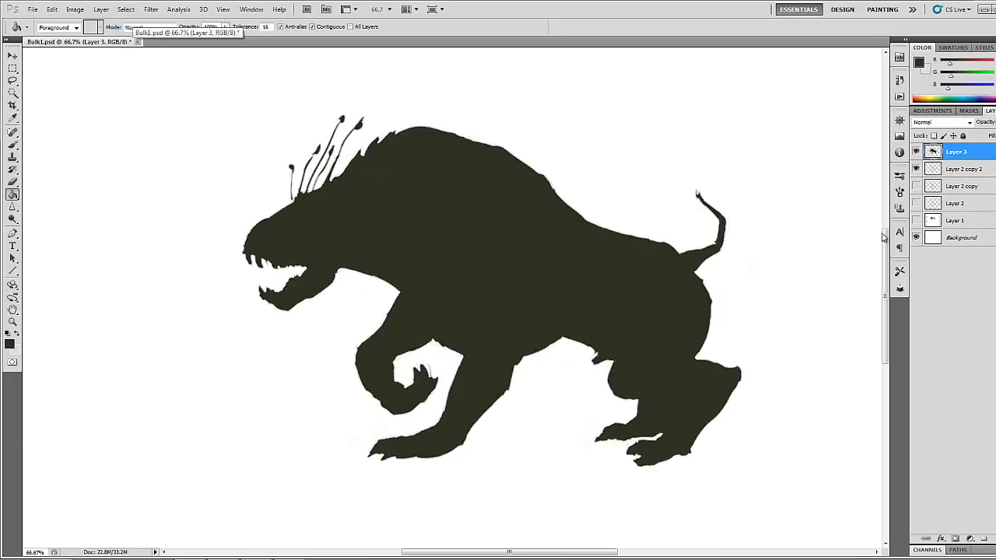
pyautogui.click(956, 539)
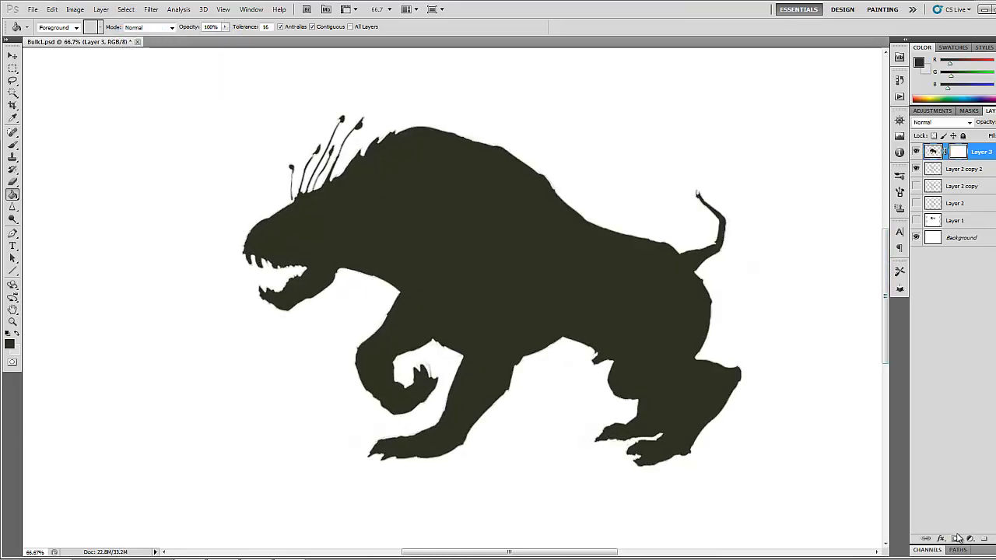
pyautogui.moveTo(961, 154); pyautogui.dragTo(995, 537)
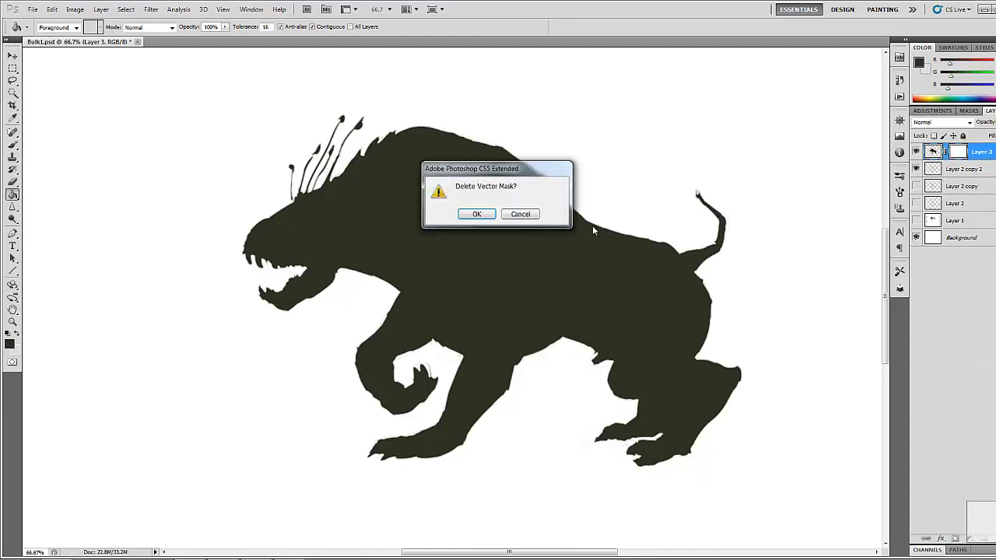
pyautogui.press('Return')
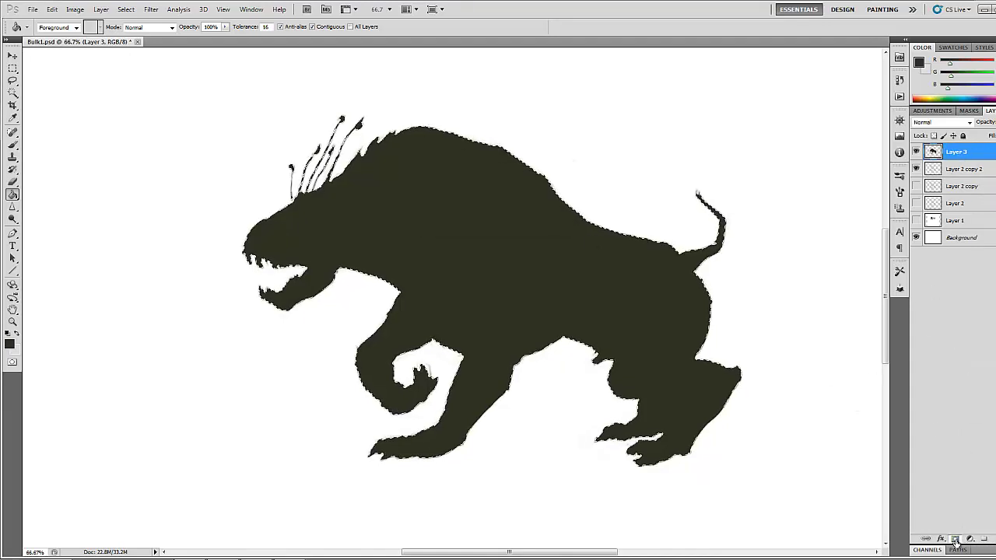
# Step: Add a layer mask to Layer 3 from the creature selection
pyautogui.click(957, 539)
pyautogui.hotkey('ctrl', '2')
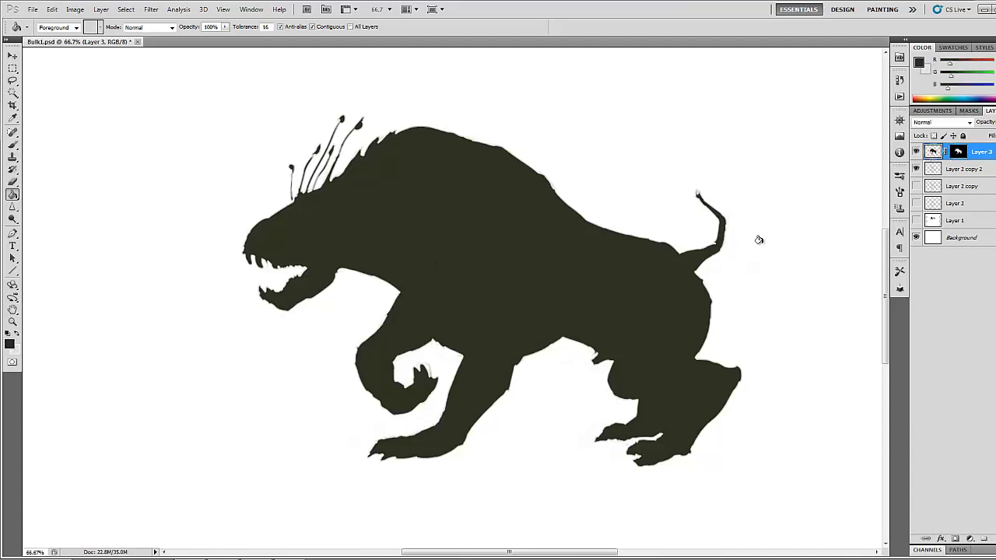
# Step: Colorize the silhouette a lighter olive with Hue/Saturation and lower Layer 3's opacity until the sketch lines show through
pyautogui.hotkey('ctrl', 'u')
pyautogui.click(207, 249)
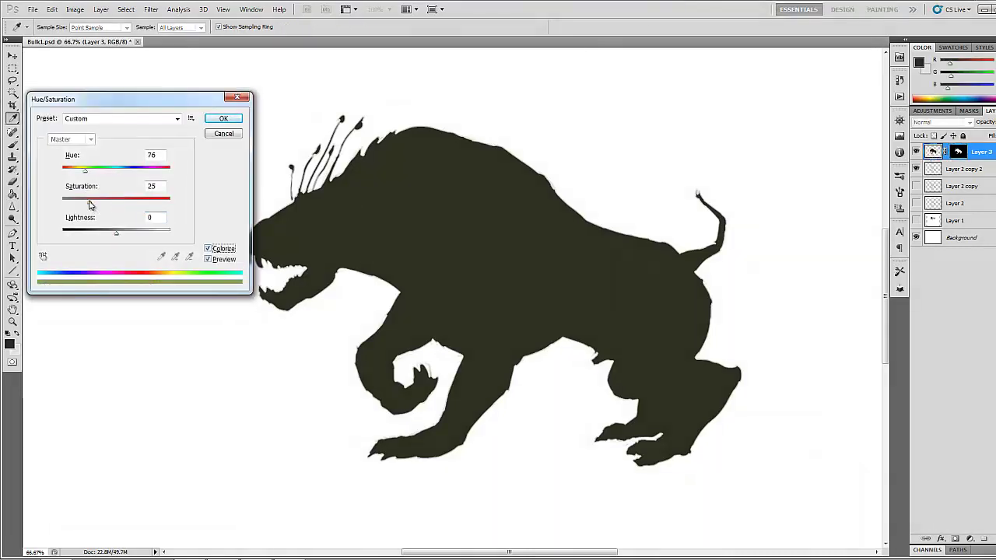
pyautogui.moveTo(116, 233); pyautogui.dragTo(128, 233)
pyautogui.moveTo(88, 201)
pyautogui.mouseDown()
pyautogui.moveTo(79, 201)
pyautogui.moveTo(95, 171)
pyautogui.moveTo(85, 169)
pyautogui.mouseUp()
pyautogui.press('Return')
pyautogui.press('g')
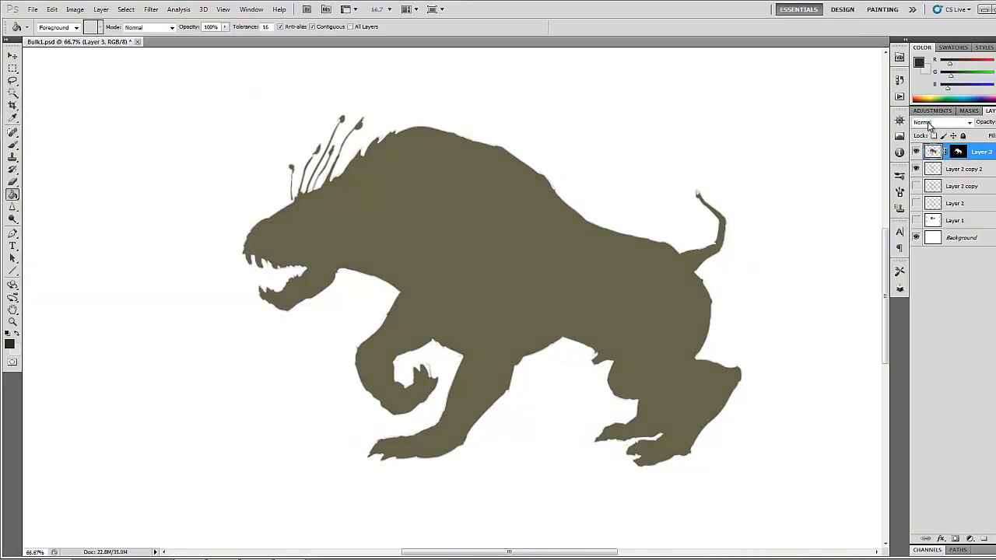
pyautogui.click(995, 123)
pyautogui.moveTo(995, 136); pyautogui.dragTo(992, 135)
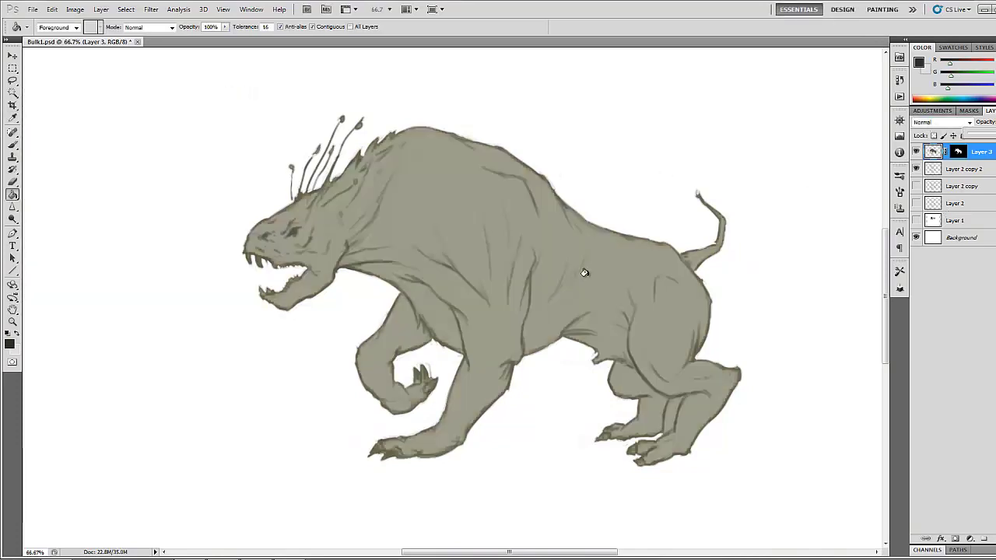
# Step: Create a new layer clipped to Layer 3 and enlarge the brush to 147 px for shading
pyautogui.hotkey('ctrl', 'shift', 'alt', 'n')
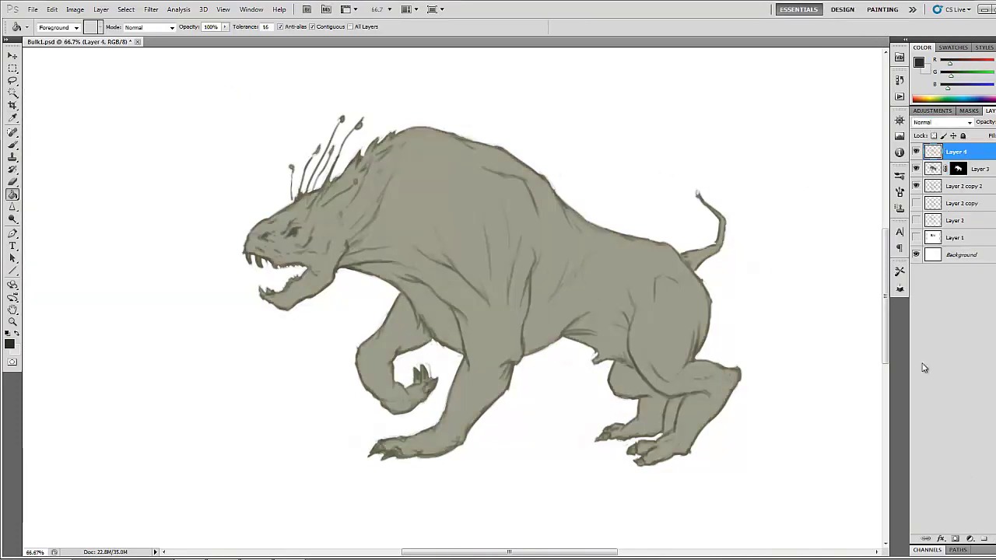
pyautogui.keyDown('alt'); pyautogui.click(951, 159); pyautogui.keyUp('alt')
pyautogui.click(12, 145)
pyautogui.click(48, 28)
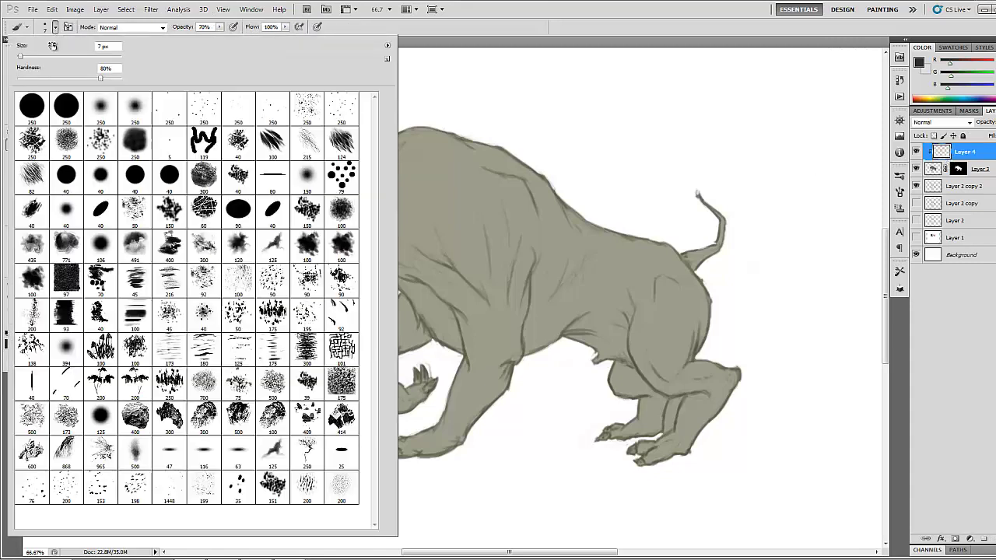
pyautogui.moveTo(58, 56); pyautogui.dragTo(74, 56)
pyautogui.click(516, 21)
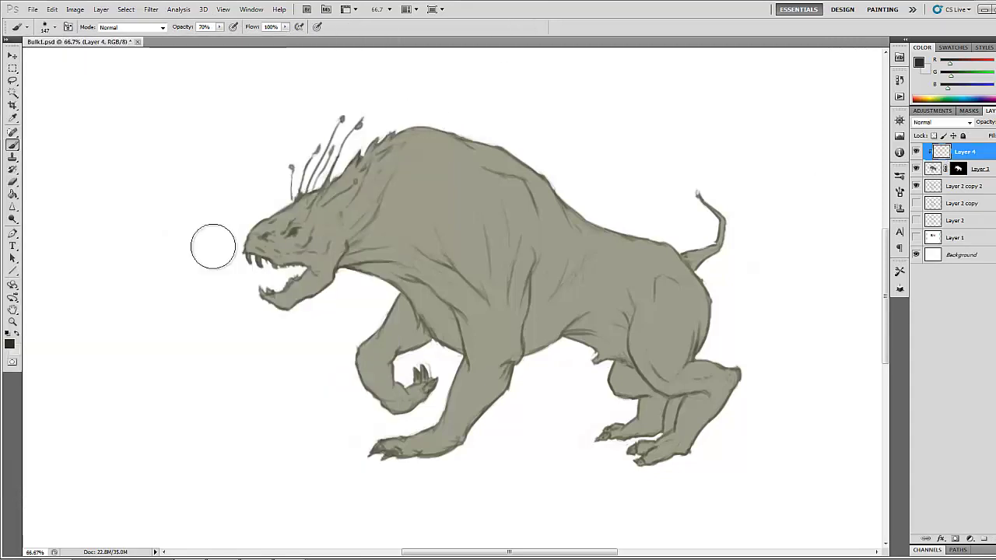
# Step: Shade the far front leg below the chest, then the face and lower jaw with smaller brush sizes
pyautogui.moveTo(341, 282)
pyautogui.mouseDown()
pyautogui.moveTo(405, 308)
pyautogui.moveTo(410, 325)
pyautogui.moveTo(409, 297)
pyautogui.moveTo(405, 337)
pyautogui.moveTo(417, 347)
pyautogui.moveTo(369, 267)
pyautogui.moveTo(377, 290)
pyautogui.moveTo(356, 272)
pyautogui.mouseUp()
pyautogui.press('[')
pyautogui.press('[')
pyautogui.press('[')
pyautogui.press('[')
pyautogui.press('[')
pyautogui.press('[')
pyautogui.press('[')
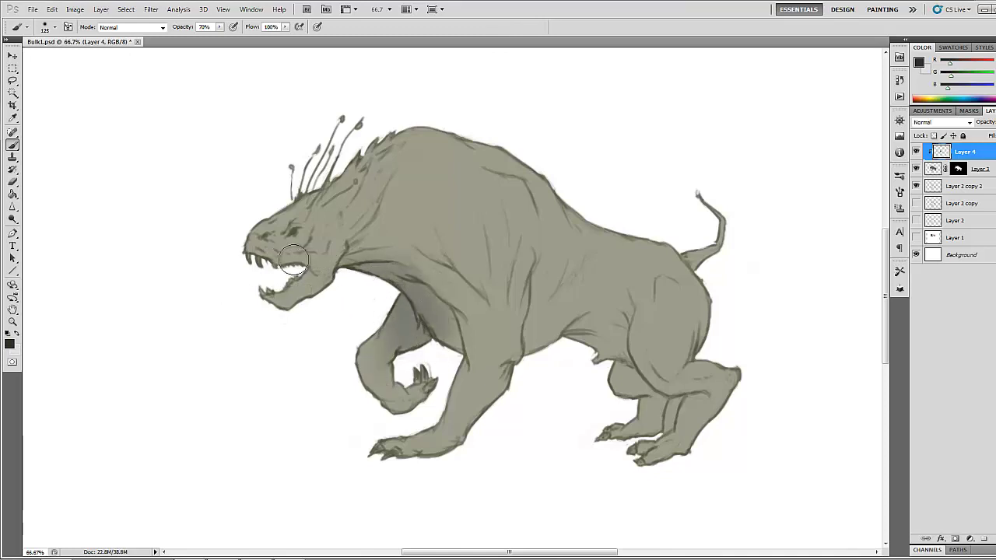
pyautogui.moveTo(288, 235)
pyautogui.mouseDown()
pyautogui.moveTo(306, 212)
pyautogui.moveTo(290, 235)
pyautogui.moveTo(318, 234)
pyautogui.moveTo(314, 245)
pyautogui.moveTo(270, 254)
pyautogui.mouseUp()
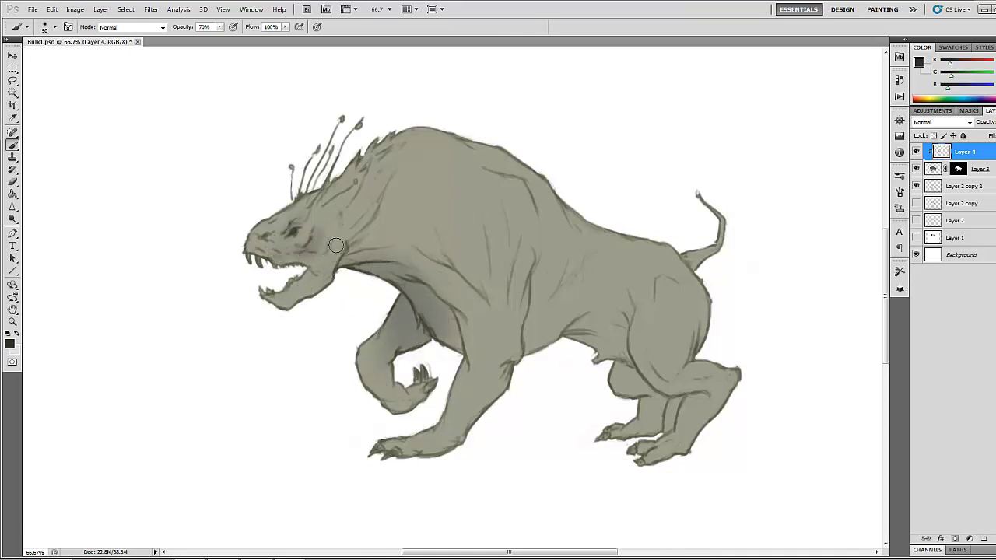
pyautogui.moveTo(336, 246)
pyautogui.mouseDown()
pyautogui.moveTo(285, 295)
pyautogui.moveTo(305, 295)
pyautogui.moveTo(343, 269)
pyautogui.moveTo(285, 314)
pyautogui.mouseUp()
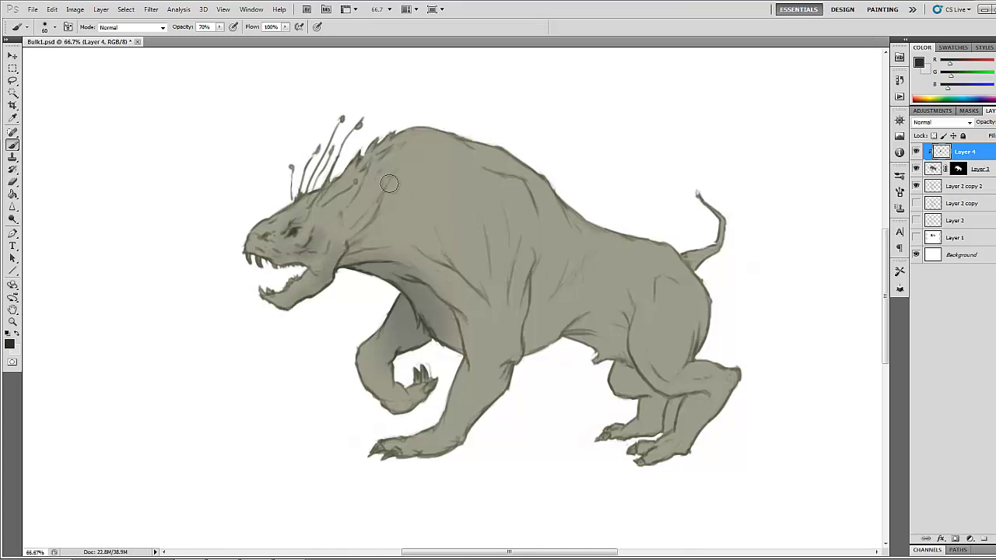
# Step: Paint soft shadows on the neck, shoulder, chest, belly and far hind leg
pyautogui.moveTo(390, 183)
pyautogui.mouseDown()
pyautogui.moveTo(376, 195)
pyautogui.moveTo(386, 175)
pyautogui.mouseUp()
pyautogui.moveTo(436, 269); pyautogui.dragTo(465, 305)
pyautogui.moveTo(459, 344); pyautogui.dragTo(453, 309)
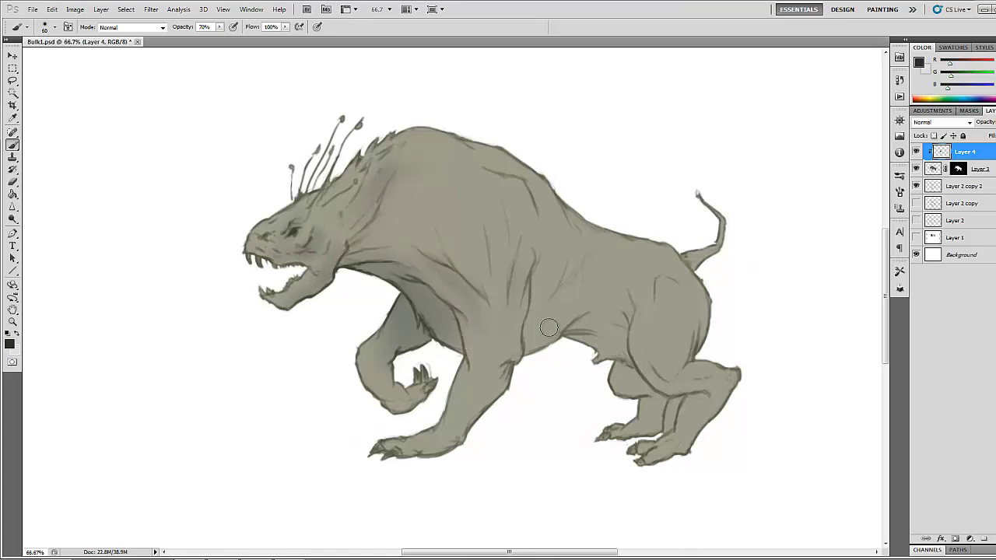
pyautogui.moveTo(548, 328)
pyautogui.mouseDown()
pyautogui.moveTo(580, 280)
pyautogui.moveTo(584, 331)
pyautogui.moveTo(621, 349)
pyautogui.moveTo(593, 327)
pyautogui.moveTo(685, 353)
pyautogui.moveTo(676, 350)
pyautogui.moveTo(686, 333)
pyautogui.moveTo(629, 386)
pyautogui.moveTo(620, 361)
pyautogui.moveTo(635, 418)
pyautogui.mouseUp()
# Step: Erase the stray base fill between the hind legs on Layer 3 and make Layer 4 active again
pyautogui.click(931, 170)
pyautogui.press('e')
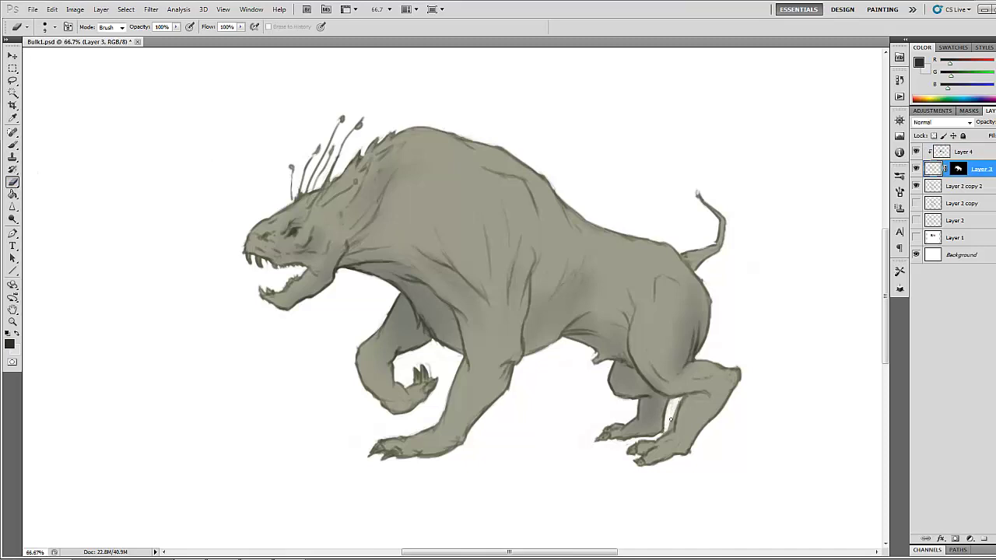
pyautogui.click(963, 152)
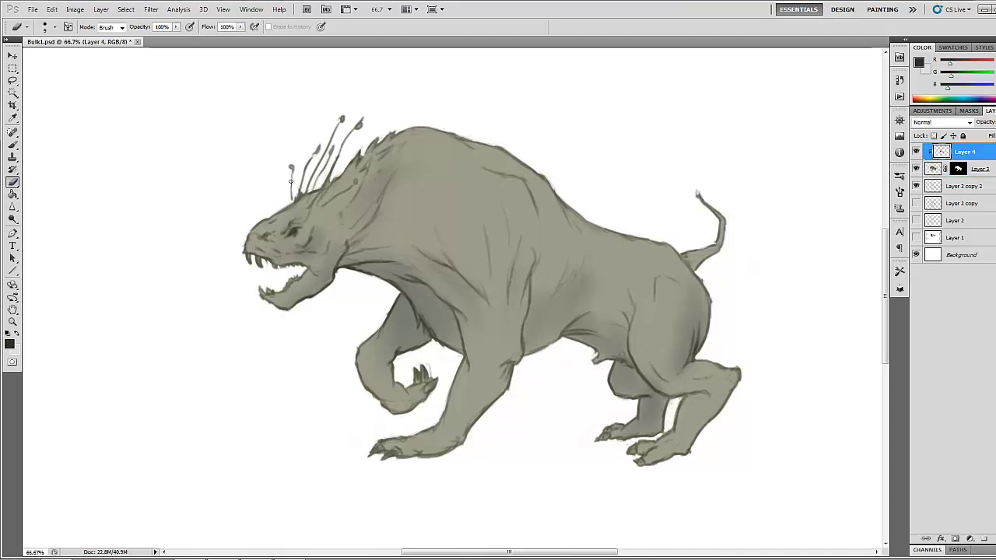
# Step: Shade the far hind leg, the near front leg and the near hind leg with a 60 px brush
pyautogui.click(13, 145)
pyautogui.moveTo(604, 373)
pyautogui.mouseDown()
pyautogui.moveTo(657, 411)
pyautogui.moveTo(638, 419)
pyautogui.moveTo(653, 420)
pyautogui.moveTo(648, 390)
pyautogui.mouseUp()
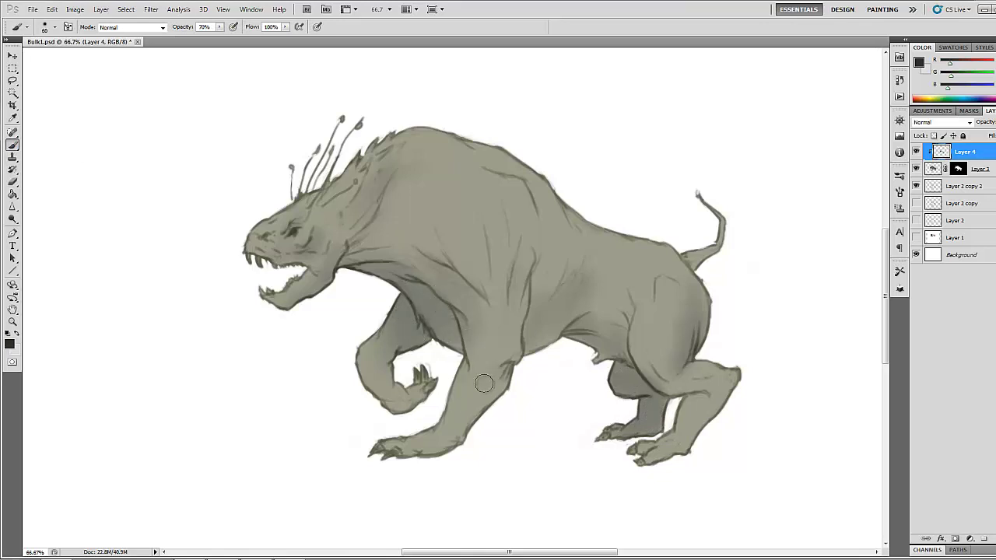
pyautogui.moveTo(485, 384); pyautogui.dragTo(426, 449)
pyautogui.moveTo(628, 444)
pyautogui.mouseDown()
pyautogui.moveTo(711, 409)
pyautogui.moveTo(738, 382)
pyautogui.moveTo(684, 393)
pyautogui.moveTo(655, 371)
pyautogui.mouseUp()
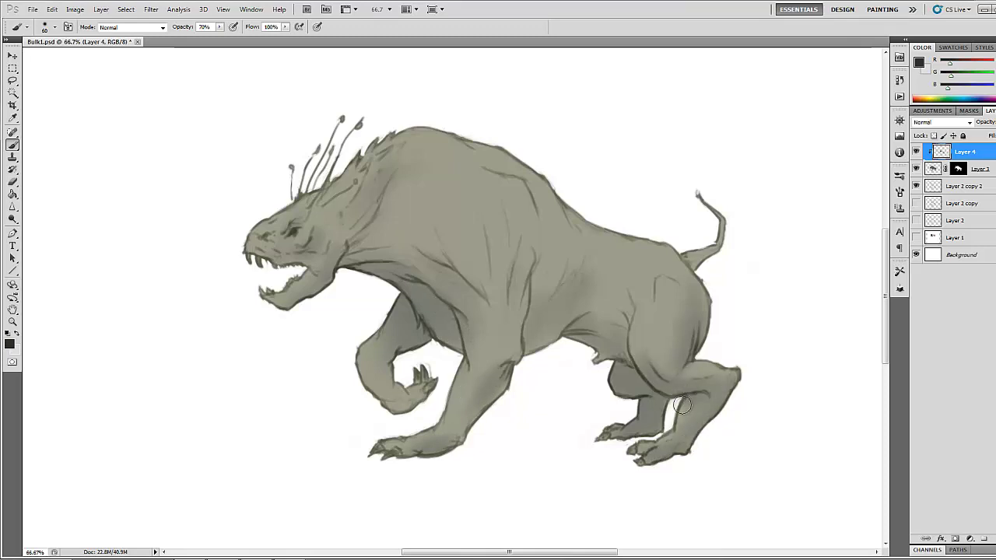
# Step: Enlarge the brush to 250 px and paint a broad soft shadow over the flank behind the shoulder
pyautogui.press(']')
pyautogui.press(']')
pyautogui.press(']')
pyautogui.press(']')
pyautogui.press(']')
pyautogui.press(']')
pyautogui.press(']')
pyautogui.press(']')
pyautogui.press(']')
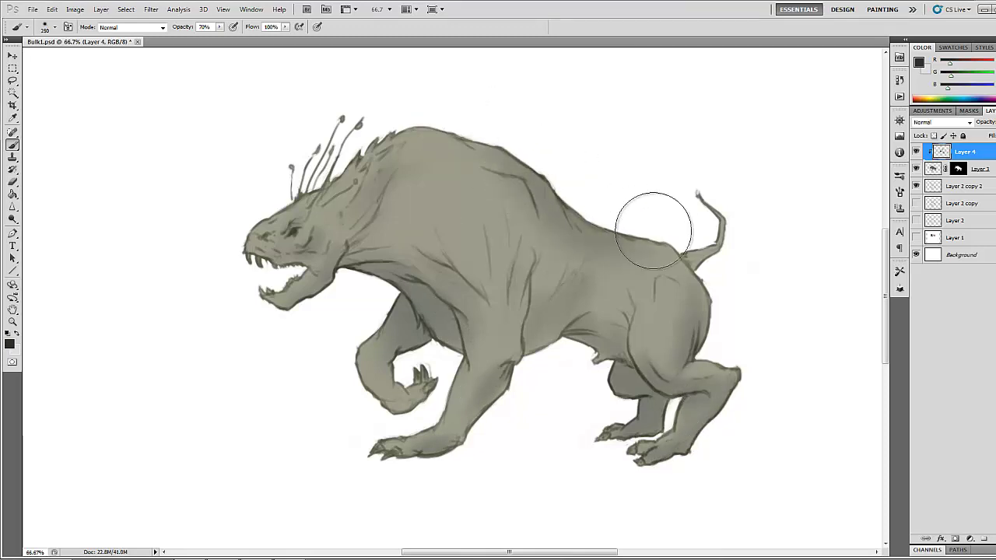
pyautogui.moveTo(550, 241)
pyautogui.mouseDown()
pyautogui.moveTo(542, 307)
pyautogui.moveTo(553, 243)
pyautogui.mouseUp()
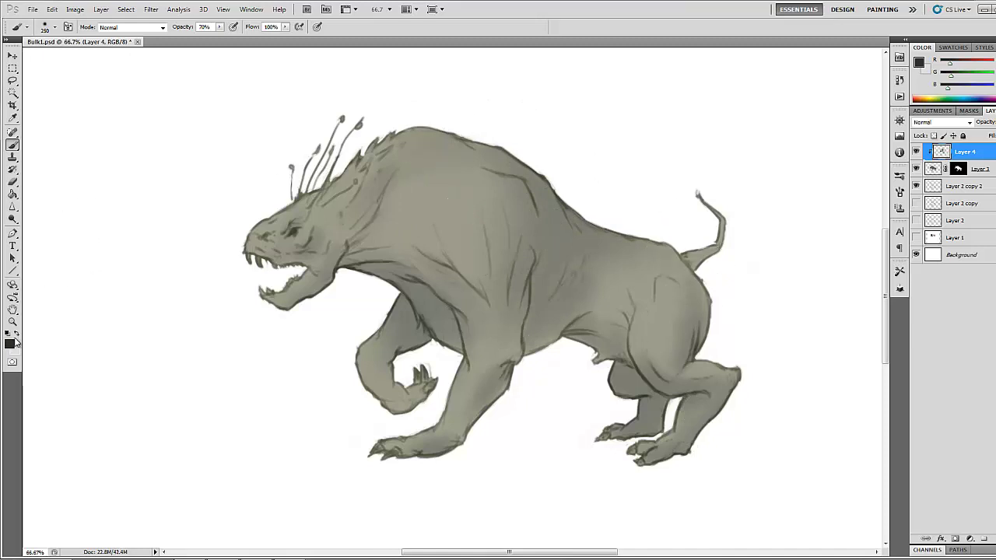
# Step: Change the foreground color to a mid olive and paint a soft light area over the shoulder and upper arm
pyautogui.click(9, 344)
pyautogui.click(576, 287)
pyautogui.click(768, 183)
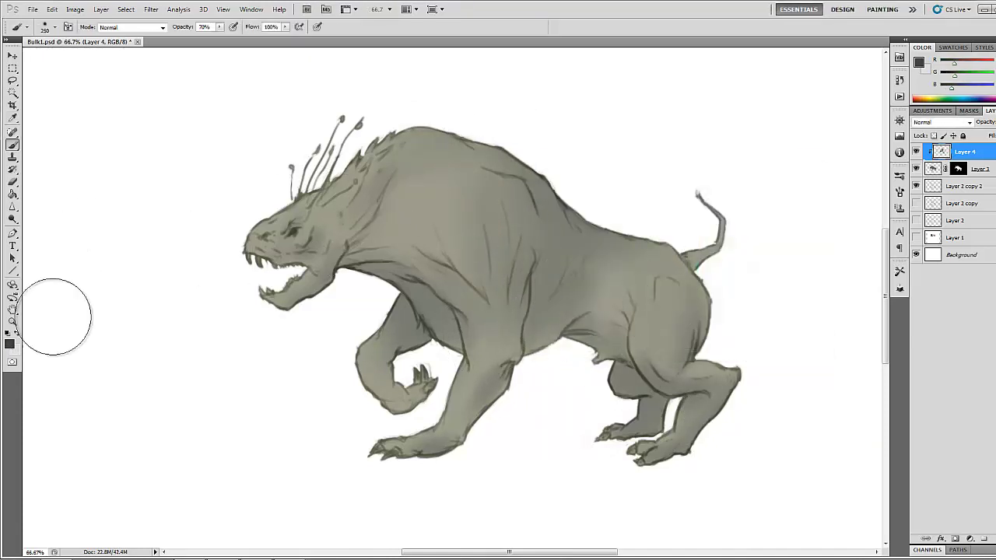
pyautogui.click(9, 344)
pyautogui.click(589, 245)
pyautogui.click(771, 181)
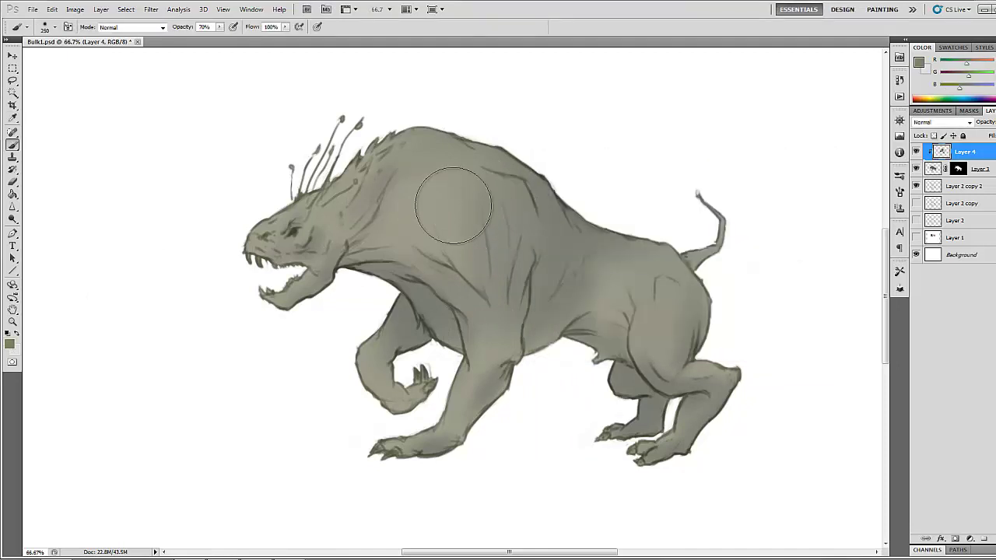
pyautogui.moveTo(440, 223)
pyautogui.mouseDown()
pyautogui.moveTo(468, 234)
pyautogui.moveTo(498, 282)
pyautogui.mouseUp()
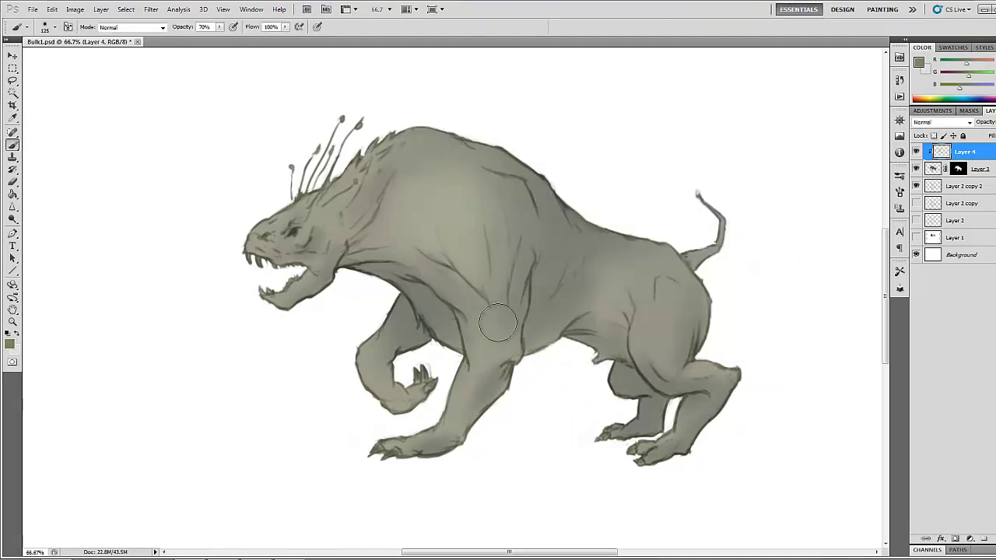
# Step: Reduce the brush to 45 px and paint olive highlights on the front legs
pyautogui.press('[')
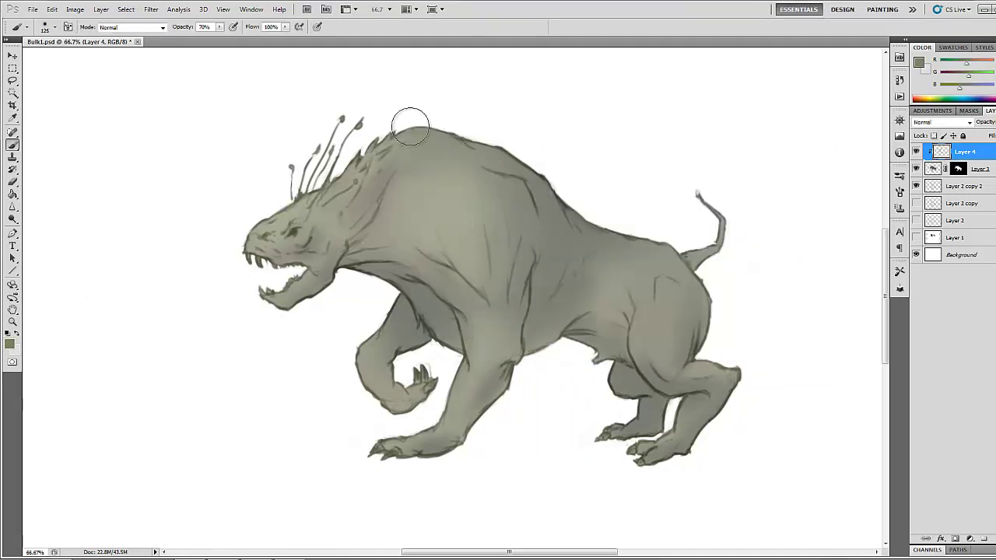
pyautogui.press('[')
pyautogui.press('[')
pyautogui.press('[')
pyautogui.press('[')
pyautogui.press('[')
pyautogui.press('[')
pyautogui.press('[')
pyautogui.press('[')
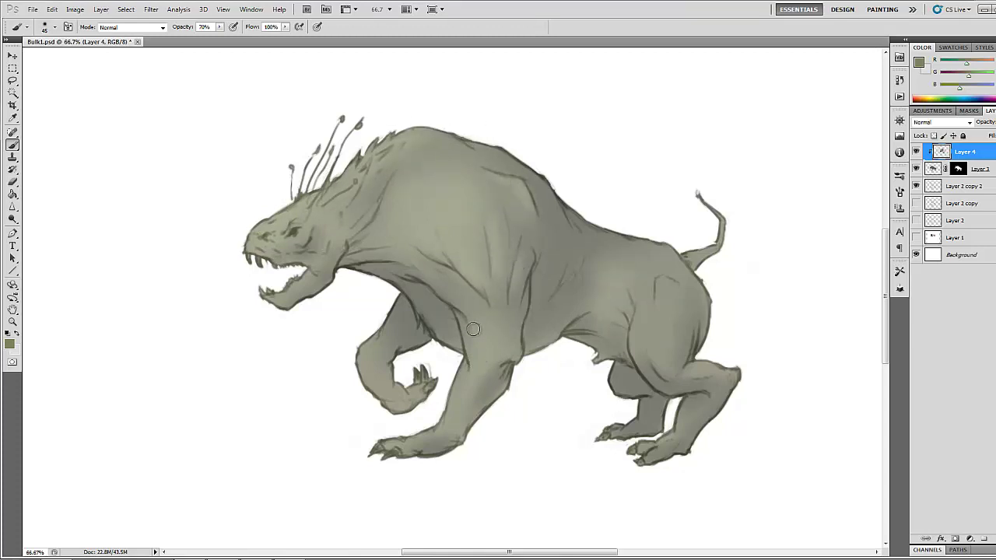
pyautogui.moveTo(393, 326)
pyautogui.mouseDown()
pyautogui.moveTo(404, 347)
pyautogui.moveTo(373, 362)
pyautogui.mouseUp()
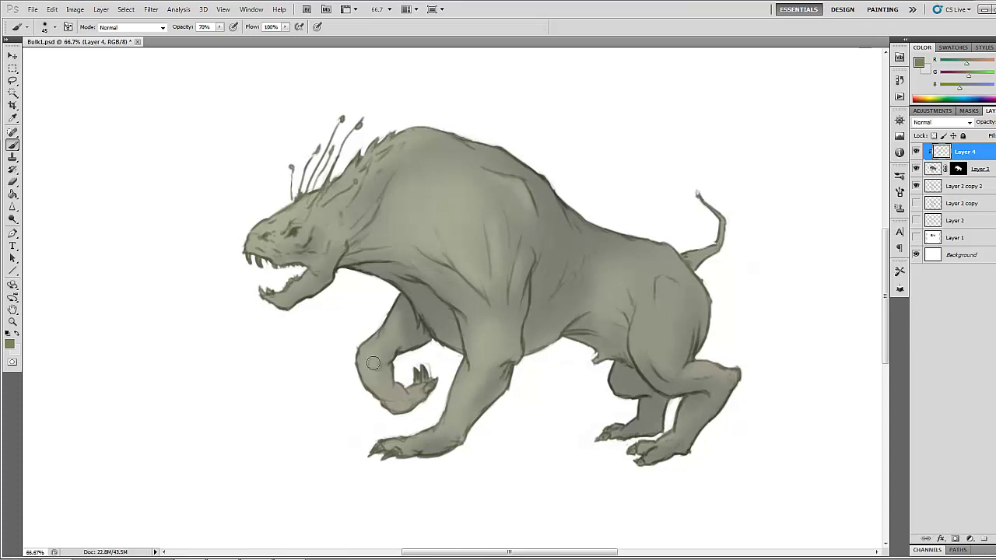
# Step: Paint olive highlights on the hip, the thigh and the lower hind legs
pyautogui.moveTo(659, 290); pyautogui.dragTo(638, 296)
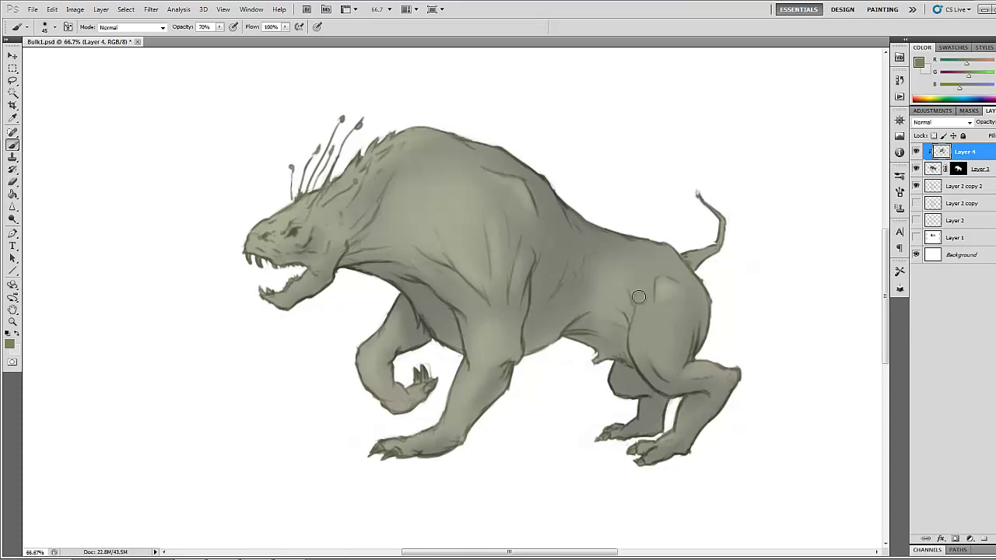
pyautogui.moveTo(631, 343)
pyautogui.mouseDown()
pyautogui.moveTo(632, 319)
pyautogui.moveTo(657, 324)
pyautogui.moveTo(656, 360)
pyautogui.moveTo(679, 313)
pyautogui.mouseUp()
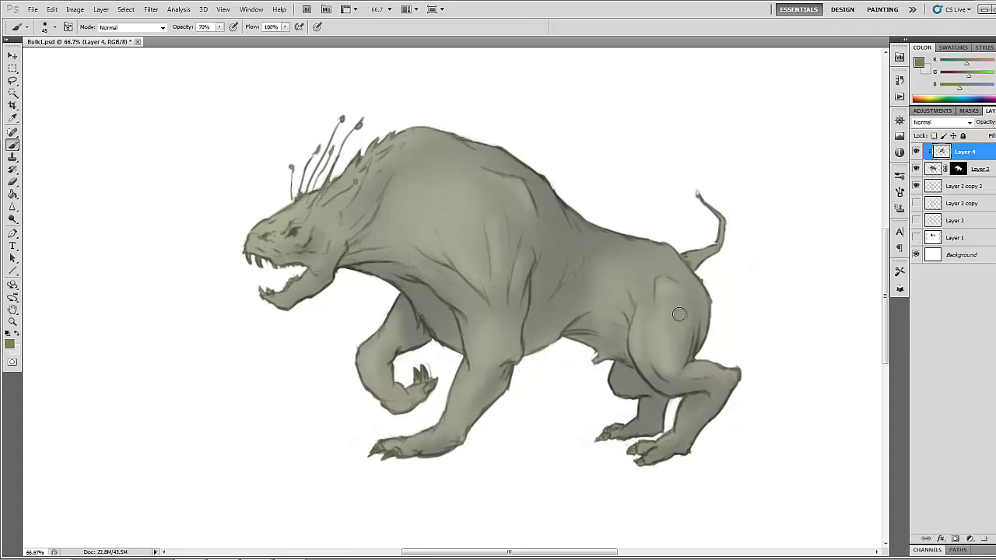
pyautogui.moveTo(721, 370)
pyautogui.mouseDown()
pyautogui.moveTo(691, 419)
pyautogui.moveTo(626, 430)
pyautogui.mouseUp()
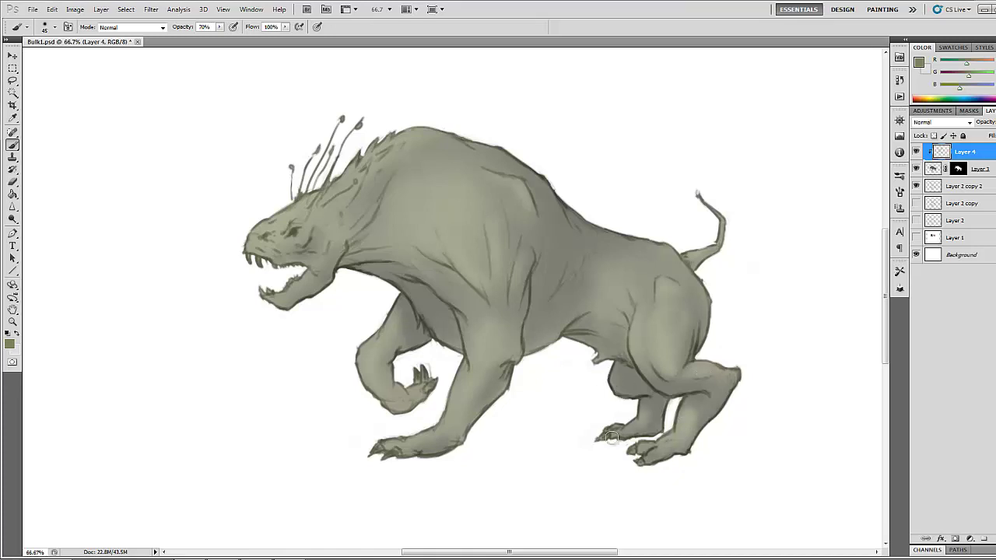
# Step: Set the foreground color to dark olive #3b3e32 and shade the neck behind the head spines
pyautogui.click(9, 344)
pyautogui.click(572, 284)
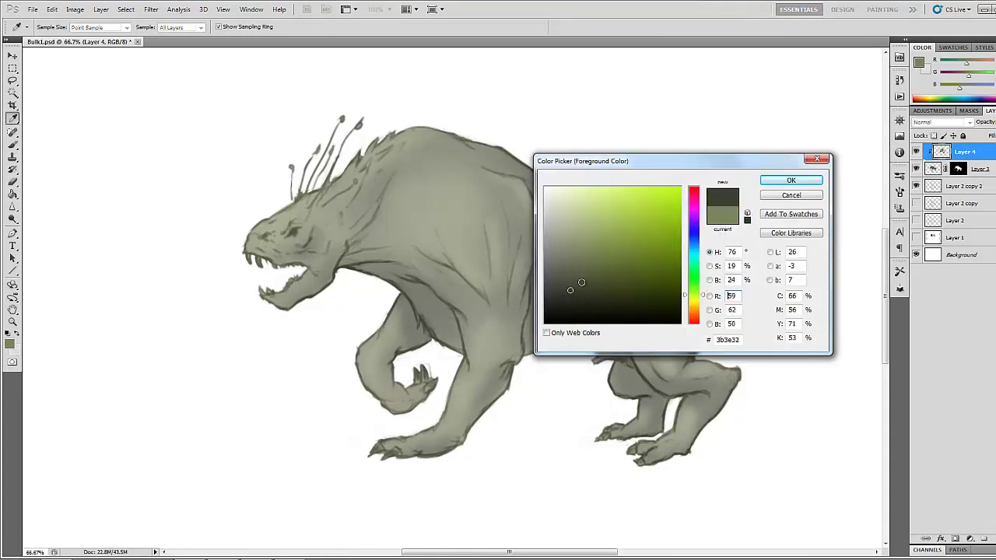
pyautogui.click(779, 181)
pyautogui.moveTo(354, 190)
pyautogui.mouseDown()
pyautogui.moveTo(345, 215)
pyautogui.moveTo(367, 188)
pyautogui.moveTo(351, 232)
pyautogui.moveTo(381, 183)
pyautogui.mouseUp()
# Step: Pick a near-black olive and deepen the shadows behind the head, around the eye and under the neck at 50 px
pyautogui.click(10, 344)
pyautogui.click(308, 306)
pyautogui.click(789, 180)
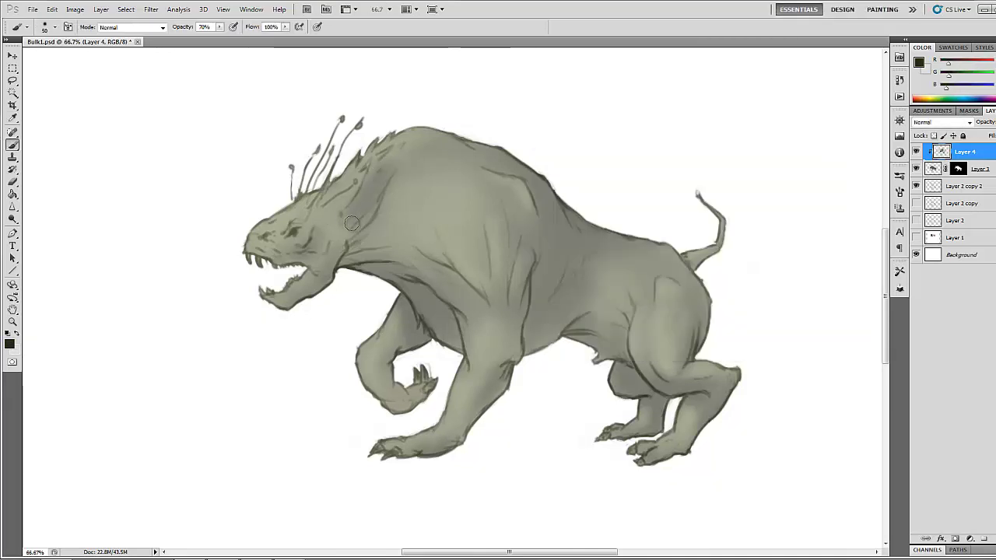
pyautogui.moveTo(356, 225)
pyautogui.mouseDown()
pyautogui.moveTo(380, 197)
pyautogui.moveTo(412, 143)
pyautogui.mouseUp()
pyautogui.moveTo(296, 222); pyautogui.dragTo(267, 236)
pyautogui.moveTo(342, 257)
pyautogui.mouseDown()
pyautogui.moveTo(393, 250)
pyautogui.moveTo(407, 291)
pyautogui.mouseUp()
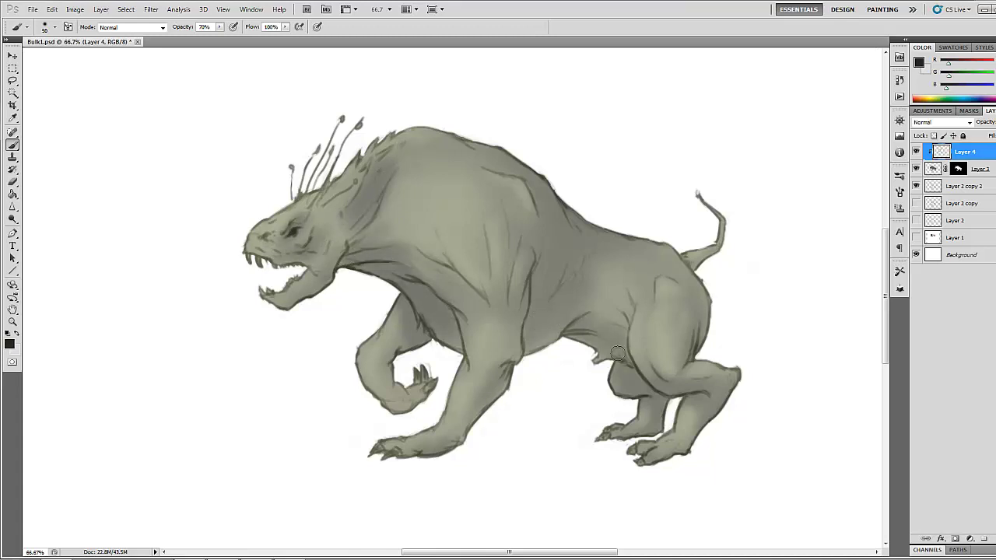
# Step: Set the brush to 90 px and darken the shoulder muscles, the near front leg and the underside of the thigh
pyautogui.press(']')
pyautogui.press(']')
pyautogui.press(']')
pyautogui.press(']')
pyautogui.press(']')
pyautogui.press(']')
pyautogui.press(']')
pyautogui.press(']')
pyautogui.press(']')
pyautogui.press(']')
pyautogui.press(']')
pyautogui.press('[')
pyautogui.press('[')
pyautogui.press('[')
pyautogui.press('[')
pyautogui.press('[')
pyautogui.press('[')
pyautogui.press('[')
pyautogui.moveTo(514, 203); pyautogui.dragTo(479, 243)
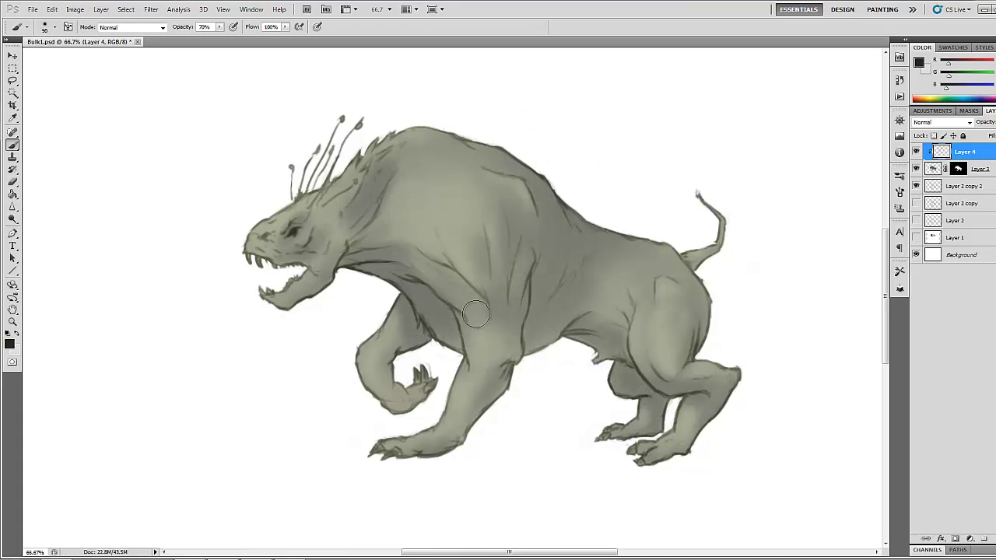
pyautogui.moveTo(484, 405); pyautogui.dragTo(490, 367)
pyautogui.moveTo(649, 375)
pyautogui.mouseDown()
pyautogui.moveTo(674, 389)
pyautogui.moveTo(655, 372)
pyautogui.mouseUp()
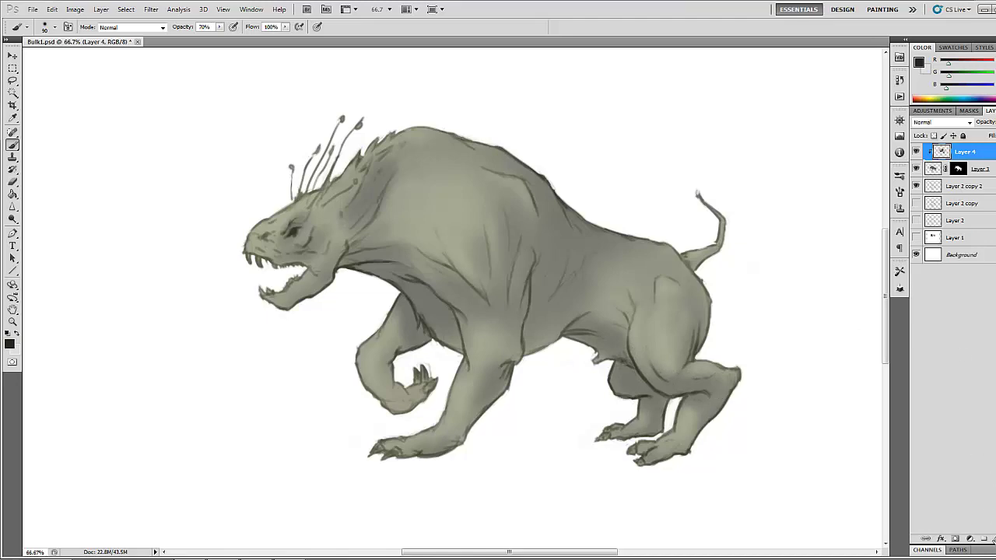
# Step: Fill the silhouette selection with the dark color on a new Layer 5, deselect, and clip the layer to those below
pyautogui.hotkey('ctrl', 'shift', 'alt', 'n')
pyautogui.keyDown('ctrl'); pyautogui.click(958, 187); pyautogui.keyUp('ctrl')
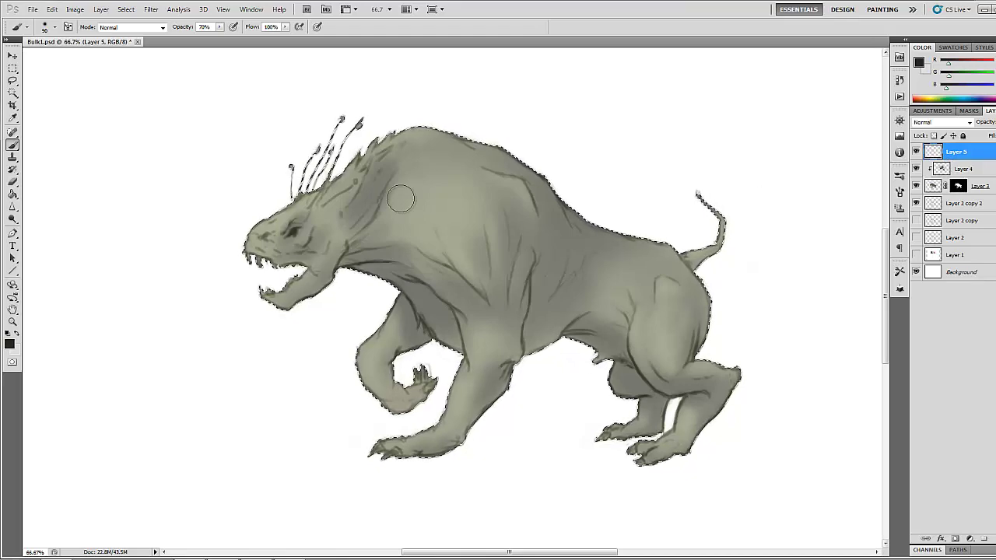
pyautogui.press('g')
pyautogui.click(451, 219)
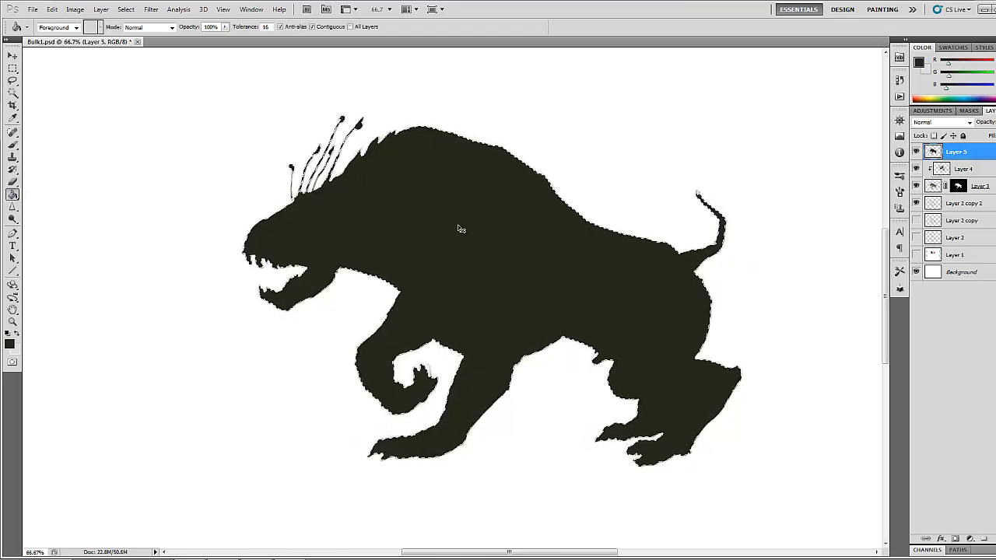
pyautogui.hotkey('ctrl', 'd')
pyautogui.keyDown('alt'); pyautogui.click(970, 161); pyautogui.keyUp('alt')
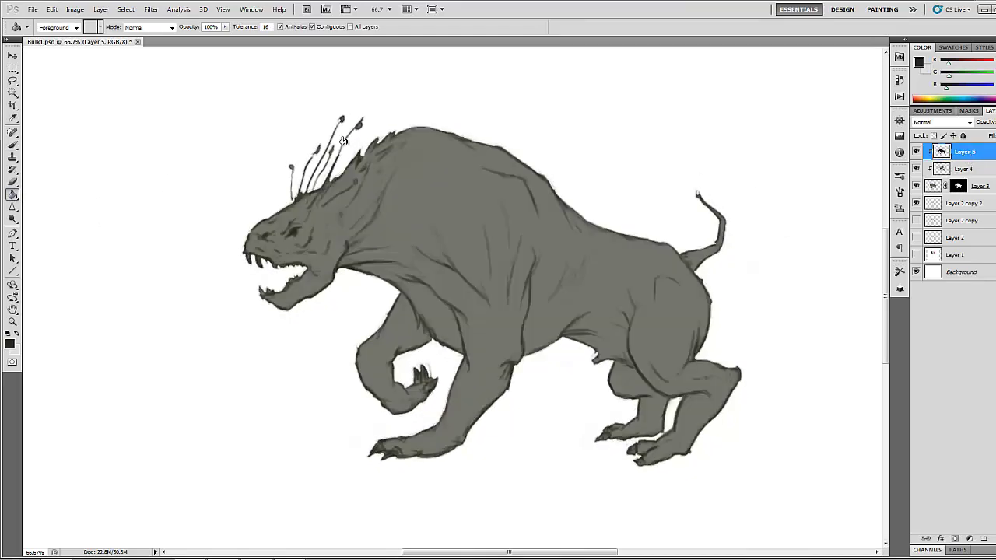
# Step: Erase the dark overlay on the face and main shoulder mass with a soft 137 px eraser to bring out light
pyautogui.press('b')
pyautogui.click(51, 28)
pyautogui.click(426, 33)
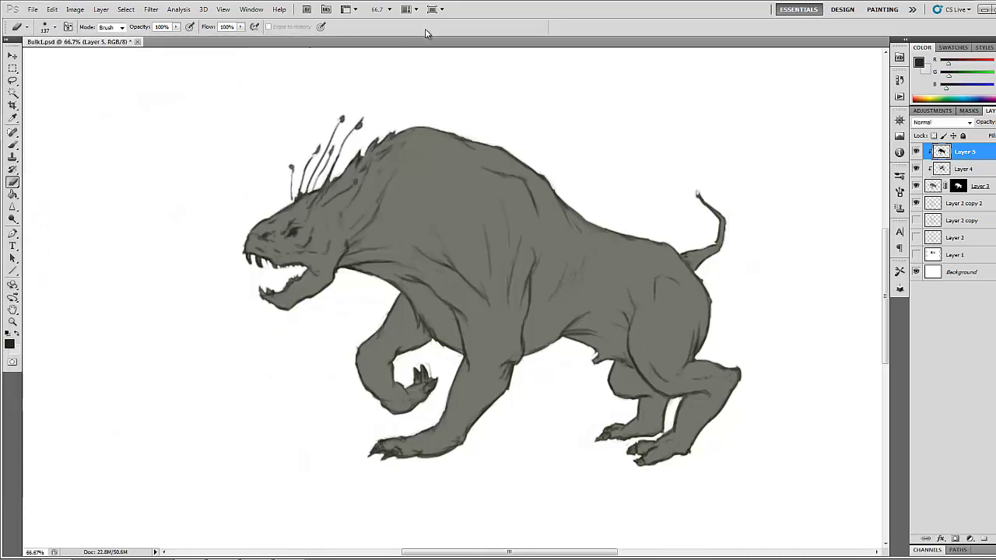
pyautogui.moveTo(283, 215); pyautogui.dragTo(318, 232)
pyautogui.moveTo(414, 179)
pyautogui.mouseDown()
pyautogui.moveTo(403, 214)
pyautogui.moveTo(430, 207)
pyautogui.moveTo(463, 265)
pyautogui.moveTo(493, 279)
pyautogui.mouseUp()
# Step: Reduce the eraser to 90 px and lift the dark overlay from both front legs
pyautogui.press('[')
pyautogui.press('[')
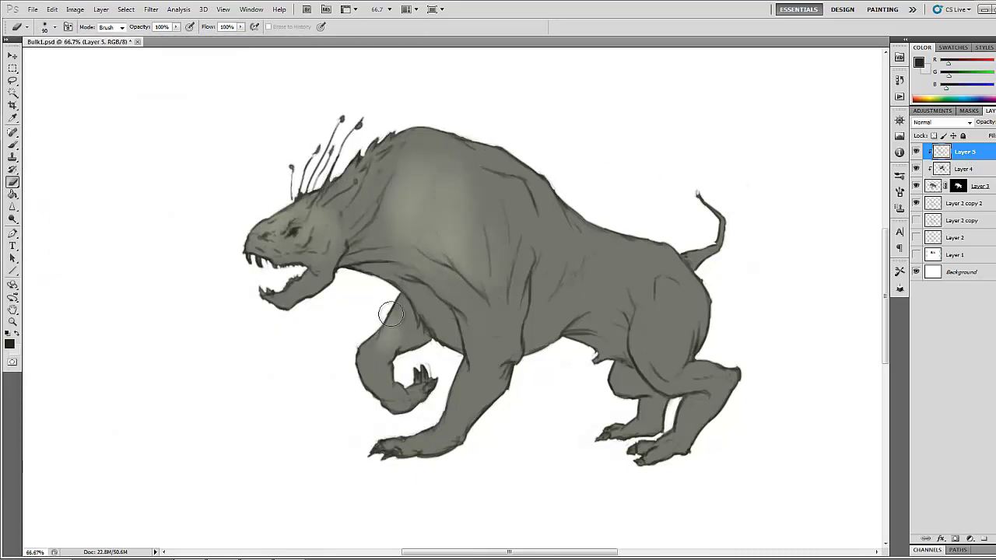
pyautogui.moveTo(391, 313)
pyautogui.mouseDown()
pyautogui.moveTo(453, 376)
pyautogui.moveTo(458, 398)
pyautogui.moveTo(463, 377)
pyautogui.moveTo(424, 442)
pyautogui.moveTo(479, 329)
pyautogui.moveTo(463, 268)
pyautogui.moveTo(491, 264)
pyautogui.moveTo(510, 291)
pyautogui.moveTo(491, 313)
pyautogui.moveTo(492, 366)
pyautogui.mouseUp()
# Step: Reduce the eraser to 60 px and bring out light on the thigh, hip, lower hind leg and upper back muscle
pyautogui.press('[')
pyautogui.press('[')
pyautogui.press('[')
pyautogui.moveTo(646, 303)
pyautogui.mouseDown()
pyautogui.moveTo(654, 362)
pyautogui.moveTo(684, 423)
pyautogui.moveTo(678, 442)
pyautogui.mouseUp()
pyautogui.moveTo(667, 286); pyautogui.dragTo(671, 289)
pyautogui.moveTo(522, 186); pyautogui.dragTo(505, 185)
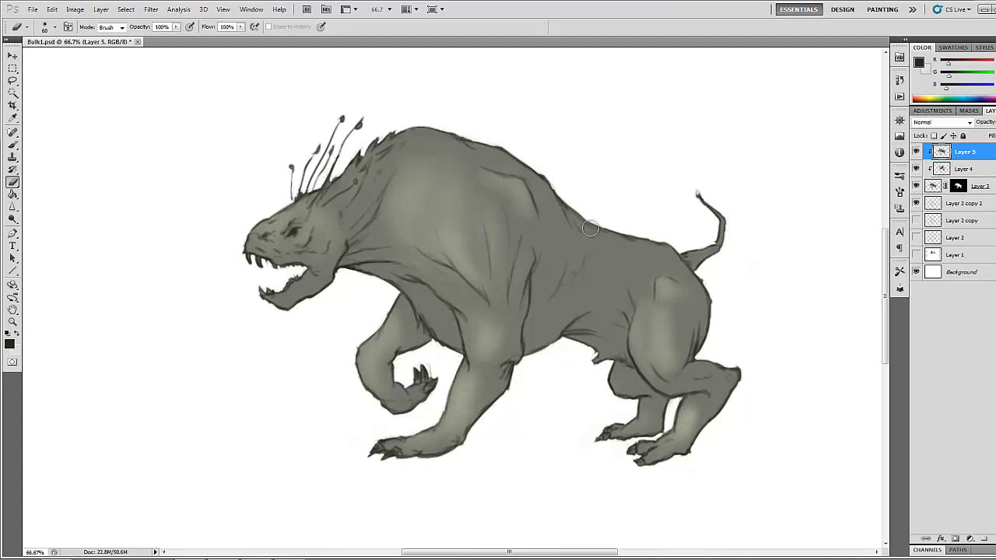
# Step: Erase the overlay softly along the rump, flank, neck and top of the hump
pyautogui.moveTo(631, 246)
pyautogui.mouseDown()
pyautogui.moveTo(546, 277)
pyautogui.moveTo(539, 327)
pyautogui.moveTo(560, 291)
pyautogui.moveTo(539, 305)
pyautogui.moveTo(630, 310)
pyautogui.moveTo(607, 322)
pyautogui.mouseUp()
pyautogui.moveTo(329, 204); pyautogui.dragTo(357, 213)
pyautogui.moveTo(386, 155); pyautogui.dragTo(424, 144)
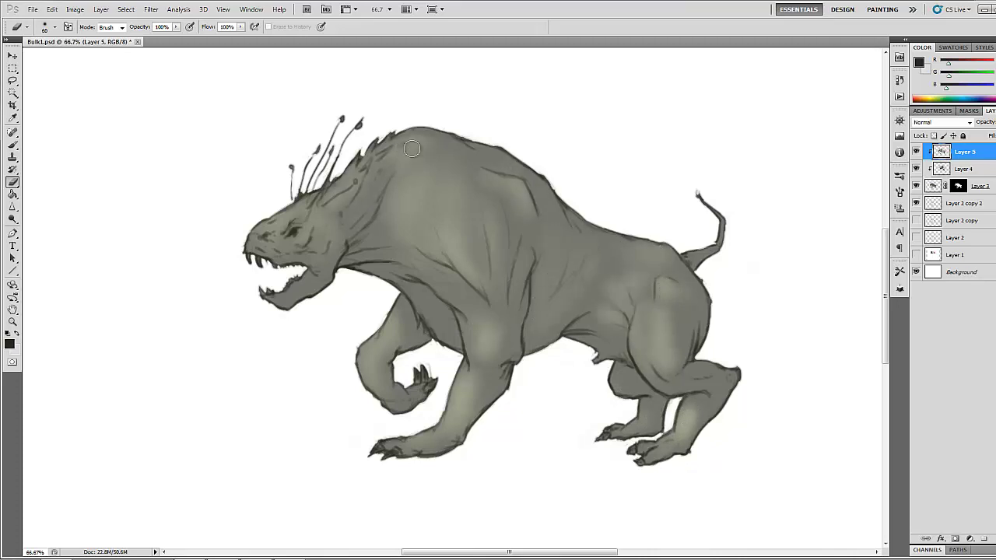
# Step: Release Layer 5 from the clipping group and erase more light into the face, shoulder and far front leg
pyautogui.keyDown('alt'); pyautogui.click(965, 161); pyautogui.keyUp('alt')
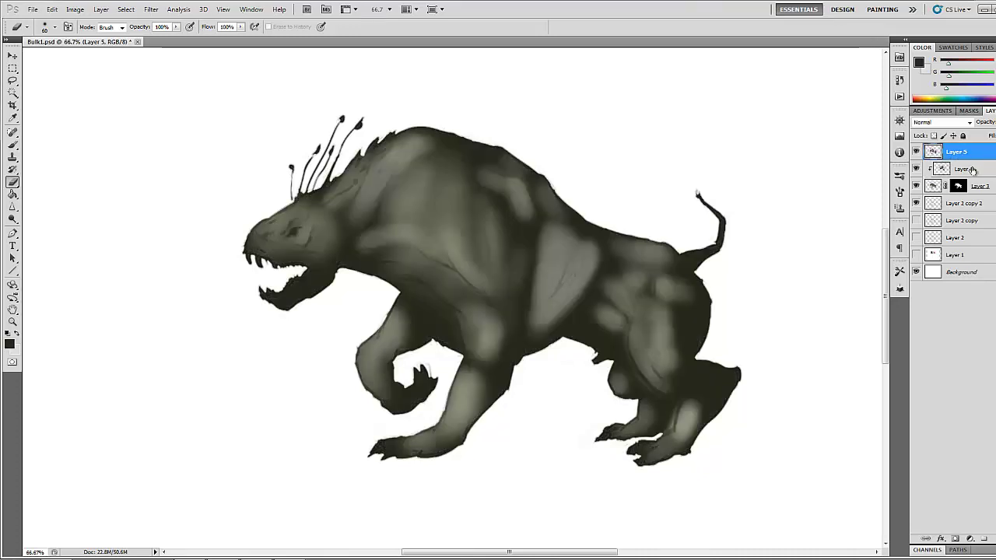
pyautogui.moveTo(304, 231)
pyautogui.mouseDown()
pyautogui.moveTo(267, 240)
pyautogui.moveTo(278, 252)
pyautogui.moveTo(324, 247)
pyautogui.moveTo(316, 276)
pyautogui.moveTo(284, 295)
pyautogui.moveTo(375, 242)
pyautogui.moveTo(354, 226)
pyautogui.mouseUp()
pyautogui.moveTo(405, 188)
pyautogui.mouseDown()
pyautogui.moveTo(440, 218)
pyautogui.moveTo(441, 258)
pyautogui.moveTo(489, 213)
pyautogui.moveTo(508, 291)
pyautogui.moveTo(431, 286)
pyautogui.moveTo(460, 321)
pyautogui.moveTo(497, 321)
pyautogui.moveTo(469, 390)
pyautogui.moveTo(444, 414)
pyautogui.moveTo(391, 338)
pyautogui.moveTo(365, 356)
pyautogui.mouseUp()
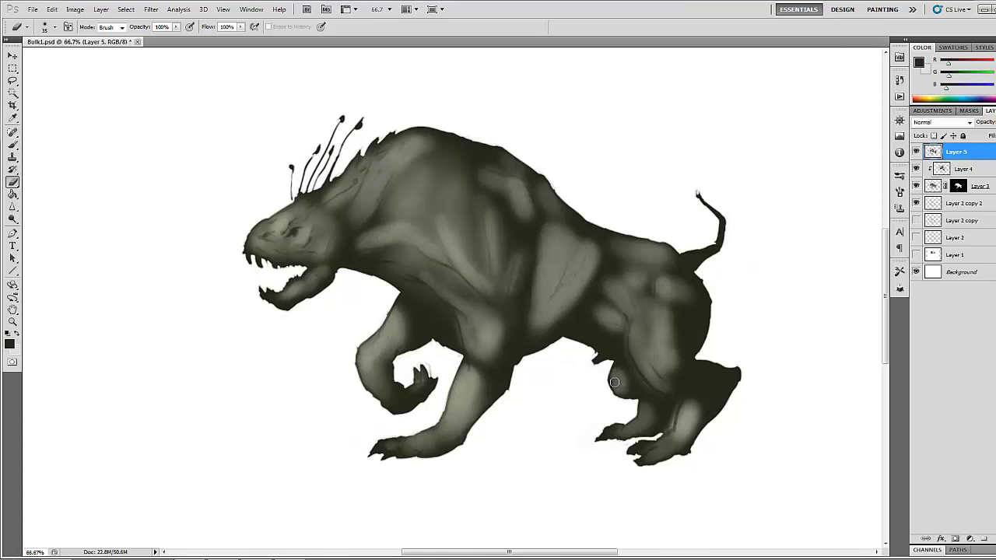
# Step: Erase finer highlights into the thigh, both lower hind legs and the rump with a 35 px eraser
pyautogui.moveTo(614, 382)
pyautogui.mouseDown()
pyautogui.moveTo(671, 425)
pyautogui.moveTo(640, 337)
pyautogui.moveTo(662, 389)
pyautogui.moveTo(657, 338)
pyautogui.mouseUp()
pyautogui.moveTo(691, 399); pyautogui.dragTo(654, 411)
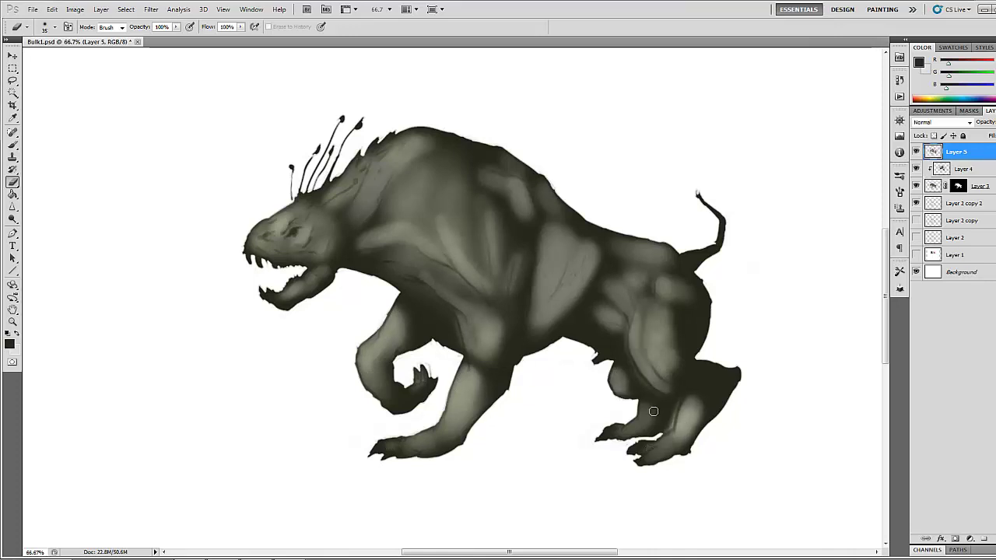
pyautogui.moveTo(712, 384)
pyautogui.mouseDown()
pyautogui.moveTo(688, 280)
pyautogui.moveTo(703, 255)
pyautogui.moveTo(661, 253)
pyautogui.mouseUp()
# Step: Enlarge the eraser to 600 px and softly lighten the overlay from the shoulder toward the flank
pyautogui.press(']')
pyautogui.press(']')
pyautogui.press(']')
pyautogui.press(']')
pyautogui.press(']')
pyautogui.press(']')
pyautogui.press(']')
pyautogui.press(']')
pyautogui.press(']')
pyautogui.press(']')
pyautogui.press(']')
pyautogui.press(']')
pyautogui.press(']')
pyautogui.press(']')
pyautogui.press(']')
pyautogui.press(']')
pyautogui.press(']')
pyautogui.press(']')
pyautogui.press(']')
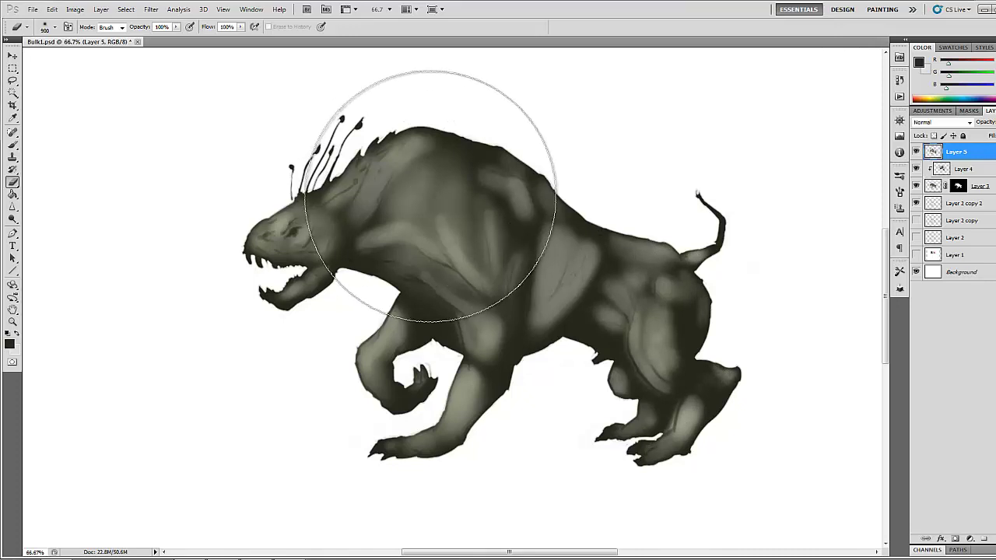
pyautogui.press('[')
pyautogui.press('[')
pyautogui.press('[')
pyautogui.moveTo(428, 195)
pyautogui.mouseDown()
pyautogui.moveTo(416, 222)
pyautogui.moveTo(553, 319)
pyautogui.moveTo(494, 225)
pyautogui.moveTo(455, 219)
pyautogui.moveTo(593, 283)
pyautogui.mouseUp()
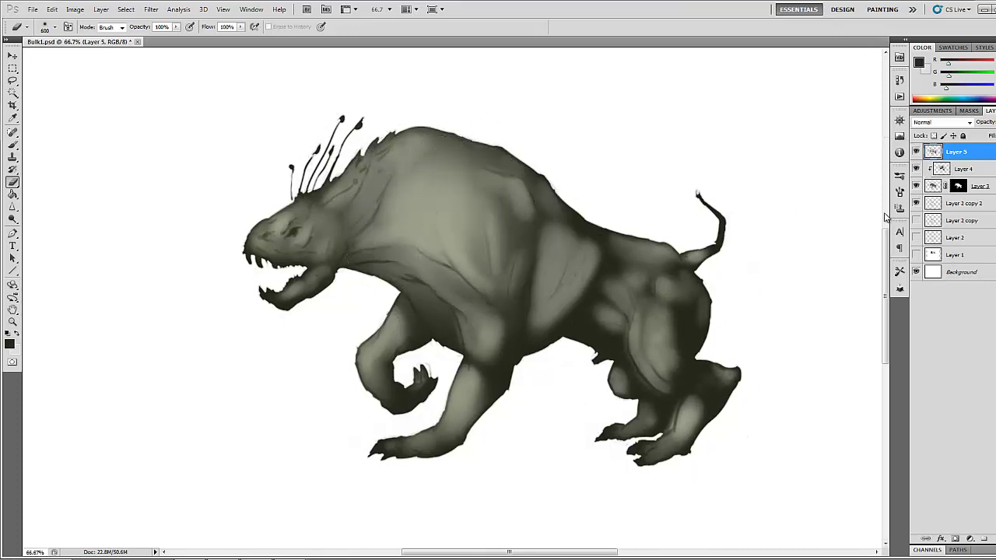
# Step: Clip Layer 5 to the layers below again and toggle its visibility to compare the shading
pyautogui.keyDown('alt'); pyautogui.click(973, 160); pyautogui.keyUp('alt')
pyautogui.click(917, 153)
pyautogui.click(917, 153)
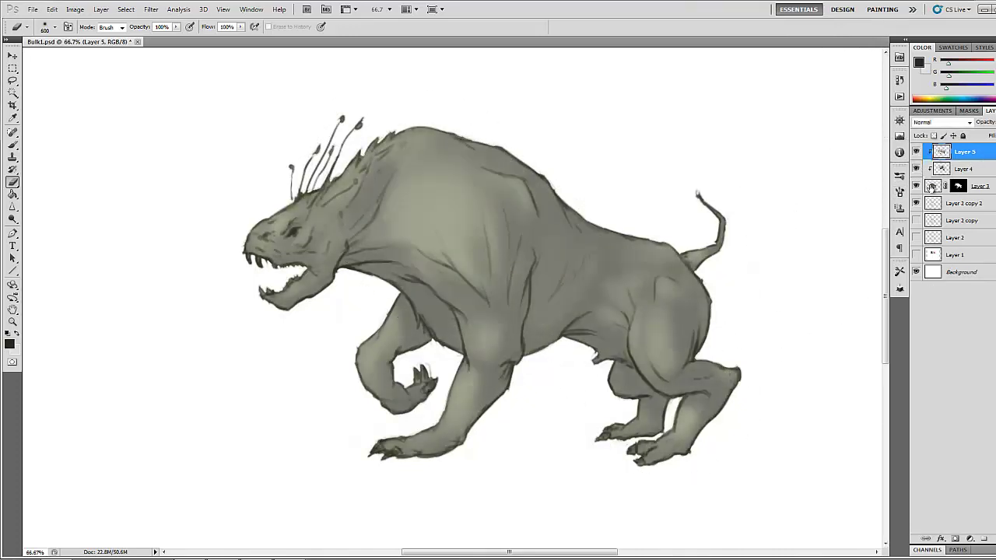
# Step: Raise Layer 3's opacity to deepen the color while keeping the sketch lines readable, and make Layer 5 active again
pyautogui.click(933, 187)
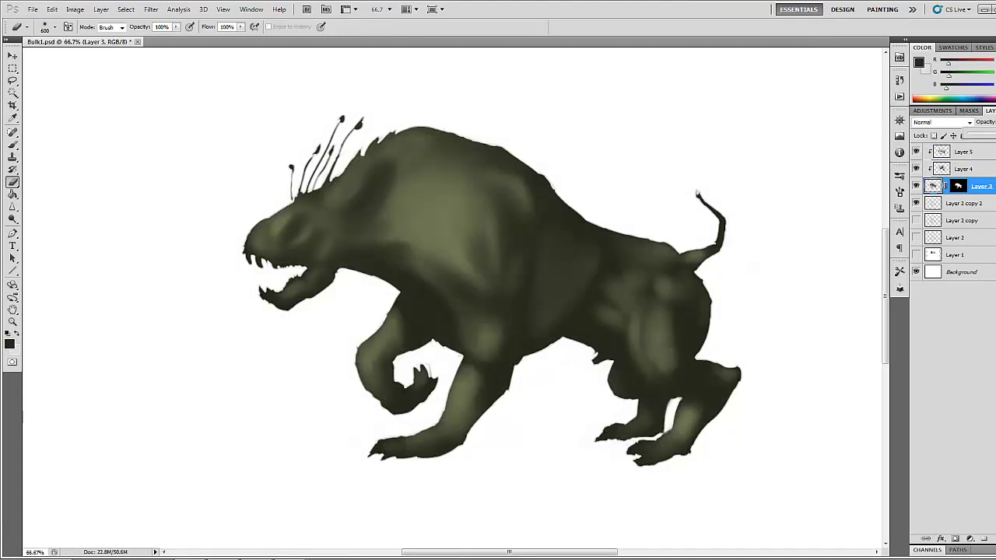
pyautogui.moveTo(995, 136); pyautogui.dragTo(985, 136)
pyautogui.click(967, 167)
pyautogui.click(965, 153)
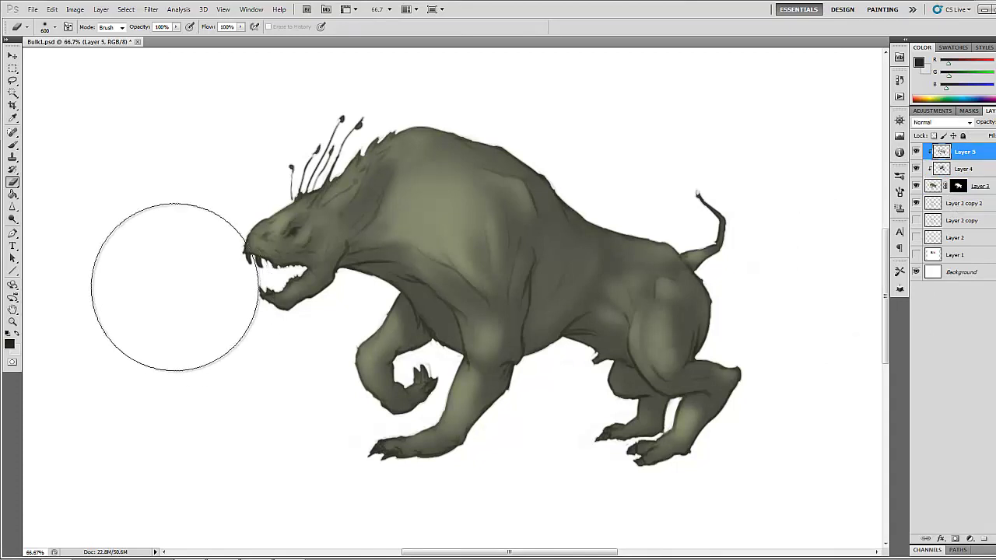
# Step: Duplicate Layers 3, 4 and 5 together and hide the original Layer 5
pyautogui.keyDown('shift'); pyautogui.click(972, 186); pyautogui.keyUp('shift')
pyautogui.click(992, 111)
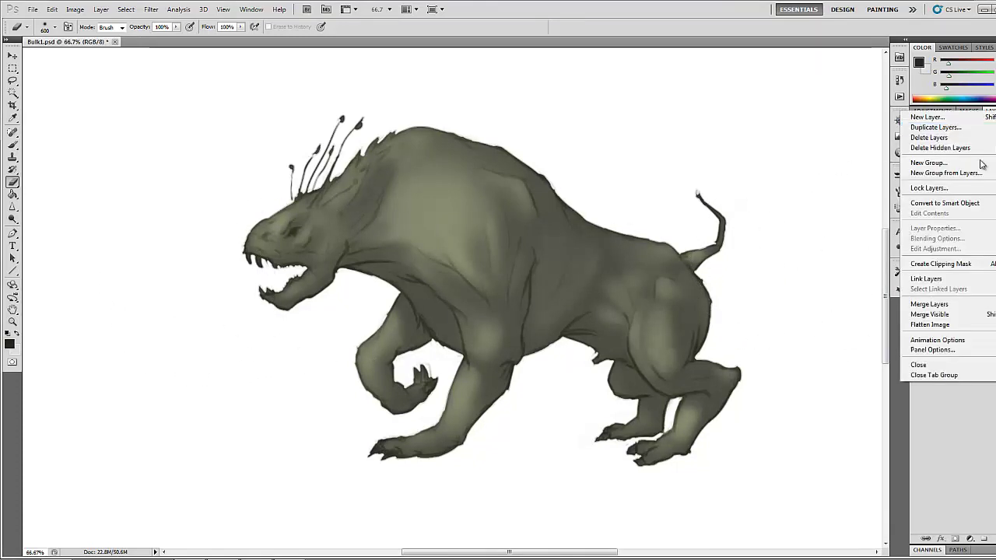
pyautogui.click(879, 127)
pyautogui.click(570, 218)
pyautogui.click(510, 228)
pyautogui.click(609, 176)
pyautogui.click(916, 204)
pyautogui.click(916, 204)
pyautogui.click(992, 111)
pyautogui.click(963, 300)
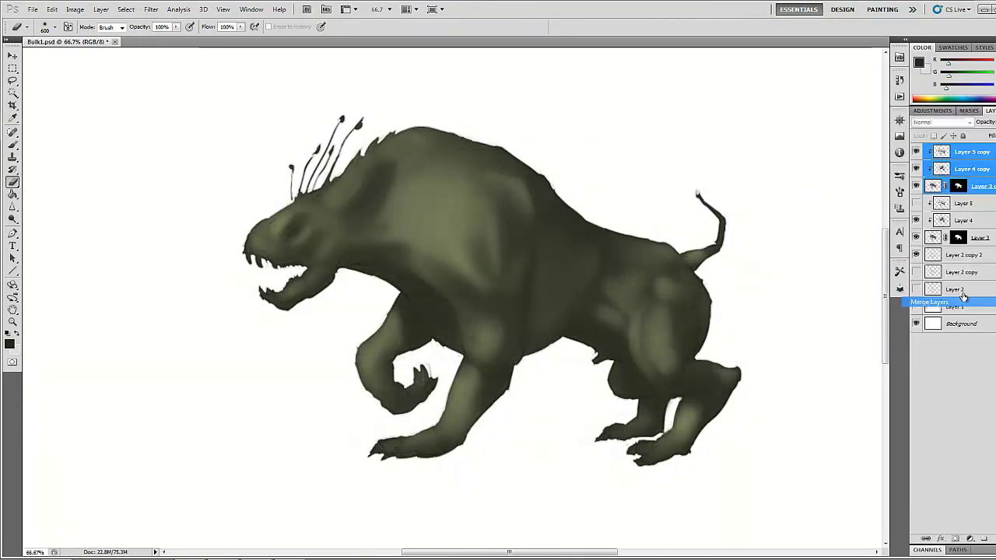
pyautogui.click(916, 169)
pyautogui.moveTo(916, 186); pyautogui.dragTo(916, 220)
pyautogui.click(916, 205)
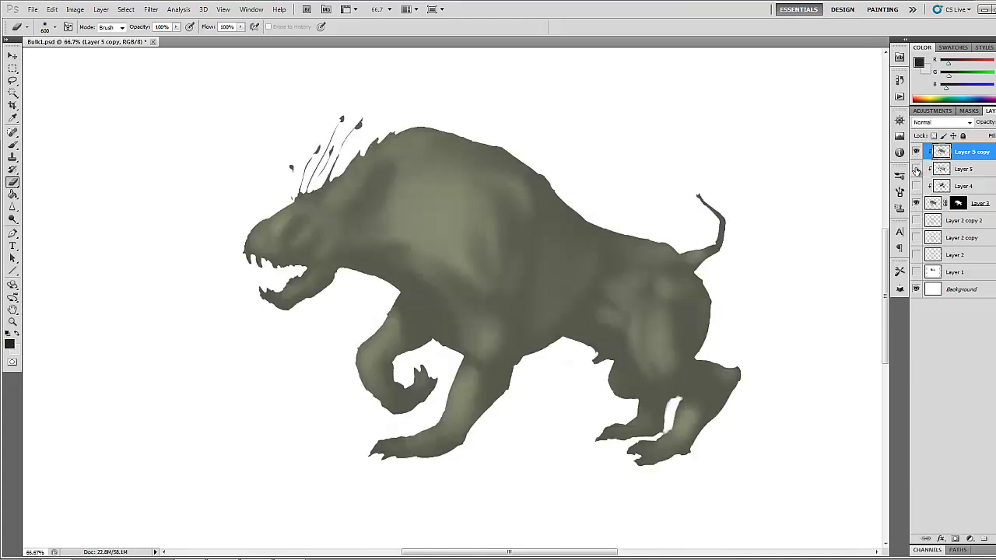
pyautogui.click(900, 80)
pyautogui.click(863, 159)
pyautogui.click(900, 79)
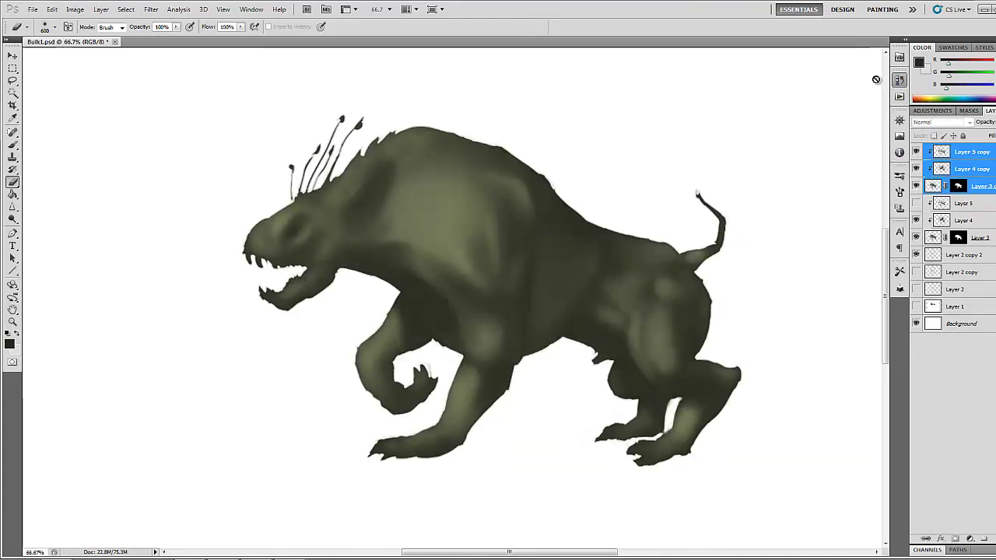
# Step: Hide the original color layers, duplicate Layer 2 copy 2, hide its original and move the new line-art copy to the top of the stack
pyautogui.click(916, 237)
pyautogui.click(916, 255)
pyautogui.click(916, 255)
pyautogui.click(986, 256)
pyautogui.click(995, 111)
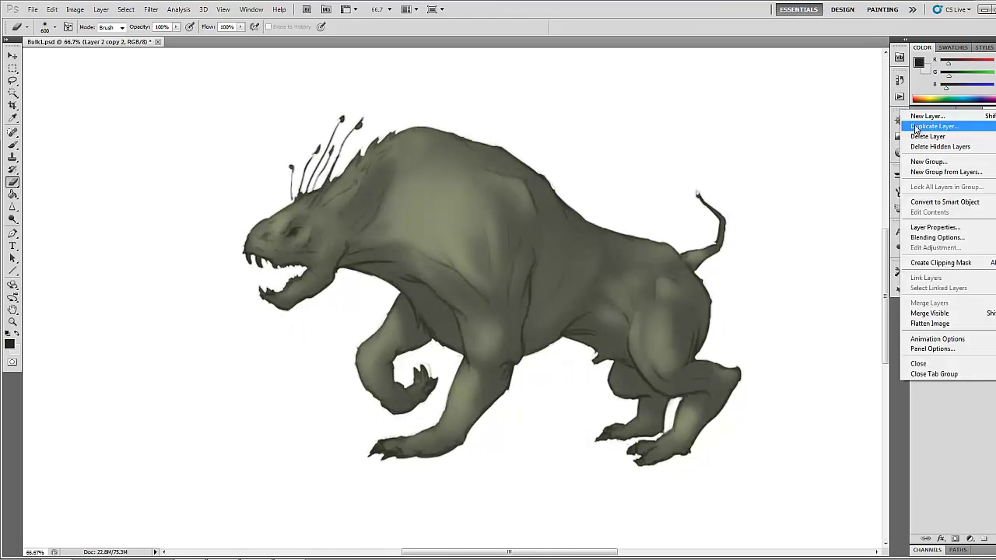
pyautogui.click(916, 127)
pyautogui.press('Return')
pyautogui.click(916, 272)
pyautogui.moveTo(961, 257); pyautogui.dragTo(971, 160)
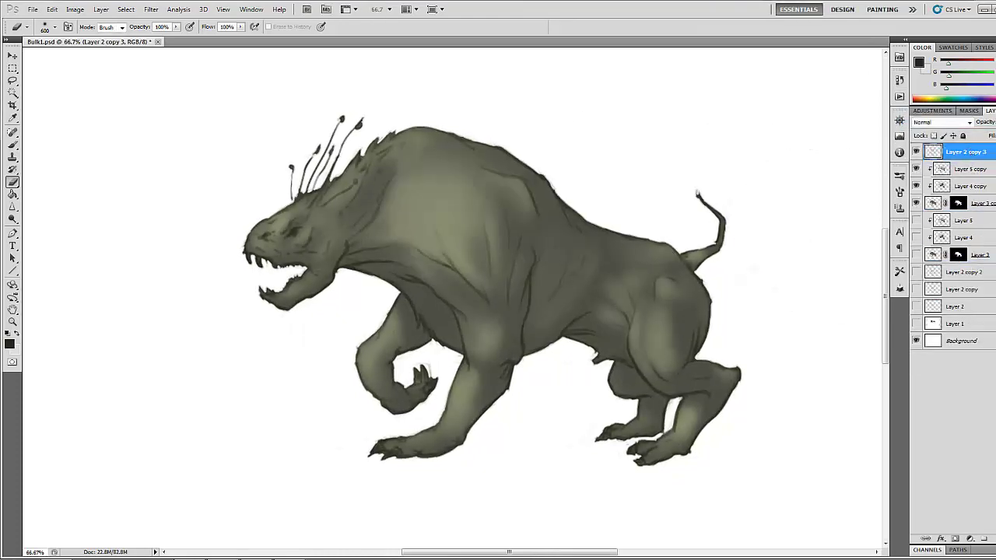
# Step: Merge the line-art copy with the copies of Layers 3, 4 and 5 into one creature layer
pyautogui.keyDown('shift'); pyautogui.click(973, 203); pyautogui.keyUp('shift')
pyautogui.click(992, 111)
pyautogui.click(930, 306)
# Step: Duplicate the merged creature layer, lower the duplicate's opacity and merge the two to moderately deepen the colors
pyautogui.click(992, 110)
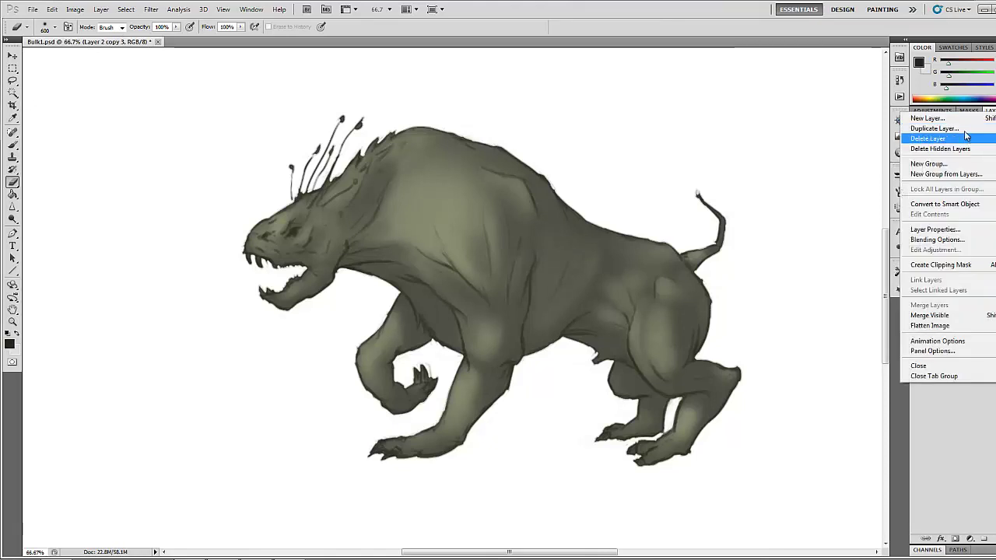
pyautogui.click(963, 128)
pyautogui.press('Return')
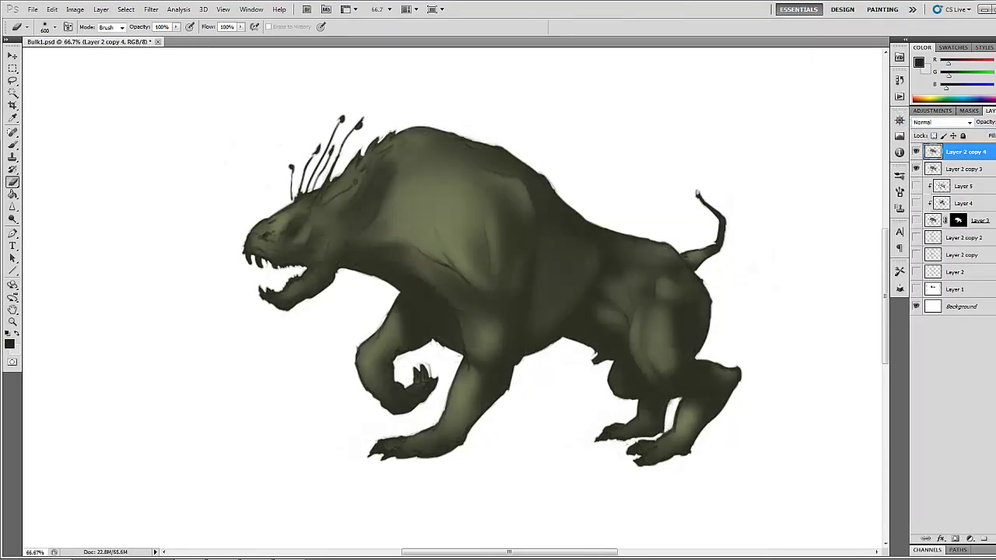
pyautogui.moveTo(995, 136); pyautogui.dragTo(979, 136)
pyautogui.click(992, 111)
pyautogui.click(951, 304)
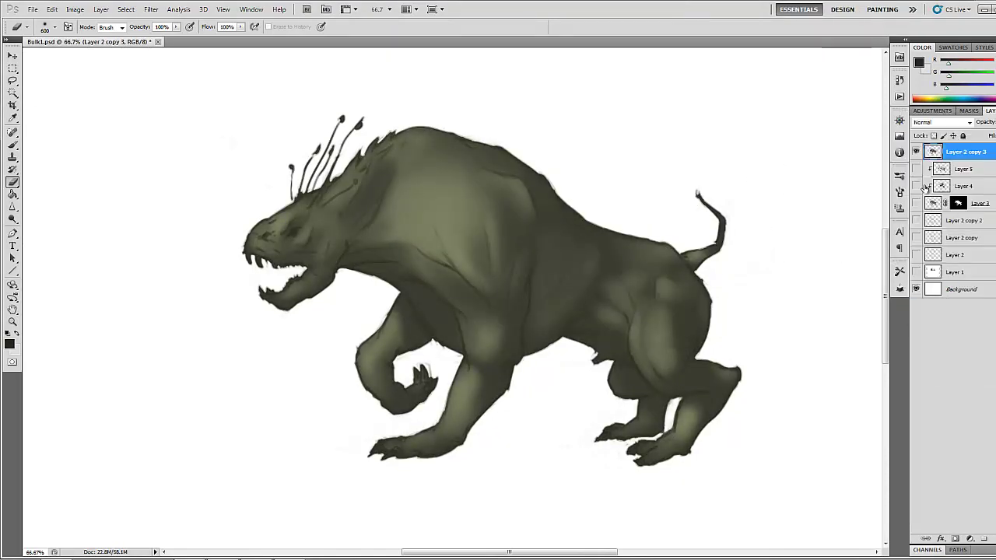
# Step: Add a new layer directly below the merged creature layer and name it bg
pyautogui.click(986, 539)
pyautogui.moveTo(965, 169); pyautogui.dragTo(962, 147)
pyautogui.click(948, 171)
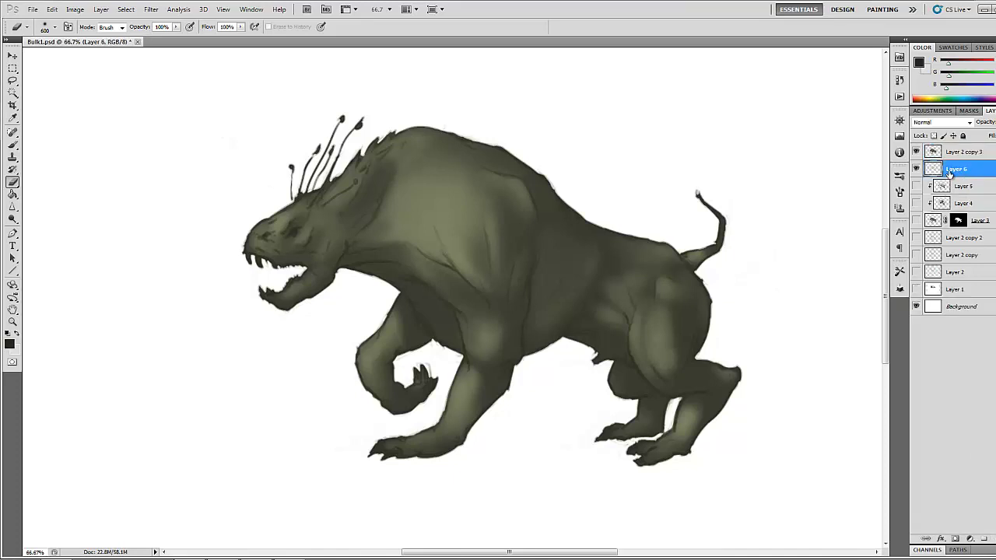
pyautogui.write('bg')
pyautogui.press('Return')
# Step: Fill the bg layer with a neutral mid-grey using the Paint Bucket
pyautogui.click(10, 344)
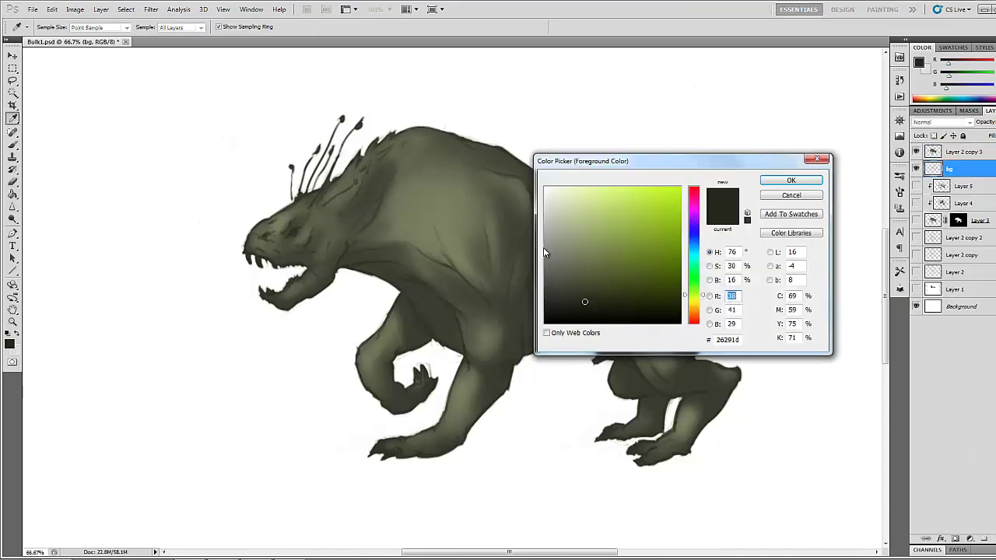
pyautogui.click(544, 250)
pyautogui.click(767, 182)
pyautogui.press('g')
pyautogui.click(148, 211)
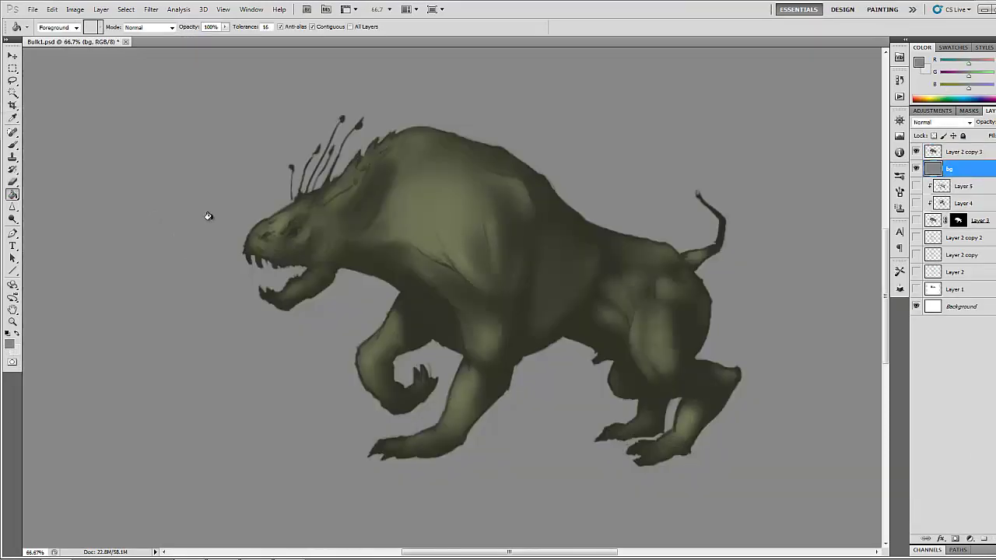
# Step: Scale up the merged creature layer with Free Transform until the creature fills most of the canvas width
pyautogui.click(973, 148)
pyautogui.click(11, 322)
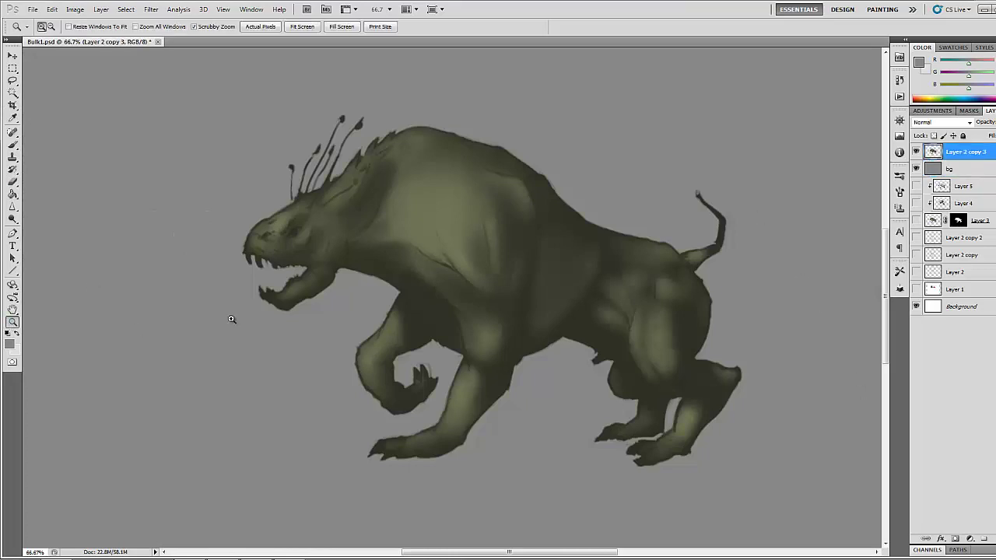
pyautogui.keyDown('alt'); pyautogui.click(341, 277); pyautogui.keyUp('alt')
pyautogui.keyDown('alt'); pyautogui.click(347, 285); pyautogui.keyUp('alt')
pyautogui.hotkey('ctrl', 't')
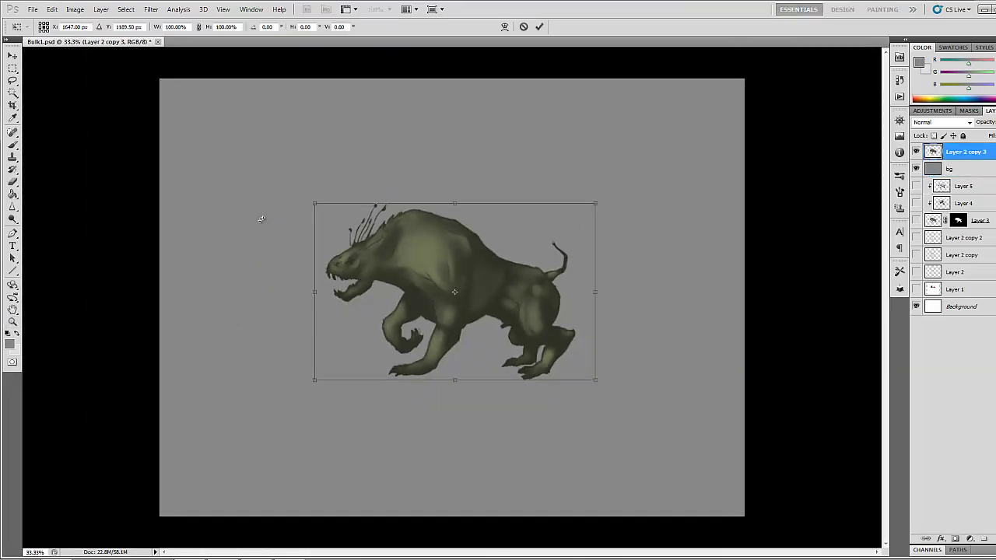
pyautogui.moveTo(316, 205); pyautogui.dragTo(182, 120)
pyautogui.click(539, 27)
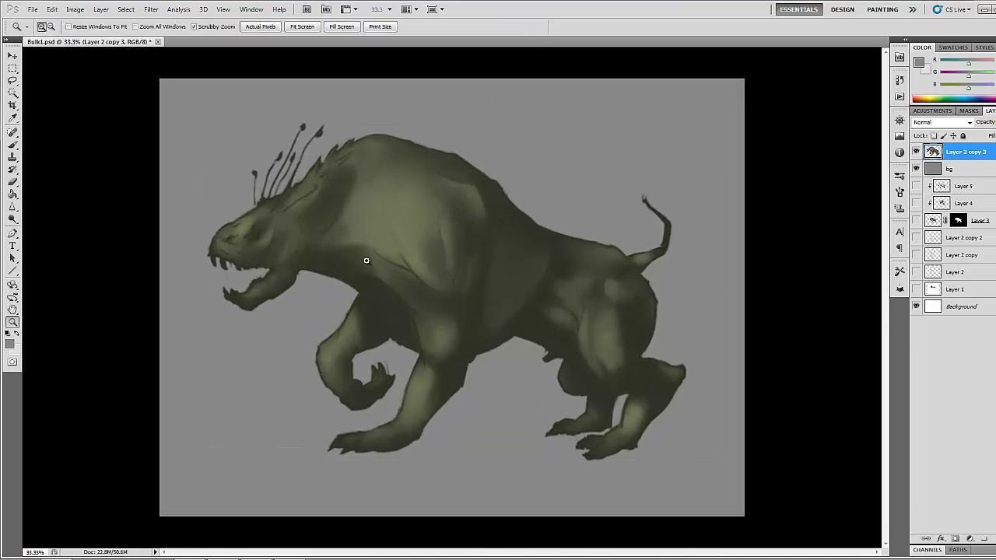
# Step: Add a new layer above the creature and set the brush color to light olive #8c8a6c, based on a tone sampled from the shoulder
pyautogui.hotkey('ctrl', 'shift', 'alt', 'n')
pyautogui.press('b')
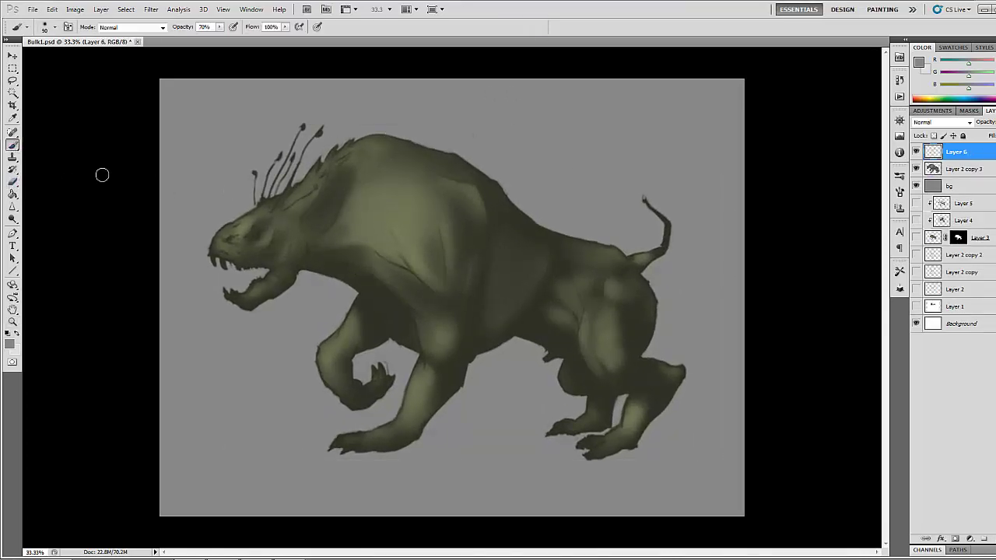
pyautogui.keyDown('alt'); pyautogui.click(371, 208); pyautogui.keyUp('alt')
pyautogui.click(10, 343)
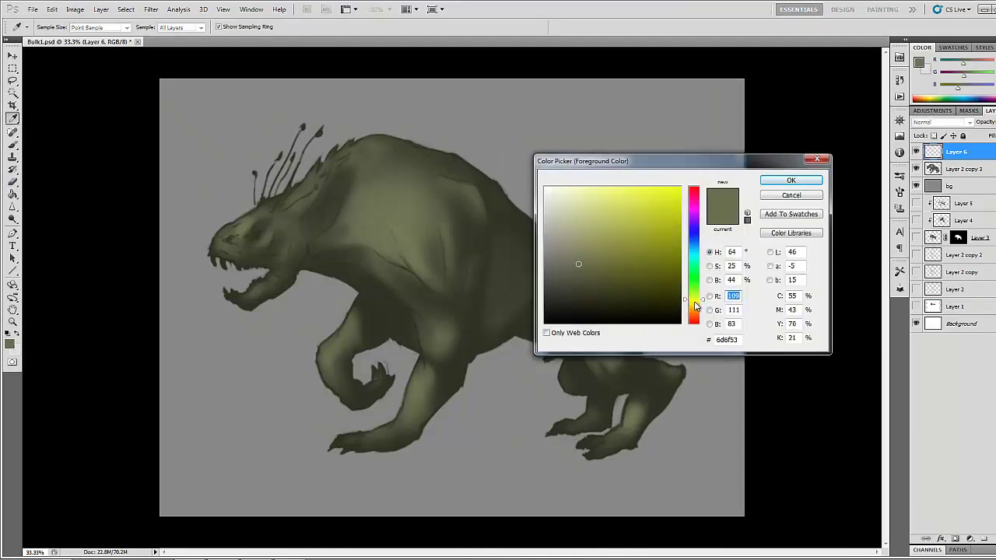
pyautogui.click(694, 301)
pyautogui.click(576, 249)
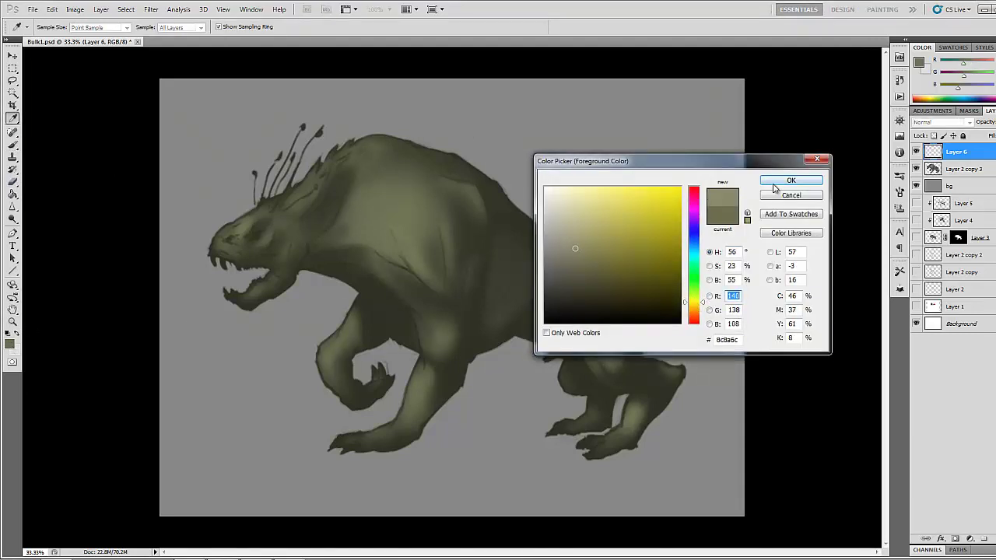
pyautogui.click(778, 182)
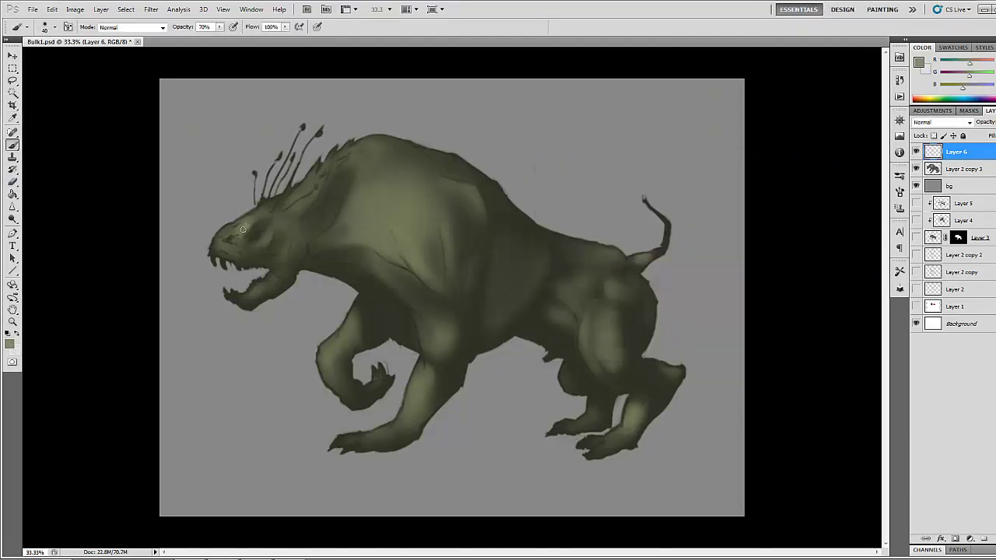
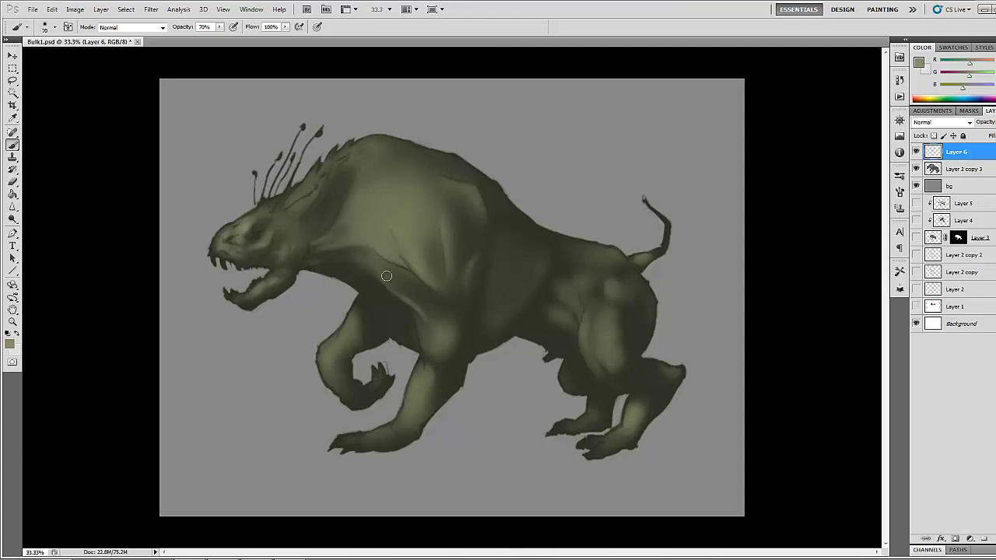
# Step: Paint light olive highlights on the chest fold with a 70 px brush and broader ones over the shoulder with an enlarged brush
pyautogui.moveTo(387, 277)
pyautogui.mouseDown()
pyautogui.moveTo(382, 265)
pyautogui.moveTo(407, 297)
pyautogui.mouseUp()
pyautogui.moveTo(369, 234); pyautogui.dragTo(356, 223)
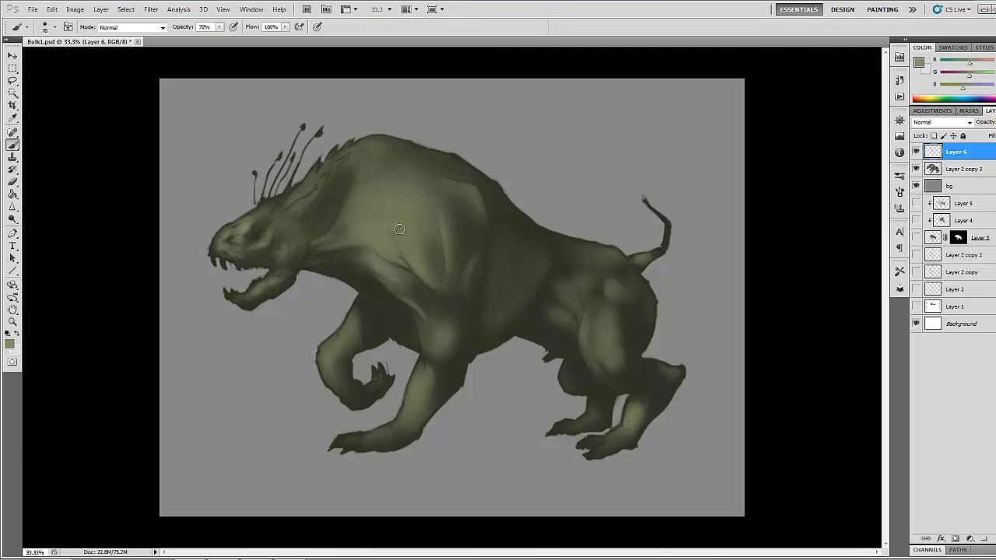
pyautogui.press(']')
pyautogui.press(']')
pyautogui.press(']')
pyautogui.press(']')
pyautogui.press(']')
pyautogui.moveTo(393, 195)
pyautogui.mouseDown()
pyautogui.moveTo(416, 204)
pyautogui.moveTo(368, 207)
pyautogui.moveTo(375, 226)
pyautogui.moveTo(377, 201)
pyautogui.moveTo(358, 227)
pyautogui.mouseUp()
# Step: Reduce the brush and paint highlights along the neck ridge, behind the shoulder and on the upper front leg
pyautogui.press('[')
pyautogui.press('[')
pyautogui.press('[')
pyautogui.press('[')
pyautogui.press('[')
pyautogui.moveTo(300, 195)
pyautogui.mouseDown()
pyautogui.moveTo(292, 227)
pyautogui.moveTo(333, 206)
pyautogui.moveTo(305, 232)
pyautogui.moveTo(320, 186)
pyautogui.moveTo(312, 172)
pyautogui.moveTo(344, 158)
pyautogui.moveTo(302, 183)
pyautogui.moveTo(424, 147)
pyautogui.moveTo(368, 148)
pyautogui.moveTo(390, 144)
pyautogui.moveTo(359, 172)
pyautogui.mouseUp()
pyautogui.press('[')
pyautogui.press('[')
pyautogui.press('[')
pyautogui.moveTo(463, 208)
pyautogui.mouseDown()
pyautogui.moveTo(473, 242)
pyautogui.moveTo(447, 243)
pyautogui.moveTo(466, 258)
pyautogui.mouseUp()
pyautogui.moveTo(437, 365)
pyautogui.mouseDown()
pyautogui.moveTo(449, 381)
pyautogui.moveTo(456, 374)
pyautogui.moveTo(464, 306)
pyautogui.moveTo(451, 322)
pyautogui.moveTo(441, 393)
pyautogui.mouseUp()
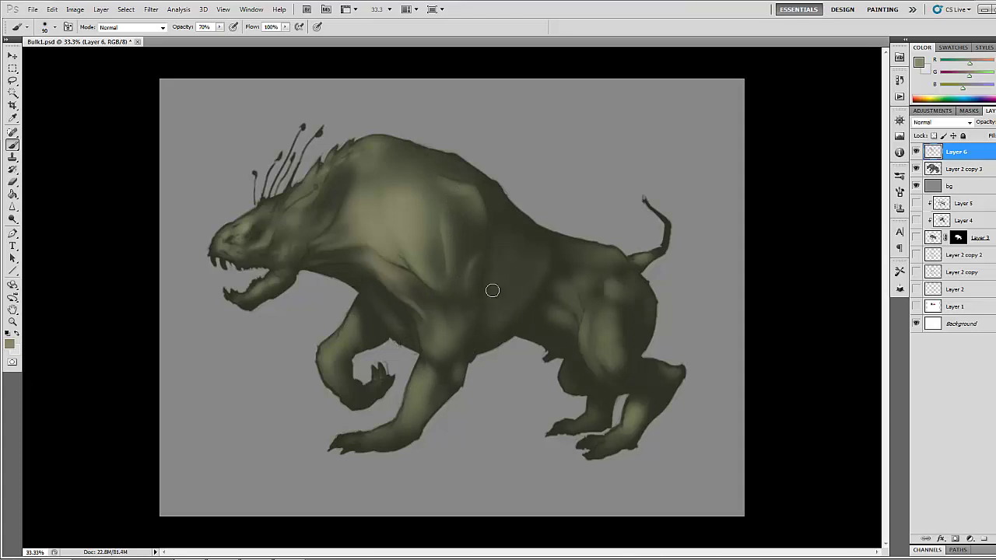
# Step: Paint fine highlights on the flank, thigh, hind leg and planted front paw with small brushes up to 60 px
pyautogui.moveTo(492, 290)
pyautogui.mouseDown()
pyautogui.moveTo(552, 261)
pyautogui.moveTo(513, 262)
pyautogui.moveTo(504, 279)
pyautogui.moveTo(534, 329)
pyautogui.moveTo(543, 265)
pyautogui.moveTo(545, 304)
pyautogui.moveTo(581, 309)
pyautogui.mouseUp()
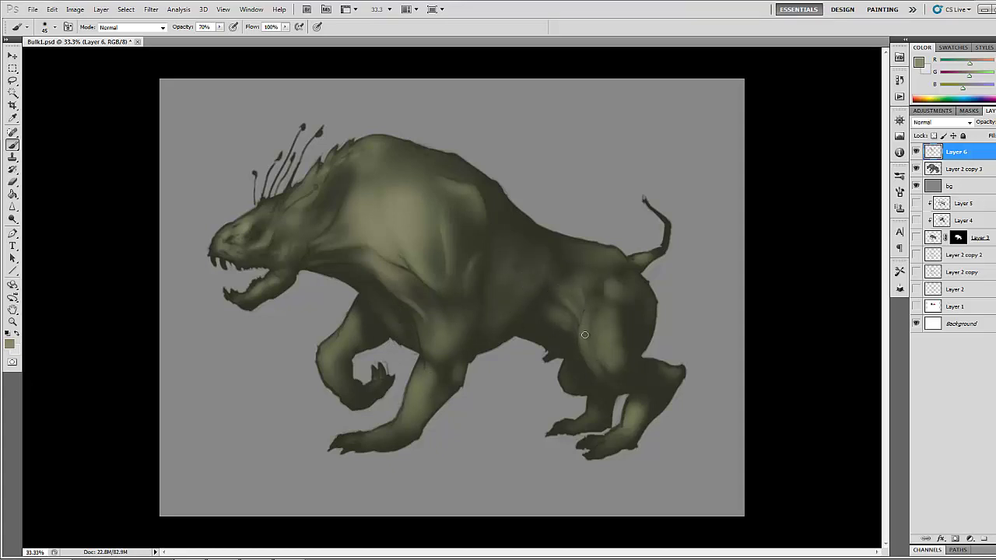
pyautogui.press(']')
pyautogui.moveTo(605, 289)
pyautogui.mouseDown()
pyautogui.moveTo(596, 326)
pyautogui.moveTo(615, 340)
pyautogui.moveTo(632, 318)
pyautogui.moveTo(635, 331)
pyautogui.moveTo(642, 297)
pyautogui.moveTo(609, 364)
pyautogui.moveTo(651, 375)
pyautogui.mouseUp()
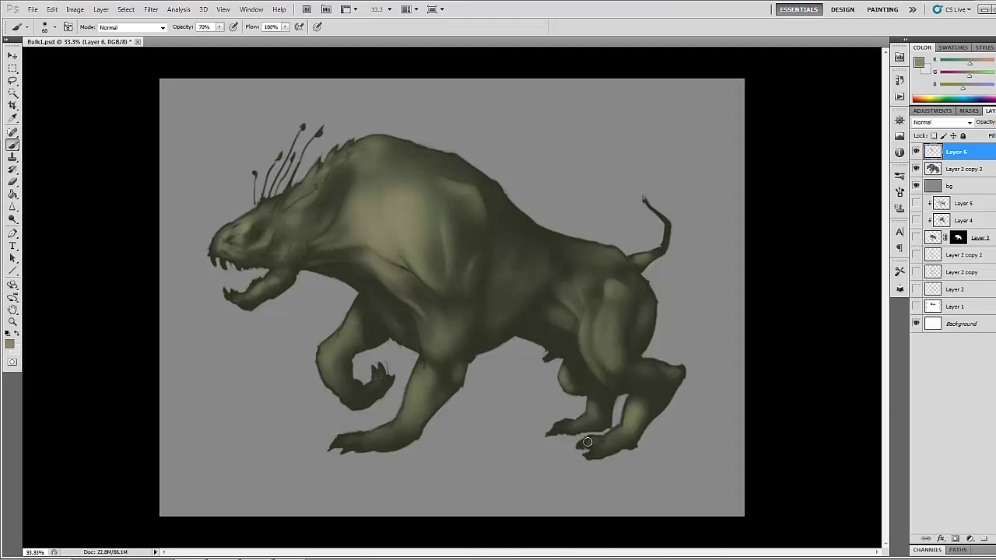
pyautogui.moveTo(341, 440); pyautogui.dragTo(368, 437)
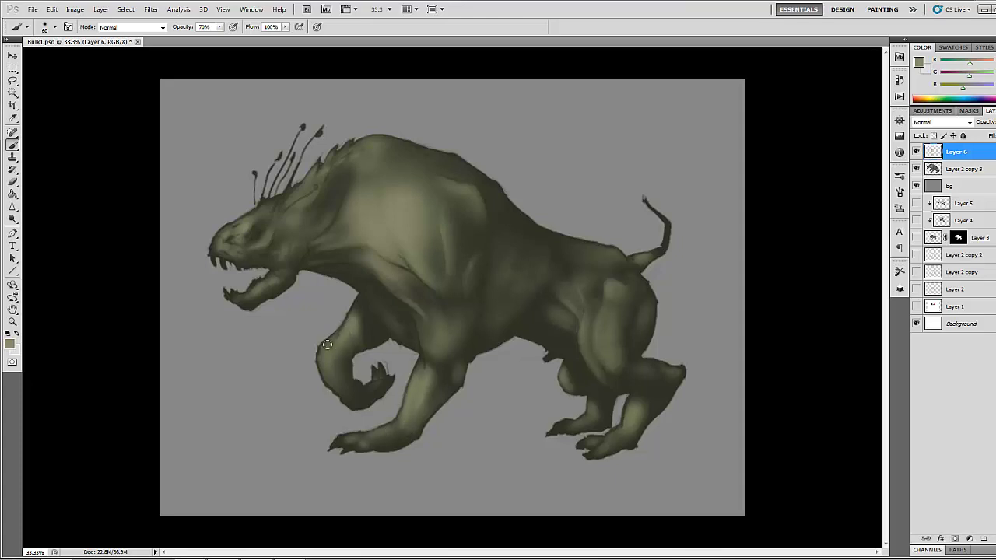
# Step: Adjust the brush to 70 px and add soft rib highlights along the flank
pyautogui.press(']')
pyautogui.press(']')
pyautogui.press(']')
pyautogui.press(']')
pyautogui.press('[')
pyautogui.press('[')
pyautogui.press('[')
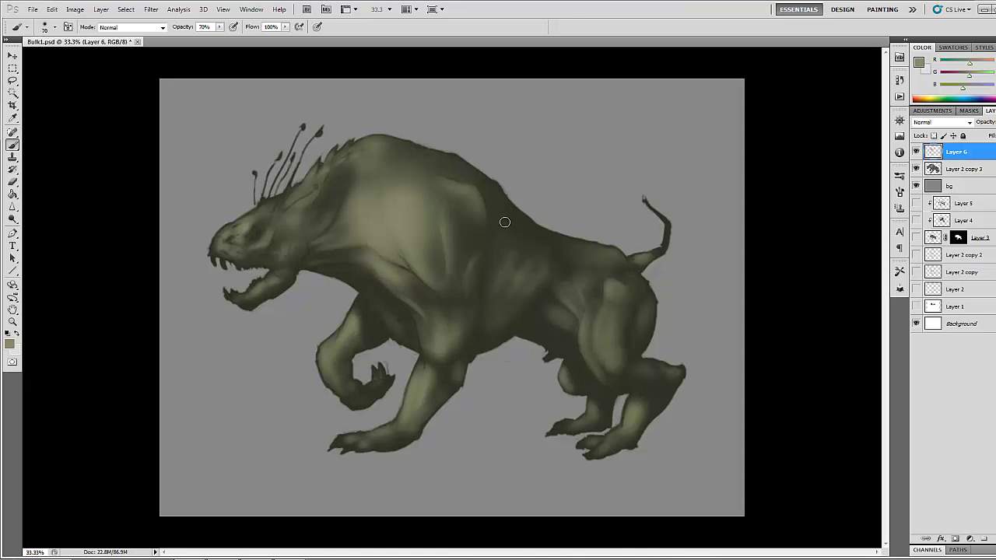
# Step: Set the brush to a near-black darkened from the flank color and paint shadows under the belly, behind the thigh and on the back
pyautogui.keyDown('alt'); pyautogui.click(511, 258); pyautogui.keyUp('alt')
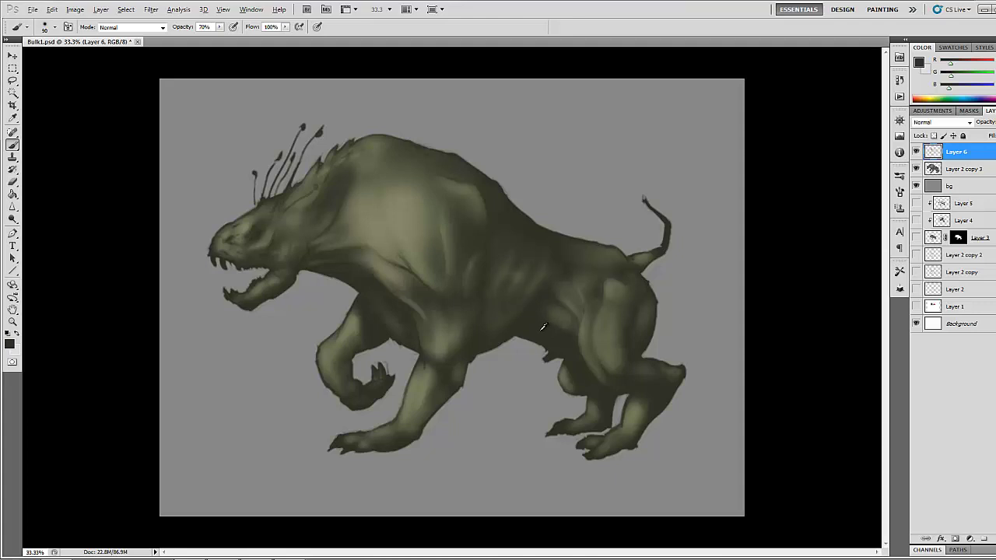
pyautogui.click(10, 344)
pyautogui.click(641, 271)
pyautogui.click(795, 181)
pyautogui.moveTo(533, 333)
pyautogui.mouseDown()
pyautogui.moveTo(565, 343)
pyautogui.moveTo(527, 335)
pyautogui.mouseUp()
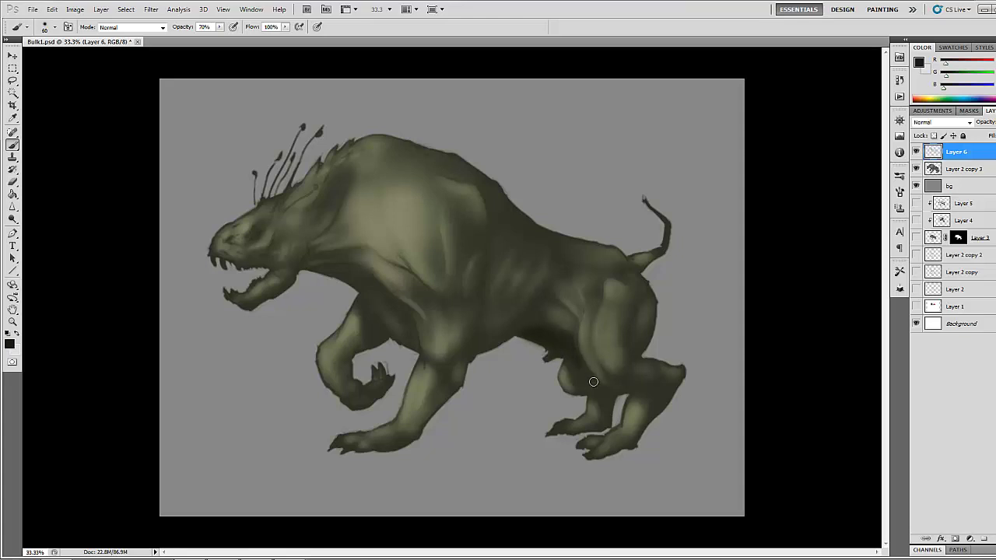
pyautogui.moveTo(566, 363)
pyautogui.mouseDown()
pyautogui.moveTo(588, 389)
pyautogui.moveTo(603, 388)
pyautogui.moveTo(573, 385)
pyautogui.mouseUp()
pyautogui.moveTo(499, 223)
pyautogui.mouseDown()
pyautogui.moveTo(507, 221)
pyautogui.moveTo(444, 163)
pyautogui.moveTo(428, 165)
pyautogui.moveTo(525, 211)
pyautogui.mouseUp()
# Step: Add a new layer on top and paint dark shadows on the upper back, behind the shoulder, along the belly and on the rump
pyautogui.click(994, 539)
pyautogui.moveTo(454, 170); pyautogui.dragTo(418, 158)
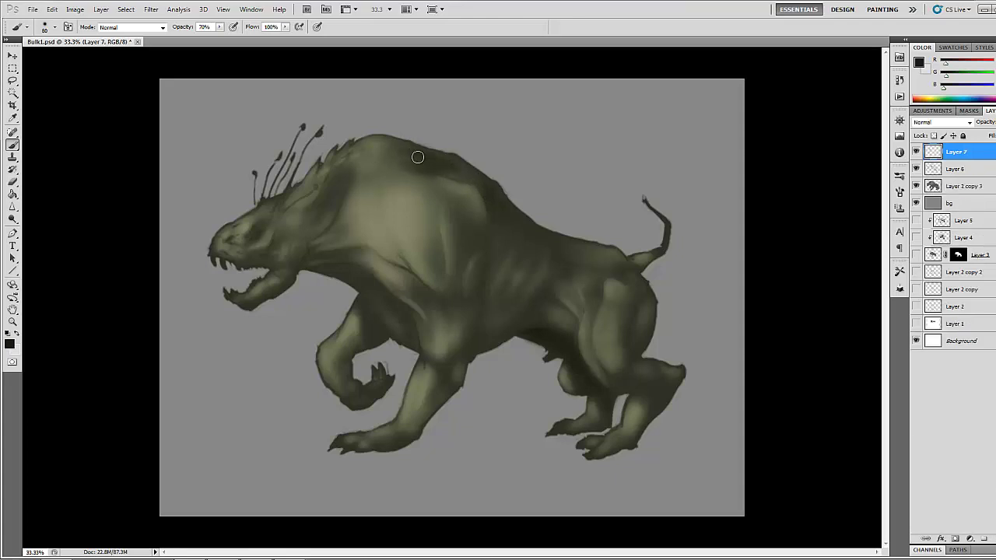
pyautogui.moveTo(474, 260); pyautogui.dragTo(457, 275)
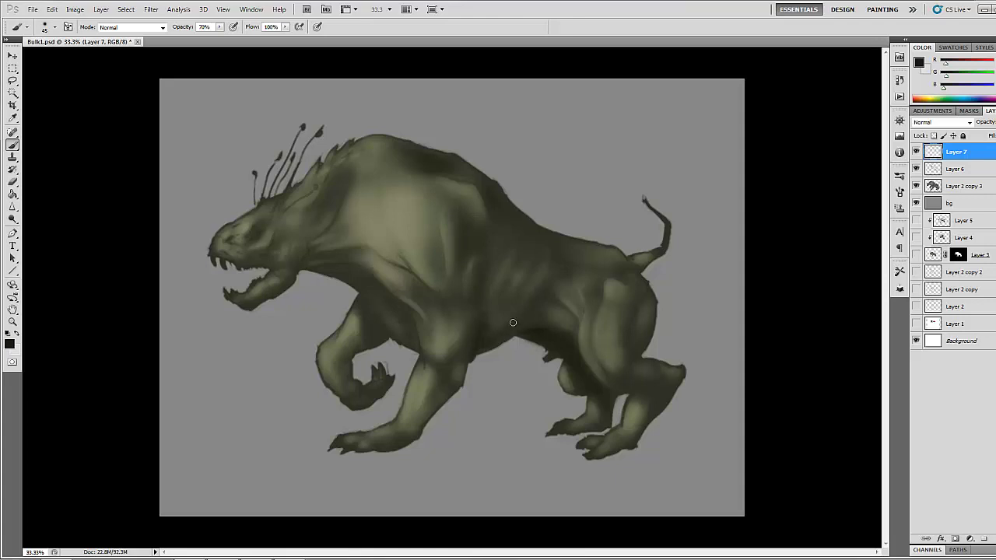
pyautogui.moveTo(497, 314)
pyautogui.mouseDown()
pyautogui.moveTo(556, 326)
pyautogui.moveTo(551, 275)
pyautogui.moveTo(533, 270)
pyautogui.moveTo(551, 268)
pyautogui.moveTo(495, 330)
pyautogui.mouseUp()
pyautogui.moveTo(638, 296)
pyautogui.mouseDown()
pyautogui.moveTo(623, 358)
pyautogui.moveTo(601, 292)
pyautogui.moveTo(582, 360)
pyautogui.moveTo(653, 391)
pyautogui.moveTo(637, 398)
pyautogui.moveTo(663, 373)
pyautogui.moveTo(645, 400)
pyautogui.moveTo(630, 269)
pyautogui.mouseUp()
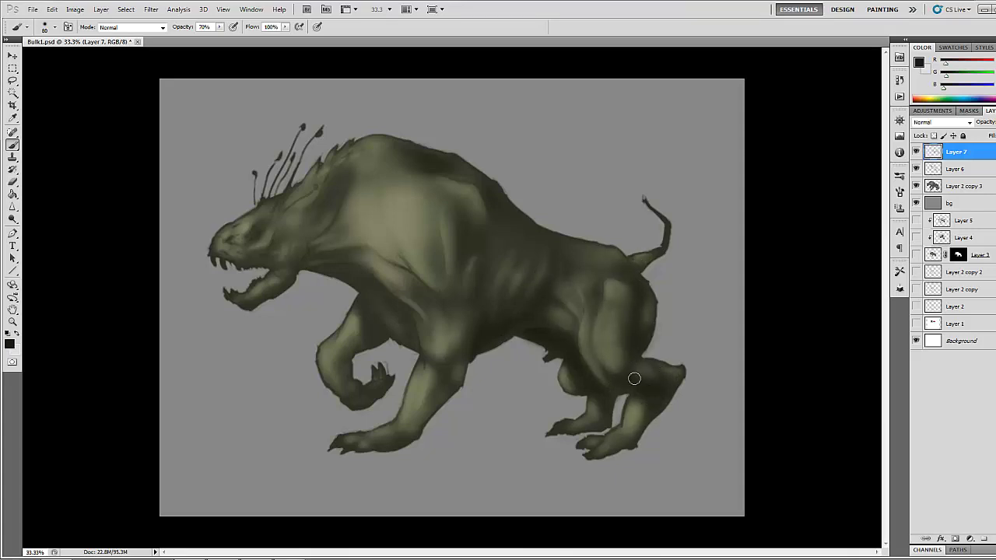
# Step: Darken the cheek below the eye, the neck folds and the chest behind the raised foreleg with an 80 px brush
pyautogui.moveTo(246, 238)
pyautogui.mouseDown()
pyautogui.moveTo(268, 221)
pyautogui.moveTo(271, 249)
pyautogui.mouseUp()
pyautogui.moveTo(343, 204)
pyautogui.mouseDown()
pyautogui.moveTo(326, 236)
pyautogui.moveTo(345, 205)
pyautogui.moveTo(338, 245)
pyautogui.moveTo(369, 258)
pyautogui.mouseUp()
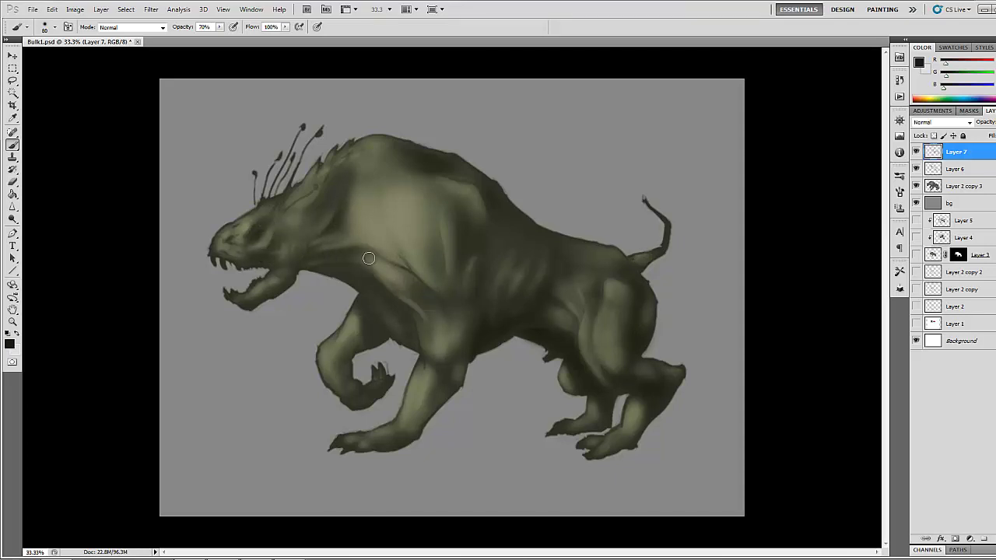
pyautogui.moveTo(380, 333)
pyautogui.mouseDown()
pyautogui.moveTo(378, 342)
pyautogui.moveTo(400, 341)
pyautogui.moveTo(397, 319)
pyautogui.mouseUp()
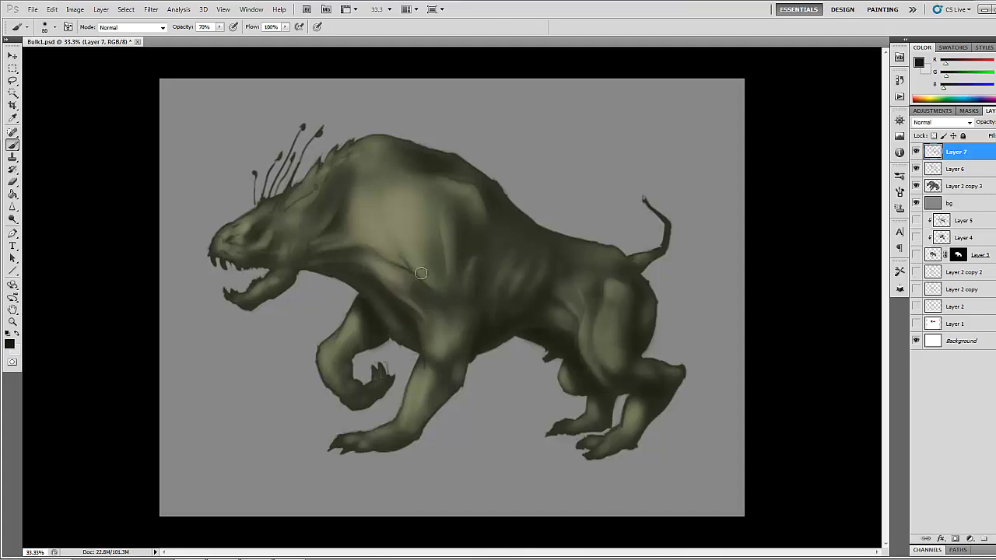
# Step: Enlarge the brush to 250 px, set up a 100 px eraser on Layer 7 and toggle that layer's visibility to check its shadows
pyautogui.press(']')
pyautogui.press(']')
pyautogui.press(']')
pyautogui.press(']')
pyautogui.press(']')
pyautogui.press(']')
pyautogui.press(']')
pyautogui.hotkey('alt', '[')
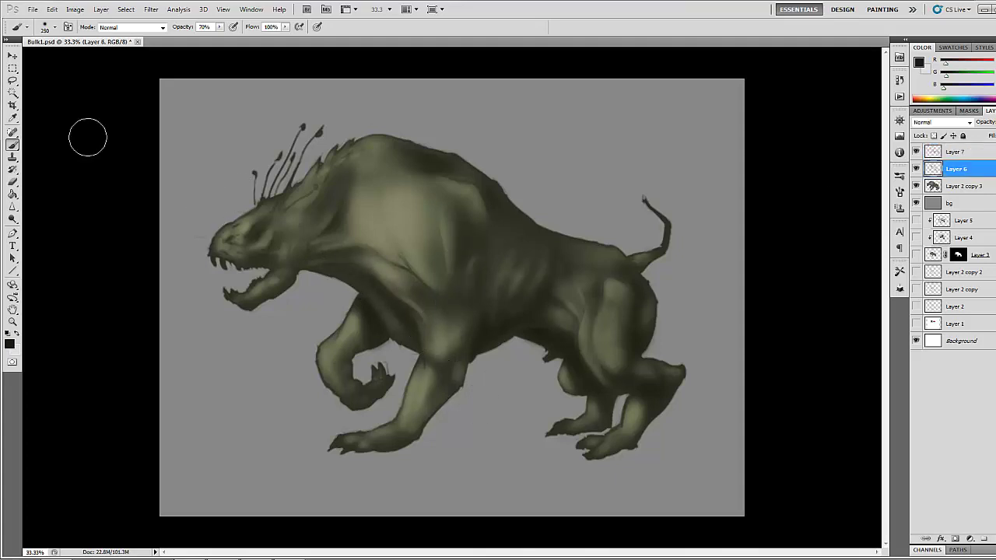
pyautogui.press('e')
pyautogui.hotkey('alt', ']')
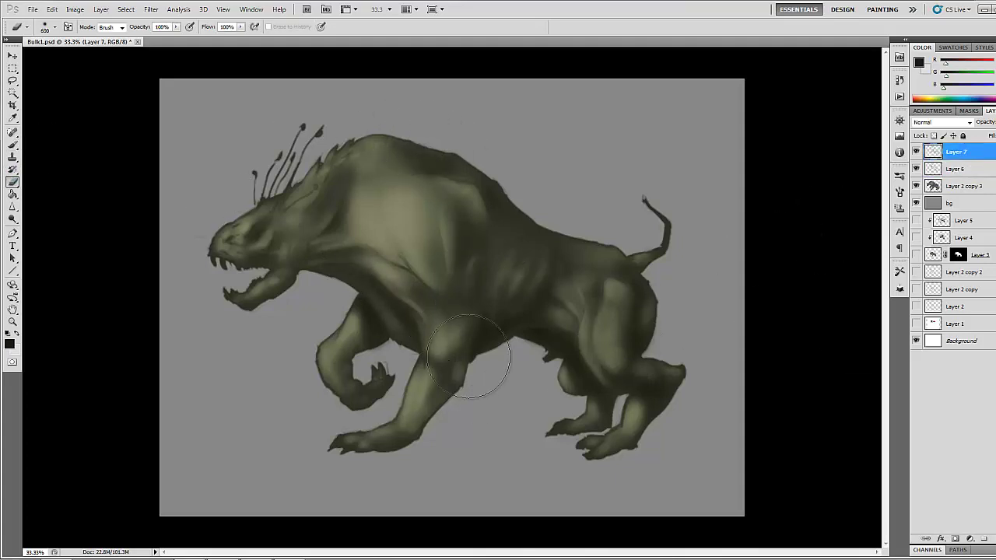
pyautogui.press('[')
pyautogui.press('[')
pyautogui.press('[')
pyautogui.press('[')
pyautogui.press('[')
pyautogui.press('[')
pyautogui.press('[')
pyautogui.press('[')
pyautogui.press('[')
pyautogui.moveTo(916, 152)
pyautogui.mouseDown()
pyautogui.moveTo(915, 183)
pyautogui.moveTo(915, 157)
pyautogui.mouseUp()
# Step: Duplicate Layer 6, set the copy's blend mode to Linear Dodge (Add) and adjust its opacity
pyautogui.rightClick(984, 170)
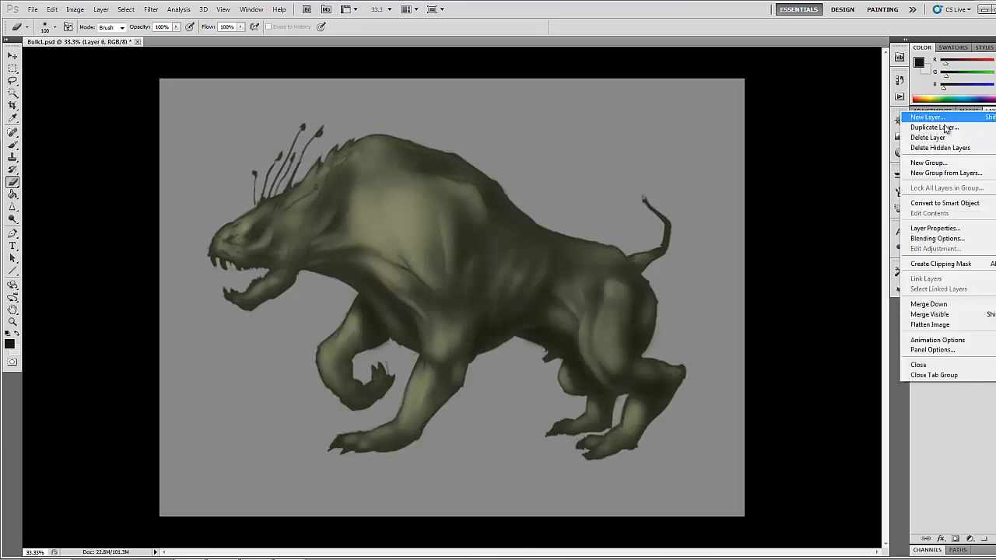
pyautogui.click(911, 64)
pyautogui.click(600, 171)
pyautogui.click(951, 125)
pyautogui.click(926, 261)
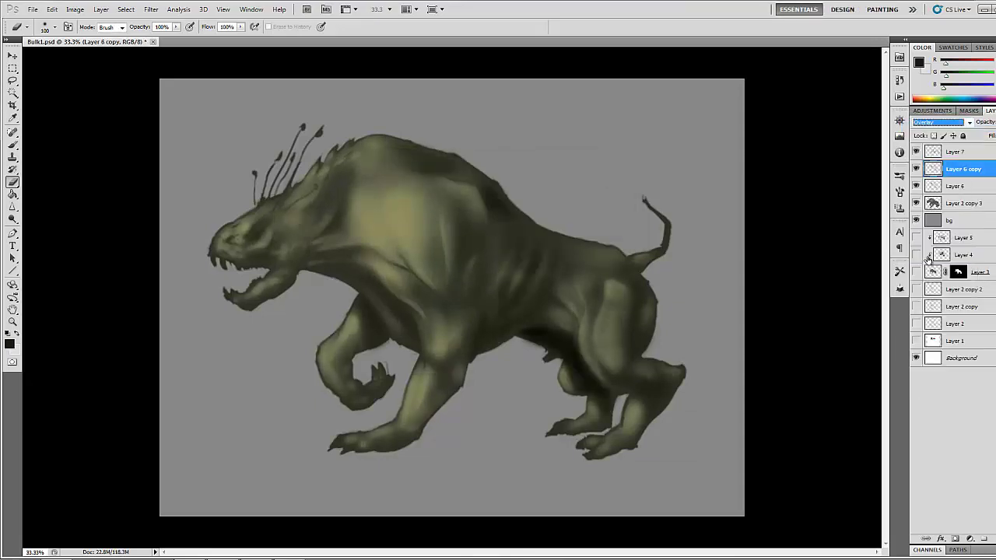
pyautogui.click(927, 123)
pyautogui.click(927, 270)
pyautogui.click(938, 125)
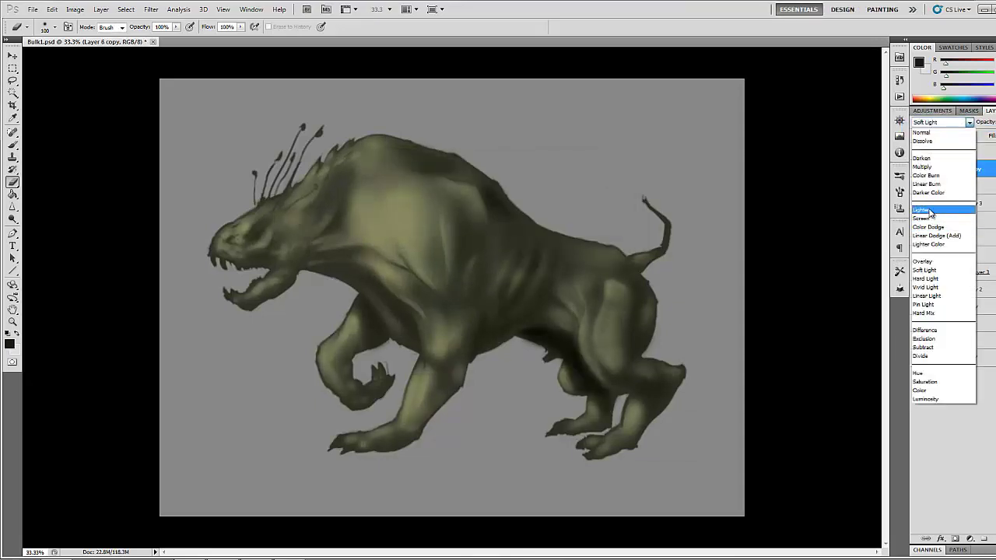
pyautogui.click(933, 212)
pyautogui.click(970, 123)
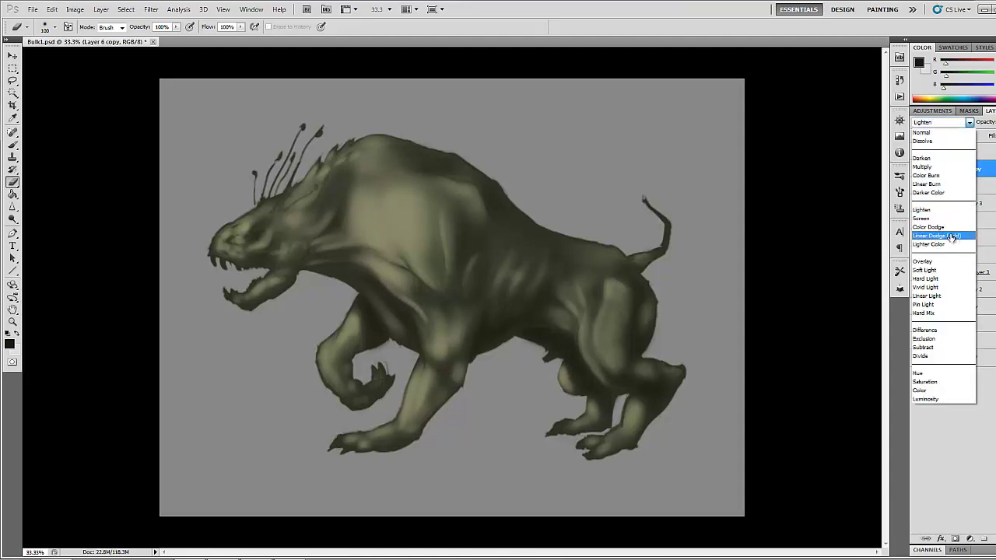
pyautogui.click(951, 232)
pyautogui.moveTo(986, 137); pyautogui.dragTo(993, 137)
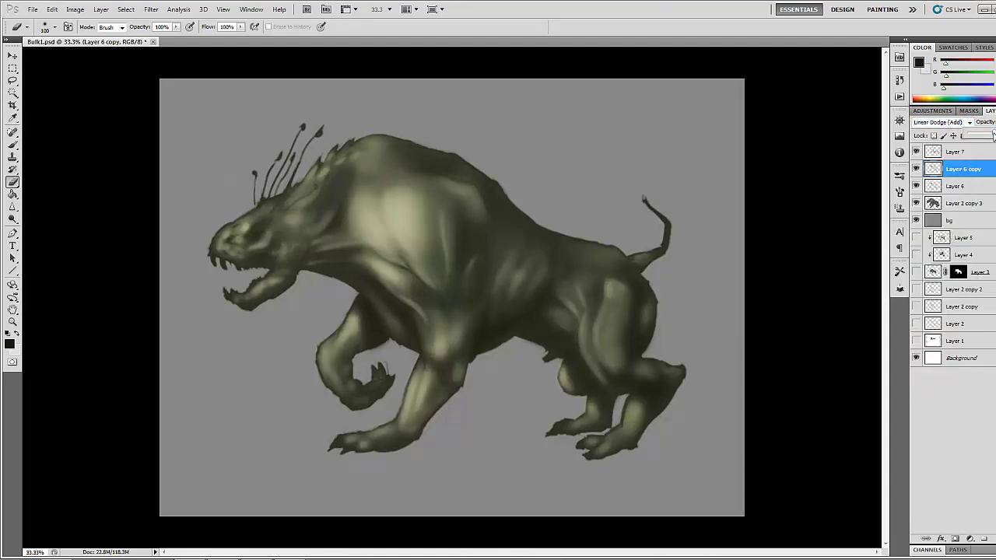
# Step: Apply a Gaussian Blur with a 13.0-pixel radius to the Layer 6 copy and check Layer 7's visibility
pyautogui.click(151, 8)
pyautogui.moveTo(173, 104)
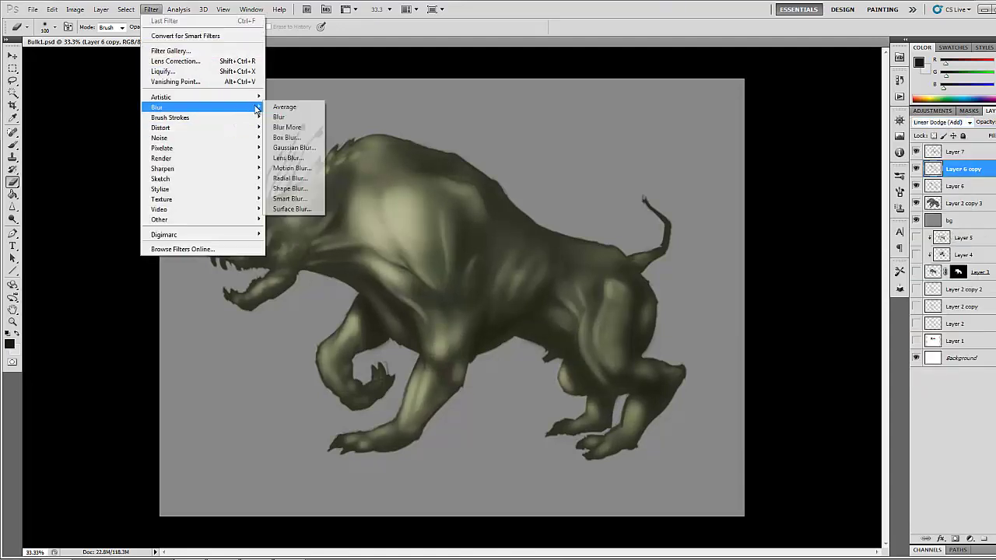
pyautogui.click(280, 146)
pyautogui.click(784, 205)
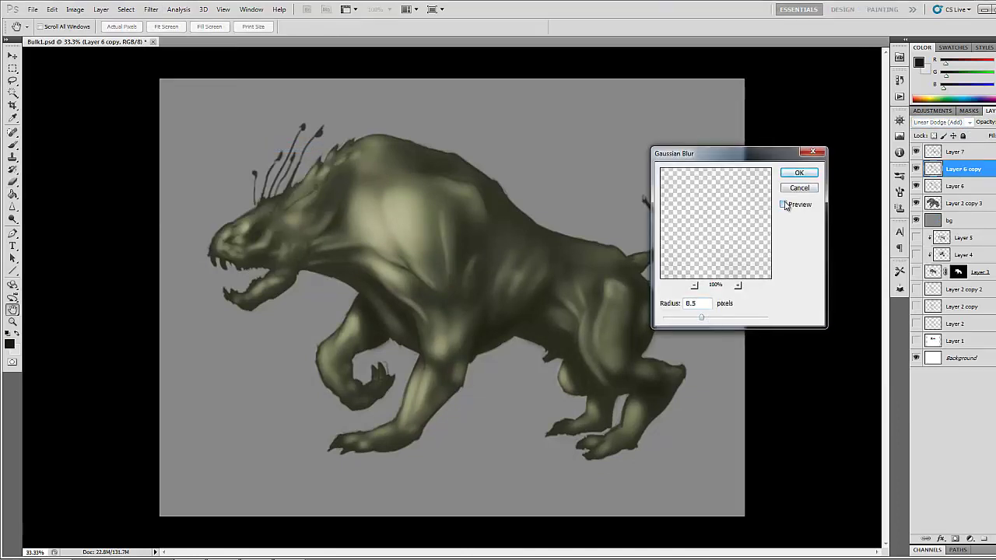
pyautogui.click(722, 318)
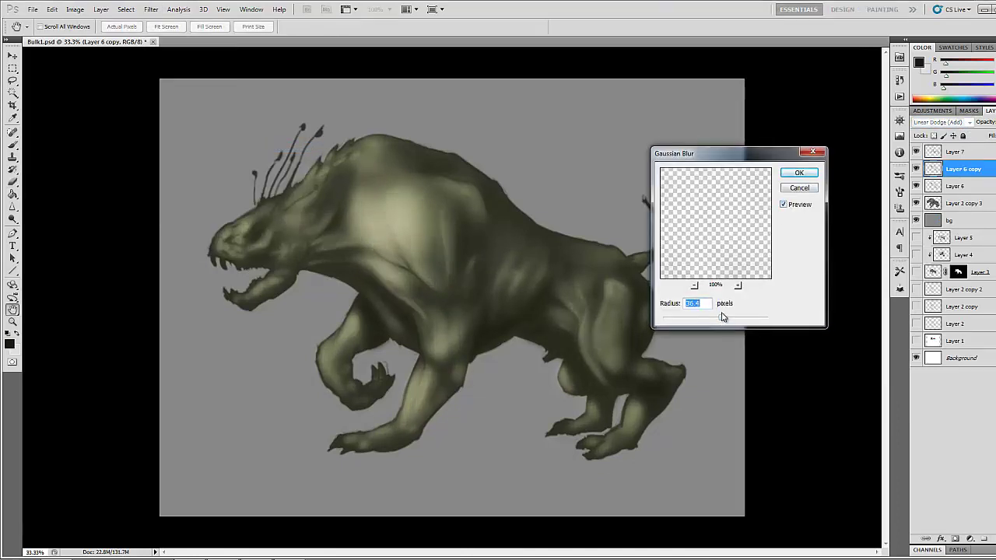
pyautogui.click(783, 205)
pyautogui.click(784, 205)
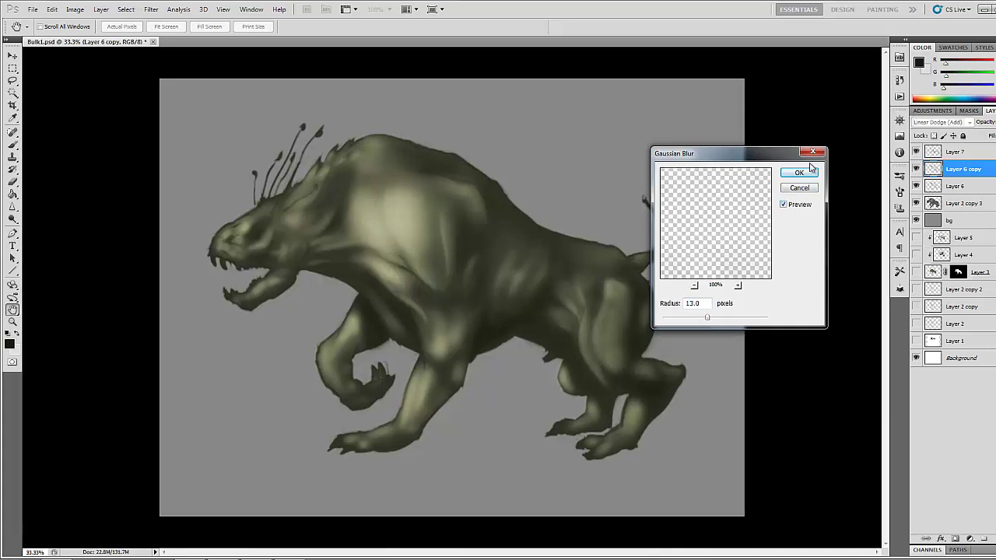
pyautogui.click(802, 172)
pyautogui.click(923, 152)
pyautogui.click(916, 151)
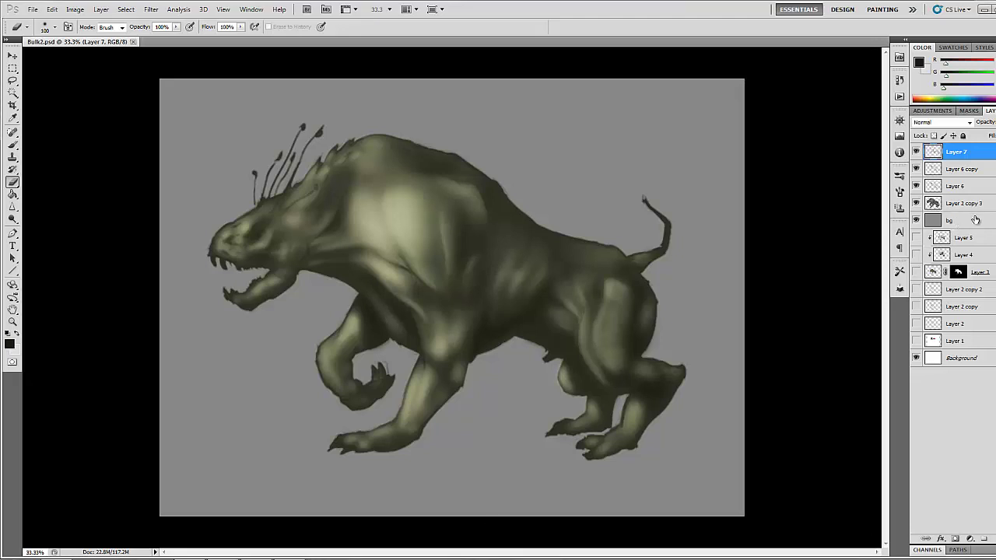
# Step: Add a new layer directly above bg and paint a wide dark ground shadow beneath the creature with a 700 px brush
pyautogui.click(976, 220)
pyautogui.click(995, 538)
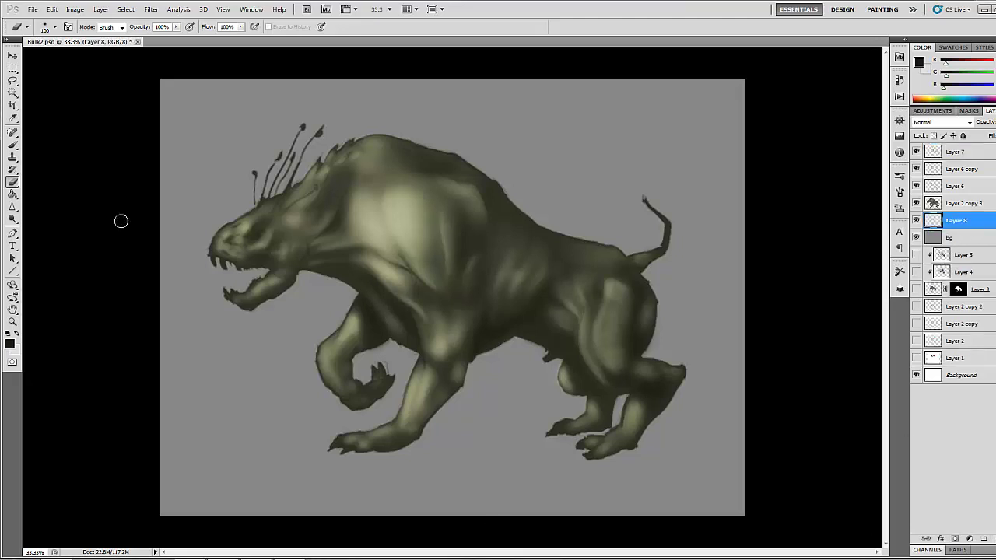
pyautogui.click(12, 146)
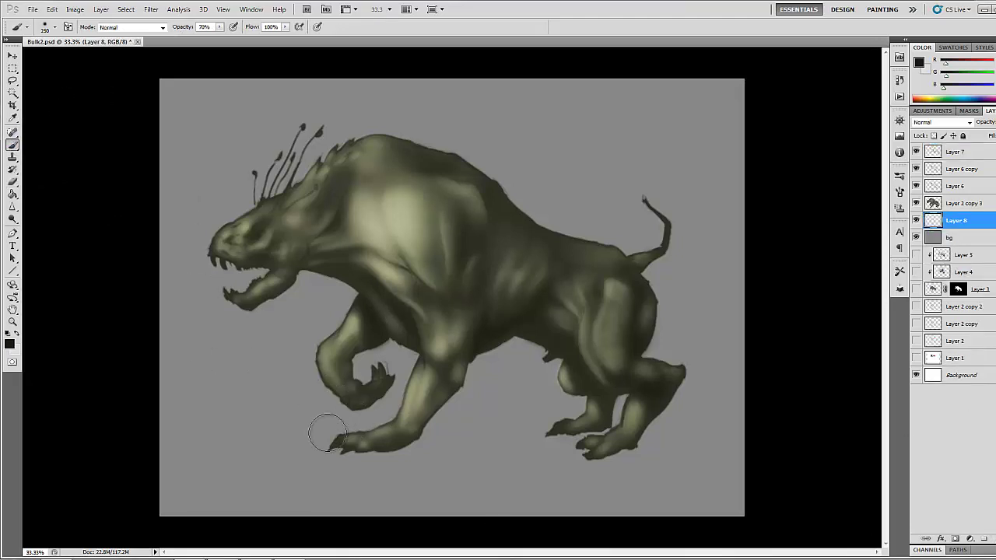
pyautogui.press(']')
pyautogui.press(']')
pyautogui.press(']')
pyautogui.moveTo(283, 454)
pyautogui.mouseDown()
pyautogui.moveTo(318, 436)
pyautogui.moveTo(492, 441)
pyautogui.moveTo(341, 445)
pyautogui.moveTo(727, 441)
pyautogui.moveTo(411, 444)
pyautogui.moveTo(680, 460)
pyautogui.moveTo(232, 445)
pyautogui.moveTo(620, 463)
pyautogui.mouseUp()
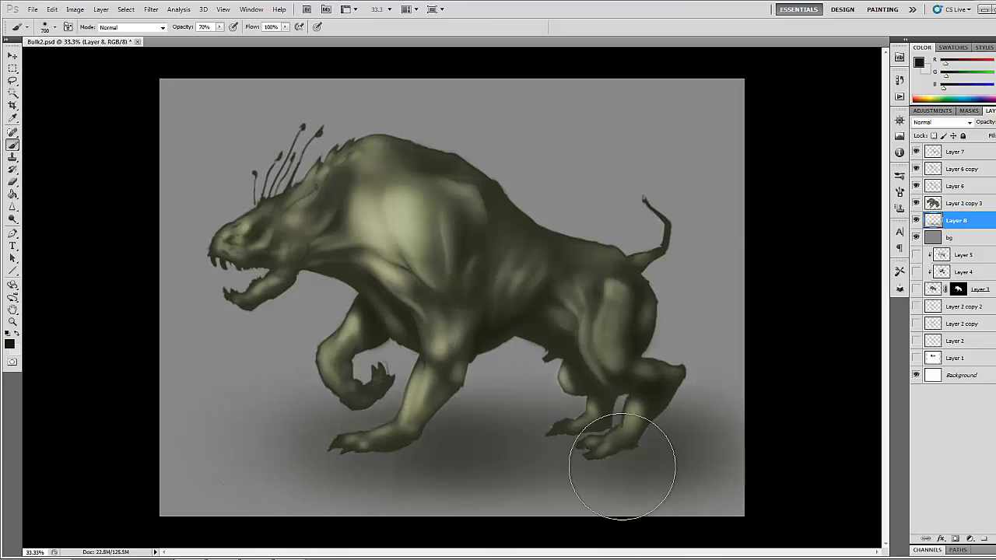
# Step: Deepen the ground shadow around the hind feet and between the legs with 250 px and 400 px brushes
pyautogui.press('[')
pyautogui.press('[')
pyautogui.press('[')
pyautogui.press('[')
pyautogui.press('[')
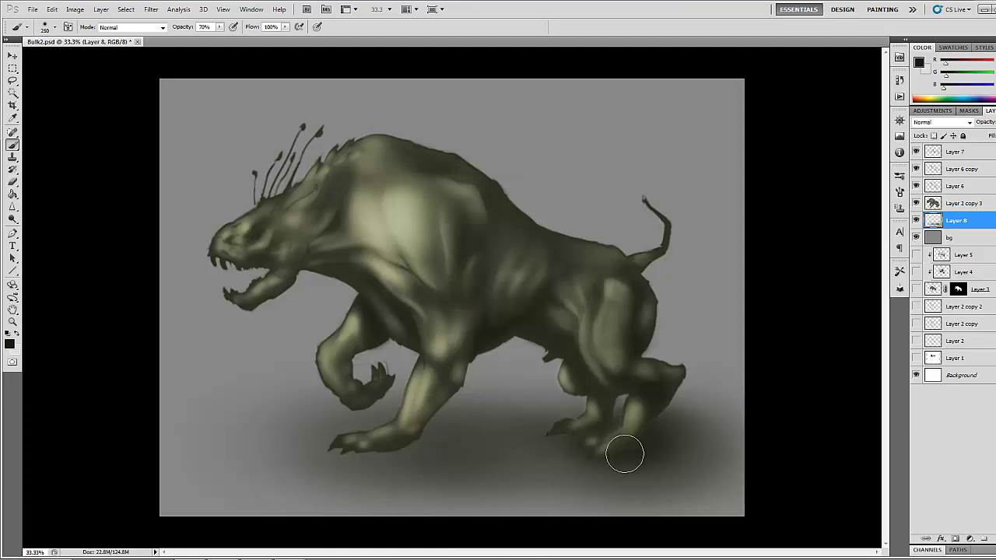
pyautogui.press(']')
pyautogui.press(']')
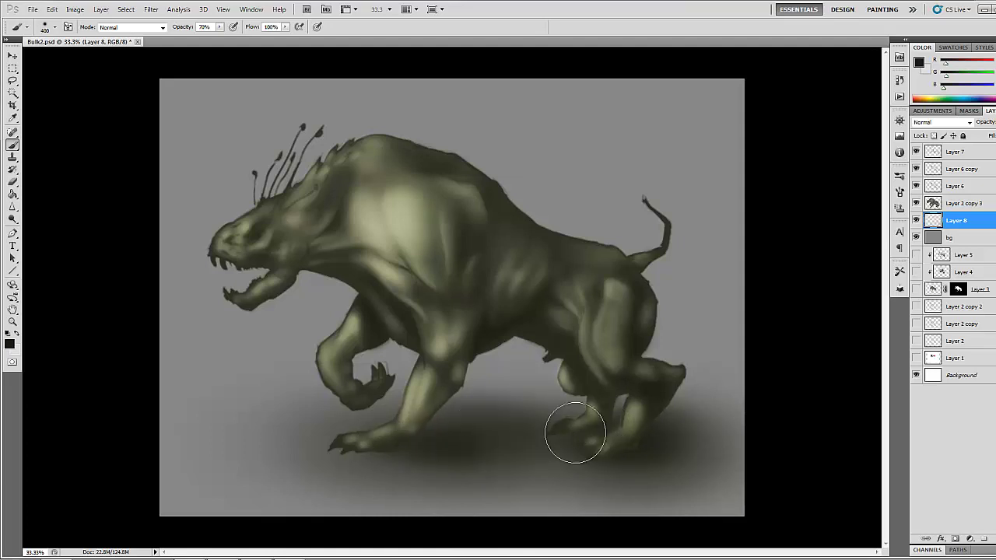
# Step: Pick the pale green c8d4a5 and paint a soft glow behind the head and above the back with a 1000 to 1100 px brush
pyautogui.click(8, 343)
pyautogui.click(575, 213)
pyautogui.press('Return')
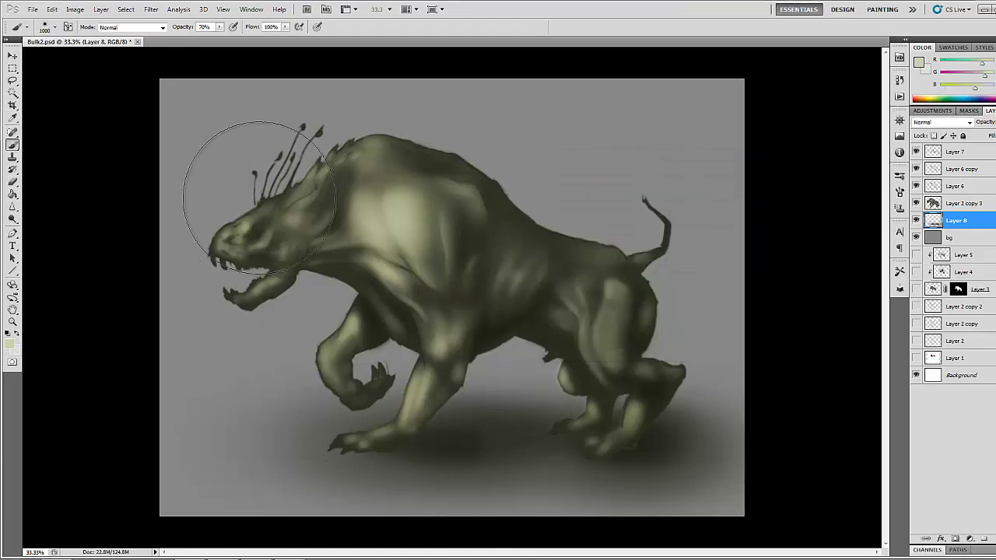
pyautogui.moveTo(236, 197)
pyautogui.mouseDown()
pyautogui.moveTo(229, 269)
pyautogui.moveTo(272, 186)
pyautogui.moveTo(194, 95)
pyautogui.moveTo(451, 171)
pyautogui.moveTo(489, 197)
pyautogui.moveTo(316, 148)
pyautogui.moveTo(486, 200)
pyautogui.moveTo(474, 187)
pyautogui.moveTo(246, 154)
pyautogui.moveTo(230, 187)
pyautogui.moveTo(315, 148)
pyautogui.moveTo(205, 165)
pyautogui.moveTo(177, 261)
pyautogui.moveTo(311, 282)
pyautogui.moveTo(315, 328)
pyautogui.mouseUp()
pyautogui.moveTo(578, 178); pyautogui.dragTo(582, 169)
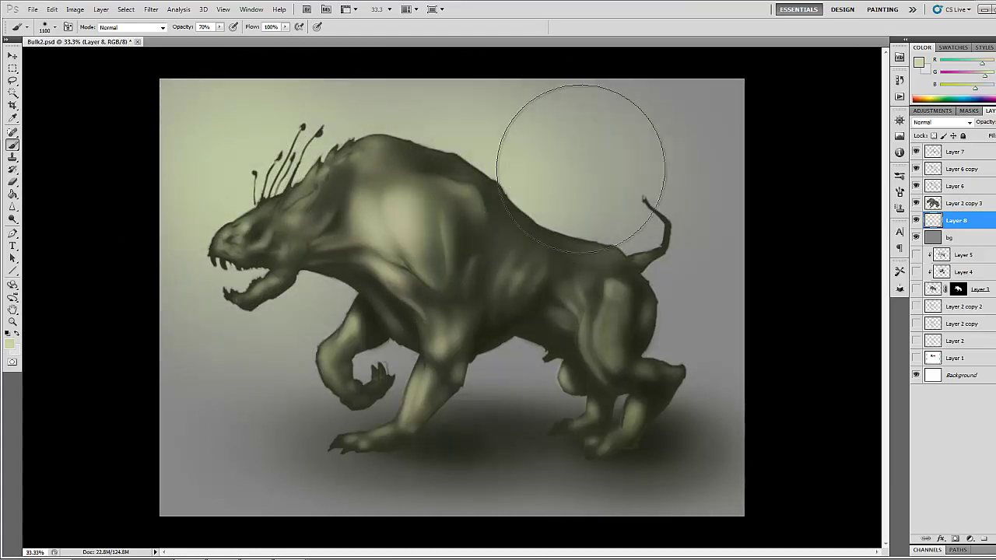
# Step: Add a layer above the glow and draw a reversed dark green radial gradient from the shoulder toward the canvas's lower right corner
pyautogui.click(984, 538)
pyautogui.click(10, 345)
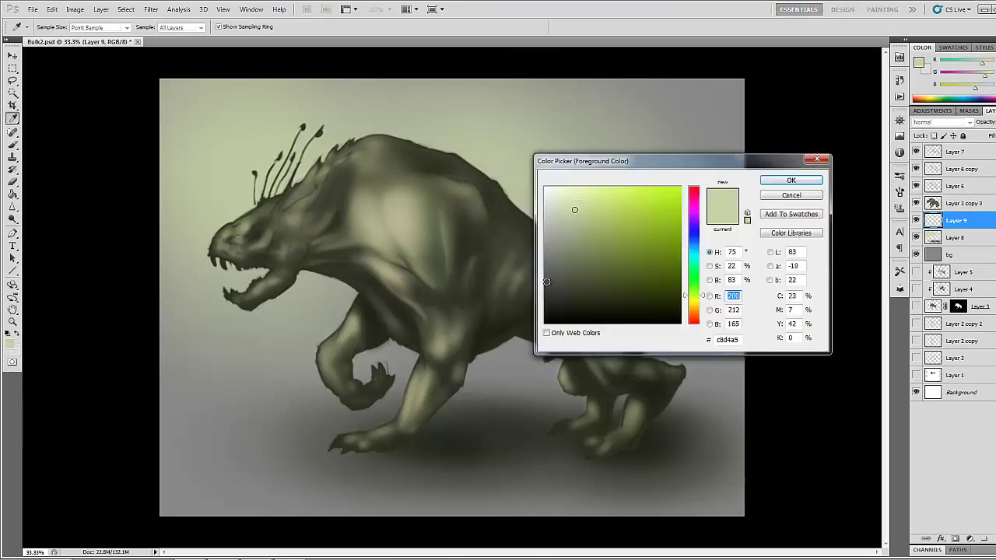
pyautogui.click(630, 304)
pyautogui.click(791, 180)
pyautogui.click(13, 194)
pyautogui.click(39, 190)
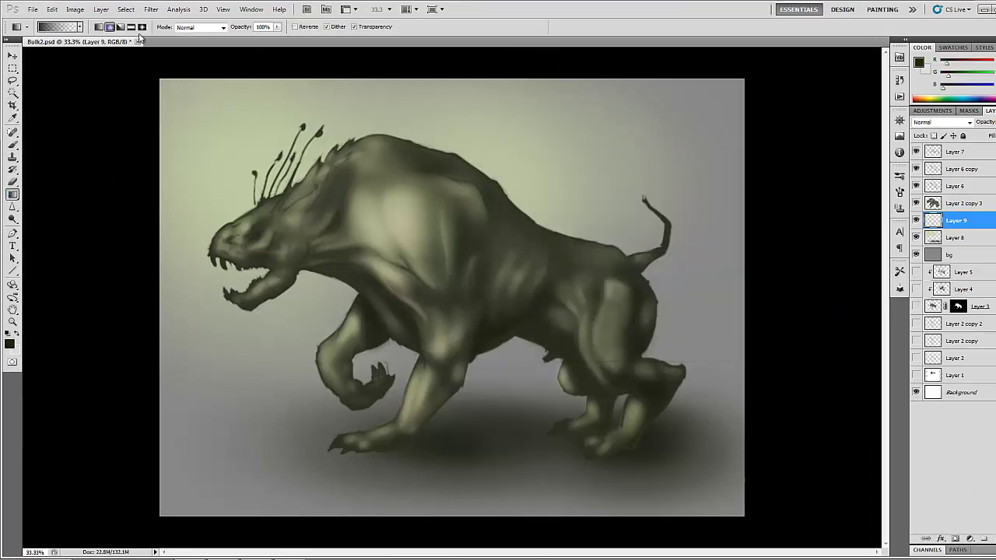
pyautogui.moveTo(312, 210)
pyautogui.mouseDown()
pyautogui.moveTo(739, 509)
pyautogui.moveTo(726, 461)
pyautogui.mouseUp()
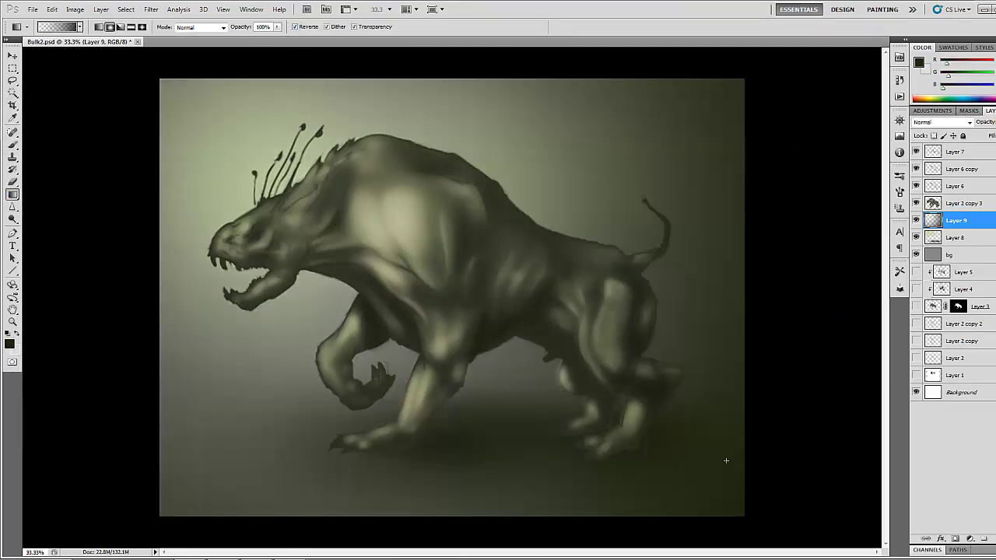
# Step: Try different blend modes on the gradient layer and set it to Overlay
pyautogui.click(950, 123)
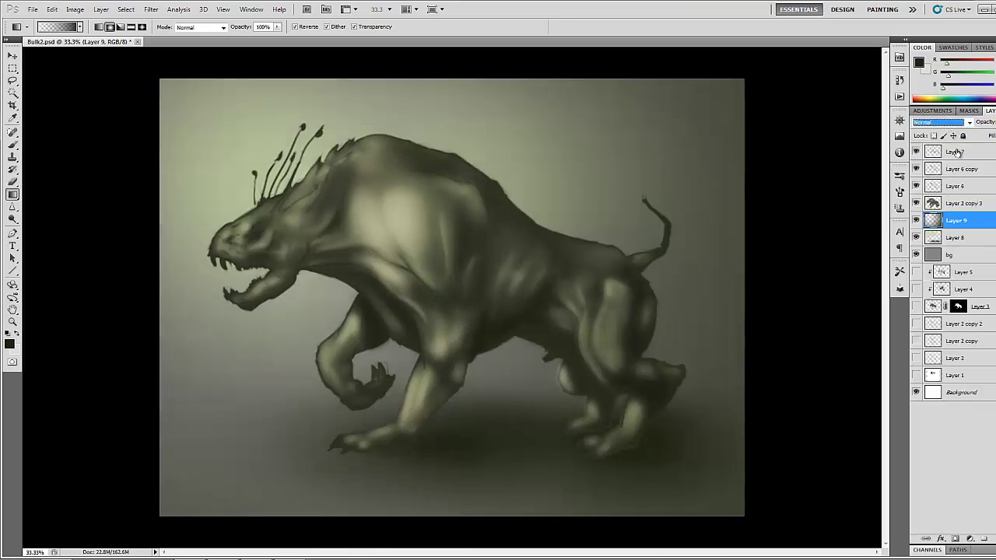
pyautogui.press('Down')
pyautogui.press('Down')
pyautogui.press('Down')
pyautogui.press('Down')
pyautogui.press('Down')
pyautogui.press('Down')
pyautogui.press('Down')
pyautogui.press('Down')
pyautogui.press('Down')
pyautogui.press('Down')
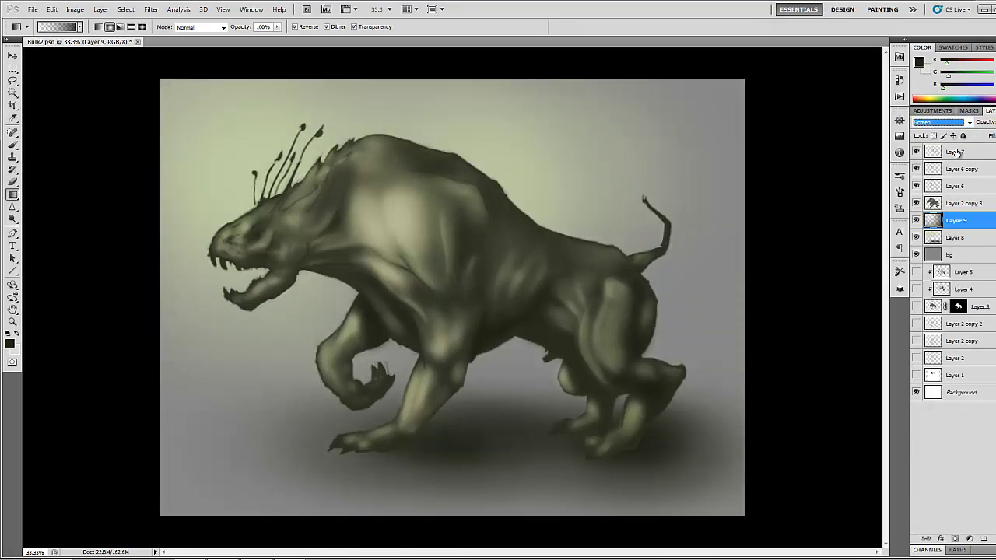
pyautogui.press('Down')
pyautogui.press('Down')
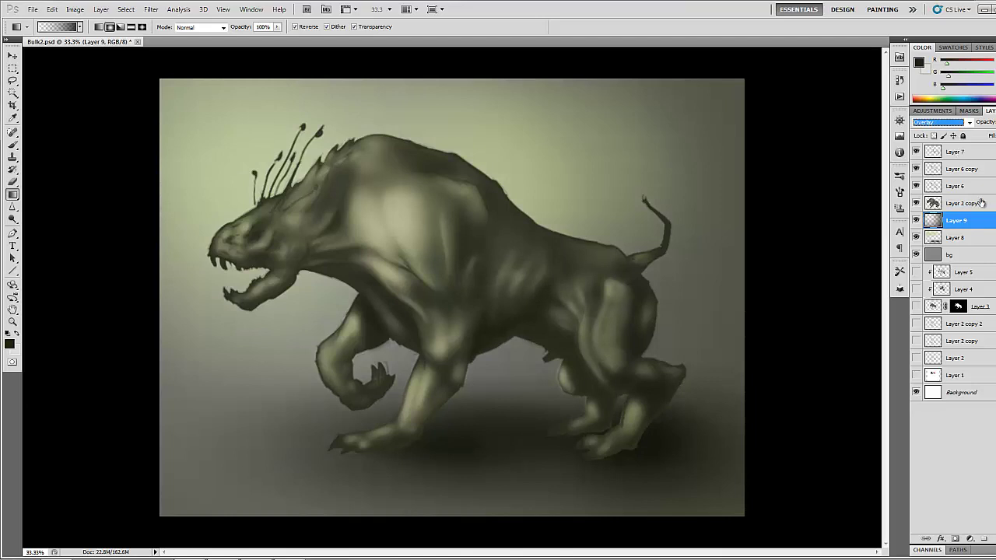
# Step: Add a new layer on top of the stack and name it "details"
pyautogui.click(962, 154)
pyautogui.click(994, 538)
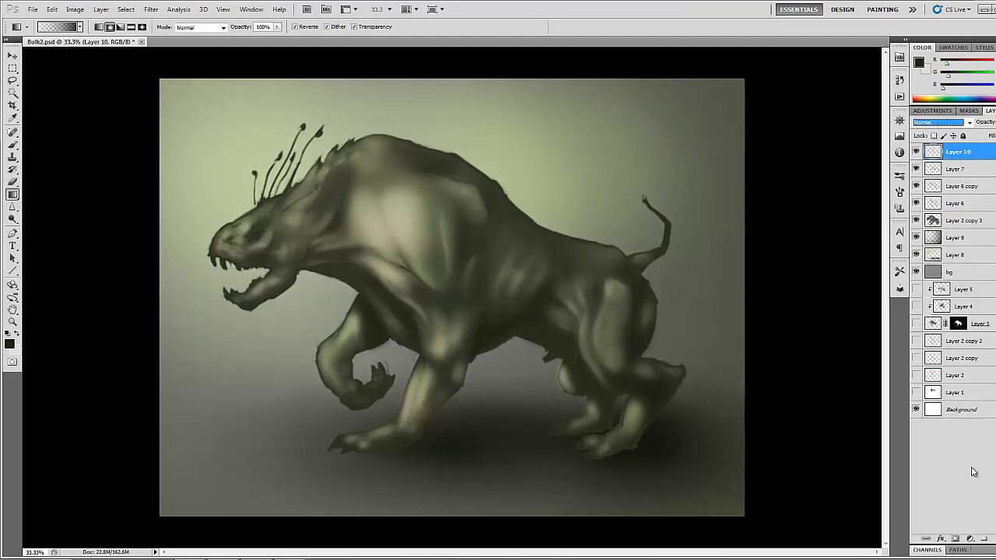
pyautogui.doubleClick(956, 153)
pyautogui.press('Return')
# Step: Set the brush to 100 px with 74% hardness and 31% spacing
pyautogui.press('b')
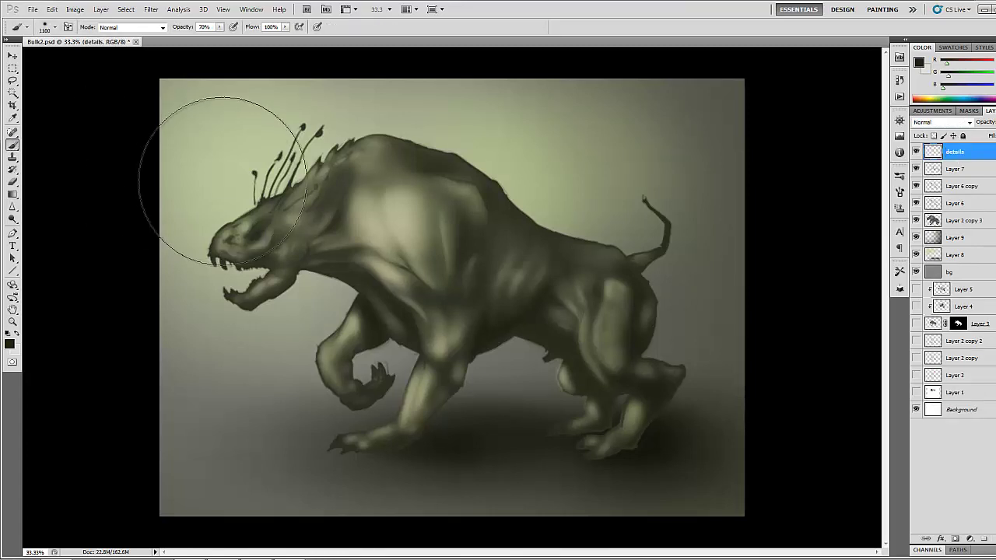
pyautogui.press('[')
pyautogui.press('[')
pyautogui.press('[')
pyautogui.press('[')
pyautogui.click(55, 29)
pyautogui.moveTo(31, 79); pyautogui.dragTo(88, 80)
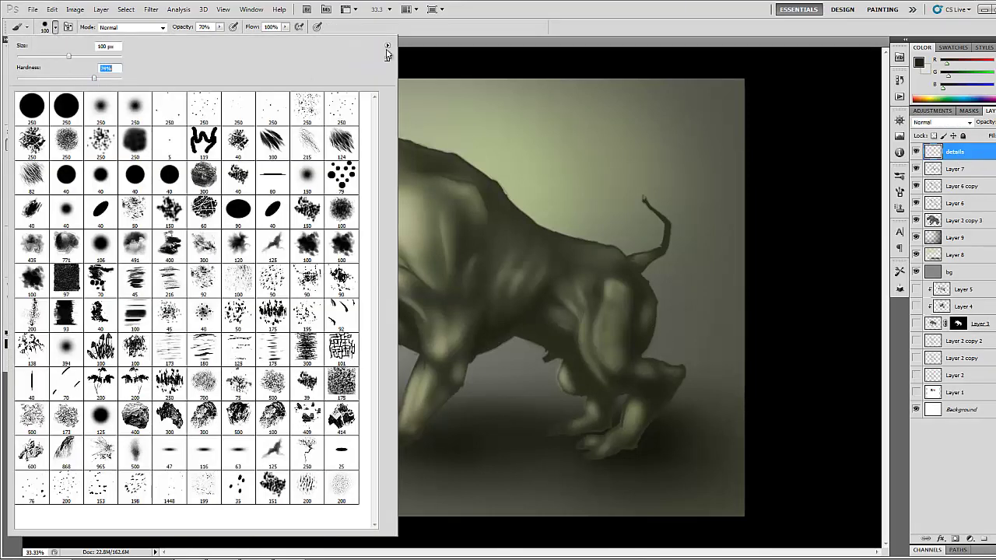
pyautogui.click(448, 28)
pyautogui.click(899, 192)
pyautogui.click(784, 334)
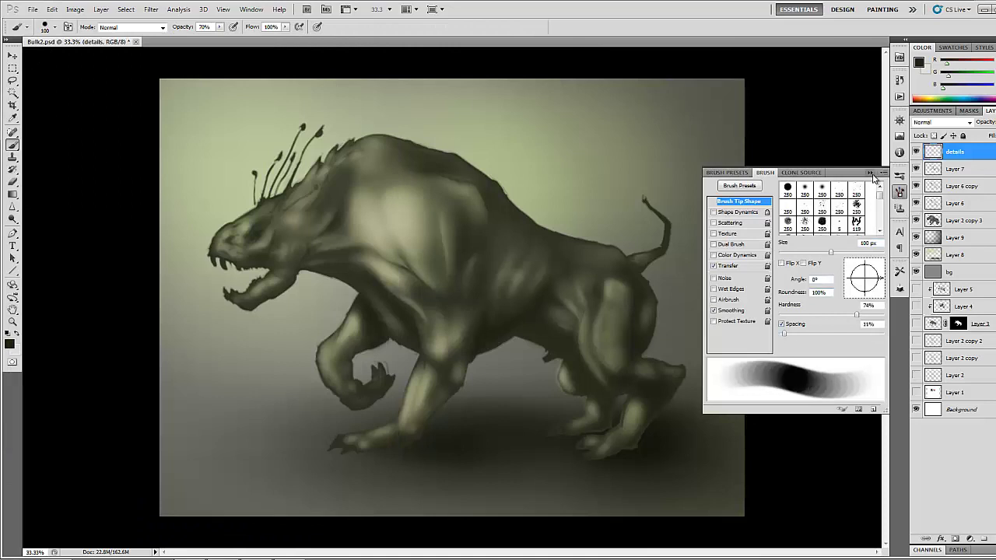
pyautogui.click(871, 173)
# Step: Paint crisp pale highlights around the eye, brow and cheek of the head with a small brush
pyautogui.click(12, 322)
pyautogui.moveTo(146, 227)
pyautogui.mouseDown()
pyautogui.moveTo(179, 210)
pyautogui.moveTo(355, 214)
pyautogui.mouseUp()
pyautogui.press('b')
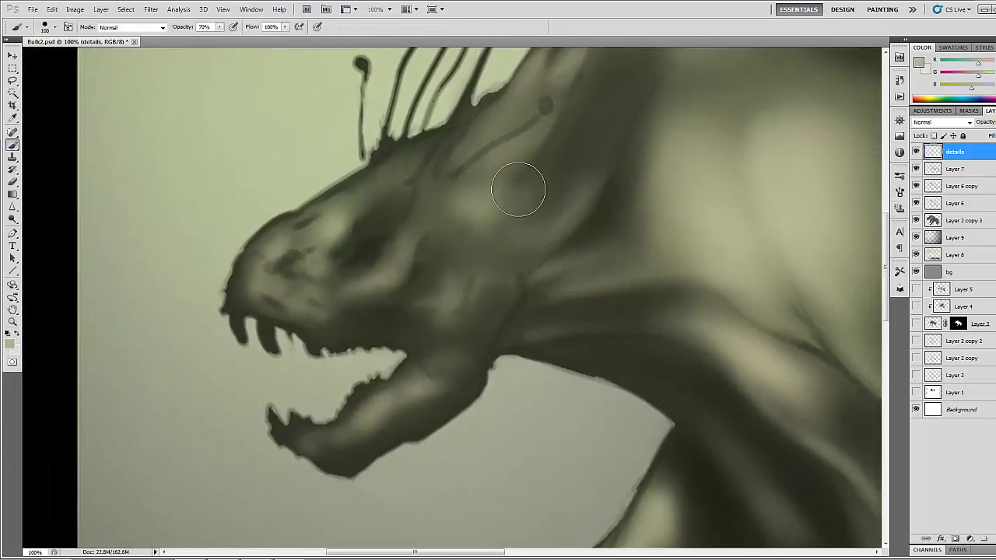
pyautogui.press('[')
pyautogui.press('[')
pyautogui.press('[')
pyautogui.press('[')
pyautogui.press('[')
pyautogui.press('[')
pyautogui.press('[')
pyautogui.press('[')
pyautogui.moveTo(335, 239)
pyautogui.mouseDown()
pyautogui.moveTo(345, 217)
pyautogui.moveTo(329, 231)
pyautogui.moveTo(382, 250)
pyautogui.moveTo(367, 267)
pyautogui.moveTo(396, 249)
pyautogui.moveTo(374, 275)
pyautogui.moveTo(405, 247)
pyautogui.moveTo(390, 271)
pyautogui.moveTo(433, 288)
pyautogui.moveTo(453, 277)
pyautogui.moveTo(450, 298)
pyautogui.moveTo(478, 294)
pyautogui.mouseUp()
# Step: Highlight the rear of the lower jaw with a 25 px brush and shade the jaw hinge using dark tones sampled nearby
pyautogui.press(']')
pyautogui.press(']')
pyautogui.press(']')
pyautogui.moveTo(409, 379)
pyautogui.mouseDown()
pyautogui.moveTo(440, 383)
pyautogui.moveTo(418, 377)
pyautogui.moveTo(402, 391)
pyautogui.moveTo(421, 362)
pyautogui.moveTo(452, 387)
pyautogui.moveTo(426, 366)
pyautogui.moveTo(465, 377)
pyautogui.mouseUp()
pyautogui.keyDown('alt'); pyautogui.click(423, 364); pyautogui.keyUp('alt')
pyautogui.keyDown('alt'); pyautogui.click(462, 360); pyautogui.keyUp('alt')
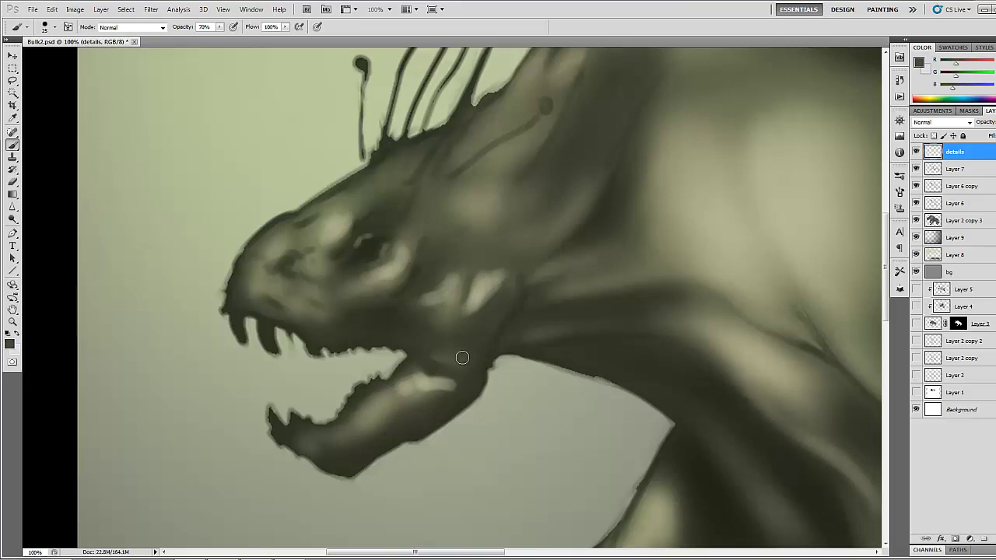
pyautogui.keyDown('alt'); pyautogui.click(433, 365); pyautogui.keyUp('alt')
pyautogui.keyDown('alt'); pyautogui.click(452, 358); pyautogui.keyUp('alt')
pyautogui.click(462, 355)
# Step: Refine and soften the cheek highlights behind the eye with mid and dark tones sampled from the surrounding skin
pyautogui.keyDown('alt'); pyautogui.click(448, 300); pyautogui.keyUp('alt')
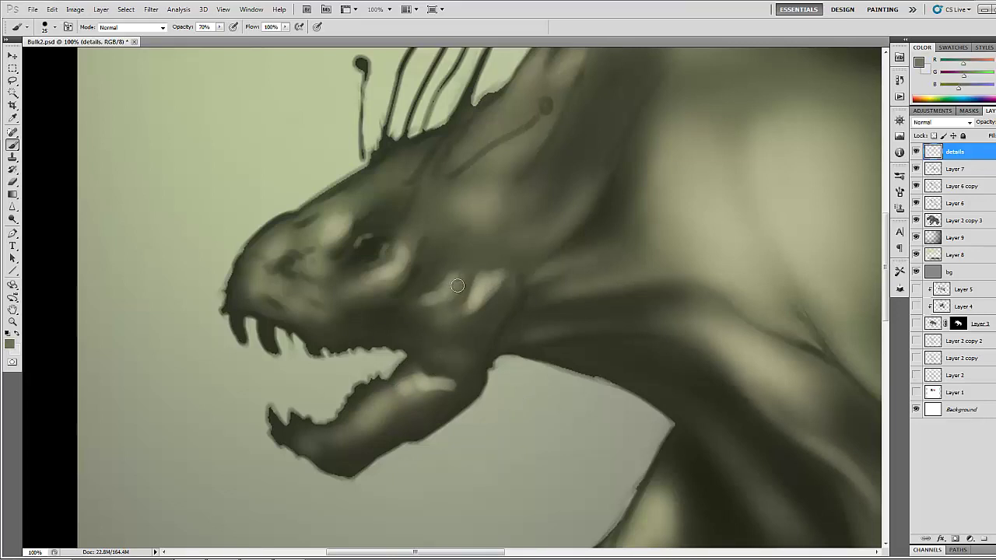
pyautogui.keyDown('alt'); pyautogui.click(514, 291); pyautogui.keyUp('alt')
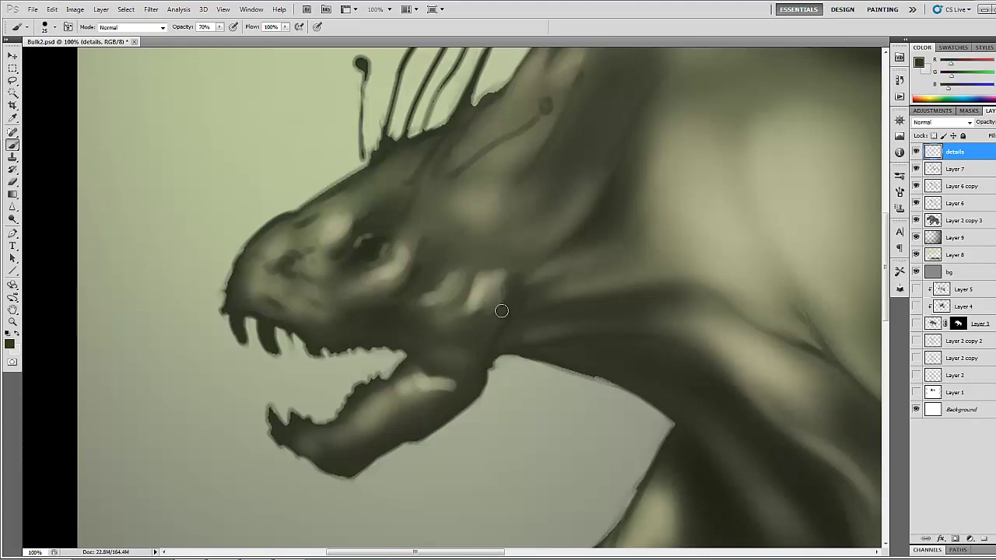
pyautogui.keyDown('alt'); pyautogui.click(501, 311); pyautogui.keyUp('alt')
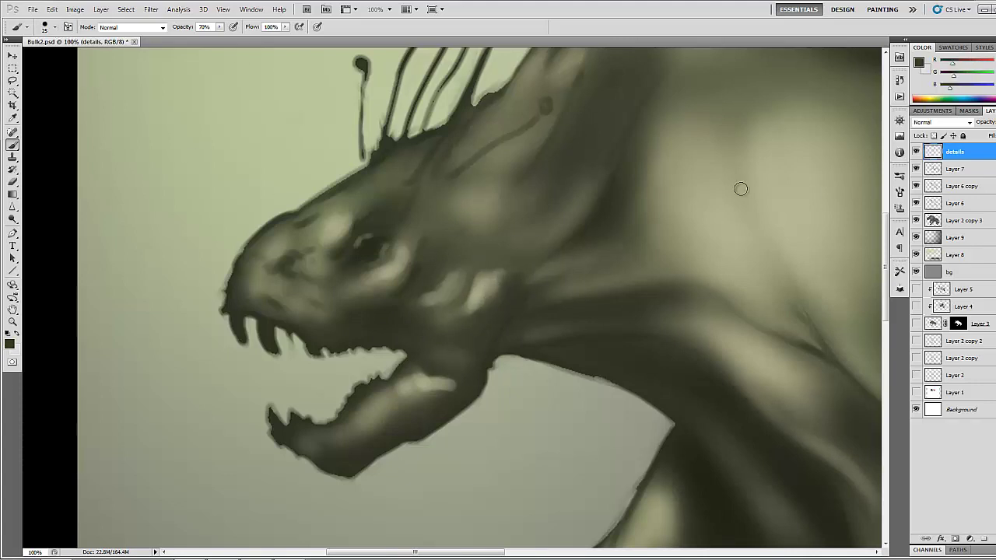
# Step: Review the brush's Transfer settings for opacity and flow jitter
pyautogui.click(899, 192)
pyautogui.click(730, 267)
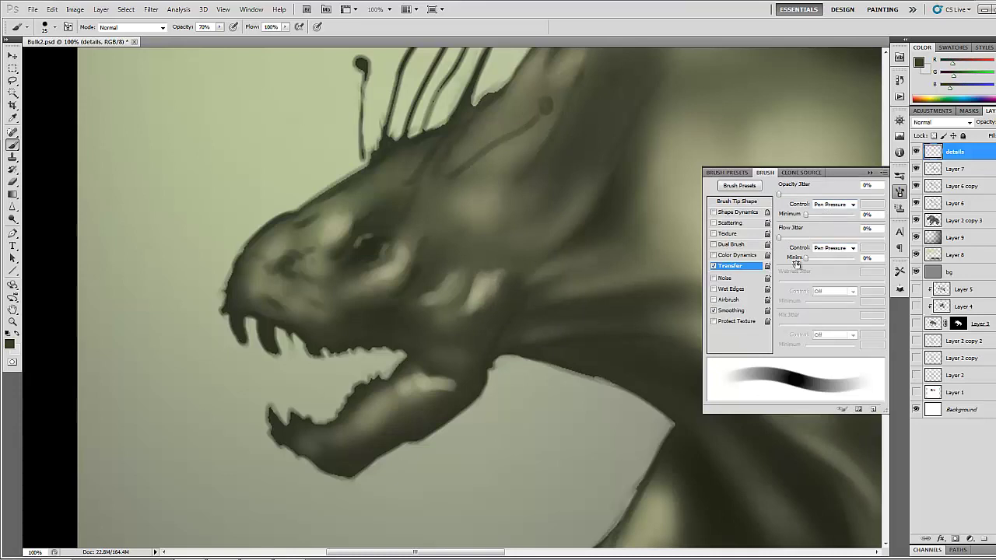
pyautogui.click(869, 175)
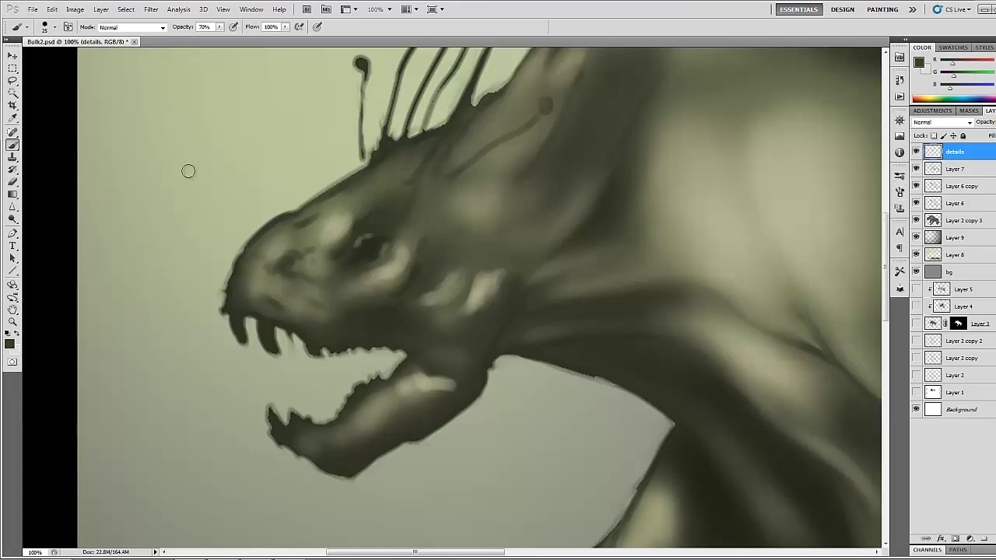
# Step: Define the pale bump in front of the eye and the dark patch beside it with tones sampled from nearby skin
pyautogui.keyDown('alt'); pyautogui.click(338, 228); pyautogui.keyUp('alt')
pyautogui.moveTo(299, 221)
pyautogui.mouseDown()
pyautogui.moveTo(321, 225)
pyautogui.moveTo(299, 243)
pyautogui.moveTo(320, 221)
pyautogui.moveTo(356, 228)
pyautogui.mouseUp()
pyautogui.keyDown('alt'); pyautogui.click(304, 237); pyautogui.keyUp('alt')
pyautogui.click(51, 28)
pyautogui.click(59, 82)
pyautogui.click(421, 29)
pyautogui.keyDown('alt'); pyautogui.click(364, 256); pyautogui.keyUp('alt')
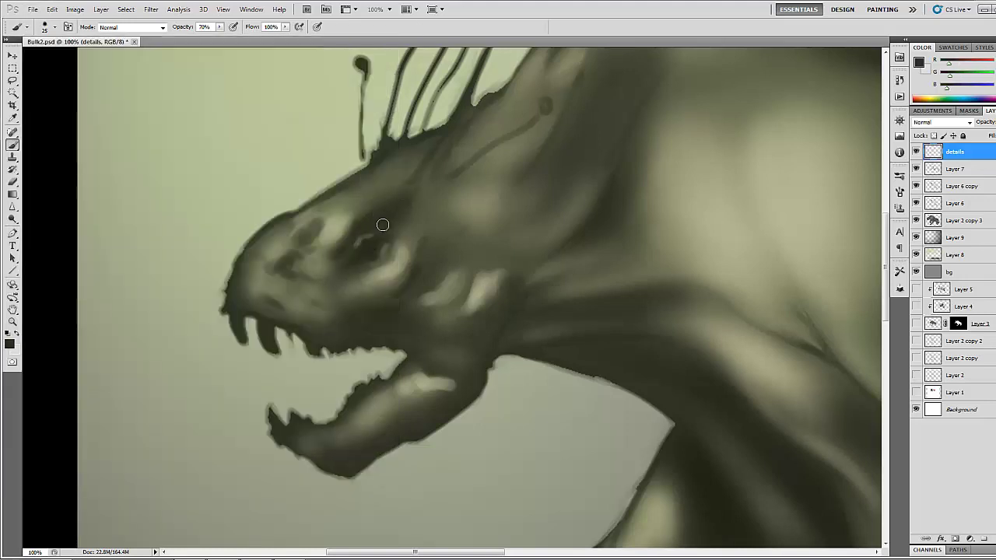
pyautogui.keyDown('alt'); pyautogui.click(383, 225); pyautogui.keyUp('alt')
# Step: Blend the highlight beneath and behind the eye into the cheek with mid and dark tones sampled nearby
pyautogui.keyDown('alt'); pyautogui.click(426, 247); pyautogui.keyUp('alt')
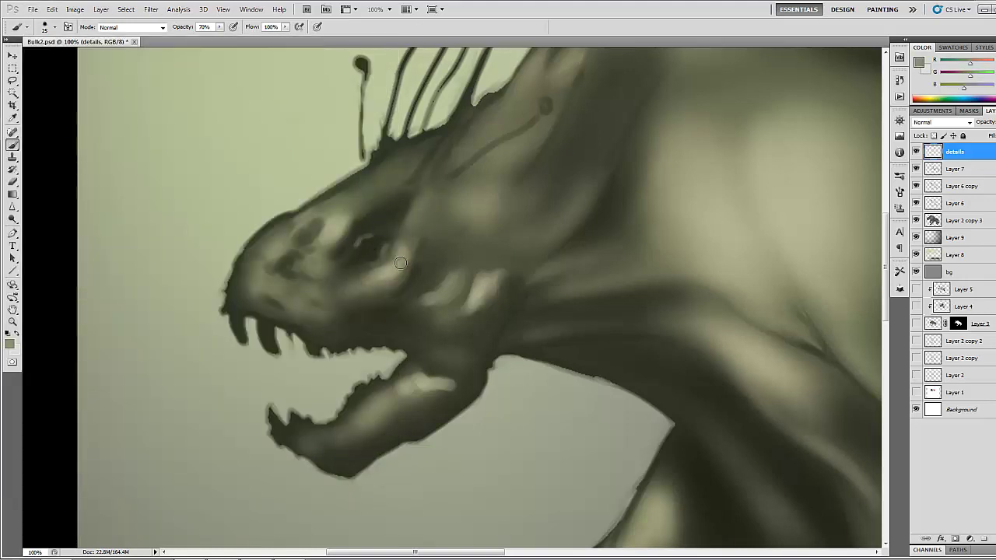
pyautogui.keyDown('alt'); pyautogui.click(389, 282); pyautogui.keyUp('alt')
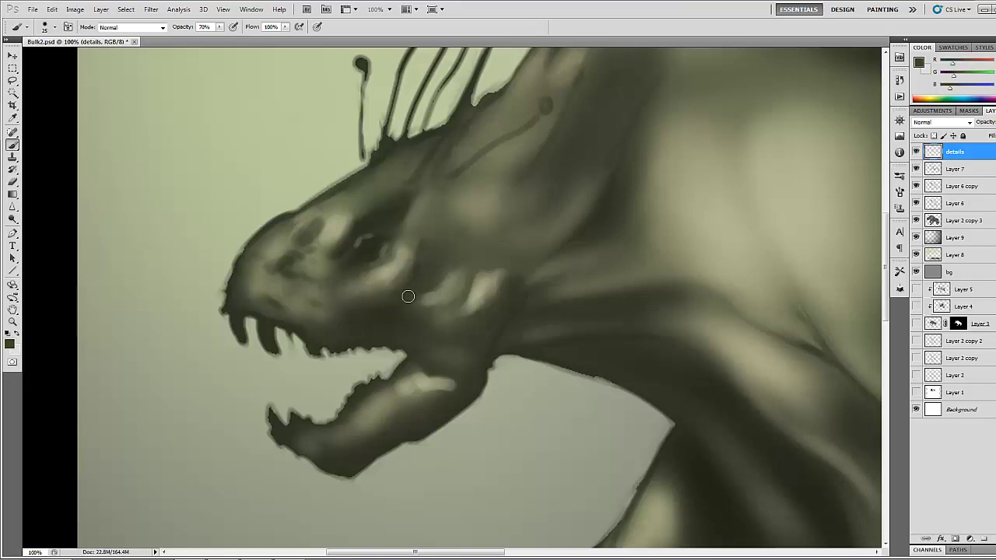
pyautogui.keyDown('alt'); pyautogui.click(447, 276); pyautogui.keyUp('alt')
pyautogui.keyDown('alt'); pyautogui.click(428, 266); pyautogui.keyUp('alt')
pyautogui.keyDown('alt'); pyautogui.click(407, 261); pyautogui.keyUp('alt')
pyautogui.keyDown('alt'); pyautogui.click(471, 259); pyautogui.keyUp('alt')
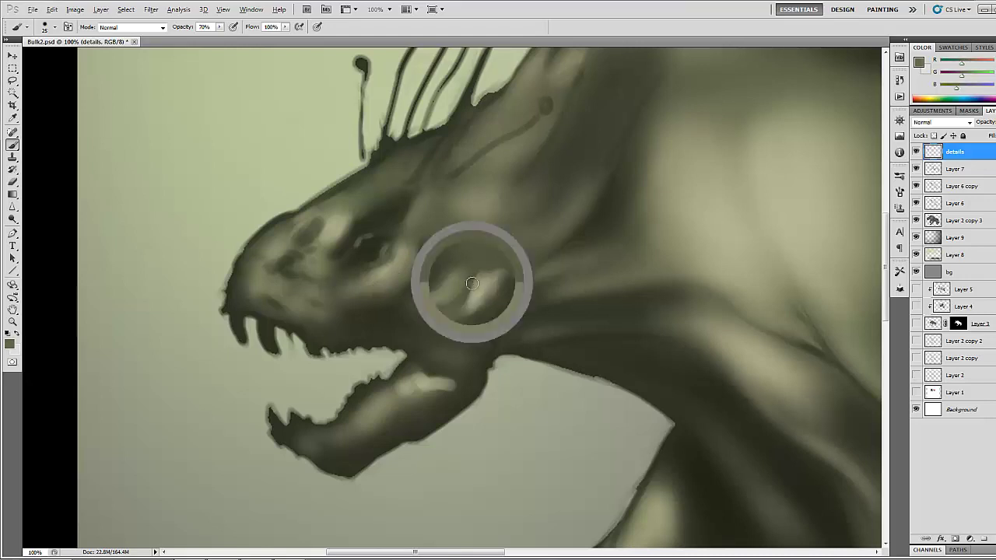
pyautogui.keyDown('alt'); pyautogui.click(445, 253); pyautogui.keyUp('alt')
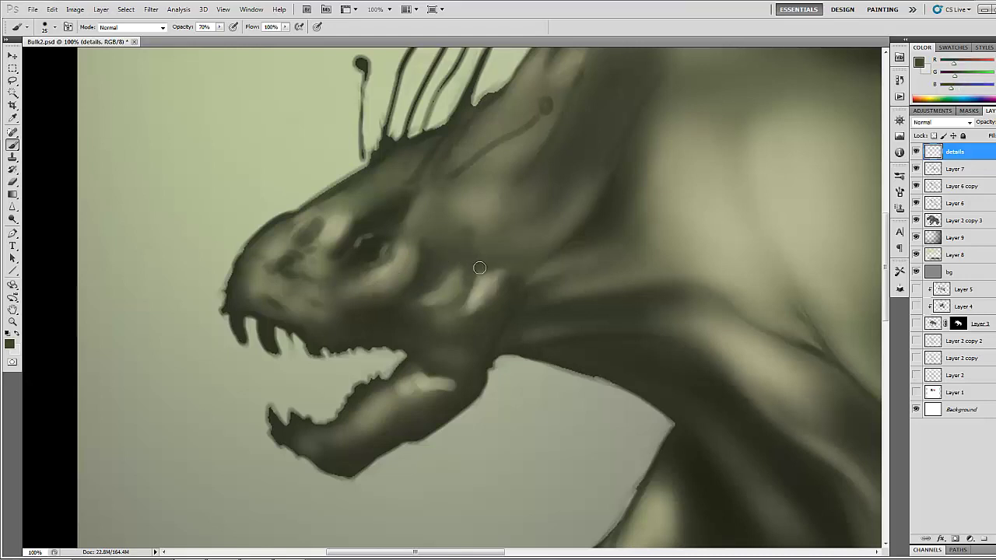
# Step: Tone down and narrow the rearmost cheek highlight using darker tones sampled from the jaw hinge area
pyautogui.keyDown('alt'); pyautogui.click(509, 278); pyautogui.keyUp('alt')
pyautogui.moveTo(504, 273)
pyautogui.mouseDown()
pyautogui.moveTo(489, 298)
pyautogui.moveTo(498, 285)
pyautogui.mouseUp()
pyautogui.keyDown('alt'); pyautogui.click(486, 310); pyautogui.keyUp('alt')
pyautogui.keyDown('alt'); pyautogui.click(474, 313); pyautogui.keyUp('alt')
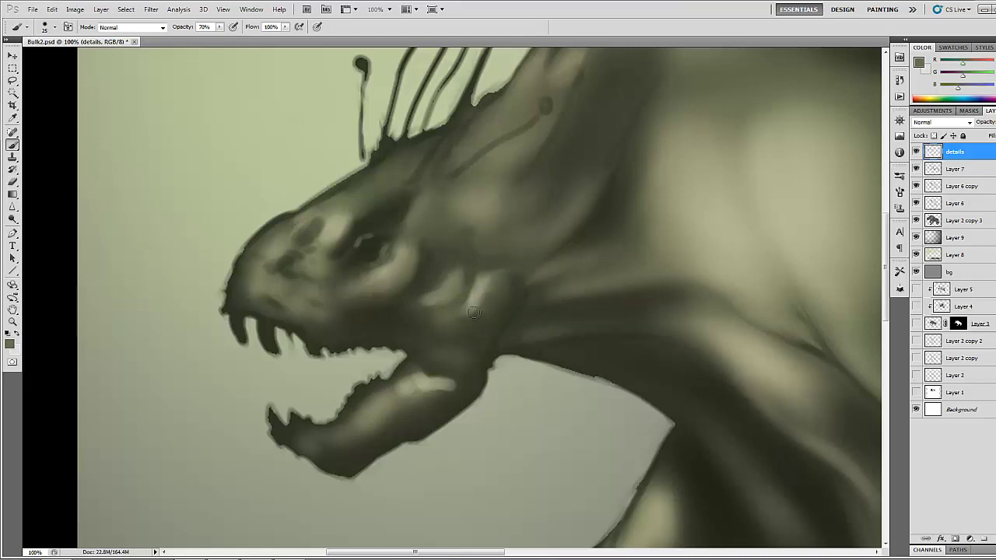
pyautogui.keyDown('alt'); pyautogui.click(517, 295); pyautogui.keyUp('alt')
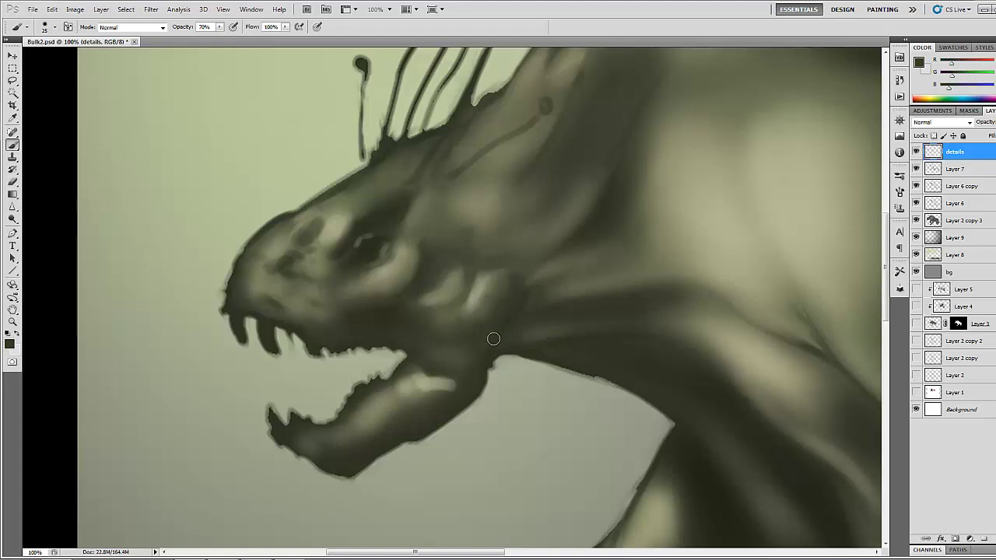
# Step: Refine the eye and its front corner with a 15 px brush and dark tones sampled around it
pyautogui.keyDown('alt'); pyautogui.click(368, 247); pyautogui.keyUp('alt')
pyautogui.keyDown('alt'); pyautogui.click(369, 242); pyautogui.keyUp('alt')
pyautogui.keyDown('alt'); pyautogui.click(358, 243); pyautogui.keyUp('alt')
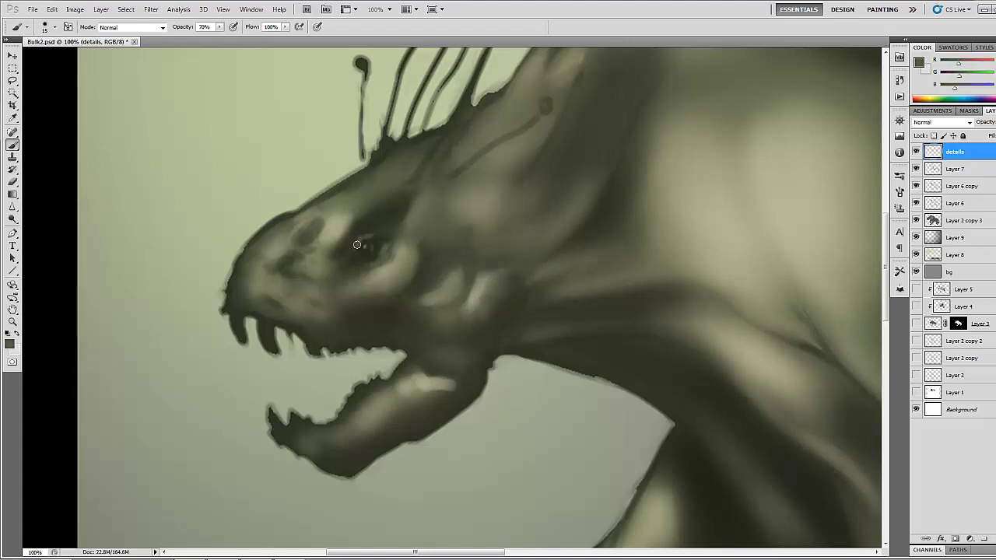
pyautogui.keyDown('alt'); pyautogui.click(355, 243); pyautogui.keyUp('alt')
pyautogui.moveTo(358, 242); pyautogui.dragTo(351, 248)
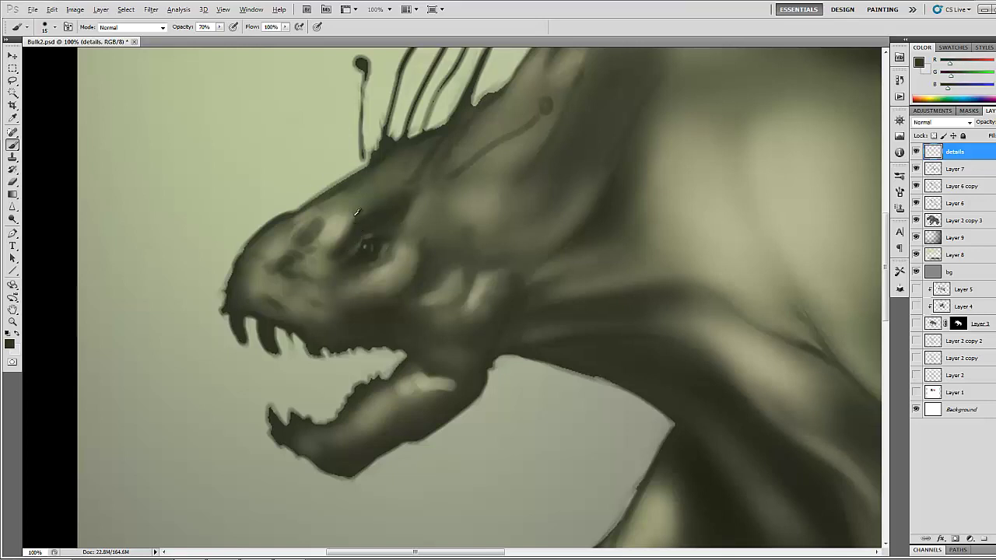
# Step: Paint soft highlights on the brow ridge above the eye and along the top of the snout
pyautogui.keyDown('alt'); pyautogui.click(360, 208); pyautogui.keyUp('alt')
pyautogui.keyDown('alt'); pyautogui.click(364, 203); pyautogui.keyUp('alt')
pyautogui.keyDown('alt'); pyautogui.click(366, 204); pyautogui.keyUp('alt')
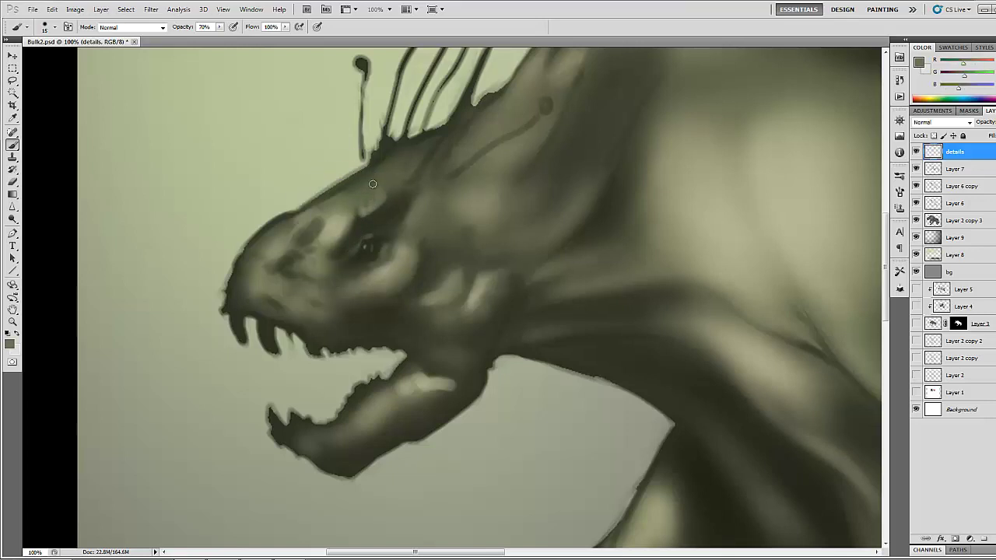
pyautogui.moveTo(372, 183)
pyautogui.mouseDown()
pyautogui.moveTo(380, 210)
pyautogui.moveTo(335, 196)
pyautogui.moveTo(366, 204)
pyautogui.moveTo(342, 193)
pyautogui.moveTo(355, 189)
pyautogui.moveTo(324, 205)
pyautogui.moveTo(393, 170)
pyautogui.moveTo(372, 174)
pyautogui.moveTo(400, 179)
pyautogui.moveTo(422, 144)
pyautogui.moveTo(399, 178)
pyautogui.moveTo(409, 167)
pyautogui.moveTo(378, 192)
pyautogui.moveTo(394, 172)
pyautogui.moveTo(384, 171)
pyautogui.moveTo(377, 189)
pyautogui.moveTo(394, 172)
pyautogui.moveTo(241, 273)
pyautogui.moveTo(245, 303)
pyautogui.moveTo(231, 296)
pyautogui.moveTo(268, 252)
pyautogui.mouseUp()
# Step: Lighten the forehead plane below the crest spikes with a 20 px brush and sampled pale tones
pyautogui.keyDown('alt'); pyautogui.click(810, 186); pyautogui.keyUp('alt')
pyautogui.press(']')
pyautogui.keyDown('alt'); pyautogui.click(402, 179); pyautogui.keyUp('alt')
pyautogui.keyDown('alt'); pyautogui.click(379, 177); pyautogui.keyUp('alt')
pyautogui.keyDown('alt'); pyautogui.click(336, 206); pyautogui.keyUp('alt')
pyautogui.keyDown('alt'); pyautogui.click(365, 251); pyautogui.keyUp('alt')
# Step: Darken the nostril and brighten the front of the snout around it with sampled skin tones
pyautogui.keyDown('alt'); pyautogui.click(310, 278); pyautogui.keyUp('alt')
pyautogui.keyDown('alt'); pyautogui.click(277, 257); pyautogui.keyUp('alt')
pyautogui.keyDown('alt'); pyautogui.click(274, 248); pyautogui.keyUp('alt')
pyautogui.keyDown('alt'); pyautogui.click(273, 231); pyautogui.keyUp('alt')
pyautogui.keyDown('alt'); pyautogui.click(239, 283); pyautogui.keyUp('alt')
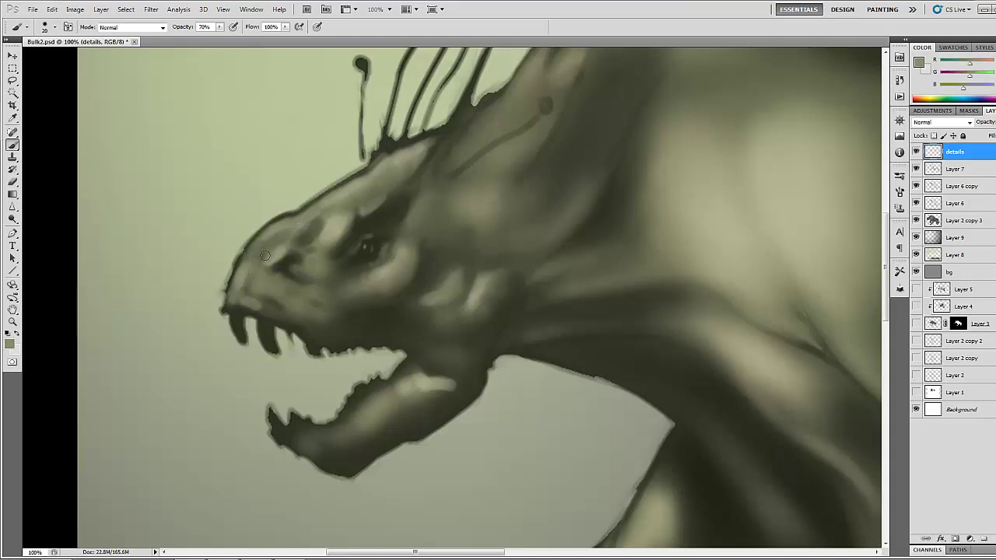
pyautogui.moveTo(232, 302); pyautogui.dragTo(261, 240)
# Step: Paint highlighted folds along the upper lip and shade between them with tones sampled from the muzzle
pyautogui.keyDown('alt'); pyautogui.click(474, 292); pyautogui.keyUp('alt')
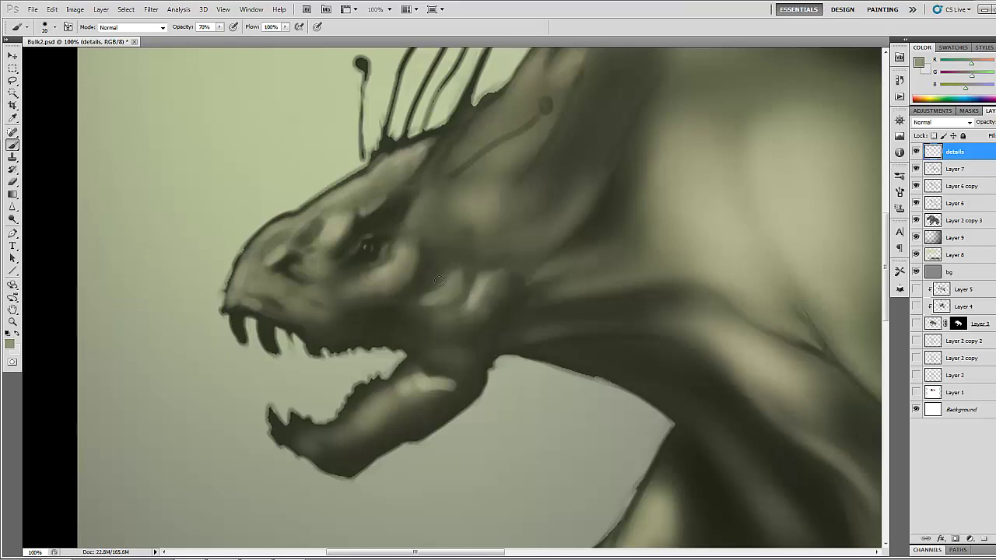
pyautogui.moveTo(262, 286)
pyautogui.mouseDown()
pyautogui.moveTo(275, 283)
pyautogui.moveTo(282, 297)
pyautogui.moveTo(248, 287)
pyautogui.moveTo(315, 300)
pyautogui.moveTo(300, 311)
pyautogui.moveTo(310, 330)
pyautogui.moveTo(337, 304)
pyautogui.moveTo(378, 322)
pyautogui.moveTo(326, 334)
pyautogui.moveTo(280, 303)
pyautogui.moveTo(302, 305)
pyautogui.moveTo(290, 294)
pyautogui.mouseUp()
pyautogui.keyDown('alt'); pyautogui.click(340, 325); pyautogui.keyUp('alt')
pyautogui.keyDown('alt'); pyautogui.click(311, 320); pyautogui.keyUp('alt')
pyautogui.keyDown('alt'); pyautogui.click(277, 314); pyautogui.keyUp('alt')
pyautogui.keyDown('alt'); pyautogui.click(301, 300); pyautogui.keyUp('alt')
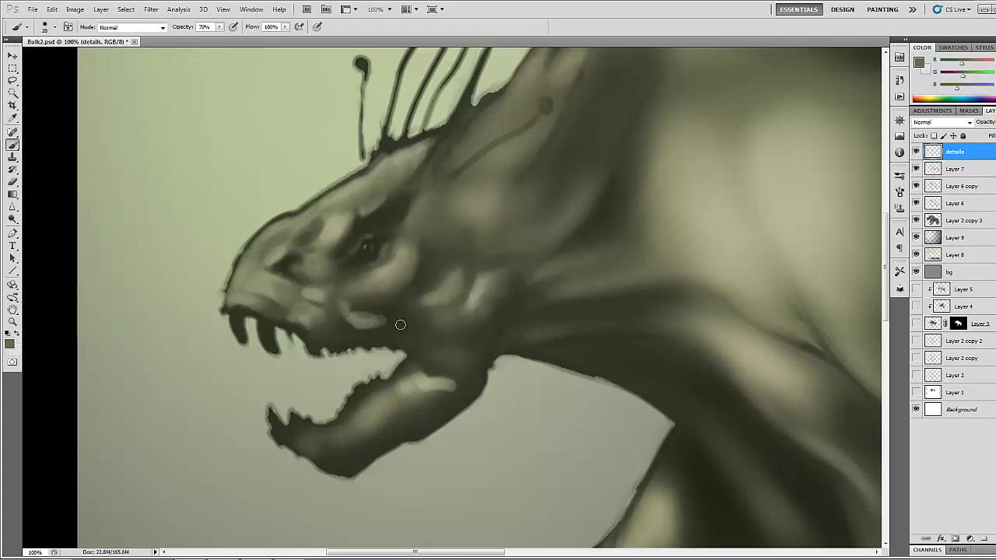
# Step: Soften the dark patch between the nostril and brow bump, and lighten the snout's upper front edge
pyautogui.keyDown('alt'); pyautogui.click(310, 226); pyautogui.keyUp('alt')
pyautogui.moveTo(307, 237)
pyautogui.mouseDown()
pyautogui.moveTo(340, 206)
pyautogui.moveTo(301, 235)
pyautogui.mouseUp()
pyautogui.keyDown('alt'); pyautogui.click(317, 220); pyautogui.keyUp('alt')
pyautogui.keyDown('alt'); pyautogui.click(306, 234); pyautogui.keyUp('alt')
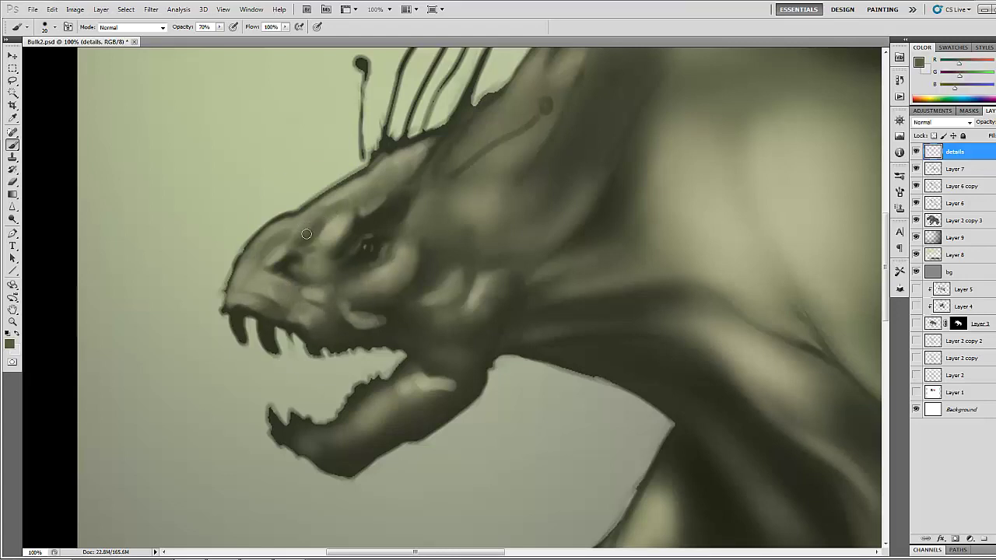
pyautogui.keyDown('alt'); pyautogui.click(320, 210); pyautogui.keyUp('alt')
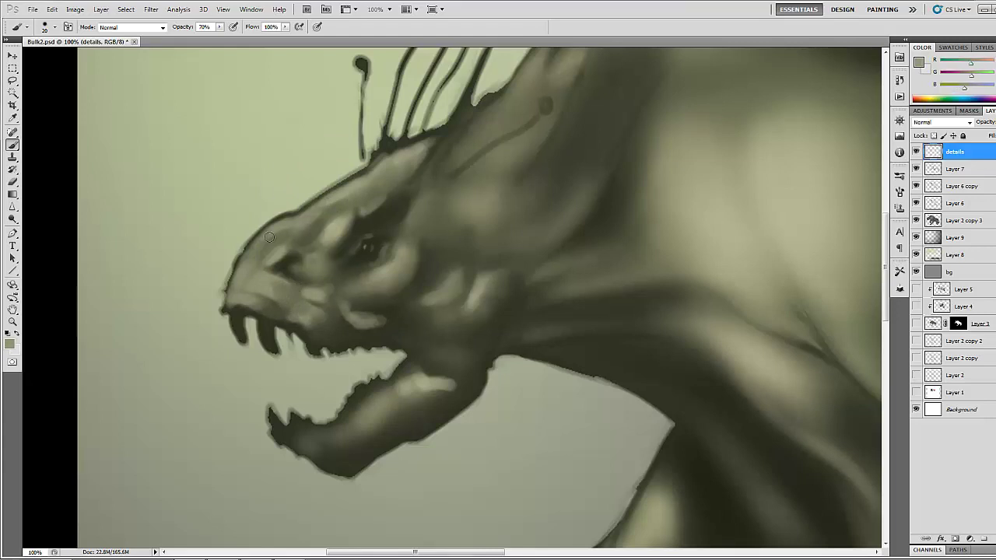
pyautogui.moveTo(285, 223)
pyautogui.mouseDown()
pyautogui.moveTo(254, 260)
pyautogui.moveTo(260, 233)
pyautogui.moveTo(236, 284)
pyautogui.mouseUp()
# Step: Reduce the fold highlight above the rear of the upper teeth with darker sampled tones
pyautogui.keyDown('alt'); pyautogui.click(362, 321); pyautogui.keyUp('alt')
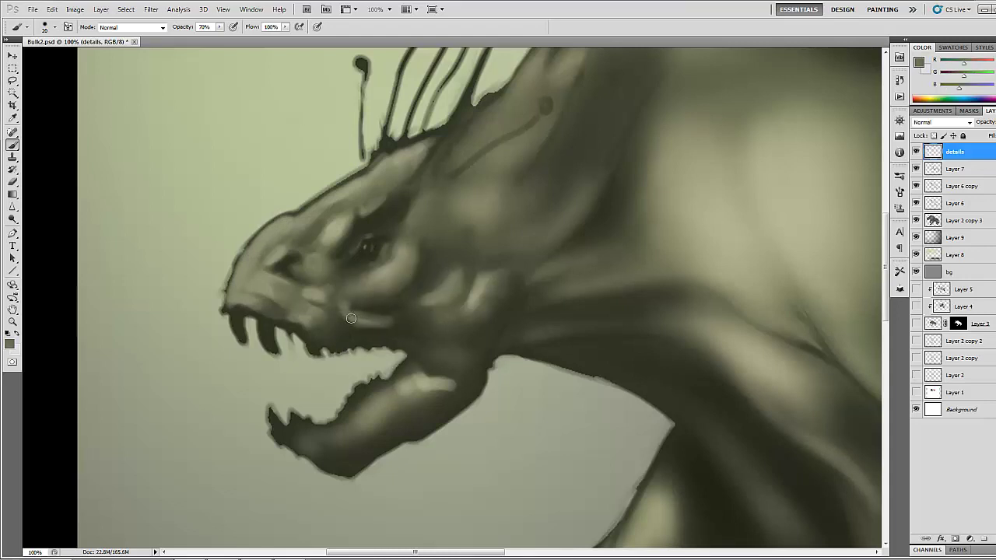
pyautogui.keyDown('alt'); pyautogui.click(366, 331); pyautogui.keyUp('alt')
pyautogui.moveTo(364, 331); pyautogui.dragTo(374, 322)
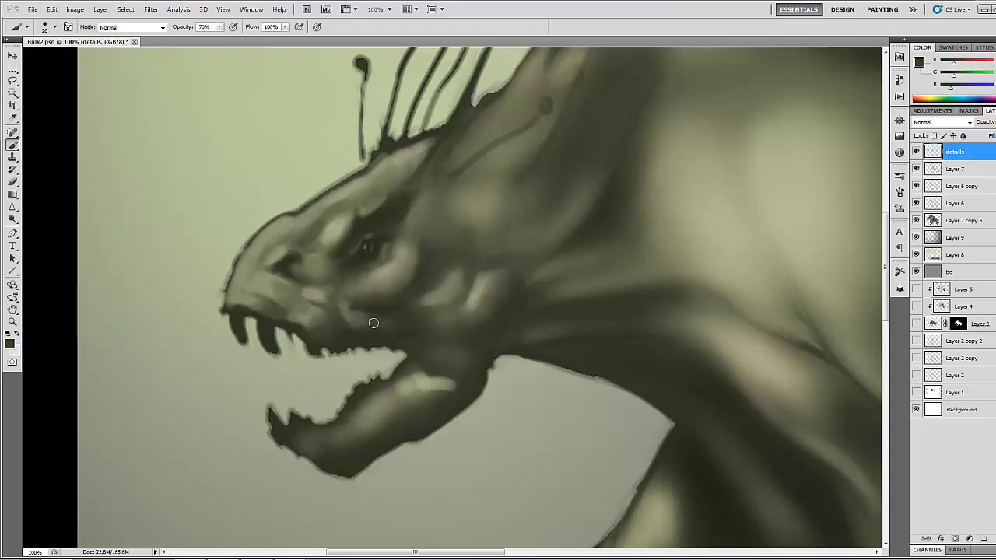
# Step: Shade behind the cheek and paint a thin pale rim line down the back edge of the jaw
pyautogui.keyDown('alt'); pyautogui.click(510, 283); pyautogui.keyUp('alt')
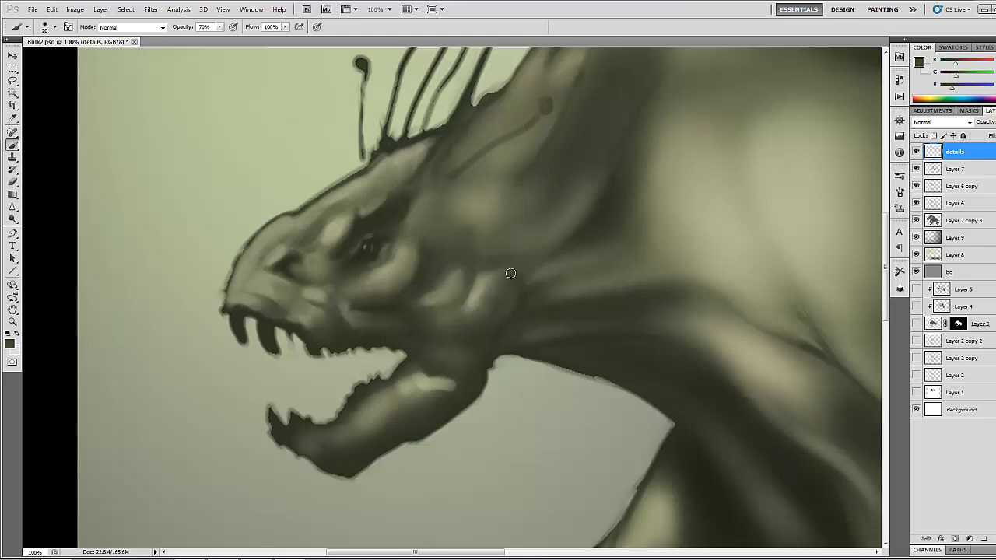
pyautogui.keyDown('alt'); pyautogui.click(501, 319); pyautogui.keyUp('alt')
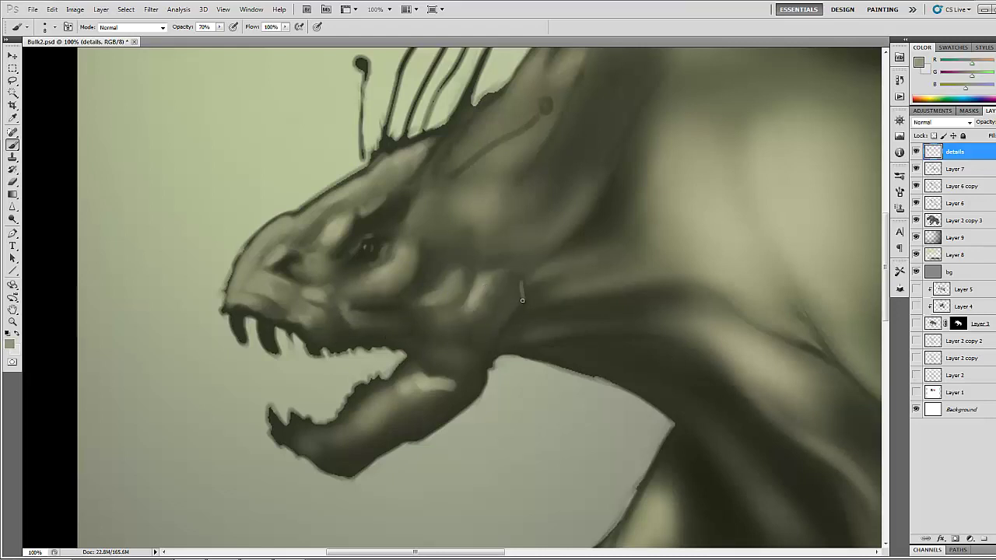
pyautogui.moveTo(522, 300); pyautogui.dragTo(457, 414)
pyautogui.moveTo(516, 300); pyautogui.dragTo(473, 397)
# Step: Add fine pale highlights to the snout tip, upper lip, nostril and lower eyelid with a 10 px brush
pyautogui.moveTo(226, 299); pyautogui.dragTo(247, 309)
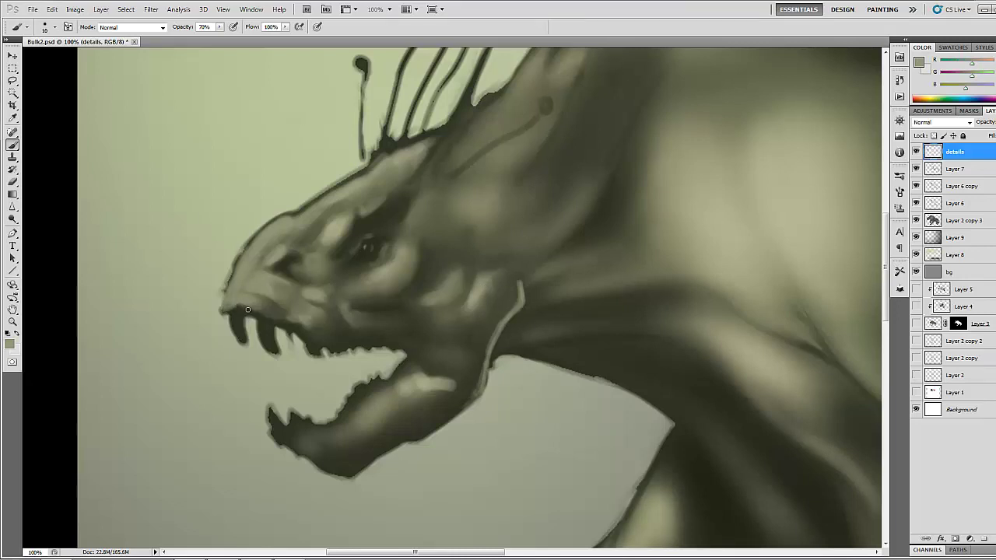
pyautogui.keyDown('alt'); pyautogui.click(200, 256); pyautogui.keyUp('alt')
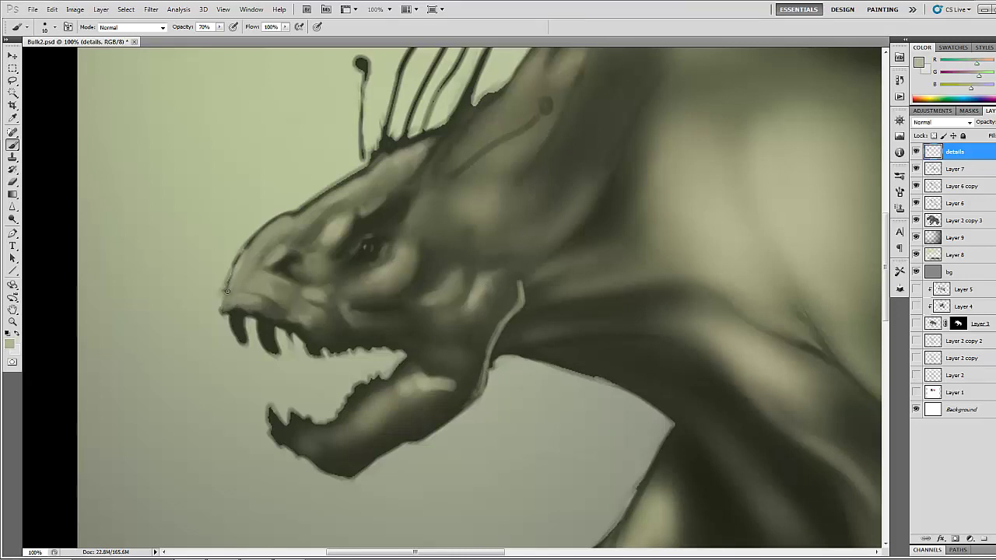
pyautogui.moveTo(240, 295); pyautogui.dragTo(269, 302)
pyautogui.moveTo(277, 255); pyautogui.dragTo(269, 260)
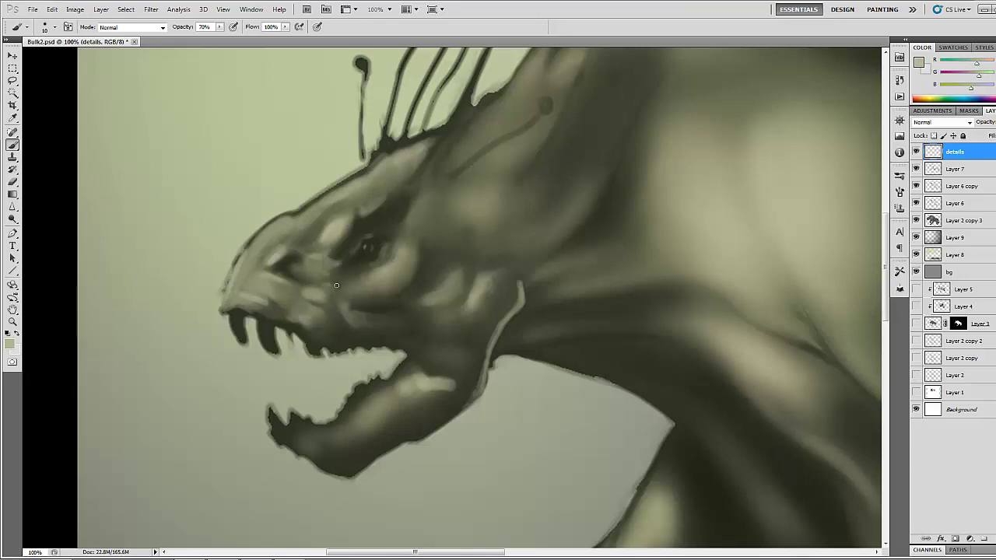
pyautogui.moveTo(396, 249); pyautogui.dragTo(390, 262)
# Step: Edge the front of the lower jaw and its gum line in a pale tone, and broaden the jaw's highlight with a larger brush
pyautogui.moveTo(276, 434)
pyautogui.mouseDown()
pyautogui.moveTo(300, 433)
pyautogui.moveTo(285, 439)
pyautogui.moveTo(321, 467)
pyautogui.mouseUp()
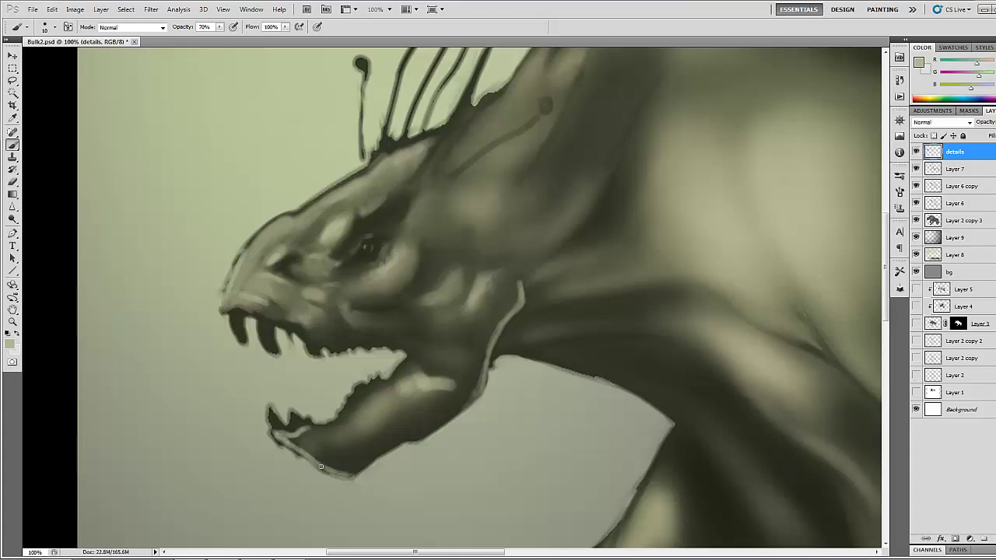
pyautogui.moveTo(327, 428); pyautogui.dragTo(355, 408)
pyautogui.press(']')
pyautogui.press(']')
pyautogui.moveTo(417, 385)
pyautogui.mouseDown()
pyautogui.moveTo(397, 403)
pyautogui.moveTo(314, 436)
pyautogui.moveTo(416, 388)
pyautogui.moveTo(439, 390)
pyautogui.moveTo(404, 393)
pyautogui.moveTo(358, 431)
pyautogui.mouseUp()
# Step: Blend the rear end of the lower jaw's highlight into the shadow with a 30 px brush and sampled tones
pyautogui.keyDown('alt'); pyautogui.click(439, 389); pyautogui.keyUp('alt')
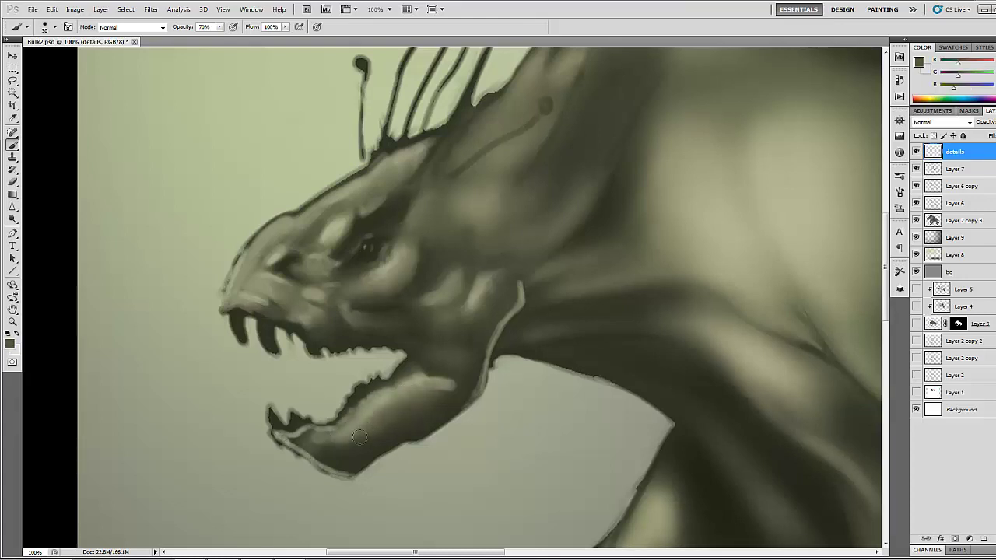
pyautogui.keyDown('alt'); pyautogui.click(448, 394); pyautogui.keyUp('alt')
pyautogui.moveTo(449, 389)
pyautogui.mouseDown()
pyautogui.moveTo(417, 396)
pyautogui.moveTo(419, 421)
pyautogui.mouseUp()
pyautogui.keyDown('alt'); pyautogui.click(447, 395); pyautogui.keyUp('alt')
pyautogui.keyDown('alt'); pyautogui.click(421, 426); pyautogui.keyUp('alt')
# Step: Shade the front of the lower jaw beneath the teeth with sampled dark tones, softening the gum line highlight
pyautogui.keyDown('alt'); pyautogui.click(287, 425); pyautogui.keyUp('alt')
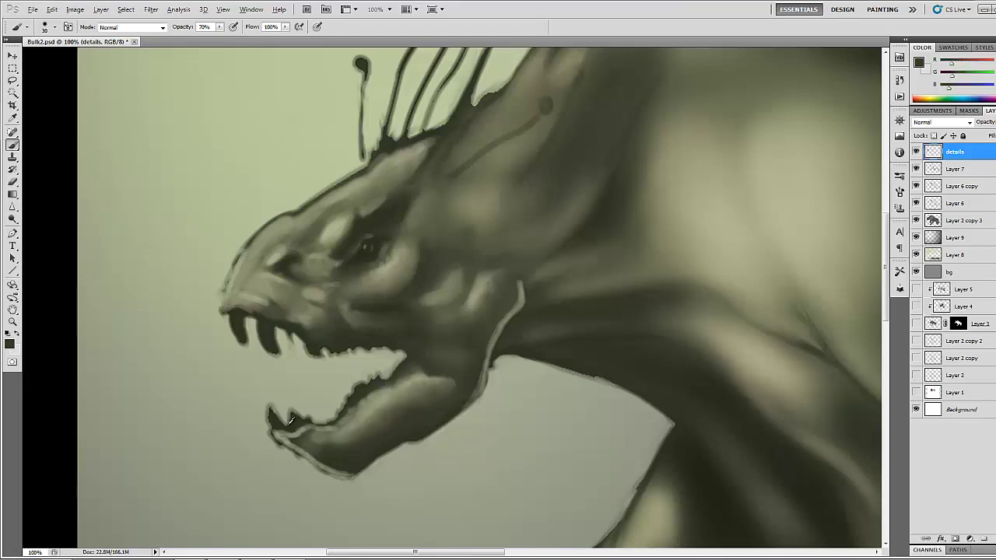
pyautogui.click(302, 442)
pyautogui.keyDown('alt'); pyautogui.click(330, 434); pyautogui.keyUp('alt')
pyautogui.moveTo(306, 439)
pyautogui.mouseDown()
pyautogui.moveTo(293, 437)
pyautogui.moveTo(312, 442)
pyautogui.mouseUp()
pyautogui.keyDown('alt'); pyautogui.click(355, 447); pyautogui.keyUp('alt')
pyautogui.click(318, 448)
pyautogui.click(368, 448)
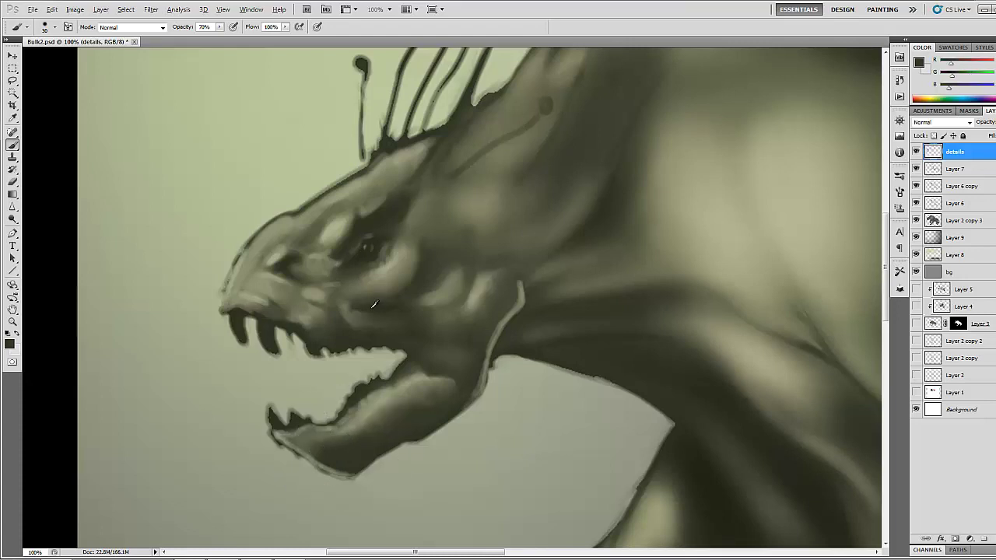
# Step: Paint dark creases into the neck just behind the jaw with tones sampled there
pyautogui.moveTo(563, 280)
pyautogui.mouseDown()
pyautogui.moveTo(529, 293)
pyautogui.moveTo(540, 293)
pyautogui.mouseUp()
pyautogui.keyDown('alt'); pyautogui.click(561, 293); pyautogui.keyUp('alt')
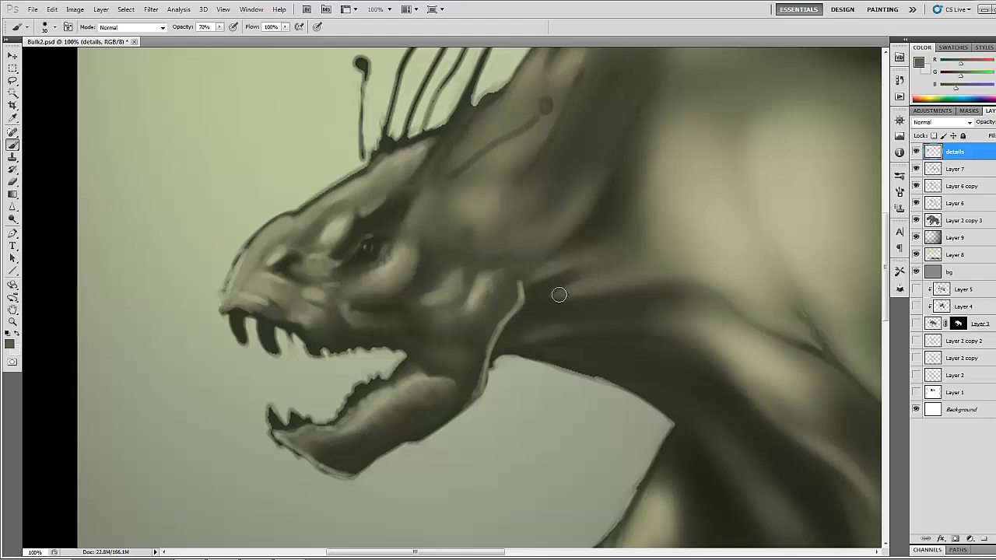
pyautogui.keyDown('alt'); pyautogui.click(545, 312); pyautogui.keyUp('alt')
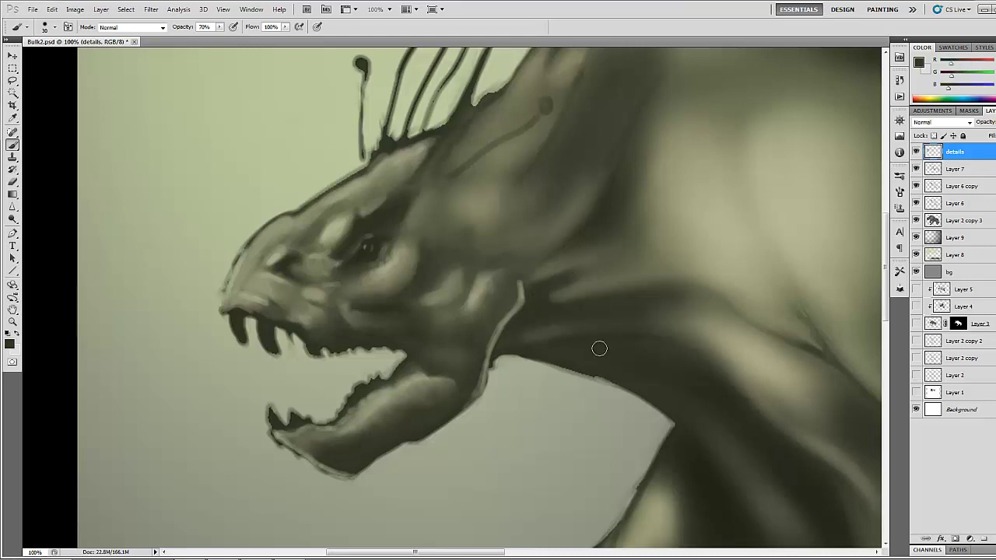
# Step: Clean up the underside edge of the neck and extend its contour into the chest with a 15 px brush
pyautogui.hscroll(5, 358, 247)
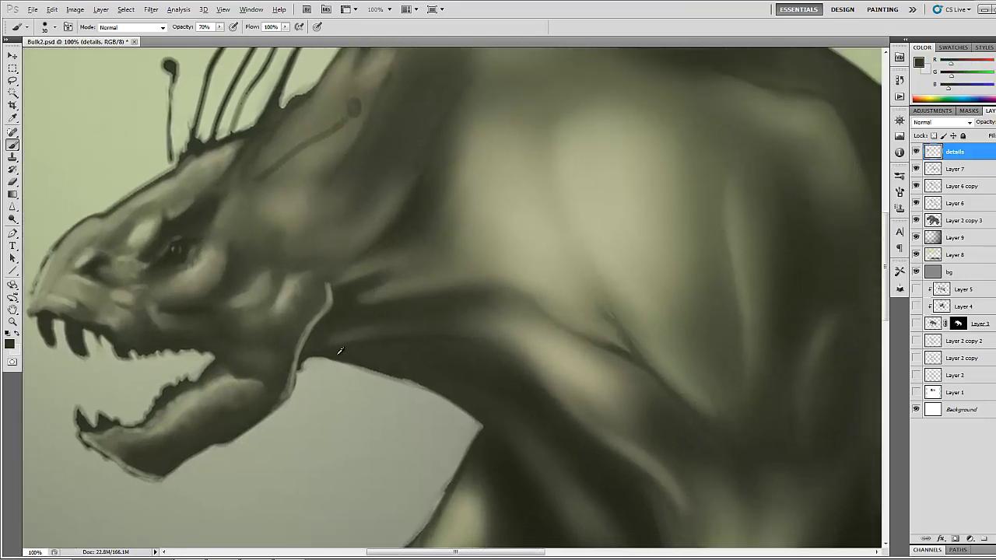
pyautogui.moveTo(395, 373)
pyautogui.mouseDown()
pyautogui.moveTo(351, 356)
pyautogui.moveTo(467, 405)
pyautogui.moveTo(484, 428)
pyautogui.mouseUp()
pyautogui.moveTo(440, 396); pyautogui.dragTo(480, 426)
pyautogui.keyDown('alt'); pyautogui.click(513, 462); pyautogui.keyUp('alt')
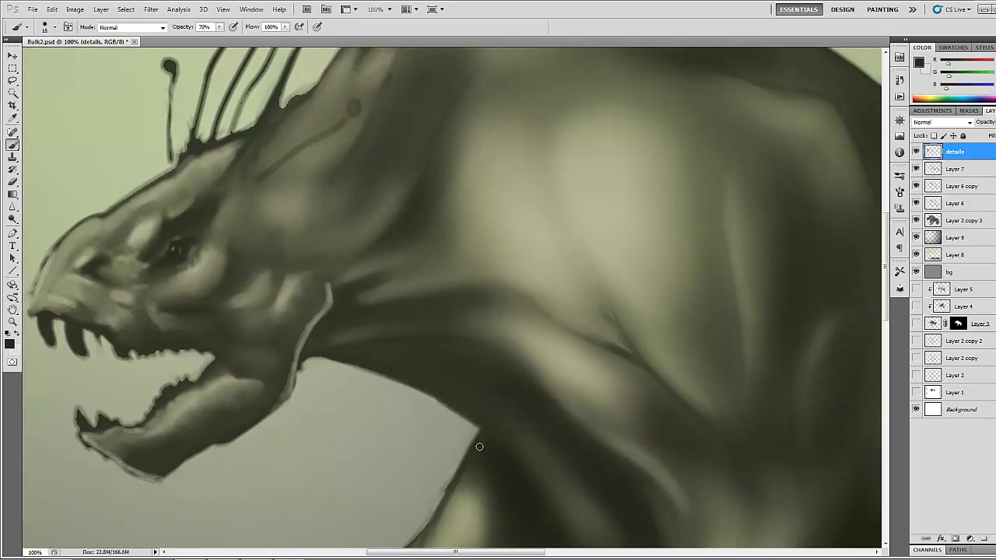
pyautogui.keyDown('alt'); pyautogui.click(329, 289); pyautogui.keyUp('alt')
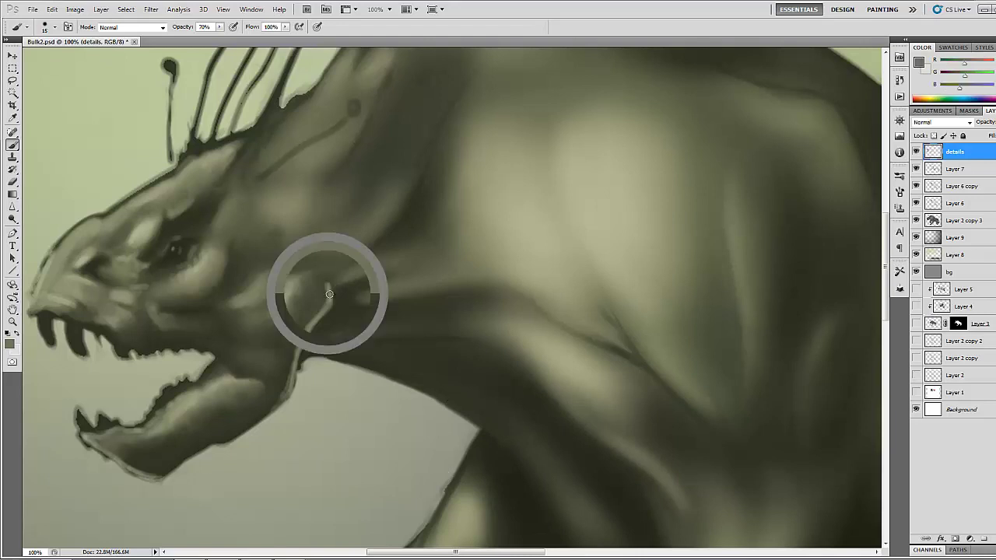
pyautogui.moveTo(536, 465); pyautogui.dragTo(395, 369)
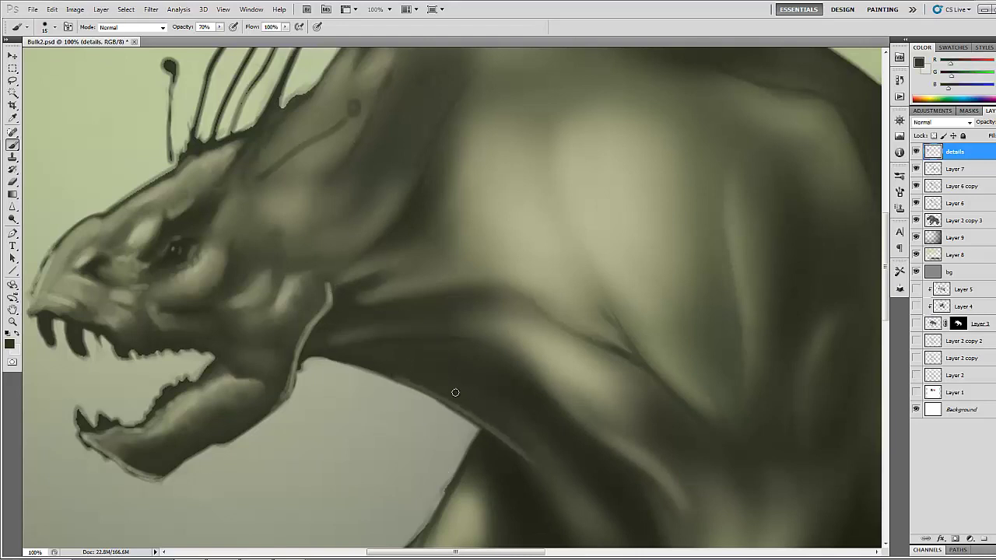
pyautogui.press('z')
pyautogui.keyDown('alt'); pyautogui.click(366, 344); pyautogui.keyUp('alt')
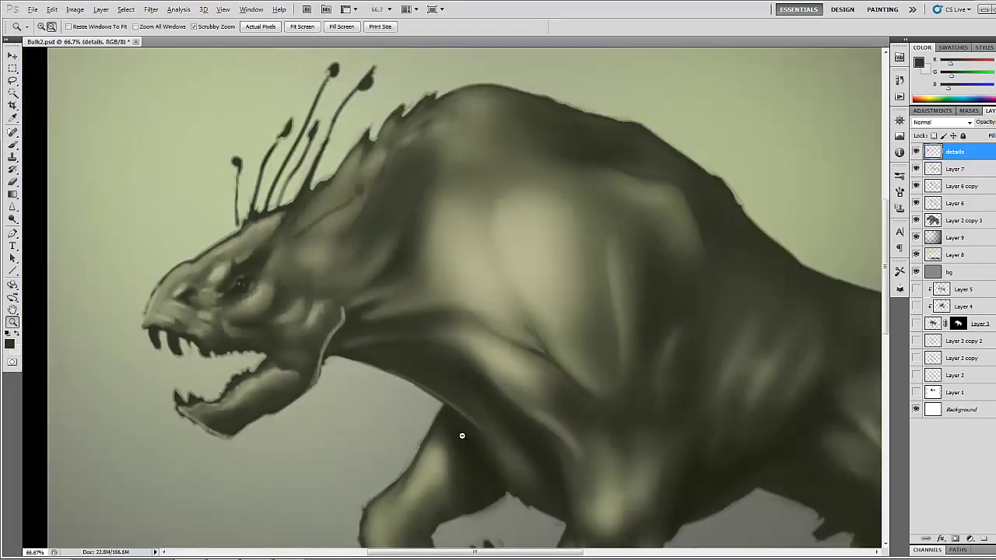
# Step: Soften the bright contour line at the rear of the jaw with a 25 px brush and tones sampled beside it
pyautogui.keyDown('alt'); pyautogui.click(461, 436); pyautogui.keyUp('alt')
pyautogui.moveTo(425, 365); pyautogui.dragTo(410, 329)
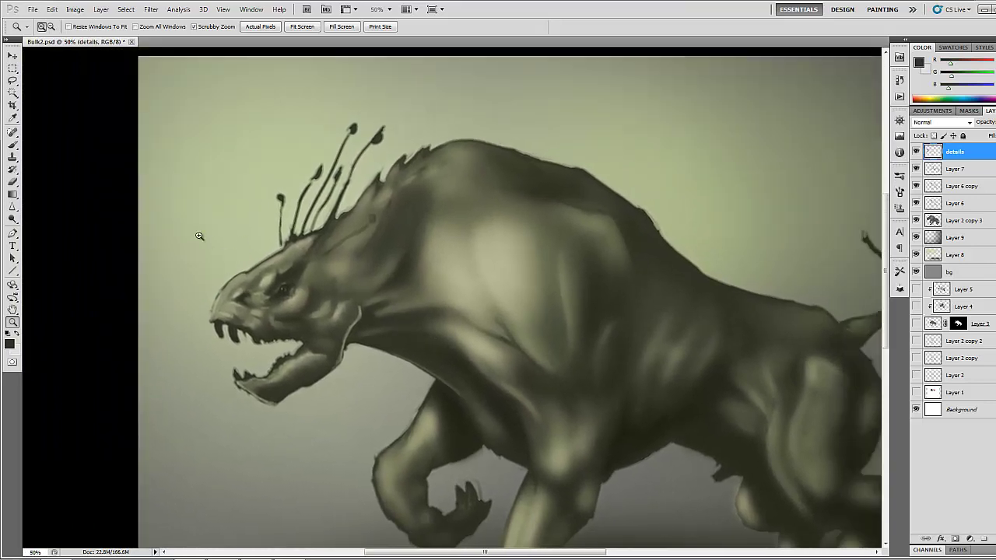
pyautogui.click(13, 145)
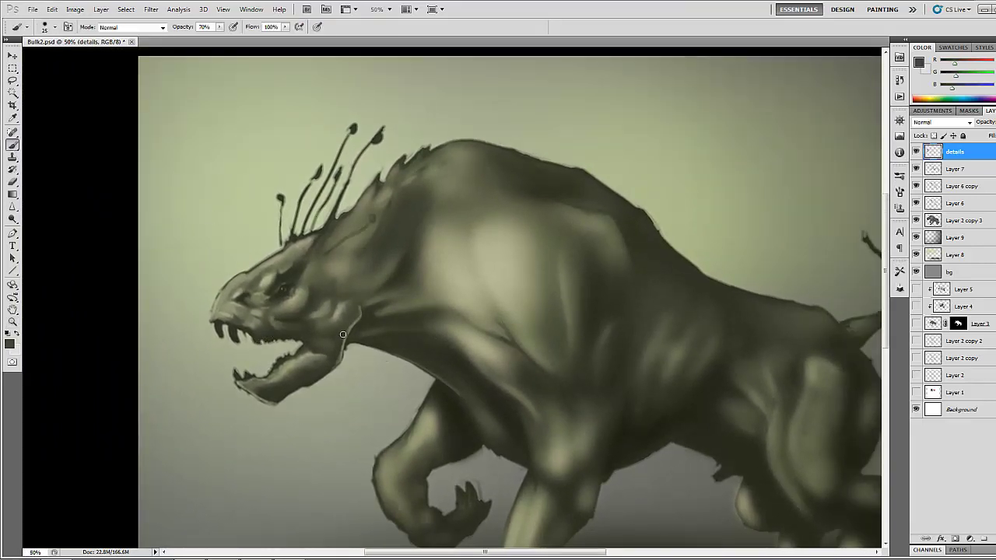
pyautogui.keyDown('alt'); pyautogui.click(371, 311); pyautogui.keyUp('alt')
pyautogui.moveTo(354, 306); pyautogui.dragTo(343, 322)
pyautogui.keyDown('alt'); pyautogui.click(344, 313); pyautogui.keyUp('alt')
pyautogui.keyDown('alt'); pyautogui.click(362, 307); pyautogui.keyUp('alt')
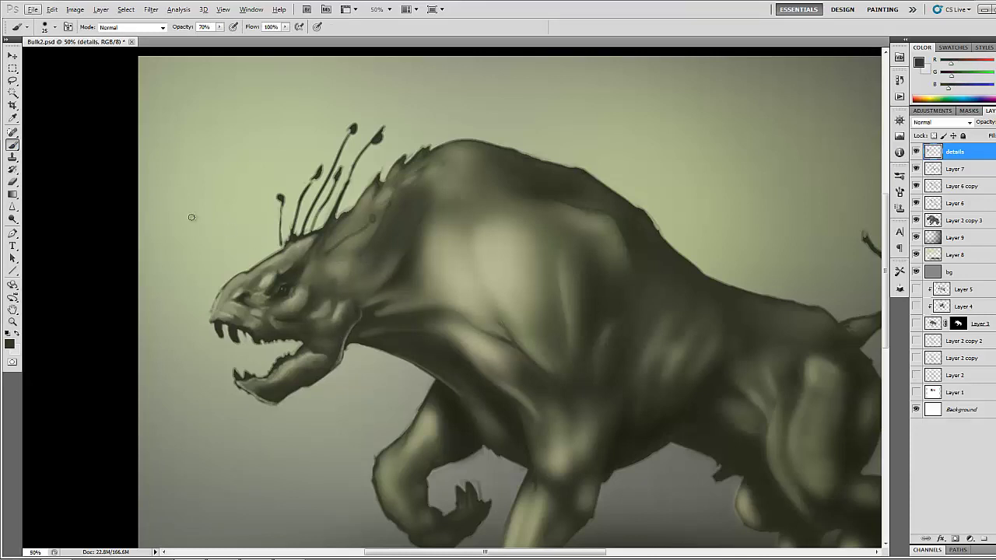
# Step: Shade the raised foreleg's upper arm and inner forearm with dark tones sampled from the leg and chest
pyautogui.moveTo(404, 361); pyautogui.dragTo(325, 260)
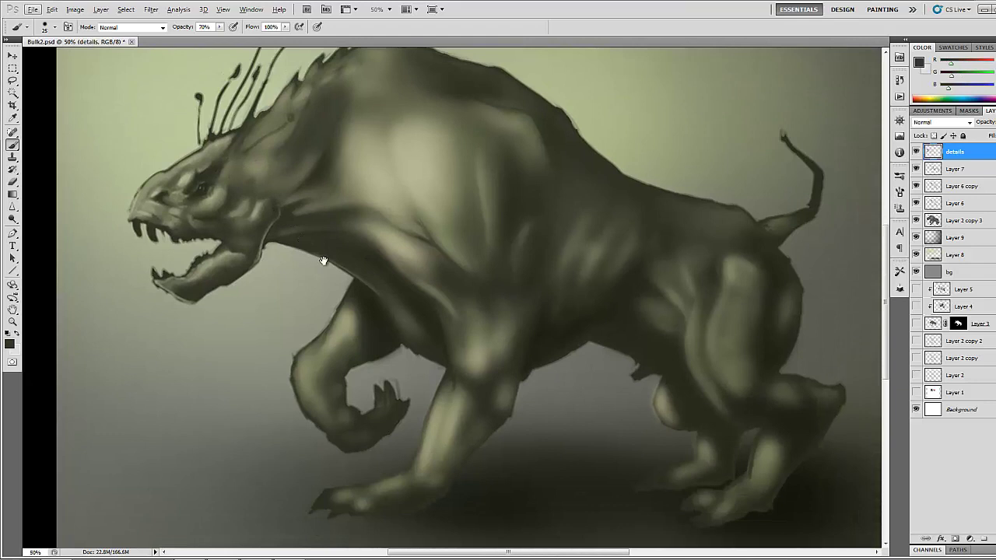
pyautogui.keyDown('alt'); pyautogui.click(358, 289); pyautogui.keyUp('alt')
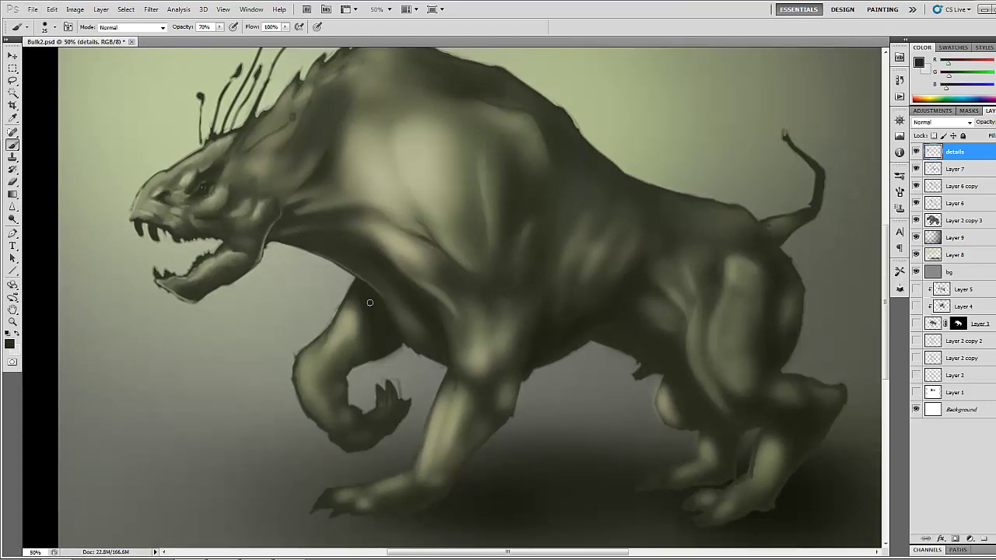
pyautogui.keyDown('alt'); pyautogui.click(391, 332); pyautogui.keyUp('alt')
pyautogui.keyDown('alt'); pyautogui.click(388, 329); pyautogui.keyUp('alt')
pyautogui.moveTo(389, 344); pyautogui.dragTo(388, 326)
pyautogui.keyDown('alt'); pyautogui.click(394, 343); pyautogui.keyUp('alt')
pyautogui.keyDown('alt'); pyautogui.click(431, 319); pyautogui.keyUp('alt')
pyautogui.moveTo(361, 327)
pyautogui.mouseDown()
pyautogui.moveTo(325, 386)
pyautogui.moveTo(342, 416)
pyautogui.moveTo(397, 413)
pyautogui.moveTo(378, 398)
pyautogui.moveTo(396, 398)
pyautogui.mouseUp()
# Step: Paint lighter sampled tones along the raised foreleg's front edge and wrist with a 20 px brush
pyautogui.press('[')
pyautogui.press('[')
pyautogui.press('[')
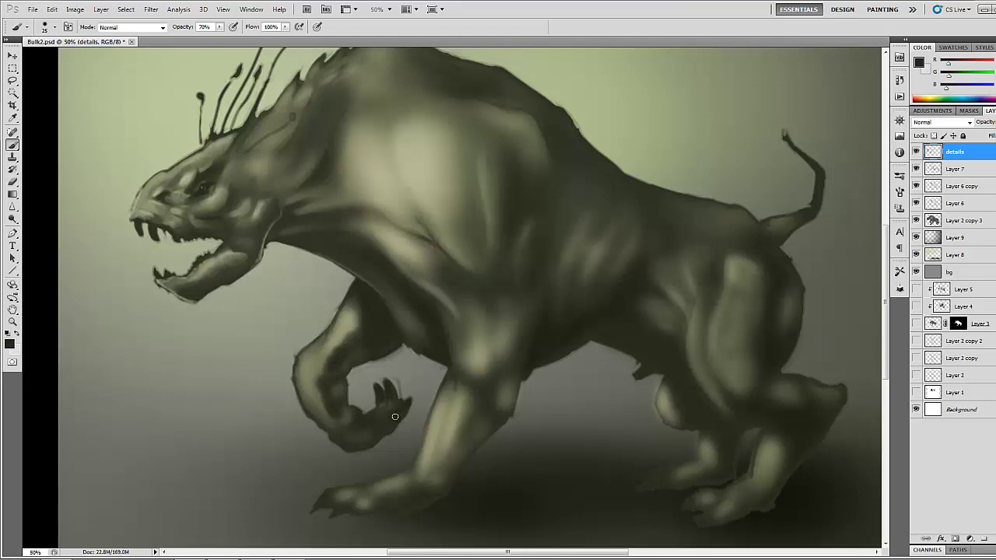
pyautogui.keyDown('alt'); pyautogui.click(348, 318); pyautogui.keyUp('alt')
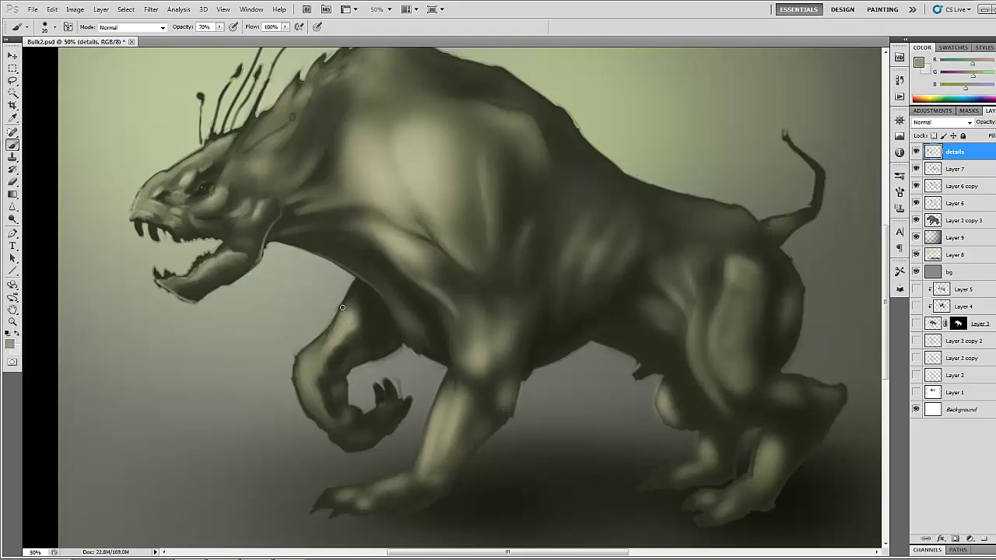
pyautogui.moveTo(312, 344)
pyautogui.mouseDown()
pyautogui.moveTo(297, 364)
pyautogui.moveTo(301, 403)
pyautogui.mouseUp()
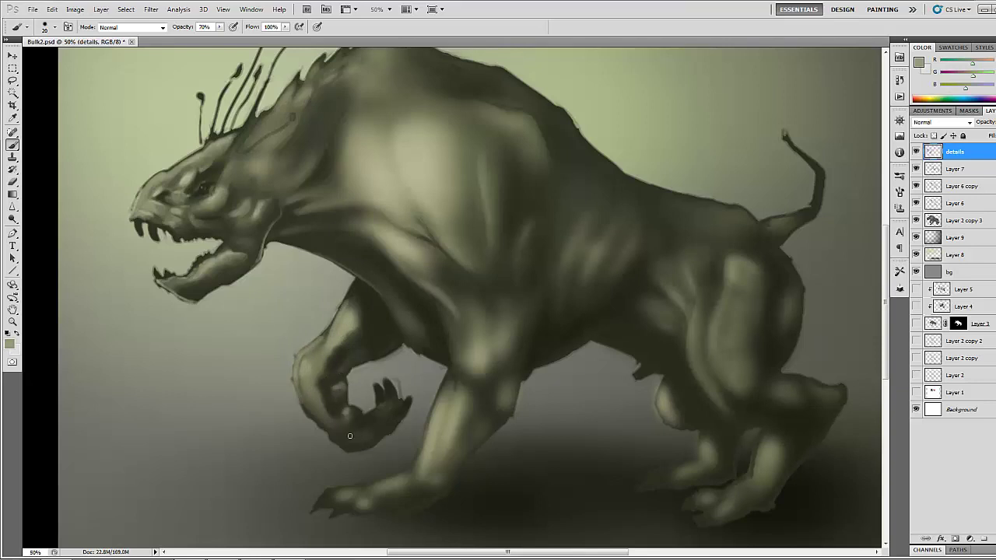
# Step: Blend the highlights and shadows around the raised foreleg's elbow with a 35 px brush and sampled tones
pyautogui.keyDown('alt'); pyautogui.click(317, 356); pyautogui.keyUp('alt')
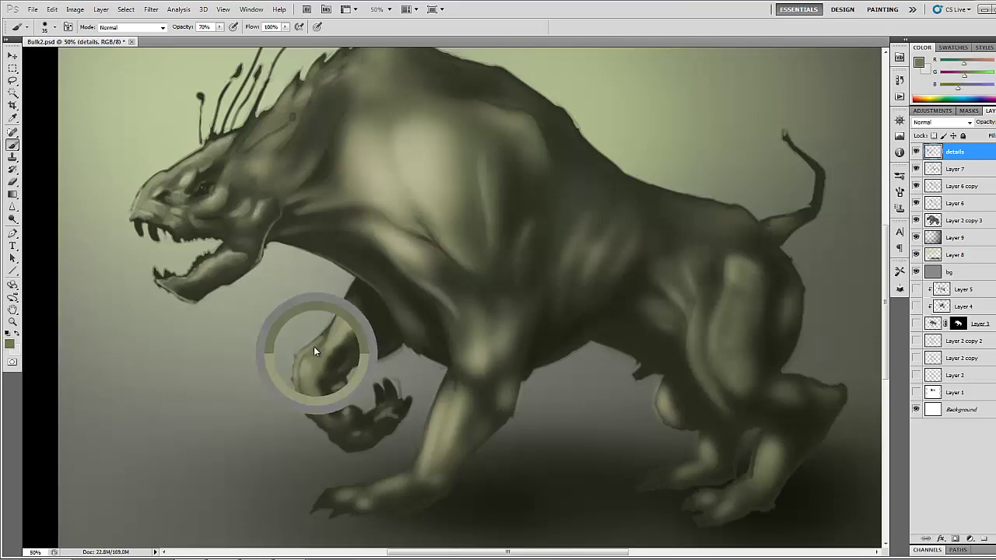
pyautogui.moveTo(330, 354)
pyautogui.mouseDown()
pyautogui.moveTo(353, 320)
pyautogui.moveTo(324, 361)
pyautogui.moveTo(329, 372)
pyautogui.mouseUp()
pyautogui.keyDown('alt'); pyautogui.click(354, 342); pyautogui.keyUp('alt')
pyautogui.keyDown('alt'); pyautogui.click(354, 319); pyautogui.keyUp('alt')
pyautogui.keyDown('alt'); pyautogui.click(354, 343); pyautogui.keyUp('alt')
pyautogui.keyDown('alt'); pyautogui.click(354, 320); pyautogui.keyUp('alt')
pyautogui.keyDown('alt'); pyautogui.click(335, 351); pyautogui.keyUp('alt')
pyautogui.keyDown('alt'); pyautogui.click(331, 347); pyautogui.keyUp('alt')
pyautogui.keyDown('alt'); pyautogui.click(343, 342); pyautogui.keyUp('alt')
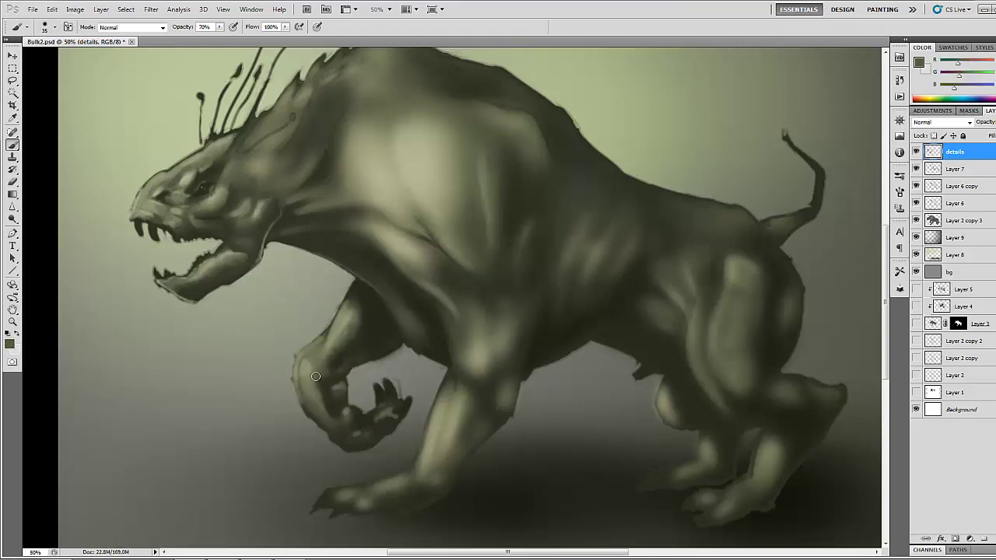
# Step: Model the raised foreleg's wrist and paw with sampled dark and mid tones, defining the palm and finger bases
pyautogui.keyDown('alt'); pyautogui.click(316, 371); pyautogui.keyUp('alt')
pyautogui.keyDown('alt'); pyautogui.click(330, 376); pyautogui.keyUp('alt')
pyautogui.keyDown('alt'); pyautogui.click(338, 435); pyautogui.keyUp('alt')
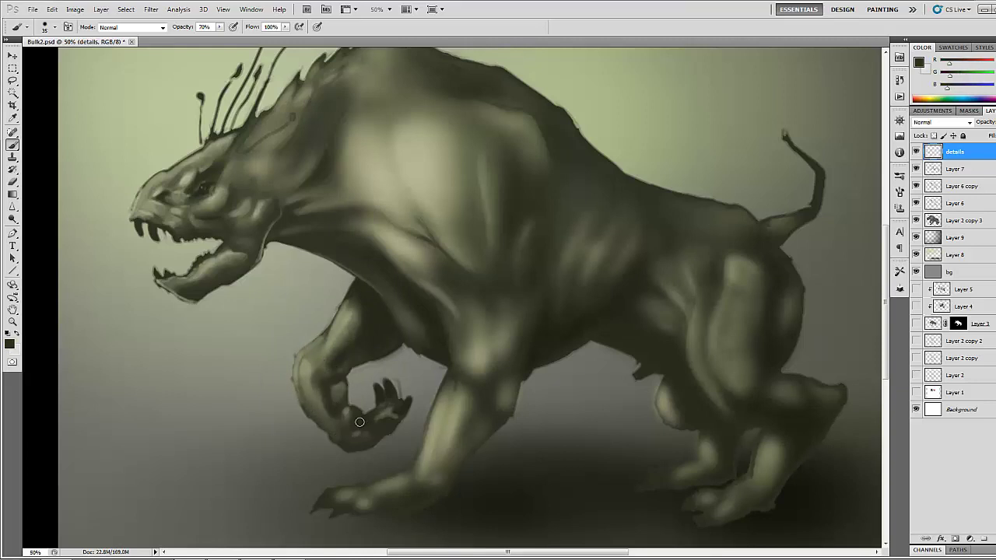
pyautogui.moveTo(345, 446); pyautogui.dragTo(372, 435)
pyautogui.moveTo(345, 405)
pyautogui.mouseDown()
pyautogui.moveTo(378, 435)
pyautogui.moveTo(394, 418)
pyautogui.mouseUp()
pyautogui.keyDown('alt'); pyautogui.click(388, 416); pyautogui.keyUp('alt')
pyautogui.keyDown('alt'); pyautogui.click(376, 419); pyautogui.keyUp('alt')
pyautogui.click(367, 441)
# Step: Refine the outer edge of the raised forearm below the elbow with a 20 px brush and sampled tones
pyautogui.keyDown('alt'); pyautogui.click(301, 362); pyautogui.keyUp('alt')
pyautogui.moveTo(300, 360)
pyautogui.mouseDown()
pyautogui.moveTo(310, 350)
pyautogui.moveTo(302, 376)
pyautogui.mouseUp()
pyautogui.keyDown('alt'); pyautogui.click(319, 340); pyautogui.keyUp('alt')
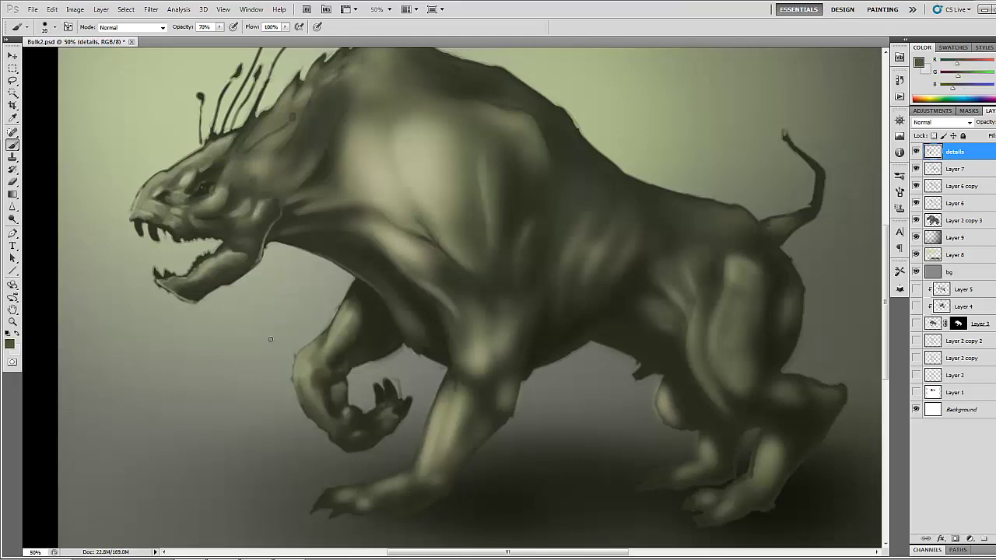
pyautogui.keyDown('alt'); pyautogui.click(309, 400); pyautogui.keyUp('alt')
pyautogui.keyDown('alt'); pyautogui.click(334, 404); pyautogui.keyUp('alt')
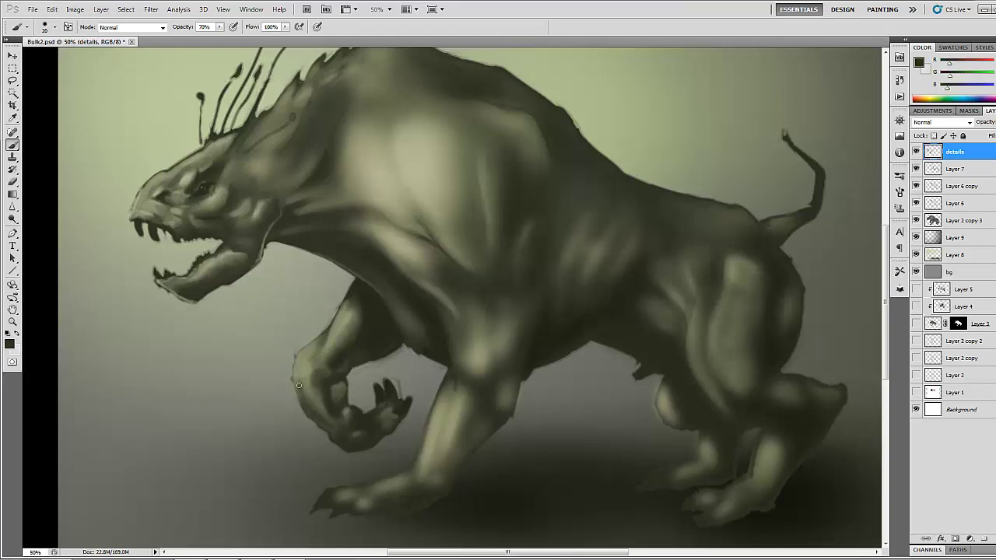
# Step: Blend the underside of the raised paw's palm with tones sampled there
pyautogui.keyDown('alt'); pyautogui.click(359, 431); pyautogui.keyUp('alt')
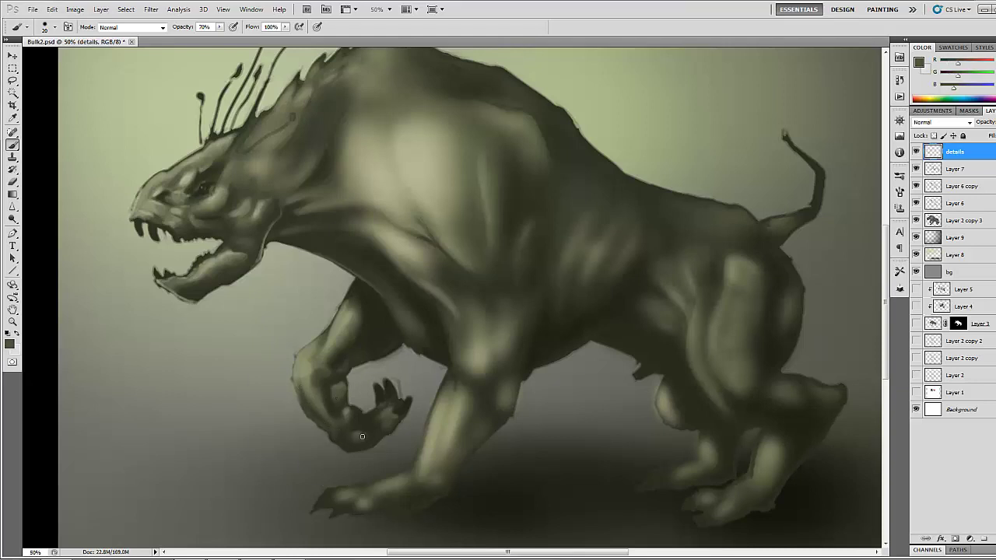
pyautogui.keyDown('alt'); pyautogui.click(373, 431); pyautogui.keyUp('alt')
pyautogui.moveTo(373, 431); pyautogui.dragTo(365, 439)
pyautogui.keyDown('alt'); pyautogui.click(366, 441); pyautogui.keyUp('alt')
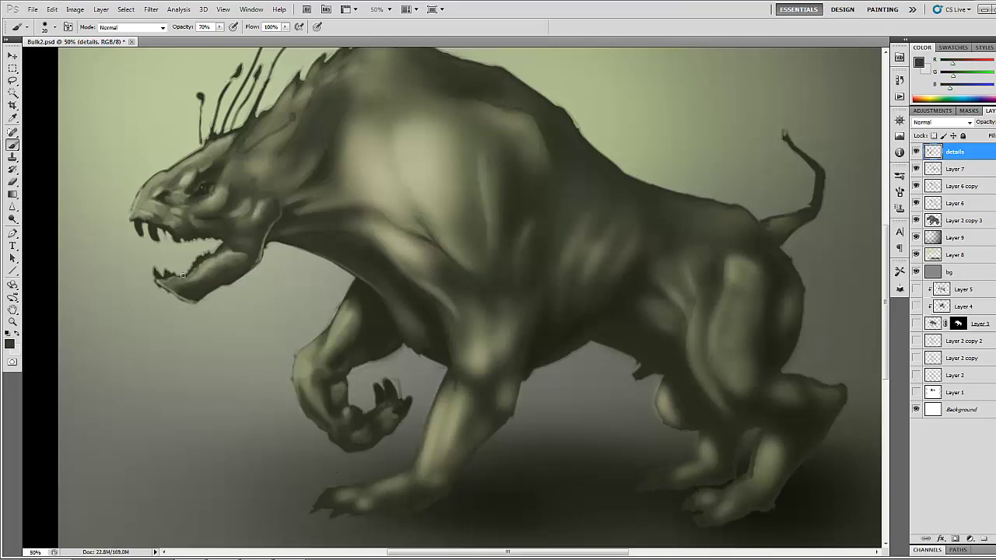
# Step: Paint dark creases across the top of the planted foreleg where the upper arm meets the forearm
pyautogui.moveTo(265, 338); pyautogui.dragTo(220, 280)
pyautogui.keyDown('alt'); pyautogui.click(335, 257); pyautogui.keyUp('alt')
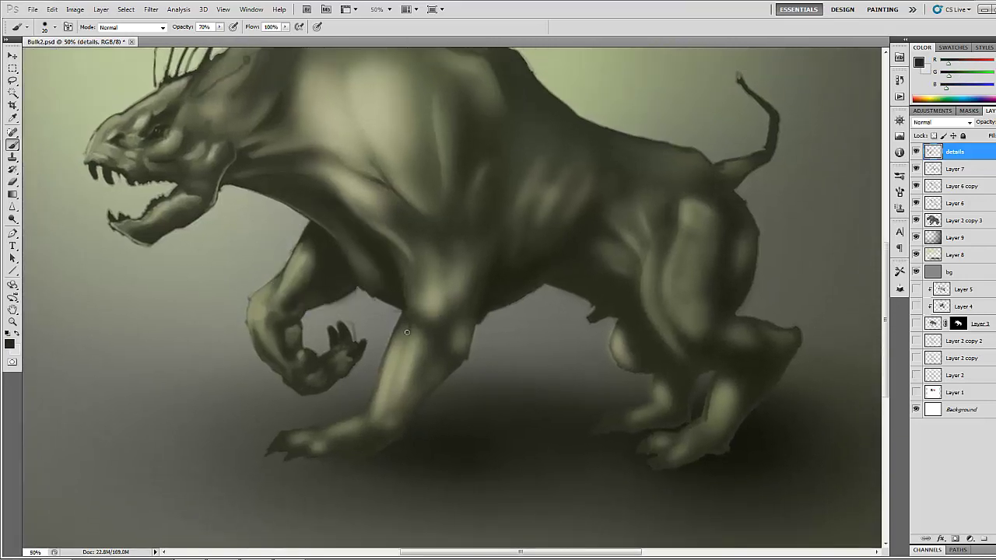
pyautogui.keyDown('alt'); pyautogui.click(401, 332); pyautogui.keyUp('alt')
pyautogui.moveTo(404, 325)
pyautogui.mouseDown()
pyautogui.moveTo(397, 360)
pyautogui.moveTo(402, 316)
pyautogui.moveTo(395, 366)
pyautogui.moveTo(399, 294)
pyautogui.moveTo(399, 358)
pyautogui.moveTo(403, 326)
pyautogui.moveTo(438, 345)
pyautogui.mouseUp()
pyautogui.keyDown('alt'); pyautogui.click(400, 293); pyautogui.keyUp('alt')
pyautogui.keyDown('alt'); pyautogui.click(393, 352); pyautogui.keyUp('alt')
pyautogui.keyDown('alt'); pyautogui.click(402, 290); pyautogui.keyUp('alt')
pyautogui.keyDown('alt'); pyautogui.click(465, 313); pyautogui.keyUp('alt')
pyautogui.moveTo(464, 314); pyautogui.dragTo(433, 314)
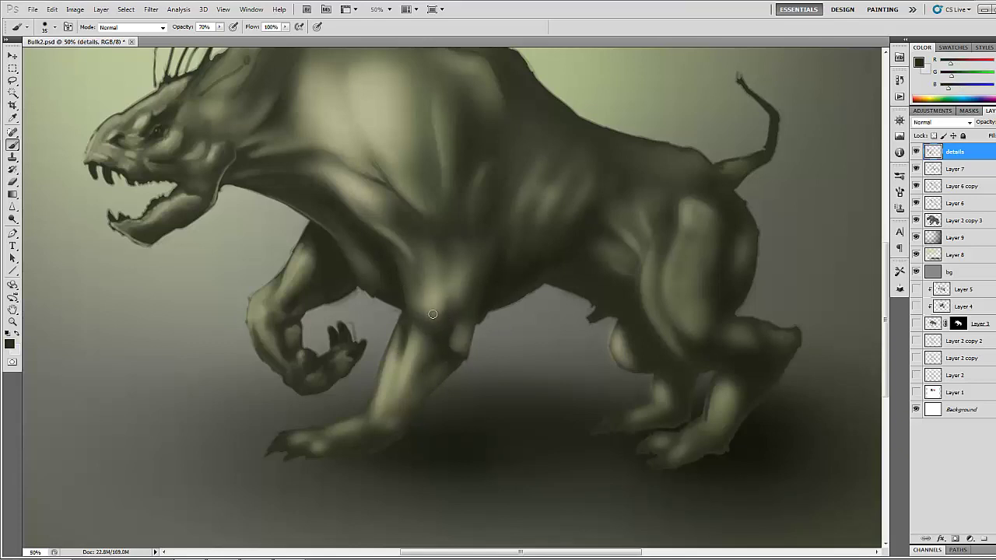
# Step: Shape the planted foreleg's elbow and the muscle above it with a 35 px brush and sampled tones
pyautogui.keyDown('alt'); pyautogui.click(447, 353); pyautogui.keyUp('alt')
pyautogui.moveTo(466, 344)
pyautogui.mouseDown()
pyautogui.moveTo(467, 331)
pyautogui.moveTo(459, 348)
pyautogui.mouseUp()
pyautogui.keyDown('alt'); pyautogui.click(463, 338); pyautogui.keyUp('alt')
pyautogui.keyDown('alt'); pyautogui.click(456, 353); pyautogui.keyUp('alt')
pyautogui.moveTo(470, 287); pyautogui.dragTo(449, 289)
pyautogui.keyDown('alt'); pyautogui.click(441, 366); pyautogui.keyUp('alt')
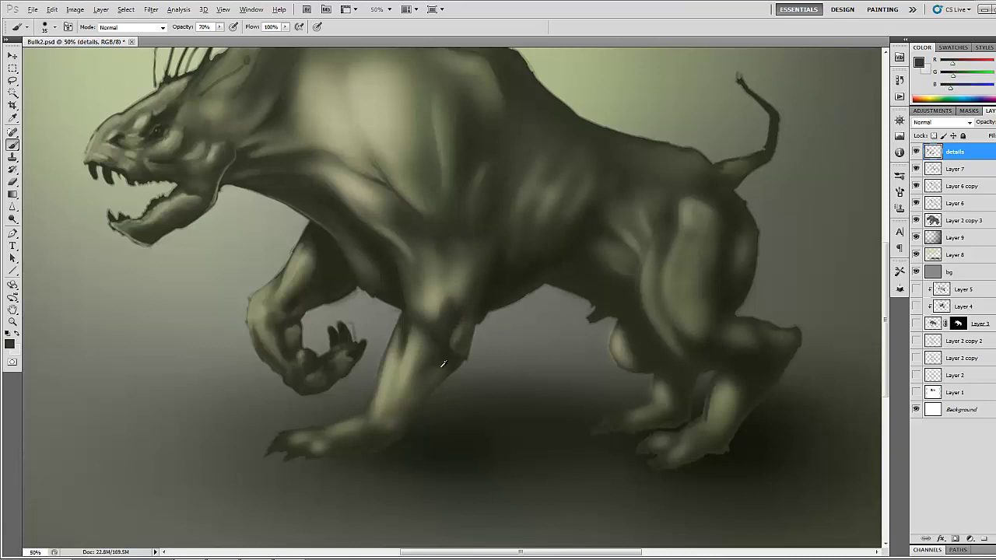
# Step: Paint shadow and highlight streaks down the planted forearm to the wrist to define its tendons
pyautogui.moveTo(427, 362)
pyautogui.mouseDown()
pyautogui.moveTo(429, 344)
pyautogui.moveTo(403, 403)
pyautogui.mouseUp()
pyautogui.keyDown('alt'); pyautogui.click(420, 361); pyautogui.keyUp('alt')
pyautogui.keyDown('alt'); pyautogui.click(409, 376); pyautogui.keyUp('alt')
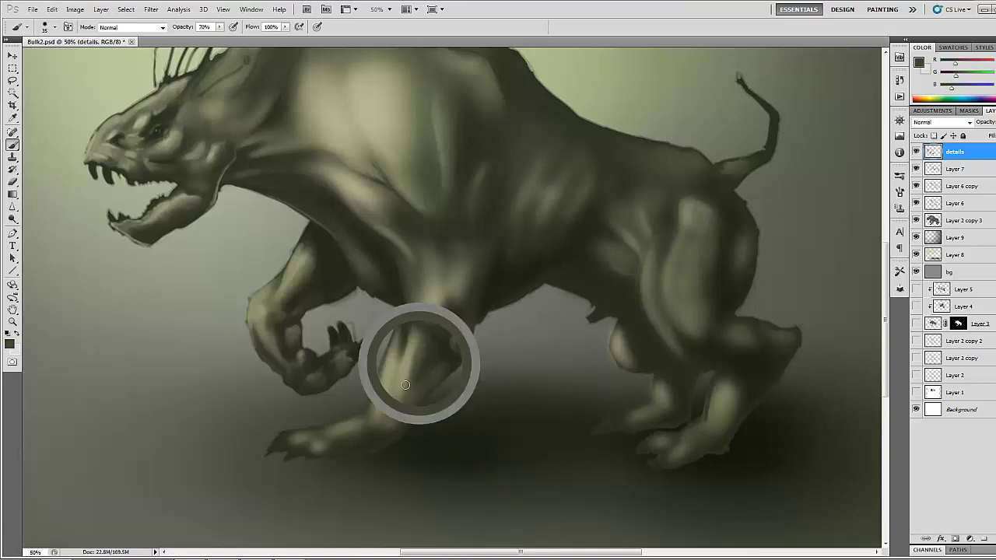
pyautogui.moveTo(390, 413); pyautogui.dragTo(388, 403)
pyautogui.keyDown('alt'); pyautogui.click(393, 441); pyautogui.keyUp('alt')
pyautogui.moveTo(393, 440)
pyautogui.mouseDown()
pyautogui.moveTo(367, 443)
pyautogui.moveTo(405, 389)
pyautogui.mouseUp()
pyautogui.keyDown('alt'); pyautogui.click(428, 358); pyautogui.keyUp('alt')
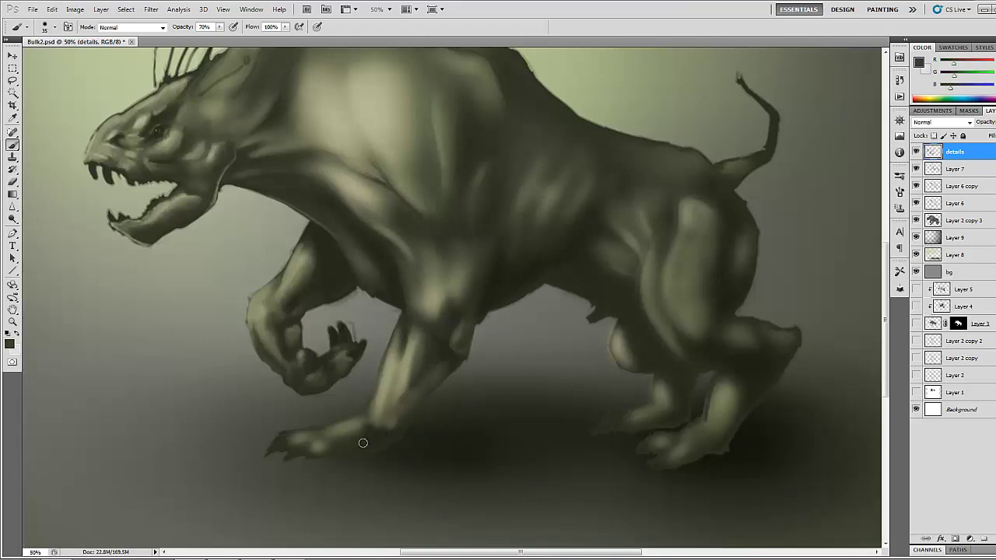
# Step: Shade the planted forefoot's toes and ankle with sampled dark tones and touch up the highlight above the foot
pyautogui.keyDown('alt'); pyautogui.click(352, 285); pyautogui.keyUp('alt')
pyautogui.moveTo(278, 442)
pyautogui.mouseDown()
pyautogui.moveTo(291, 454)
pyautogui.moveTo(346, 451)
pyautogui.mouseUp()
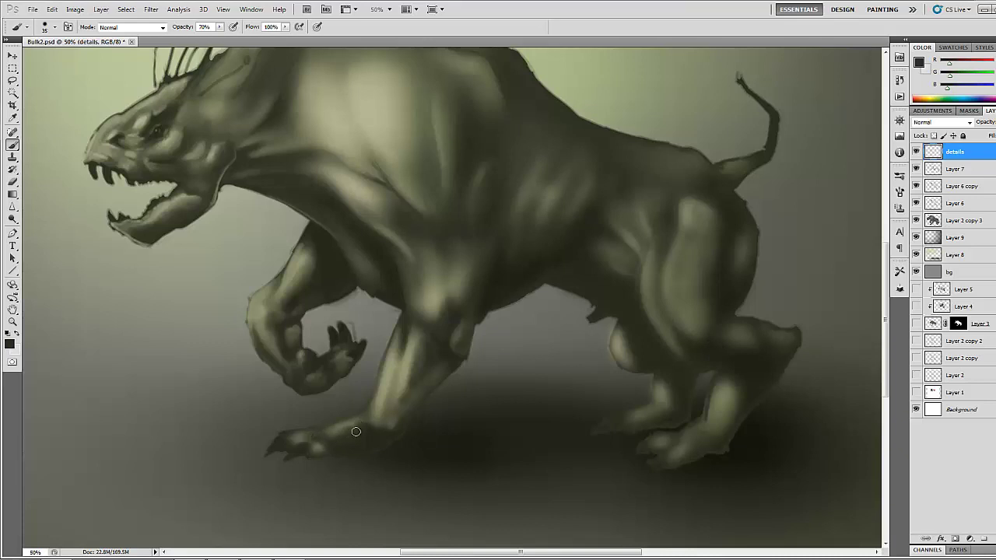
pyautogui.keyDown('alt'); pyautogui.click(380, 413); pyautogui.keyUp('alt')
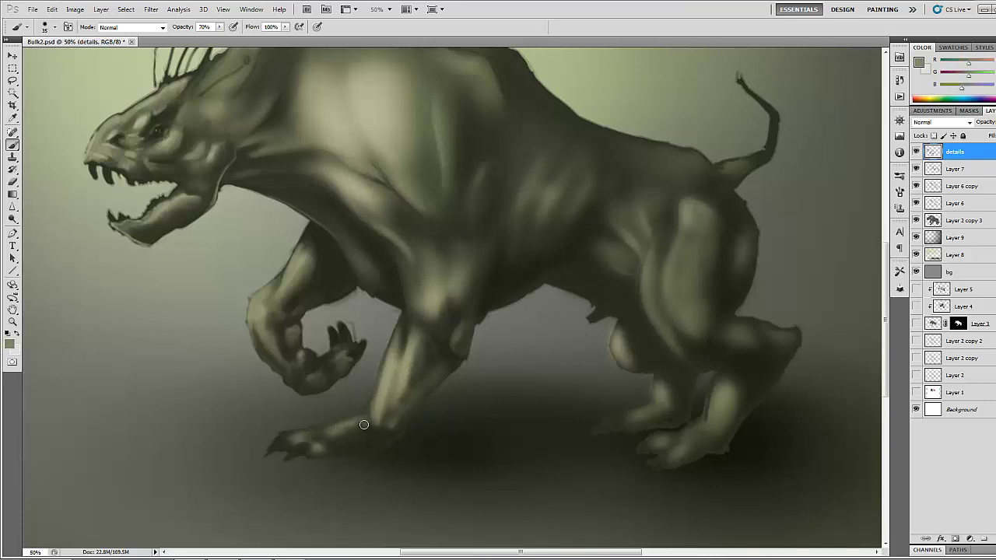
pyautogui.click(364, 424)
pyautogui.keyDown('alt'); pyautogui.click(308, 229); pyautogui.keyUp('alt')
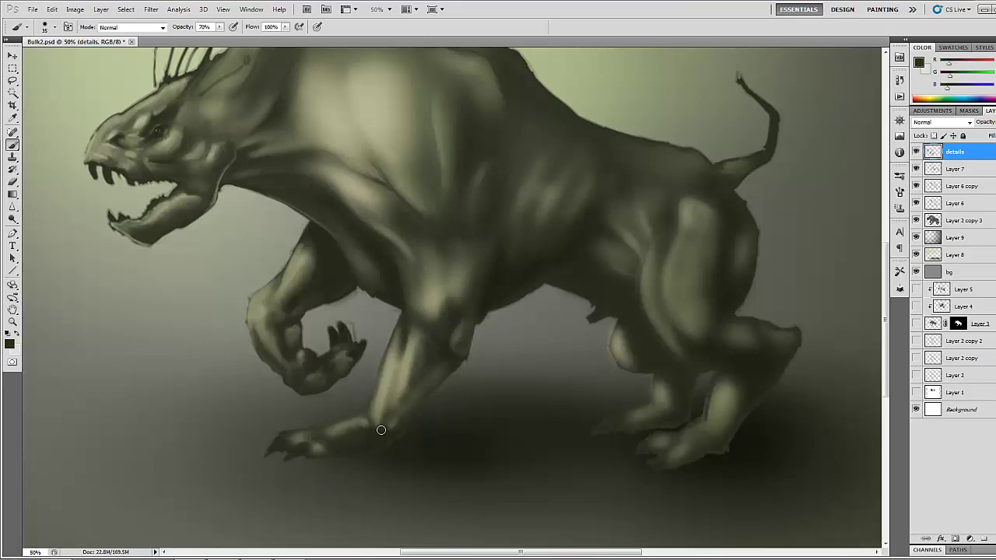
pyautogui.click(380, 430)
pyautogui.keyDown('alt'); pyautogui.click(381, 434); pyautogui.keyUp('alt')
pyautogui.keyDown('alt'); pyautogui.click(390, 432); pyautogui.keyUp('alt')
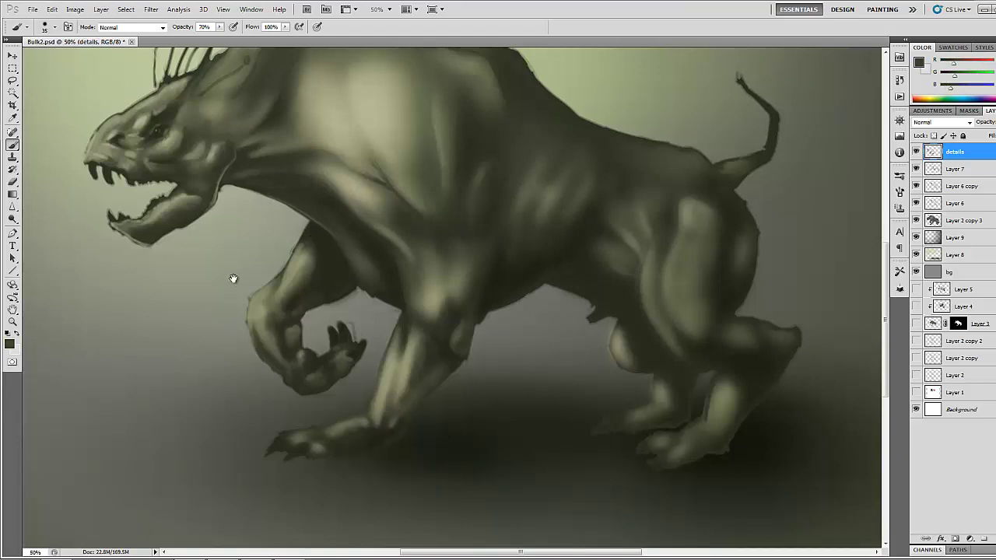
# Step: Deepen the crease beneath the large shoulder muscle and sharpen the highlight along the muscle's lower edge
pyautogui.moveTo(233, 278)
pyautogui.mouseDown()
pyautogui.moveTo(204, 358)
pyautogui.moveTo(180, 347)
pyautogui.mouseUp()
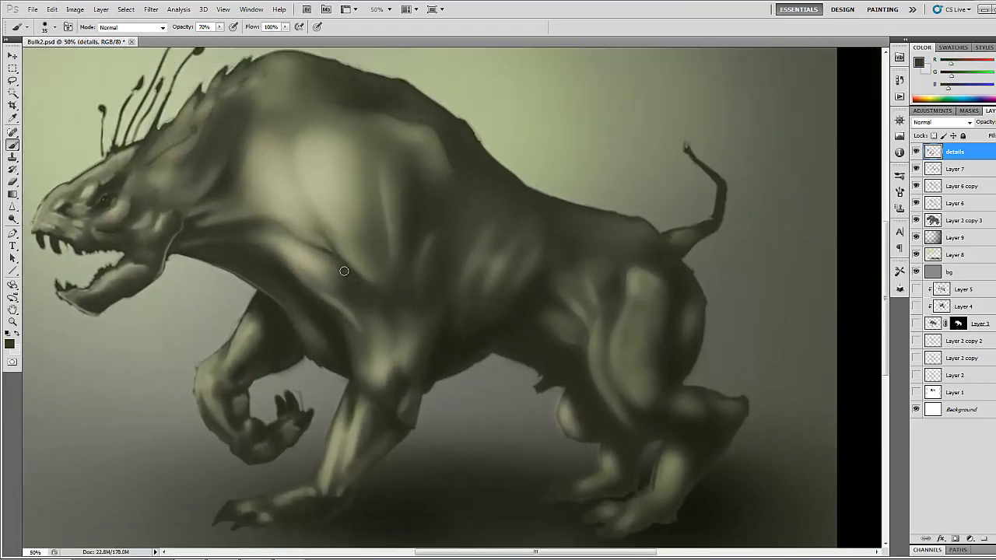
pyautogui.keyDown('alt'); pyautogui.click(339, 275); pyautogui.keyUp('alt')
pyautogui.moveTo(320, 253); pyautogui.dragTo(342, 281)
pyautogui.keyDown('alt'); pyautogui.click(348, 282); pyautogui.keyUp('alt')
pyautogui.keyDown('alt'); pyautogui.click(355, 259); pyautogui.keyUp('alt')
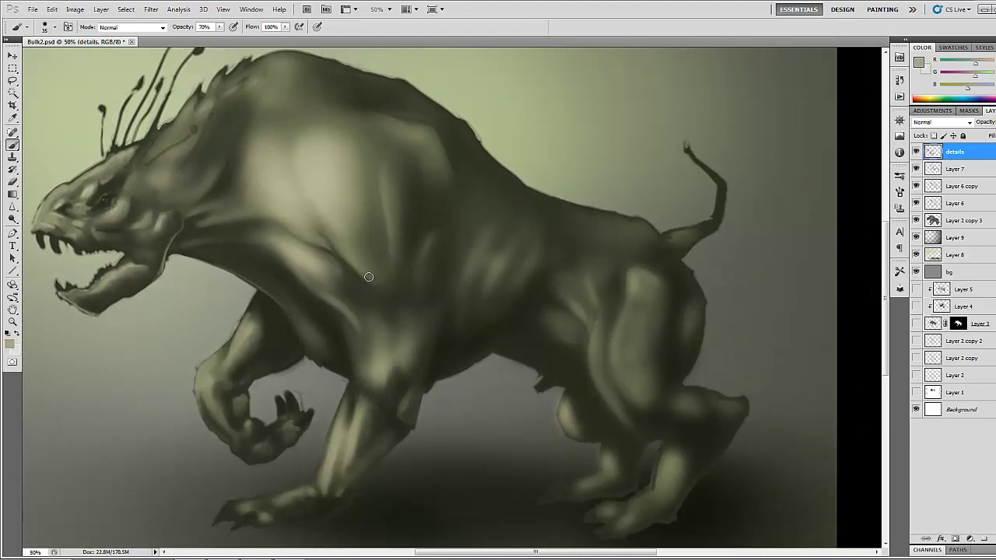
pyautogui.keyDown('alt'); pyautogui.click(343, 241); pyautogui.keyUp('alt')
pyautogui.keyDown('alt'); pyautogui.click(363, 268); pyautogui.keyUp('alt')
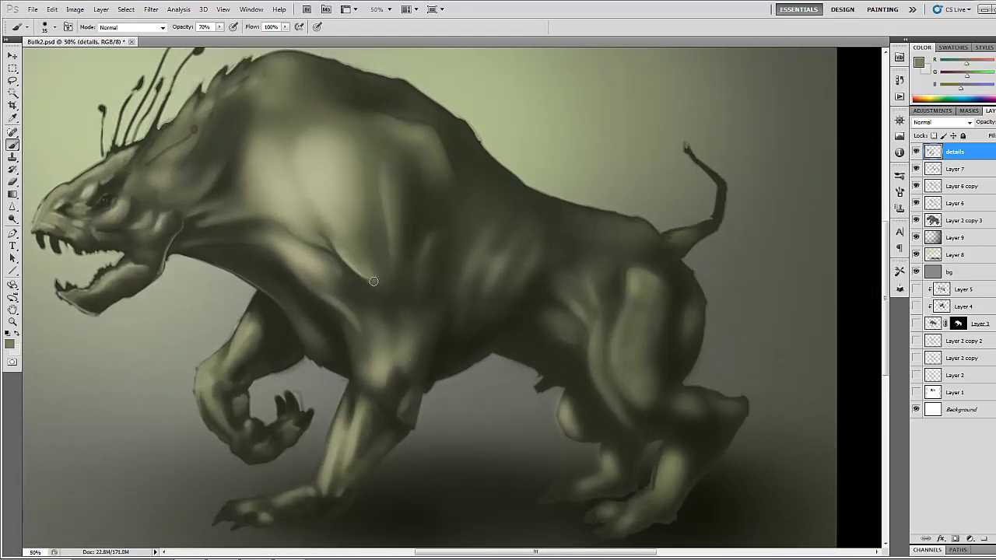
pyautogui.keyDown('alt'); pyautogui.click(340, 224); pyautogui.keyUp('alt')
pyautogui.keyDown('alt'); pyautogui.click(344, 242); pyautogui.keyUp('alt')
pyautogui.keyDown('alt'); pyautogui.click(321, 266); pyautogui.keyUp('alt')
# Step: Define the narrow vertical muscle ridge behind the shoulder highlight with a light streak and darker sampled tones around it
pyautogui.moveTo(386, 173)
pyautogui.mouseDown()
pyautogui.moveTo(389, 255)
pyautogui.moveTo(390, 227)
pyautogui.mouseUp()
pyautogui.keyDown('alt'); pyautogui.click(375, 201); pyautogui.keyUp('alt')
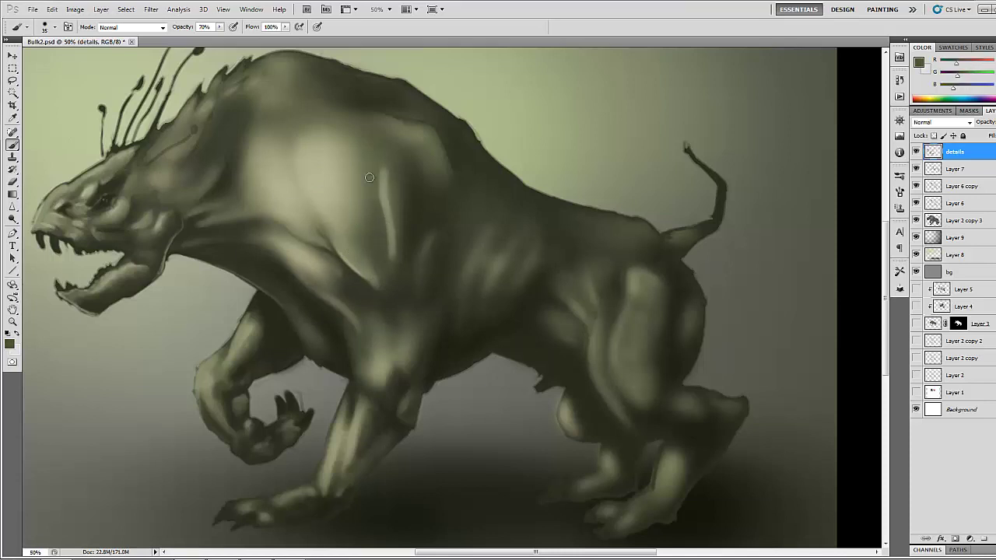
pyautogui.keyDown('alt'); pyautogui.click(375, 196); pyautogui.keyUp('alt')
pyautogui.keyDown('alt'); pyautogui.click(389, 180); pyautogui.keyUp('alt')
pyautogui.moveTo(388, 177)
pyautogui.mouseDown()
pyautogui.moveTo(388, 207)
pyautogui.moveTo(396, 177)
pyautogui.moveTo(397, 226)
pyautogui.mouseUp()
pyautogui.keyDown('alt'); pyautogui.click(398, 202); pyautogui.keyUp('alt')
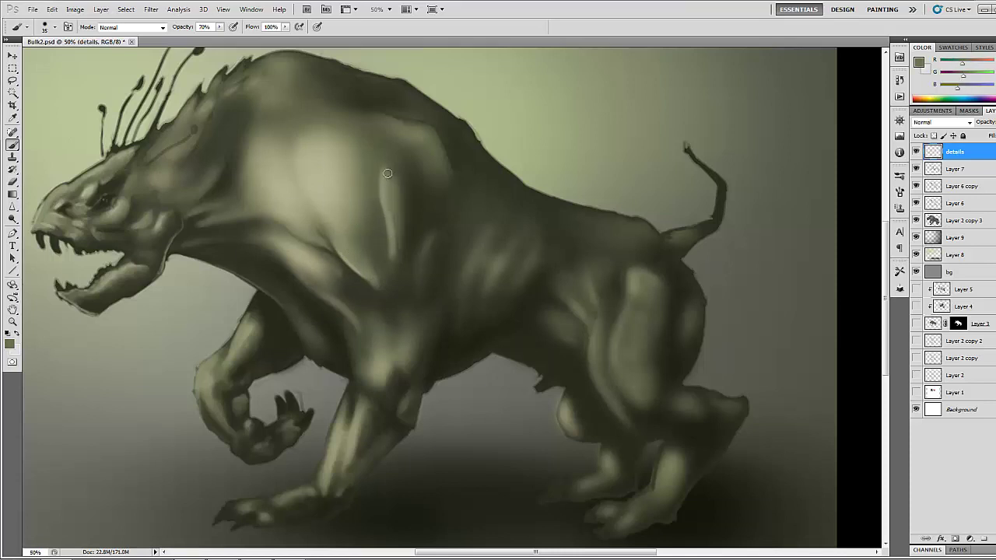
pyautogui.keyDown('alt'); pyautogui.click(403, 191); pyautogui.keyUp('alt')
pyautogui.moveTo(392, 174); pyautogui.dragTo(404, 231)
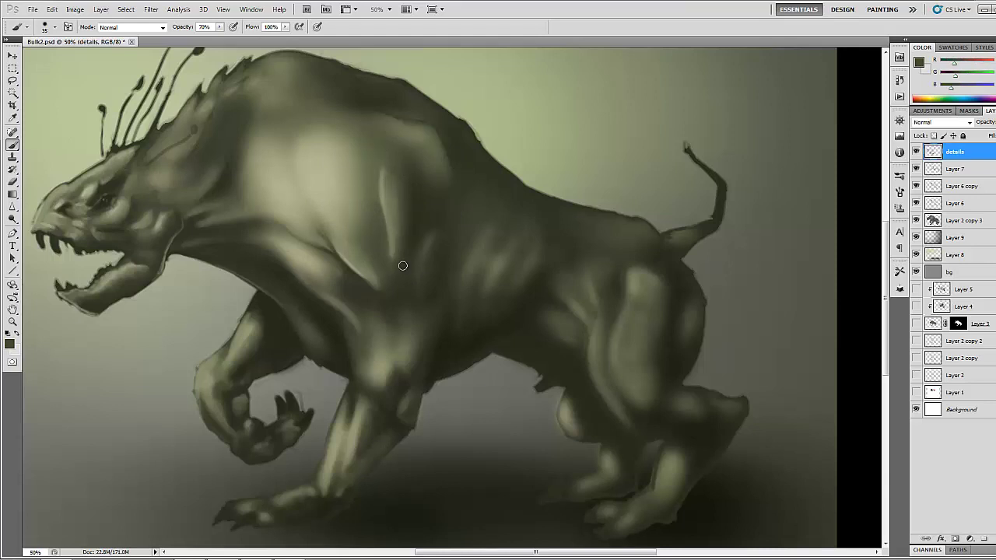
pyautogui.keyDown('alt'); pyautogui.click(406, 200); pyautogui.keyUp('alt')
pyautogui.keyDown('alt'); pyautogui.click(355, 195); pyautogui.keyUp('alt')
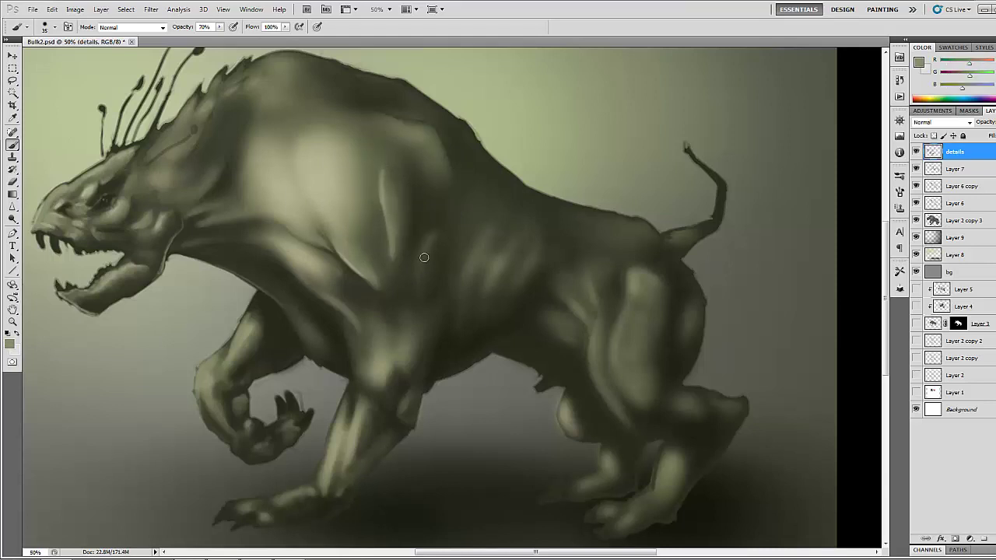
# Step: Paint a highlight on the small muscle behind the upper foreleg and blend it with a larger brush in a sampled dark tone
pyautogui.moveTo(425, 257)
pyautogui.mouseDown()
pyautogui.moveTo(428, 240)
pyautogui.moveTo(420, 287)
pyautogui.moveTo(441, 234)
pyautogui.moveTo(418, 297)
pyautogui.mouseUp()
pyautogui.keyDown('alt'); pyautogui.click(427, 264); pyautogui.keyUp('alt')
pyautogui.keyDown('alt'); pyautogui.click(435, 233); pyautogui.keyUp('alt')
pyautogui.keyDown('alt'); pyautogui.click(430, 269); pyautogui.keyUp('alt')
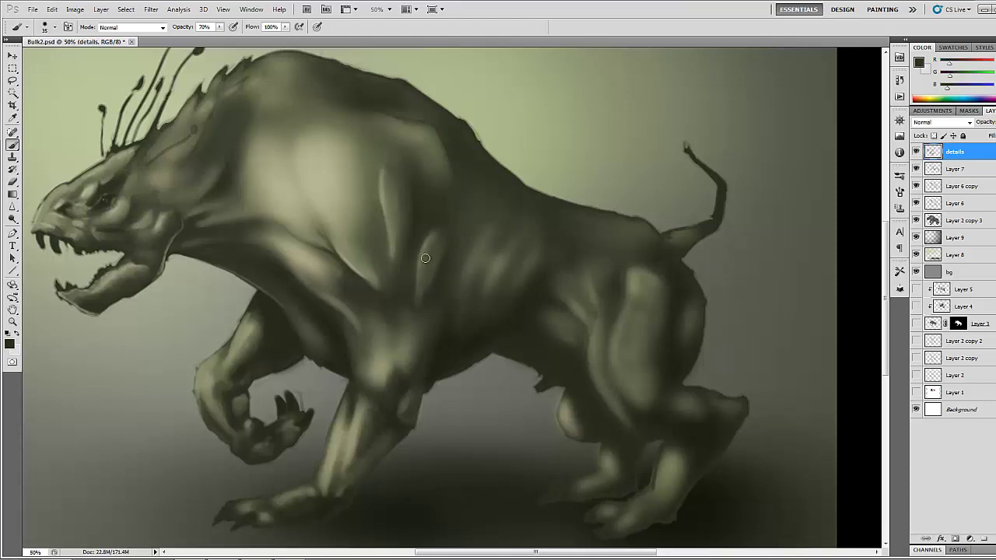
pyautogui.press(']')
pyautogui.press(']')
pyautogui.press(']')
pyautogui.press(']')
pyautogui.press(']')
pyautogui.moveTo(431, 239); pyautogui.dragTo(420, 279)
# Step: Paint a thin rim light down the back edge of the upper foreleg and soften it with sampled dark tones
pyautogui.press('[')
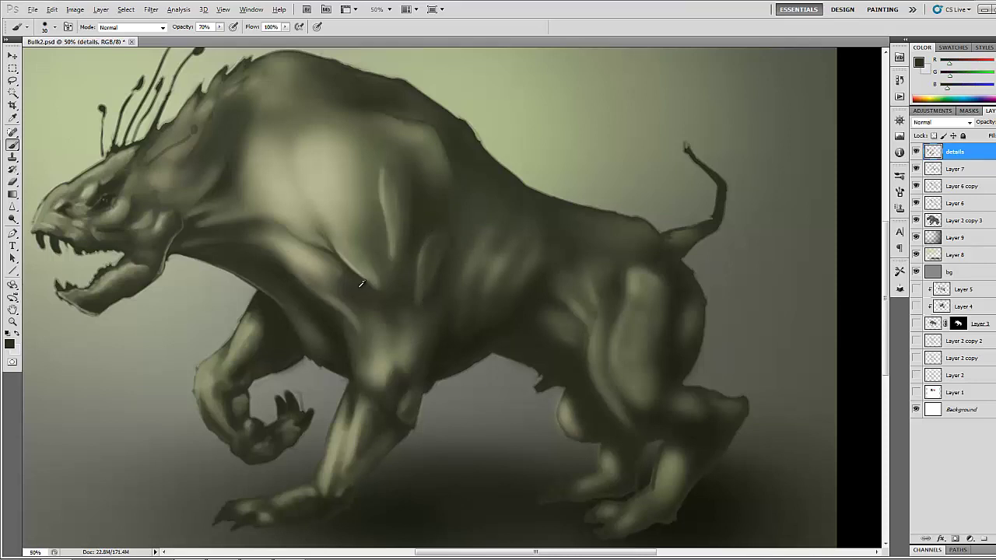
pyautogui.keyDown('alt'); pyautogui.click(384, 365); pyautogui.keyUp('alt')
pyautogui.moveTo(447, 266); pyautogui.dragTo(427, 386)
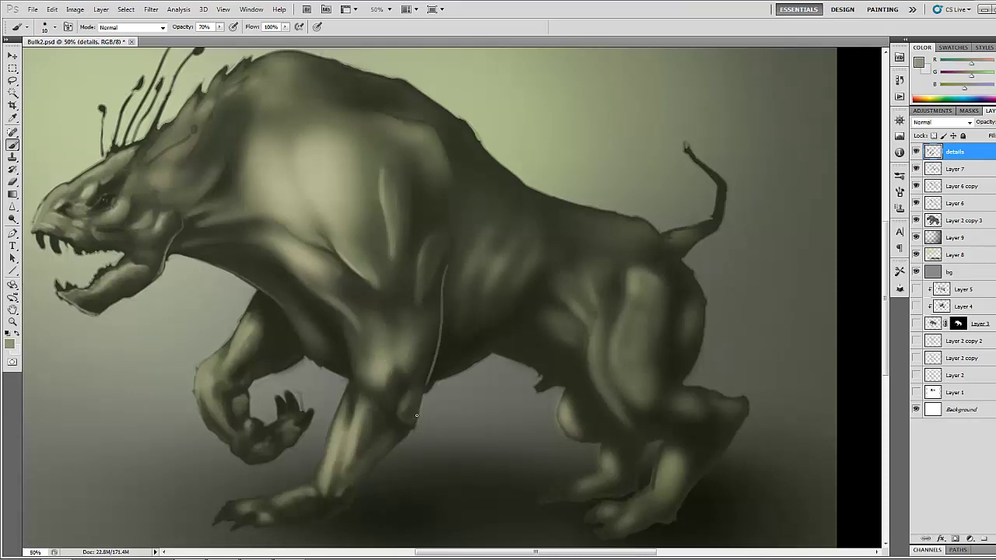
pyautogui.keyDown('alt'); pyautogui.click(443, 279); pyautogui.keyUp('alt')
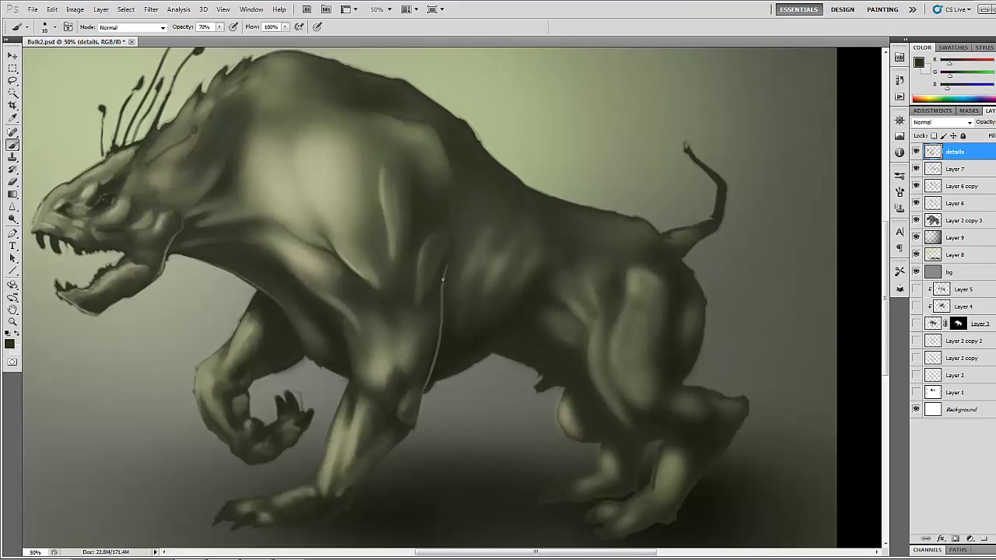
pyautogui.keyDown('alt'); pyautogui.click(433, 347); pyautogui.keyUp('alt')
pyautogui.keyDown('alt'); pyautogui.click(442, 357); pyautogui.keyUp('alt')
# Step: Add a faint highlight along the rear belly edge and refine the groin contour with sampled light and dark tones
pyautogui.moveTo(413, 253); pyautogui.dragTo(290, 214)
pyautogui.keyDown('alt'); pyautogui.click(371, 231); pyautogui.keyUp('alt')
pyautogui.moveTo(366, 314); pyautogui.dragTo(395, 301)
pyautogui.keyDown('alt'); pyautogui.click(347, 322); pyautogui.keyUp('alt')
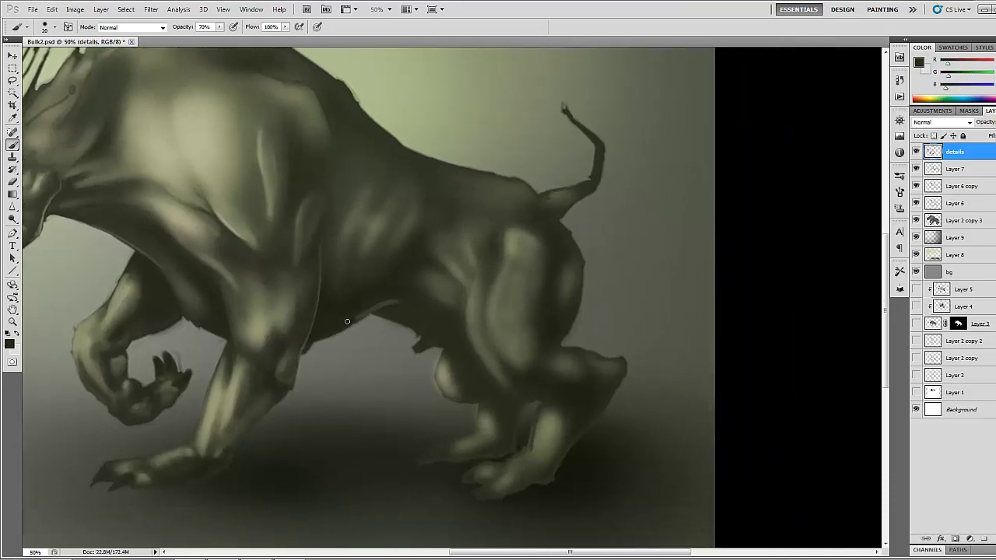
pyautogui.keyDown('alt'); pyautogui.click(414, 341); pyautogui.keyUp('alt')
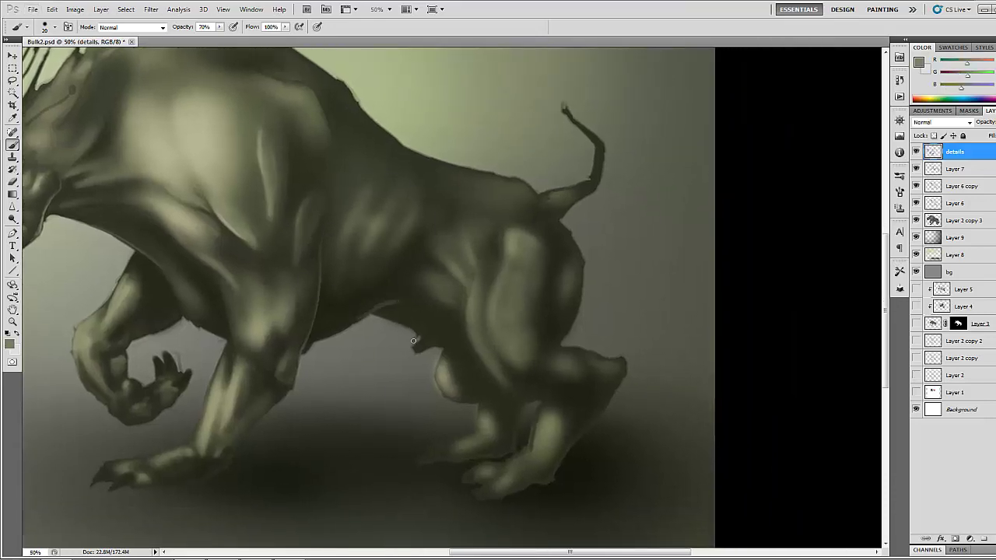
pyautogui.keyDown('alt'); pyautogui.click(420, 340); pyautogui.keyUp('alt')
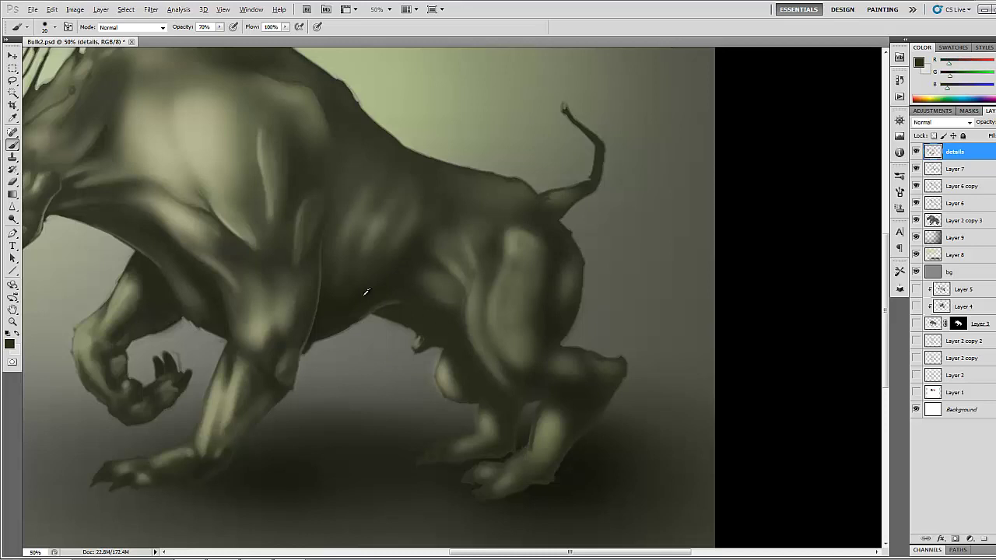
pyautogui.keyDown('alt'); pyautogui.click(424, 337); pyautogui.keyUp('alt')
# Step: Shade the far hind leg and the lower edge of the near thigh in a dark tone
pyautogui.moveTo(465, 366); pyautogui.dragTo(515, 406)
pyautogui.moveTo(448, 357); pyautogui.dragTo(463, 364)
pyautogui.moveTo(431, 322)
pyautogui.mouseDown()
pyautogui.moveTo(508, 413)
pyautogui.moveTo(483, 397)
pyautogui.moveTo(508, 424)
pyautogui.moveTo(491, 450)
pyautogui.mouseUp()
# Step: Define the toes of both hind feet with a 25 px brush, alternating sampled light and dark tones
pyautogui.rightClick(422, 460)
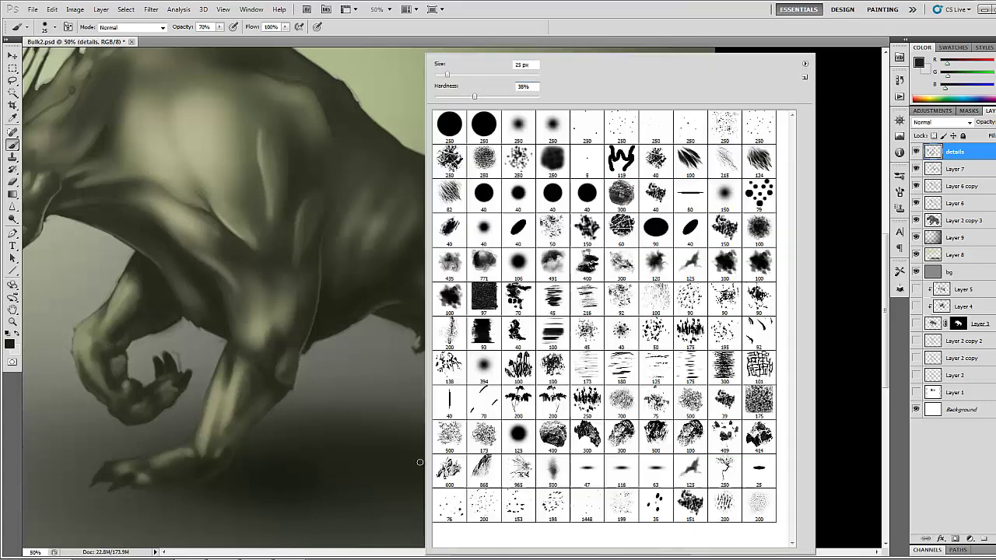
pyautogui.press('Escape')
pyautogui.moveTo(428, 457)
pyautogui.mouseDown()
pyautogui.moveTo(461, 454)
pyautogui.moveTo(433, 452)
pyautogui.moveTo(447, 457)
pyautogui.moveTo(458, 446)
pyautogui.moveTo(507, 464)
pyautogui.moveTo(470, 476)
pyautogui.moveTo(474, 486)
pyautogui.moveTo(494, 476)
pyautogui.moveTo(484, 477)
pyautogui.moveTo(485, 493)
pyautogui.moveTo(515, 482)
pyautogui.moveTo(498, 472)
pyautogui.moveTo(529, 475)
pyautogui.moveTo(510, 478)
pyautogui.moveTo(517, 484)
pyautogui.moveTo(547, 476)
pyautogui.moveTo(513, 464)
pyautogui.moveTo(548, 464)
pyautogui.moveTo(520, 454)
pyautogui.moveTo(537, 445)
pyautogui.moveTo(520, 466)
pyautogui.mouseUp()
pyautogui.keyDown('alt'); pyautogui.click(537, 444); pyautogui.keyUp('alt')
pyautogui.moveTo(509, 473); pyautogui.dragTo(528, 470)
pyautogui.keyDown('alt'); pyautogui.click(518, 477); pyautogui.keyUp('alt')
pyautogui.keyDown('alt'); pyautogui.click(518, 467); pyautogui.keyUp('alt')
pyautogui.keyDown('alt'); pyautogui.click(532, 472); pyautogui.keyUp('alt')
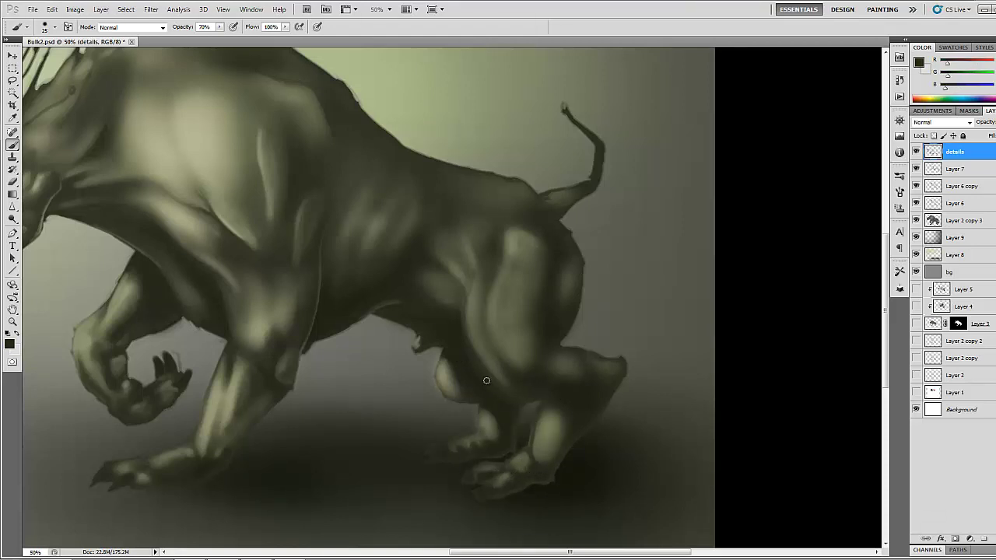
# Step: Reshape the highlight on the near hind leg's shin and ankle with sampled tones
pyautogui.keyDown('alt'); pyautogui.click(576, 465); pyautogui.keyUp('alt')
pyautogui.keyDown('alt'); pyautogui.click(548, 403); pyautogui.keyUp('alt')
pyautogui.moveTo(562, 406); pyautogui.dragTo(577, 420)
pyautogui.moveTo(557, 416); pyautogui.dragTo(543, 460)
pyautogui.moveTo(549, 410); pyautogui.dragTo(541, 446)
# Step: Refine the back edge of the near lower hind leg with a thin rim light and soften it with a dark tone
pyautogui.keyDown('alt'); pyautogui.click(540, 446); pyautogui.keyUp('alt')
pyautogui.keyDown('alt'); pyautogui.click(560, 430); pyautogui.keyUp('alt')
pyautogui.keyDown('alt'); pyautogui.click(569, 409); pyautogui.keyUp('alt')
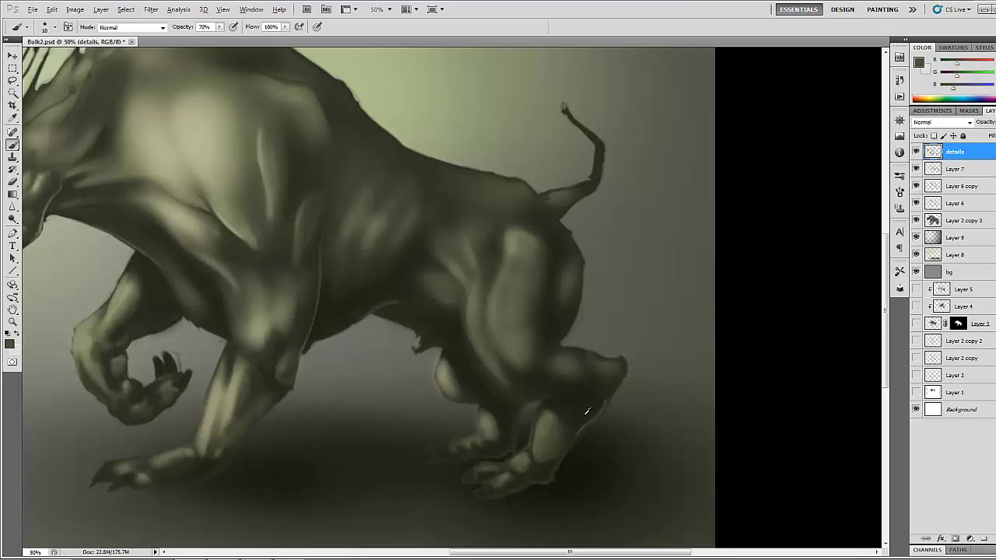
pyautogui.keyDown('alt'); pyautogui.click(588, 410); pyautogui.keyUp('alt')
pyautogui.moveTo(588, 416); pyautogui.dragTo(582, 423)
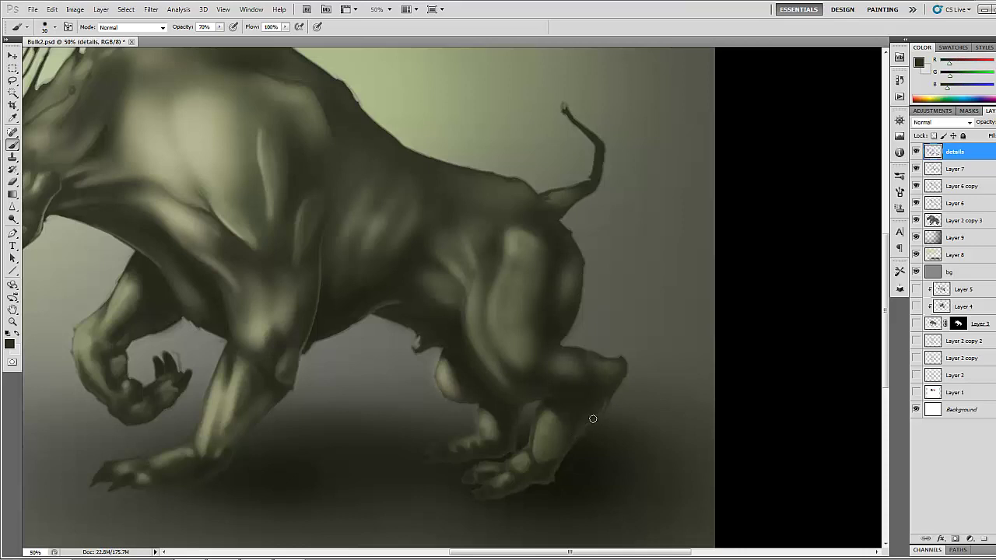
# Step: Deepen the shadow between the near thigh and the knee with sampled dark tones
pyautogui.keyDown('alt'); pyautogui.click(454, 360); pyautogui.keyUp('alt')
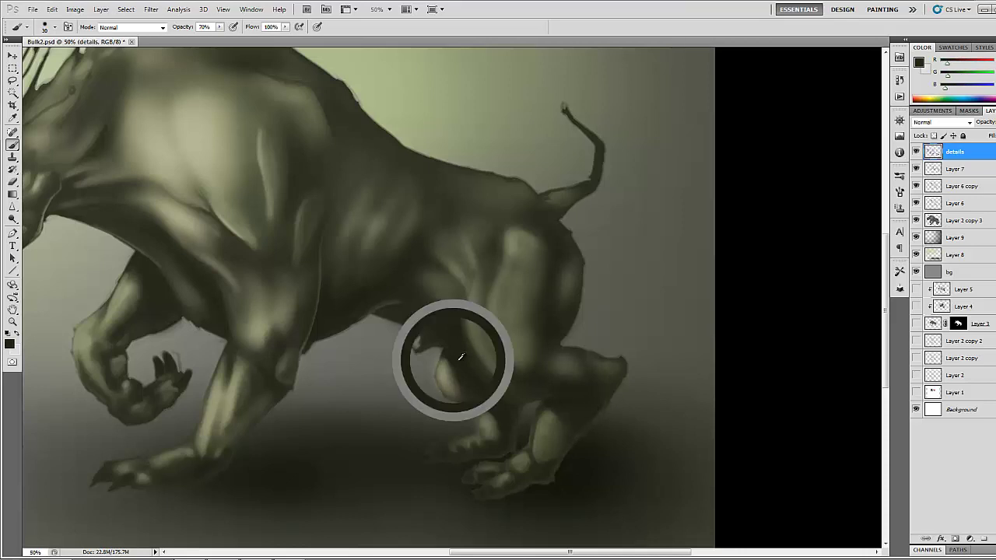
pyautogui.keyDown('alt'); pyautogui.click(592, 365); pyautogui.keyUp('alt')
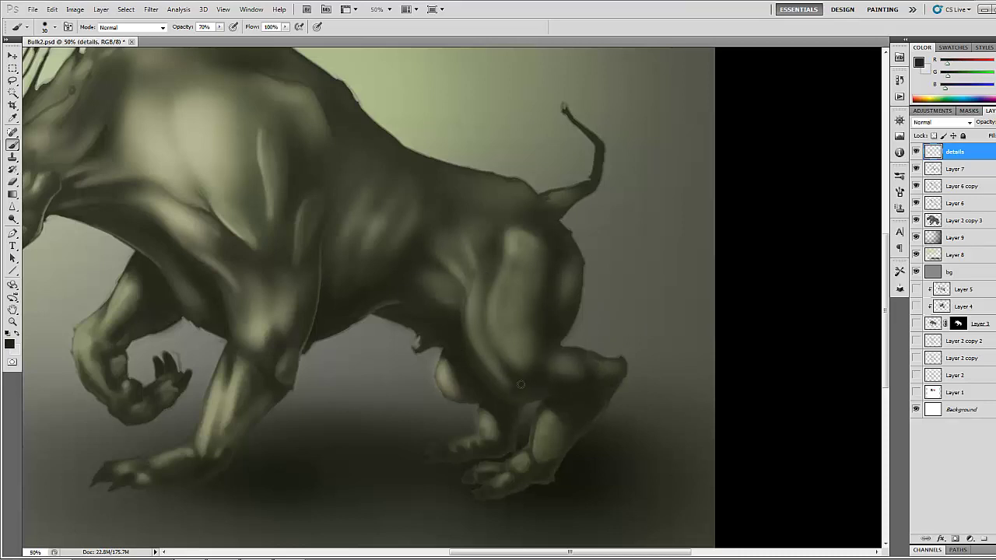
pyautogui.moveTo(531, 385)
pyautogui.mouseDown()
pyautogui.moveTo(542, 361)
pyautogui.moveTo(511, 365)
pyautogui.moveTo(521, 377)
pyautogui.moveTo(524, 360)
pyautogui.moveTo(489, 349)
pyautogui.mouseUp()
pyautogui.keyDown('alt'); pyautogui.click(501, 351); pyautogui.keyUp('alt')
pyautogui.keyDown('alt'); pyautogui.click(533, 368); pyautogui.keyUp('alt')
# Step: Blend the lower thigh muscles with a larger brush and tones sampled from the surrounding area
pyautogui.press(']')
pyautogui.press(']')
pyautogui.press(']')
pyautogui.press(']')
pyautogui.keyDown('alt'); pyautogui.click(530, 347); pyautogui.keyUp('alt')
pyautogui.keyDown('alt'); pyautogui.click(493, 337); pyautogui.keyUp('alt')
pyautogui.keyDown('alt'); pyautogui.click(488, 355); pyautogui.keyUp('alt')
# Step: Break the near thigh's broad highlight into narrower vertical muscle strands with sampled tones
pyautogui.keyDown('alt'); pyautogui.click(516, 234); pyautogui.keyUp('alt')
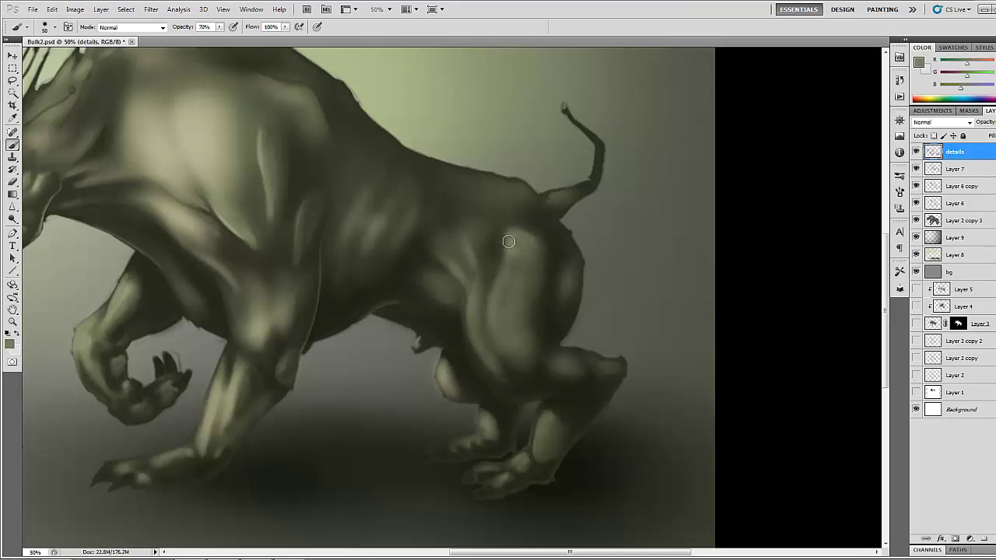
pyautogui.moveTo(516, 230)
pyautogui.mouseDown()
pyautogui.moveTo(539, 237)
pyautogui.moveTo(522, 309)
pyautogui.mouseUp()
pyautogui.press(']')
pyautogui.keyDown('alt'); pyautogui.click(520, 248); pyautogui.keyUp('alt')
pyautogui.moveTo(526, 245)
pyautogui.mouseDown()
pyautogui.moveTo(513, 265)
pyautogui.moveTo(515, 250)
pyautogui.moveTo(523, 301)
pyautogui.moveTo(526, 240)
pyautogui.moveTo(527, 280)
pyautogui.moveTo(529, 253)
pyautogui.moveTo(535, 277)
pyautogui.moveTo(540, 250)
pyautogui.mouseUp()
# Step: Darken the top of the near thigh around its highlight with tones sampled from the thigh and rump
pyautogui.keyDown('alt'); pyautogui.click(540, 271); pyautogui.keyUp('alt')
pyautogui.keyDown('alt'); pyautogui.click(539, 243); pyautogui.keyUp('alt')
pyautogui.keyDown('alt'); pyautogui.click(531, 222); pyautogui.keyUp('alt')
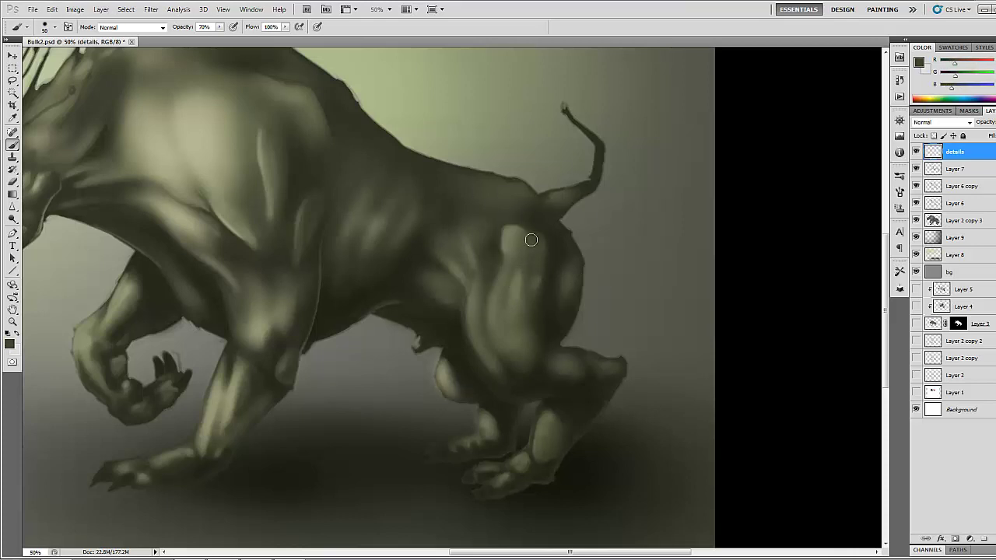
pyautogui.keyDown('alt'); pyautogui.click(534, 209); pyautogui.keyUp('alt')
pyautogui.keyDown('alt'); pyautogui.click(511, 203); pyautogui.keyUp('alt')
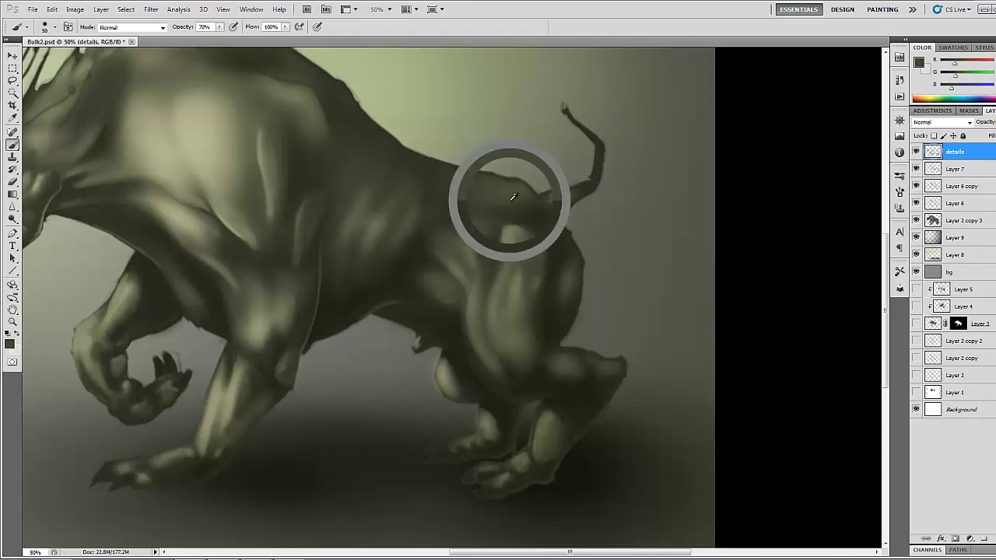
# Step: Darken and soften the shading over the rump and upper thigh with sampled dark green tones and a 125 px brush
pyautogui.moveTo(498, 241)
pyautogui.mouseDown()
pyautogui.moveTo(505, 249)
pyautogui.moveTo(512, 229)
pyautogui.mouseUp()
pyautogui.press(']')
pyautogui.press(']')
pyautogui.press(']')
pyautogui.press(']')
pyautogui.press(']')
pyautogui.press(']')
pyautogui.press(']')
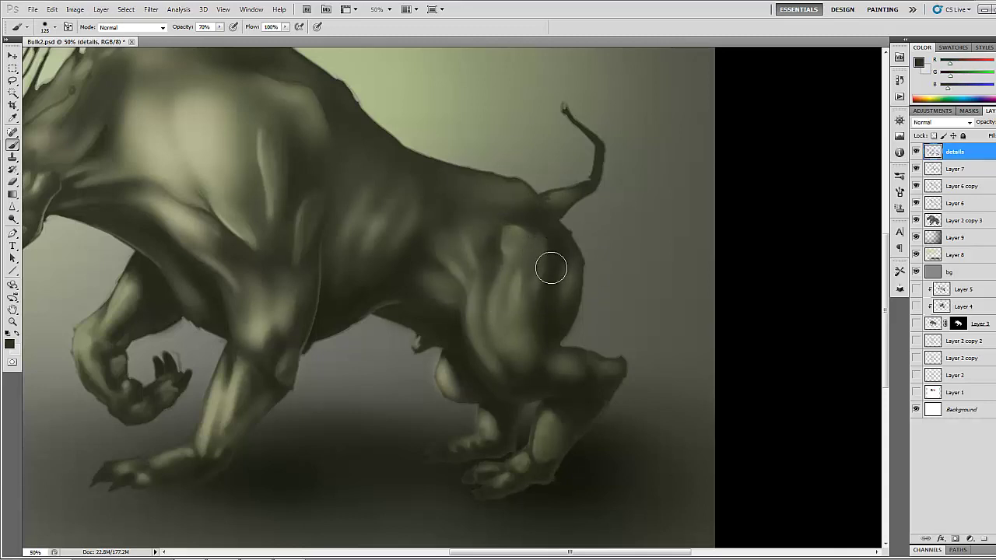
pyautogui.press('[')
pyautogui.press('[')
pyautogui.press('[')
pyautogui.press('[')
pyautogui.press('[')
pyautogui.press('[')
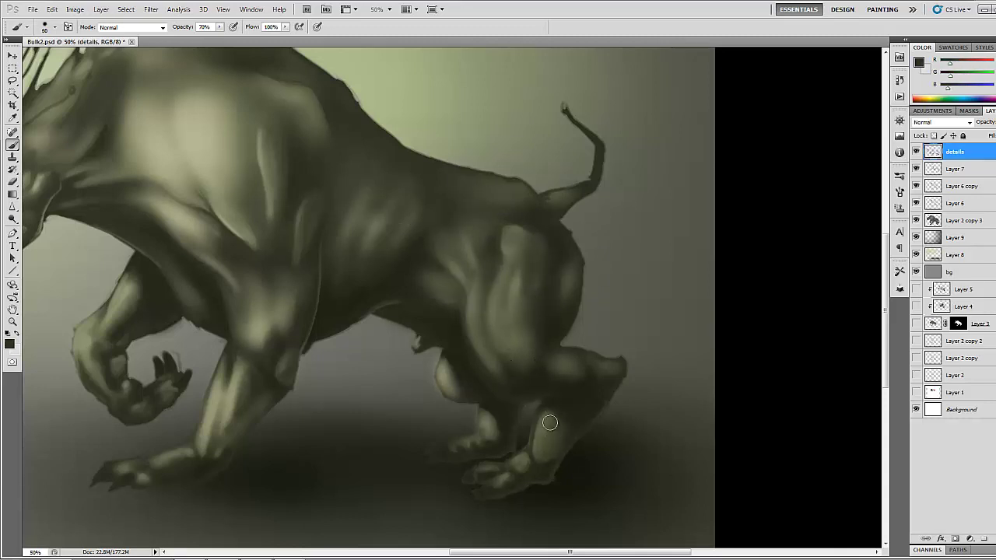
# Step: Paint sampled lighter green highlights on the near hind lower leg with a 45 px brush
pyautogui.keyDown('alt'); pyautogui.click(540, 418); pyautogui.keyUp('alt')
pyautogui.press('[')
pyautogui.press('[')
pyautogui.press('[')
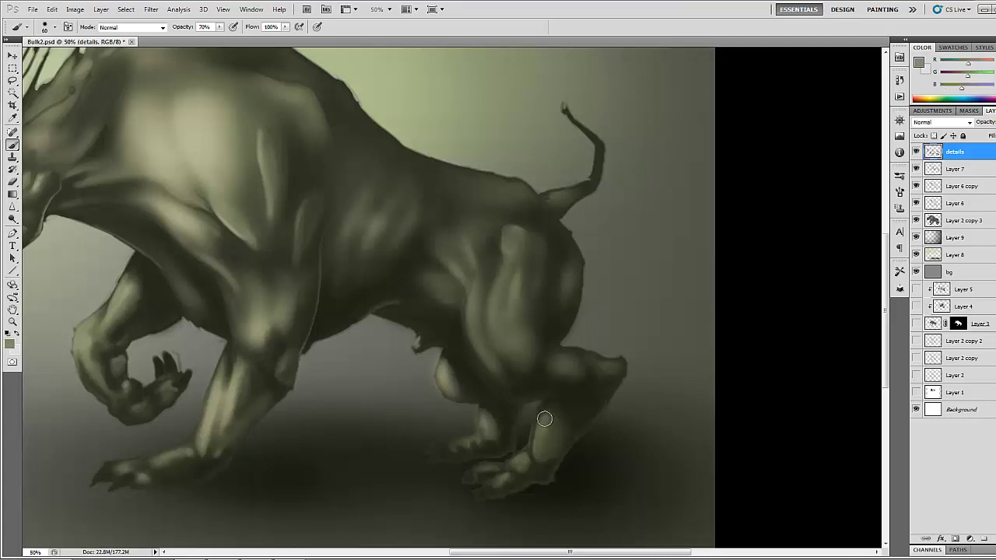
pyautogui.moveTo(534, 433)
pyautogui.mouseDown()
pyautogui.moveTo(483, 421)
pyautogui.moveTo(482, 413)
pyautogui.moveTo(474, 438)
pyautogui.moveTo(453, 449)
pyautogui.moveTo(524, 456)
pyautogui.moveTo(511, 477)
pyautogui.mouseUp()
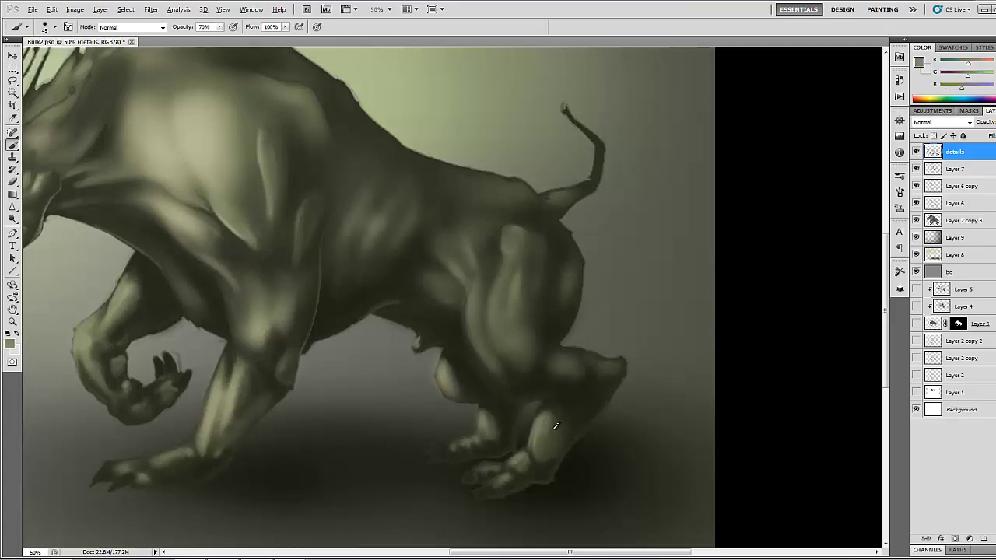
pyautogui.keyDown('alt'); pyautogui.click(556, 427); pyautogui.keyUp('alt')
pyautogui.keyDown('alt'); pyautogui.click(543, 444); pyautogui.keyUp('alt')
pyautogui.moveTo(543, 422)
pyautogui.mouseDown()
pyautogui.moveTo(534, 452)
pyautogui.moveTo(516, 464)
pyautogui.moveTo(526, 462)
pyautogui.mouseUp()
# Step: Darken the far hind leg with a sampled near-black green and an 80 px brush
pyautogui.keyDown('alt'); pyautogui.click(566, 406); pyautogui.keyUp('alt')
pyautogui.keyDown('alt'); pyautogui.click(561, 403); pyautogui.keyUp('alt')
pyautogui.press(']')
pyautogui.press(']')
pyautogui.press(']')
pyautogui.press(']')
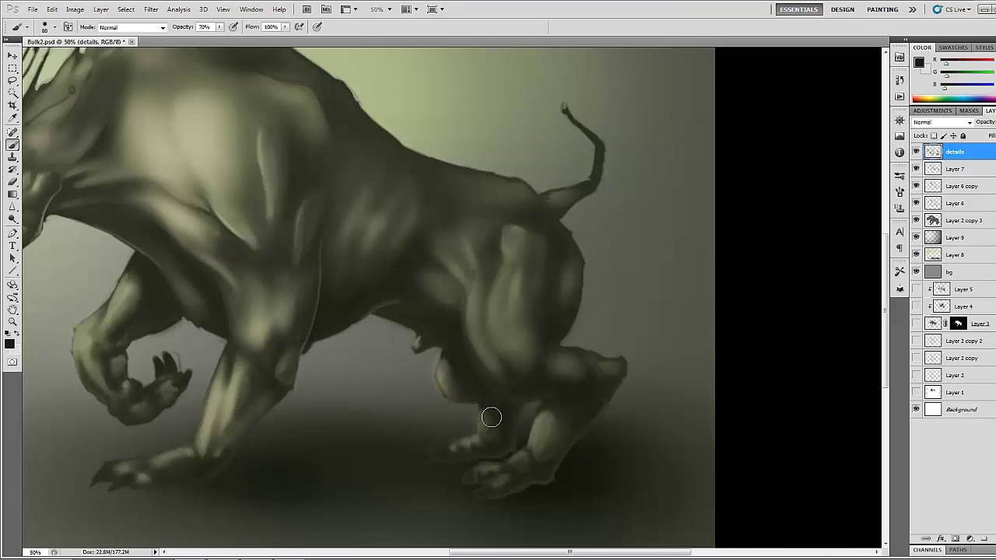
# Step: Refine the shading around the narrow vertical muscle highlight on the shoulder with sampled greens
pyautogui.moveTo(385, 262); pyautogui.dragTo(430, 358)
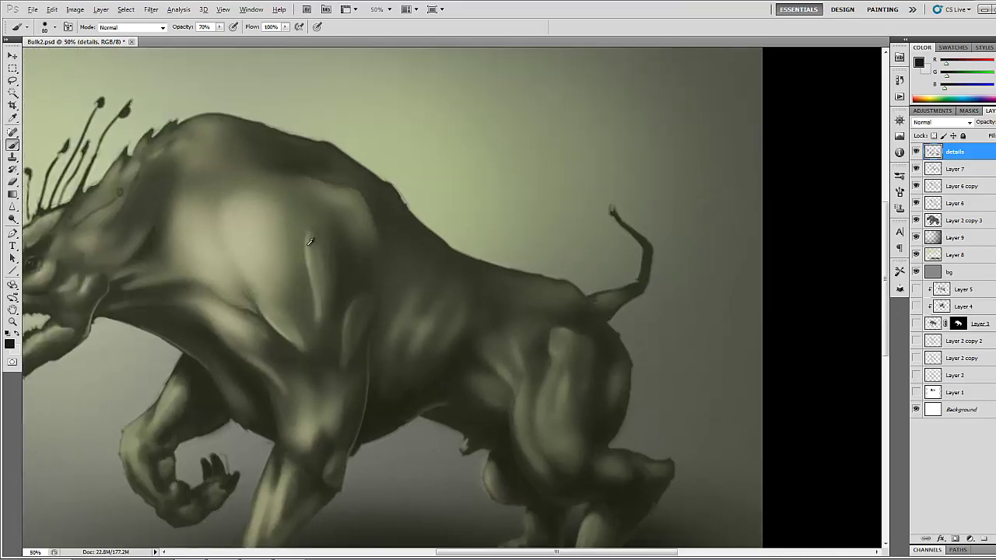
pyautogui.keyDown('alt'); pyautogui.click(335, 246); pyautogui.keyUp('alt')
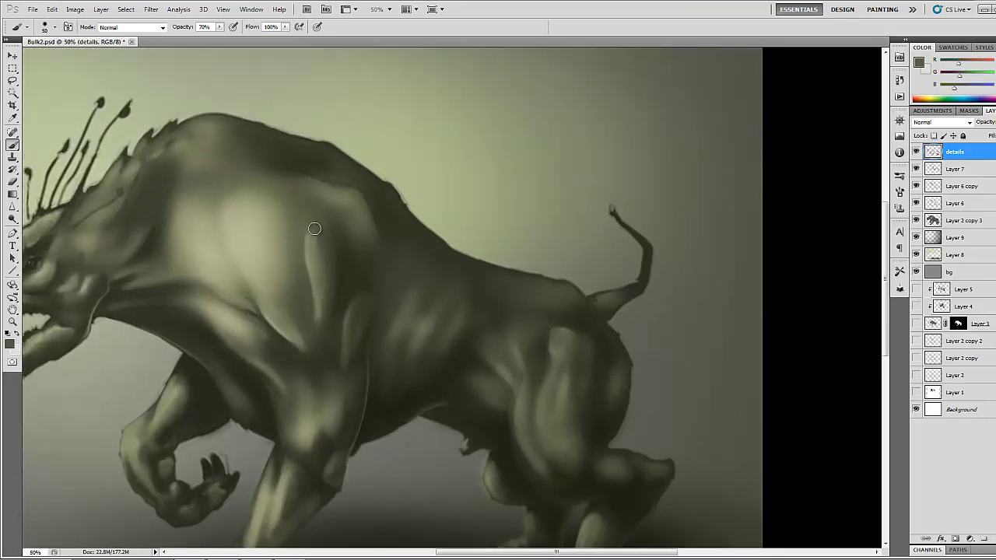
pyautogui.keyDown('alt'); pyautogui.click(310, 241); pyautogui.keyUp('alt')
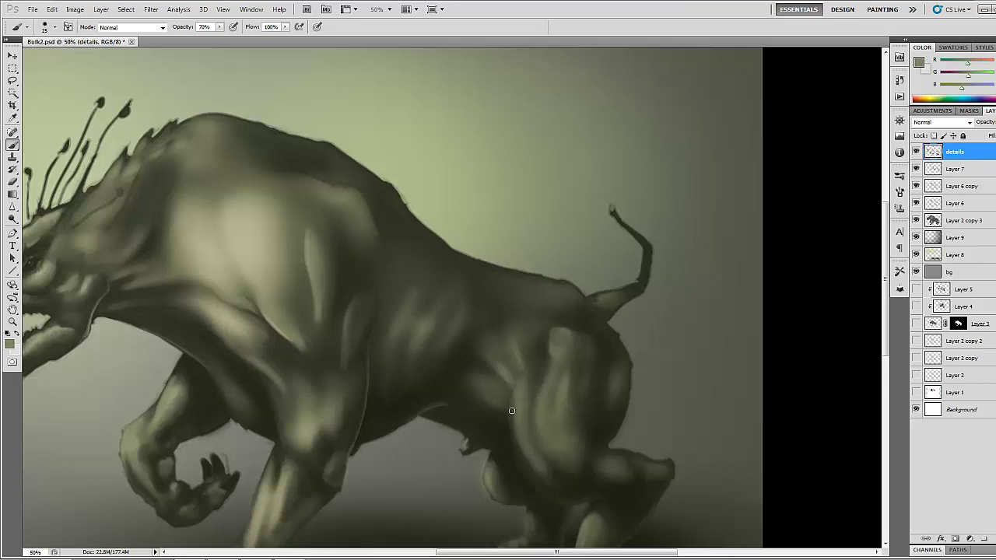
# Step: Define the front edge of the near thigh muscle with sampled light and dark tones and a 25 px brush
pyautogui.moveTo(512, 411)
pyautogui.mouseDown()
pyautogui.moveTo(536, 485)
pyautogui.moveTo(523, 469)
pyautogui.moveTo(521, 415)
pyautogui.mouseUp()
pyautogui.keyDown('alt'); pyautogui.click(542, 486); pyautogui.keyUp('alt')
pyautogui.keyDown('alt'); pyautogui.click(525, 444); pyautogui.keyUp('alt')
pyautogui.keyDown('alt'); pyautogui.click(548, 493); pyautogui.keyUp('alt')
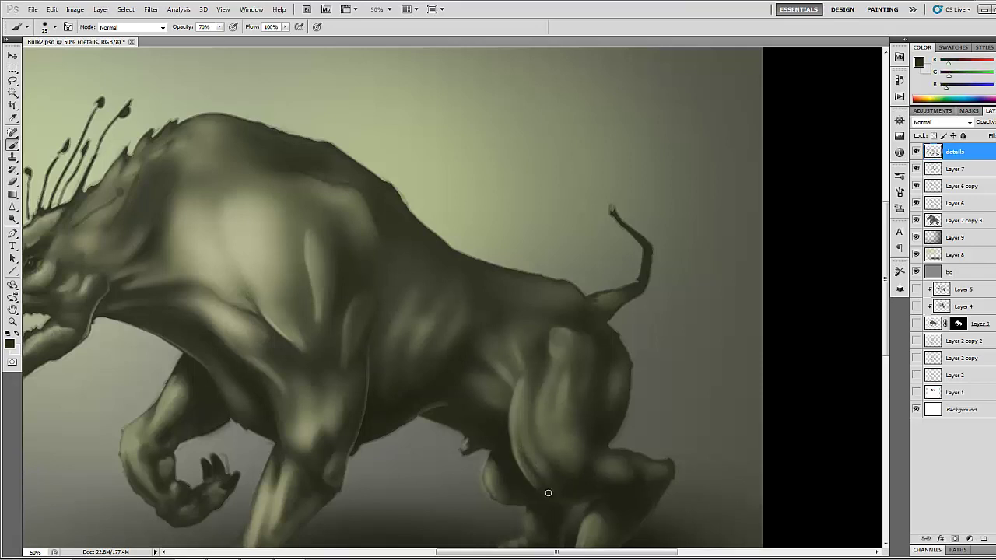
pyautogui.keyDown('alt'); pyautogui.click(524, 393); pyautogui.keyUp('alt')
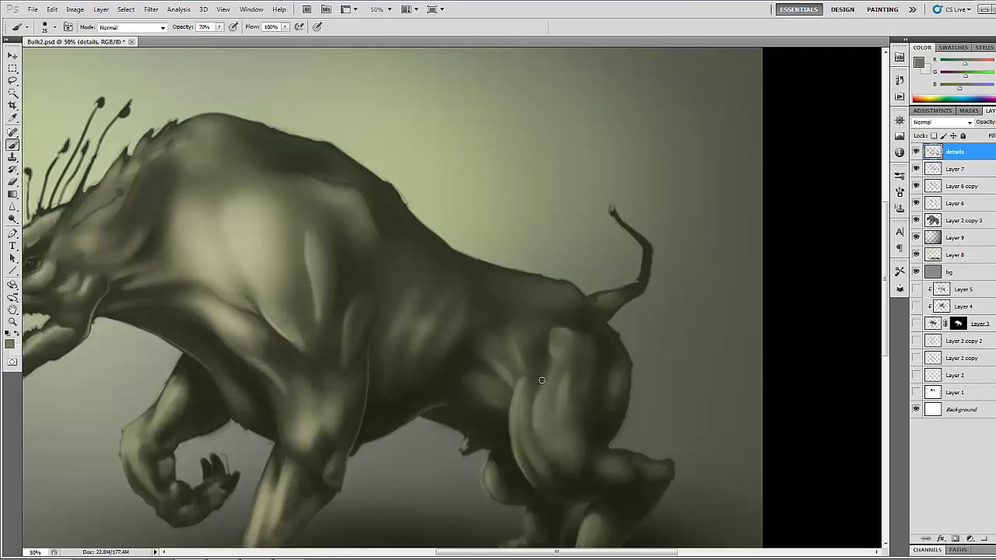
# Step: Blend the front of the thigh and the adjoining flank folds with sampled mid-tones and a 45 px brush
pyautogui.keyDown('alt'); pyautogui.click(522, 381); pyautogui.keyUp('alt')
pyautogui.press(']')
pyautogui.press(']')
pyautogui.press(']')
pyautogui.press(']')
pyautogui.moveTo(521, 385)
pyautogui.mouseDown()
pyautogui.moveTo(534, 435)
pyautogui.moveTo(522, 416)
pyautogui.moveTo(541, 365)
pyautogui.moveTo(503, 392)
pyautogui.mouseUp()
pyautogui.keyDown('alt'); pyautogui.click(515, 407); pyautogui.keyUp('alt')
pyautogui.keyDown('alt'); pyautogui.click(525, 402); pyautogui.keyUp('alt')
pyautogui.moveTo(496, 353); pyautogui.dragTo(503, 344)
pyautogui.keyDown('alt'); pyautogui.click(500, 351); pyautogui.keyUp('alt')
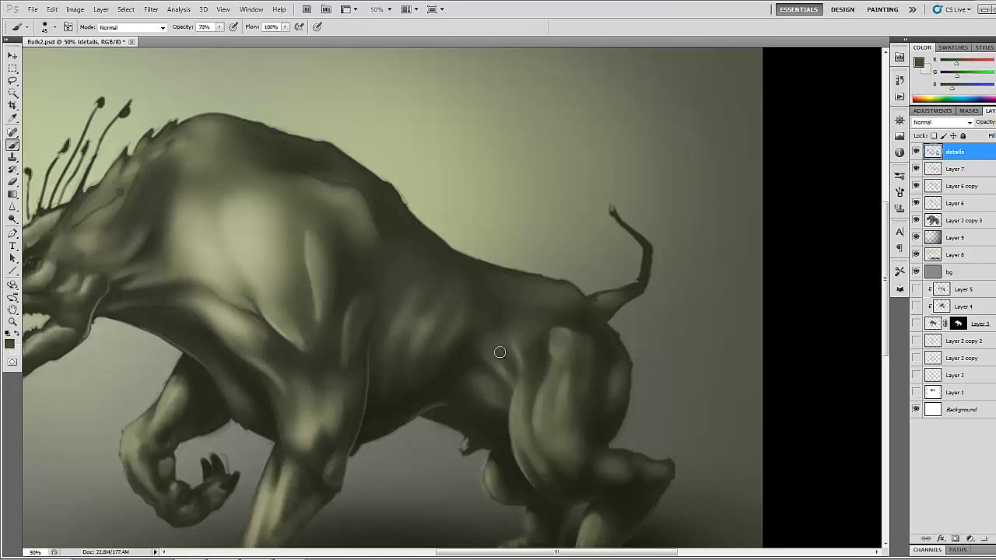
# Step: Clean up the upper back outline above the shoulder with sampled dark greens and a 25 px brush
pyautogui.moveTo(309, 218); pyautogui.dragTo(344, 269)
pyautogui.keyDown('alt'); pyautogui.click(351, 221); pyautogui.keyUp('alt')
pyautogui.press('[')
pyautogui.press('[')
pyautogui.press('[')
pyautogui.press('[')
pyautogui.press('[')
pyautogui.press('[')
pyautogui.keyDown('alt'); pyautogui.click(340, 206); pyautogui.keyUp('alt')
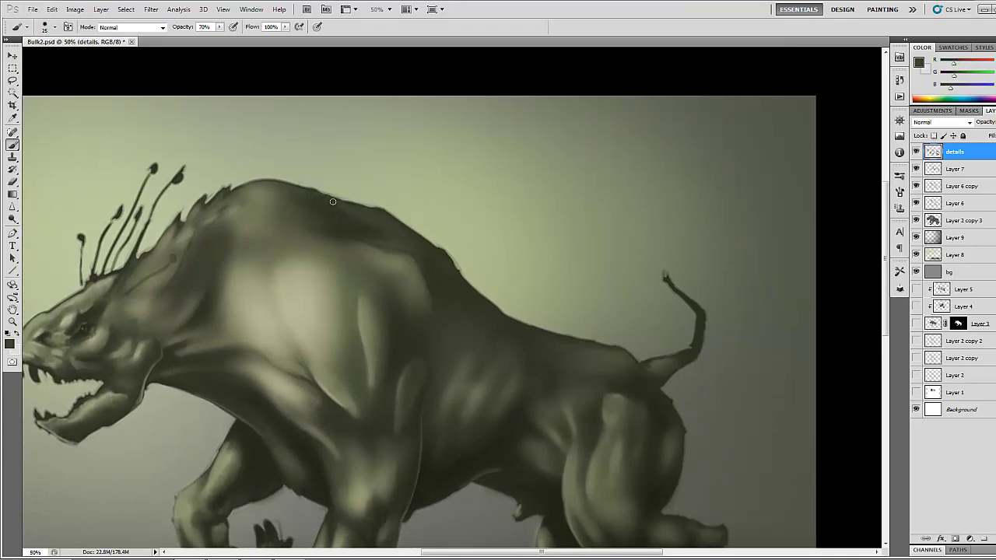
pyautogui.keyDown('alt'); pyautogui.click(316, 205); pyautogui.keyUp('alt')
# Step: Paint a dark pointed shadow shape at the top of the shoulder with sampled tones and a 40 px brush
pyautogui.moveTo(276, 252)
pyautogui.mouseDown()
pyautogui.moveTo(246, 258)
pyautogui.moveTo(268, 283)
pyautogui.moveTo(260, 262)
pyautogui.moveTo(241, 258)
pyautogui.moveTo(284, 249)
pyautogui.moveTo(268, 273)
pyautogui.moveTo(252, 261)
pyautogui.moveTo(280, 250)
pyautogui.moveTo(234, 258)
pyautogui.moveTo(282, 243)
pyautogui.mouseUp()
pyautogui.keyDown('alt'); pyautogui.click(242, 258); pyautogui.keyUp('alt')
pyautogui.keyDown('alt'); pyautogui.click(256, 257); pyautogui.keyUp('alt')
pyautogui.keyDown('alt'); pyautogui.click(252, 243); pyautogui.keyUp('alt')
pyautogui.keyDown('alt'); pyautogui.click(278, 262); pyautogui.keyUp('alt')
pyautogui.keyDown('alt'); pyautogui.click(283, 247); pyautogui.keyUp('alt')
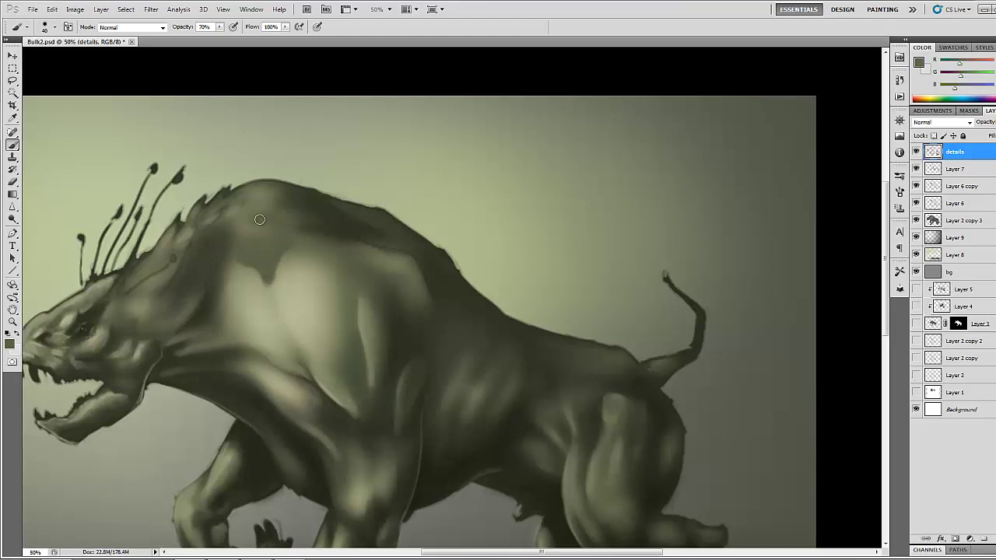
pyautogui.keyDown('alt'); pyautogui.click(267, 221); pyautogui.keyUp('alt')
pyautogui.keyDown('alt'); pyautogui.click(321, 238); pyautogui.keyUp('alt')
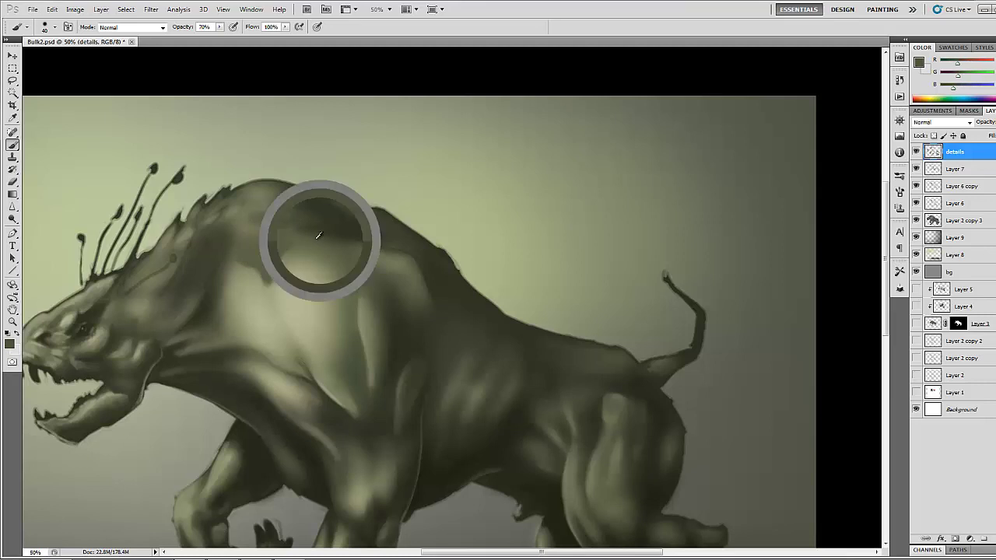
pyautogui.keyDown('alt'); pyautogui.click(351, 289); pyautogui.keyUp('alt')
# Step: Paint soft highlights on the hump and brighten the shoulder edge beside the dark shadow shape
pyautogui.press(']')
pyautogui.press(']')
pyautogui.press(']')
pyautogui.press(']')
pyautogui.moveTo(253, 238)
pyautogui.mouseDown()
pyautogui.moveTo(251, 260)
pyautogui.moveTo(227, 209)
pyautogui.moveTo(233, 228)
pyautogui.mouseUp()
pyautogui.press('[')
pyautogui.press('[')
pyautogui.press('[')
pyautogui.press('[')
pyautogui.moveTo(220, 275)
pyautogui.mouseDown()
pyautogui.moveTo(232, 249)
pyautogui.moveTo(224, 280)
pyautogui.moveTo(258, 286)
pyautogui.moveTo(229, 276)
pyautogui.moveTo(264, 259)
pyautogui.moveTo(233, 289)
pyautogui.mouseUp()
pyautogui.keyDown('alt'); pyautogui.click(236, 289); pyautogui.keyUp('alt')
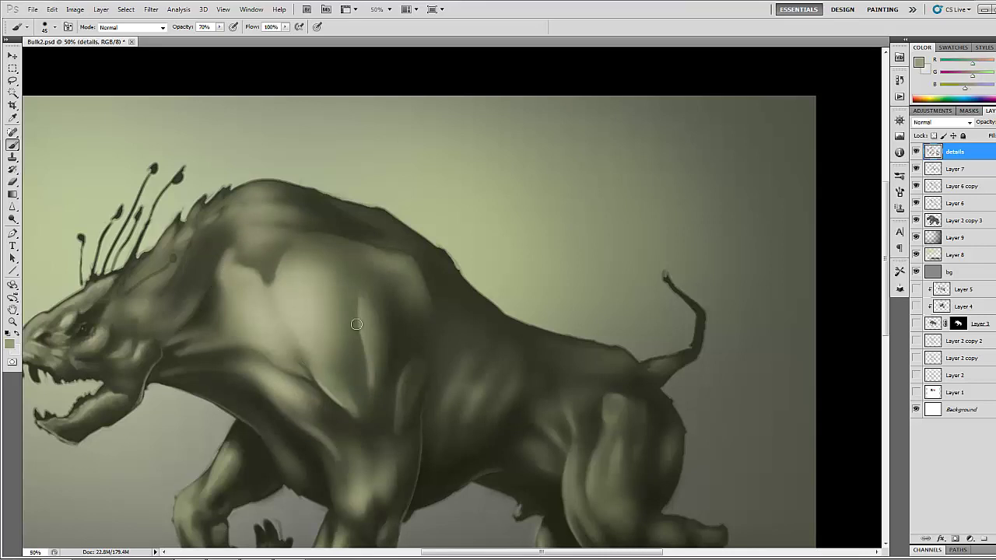
# Step: Refine the back contour and shading behind the shoulder hump with sampled dark greens and a 25 px brush
pyautogui.keyDown('alt'); pyautogui.click(442, 268); pyautogui.keyUp('alt')
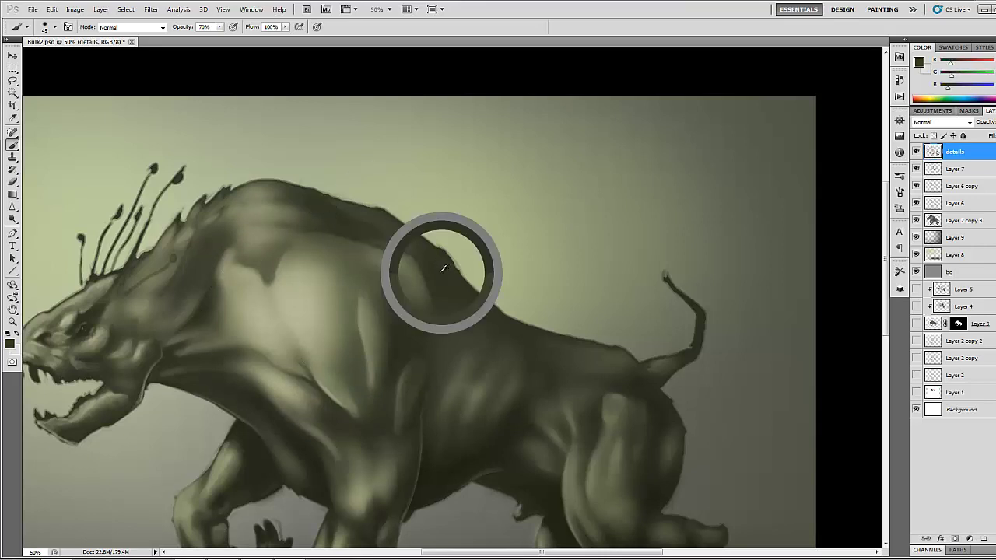
pyautogui.press('[')
pyautogui.press('[')
pyautogui.press('[')
pyautogui.press('[')
pyautogui.keyDown('alt'); pyautogui.click(483, 307); pyautogui.keyUp('alt')
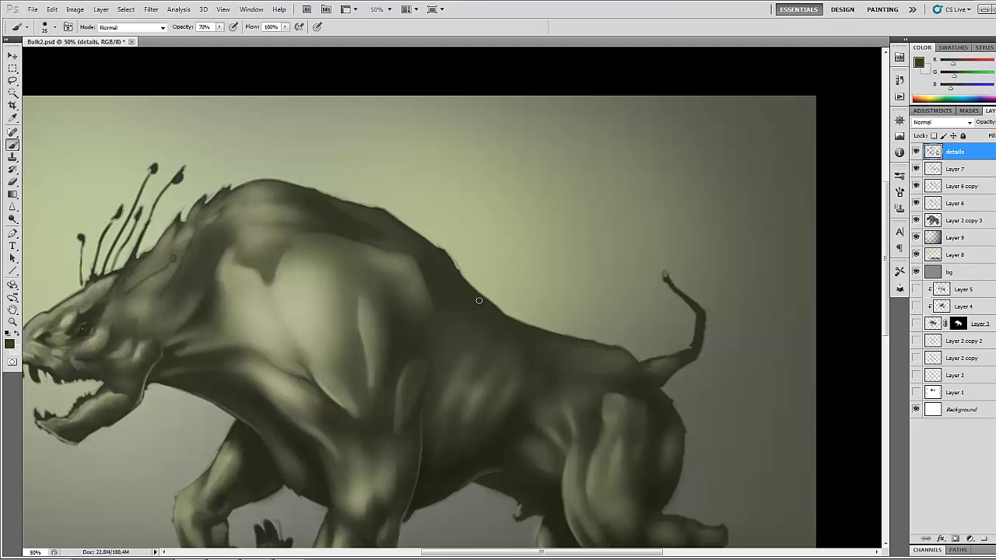
pyautogui.moveTo(472, 290); pyautogui.dragTo(484, 307)
pyautogui.keyDown('alt'); pyautogui.click(465, 297); pyautogui.keyUp('alt')
pyautogui.moveTo(441, 287); pyautogui.dragTo(465, 306)
pyautogui.keyDown('alt'); pyautogui.click(386, 240); pyautogui.keyUp('alt')
pyautogui.keyDown('alt'); pyautogui.click(341, 219); pyautogui.keyUp('alt')
# Step: Shade the base of the tail with sampled dark greens and a 25 px brush
pyautogui.moveTo(418, 302); pyautogui.dragTo(439, 250)
pyautogui.moveTo(723, 271); pyautogui.dragTo(564, 291)
pyautogui.moveTo(536, 333)
pyautogui.mouseDown()
pyautogui.moveTo(509, 340)
pyautogui.moveTo(547, 329)
pyautogui.mouseUp()
pyautogui.keyDown('alt'); pyautogui.click(506, 359); pyautogui.keyUp('alt')
pyautogui.keyDown('alt'); pyautogui.click(516, 334); pyautogui.keyUp('alt')
pyautogui.keyDown('alt'); pyautogui.click(521, 342); pyautogui.keyUp('alt')
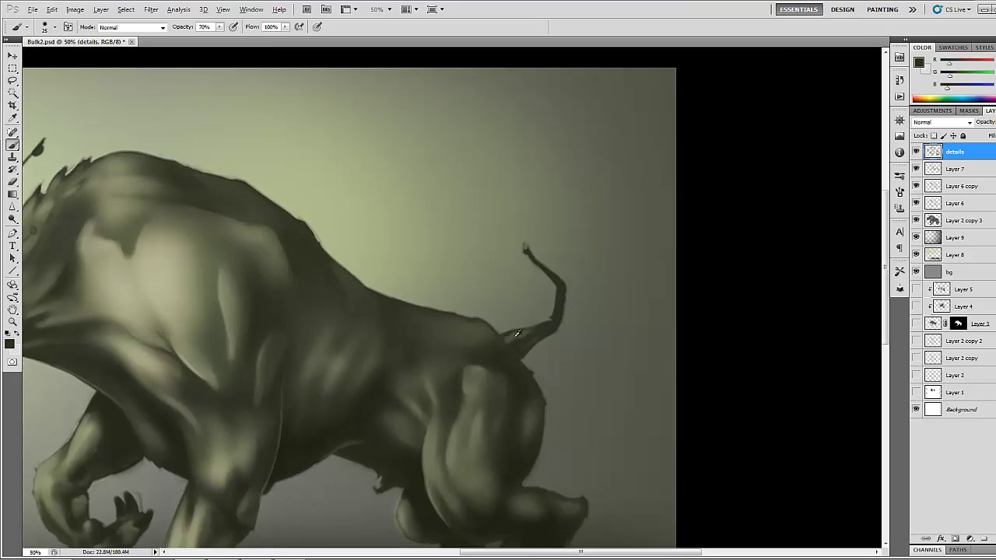
# Step: Paint fine highlights and ridge details along the tail up to its tip with a 10 px brush
pyautogui.keyDown('alt'); pyautogui.click(516, 335); pyautogui.keyUp('alt')
pyautogui.press('[')
pyautogui.press('[')
pyautogui.press('[')
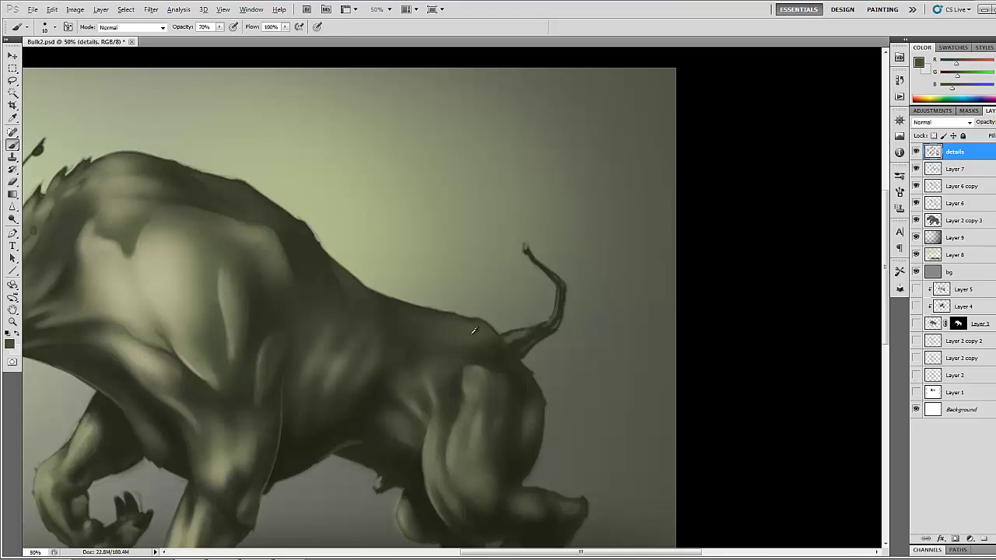
pyautogui.keyDown('alt'); pyautogui.click(542, 319); pyautogui.keyUp('alt')
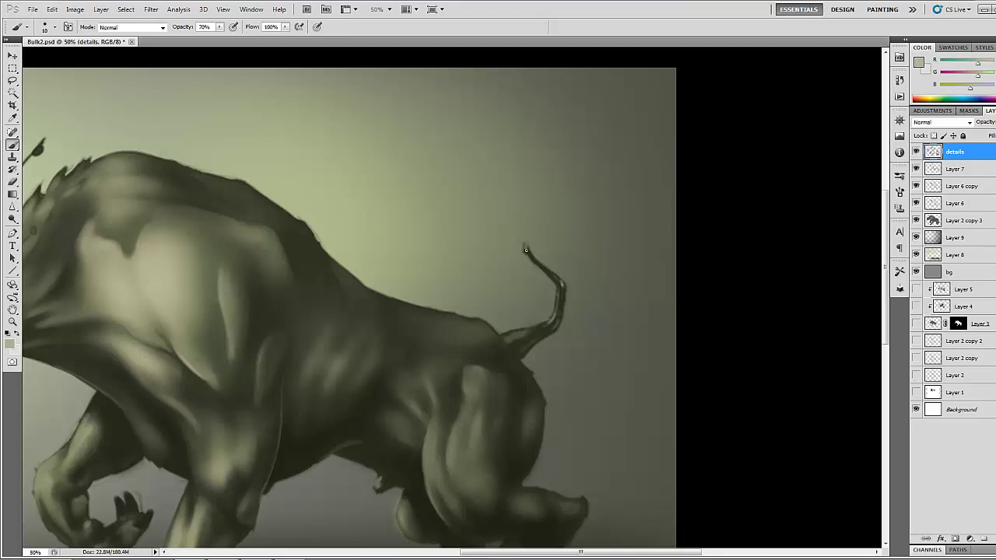
pyautogui.keyDown('alt'); pyautogui.click(518, 336); pyautogui.keyUp('alt')
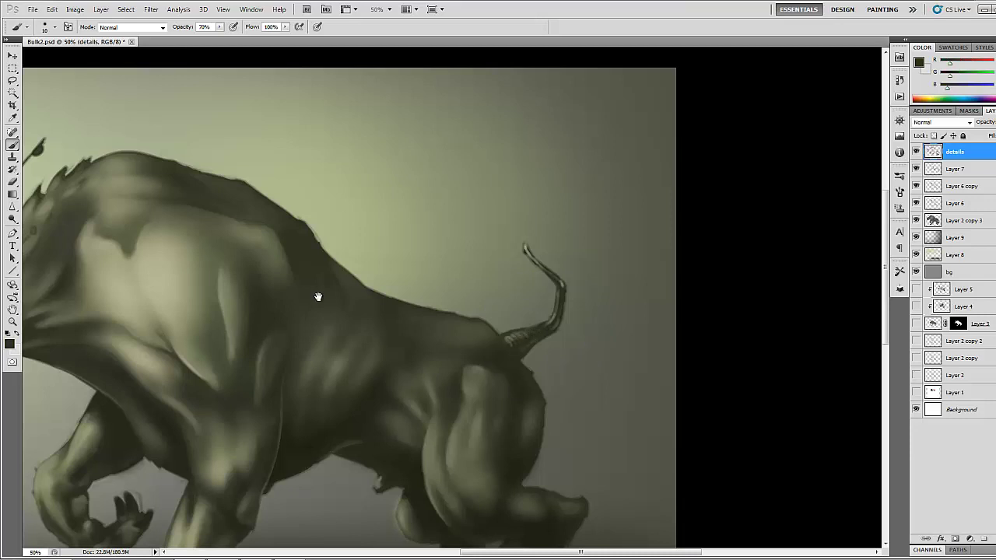
# Step: Add dark creases where the tail joins the rump and blend them with a sampled tone
pyautogui.moveTo(317, 297)
pyautogui.mouseDown()
pyautogui.moveTo(288, 259)
pyautogui.moveTo(275, 261)
pyautogui.mouseUp()
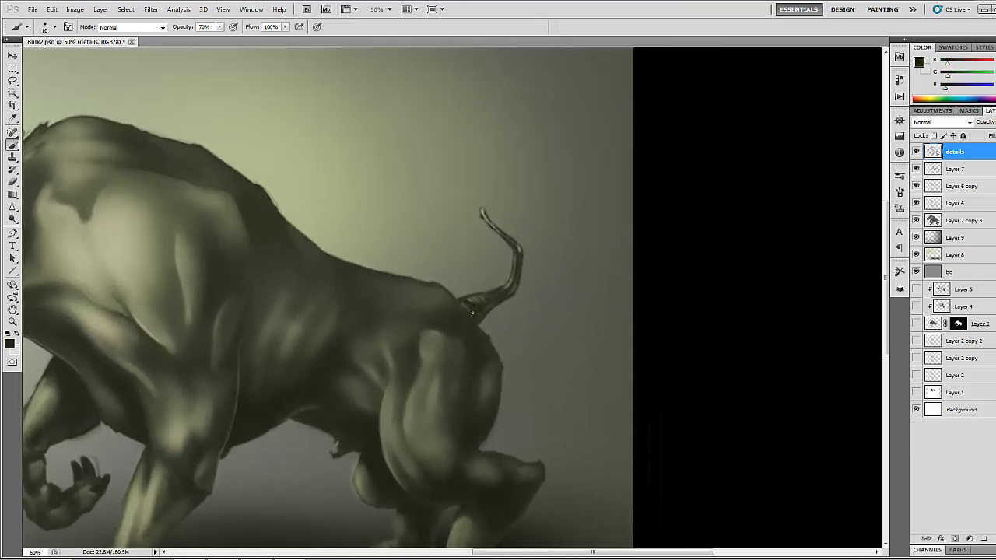
pyautogui.moveTo(465, 311); pyautogui.dragTo(463, 304)
pyautogui.keyDown('alt'); pyautogui.click(492, 294); pyautogui.keyUp('alt')
pyautogui.press(']')
pyautogui.press(']')
pyautogui.press(']')
pyautogui.press(']')
pyautogui.press(']')
# Step: Zoom out to the whole creature at 25% and duplicate the details layer
pyautogui.moveTo(119, 387); pyautogui.dragTo(337, 333)
pyautogui.click(12, 324)
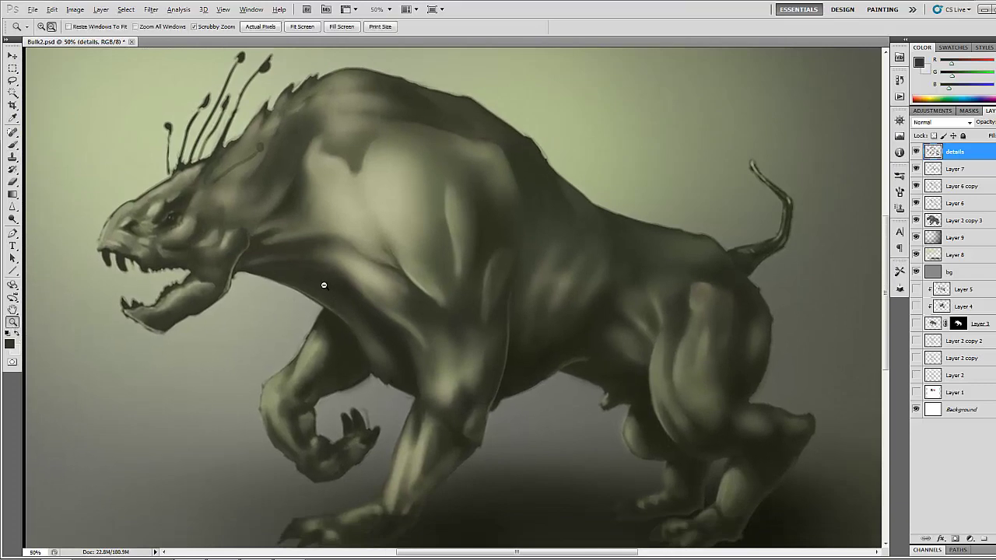
pyautogui.keyDown('alt'); pyautogui.click(326, 284); pyautogui.keyUp('alt')
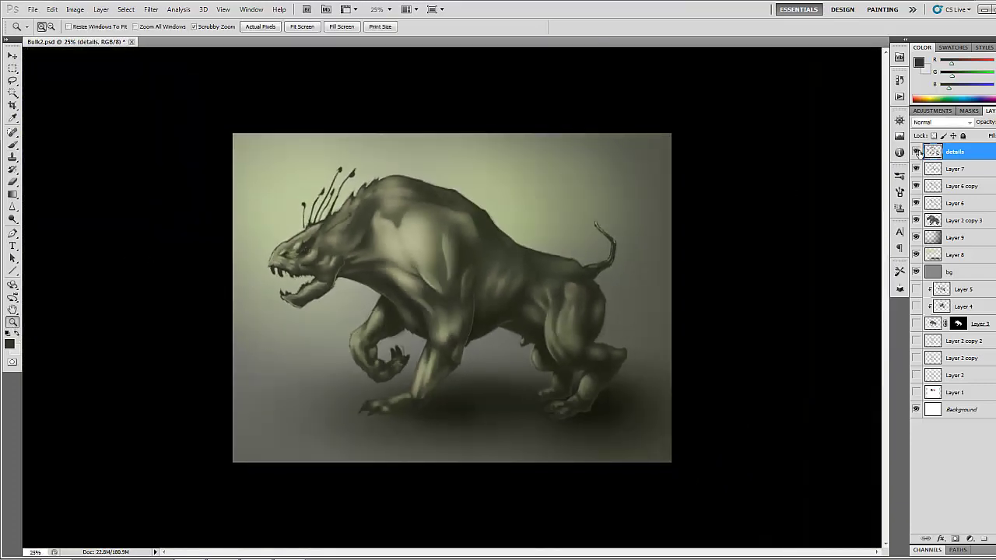
pyautogui.rightClick(942, 154)
pyautogui.click(934, 184)
pyautogui.click(607, 176)
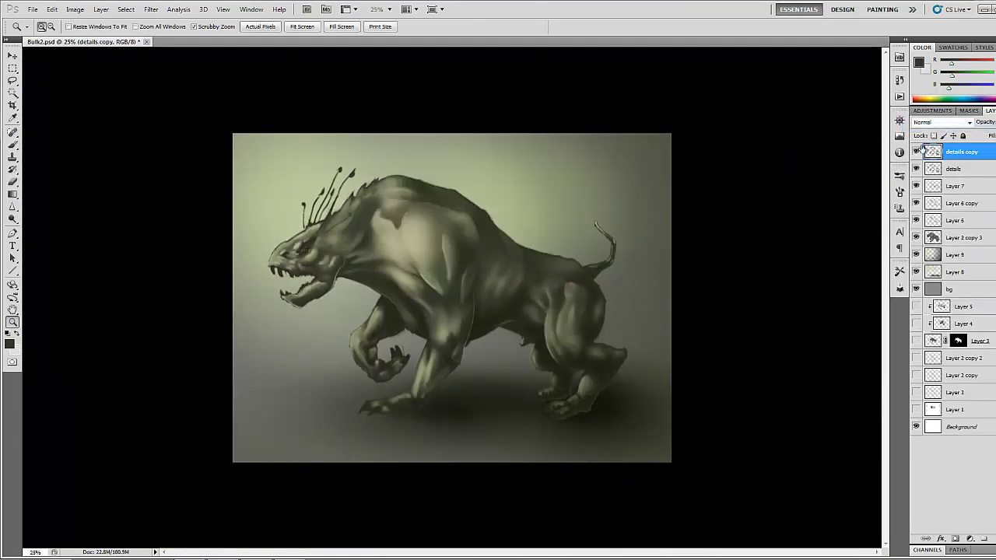
# Step: Merge the details copy layer down into the details layer
pyautogui.click(13, 182)
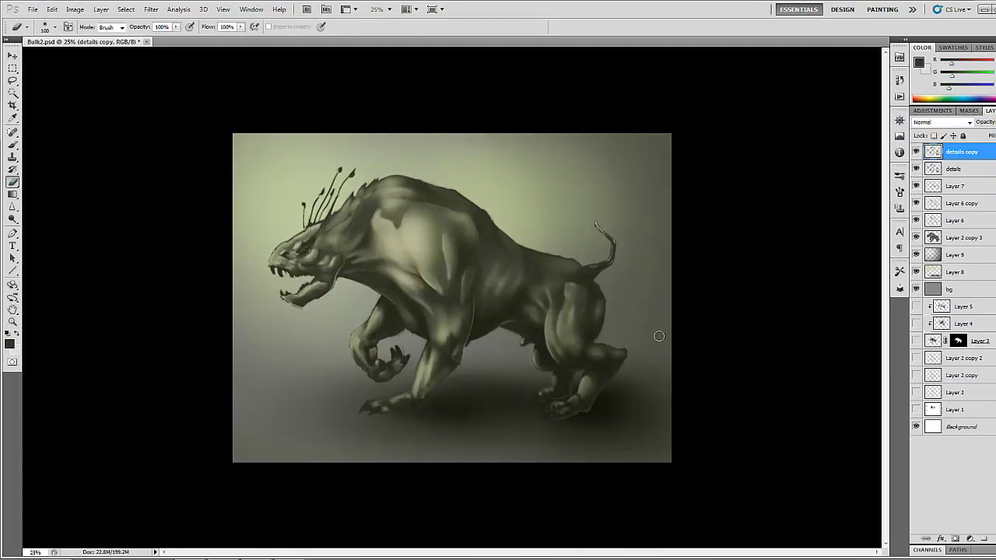
pyautogui.click(993, 111)
pyautogui.click(932, 305)
# Step: Repaint the near front forearm with sampled greens and a 70 px brush to soften its bright highlights
pyautogui.click(13, 146)
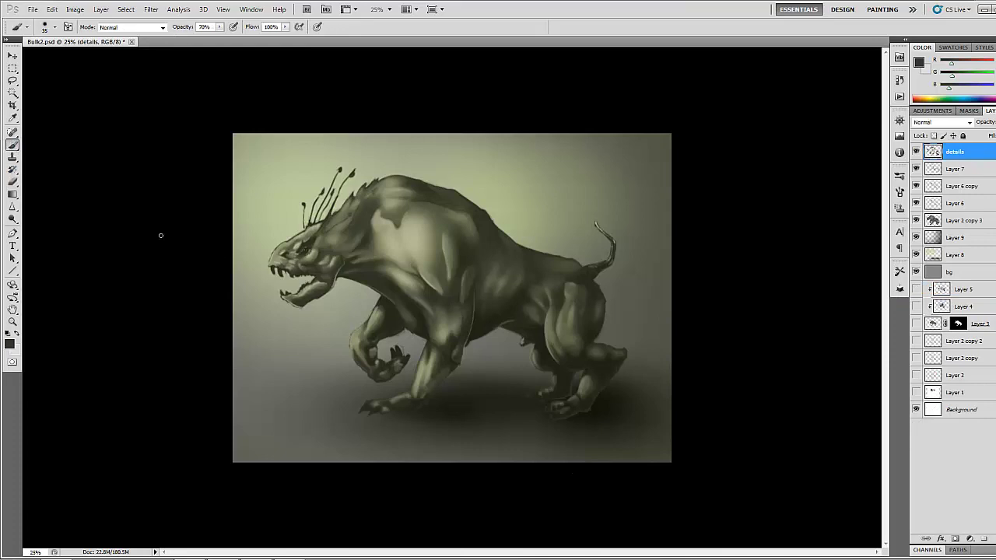
pyautogui.moveTo(435, 359)
pyautogui.mouseDown()
pyautogui.moveTo(421, 397)
pyautogui.moveTo(430, 359)
pyautogui.moveTo(439, 362)
pyautogui.moveTo(424, 395)
pyautogui.moveTo(431, 376)
pyautogui.mouseUp()
pyautogui.keyDown('alt'); pyautogui.click(426, 375); pyautogui.keyUp('alt')
pyautogui.keyDown('alt'); pyautogui.click(427, 382); pyautogui.keyUp('alt')
pyautogui.keyDown('alt'); pyautogui.click(443, 355); pyautogui.keyUp('alt')
pyautogui.keyDown('alt'); pyautogui.click(412, 403); pyautogui.keyUp('alt')
pyautogui.keyDown('alt'); pyautogui.click(422, 370); pyautogui.keyUp('alt')
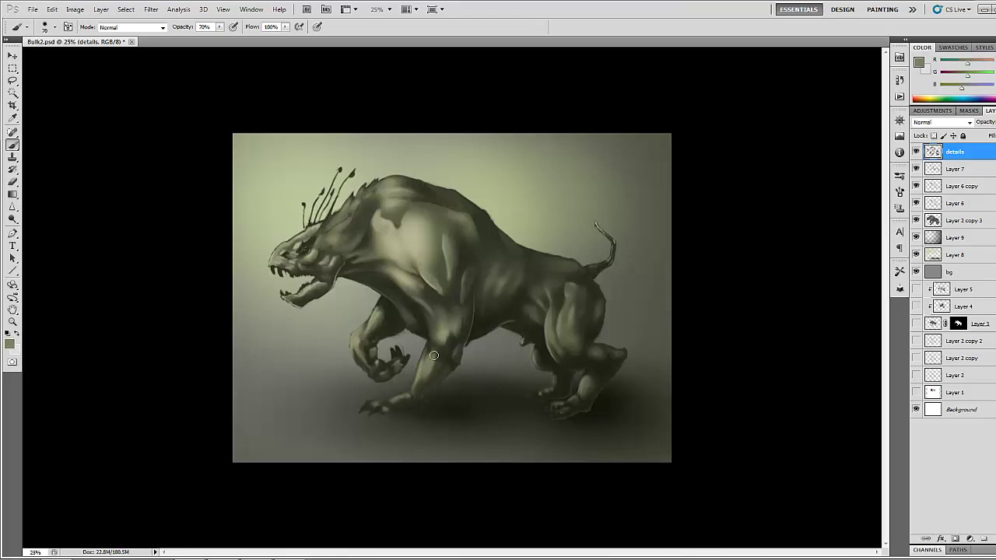
# Step: Blend light and shadow around the near front elbow and upper forearm with sampled tones
pyautogui.keyDown('alt'); pyautogui.click(424, 336); pyautogui.keyUp('alt')
pyautogui.keyDown('alt'); pyautogui.click(441, 360); pyautogui.keyUp('alt')
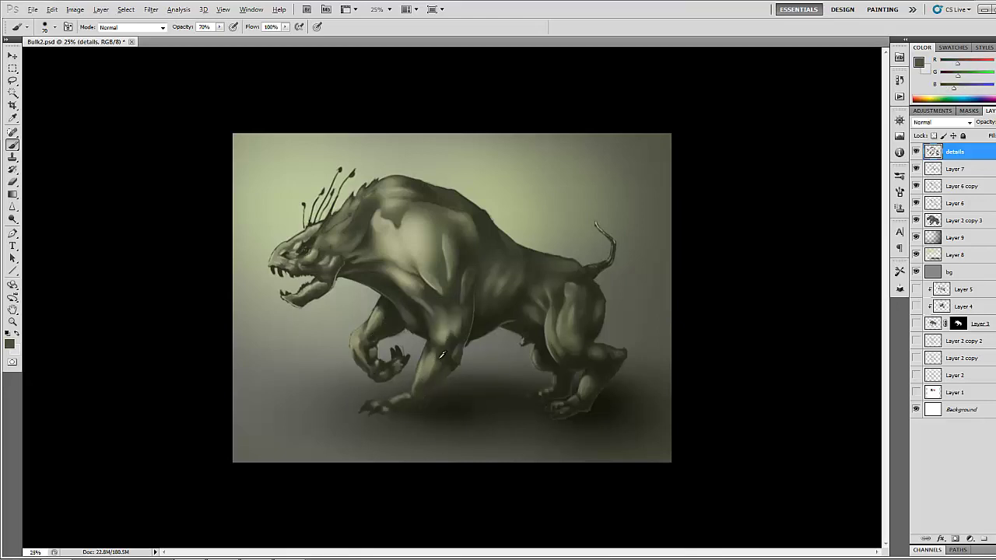
pyautogui.keyDown('alt'); pyautogui.click(435, 358); pyautogui.keyUp('alt')
pyautogui.keyDown('alt'); pyautogui.click(431, 349); pyautogui.keyUp('alt')
pyautogui.moveTo(438, 351)
pyautogui.mouseDown()
pyautogui.moveTo(434, 379)
pyautogui.moveTo(437, 370)
pyautogui.mouseUp()
# Step: Darken the chest and upper front leg area with sampled shadow tones
pyautogui.keyDown('alt'); pyautogui.click(414, 320); pyautogui.keyUp('alt')
pyautogui.keyDown('alt'); pyautogui.click(422, 330); pyautogui.keyUp('alt')
pyautogui.keyDown('alt'); pyautogui.click(408, 315); pyautogui.keyUp('alt')
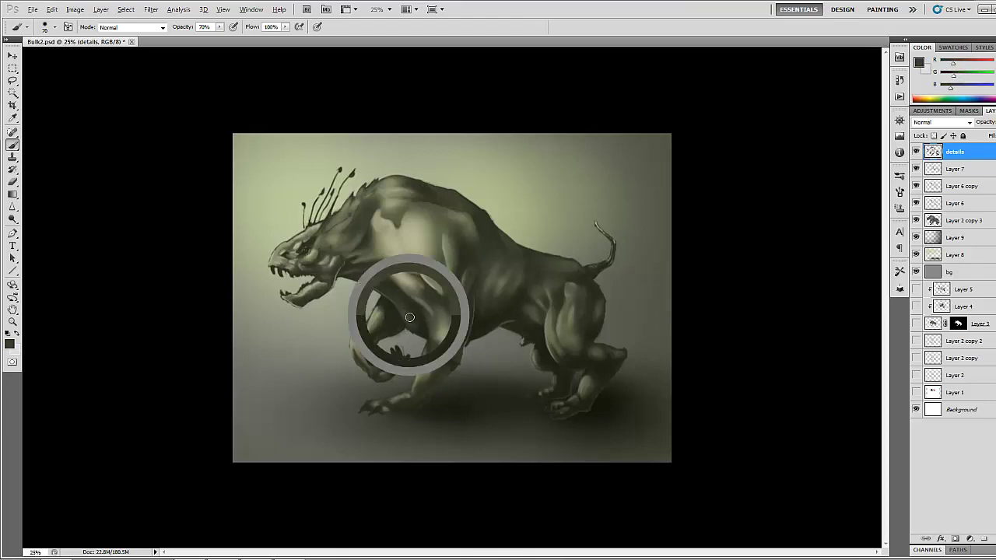
pyautogui.keyDown('alt'); pyautogui.click(393, 246); pyautogui.keyUp('alt')
# Step: Shade the ribs, flank and belly behind the front leg with sampled light and dark greens
pyautogui.moveTo(493, 275); pyautogui.dragTo(511, 288)
pyautogui.keyDown('alt'); pyautogui.click(500, 253); pyautogui.keyUp('alt')
pyautogui.keyDown('alt'); pyautogui.click(487, 303); pyautogui.keyUp('alt')
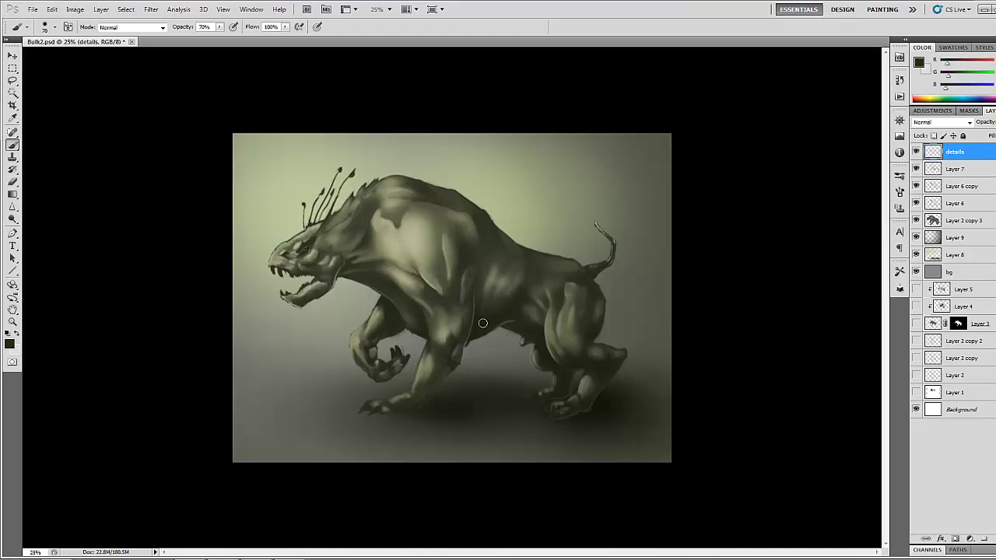
pyautogui.moveTo(482, 323)
pyautogui.mouseDown()
pyautogui.moveTo(520, 266)
pyautogui.moveTo(512, 246)
pyautogui.moveTo(492, 308)
pyautogui.moveTo(530, 272)
pyautogui.moveTo(551, 300)
pyautogui.moveTo(551, 275)
pyautogui.moveTo(574, 263)
pyautogui.moveTo(562, 274)
pyautogui.moveTo(581, 278)
pyautogui.moveTo(589, 304)
pyautogui.mouseUp()
pyautogui.keyDown('alt'); pyautogui.click(495, 263); pyautogui.keyUp('alt')
pyautogui.keyDown('alt'); pyautogui.click(512, 261); pyautogui.keyUp('alt')
pyautogui.keyDown('alt'); pyautogui.click(516, 252); pyautogui.keyUp('alt')
pyautogui.keyDown('alt'); pyautogui.click(498, 284); pyautogui.keyUp('alt')
# Step: Smooth the shading on the rump and top of the haunch with sampled greens and a 70 px brush
pyautogui.keyDown('alt'); pyautogui.click(559, 291); pyautogui.keyUp('alt')
pyautogui.keyDown('alt'); pyautogui.click(560, 286); pyautogui.keyUp('alt')
pyautogui.keyDown('alt'); pyautogui.click(554, 282); pyautogui.keyUp('alt')
pyautogui.keyDown('alt'); pyautogui.click(568, 272); pyautogui.keyUp('alt')
pyautogui.keyDown('alt'); pyautogui.click(576, 277); pyautogui.keyUp('alt')
pyautogui.keyDown('alt'); pyautogui.click(571, 272); pyautogui.keyUp('alt')
pyautogui.keyDown('alt'); pyautogui.click(572, 288); pyautogui.keyUp('alt')
pyautogui.keyDown('alt'); pyautogui.click(590, 294); pyautogui.keyUp('alt')
pyautogui.keyDown('alt'); pyautogui.click(561, 263); pyautogui.keyUp('alt')
pyautogui.keyDown('alt'); pyautogui.click(559, 267); pyautogui.keyUp('alt')
pyautogui.moveTo(558, 265)
pyautogui.mouseDown()
pyautogui.moveTo(541, 258)
pyautogui.moveTo(566, 267)
pyautogui.mouseUp()
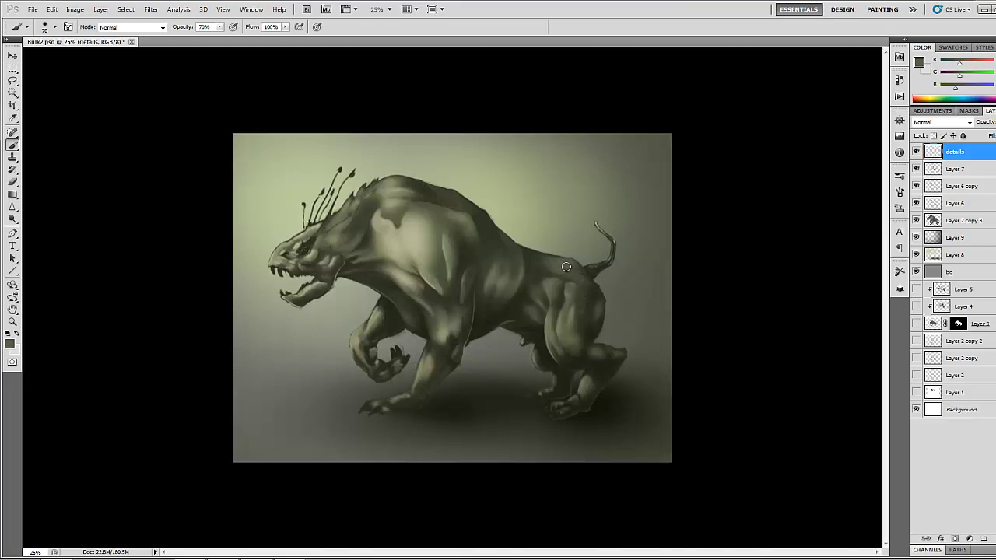
pyautogui.keyDown('alt'); pyautogui.click(554, 272); pyautogui.keyUp('alt')
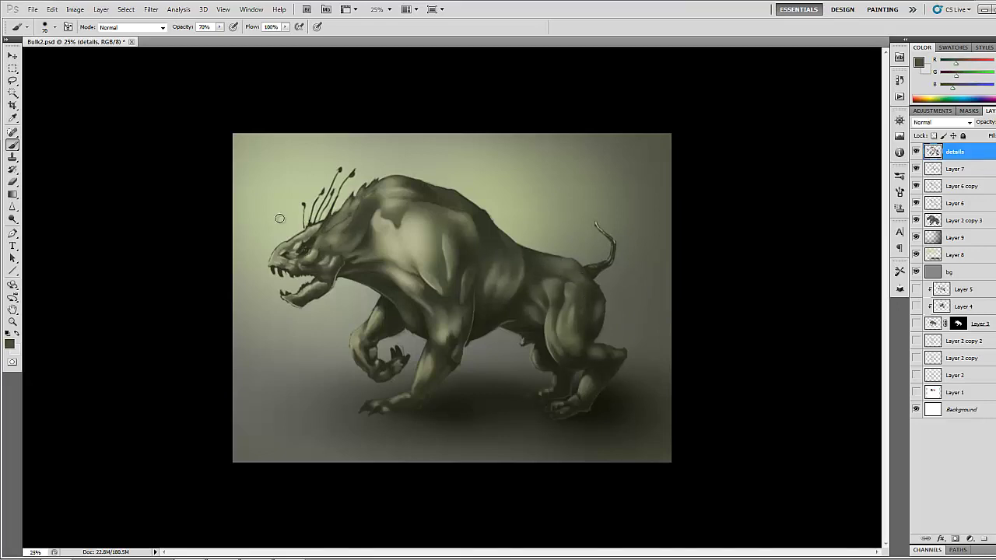
# Step: Blend the top of the hump and the back edge behind the shoulder with sampled tones
pyautogui.keyDown('alt'); pyautogui.click(401, 187); pyautogui.keyUp('alt')
pyautogui.keyDown('alt'); pyautogui.click(446, 188); pyautogui.keyUp('alt')
pyautogui.keyDown('alt'); pyautogui.click(467, 221); pyautogui.keyUp('alt')
pyautogui.moveTo(480, 216); pyautogui.dragTo(487, 221)
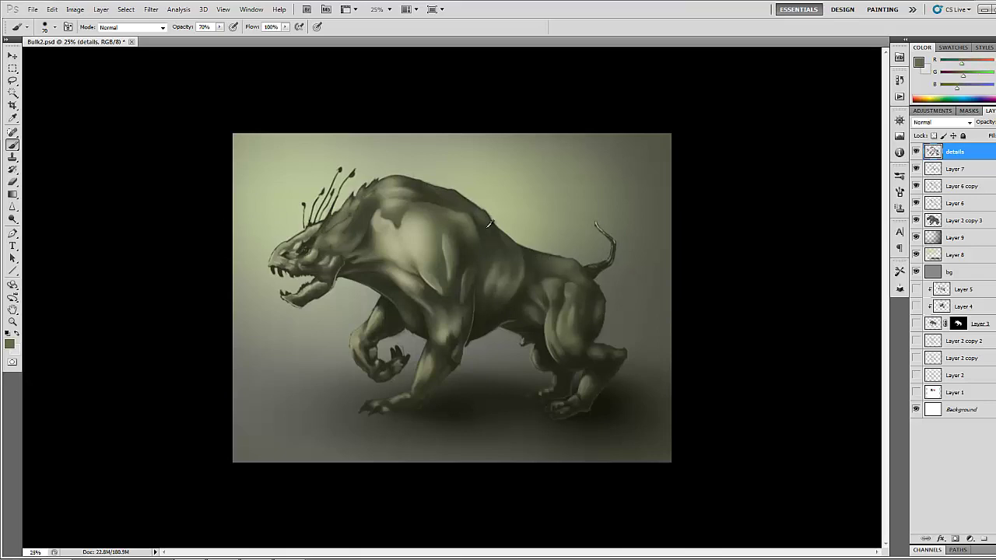
# Step: Shade the creature's cheek and jaw on the details layer with sampled light and dark greens
pyautogui.keyDown('alt'); pyautogui.click(482, 222); pyautogui.keyUp('alt')
pyautogui.keyDown('alt'); pyautogui.click(288, 255); pyautogui.keyUp('alt')
pyautogui.keyDown('alt'); pyautogui.click(312, 254); pyautogui.keyUp('alt')
pyautogui.moveTo(322, 242); pyautogui.dragTo(324, 285)
pyautogui.keyDown('alt'); pyautogui.click(326, 257); pyautogui.keyUp('alt')
pyautogui.keyDown('alt'); pyautogui.click(310, 291); pyautogui.keyUp('alt')
pyautogui.keyDown('alt'); pyautogui.click(322, 291); pyautogui.keyUp('alt')
pyautogui.keyDown('alt'); pyautogui.click(374, 279); pyautogui.keyUp('alt')
# Step: Refine the back of the cheek and the lower jaw with a 45 px brush and sampled greens
pyautogui.press('[')
pyautogui.press('[')
pyautogui.press('[')
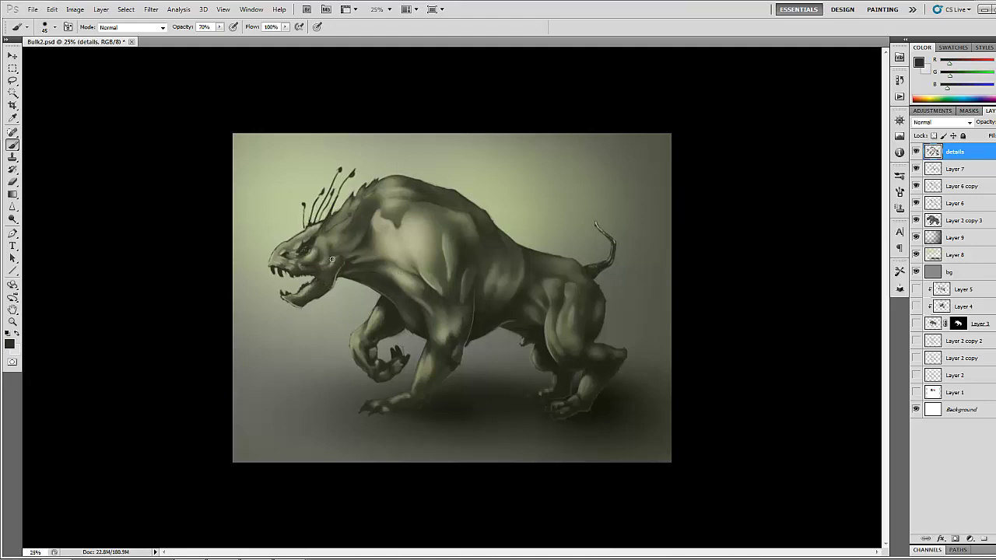
pyautogui.keyDown('alt'); pyautogui.click(443, 246); pyautogui.keyUp('alt')
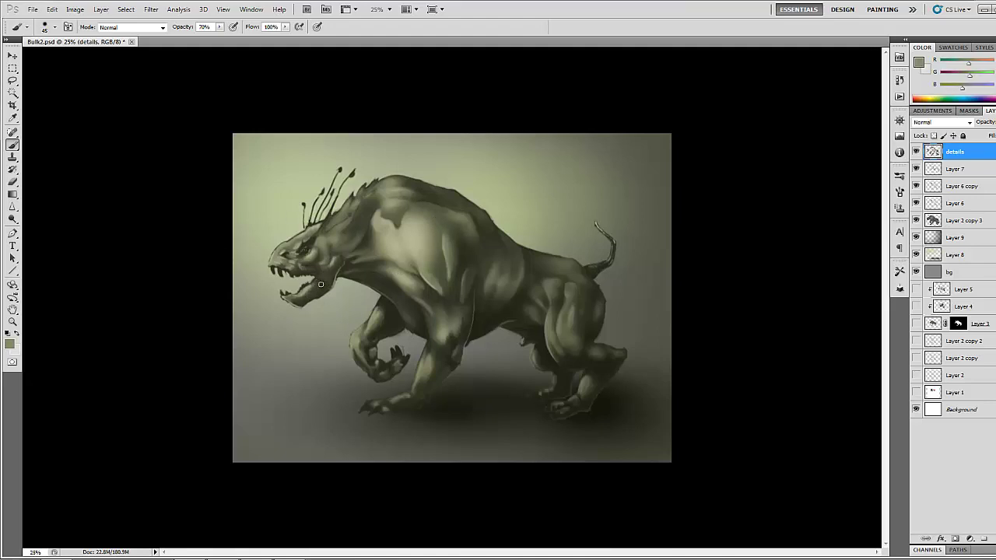
pyautogui.keyDown('alt'); pyautogui.click(335, 271); pyautogui.keyUp('alt')
pyautogui.keyDown('alt'); pyautogui.click(327, 277); pyautogui.keyUp('alt')
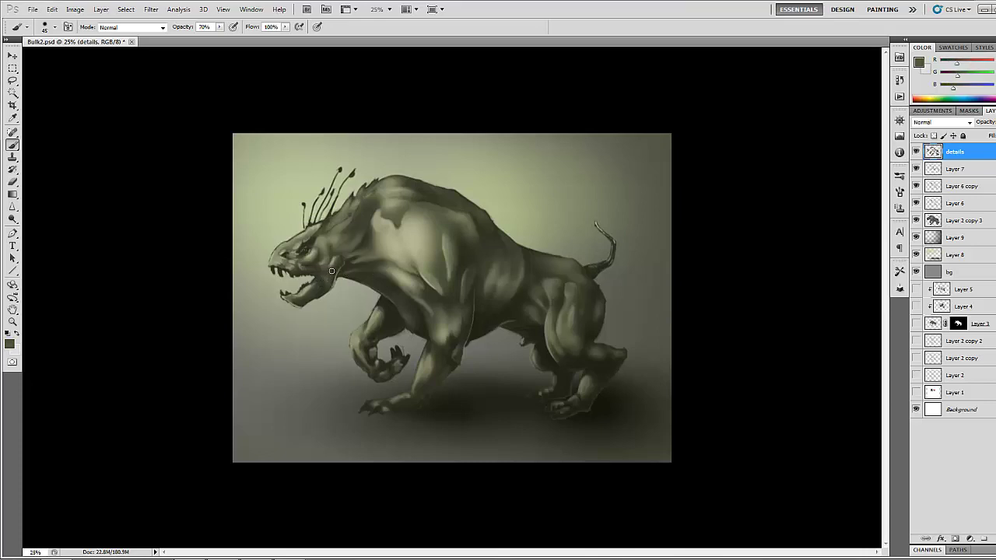
pyautogui.keyDown('alt'); pyautogui.click(330, 274); pyautogui.keyUp('alt')
pyautogui.moveTo(328, 280); pyautogui.dragTo(321, 286)
pyautogui.keyDown('alt'); pyautogui.click(322, 290); pyautogui.keyUp('alt')
# Step: Paint dark contact shadows beneath the front and hind feet on Layer 8 using a sampled ground shadow color
pyautogui.click(956, 255)
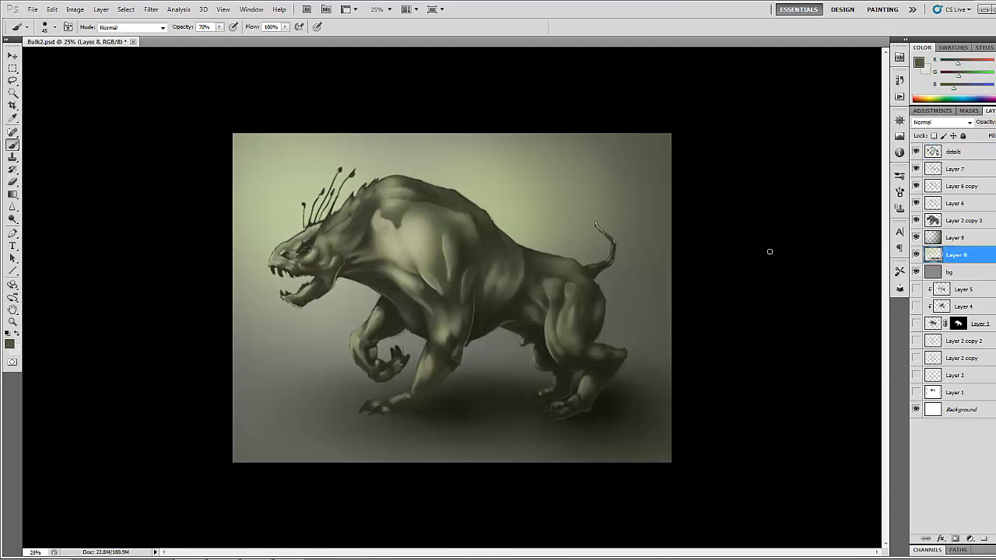
pyautogui.keyDown('alt'); pyautogui.click(418, 414); pyautogui.keyUp('alt')
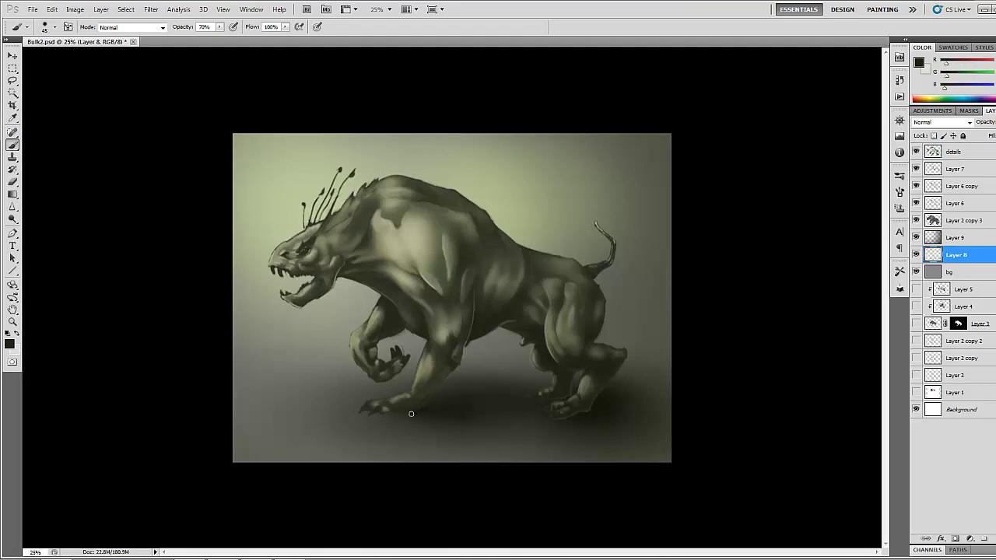
pyautogui.moveTo(400, 417); pyautogui.dragTo(372, 415)
pyautogui.moveTo(607, 412)
pyautogui.mouseDown()
pyautogui.moveTo(571, 418)
pyautogui.moveTo(596, 410)
pyautogui.mouseUp()
# Step: Deepen the ground shadow between the feet on Layer 8, ending with a 200 px brush
pyautogui.press(']')
pyautogui.press(']')
pyautogui.press(']')
pyautogui.press(']')
pyautogui.press(']')
pyautogui.press(']')
pyautogui.press(']')
pyautogui.press(']')
pyautogui.press(']')
pyautogui.press(']')
pyautogui.press(']')
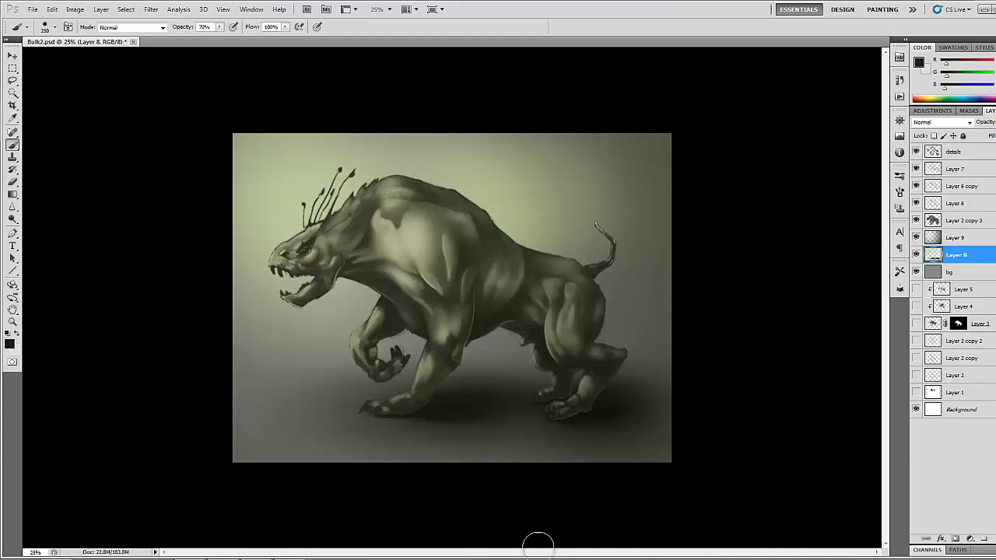
pyautogui.press('[')
pyautogui.press('[')
pyautogui.press('[')
pyautogui.press('[')
pyautogui.press('[')
pyautogui.press('[')
pyautogui.press('[')
pyautogui.press(']')
pyautogui.press(']')
pyautogui.press(']')
pyautogui.press(']')
pyautogui.press(']')
pyautogui.press(']')
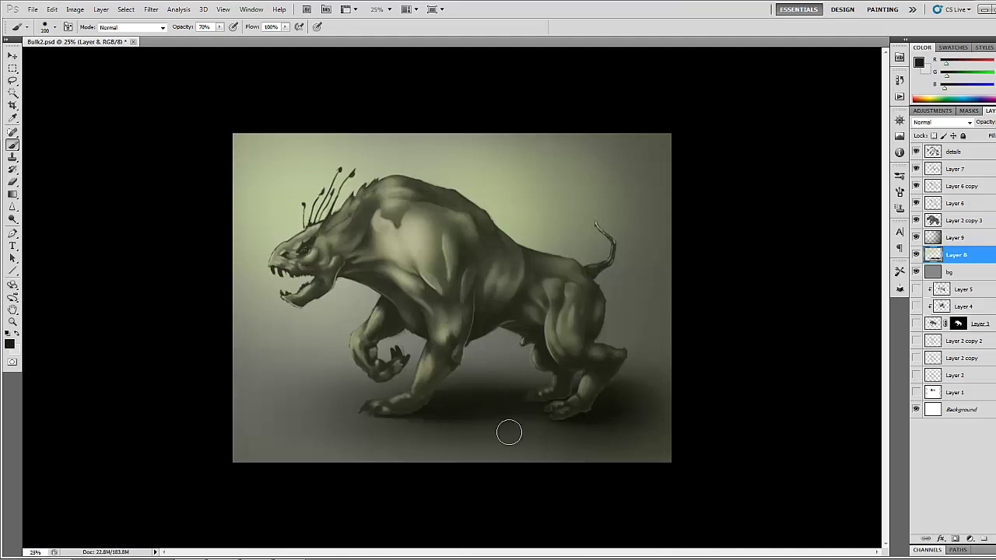
# Step: Copy the whole canvas merged and paste it as a new layer above the details layer
pyautogui.hotkey('alt', '.')
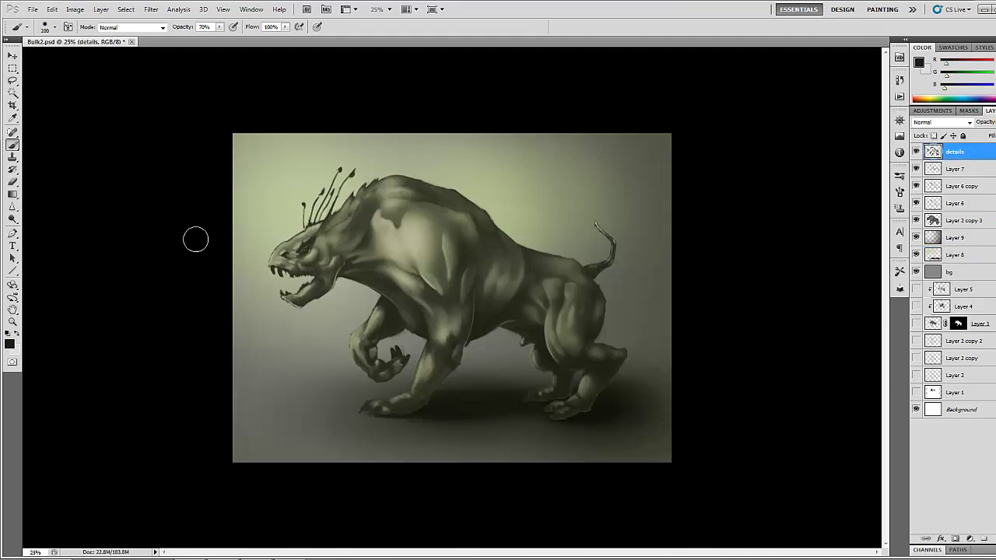
pyautogui.click(125, 8)
pyautogui.click(136, 21)
pyautogui.click(51, 9)
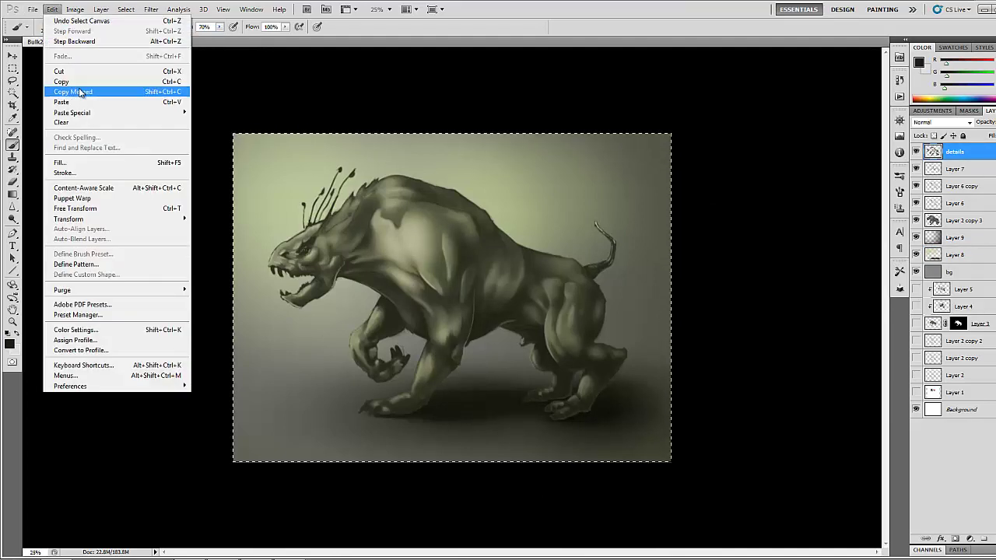
pyautogui.click(73, 92)
pyautogui.click(52, 8)
pyautogui.click(73, 102)
# Step: Open the merged layer in Liquify and reshape the tail using the Forward Warp tool with brush size 230
pyautogui.click(151, 9)
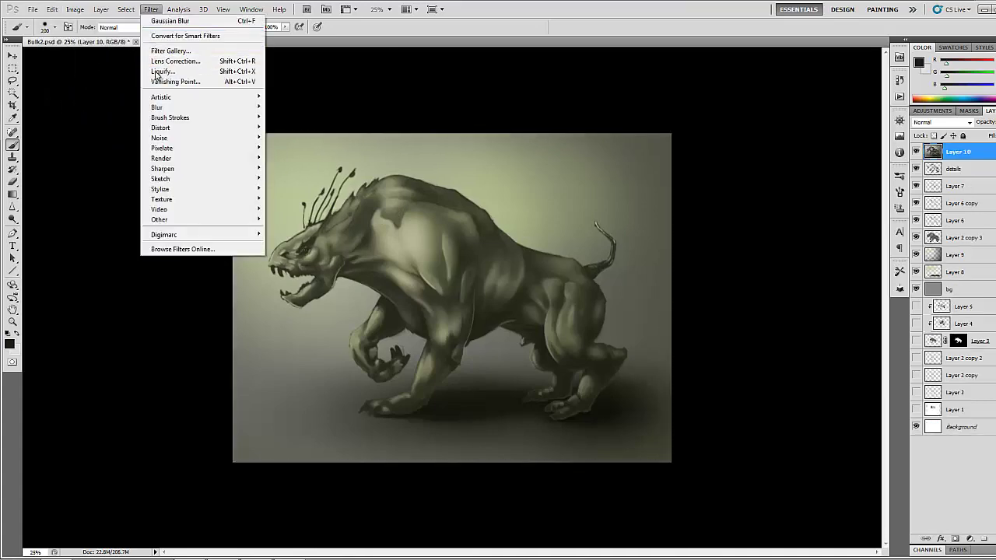
pyautogui.click(163, 71)
pyautogui.click(146, 234)
pyautogui.click(565, 207)
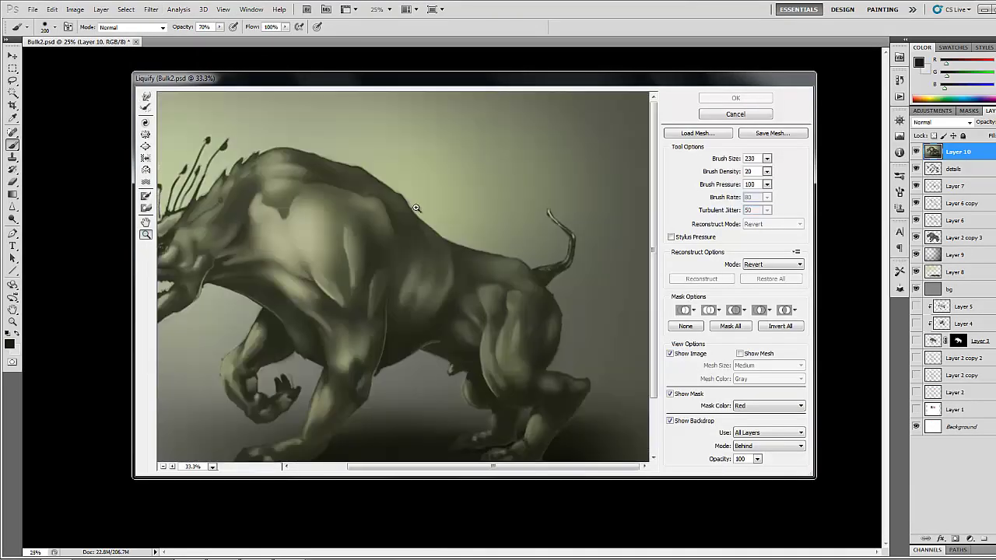
pyautogui.click(475, 207)
pyautogui.click(148, 98)
pyautogui.click(487, 270)
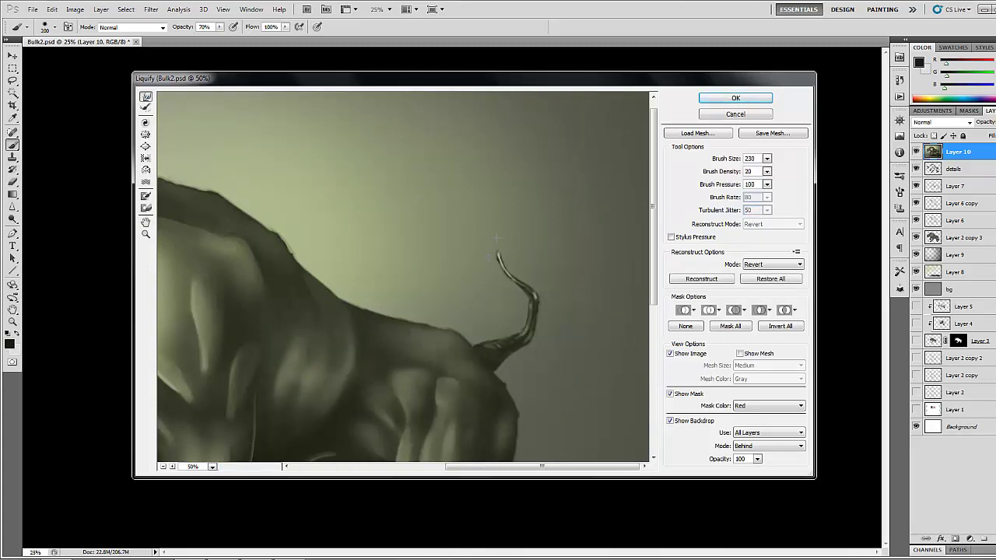
pyautogui.moveTo(484, 263); pyautogui.dragTo(538, 274)
# Step: Warp the rump and hind leg contours, reducing the Liquify brush size to 194
pyautogui.moveTo(389, 276); pyautogui.dragTo(401, 198)
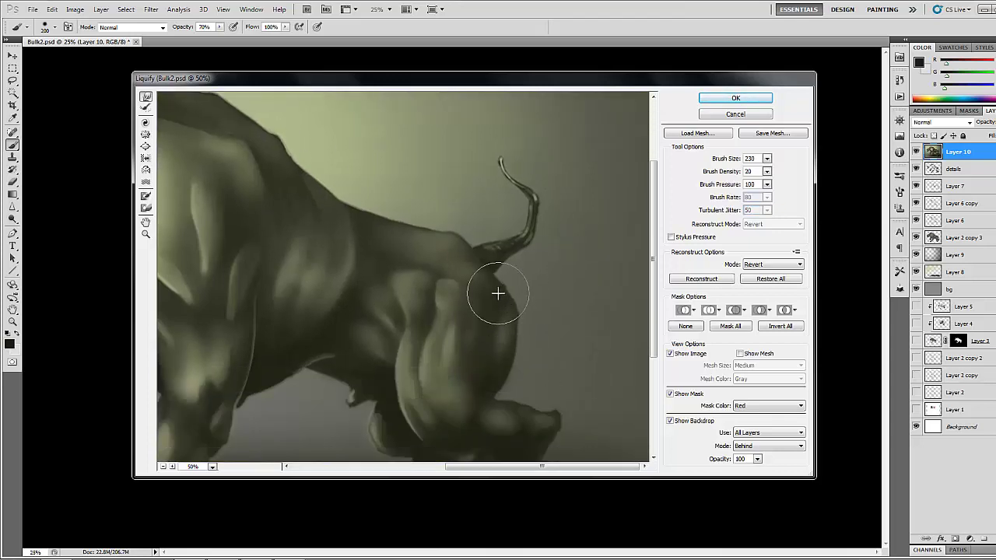
pyautogui.moveTo(498, 296); pyautogui.dragTo(501, 290)
pyautogui.moveTo(449, 331)
pyautogui.mouseDown()
pyautogui.moveTo(474, 269)
pyautogui.moveTo(475, 203)
pyautogui.mouseUp()
pyautogui.moveTo(368, 275)
pyautogui.mouseDown()
pyautogui.moveTo(390, 327)
pyautogui.moveTo(380, 317)
pyautogui.moveTo(387, 292)
pyautogui.moveTo(400, 294)
pyautogui.moveTo(406, 308)
pyautogui.moveTo(384, 295)
pyautogui.moveTo(391, 329)
pyautogui.moveTo(431, 334)
pyautogui.mouseUp()
pyautogui.press('[')
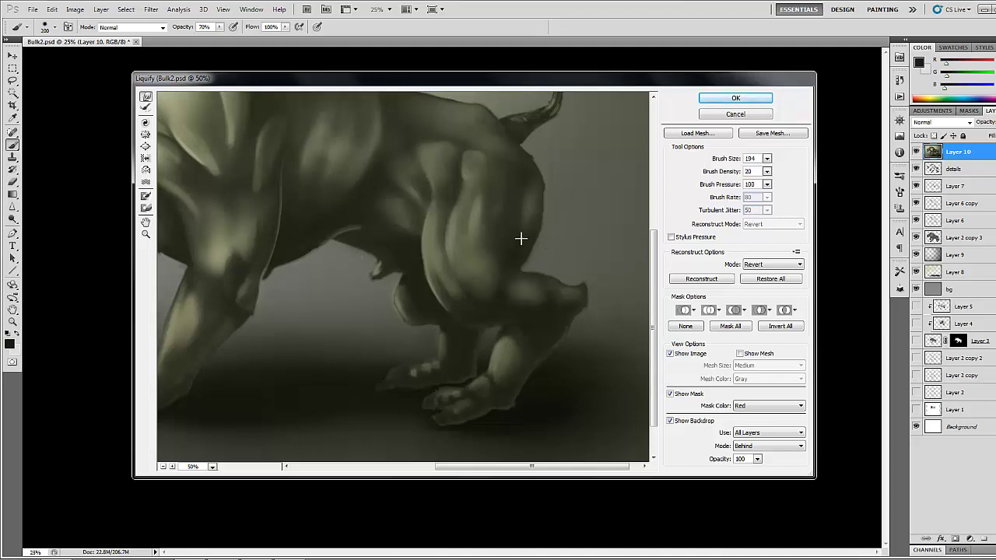
# Step: Warp the contours of the front leg, foot and raised hand, reducing the Liquify brush size to 184
pyautogui.moveTo(327, 274); pyautogui.dragTo(521, 267)
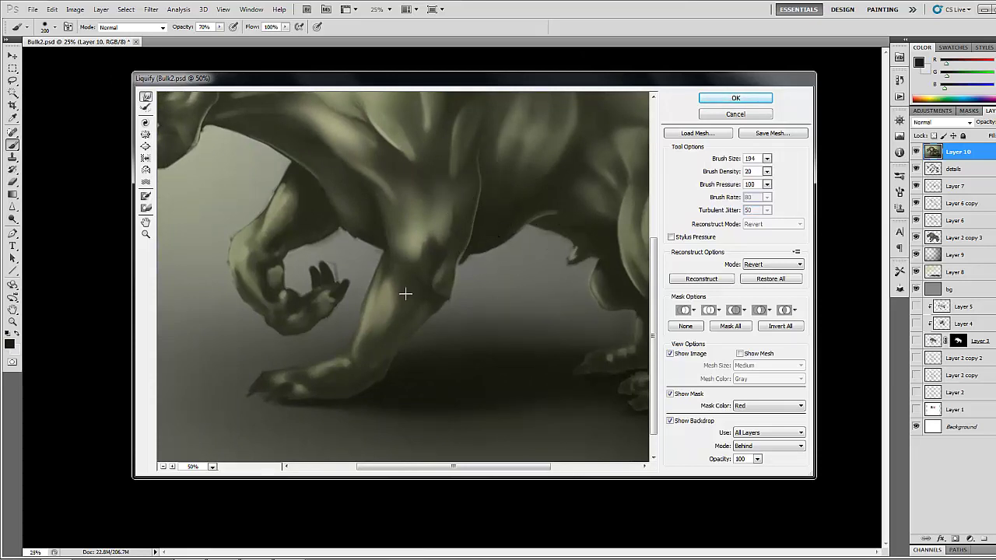
pyautogui.moveTo(219, 271)
pyautogui.mouseDown()
pyautogui.moveTo(309, 263)
pyautogui.moveTo(275, 259)
pyautogui.mouseUp()
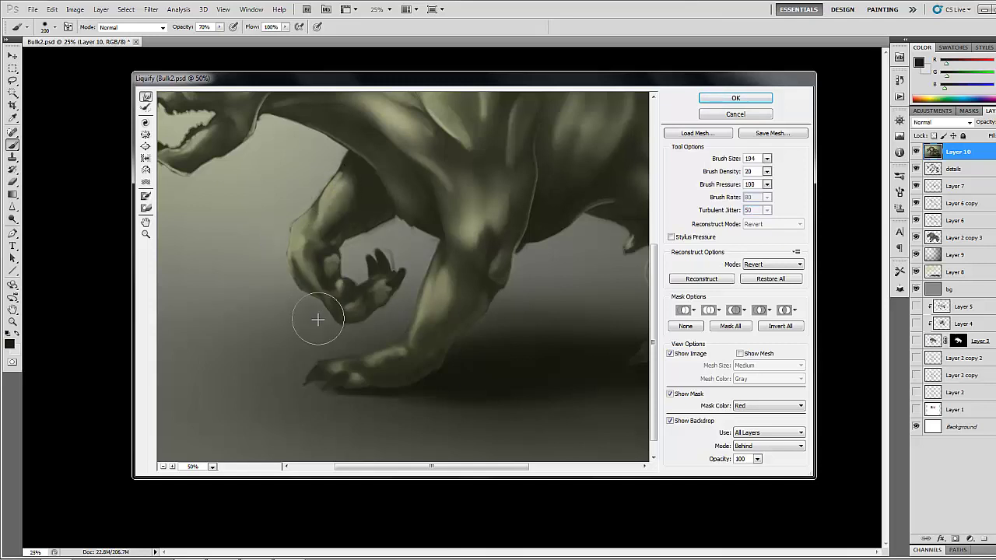
pyautogui.press('[')
pyautogui.press('[')
pyautogui.press('[')
pyautogui.press('[')
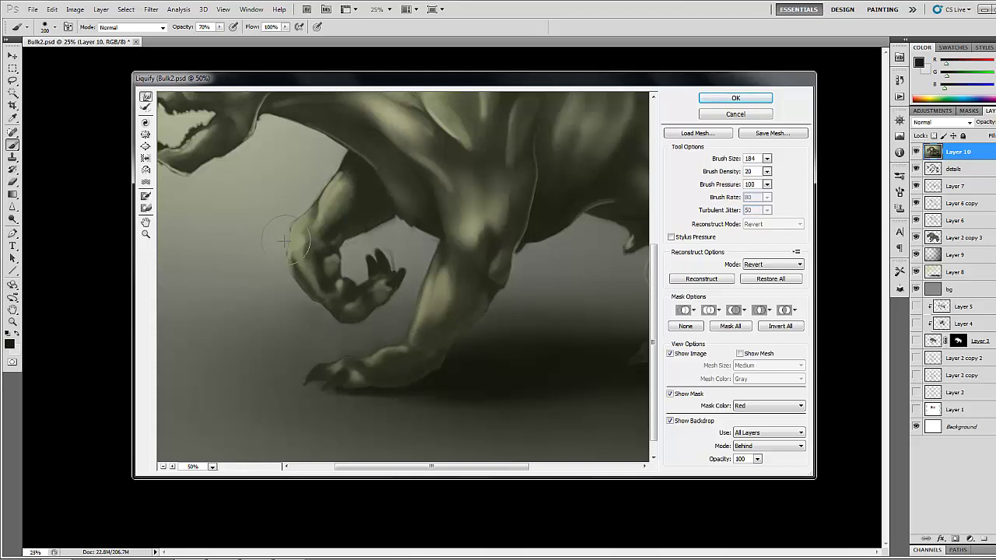
# Step: Warp the jaw, forehead and upper neck contours at brush size 184 and apply the Liquify changes
pyautogui.moveTo(260, 230); pyautogui.dragTo(322, 324)
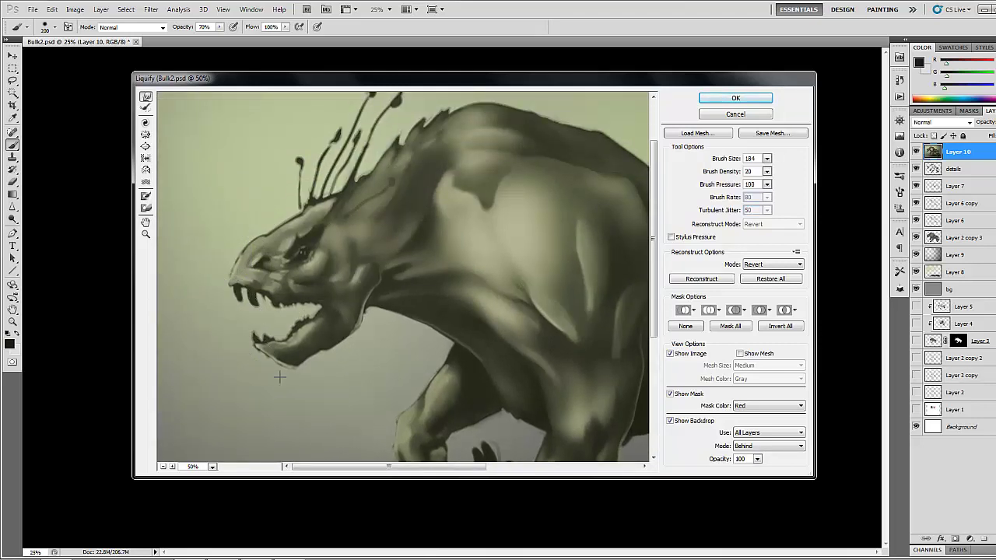
pyautogui.moveTo(256, 363)
pyautogui.mouseDown()
pyautogui.moveTo(291, 384)
pyautogui.moveTo(277, 372)
pyautogui.moveTo(314, 373)
pyautogui.moveTo(302, 375)
pyautogui.moveTo(321, 363)
pyautogui.moveTo(318, 343)
pyautogui.moveTo(310, 372)
pyautogui.moveTo(302, 371)
pyautogui.moveTo(351, 351)
pyautogui.moveTo(356, 320)
pyautogui.moveTo(375, 319)
pyautogui.moveTo(371, 334)
pyautogui.moveTo(401, 319)
pyautogui.moveTo(450, 336)
pyautogui.mouseUp()
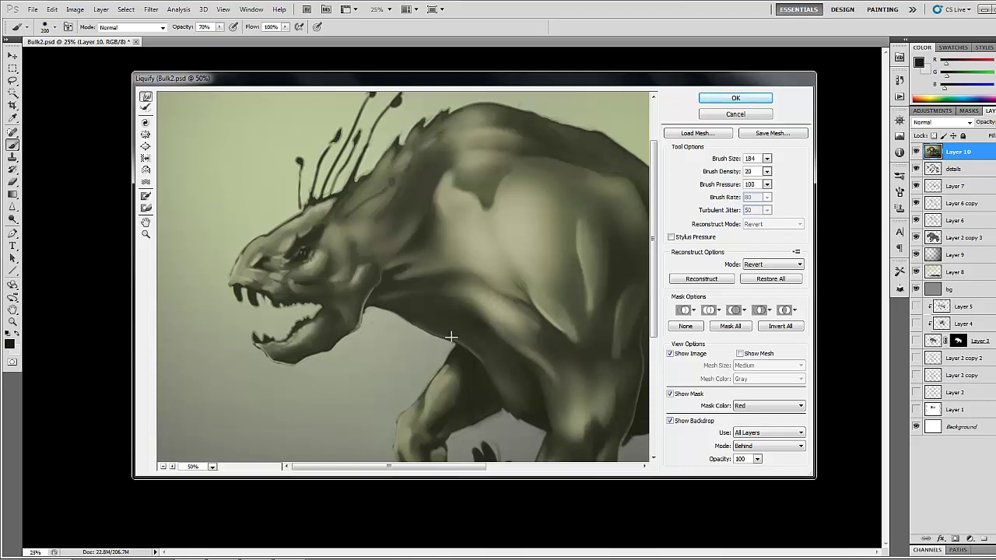
pyautogui.scroll(3, 241, 247)
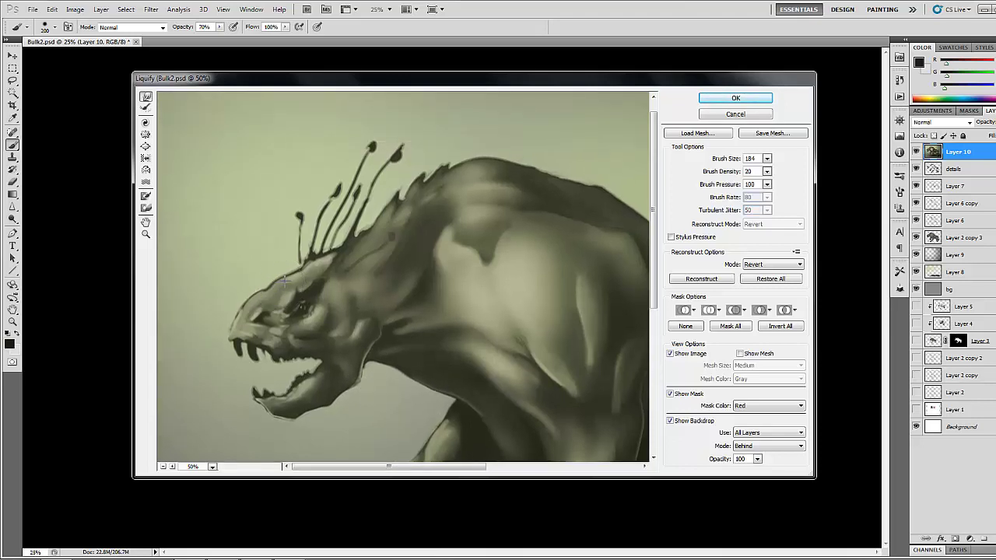
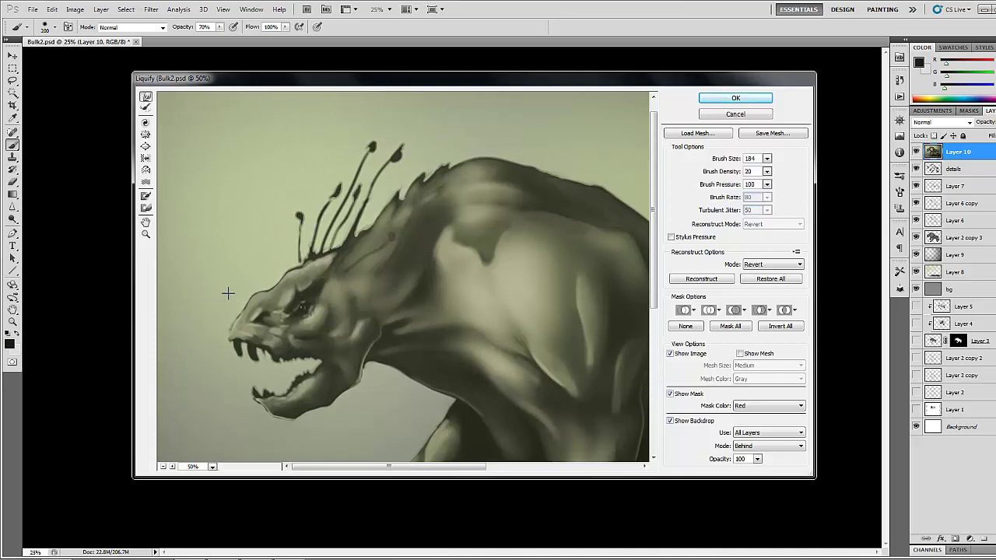
pyautogui.moveTo(399, 183)
pyautogui.mouseDown()
pyautogui.moveTo(423, 161)
pyautogui.moveTo(475, 155)
pyautogui.mouseUp()
pyautogui.press('Return')
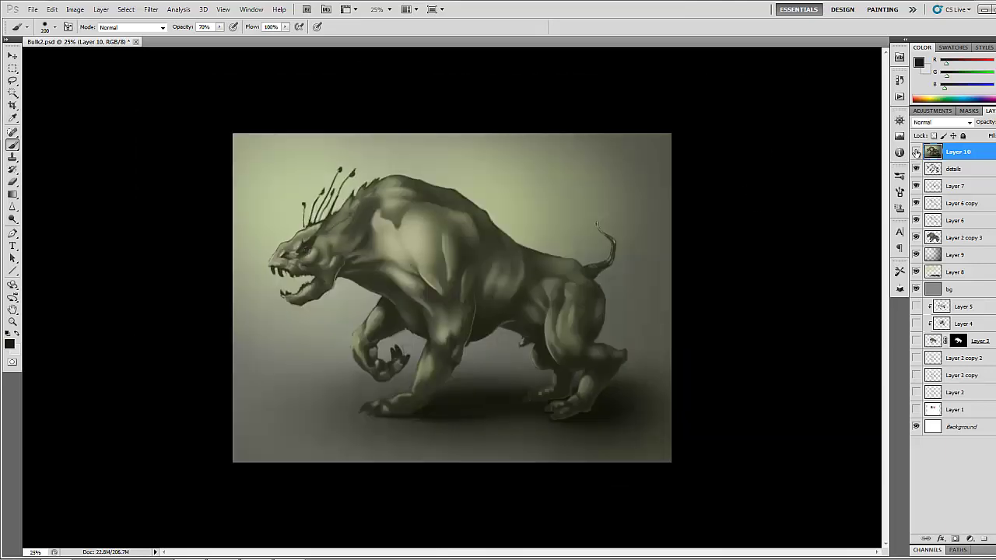
# Step: Duplicate Layer 10 as Layer 10 copy and apply an automatic tone and color correction to the copy
pyautogui.click(993, 110)
pyautogui.click(930, 129)
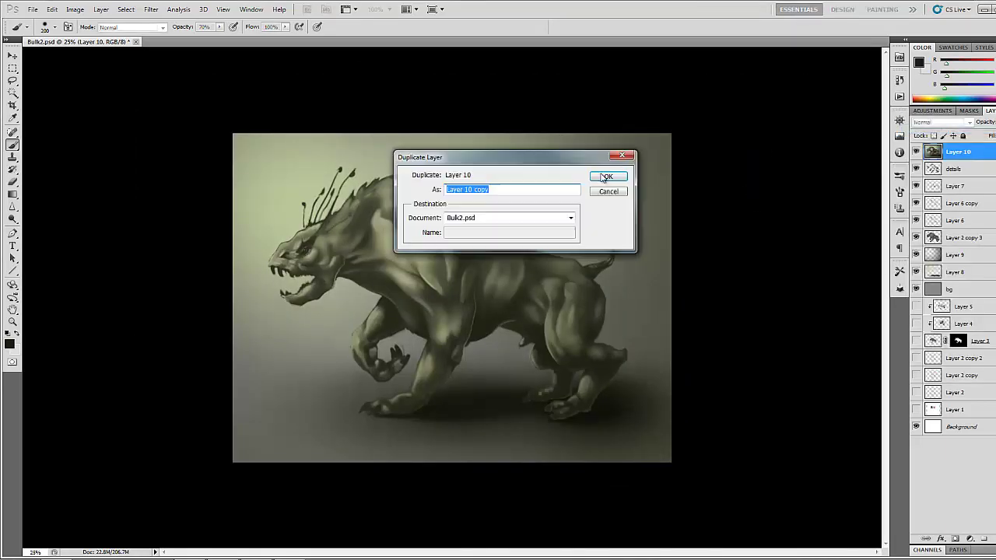
pyautogui.click(606, 176)
pyautogui.click(78, 11)
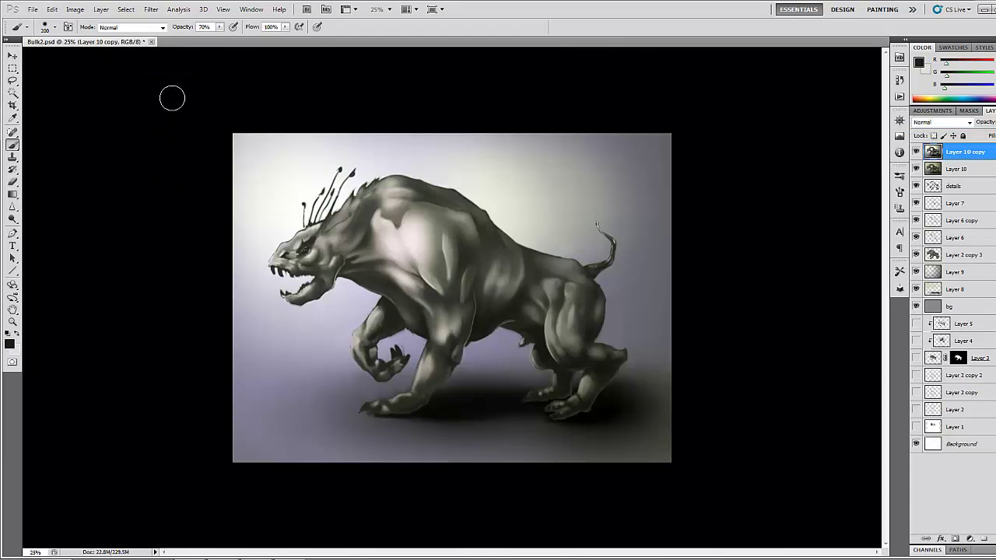
pyautogui.click(995, 122)
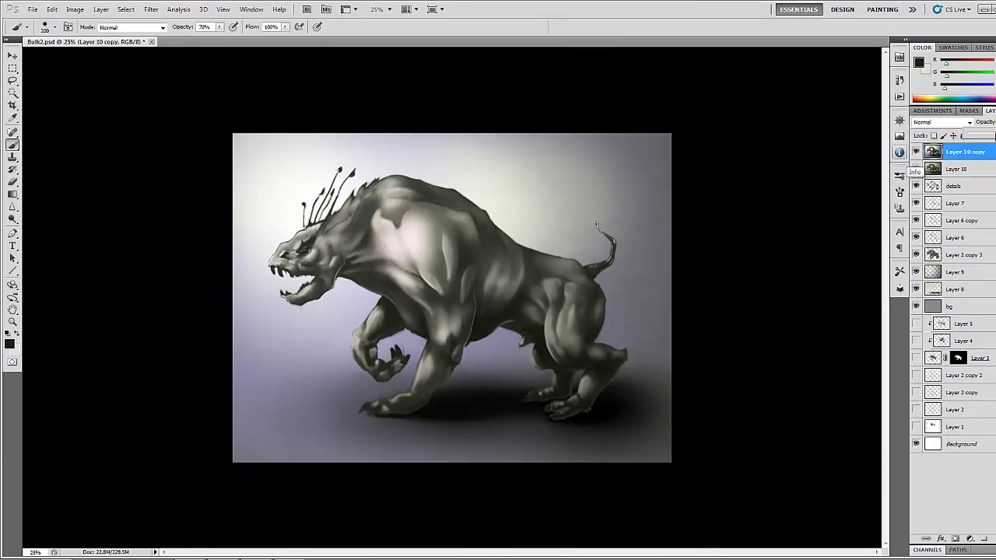
pyautogui.moveTo(995, 136); pyautogui.dragTo(995, 136)
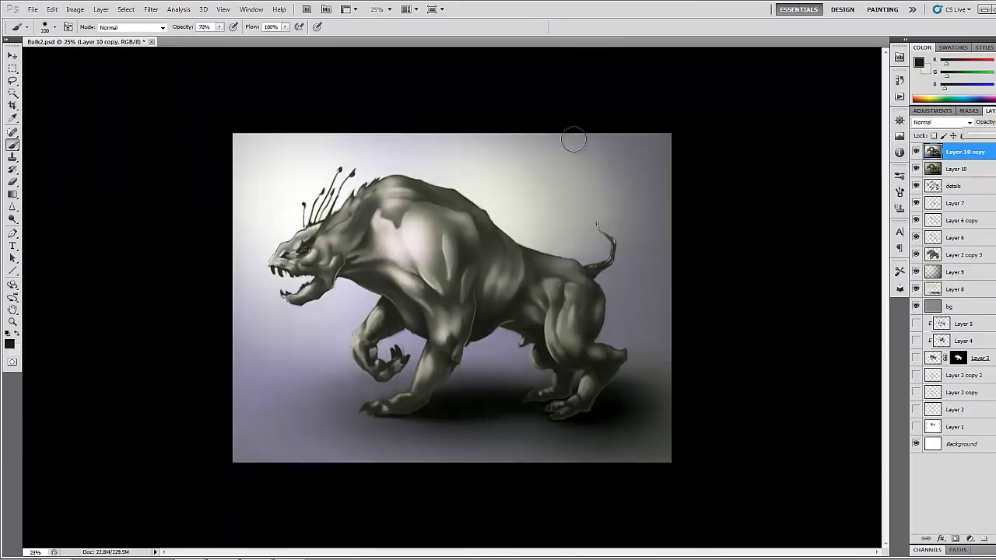
# Step: Colorize Layer 10 copy in warm brown with Hue/Saturation at hue 29, saturation 37 and lightness 0
pyautogui.click(75, 10)
pyautogui.moveTo(116, 36)
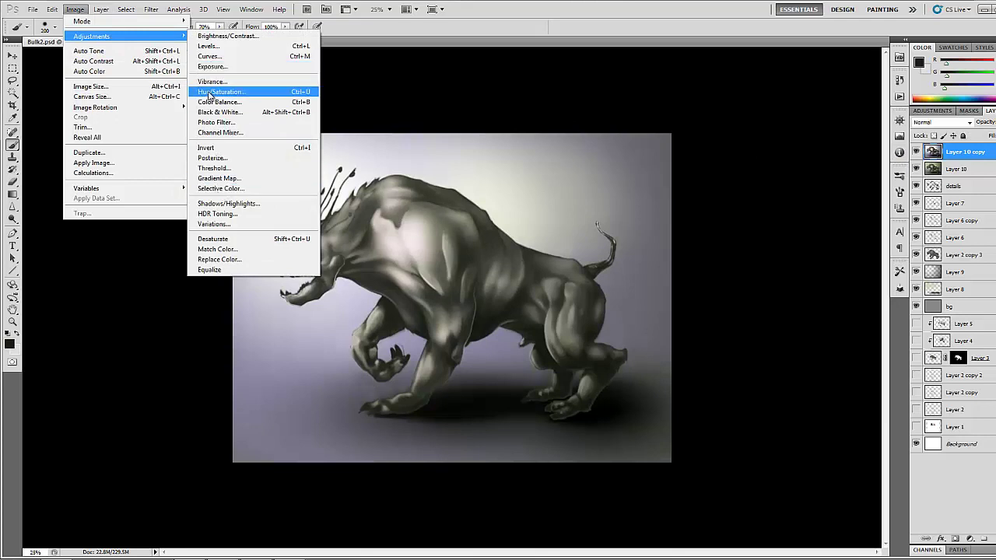
pyautogui.click(222, 92)
pyautogui.click(207, 248)
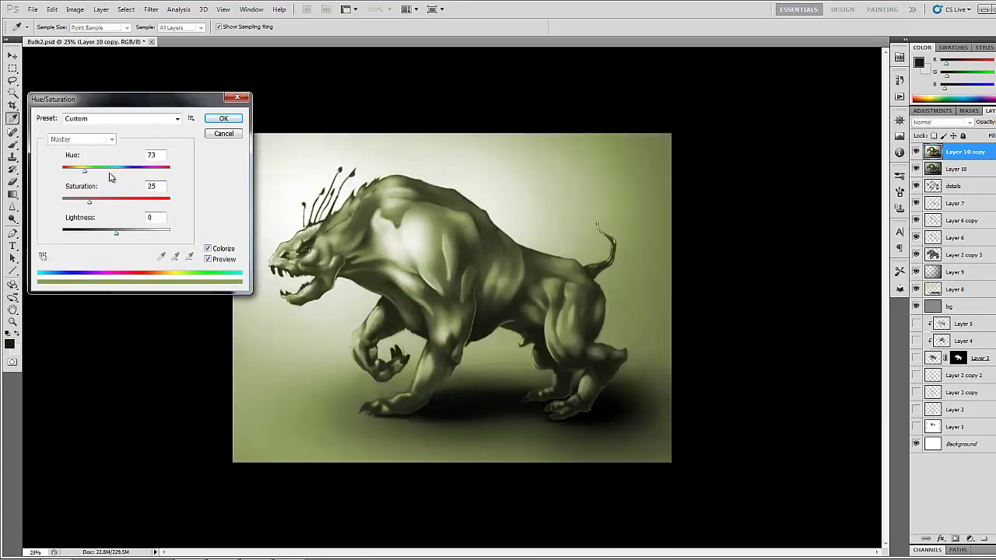
pyautogui.moveTo(114, 170); pyautogui.dragTo(73, 169)
pyautogui.moveTo(89, 201); pyautogui.dragTo(109, 205)
pyautogui.moveTo(75, 169); pyautogui.dragTo(71, 170)
pyautogui.moveTo(107, 206); pyautogui.dragTo(112, 231)
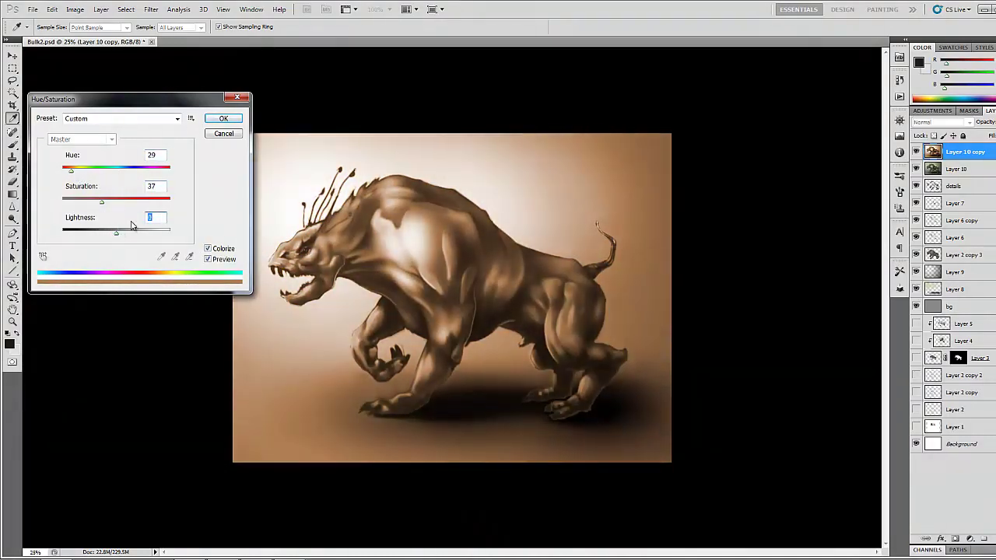
pyautogui.click(208, 259)
pyautogui.click(208, 259)
pyautogui.click(223, 118)
# Step: Set Layer 10 copy to Overlay blending, reduce its opacity, and compare the image with and without it
pyautogui.click(948, 125)
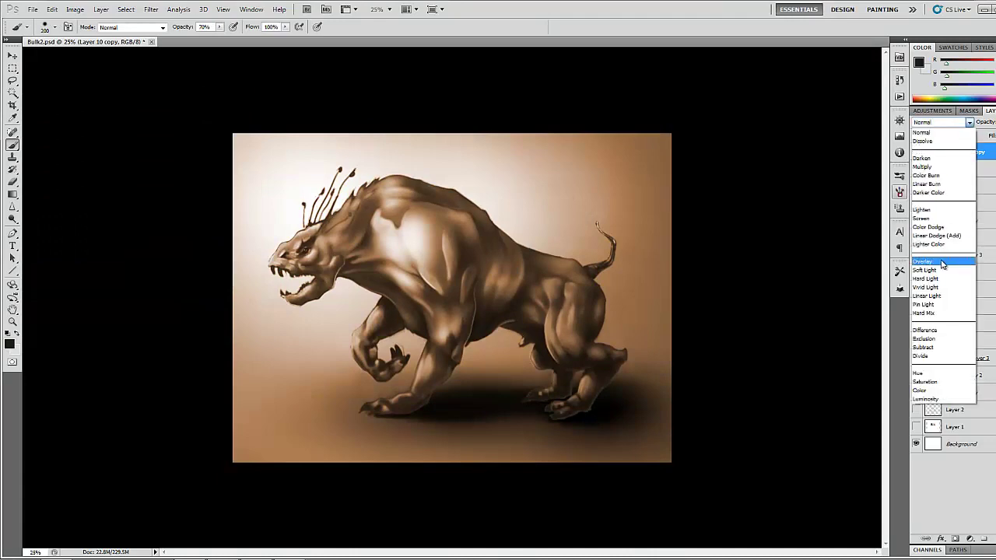
pyautogui.click(942, 263)
pyautogui.click(994, 122)
pyautogui.click(985, 133)
pyautogui.click(916, 151)
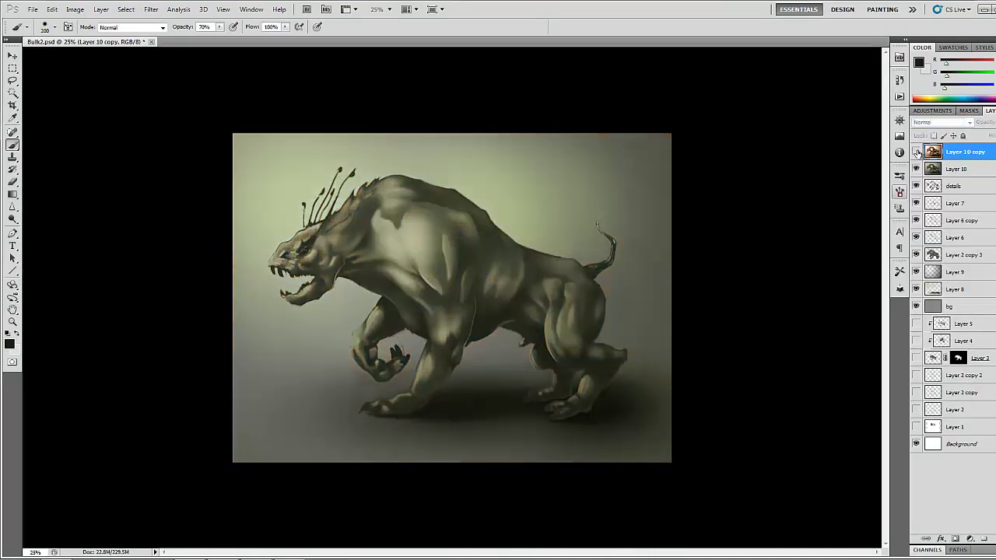
pyautogui.click(916, 152)
# Step: Copy the whole canvas merged and paste it as a new layer above Layer 10 copy
pyautogui.click(126, 9)
pyautogui.click(136, 22)
pyautogui.click(53, 9)
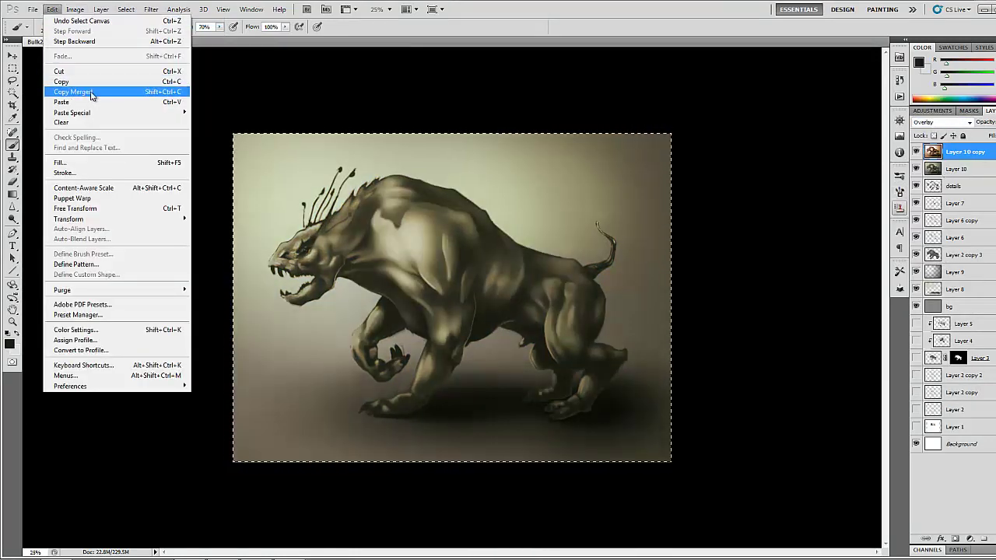
pyautogui.click(70, 91)
pyautogui.click(52, 9)
pyautogui.click(70, 100)
# Step: Try brightening the image with a Brightness/Contrast adjustment layer clipped to Layer 11
pyautogui.click(101, 9)
pyautogui.moveTo(213, 102)
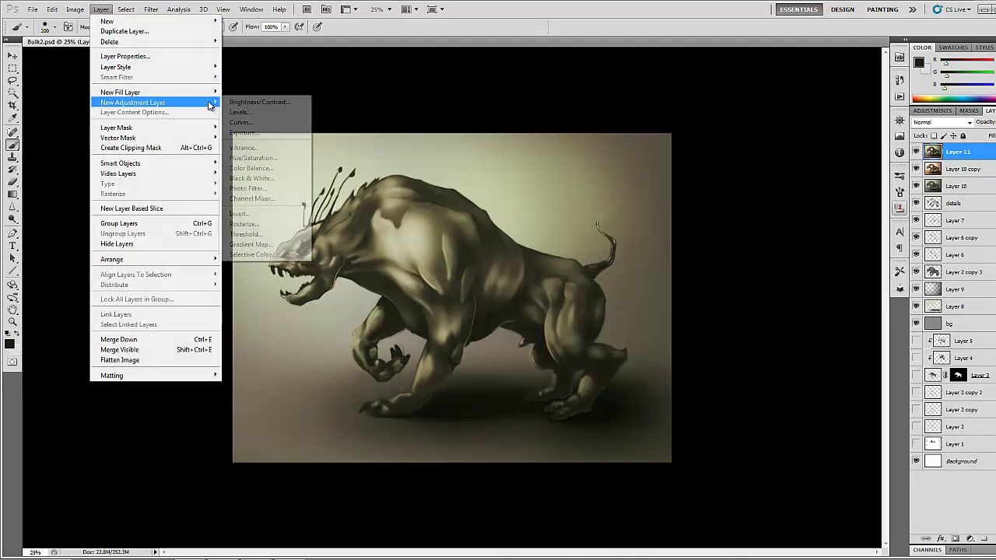
pyautogui.click(249, 101)
pyautogui.click(490, 198)
pyautogui.click(602, 183)
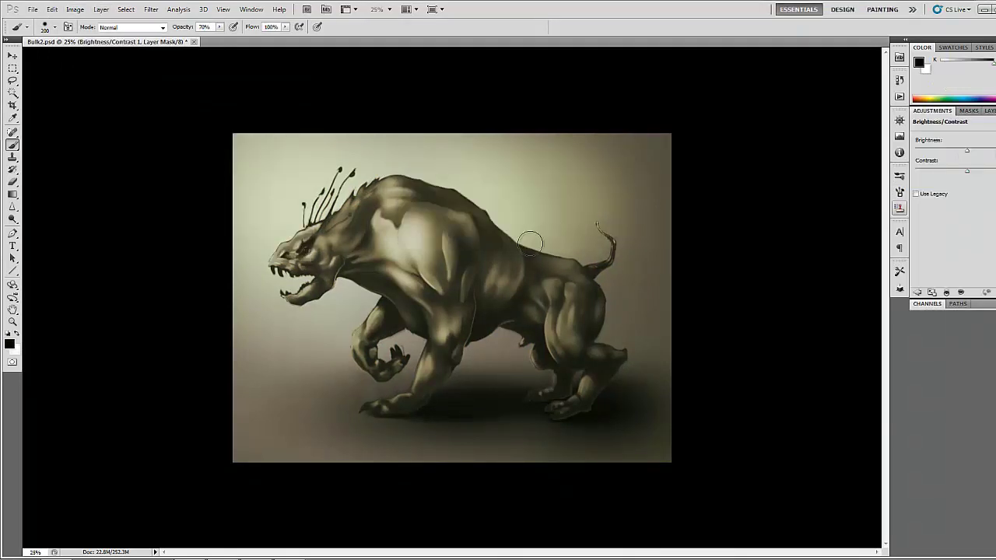
pyautogui.moveTo(968, 150); pyautogui.dragTo(969, 171)
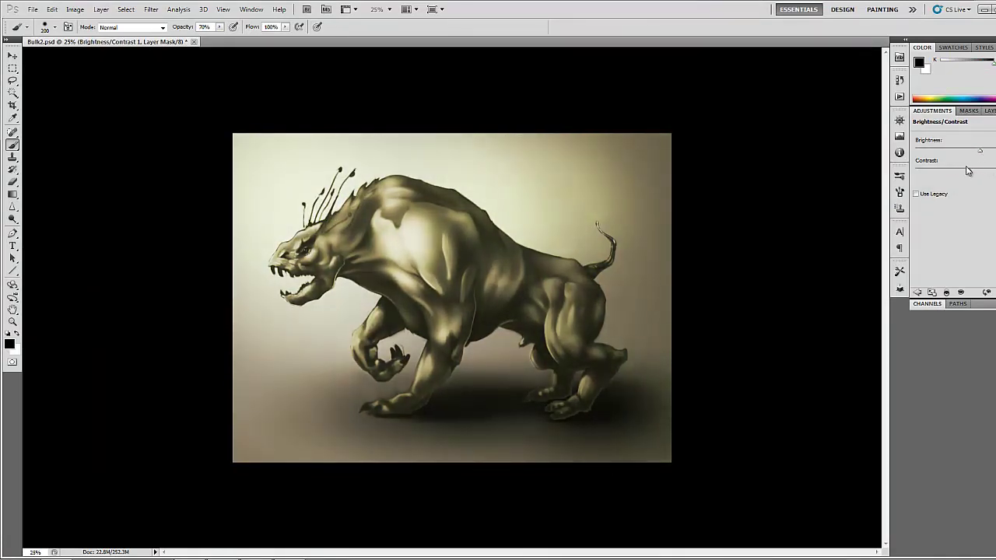
pyautogui.click(990, 111)
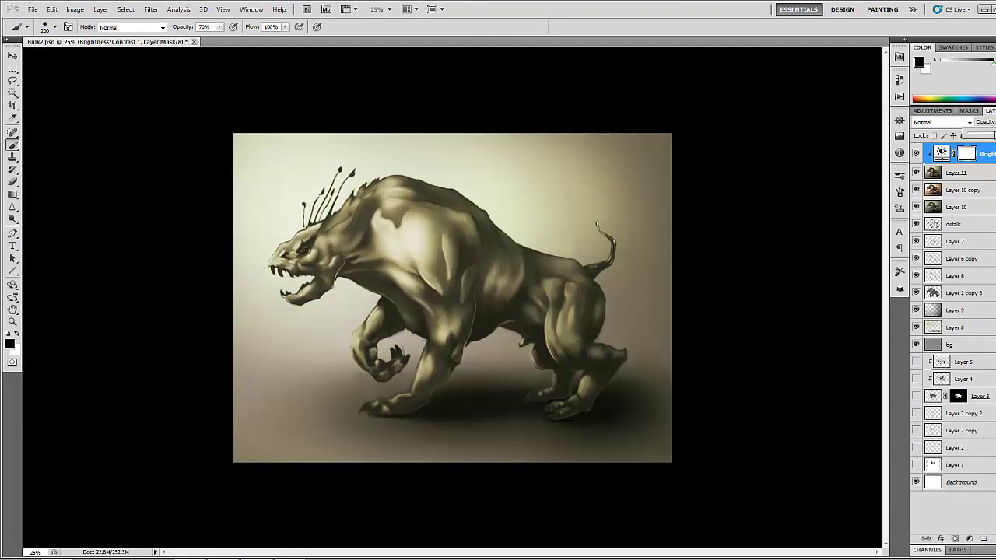
# Step: Adjust the opacity of Layer 11 and of Layer 10 copy
pyautogui.click(960, 171)
pyautogui.click(994, 122)
pyautogui.moveTo(994, 134)
pyautogui.mouseDown()
pyautogui.moveTo(978, 135)
pyautogui.moveTo(990, 136)
pyautogui.mouseUp()
pyautogui.click(979, 188)
pyautogui.click(995, 122)
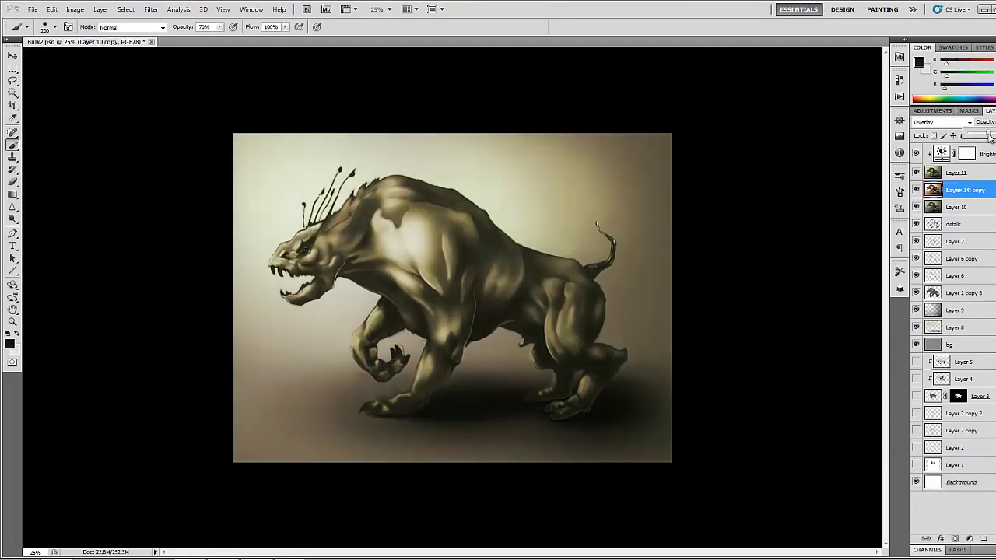
# Step: Compare the image with and without Layer 10 copy, Layer 11 and the Brightness/Contrast adjustment
pyautogui.click(916, 189)
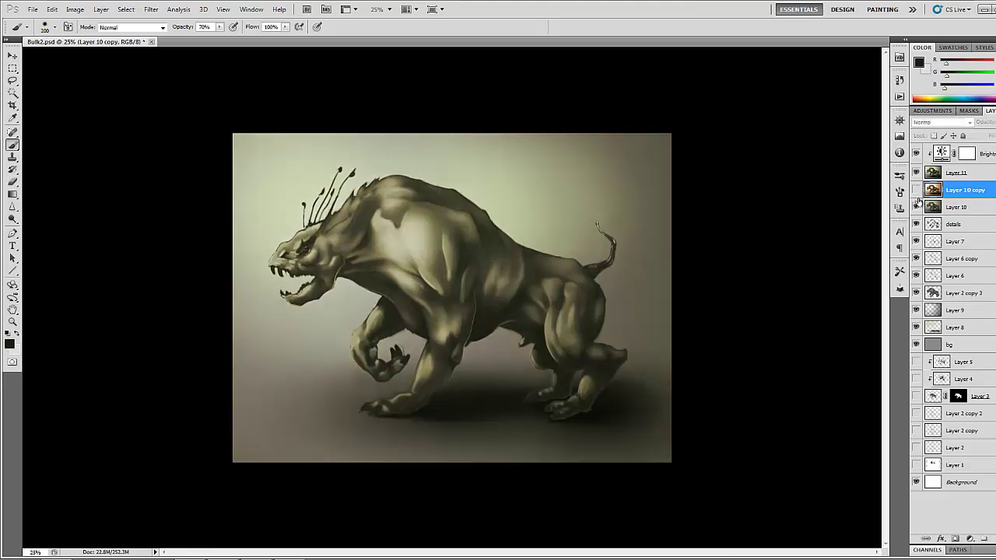
pyautogui.click(916, 172)
pyautogui.click(917, 190)
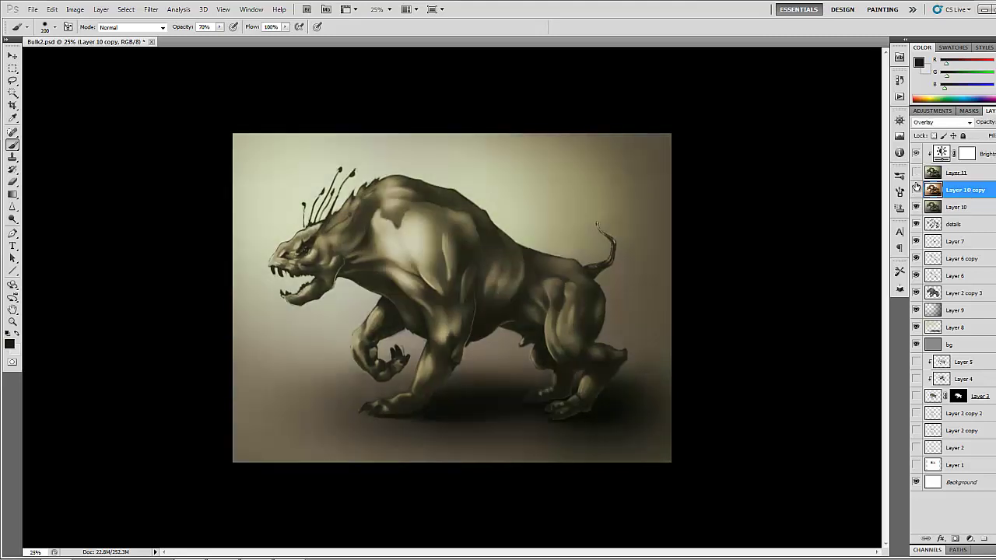
pyautogui.click(917, 154)
pyautogui.click(917, 153)
# Step: Delete the Brightness/Contrast adjustment layer and compare the image with Layer 11 and Layer 10 copy hidden and shown
pyautogui.click(986, 155)
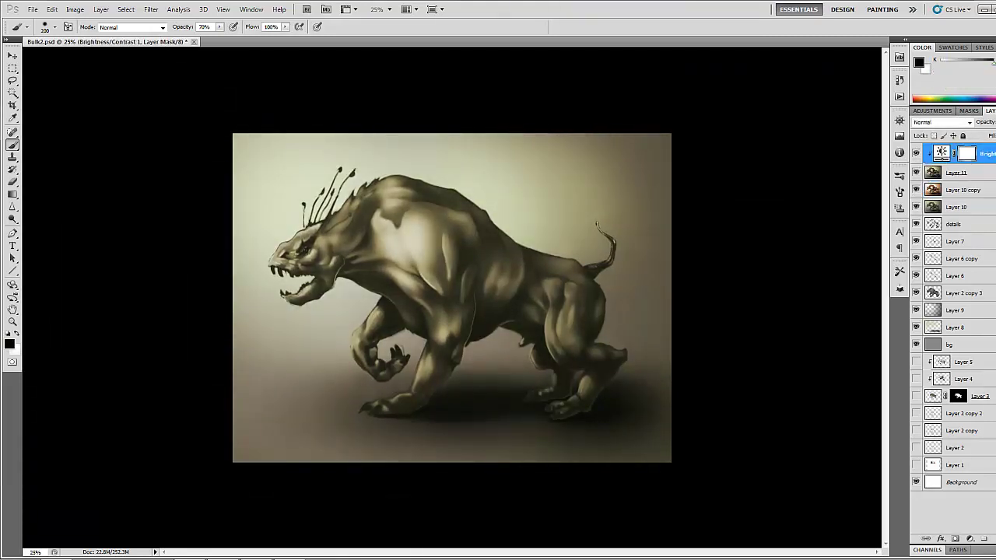
pyautogui.click(995, 111)
pyautogui.click(944, 305)
pyautogui.click(917, 152)
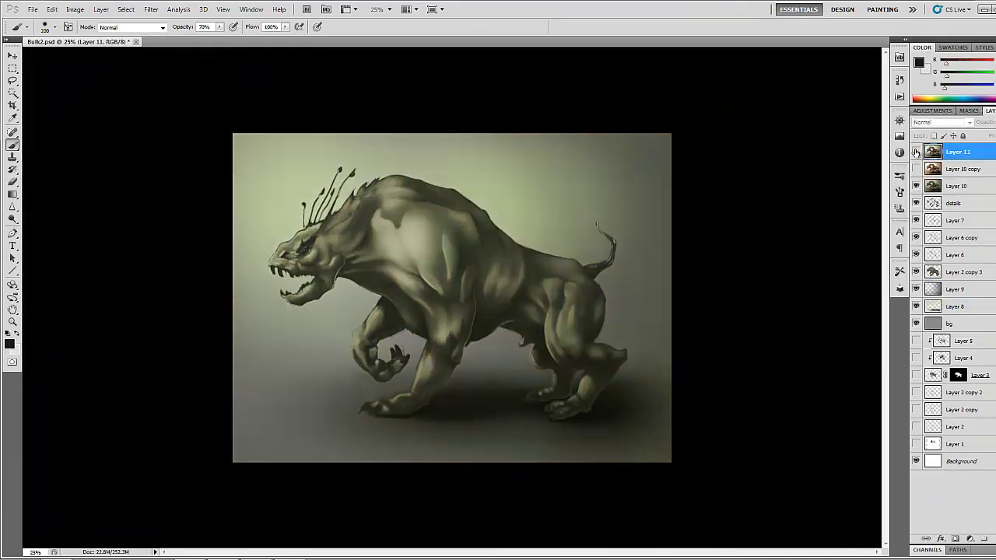
pyautogui.click(917, 153)
pyautogui.click(916, 169)
# Step: Shift Layer 10 copy to a green tint with Hue/Saturation
pyautogui.click(965, 168)
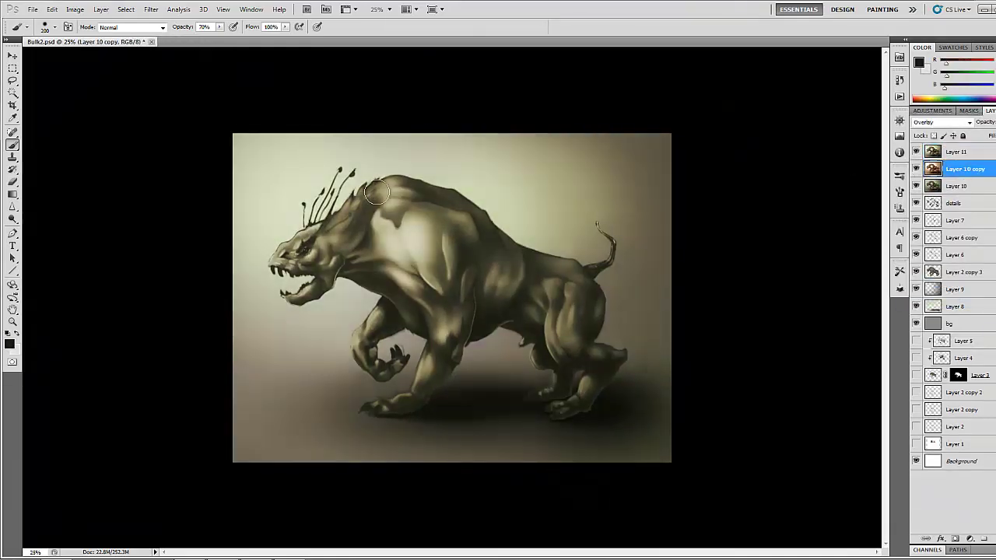
pyautogui.hotkey('ctrl', 'u')
pyautogui.moveTo(115, 173)
pyautogui.mouseDown()
pyautogui.moveTo(160, 172)
pyautogui.moveTo(144, 172)
pyautogui.moveTo(179, 202)
pyautogui.moveTo(121, 204)
pyautogui.mouseUp()
pyautogui.moveTo(116, 233)
pyautogui.mouseDown()
pyautogui.moveTo(78, 235)
pyautogui.moveTo(137, 234)
pyautogui.moveTo(108, 204)
pyautogui.mouseUp()
pyautogui.moveTo(129, 234)
pyautogui.mouseDown()
pyautogui.moveTo(151, 235)
pyautogui.moveTo(130, 234)
pyautogui.mouseUp()
pyautogui.click(207, 258)
pyautogui.click(207, 259)
pyautogui.click(218, 119)
pyautogui.press('b')
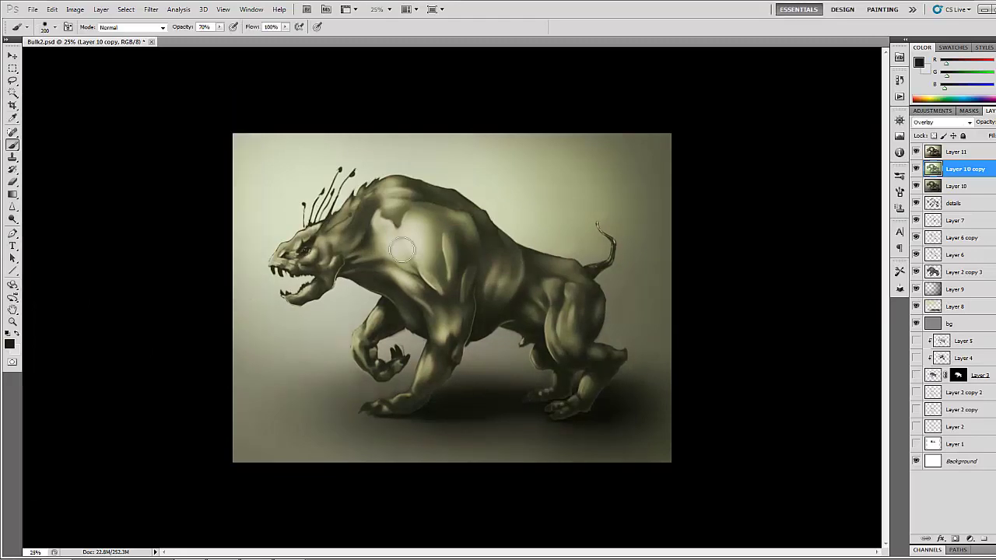
# Step: Select the whole canvas, copy it and paste it as a new layer above Layer 11
pyautogui.click(971, 152)
pyautogui.click(126, 10)
pyautogui.click(130, 21)
pyautogui.click(52, 10)
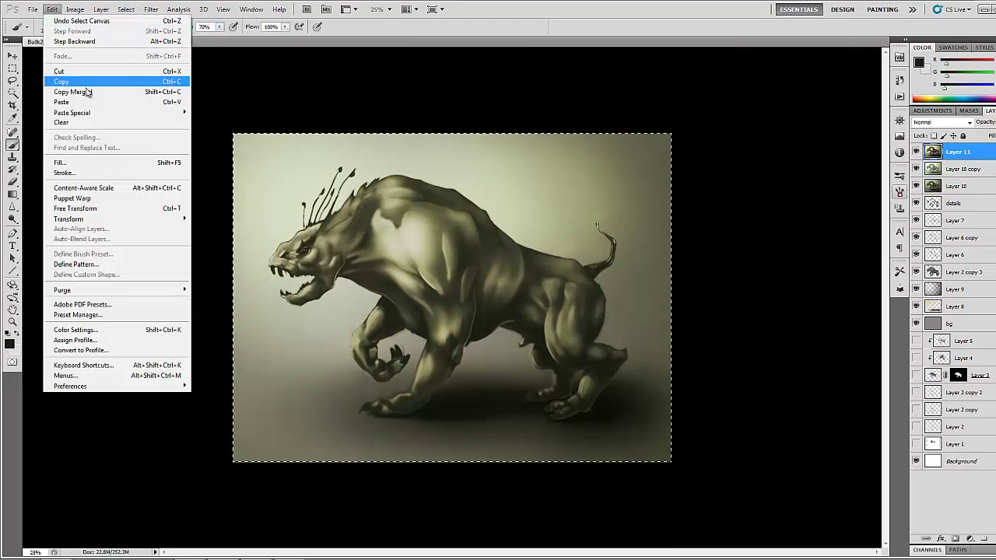
pyautogui.click(133, 83)
pyautogui.click(53, 10)
pyautogui.click(133, 100)
# Step: Warm Layer 12 with Variations, adding red to the midtones and yellow to the highlights, and compare the result with the layer hidden
pyautogui.click(74, 9)
pyautogui.moveTo(92, 36)
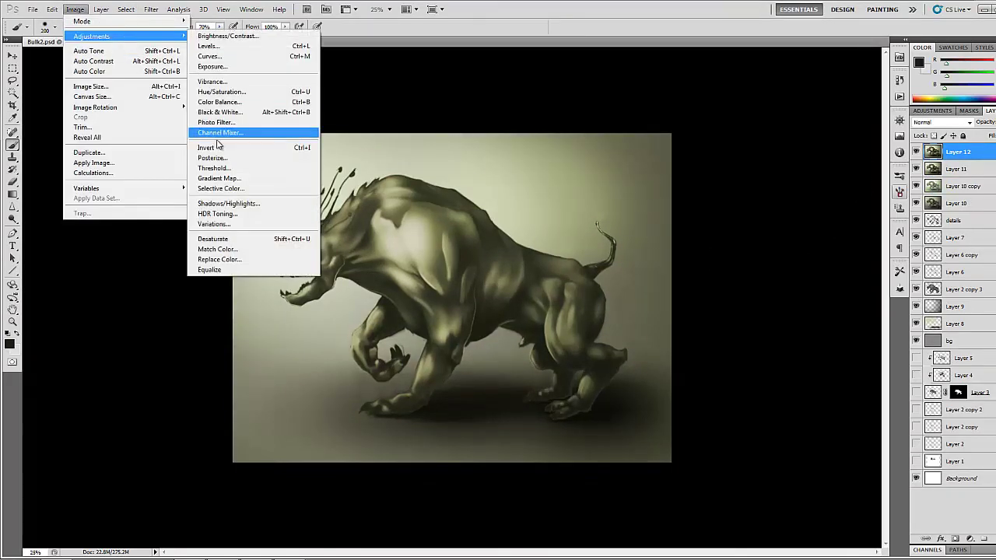
pyautogui.click(216, 224)
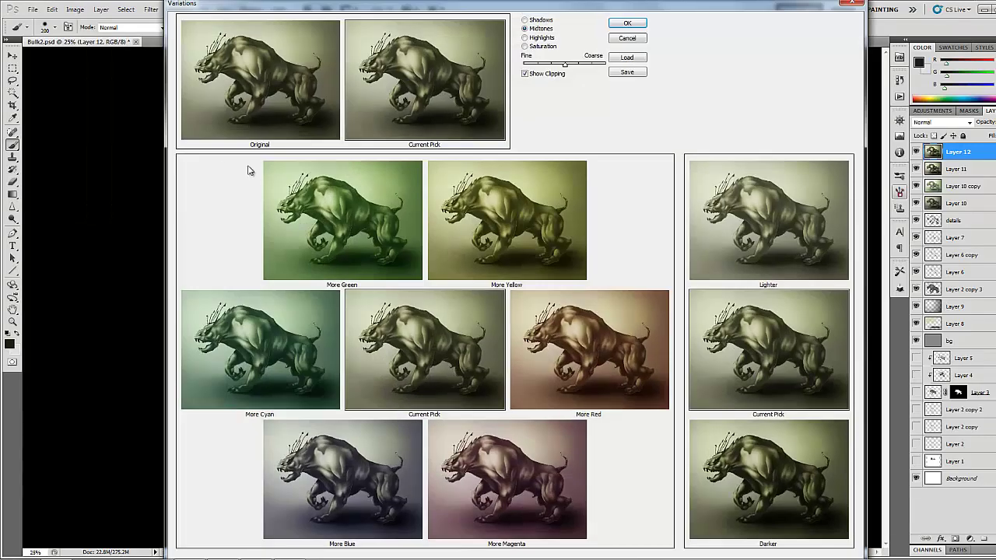
pyautogui.click(561, 316)
pyautogui.click(533, 38)
pyautogui.click(496, 191)
pyautogui.click(525, 22)
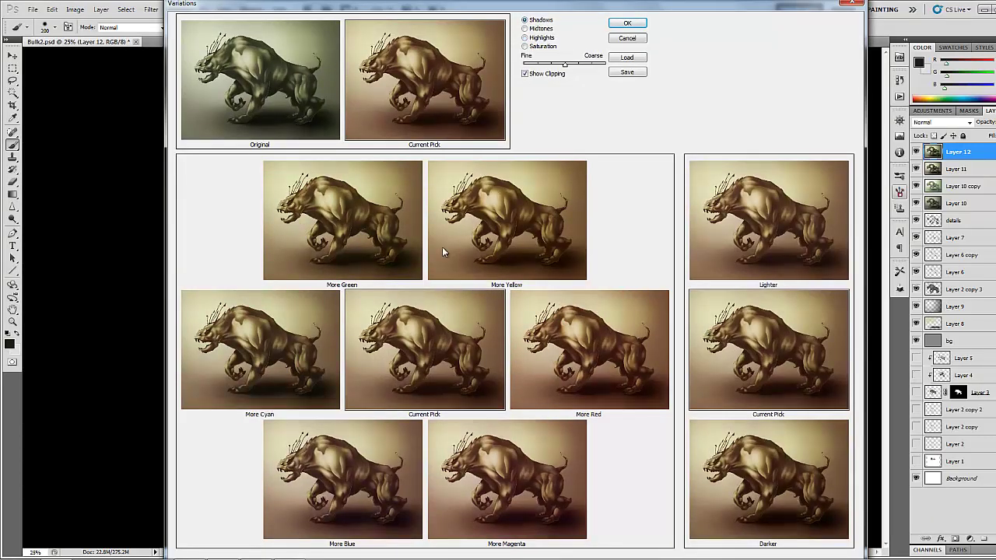
pyautogui.click(634, 26)
pyautogui.click(916, 152)
pyautogui.click(916, 152)
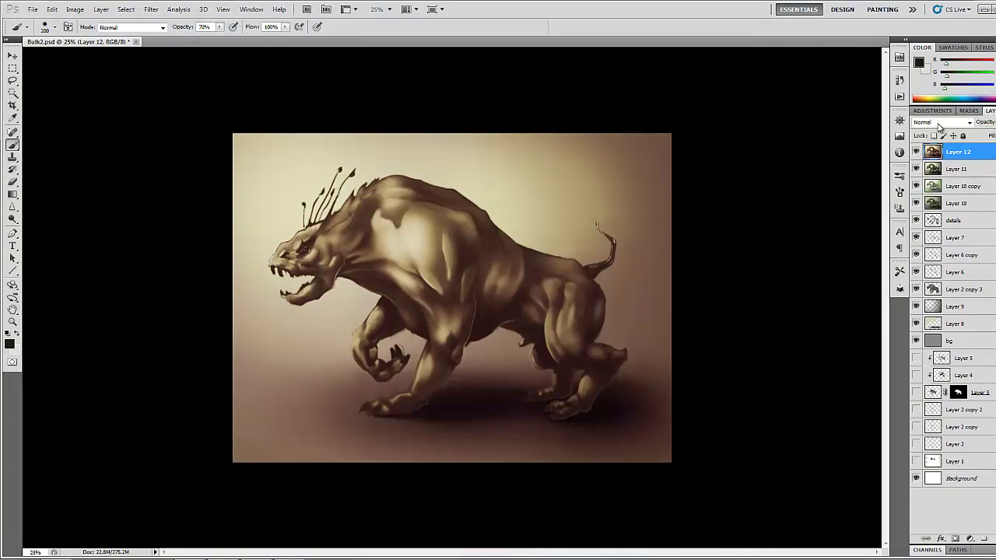
# Step: Test Overlay blending on Layer 12, settle on Lighten, and compare the image with and without the layer
pyautogui.click(941, 123)
pyautogui.click(925, 270)
pyautogui.click(969, 122)
pyautogui.click(926, 262)
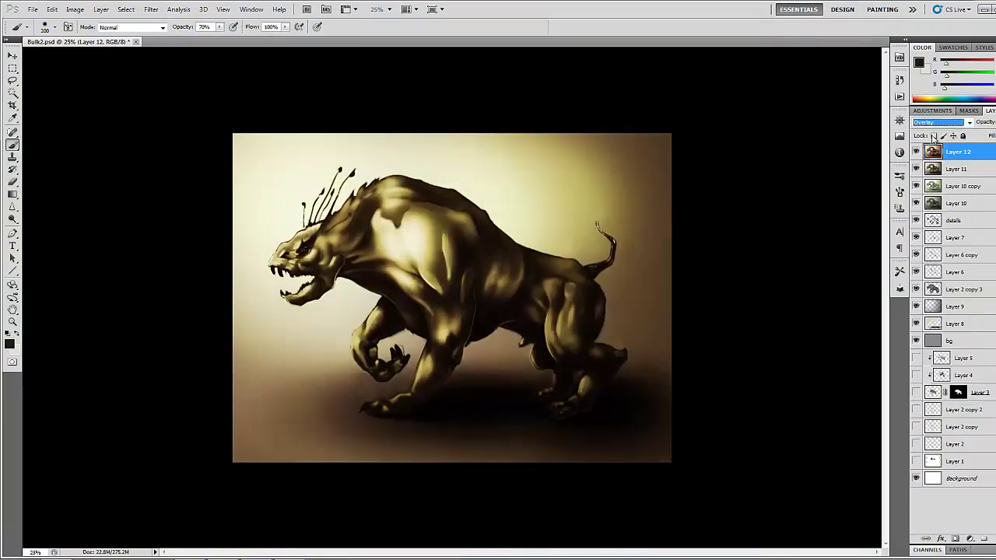
pyautogui.click(968, 122)
pyautogui.click(935, 210)
pyautogui.click(918, 153)
pyautogui.click(918, 154)
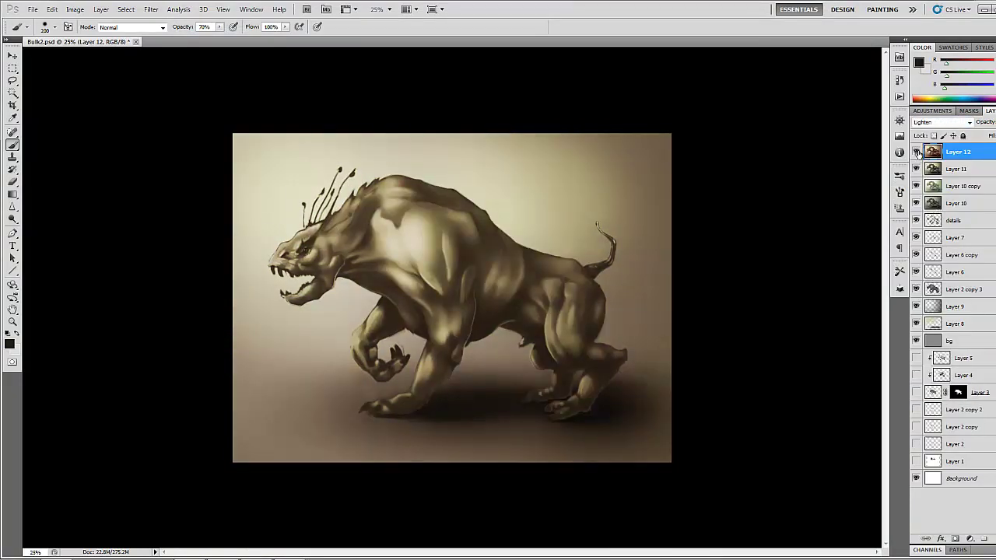
pyautogui.click(917, 151)
pyautogui.click(917, 152)
# Step: Add a layer mask to Layer 12 and draw a reversed radial gradient in it from the creature's neck toward the lower-right canvas corner
pyautogui.click(956, 538)
pyautogui.click(12, 194)
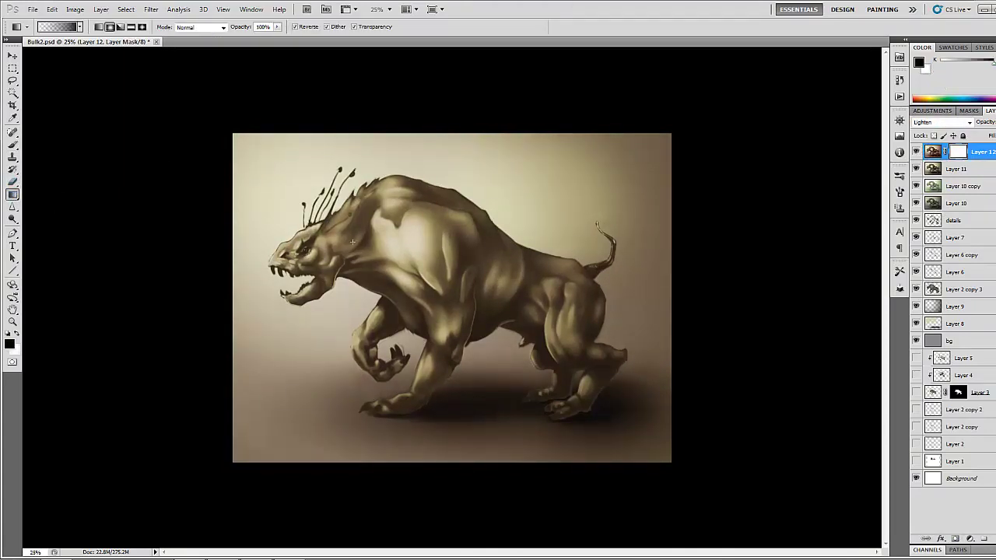
pyautogui.moveTo(351, 242); pyautogui.dragTo(671, 435)
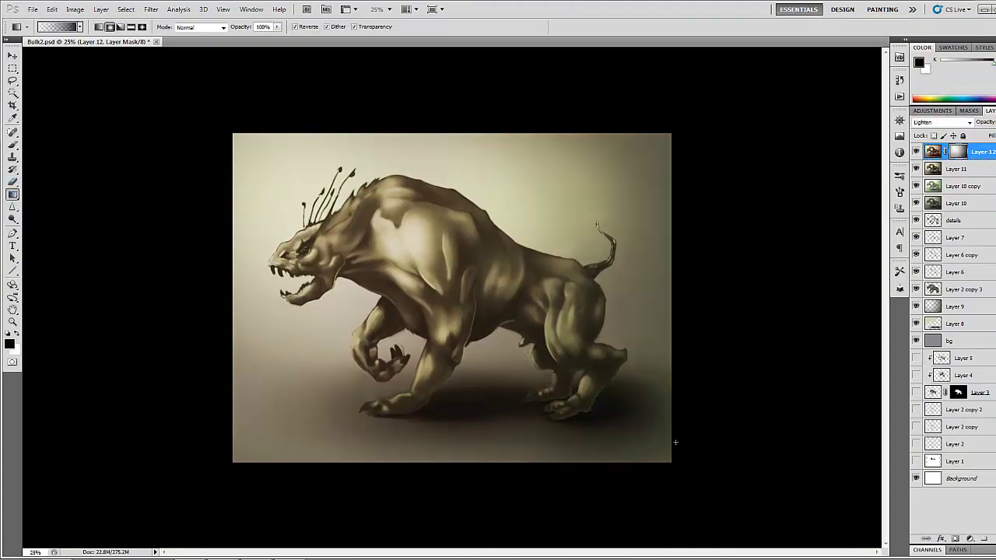
# Step: Fill a new layer above Layer 12 with an orange-red radial gradient spreading from the creature's head, blended in Color Burn
pyautogui.click(984, 539)
pyautogui.click(9, 343)
pyautogui.click(694, 324)
pyautogui.click(727, 180)
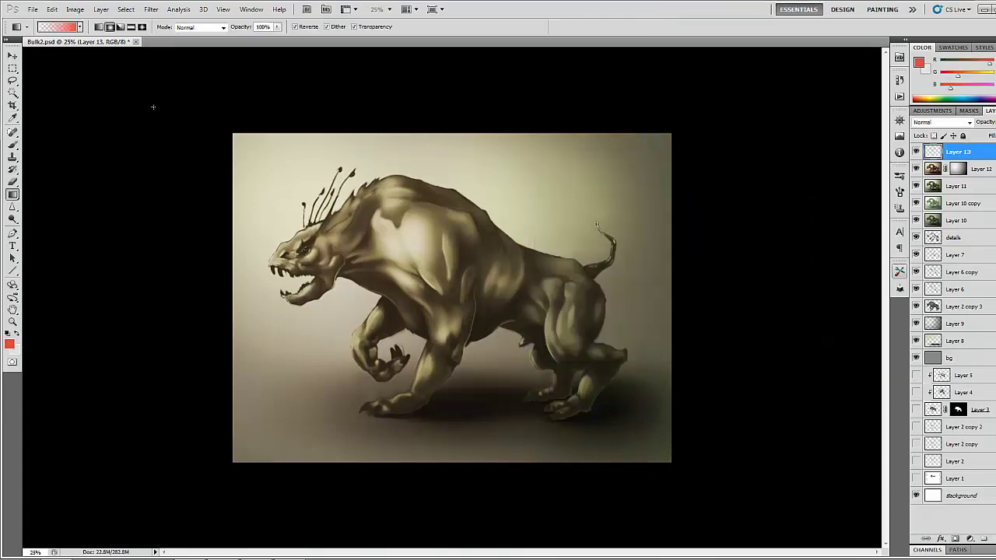
pyautogui.click(295, 27)
pyautogui.moveTo(285, 209); pyautogui.dragTo(601, 415)
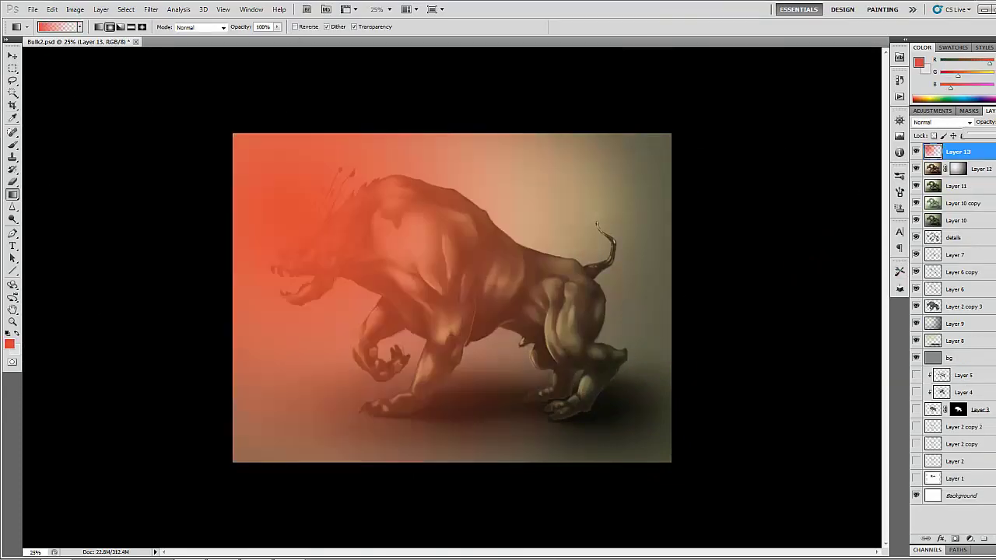
pyautogui.moveTo(985, 122); pyautogui.dragTo(945, 124)
pyautogui.scroll(-4, 946, 124)
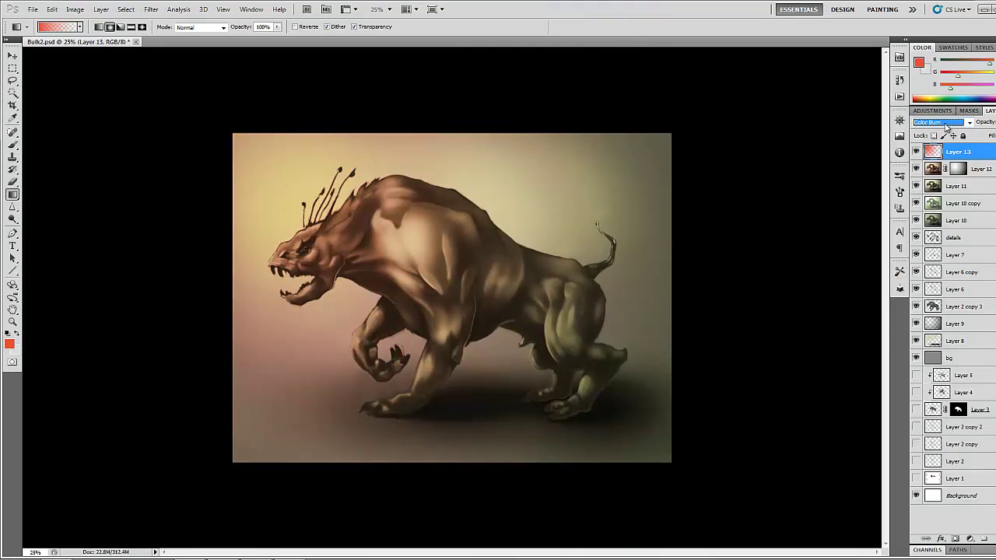
# Step: Create a new layer named rim above Layer 13 and choose a light peach foreground color
pyautogui.hotkey('ctrl', 'shift', 'alt', 'n')
pyautogui.doubleClick(959, 152)
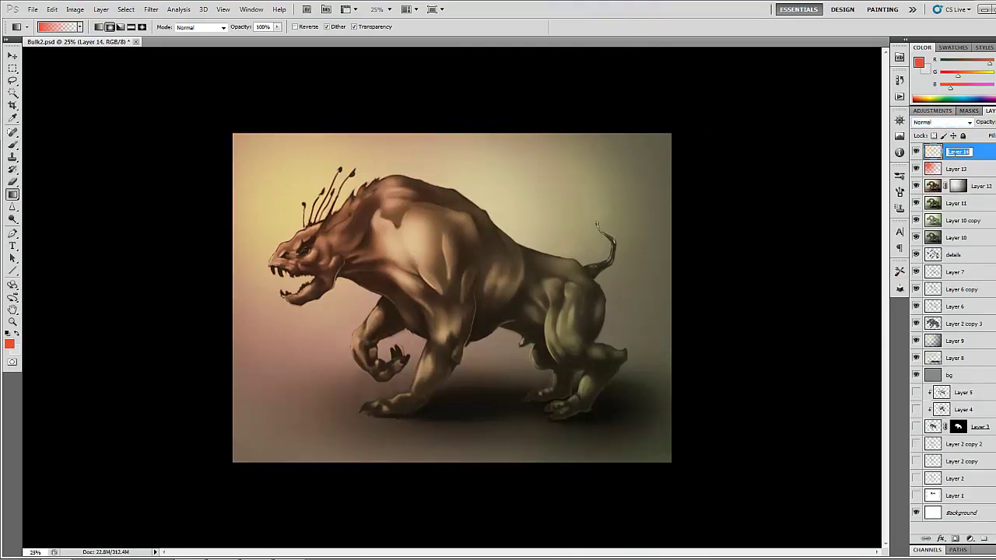
pyautogui.write('rim')
pyautogui.press('Return')
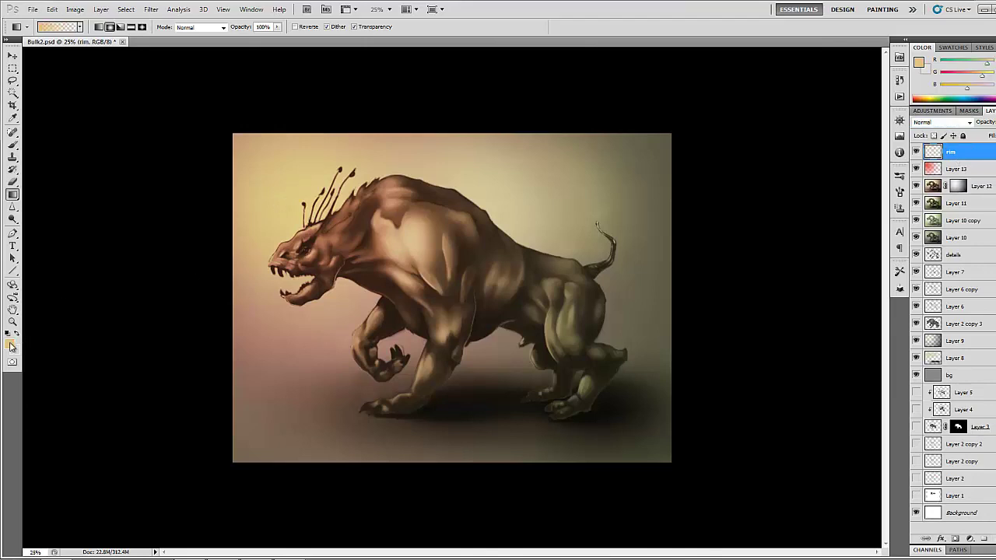
pyautogui.click(10, 345)
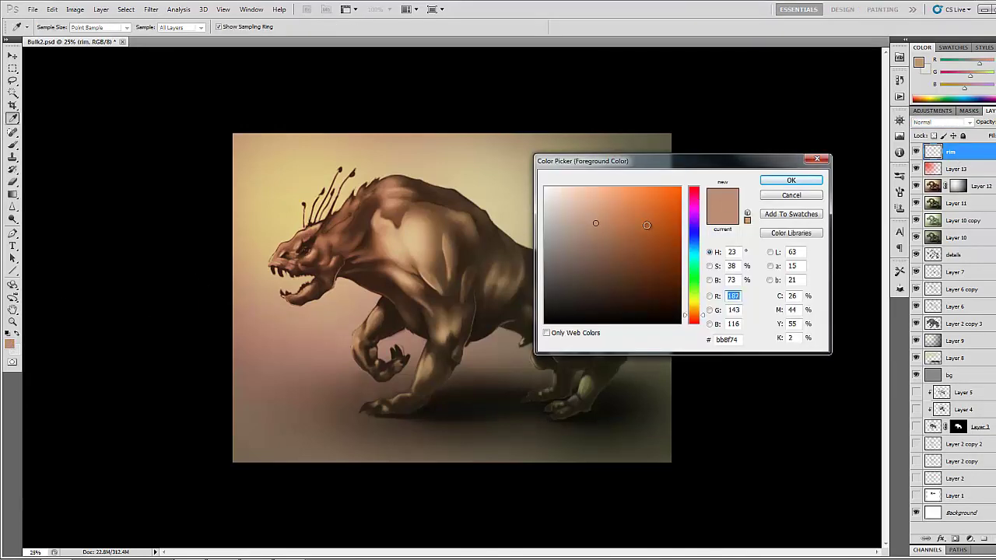
pyautogui.moveTo(647, 225); pyautogui.dragTo(645, 203)
pyautogui.click(609, 201)
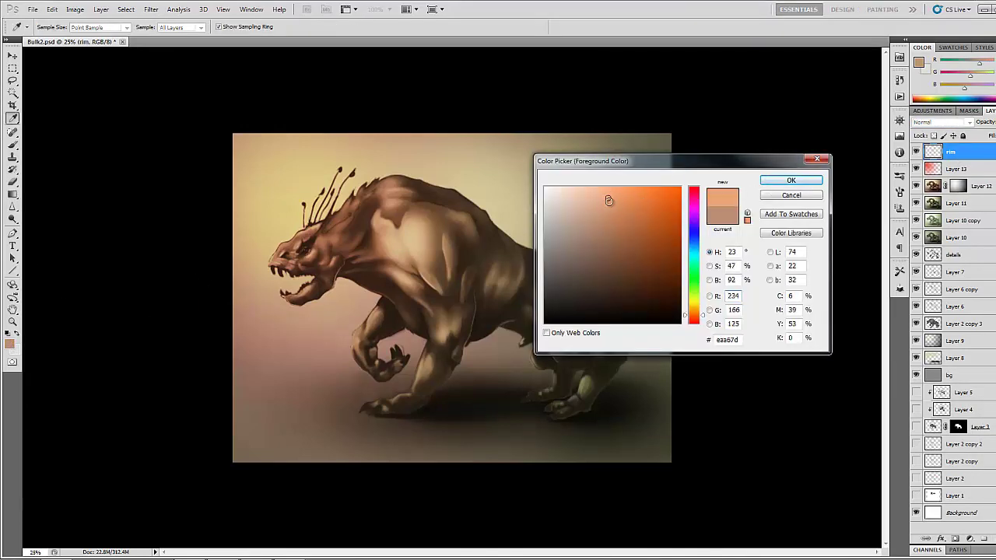
pyautogui.click(788, 181)
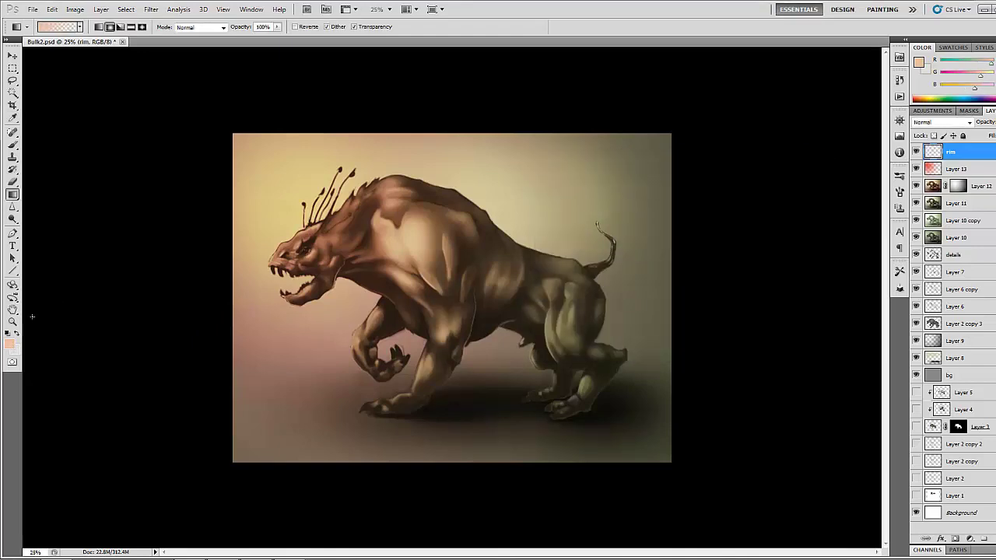
# Step: Paint a thin peach rim light along the outer edge of the raised front arm and the underside of the neck
pyautogui.press('z')
pyautogui.click(369, 320)
pyautogui.click(274, 327)
pyautogui.click(276, 329)
pyautogui.click(283, 334)
pyautogui.moveTo(318, 290)
pyautogui.mouseDown()
pyautogui.moveTo(399, 225)
pyautogui.moveTo(386, 245)
pyautogui.moveTo(417, 200)
pyautogui.mouseUp()
pyautogui.press('b')
pyautogui.press('[')
pyautogui.press('[')
pyautogui.press('[')
pyautogui.press('[')
pyautogui.press('[')
pyautogui.press('[')
pyautogui.press('[')
pyautogui.press('[')
pyautogui.press('[')
pyautogui.press('[')
pyautogui.press('[')
pyautogui.press('[')
pyautogui.press('[')
pyautogui.press('[')
pyautogui.press('[')
pyautogui.moveTo(385, 243); pyautogui.dragTo(381, 271)
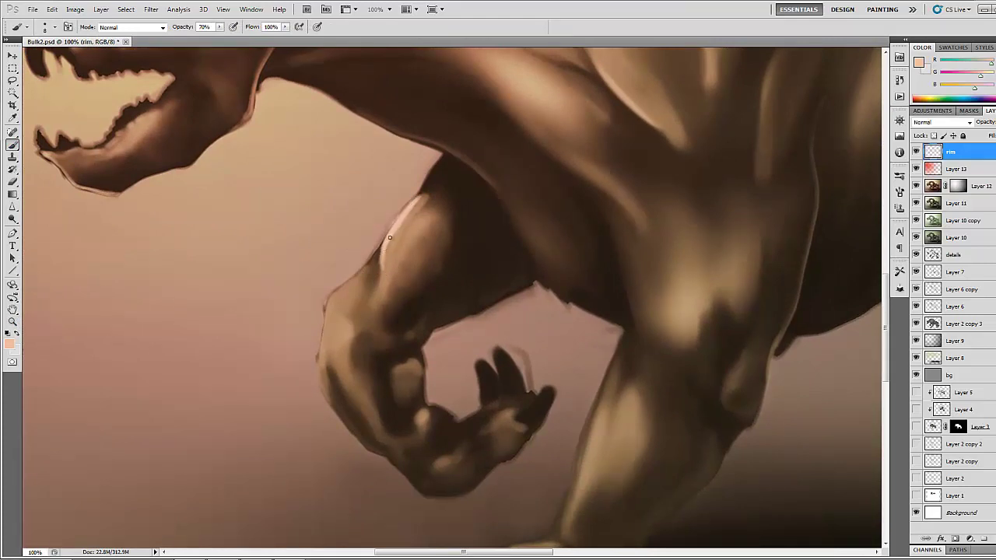
pyautogui.moveTo(340, 301); pyautogui.dragTo(324, 319)
pyautogui.moveTo(355, 276); pyautogui.dragTo(331, 300)
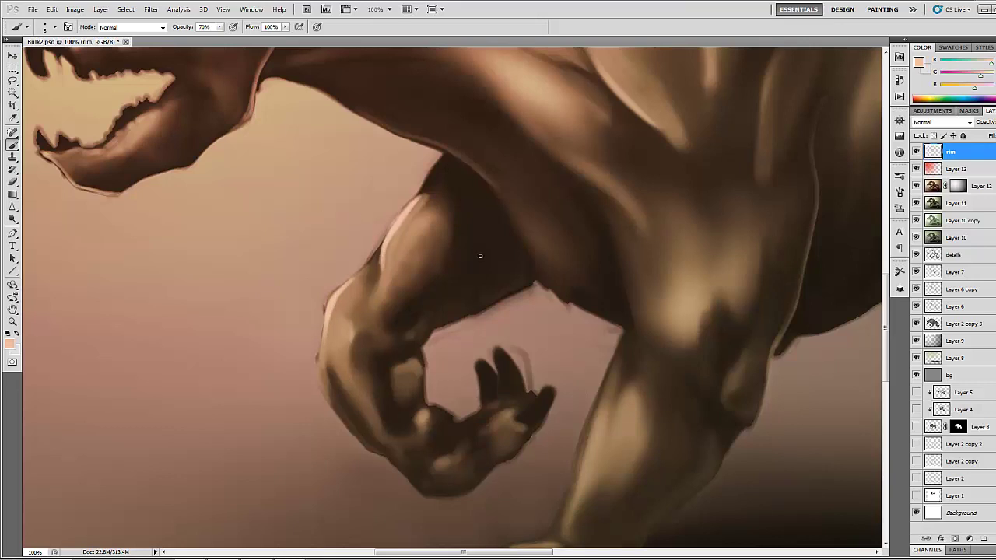
pyautogui.moveTo(367, 117)
pyautogui.mouseDown()
pyautogui.moveTo(497, 186)
pyautogui.moveTo(355, 111)
pyautogui.moveTo(453, 145)
pyautogui.moveTo(483, 169)
pyautogui.mouseUp()
# Step: Refine the upper edge of the raised front arm with sampled tones and a size 20 brush
pyautogui.keyDown('alt'); pyautogui.click(380, 106); pyautogui.keyUp('alt')
pyautogui.press(']')
pyautogui.press(']')
pyautogui.press(']')
pyautogui.keyDown('alt'); pyautogui.click(424, 213); pyautogui.keyUp('alt')
pyautogui.moveTo(423, 213)
pyautogui.mouseDown()
pyautogui.moveTo(436, 202)
pyautogui.moveTo(395, 240)
pyautogui.moveTo(437, 218)
pyautogui.mouseUp()
pyautogui.keyDown('alt'); pyautogui.click(432, 201); pyautogui.keyUp('alt')
pyautogui.keyDown('alt'); pyautogui.click(410, 230); pyautogui.keyUp('alt')
pyautogui.keyDown('alt'); pyautogui.click(433, 200); pyautogui.keyUp('alt')
pyautogui.keyDown('alt'); pyautogui.click(440, 194); pyautogui.keyUp('alt')
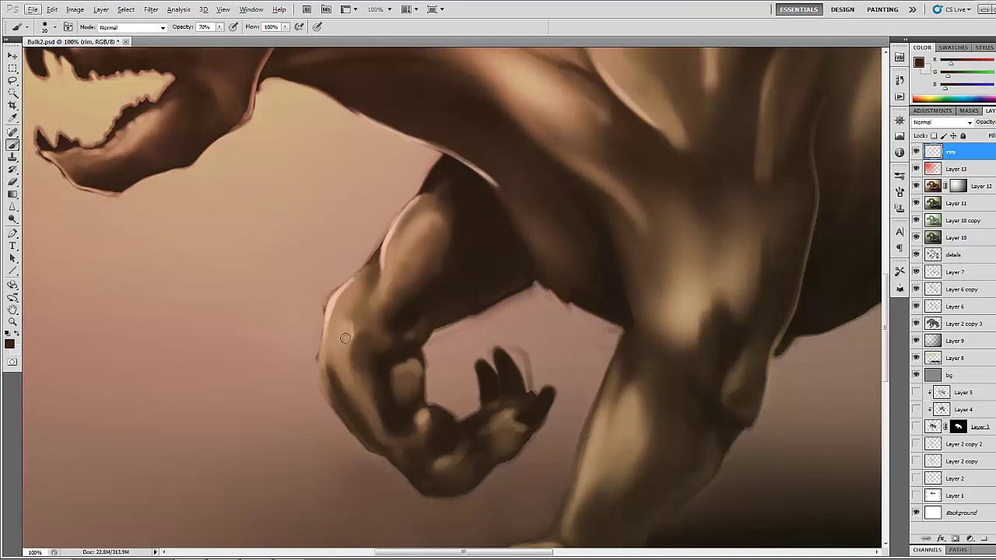
# Step: Clean up the chest contour and the stray marks around the raised claws with sampled tones
pyautogui.keyDown('alt'); pyautogui.click(529, 293); pyautogui.keyUp('alt')
pyautogui.moveTo(530, 292)
pyautogui.mouseDown()
pyautogui.moveTo(495, 312)
pyautogui.moveTo(499, 289)
pyautogui.moveTo(480, 306)
pyautogui.moveTo(537, 289)
pyautogui.moveTo(562, 317)
pyautogui.moveTo(613, 335)
pyautogui.mouseUp()
pyautogui.keyDown('alt'); pyautogui.click(494, 301); pyautogui.keyUp('alt')
pyautogui.keyDown('alt'); pyautogui.click(536, 293); pyautogui.keyUp('alt')
pyautogui.keyDown('alt'); pyautogui.click(595, 359); pyautogui.keyUp('alt')
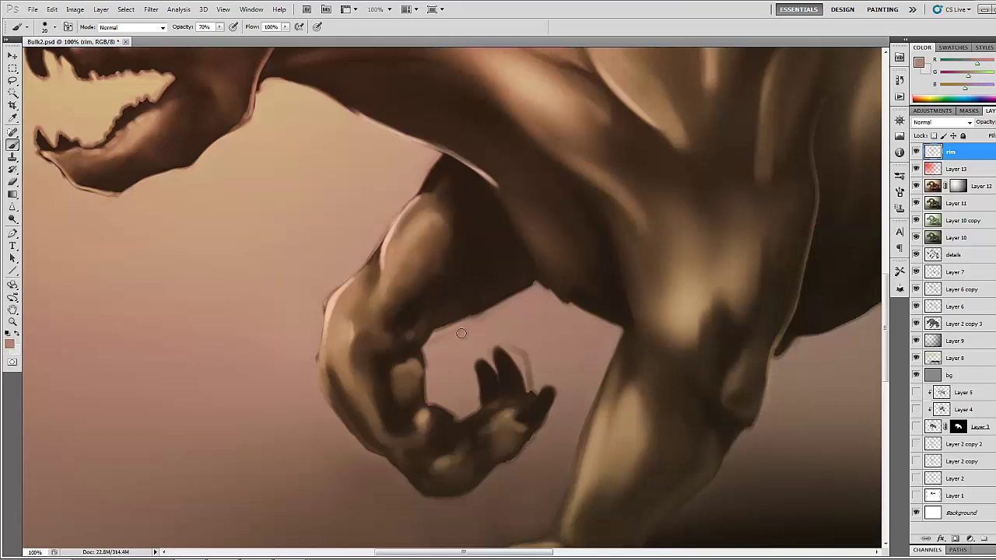
pyautogui.keyDown('alt'); pyautogui.click(503, 340); pyautogui.keyUp('alt')
# Step: Clean up the contours of the raised forearm, wrist and hand with sampled background tones
pyautogui.keyDown('alt'); pyautogui.click(321, 297); pyautogui.keyUp('alt')
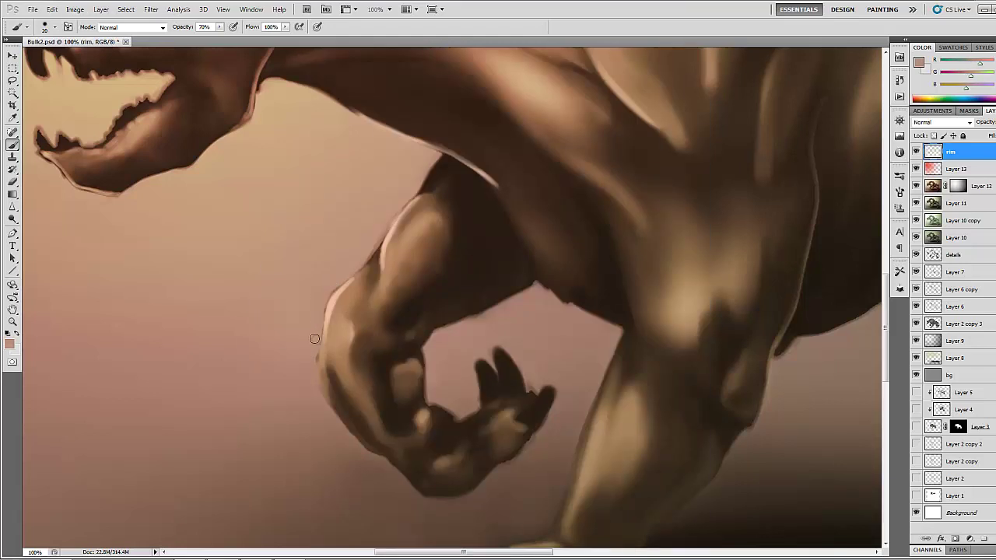
pyautogui.keyDown('alt'); pyautogui.click(371, 241); pyautogui.keyUp('alt')
pyautogui.moveTo(372, 241)
pyautogui.mouseDown()
pyautogui.moveTo(394, 212)
pyautogui.moveTo(379, 238)
pyautogui.mouseUp()
pyautogui.moveTo(256, 324); pyautogui.dragTo(233, 214)
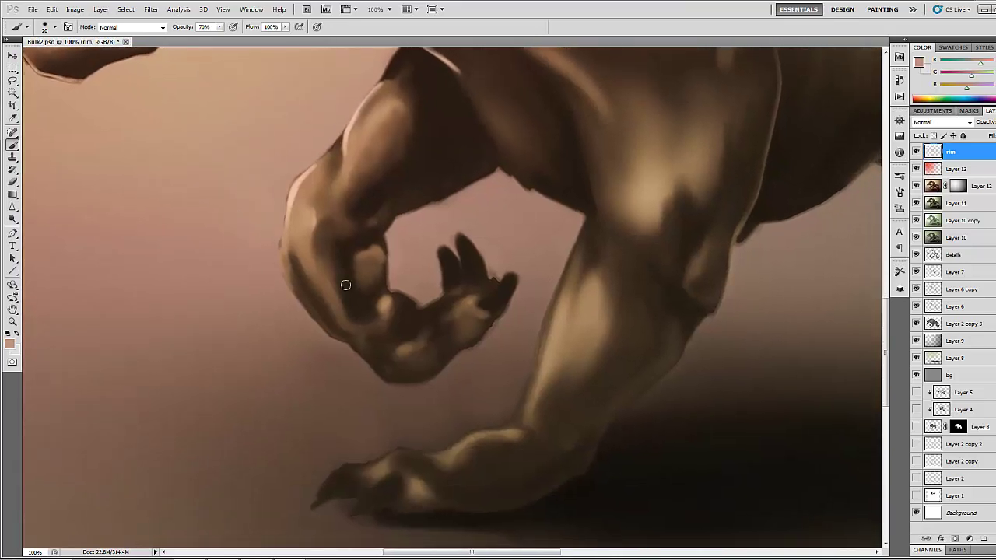
pyautogui.keyDown('alt'); pyautogui.click(444, 211); pyautogui.keyUp('alt')
pyautogui.moveTo(442, 206); pyautogui.dragTo(429, 213)
pyautogui.keyDown('alt'); pyautogui.click(457, 355); pyautogui.keyUp('alt')
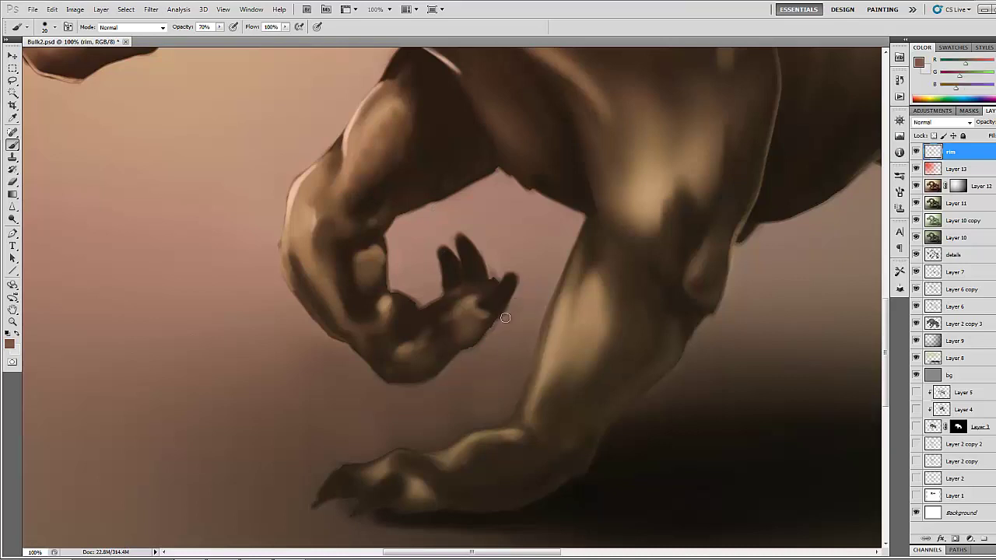
pyautogui.moveTo(507, 318); pyautogui.dragTo(487, 344)
pyautogui.keyDown('alt'); pyautogui.click(465, 358); pyautogui.keyUp('alt')
# Step: Paint a sampled light peach rim light along both edges of the planted front leg, its elbow and the raised palm's underside with a size 9 brush
pyautogui.keyDown('alt'); pyautogui.click(303, 187); pyautogui.keyUp('alt')
pyautogui.moveTo(562, 280); pyautogui.dragTo(527, 389)
pyautogui.moveTo(568, 263); pyautogui.dragTo(554, 303)
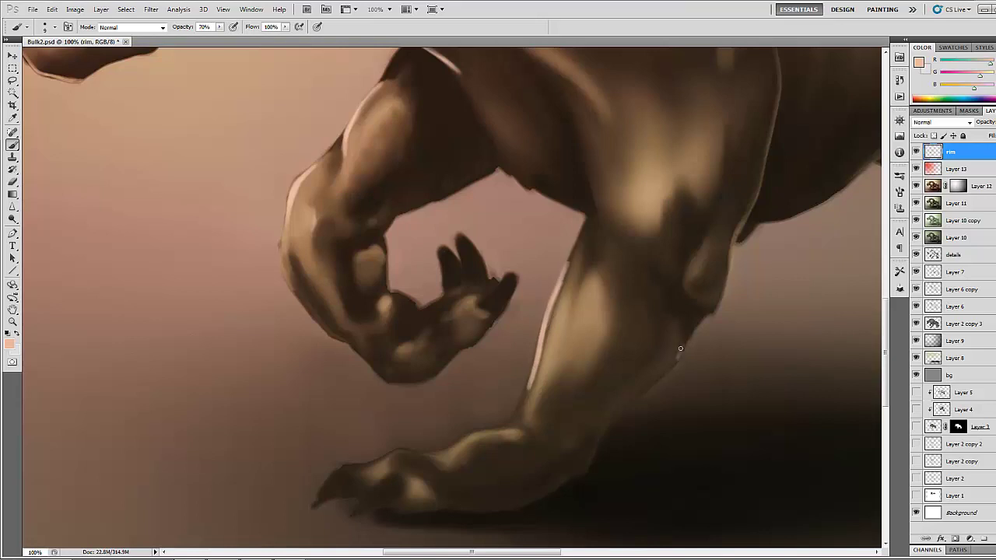
pyautogui.moveTo(680, 349); pyautogui.dragTo(643, 393)
pyautogui.moveTo(757, 197)
pyautogui.mouseDown()
pyautogui.moveTo(763, 159)
pyautogui.moveTo(736, 235)
pyautogui.mouseUp()
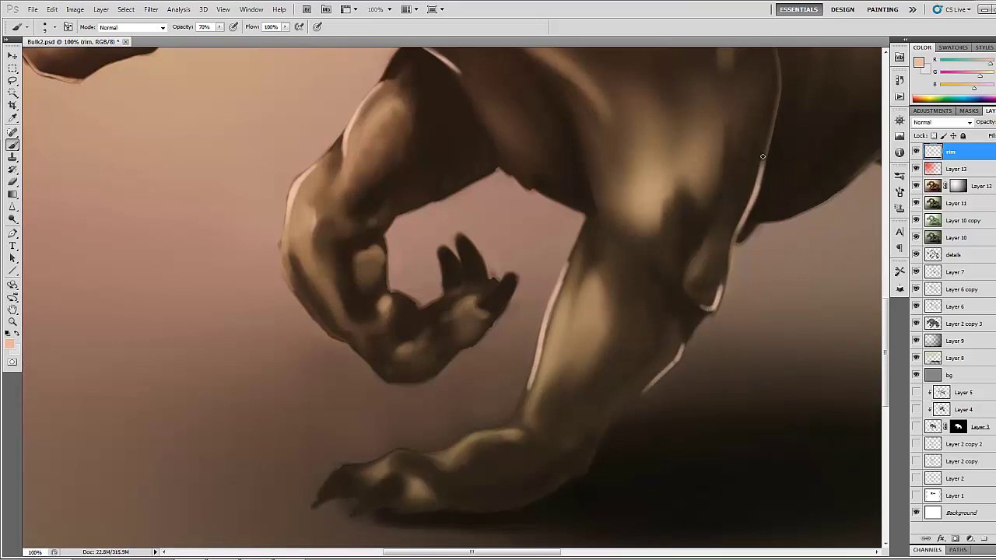
# Step: Thin and blend the rim light on the raised palm and the planted leg's edges and elbow with sampled tones
pyautogui.keyDown('alt'); pyautogui.click(433, 363); pyautogui.keyUp('alt')
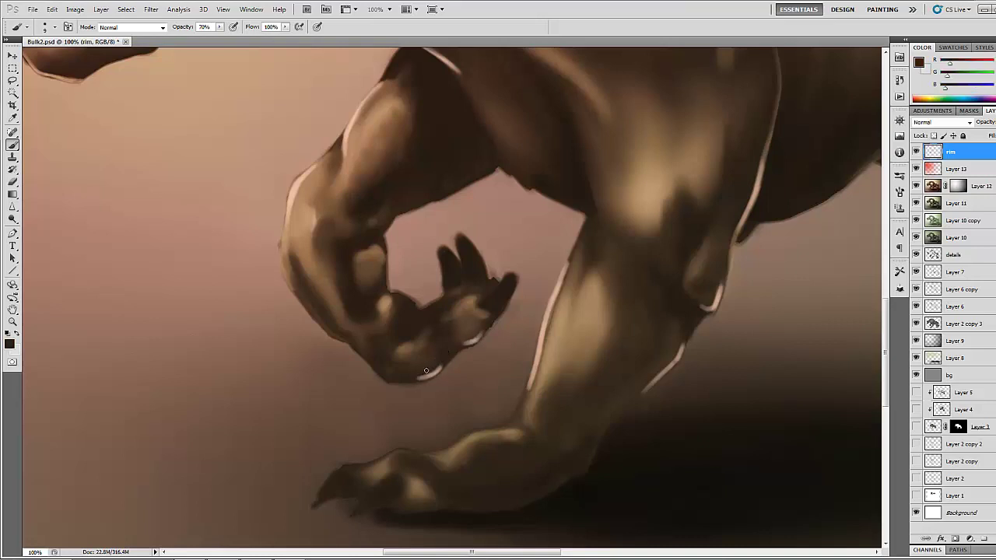
pyautogui.moveTo(570, 264); pyautogui.dragTo(554, 307)
pyautogui.keyDown('alt'); pyautogui.click(524, 397); pyautogui.keyUp('alt')
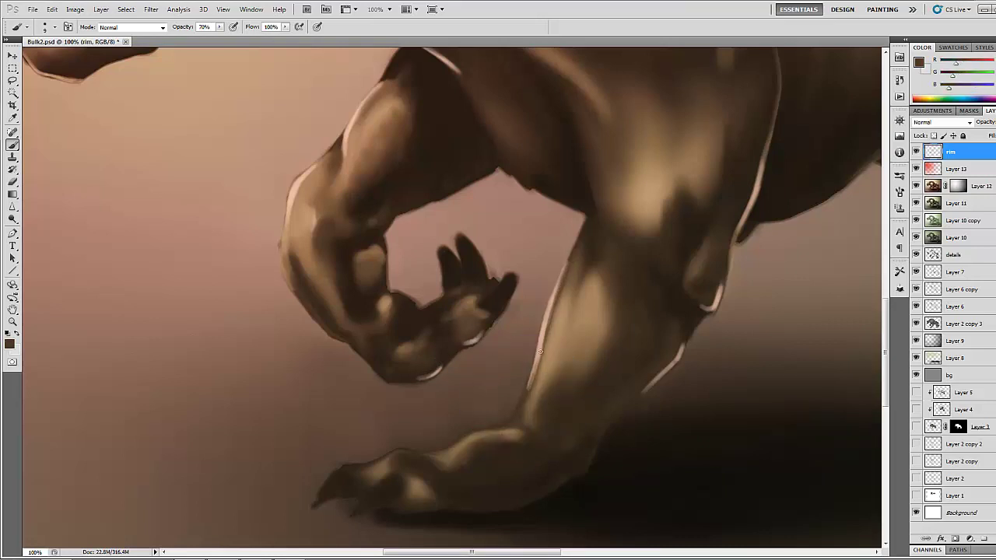
pyautogui.moveTo(531, 392)
pyautogui.mouseDown()
pyautogui.moveTo(549, 323)
pyautogui.moveTo(531, 385)
pyautogui.mouseUp()
pyautogui.keyDown('alt'); pyautogui.click(540, 378); pyautogui.keyUp('alt')
pyautogui.keyDown('alt'); pyautogui.click(673, 339); pyautogui.keyUp('alt')
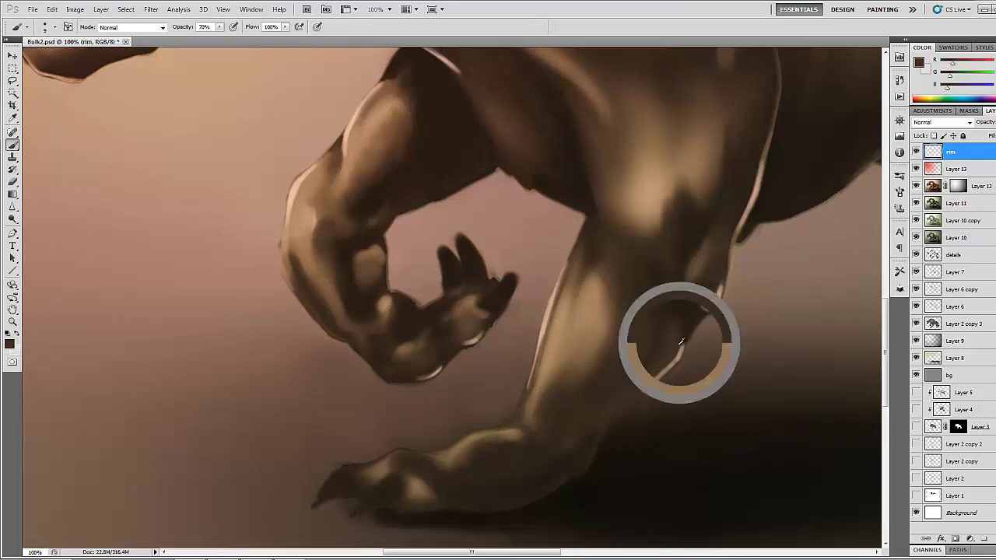
pyautogui.keyDown('alt'); pyautogui.click(651, 374); pyautogui.keyUp('alt')
pyautogui.moveTo(723, 292); pyautogui.dragTo(714, 301)
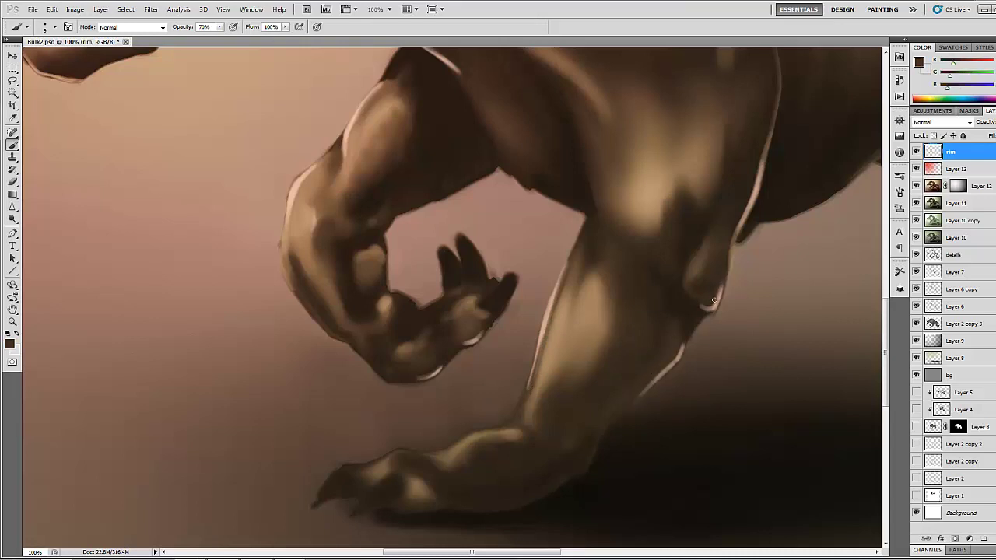
pyautogui.keyDown('alt'); pyautogui.click(687, 335); pyautogui.keyUp('alt')
pyautogui.moveTo(683, 346); pyautogui.dragTo(680, 355)
pyautogui.moveTo(683, 348); pyautogui.dragTo(674, 361)
# Step: Refine the raised palm's rim light and the fingertip below the outer claw with sampled tones
pyautogui.moveTo(684, 216)
pyautogui.mouseDown()
pyautogui.moveTo(661, 247)
pyautogui.moveTo(601, 274)
pyautogui.moveTo(660, 280)
pyautogui.mouseUp()
pyautogui.moveTo(674, 235); pyautogui.dragTo(665, 260)
pyautogui.keyDown('alt'); pyautogui.click(360, 417); pyautogui.keyUp('alt')
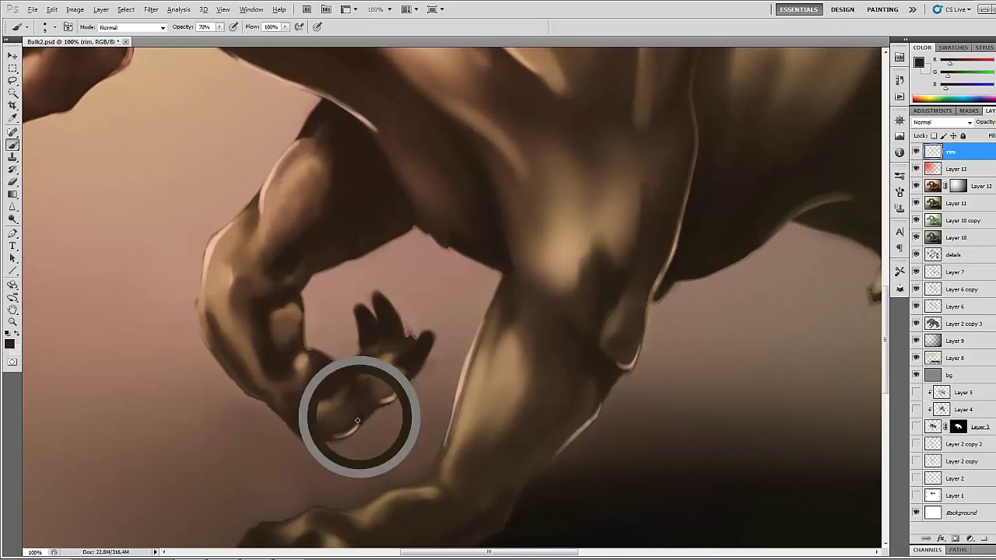
pyautogui.keyDown('alt'); pyautogui.click(405, 357); pyautogui.keyUp('alt')
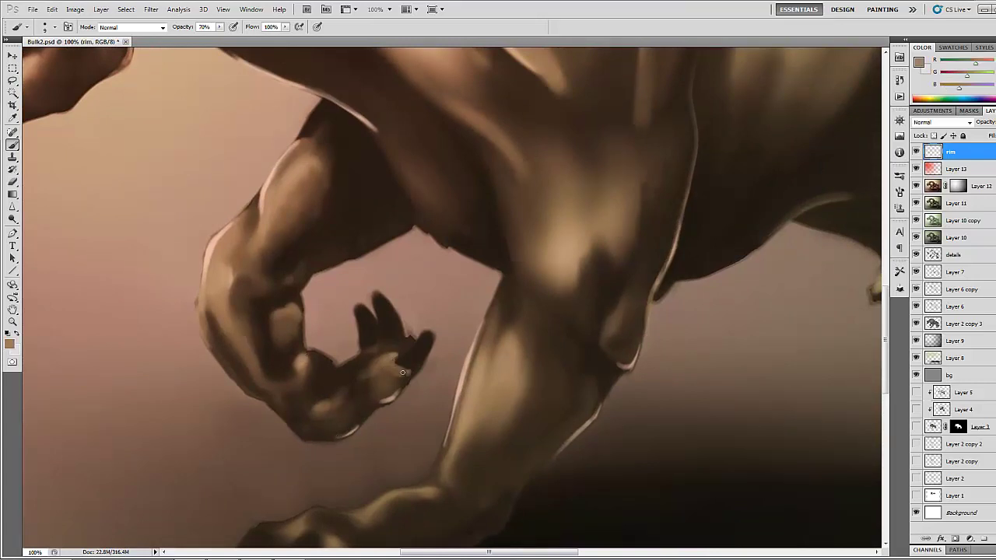
pyautogui.keyDown('alt'); pyautogui.click(408, 370); pyautogui.keyUp('alt')
pyautogui.moveTo(403, 373)
pyautogui.mouseDown()
pyautogui.moveTo(416, 367)
pyautogui.moveTo(414, 379)
pyautogui.mouseUp()
pyautogui.keyDown('alt'); pyautogui.click(417, 368); pyautogui.keyUp('alt')
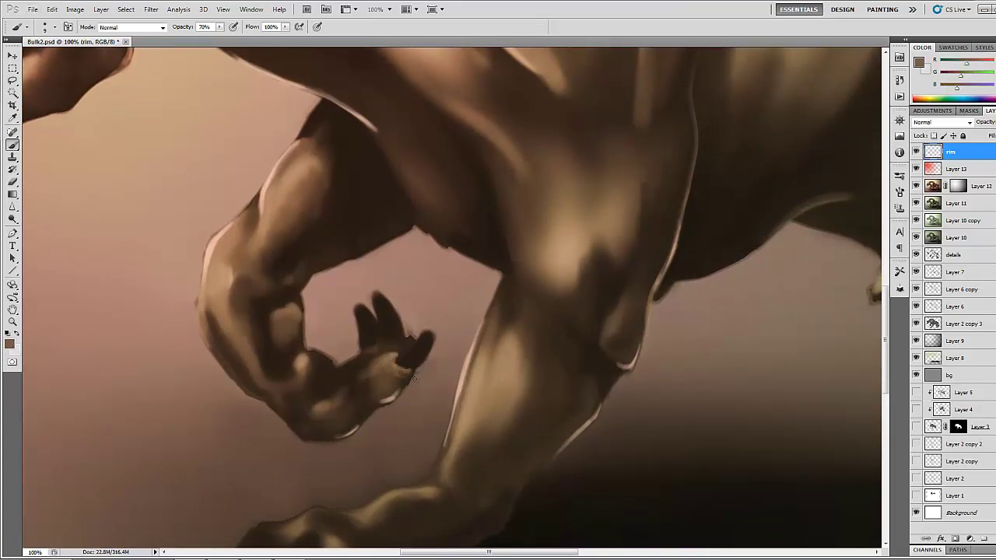
# Step: Reshape the raised hand's outer claw into a sharp dark point and add a light highlight to it
pyautogui.keyDown('alt'); pyautogui.click(400, 356); pyautogui.keyUp('alt')
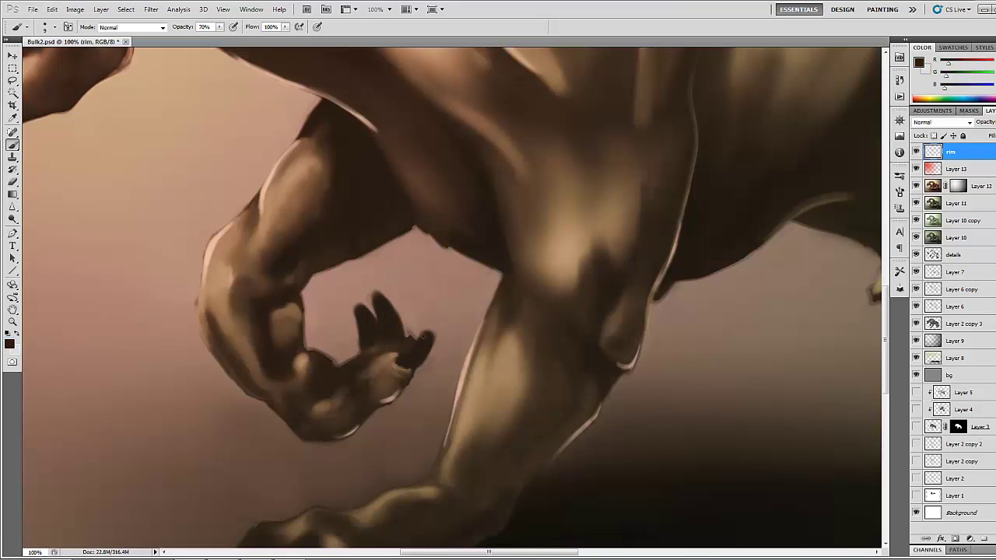
pyautogui.keyDown('alt'); pyautogui.click(434, 328); pyautogui.keyUp('alt')
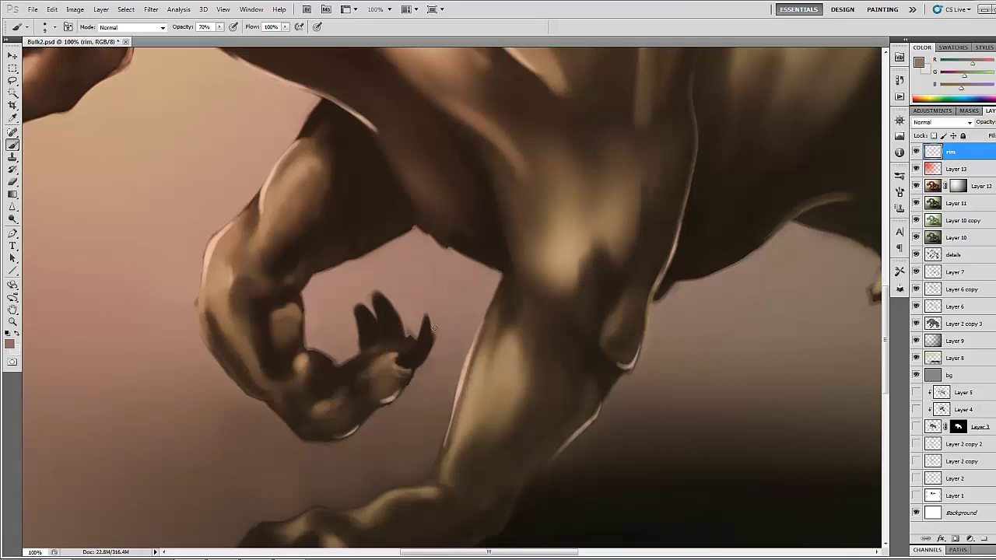
pyautogui.keyDown('alt'); pyautogui.click(421, 333); pyautogui.keyUp('alt')
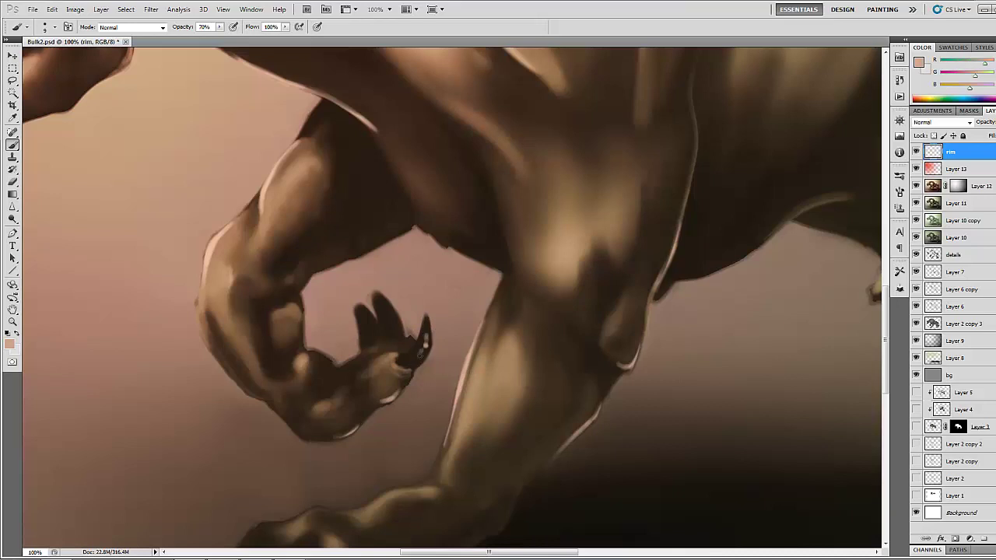
pyautogui.keyDown('alt'); pyautogui.click(419, 336); pyautogui.keyUp('alt')
# Step: Paint knuckle detail at the base of the raised hand's middle claw with sampled skin tones
pyautogui.keyDown('alt'); pyautogui.click(387, 352); pyautogui.keyUp('alt')
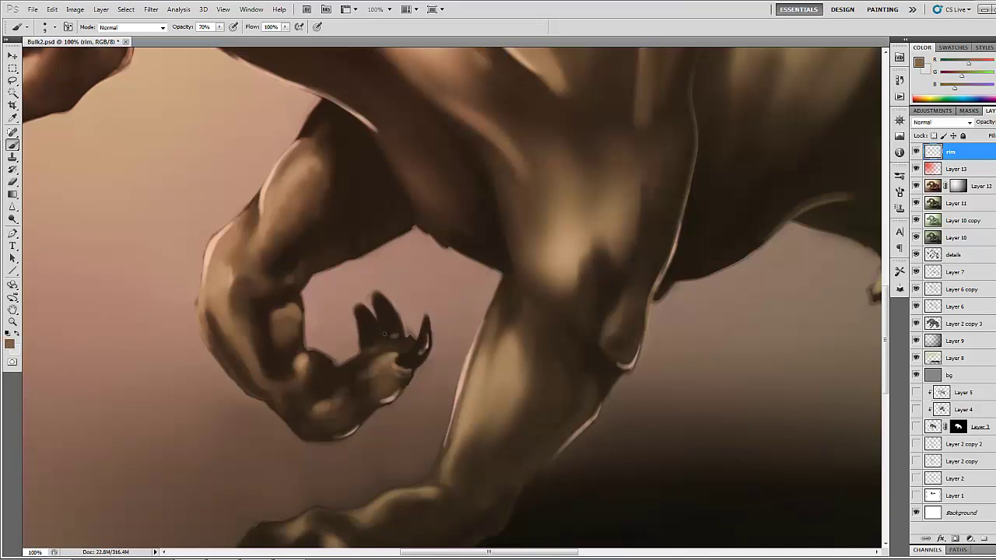
pyautogui.keyDown('alt'); pyautogui.click(402, 337); pyautogui.keyUp('alt')
pyautogui.keyDown('alt'); pyautogui.click(413, 333); pyautogui.keyUp('alt')
pyautogui.keyDown('alt'); pyautogui.click(404, 336); pyautogui.keyUp('alt')
pyautogui.keyDown('alt'); pyautogui.click(395, 340); pyautogui.keyUp('alt')
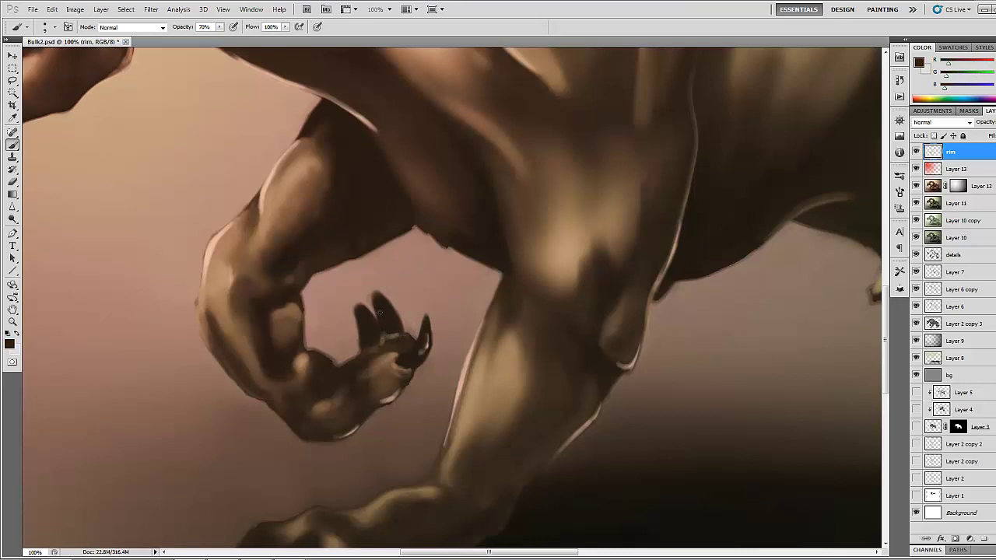
# Step: Reshape the raised hand's middle and inner claws into curved points and add peach highlights along their edges
pyautogui.keyDown('alt'); pyautogui.click(408, 317); pyautogui.keyUp('alt')
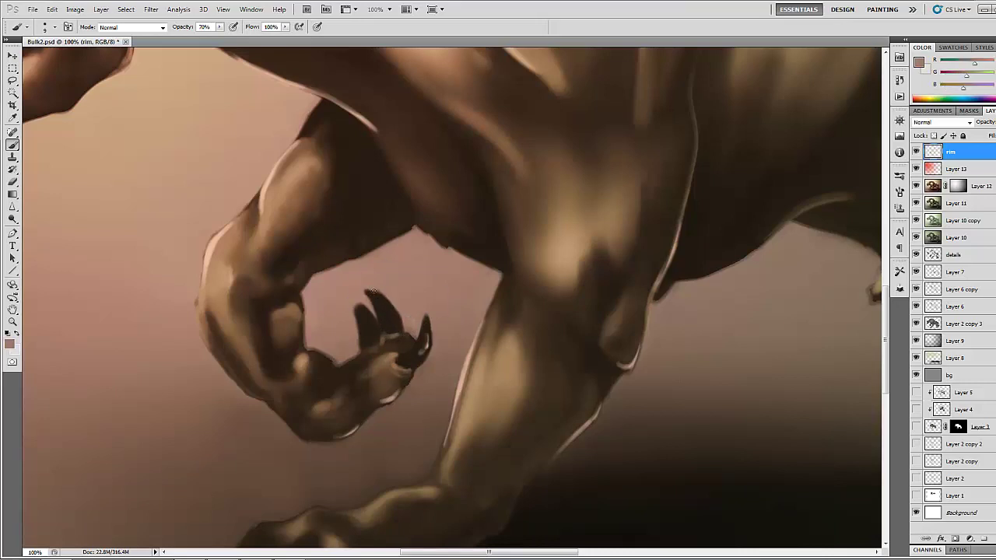
pyautogui.moveTo(376, 293); pyautogui.dragTo(389, 311)
pyautogui.keyDown('alt'); pyautogui.click(362, 340); pyautogui.keyUp('alt')
pyautogui.keyDown('alt'); pyautogui.click(352, 307); pyautogui.keyUp('alt')
pyautogui.keyDown('alt'); pyautogui.click(372, 317); pyautogui.keyUp('alt')
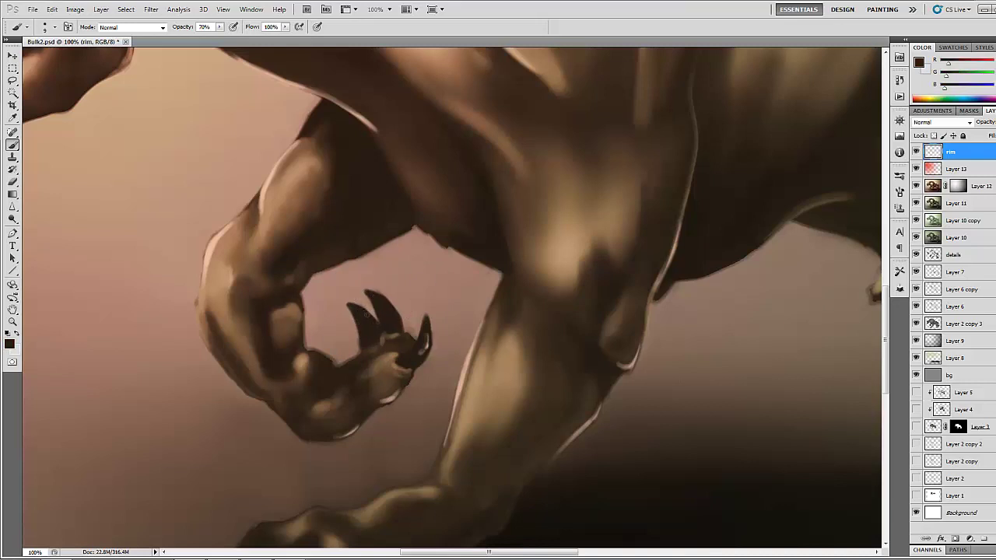
pyautogui.keyDown('alt'); pyautogui.click(215, 244); pyautogui.keyUp('alt')
pyautogui.moveTo(350, 307)
pyautogui.mouseDown()
pyautogui.moveTo(355, 319)
pyautogui.moveTo(369, 297)
pyautogui.mouseUp()
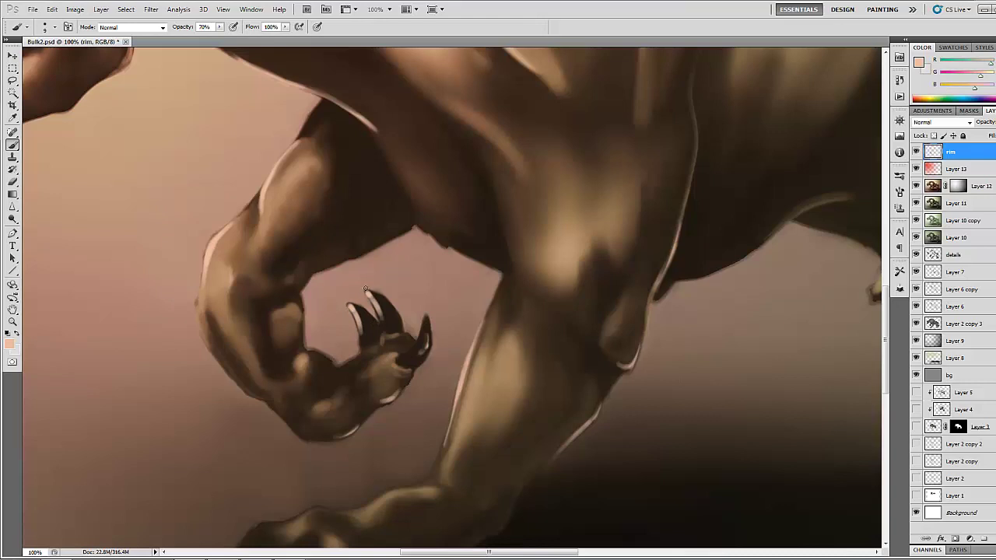
# Step: Paint a dark pointed claw with a light highlight on the near toe of the planted front foot
pyautogui.moveTo(305, 309); pyautogui.dragTo(382, 116)
pyautogui.keyDown('alt'); pyautogui.click(380, 351); pyautogui.keyUp('alt')
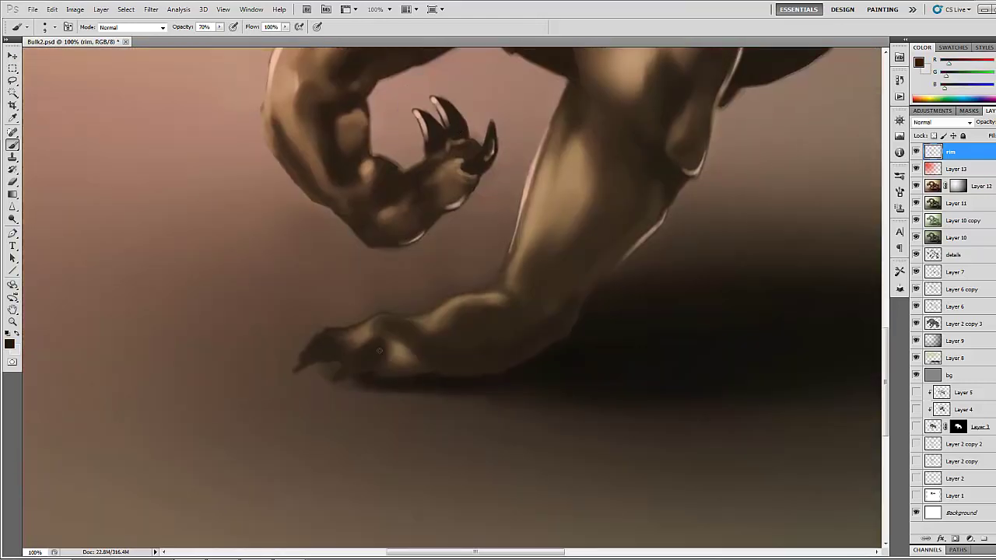
pyautogui.moveTo(379, 342)
pyautogui.mouseDown()
pyautogui.moveTo(378, 359)
pyautogui.moveTo(332, 379)
pyautogui.mouseUp()
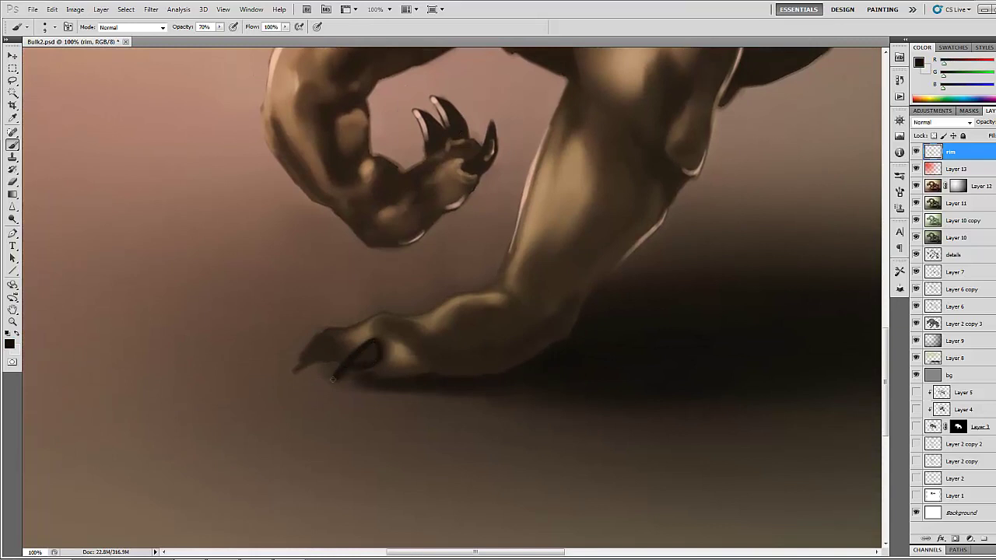
pyautogui.keyDown('alt'); pyautogui.click(366, 352); pyautogui.keyUp('alt')
pyautogui.keyDown('alt'); pyautogui.click(395, 309); pyautogui.keyUp('alt')
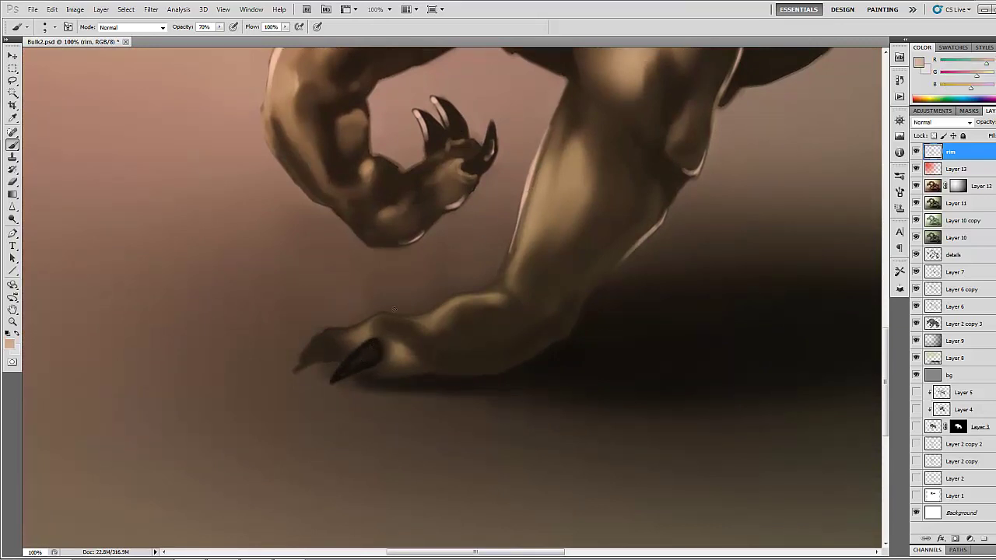
pyautogui.moveTo(345, 367); pyautogui.dragTo(358, 353)
# Step: Paint a matching dark claw with a soft highlight on the far toe of the planted foot and clean up its edges
pyautogui.keyDown('alt'); pyautogui.click(363, 352); pyautogui.keyUp('alt')
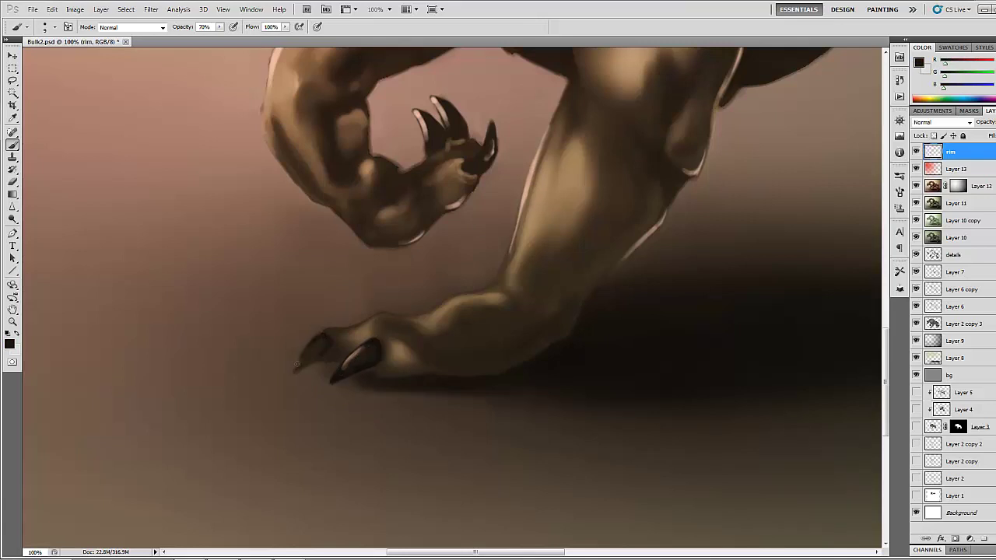
pyautogui.moveTo(297, 365); pyautogui.dragTo(313, 352)
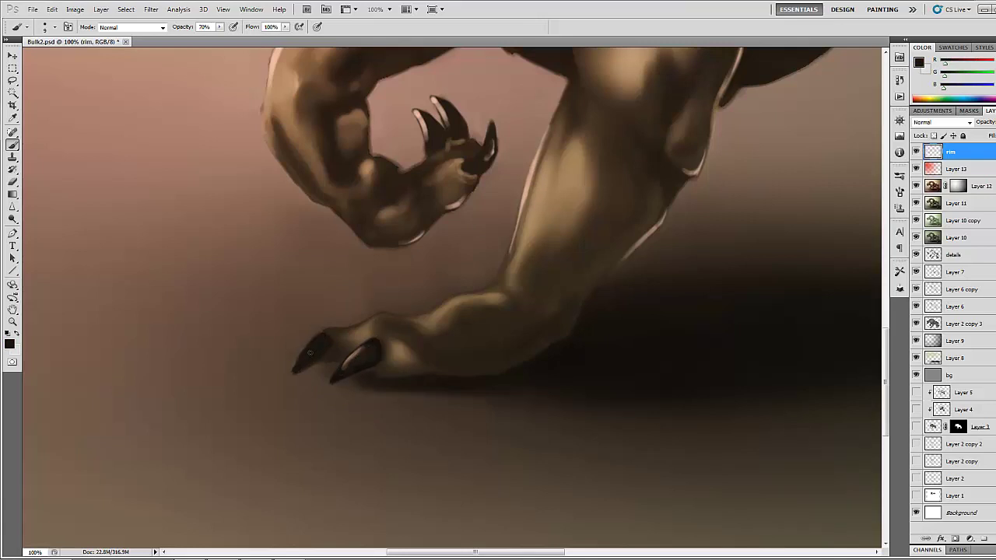
pyautogui.keyDown('alt'); pyautogui.click(363, 354); pyautogui.keyUp('alt')
pyautogui.keyDown('alt'); pyautogui.click(362, 377); pyautogui.keyUp('alt')
pyautogui.keyDown('alt'); pyautogui.click(299, 375); pyautogui.keyUp('alt')
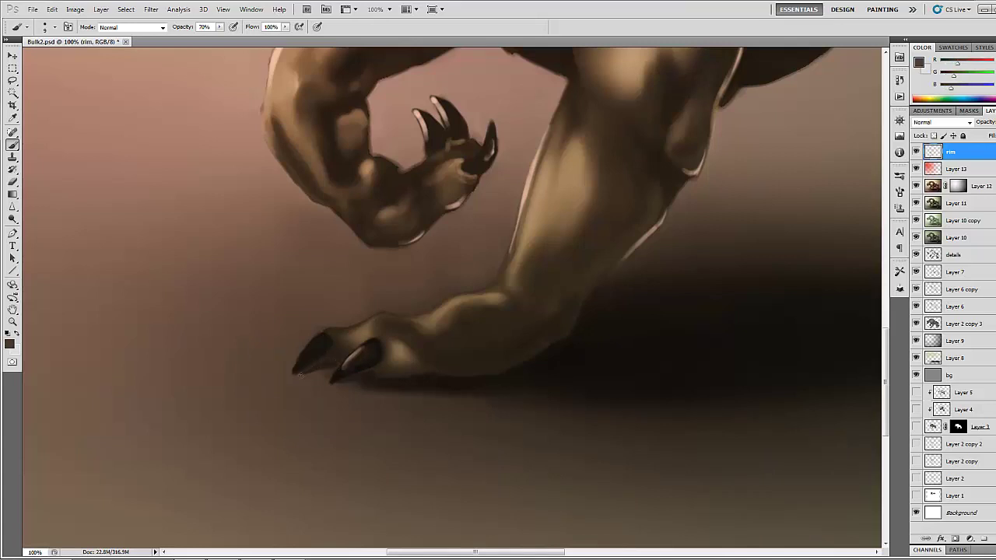
pyautogui.keyDown('alt'); pyautogui.click(318, 313); pyautogui.keyUp('alt')
pyautogui.moveTo(315, 341); pyautogui.dragTo(304, 352)
pyautogui.keyDown('alt'); pyautogui.click(318, 341); pyautogui.keyUp('alt')
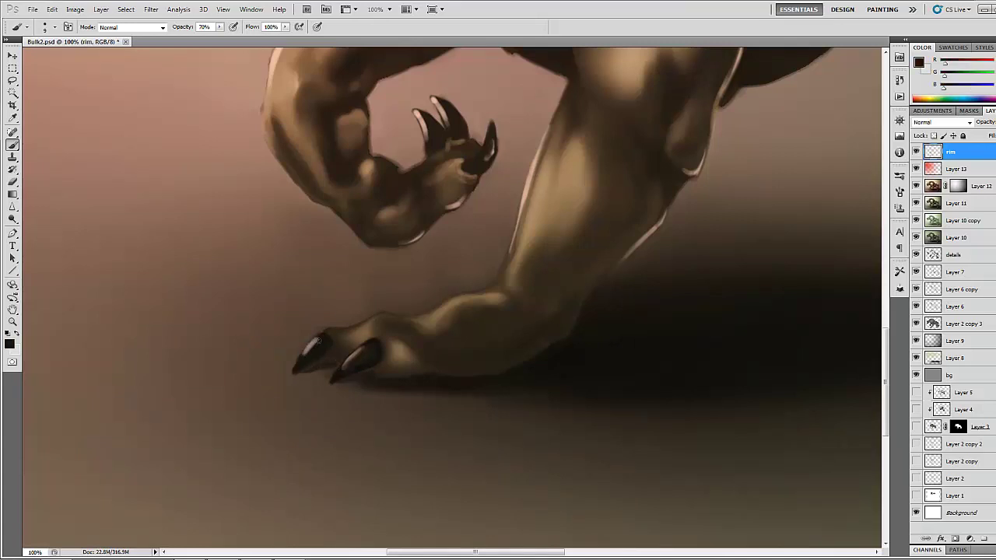
# Step: Paint skin folds and wrinkles on the planted foot's toes behind the claws with sampled light and dark tones
pyautogui.keyDown('alt'); pyautogui.click(328, 333); pyautogui.keyUp('alt')
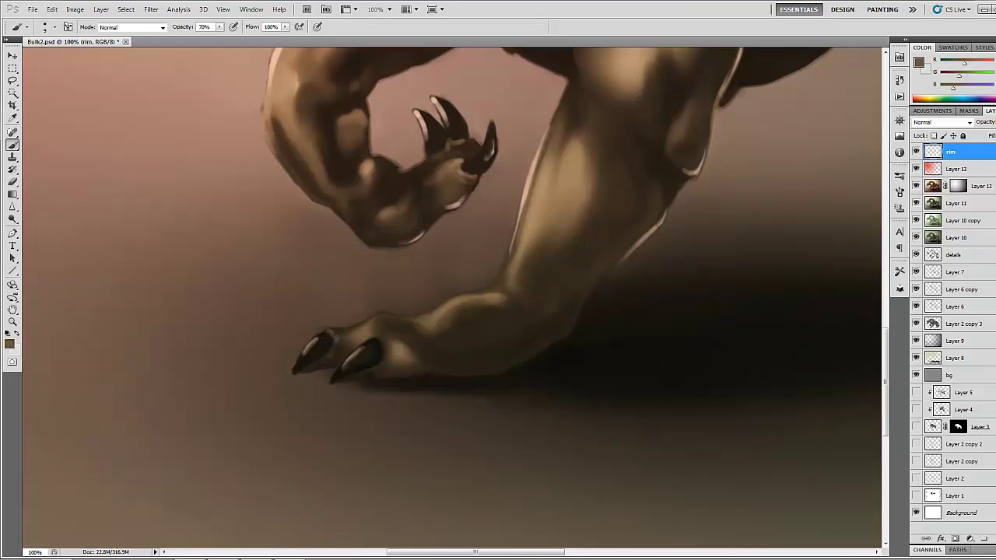
pyautogui.keyDown('alt'); pyautogui.click(345, 347); pyautogui.keyUp('alt')
pyautogui.moveTo(372, 331)
pyautogui.mouseDown()
pyautogui.moveTo(343, 347)
pyautogui.moveTo(368, 328)
pyautogui.moveTo(343, 347)
pyautogui.moveTo(347, 334)
pyautogui.moveTo(363, 331)
pyautogui.moveTo(348, 330)
pyautogui.moveTo(363, 344)
pyautogui.moveTo(395, 336)
pyautogui.moveTo(402, 351)
pyautogui.moveTo(384, 340)
pyautogui.moveTo(410, 343)
pyautogui.mouseUp()
pyautogui.keyDown('alt'); pyautogui.click(358, 340); pyautogui.keyUp('alt')
pyautogui.keyDown('alt'); pyautogui.click(347, 333); pyautogui.keyUp('alt')
pyautogui.keyDown('alt'); pyautogui.click(357, 340); pyautogui.keyUp('alt')
pyautogui.keyDown('alt'); pyautogui.click(396, 335); pyautogui.keyUp('alt')
pyautogui.keyDown('alt'); pyautogui.click(402, 351); pyautogui.keyUp('alt')
pyautogui.keyDown('alt'); pyautogui.click(426, 348); pyautogui.keyUp('alt')
pyautogui.keyDown('alt'); pyautogui.click(402, 351); pyautogui.keyUp('alt')
pyautogui.keyDown('alt'); pyautogui.click(408, 347); pyautogui.keyUp('alt')
# Step: Clean up the inner contour of the raised hand from the wrist to the palm with sampled tones
pyautogui.press('space')
pyautogui.moveTo(239, 222); pyautogui.dragTo(190, 257)
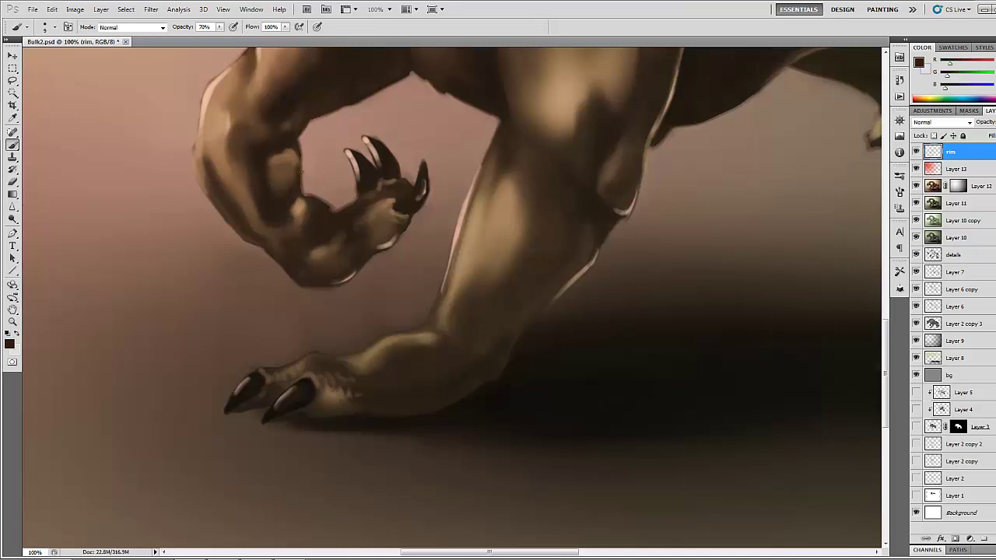
pyautogui.keyDown('alt'); pyautogui.click(303, 172); pyautogui.keyUp('alt')
pyautogui.moveTo(304, 176)
pyautogui.mouseDown()
pyautogui.moveTo(306, 192)
pyautogui.moveTo(329, 207)
pyautogui.moveTo(352, 188)
pyautogui.moveTo(352, 200)
pyautogui.mouseUp()
pyautogui.keyDown('alt'); pyautogui.click(303, 195); pyautogui.keyUp('alt')
pyautogui.keyDown('alt'); pyautogui.click(328, 202); pyautogui.keyUp('alt')
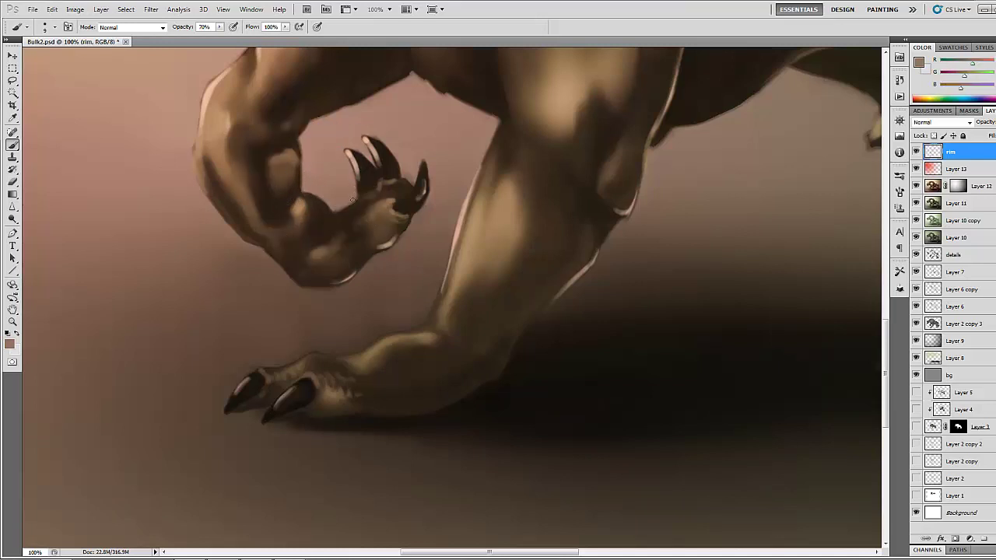
# Step: Paint a row of small dark spikes along the chest's lower edge and sharpen them with sampled background tones
pyautogui.moveTo(157, 177)
pyautogui.mouseDown()
pyautogui.moveTo(234, 307)
pyautogui.moveTo(189, 362)
pyautogui.moveTo(168, 350)
pyautogui.mouseUp()
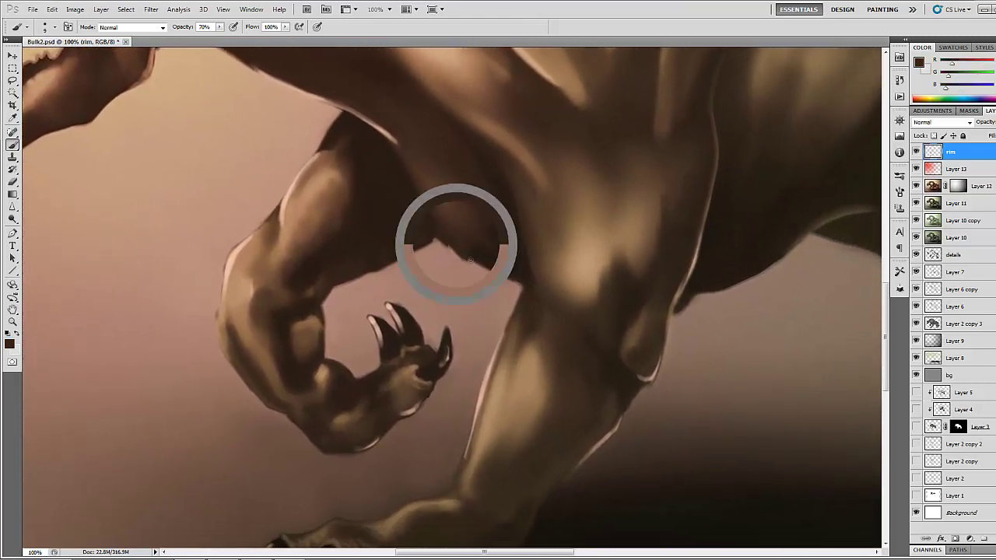
pyautogui.moveTo(462, 257)
pyautogui.mouseDown()
pyautogui.moveTo(486, 248)
pyautogui.moveTo(472, 262)
pyautogui.moveTo(474, 247)
pyautogui.moveTo(489, 275)
pyautogui.mouseUp()
pyautogui.keyDown('alt'); pyautogui.click(478, 261); pyautogui.keyUp('alt')
pyautogui.keyDown('alt'); pyautogui.click(479, 256); pyautogui.keyUp('alt')
pyautogui.keyDown('alt'); pyautogui.click(488, 274); pyautogui.keyUp('alt')
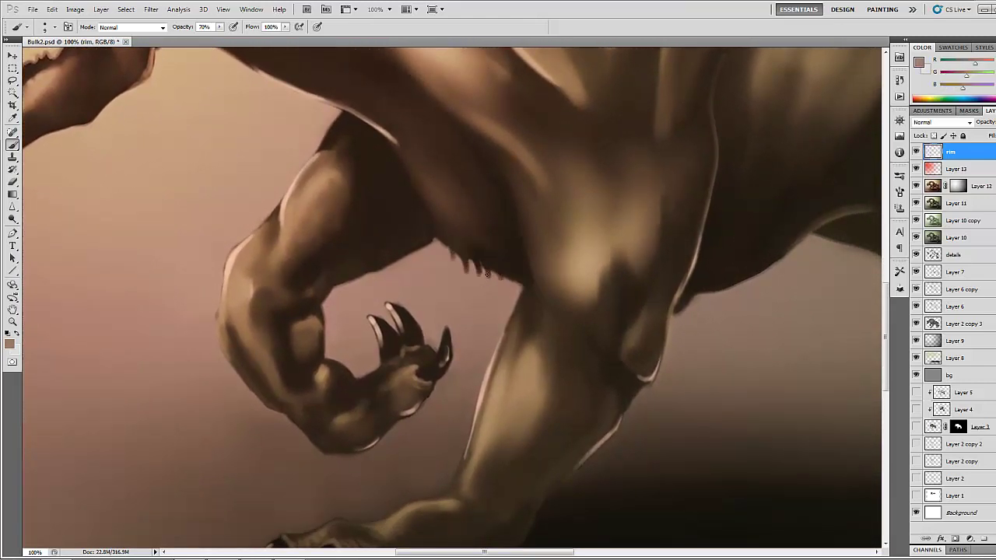
pyautogui.keyDown('alt'); pyautogui.click(484, 263); pyautogui.keyUp('alt')
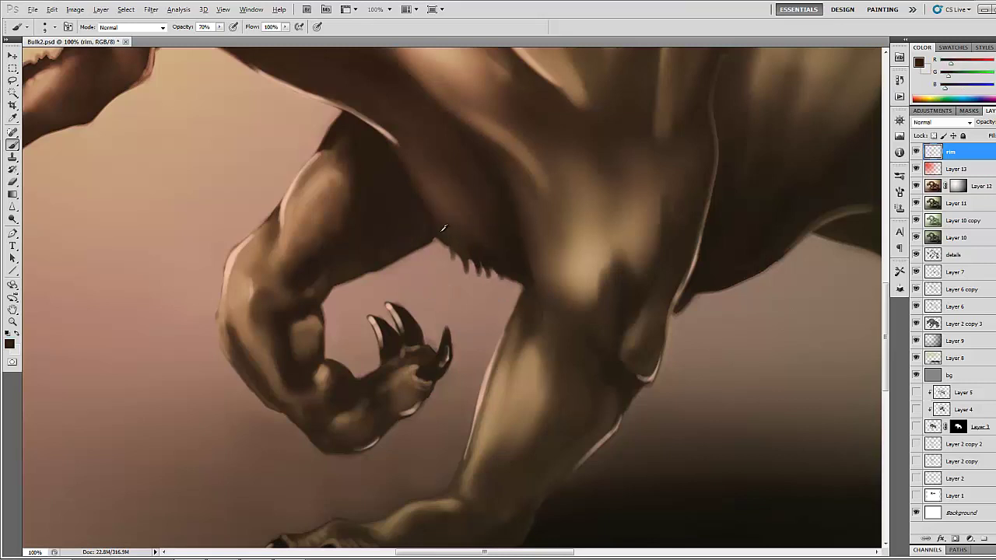
pyautogui.keyDown('alt'); pyautogui.click(445, 250); pyautogui.keyUp('alt')
pyautogui.moveTo(459, 261); pyautogui.dragTo(466, 280)
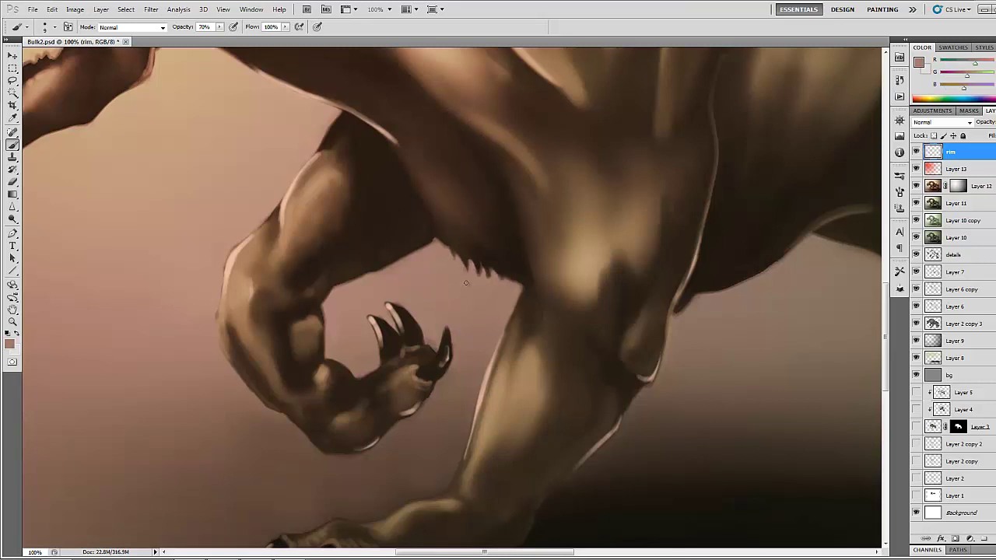
pyautogui.keyDown('alt'); pyautogui.click(497, 231); pyautogui.keyUp('alt')
pyautogui.keyDown('alt'); pyautogui.click(443, 188); pyautogui.keyUp('alt')
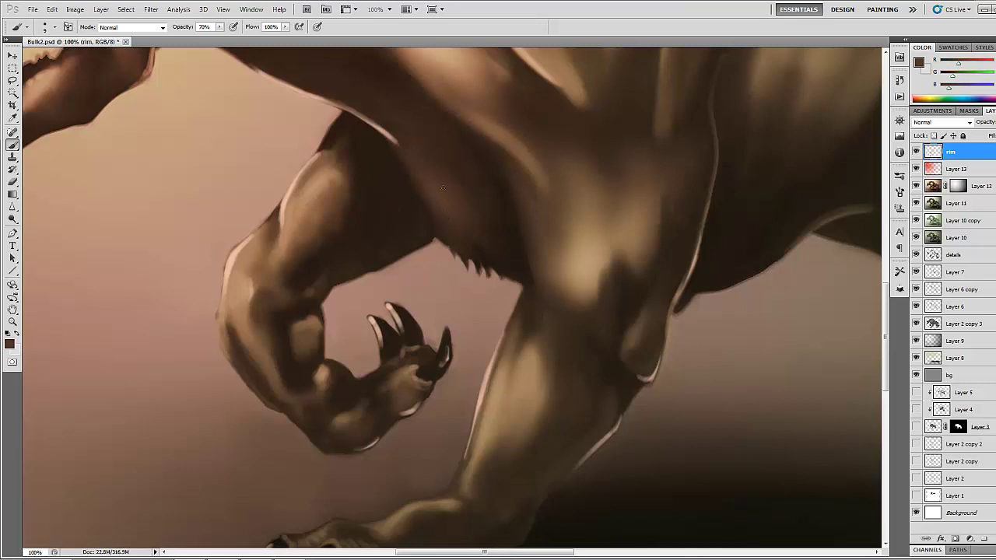
# Step: Paint fine dark hair strokes across the lower chest above the row of small spikes
pyautogui.keyDown('alt'); pyautogui.click(469, 204); pyautogui.keyUp('alt')
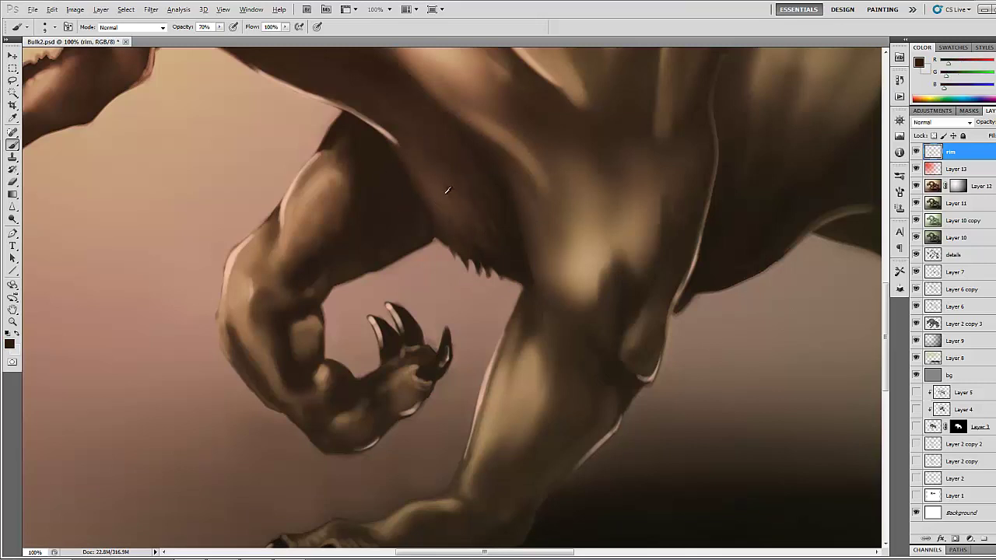
pyautogui.keyDown('alt'); pyautogui.click(448, 190); pyautogui.keyUp('alt')
pyautogui.keyDown('alt'); pyautogui.click(448, 221); pyautogui.keyUp('alt')
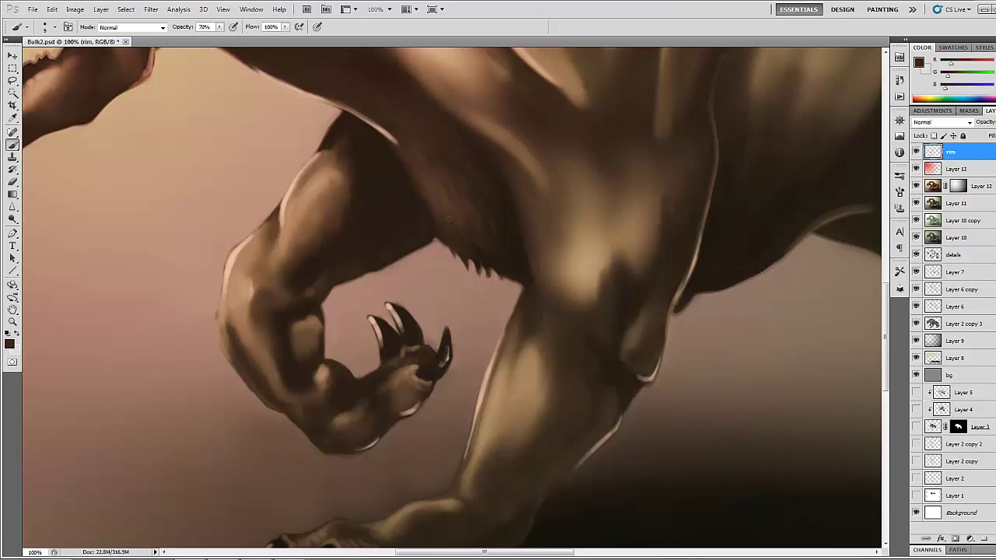
pyautogui.keyDown('alt'); pyautogui.click(518, 232); pyautogui.keyUp('alt')
# Step: Paint small spikes along the chest contour beside the raised upper arm and add fine lighter hair strokes next to them
pyautogui.moveTo(332, 197); pyautogui.dragTo(323, 288)
pyautogui.keyDown('alt'); pyautogui.click(388, 232); pyautogui.keyUp('alt')
pyautogui.keyDown('alt'); pyautogui.click(375, 218); pyautogui.keyUp('alt')
pyautogui.moveTo(371, 216); pyautogui.dragTo(404, 285)
pyautogui.keyDown('alt'); pyautogui.click(403, 294); pyautogui.keyUp('alt')
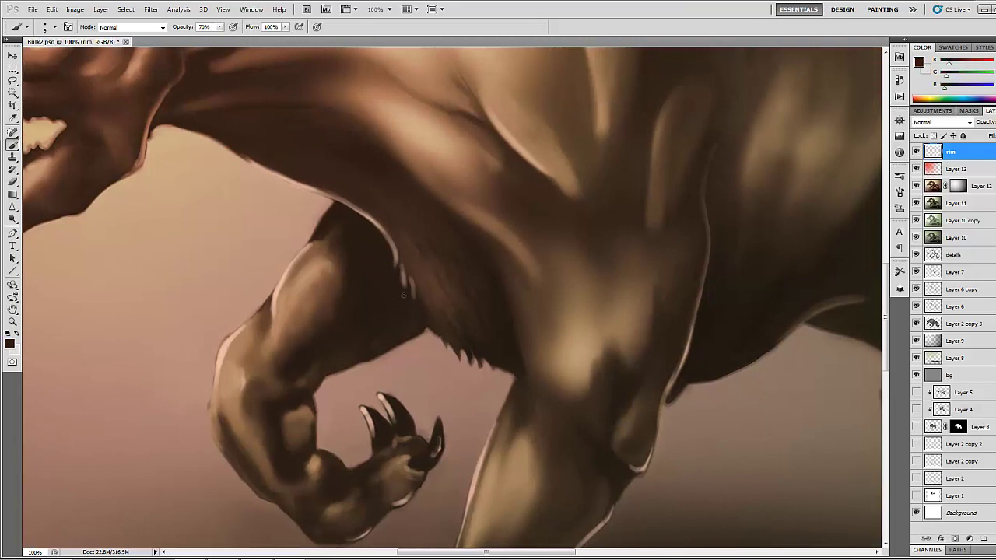
pyautogui.keyDown('alt'); pyautogui.click(407, 287); pyautogui.keyUp('alt')
pyautogui.keyDown('alt'); pyautogui.click(417, 281); pyautogui.keyUp('alt')
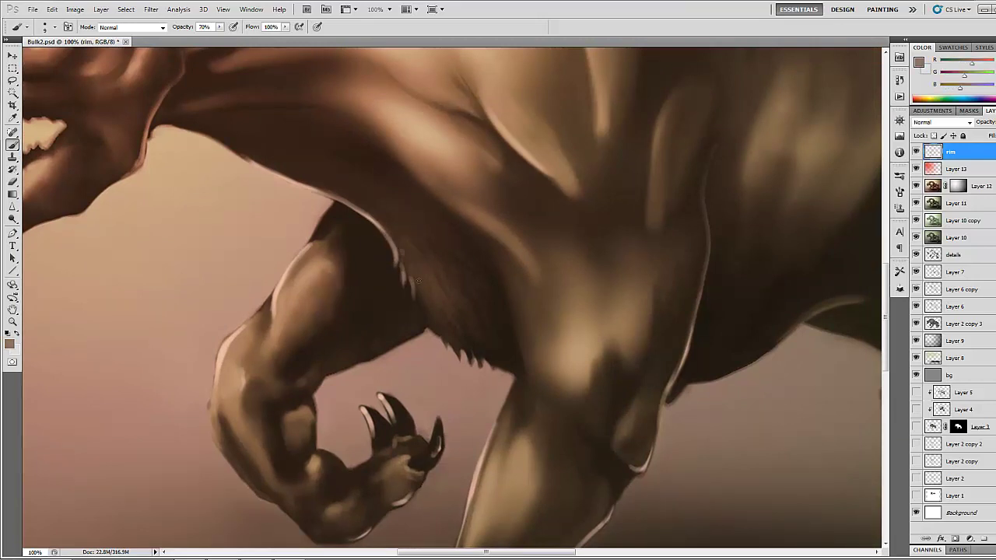
pyautogui.keyDown('alt'); pyautogui.click(427, 279); pyautogui.keyUp('alt')
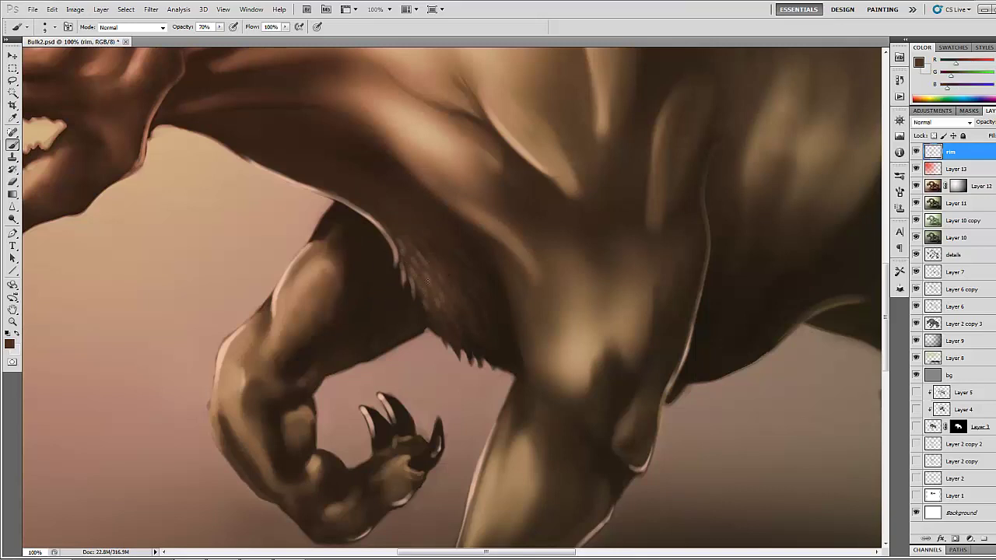
pyautogui.keyDown('alt'); pyautogui.click(391, 225); pyautogui.keyUp('alt')
pyautogui.moveTo(339, 231)
pyautogui.mouseDown()
pyautogui.moveTo(442, 317)
pyautogui.moveTo(358, 247)
pyautogui.mouseUp()
pyautogui.keyDown('alt'); pyautogui.click(343, 231); pyautogui.keyUp('alt')
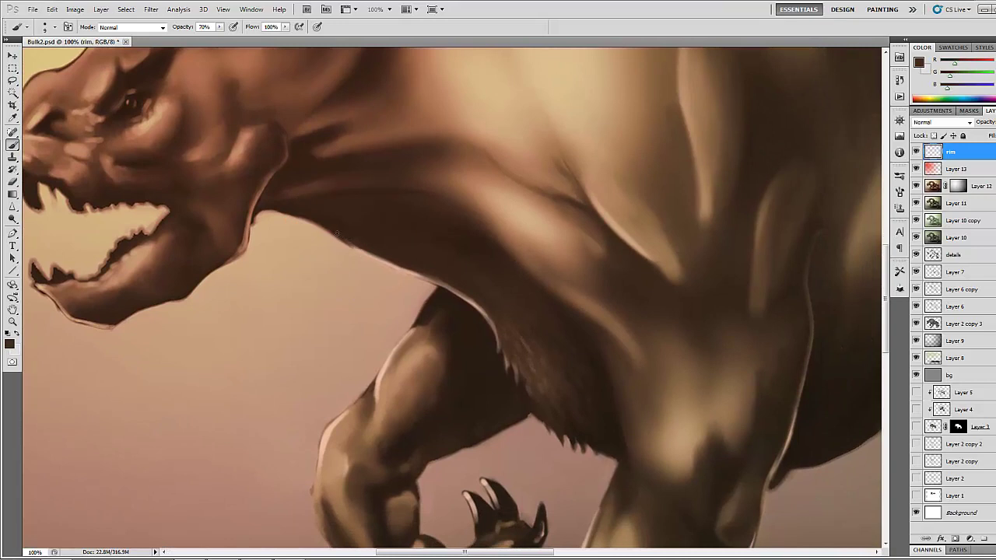
# Step: Smooth the pointed lower edge of the shoulder muscle above the foreleg with sampled skin tones and a 30 px brush
pyautogui.keyDown('alt'); pyautogui.click(610, 212); pyautogui.keyUp('alt')
pyautogui.press(']')
pyautogui.press(']')
pyautogui.press(']')
pyautogui.moveTo(600, 195); pyautogui.dragTo(645, 242)
pyautogui.keyDown('alt'); pyautogui.click(610, 201); pyautogui.keyUp('alt')
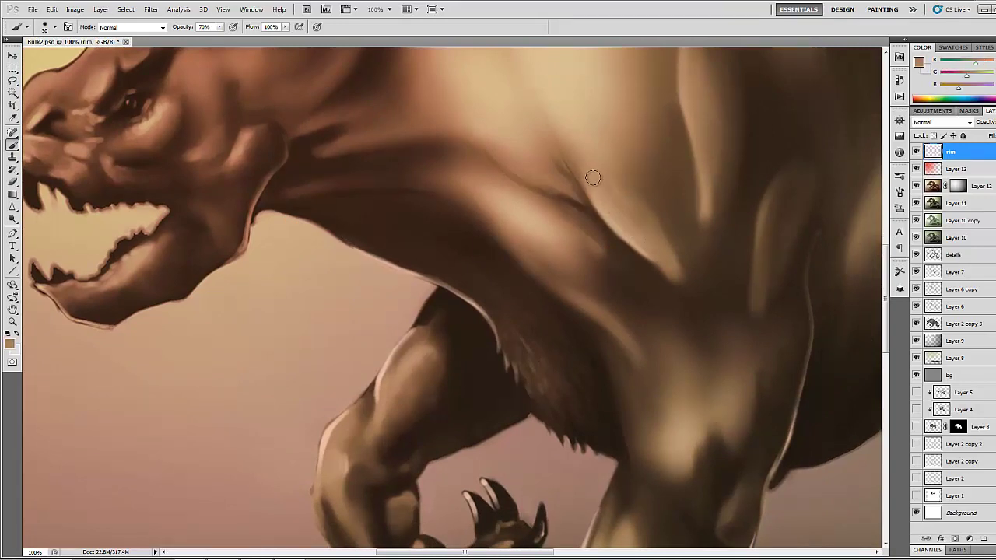
pyautogui.moveTo(604, 212)
pyautogui.mouseDown()
pyautogui.moveTo(651, 254)
pyautogui.moveTo(617, 227)
pyautogui.mouseUp()
pyautogui.keyDown('alt'); pyautogui.click(659, 257); pyautogui.keyUp('alt')
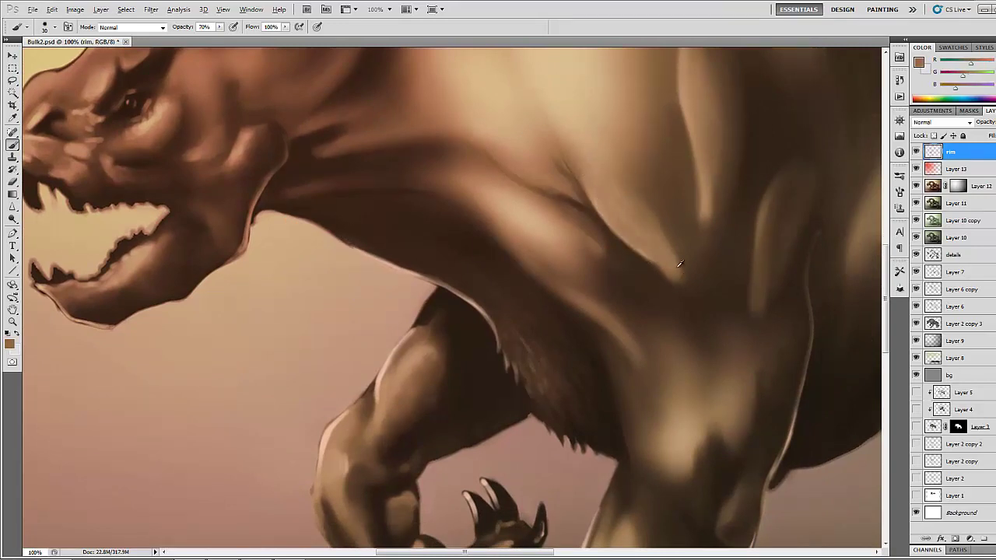
pyautogui.keyDown('alt'); pyautogui.click(680, 264); pyautogui.keyUp('alt')
pyautogui.moveTo(678, 255)
pyautogui.mouseDown()
pyautogui.moveTo(653, 207)
pyautogui.moveTo(663, 220)
pyautogui.moveTo(633, 190)
pyautogui.moveTo(667, 260)
pyautogui.mouseUp()
pyautogui.keyDown('alt'); pyautogui.click(661, 215); pyautogui.keyUp('alt')
pyautogui.keyDown('alt'); pyautogui.click(680, 237); pyautogui.keyUp('alt')
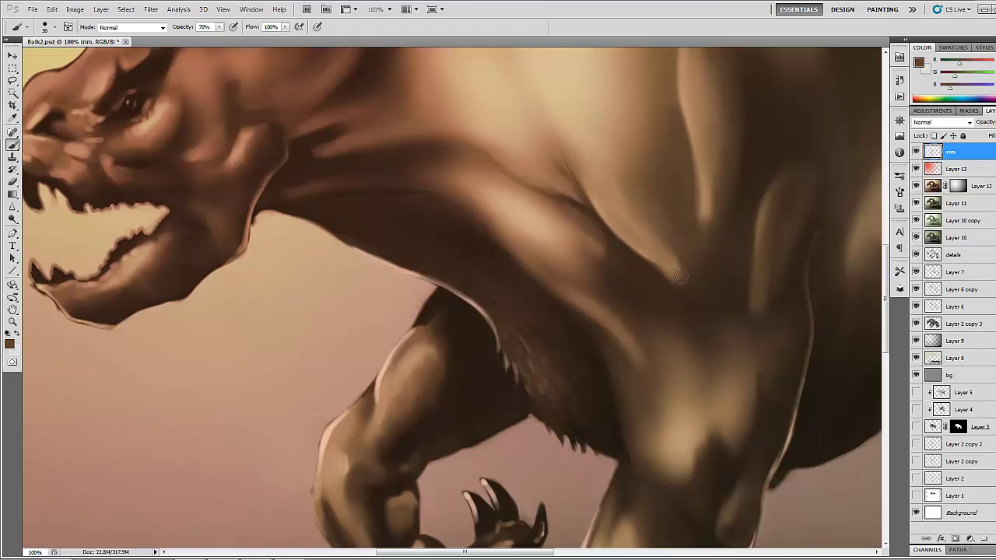
# Step: Blend sampled shadow tones into the chest muscle just below the pointed shoulder muscle
pyautogui.keyDown('alt'); pyautogui.click(628, 272); pyautogui.keyUp('alt')
pyautogui.keyDown('alt'); pyautogui.click(604, 251); pyautogui.keyUp('alt')
pyautogui.moveTo(603, 251)
pyautogui.mouseDown()
pyautogui.moveTo(621, 273)
pyautogui.moveTo(612, 274)
pyautogui.mouseUp()
pyautogui.keyDown('alt'); pyautogui.click(633, 295); pyautogui.keyUp('alt')
pyautogui.keyDown('alt'); pyautogui.click(627, 291); pyautogui.keyUp('alt')
pyautogui.keyDown('alt'); pyautogui.click(646, 307); pyautogui.keyUp('alt')
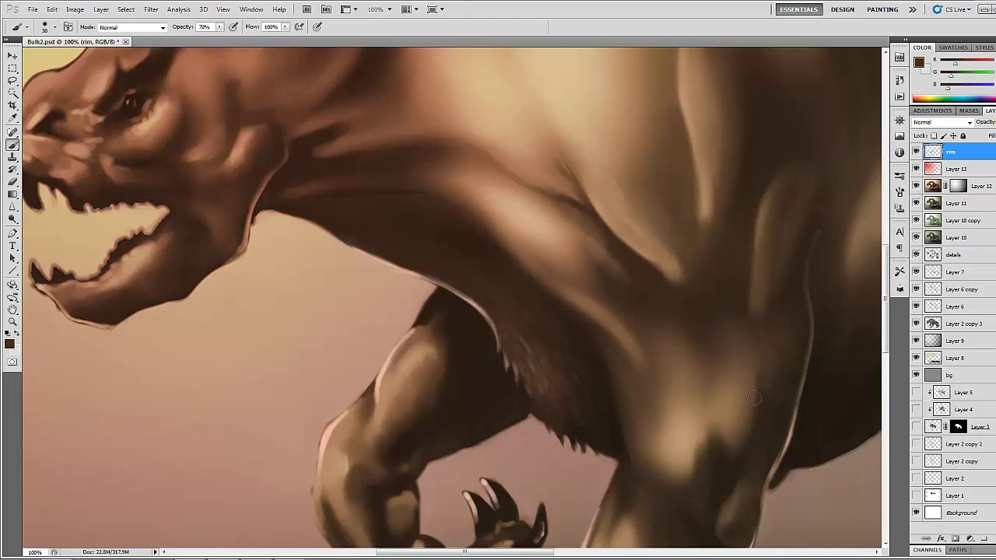
# Step: Blend the light and dark muscle patches on the upper foreleg with sampled tones
pyautogui.moveTo(754, 399)
pyautogui.mouseDown()
pyautogui.moveTo(773, 383)
pyautogui.moveTo(778, 401)
pyautogui.moveTo(764, 366)
pyautogui.moveTo(789, 324)
pyautogui.mouseUp()
pyautogui.keyDown('alt'); pyautogui.click(777, 398); pyautogui.keyUp('alt')
pyautogui.keyDown('alt'); pyautogui.click(765, 354); pyautogui.keyUp('alt')
pyautogui.keyDown('alt'); pyautogui.click(696, 448); pyautogui.keyUp('alt')
pyautogui.moveTo(694, 444)
pyautogui.mouseDown()
pyautogui.moveTo(698, 432)
pyautogui.moveTo(696, 464)
pyautogui.moveTo(734, 458)
pyautogui.moveTo(722, 467)
pyautogui.moveTo(720, 451)
pyautogui.mouseUp()
pyautogui.keyDown('alt'); pyautogui.click(693, 427); pyautogui.keyUp('alt')
pyautogui.keyDown('alt'); pyautogui.click(719, 456); pyautogui.keyUp('alt')
pyautogui.keyDown('alt'); pyautogui.click(725, 467); pyautogui.keyUp('alt')
pyautogui.keyDown('alt'); pyautogui.click(729, 450); pyautogui.keyUp('alt')
pyautogui.keyDown('alt'); pyautogui.click(725, 437); pyautogui.keyUp('alt')
pyautogui.moveTo(675, 425)
pyautogui.mouseDown()
pyautogui.moveTo(643, 345)
pyautogui.moveTo(662, 337)
pyautogui.mouseUp()
pyautogui.keyDown('alt'); pyautogui.click(665, 318); pyautogui.keyUp('alt')
# Step: Soften the shading around the narrow highlights on the shoulder with sampled browns and a 60 px brush
pyautogui.moveTo(535, 249); pyautogui.dragTo(492, 420)
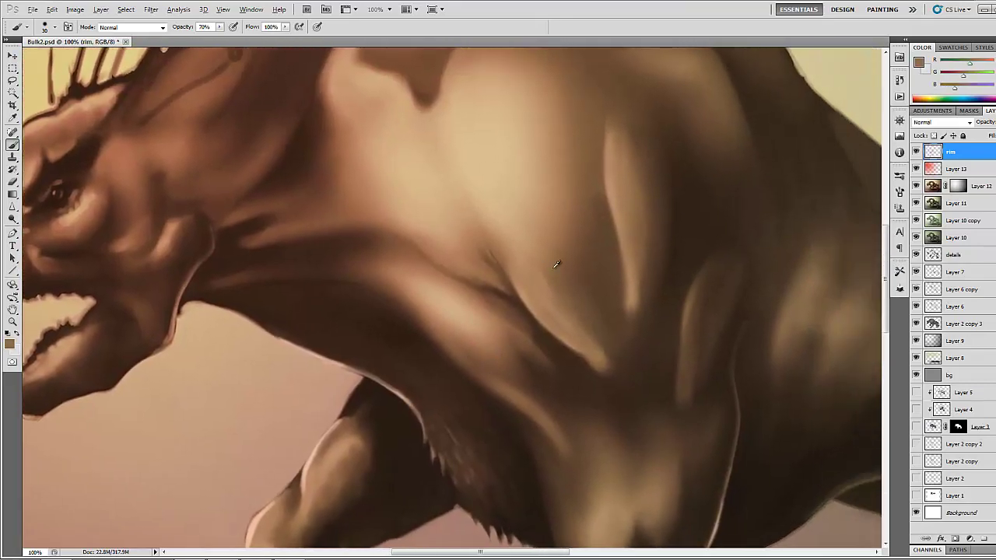
pyautogui.keyDown('alt'); pyautogui.click(554, 266); pyautogui.keyUp('alt')
pyautogui.press(']')
pyautogui.press(']')
pyautogui.press(']')
pyautogui.keyDown('alt'); pyautogui.click(574, 268); pyautogui.keyUp('alt')
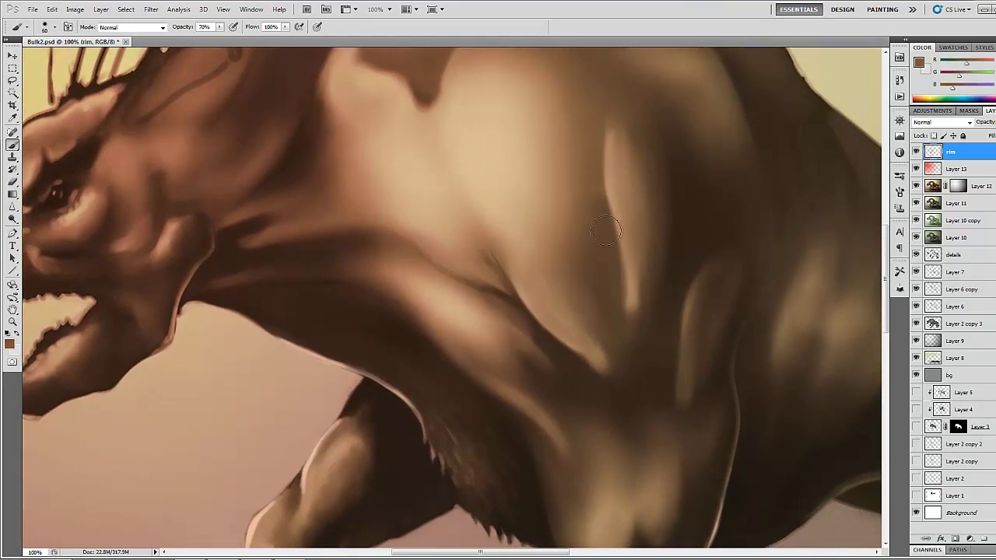
pyautogui.keyDown('alt'); pyautogui.click(636, 291); pyautogui.keyUp('alt')
pyautogui.moveTo(620, 157); pyautogui.dragTo(624, 165)
pyautogui.keyDown('alt'); pyautogui.click(626, 126); pyautogui.keyUp('alt')
pyautogui.keyDown('alt'); pyautogui.click(716, 274); pyautogui.keyUp('alt')
pyautogui.keyDown('alt'); pyautogui.click(733, 326); pyautogui.keyUp('alt')
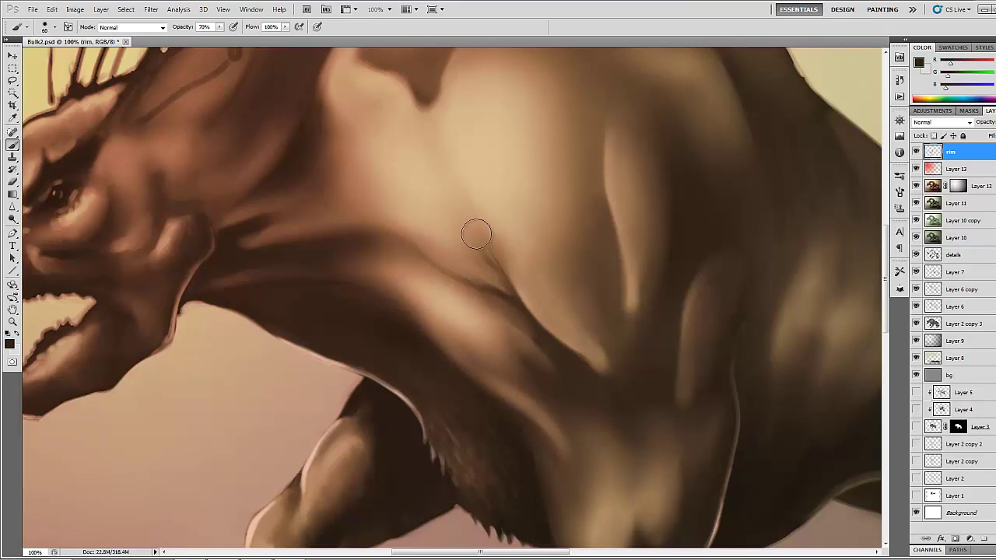
# Step: Soften the dark crease lines where the neck meets the shoulder with sampled skin tones and a 15 px brush
pyautogui.moveTo(380, 173)
pyautogui.mouseDown()
pyautogui.moveTo(424, 216)
pyautogui.moveTo(366, 188)
pyautogui.mouseUp()
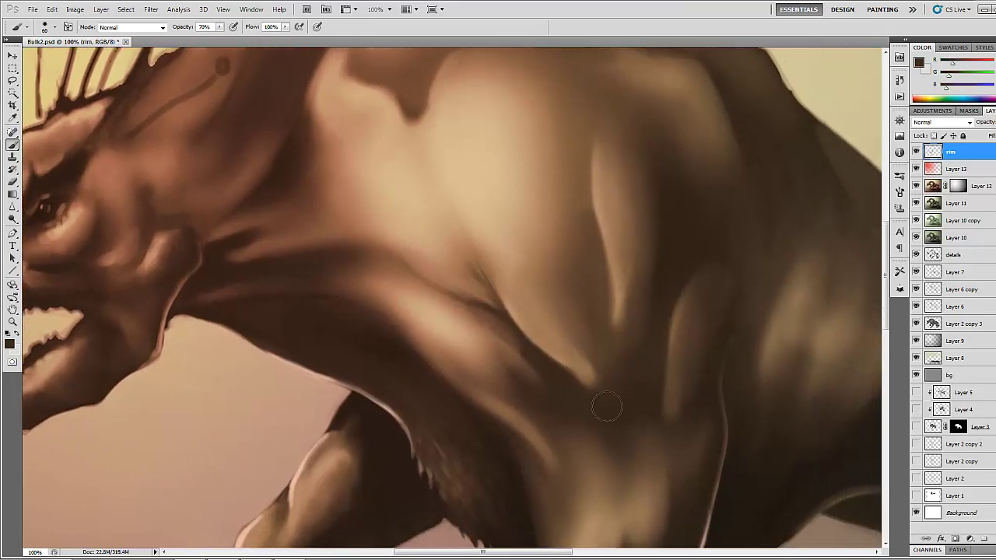
pyautogui.keyDown('alt'); pyautogui.click(480, 289); pyautogui.keyUp('alt')
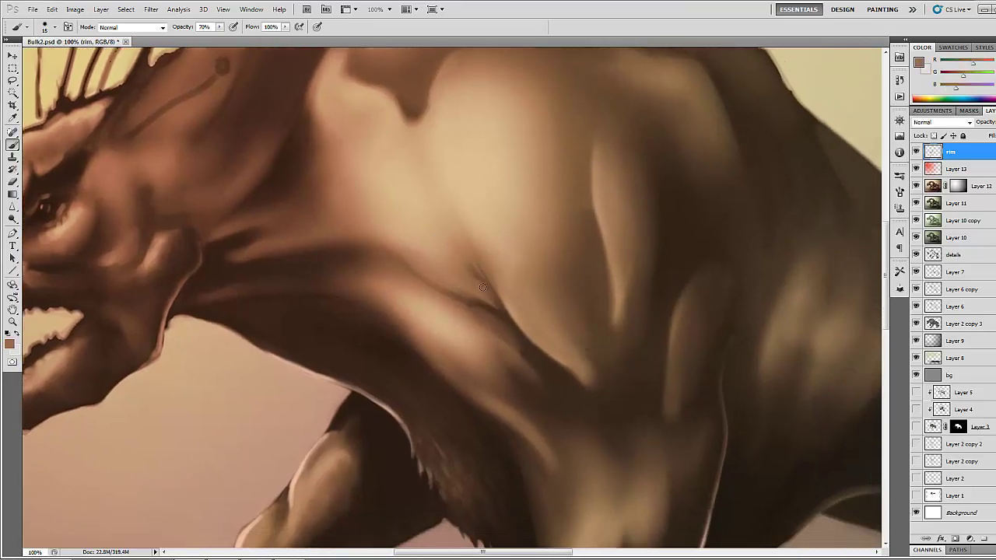
pyautogui.moveTo(482, 287)
pyautogui.mouseDown()
pyautogui.moveTo(470, 292)
pyautogui.moveTo(487, 299)
pyautogui.moveTo(474, 301)
pyautogui.moveTo(468, 281)
pyautogui.mouseUp()
pyautogui.keyDown('alt'); pyautogui.click(499, 298); pyautogui.keyUp('alt')
pyautogui.keyDown('alt'); pyautogui.click(491, 297); pyautogui.keyUp('alt')
pyautogui.keyDown('alt'); pyautogui.click(500, 323); pyautogui.keyUp('alt')
# Step: Refine the edge between the shoulder crease and the neck muscle with sampled tones and a 20 px brush
pyautogui.press(']')
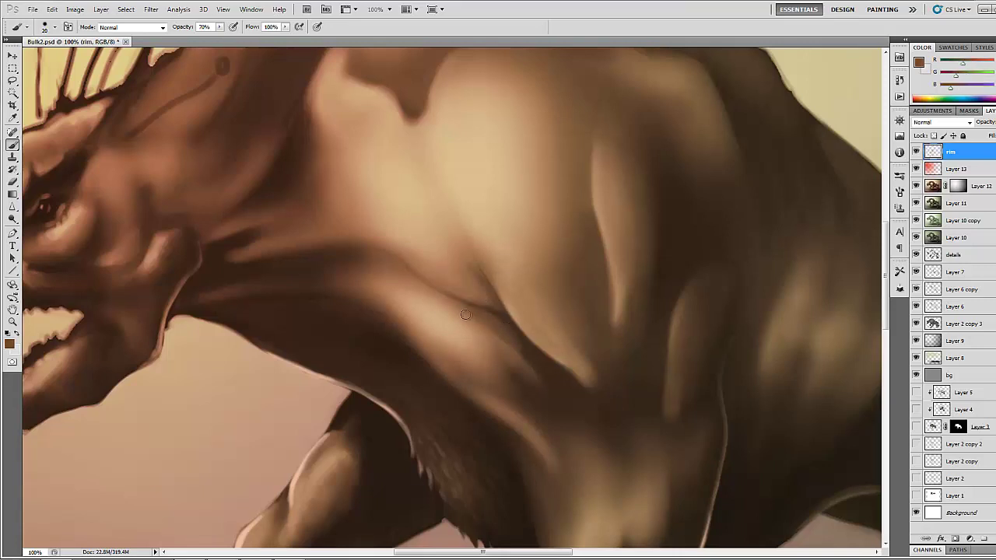
pyautogui.keyDown('alt'); pyautogui.click(502, 319); pyautogui.keyUp('alt')
pyautogui.moveTo(481, 313)
pyautogui.mouseDown()
pyautogui.moveTo(431, 286)
pyautogui.moveTo(497, 337)
pyautogui.mouseUp()
pyautogui.keyDown('alt'); pyautogui.click(443, 306); pyautogui.keyUp('alt')
pyautogui.keyDown('alt'); pyautogui.click(498, 330); pyautogui.keyUp('alt')
pyautogui.keyDown('alt'); pyautogui.click(473, 327); pyautogui.keyUp('alt')
# Step: Blend the highlight along the lower neck muscle with sampled light browns and a 40 px brush
pyautogui.press(']')
pyautogui.press(']')
pyautogui.press(']')
pyautogui.press(']')
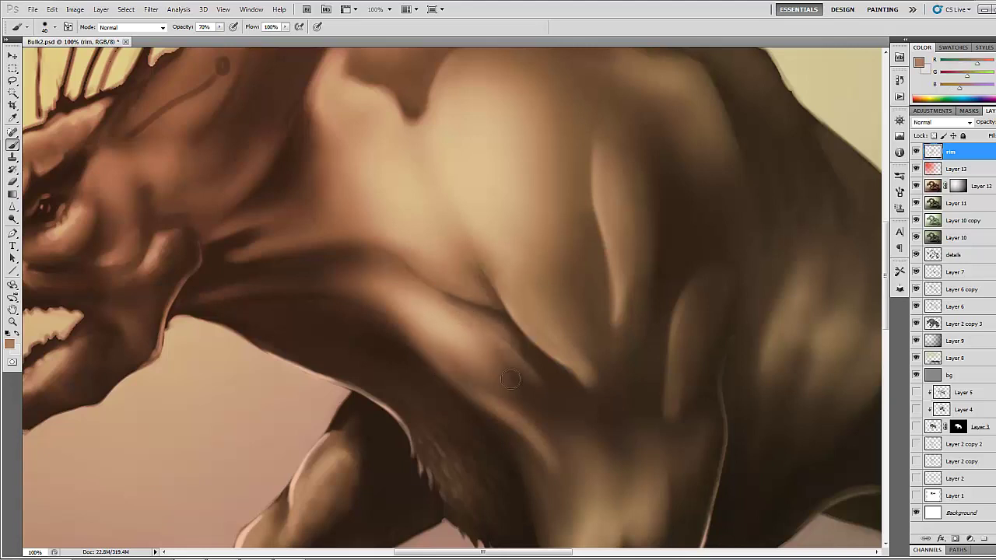
pyautogui.keyDown('alt'); pyautogui.click(498, 361); pyautogui.keyUp('alt')
pyautogui.keyDown('alt'); pyautogui.click(477, 325); pyautogui.keyUp('alt')
pyautogui.keyDown('alt'); pyautogui.click(431, 328); pyautogui.keyUp('alt')
pyautogui.keyDown('alt'); pyautogui.click(401, 286); pyautogui.keyUp('alt')
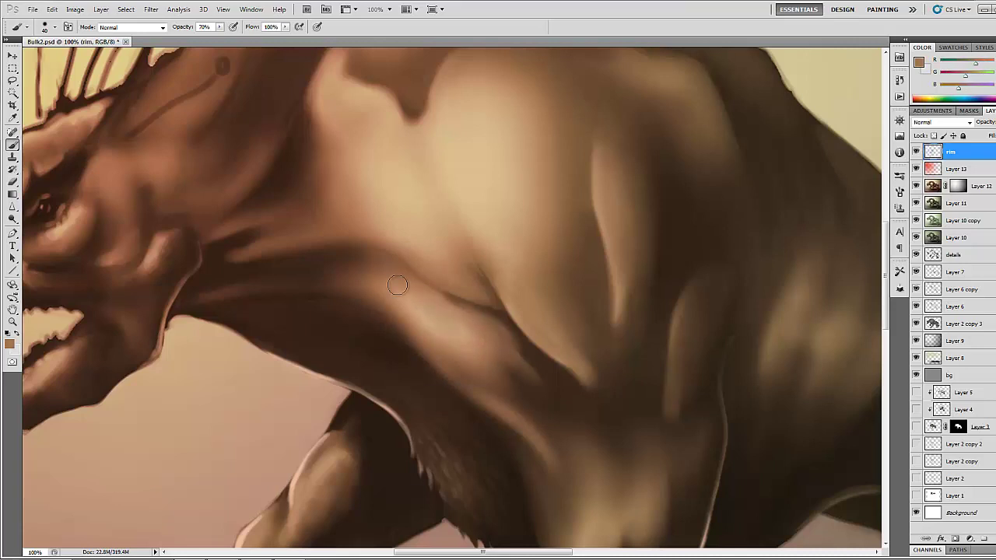
# Step: Blend the neck folds just behind the jaw with sampled reddish-brown tones
pyautogui.moveTo(316, 233)
pyautogui.mouseDown()
pyautogui.moveTo(528, 253)
pyautogui.moveTo(362, 224)
pyautogui.moveTo(585, 242)
pyautogui.moveTo(521, 250)
pyautogui.moveTo(544, 238)
pyautogui.mouseUp()
pyautogui.keyDown('alt'); pyautogui.click(511, 270); pyautogui.keyUp('alt')
pyautogui.keyDown('alt'); pyautogui.click(489, 284); pyautogui.keyUp('alt')
pyautogui.keyDown('alt'); pyautogui.click(562, 233); pyautogui.keyUp('alt')
pyautogui.press(']')
pyautogui.press(']')
pyautogui.keyDown('alt'); pyautogui.click(534, 247); pyautogui.keyUp('alt')
pyautogui.keyDown('alt'); pyautogui.click(526, 230); pyautogui.keyUp('alt')
pyautogui.keyDown('alt'); pyautogui.click(582, 202); pyautogui.keyUp('alt')
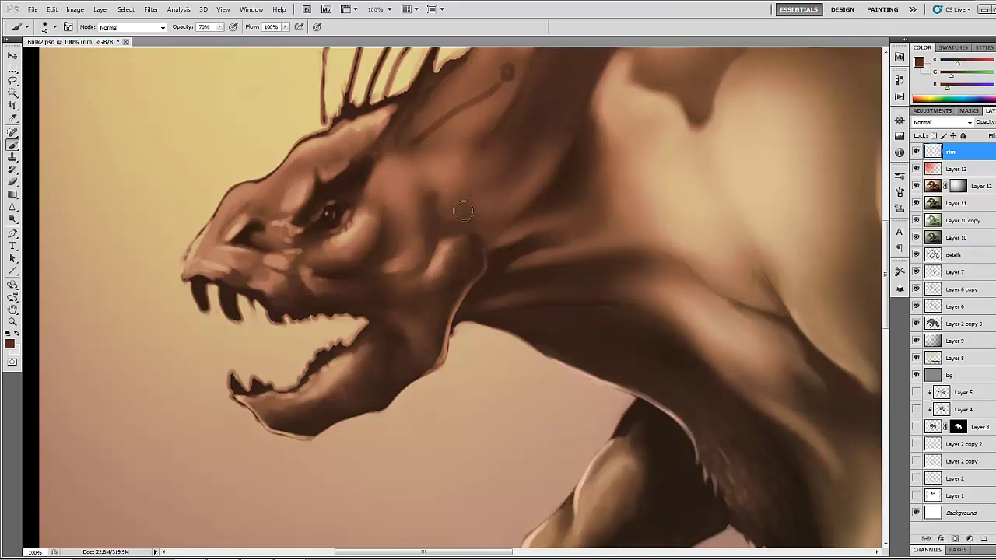
# Step: Paint light and dark skin folds on the neck behind the cheek with sampled reddish browns
pyautogui.keyDown('alt'); pyautogui.click(436, 172); pyautogui.keyUp('alt')
pyautogui.moveTo(437, 185)
pyautogui.mouseDown()
pyautogui.moveTo(456, 169)
pyautogui.moveTo(456, 192)
pyautogui.moveTo(540, 172)
pyautogui.mouseUp()
pyautogui.moveTo(497, 210); pyautogui.dragTo(510, 199)
pyautogui.keyDown('alt'); pyautogui.click(546, 166); pyautogui.keyUp('alt')
pyautogui.keyDown('alt'); pyautogui.click(539, 173); pyautogui.keyUp('alt')
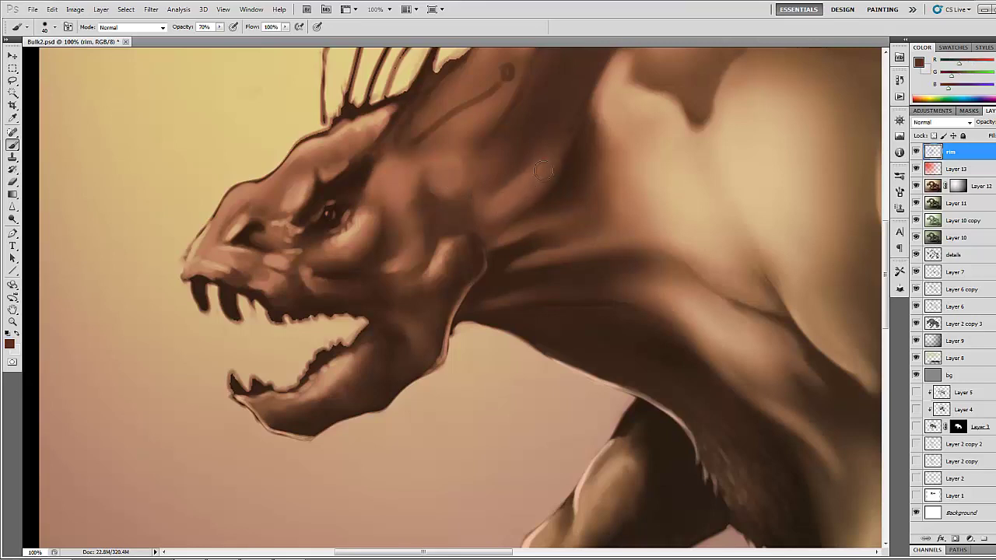
# Step: Model rounded bumps on the side of the head behind the eye with sampled light and dark tones
pyautogui.keyDown('alt'); pyautogui.click(447, 192); pyautogui.keyUp('alt')
pyautogui.moveTo(456, 221)
pyautogui.mouseDown()
pyautogui.moveTo(446, 193)
pyautogui.moveTo(404, 187)
pyautogui.moveTo(439, 185)
pyautogui.mouseUp()
pyautogui.keyDown('alt'); pyautogui.click(413, 189); pyautogui.keyUp('alt')
pyautogui.keyDown('alt'); pyautogui.click(356, 225); pyautogui.keyUp('alt')
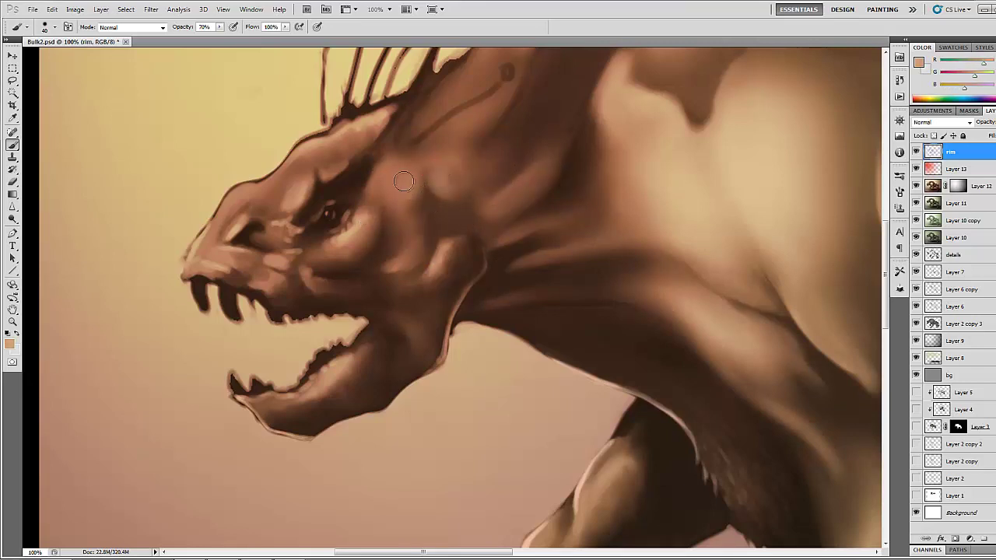
pyautogui.keyDown('alt'); pyautogui.click(428, 197); pyautogui.keyUp('alt')
pyautogui.keyDown('alt'); pyautogui.click(368, 218); pyautogui.keyUp('alt')
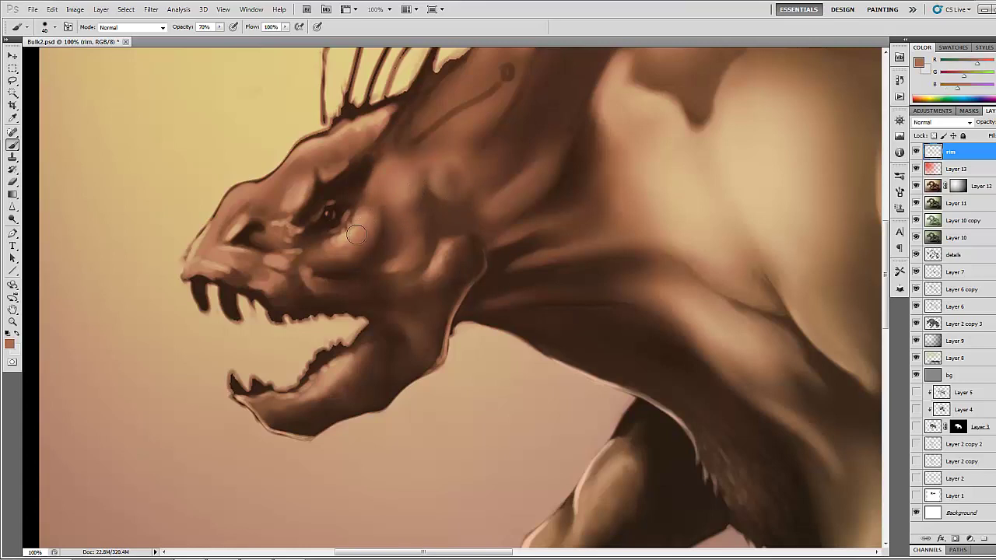
# Step: Blend the cheek bulge below the eye and the rounded form at the back of the jaw with sampled tones
pyautogui.moveTo(360, 234)
pyautogui.mouseDown()
pyautogui.moveTo(337, 250)
pyautogui.moveTo(343, 259)
pyautogui.moveTo(361, 234)
pyautogui.mouseUp()
pyautogui.keyDown('alt'); pyautogui.click(367, 218); pyautogui.keyUp('alt')
pyautogui.keyDown('alt'); pyautogui.click(365, 231); pyautogui.keyUp('alt')
pyautogui.keyDown('alt'); pyautogui.click(369, 268); pyautogui.keyUp('alt')
pyautogui.keyDown('alt'); pyautogui.click(394, 258); pyautogui.keyUp('alt')
pyautogui.moveTo(374, 268)
pyautogui.mouseDown()
pyautogui.moveTo(409, 242)
pyautogui.moveTo(409, 255)
pyautogui.moveTo(443, 266)
pyautogui.moveTo(432, 271)
pyautogui.moveTo(446, 254)
pyautogui.moveTo(430, 277)
pyautogui.moveTo(460, 245)
pyautogui.moveTo(448, 268)
pyautogui.mouseUp()
pyautogui.keyDown('alt'); pyautogui.click(440, 258); pyautogui.keyUp('alt')
pyautogui.keyDown('alt'); pyautogui.click(444, 257); pyautogui.keyUp('alt')
pyautogui.keyDown('alt'); pyautogui.click(469, 249); pyautogui.keyUp('alt')
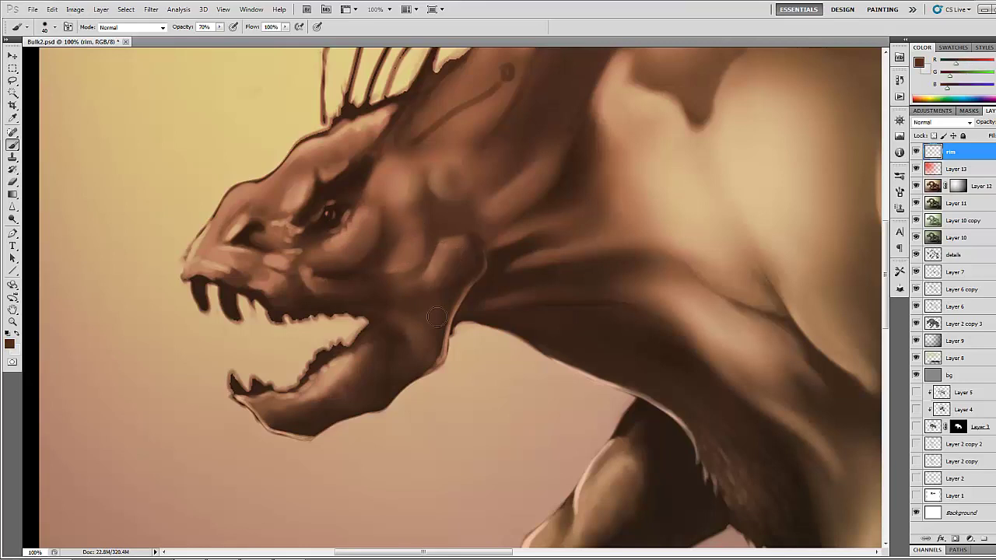
# Step: Paint a skin fold over the jaw hinge at the corner of the mouth with sampled tones
pyautogui.moveTo(377, 289); pyautogui.dragTo(467, 269)
pyautogui.keyDown('alt'); pyautogui.click(476, 320); pyautogui.keyUp('alt')
pyautogui.moveTo(493, 323)
pyautogui.mouseDown()
pyautogui.moveTo(477, 341)
pyautogui.moveTo(463, 294)
pyautogui.moveTo(510, 323)
pyautogui.mouseUp()
pyautogui.keyDown('alt'); pyautogui.click(522, 248); pyautogui.keyUp('alt')
# Step: Shape the folds from the cheek below the eye to the jaw hinge with sampled light and dark browns
pyautogui.press(']')
pyautogui.press(']')
pyautogui.press(']')
pyautogui.click(400, 263)
pyautogui.moveTo(400, 260)
pyautogui.mouseDown()
pyautogui.moveTo(419, 280)
pyautogui.moveTo(441, 268)
pyautogui.moveTo(410, 264)
pyautogui.moveTo(449, 267)
pyautogui.moveTo(428, 275)
pyautogui.moveTo(463, 275)
pyautogui.moveTo(416, 277)
pyautogui.moveTo(455, 287)
pyautogui.moveTo(435, 287)
pyautogui.moveTo(431, 273)
pyautogui.moveTo(514, 328)
pyautogui.moveTo(501, 299)
pyautogui.moveTo(518, 325)
pyautogui.mouseUp()
pyautogui.keyDown('alt'); pyautogui.click(410, 264); pyautogui.keyUp('alt')
pyautogui.keyDown('alt'); pyautogui.click(451, 287); pyautogui.keyUp('alt')
pyautogui.keyDown('alt'); pyautogui.click(410, 289); pyautogui.keyUp('alt')
pyautogui.keyDown('alt'); pyautogui.click(433, 274); pyautogui.keyUp('alt')
pyautogui.keyDown('alt'); pyautogui.click(502, 305); pyautogui.keyUp('alt')
pyautogui.keyDown('alt'); pyautogui.click(521, 319); pyautogui.keyUp('alt')
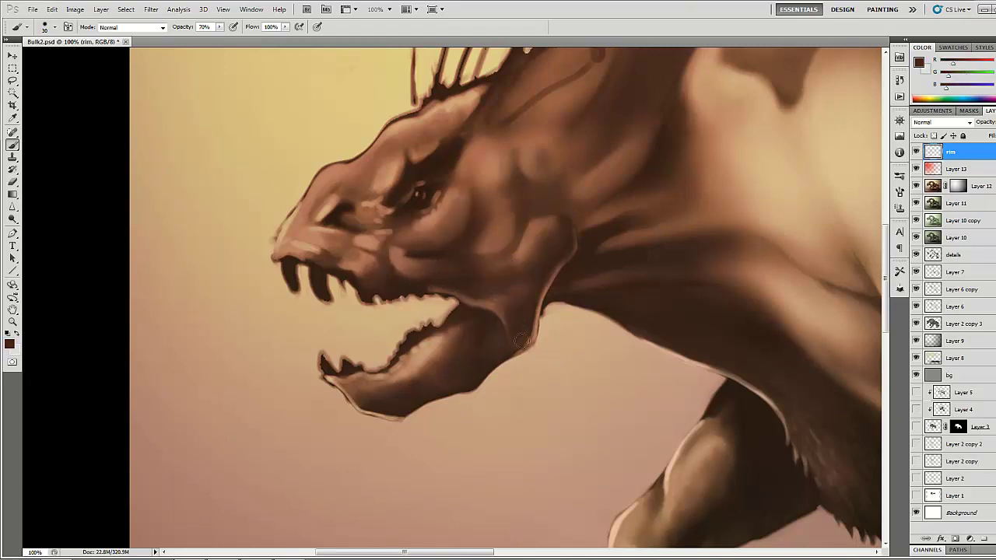
# Step: Sharpen the two large upper fangs with a small brush and give them soft light highlights
pyautogui.keyDown('alt'); pyautogui.click(417, 202); pyautogui.keyUp('alt')
pyautogui.moveTo(284, 272)
pyautogui.mouseDown()
pyautogui.moveTo(297, 296)
pyautogui.moveTo(306, 271)
pyautogui.moveTo(318, 304)
pyautogui.moveTo(336, 286)
pyautogui.moveTo(327, 304)
pyautogui.moveTo(328, 280)
pyautogui.mouseUp()
pyautogui.keyDown('alt'); pyautogui.click(305, 275); pyautogui.keyUp('alt')
pyautogui.keyDown('alt'); pyautogui.click(296, 292); pyautogui.keyUp('alt')
pyautogui.keyDown('alt'); pyautogui.click(319, 294); pyautogui.keyUp('alt')
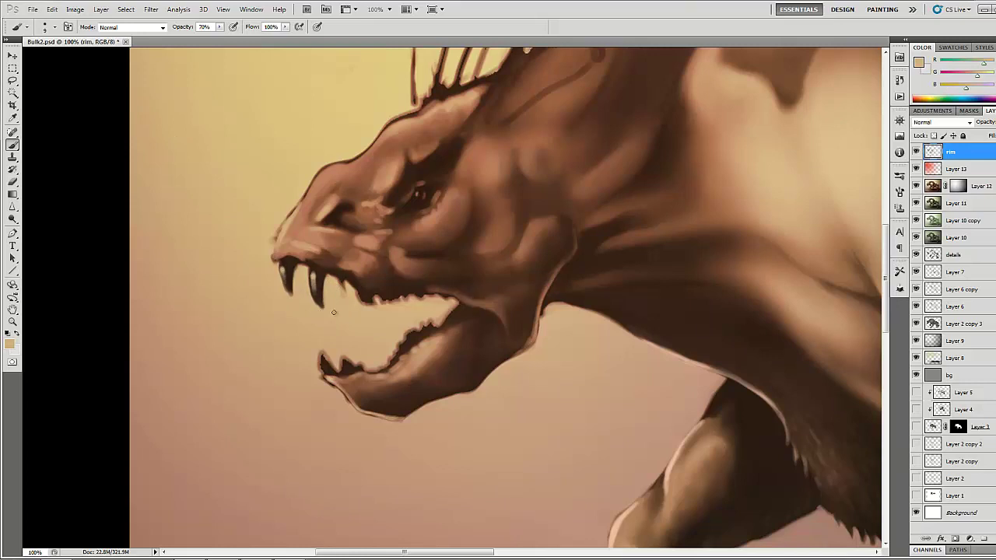
# Step: Reshape the small upper teeth behind the large fangs with sampled tooth and background tones
pyautogui.keyDown('alt'); pyautogui.click(343, 281); pyautogui.keyUp('alt')
pyautogui.moveTo(340, 277); pyautogui.dragTo(342, 290)
pyautogui.moveTo(340, 281); pyautogui.dragTo(344, 291)
pyautogui.keyDown('alt'); pyautogui.click(342, 297); pyautogui.keyUp('alt')
pyautogui.keyDown('alt'); pyautogui.click(351, 268); pyautogui.keyUp('alt')
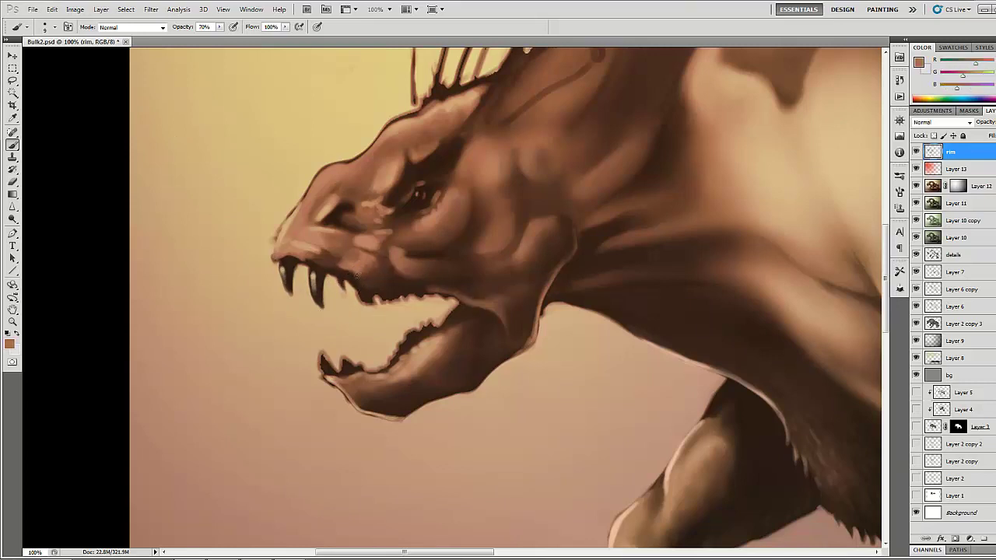
# Step: Add a light edge to the upper lip above the fangs and clean up the snout's front contour
pyautogui.keyDown('alt'); pyautogui.click(333, 261); pyautogui.keyUp('alt')
pyautogui.moveTo(324, 249); pyautogui.dragTo(294, 257)
pyautogui.keyDown('alt'); pyautogui.click(303, 257); pyautogui.keyUp('alt')
pyautogui.keyDown('alt'); pyautogui.click(272, 257); pyautogui.keyUp('alt')
pyautogui.keyDown('alt'); pyautogui.click(270, 258); pyautogui.keyUp('alt')
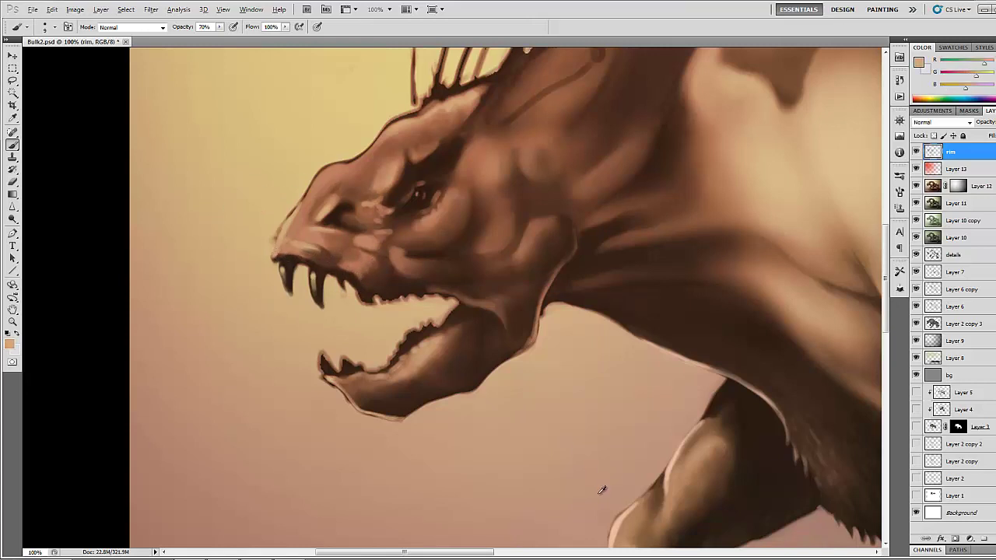
pyautogui.keyDown('alt'); pyautogui.click(617, 529); pyautogui.keyUp('alt')
pyautogui.moveTo(274, 251)
pyautogui.mouseDown()
pyautogui.moveTo(296, 208)
pyautogui.moveTo(279, 238)
pyautogui.moveTo(290, 253)
pyautogui.mouseUp()
pyautogui.keyDown('alt'); pyautogui.click(296, 214); pyautogui.keyUp('alt')
pyautogui.keyDown('alt'); pyautogui.click(266, 237); pyautogui.keyUp('alt')
# Step: Paint light and dark wrinkles on the muzzle above the small upper teeth and toward the cheek
pyautogui.keyDown('alt'); pyautogui.click(323, 260); pyautogui.keyUp('alt')
pyautogui.keyDown('alt'); pyautogui.click(361, 255); pyautogui.keyUp('alt')
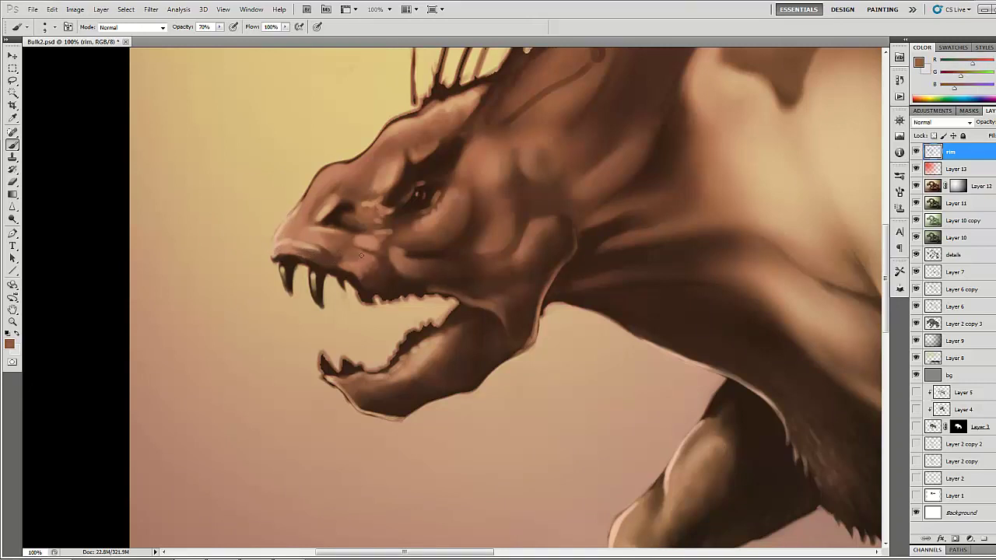
pyautogui.keyDown('alt'); pyautogui.click(330, 219); pyautogui.keyUp('alt')
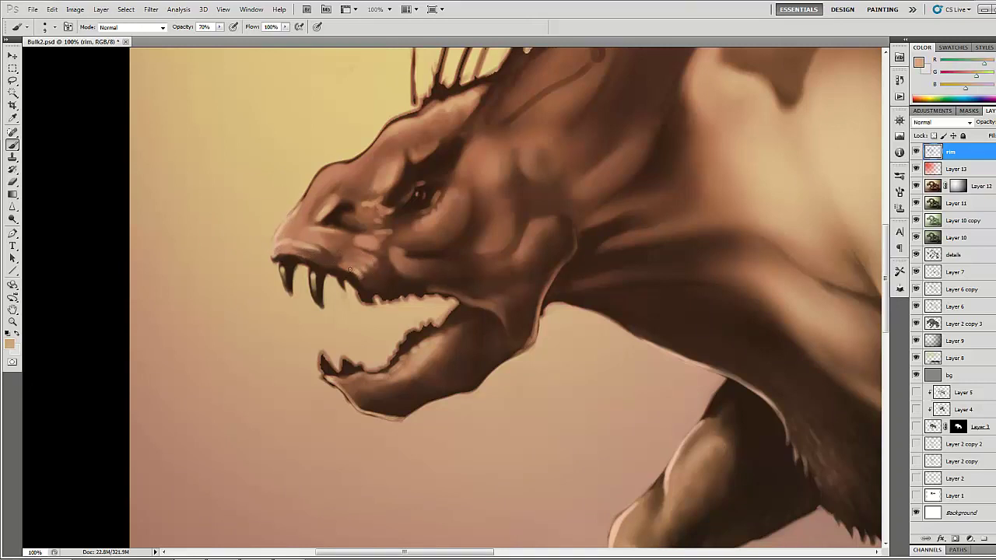
pyautogui.keyDown('alt'); pyautogui.click(397, 256); pyautogui.keyUp('alt')
pyautogui.moveTo(405, 251); pyautogui.dragTo(399, 254)
pyautogui.keyDown('alt'); pyautogui.click(398, 256); pyautogui.keyUp('alt')
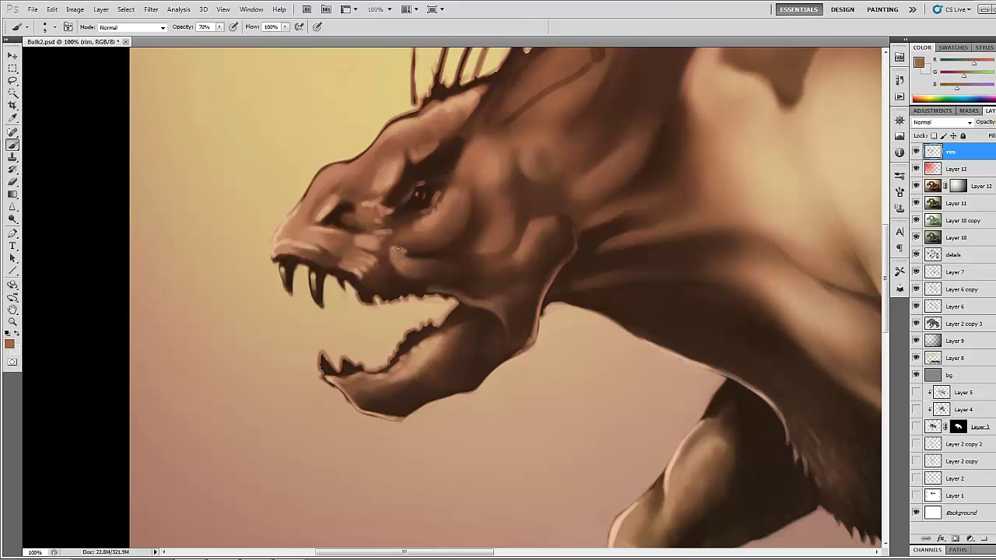
pyautogui.keyDown('alt'); pyautogui.click(400, 250); pyautogui.keyUp('alt')
pyautogui.keyDown('alt'); pyautogui.click(404, 242); pyautogui.keyUp('alt')
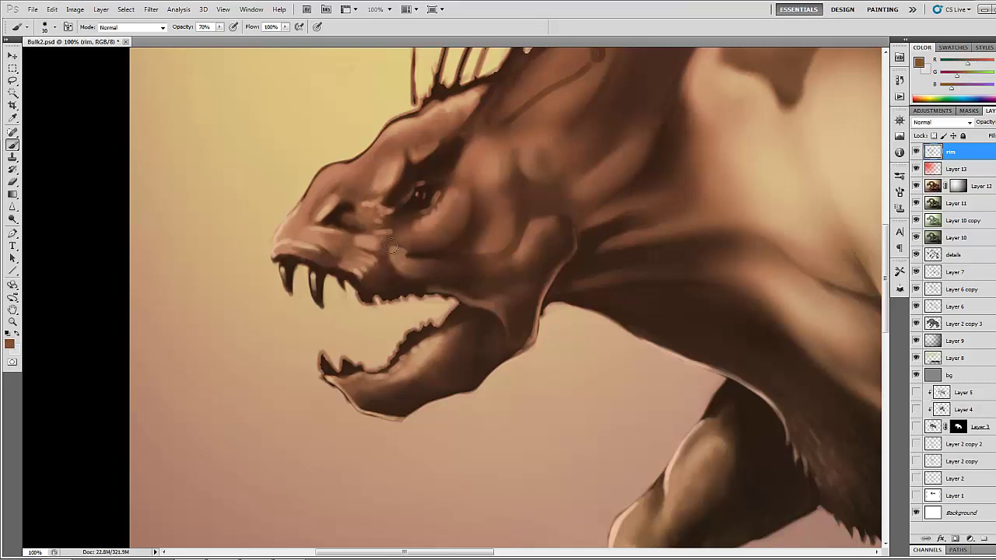
# Step: Blend the cheek, jaw hinge and lower jaw with sampled browns and a 30 px brush
pyautogui.keyDown('alt'); pyautogui.click(741, 218); pyautogui.keyUp('alt')
pyautogui.moveTo(406, 261)
pyautogui.mouseDown()
pyautogui.moveTo(434, 272)
pyautogui.moveTo(409, 264)
pyautogui.mouseUp()
pyautogui.moveTo(539, 225); pyautogui.dragTo(530, 246)
pyautogui.moveTo(494, 301); pyautogui.dragTo(520, 299)
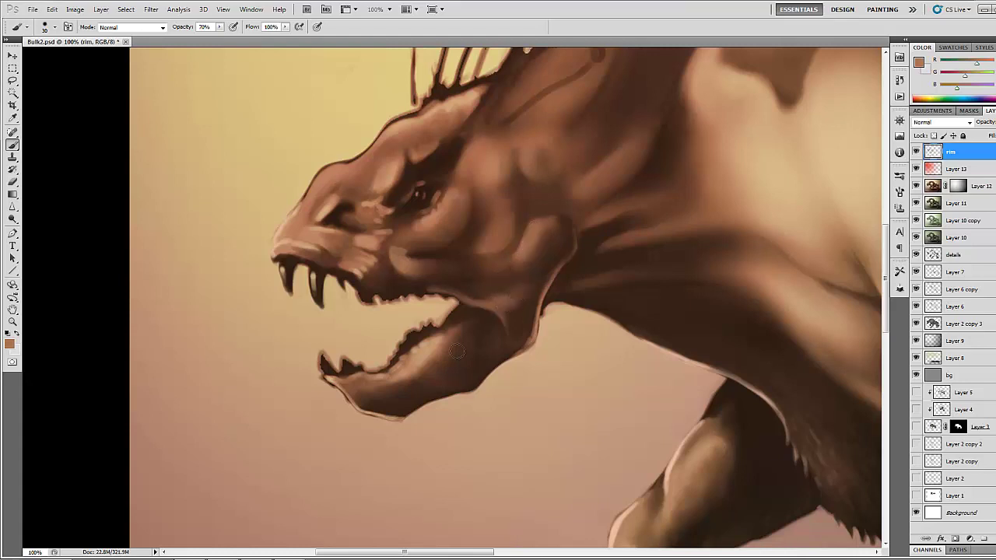
pyautogui.keyDown('alt'); pyautogui.click(394, 379); pyautogui.keyUp('alt')
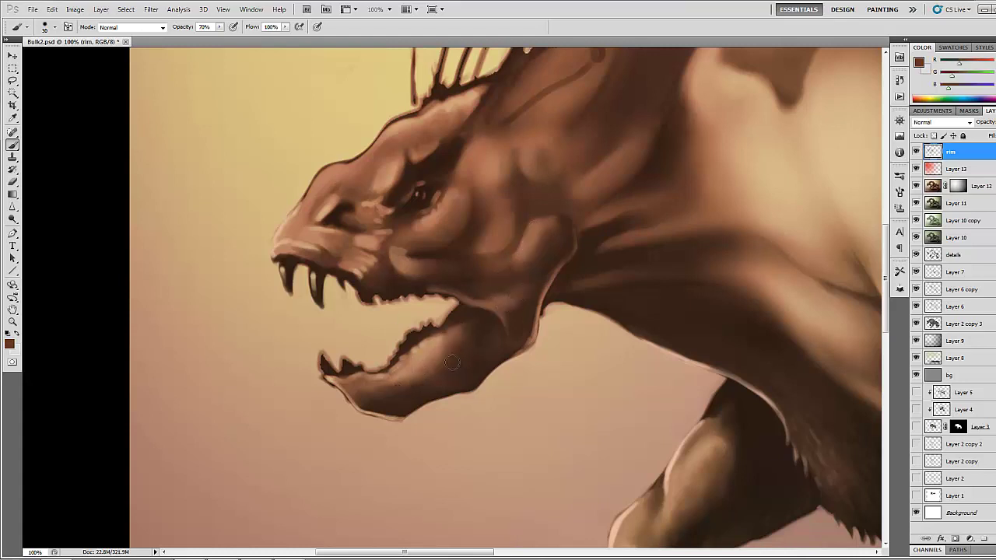
pyautogui.moveTo(352, 389)
pyautogui.mouseDown()
pyautogui.moveTo(366, 399)
pyautogui.moveTo(386, 389)
pyautogui.mouseUp()
pyautogui.keyDown('alt'); pyautogui.click(375, 376); pyautogui.keyUp('alt')
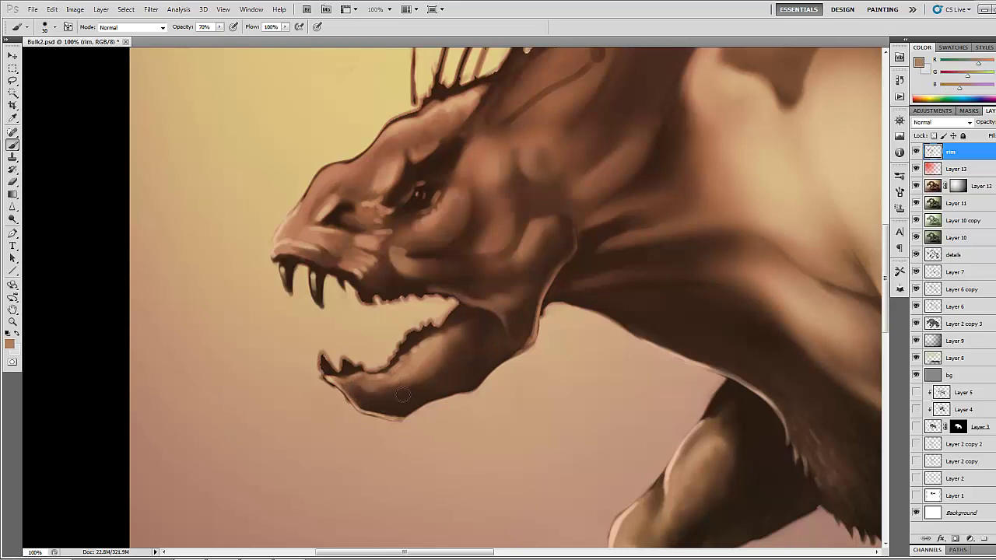
# Step: Repaint the lower teeth as sharper points from the front fangs to the back row, using sampled dark brown and background tones
pyautogui.keyDown('alt'); pyautogui.click(318, 262); pyautogui.keyUp('alt')
pyautogui.moveTo(319, 349)
pyautogui.mouseDown()
pyautogui.moveTo(323, 375)
pyautogui.moveTo(349, 362)
pyautogui.mouseUp()
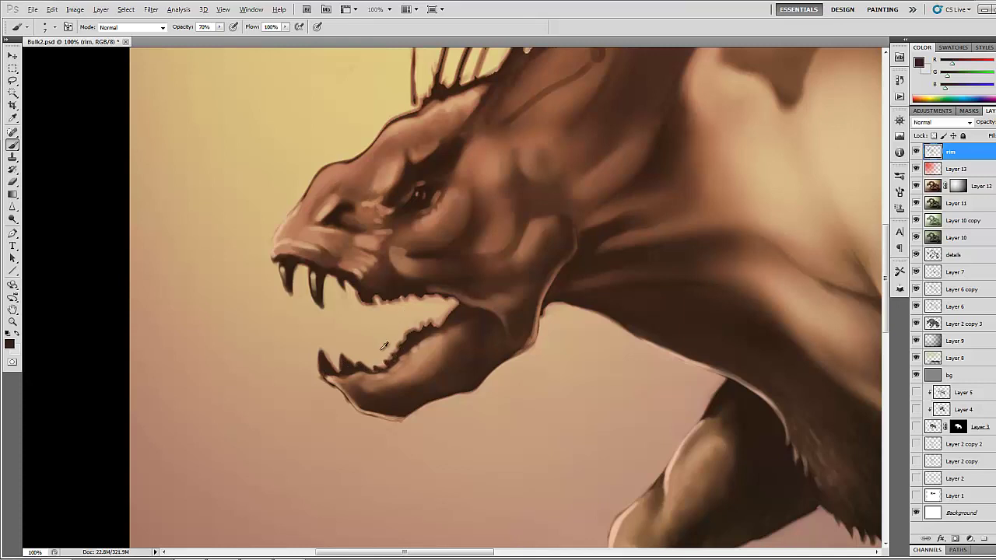
pyautogui.keyDown('alt'); pyautogui.click(383, 347); pyautogui.keyUp('alt')
pyautogui.moveTo(381, 356); pyautogui.dragTo(435, 322)
# Step: Extend the upper tooth behind the fangs, carve gaps between the rear upper teeth and highlight the front lower fangs
pyautogui.keyDown('alt'); pyautogui.click(344, 277); pyautogui.keyUp('alt')
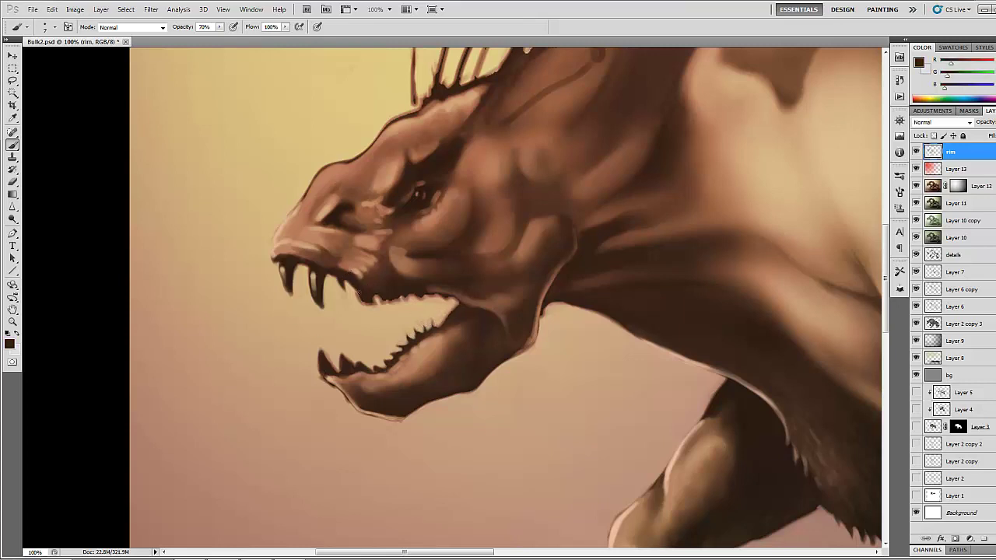
pyautogui.moveTo(355, 291); pyautogui.dragTo(360, 298)
pyautogui.keyDown('alt'); pyautogui.click(418, 300); pyautogui.keyUp('alt')
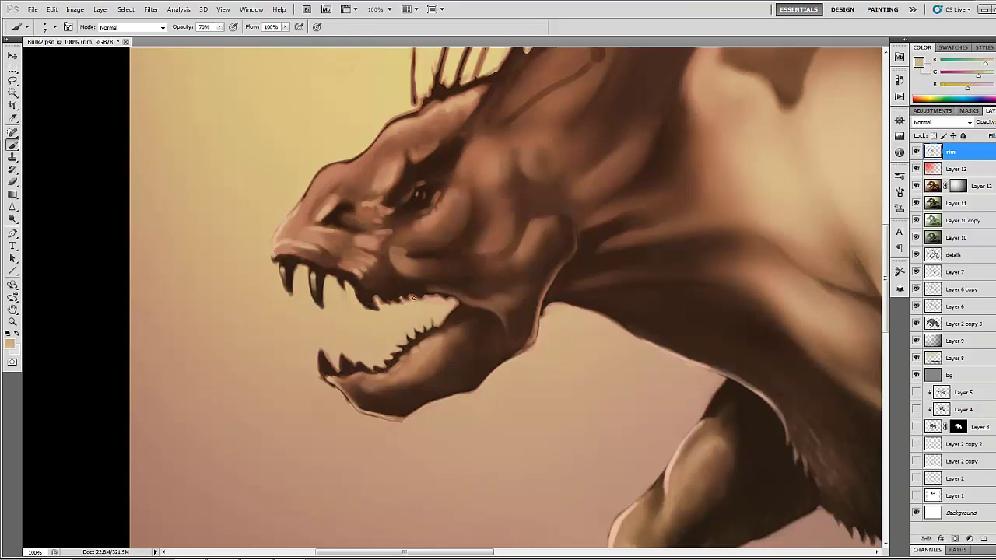
pyautogui.moveTo(418, 299)
pyautogui.mouseDown()
pyautogui.moveTo(432, 305)
pyautogui.moveTo(376, 305)
pyautogui.moveTo(397, 304)
pyautogui.mouseUp()
pyautogui.keyDown('alt'); pyautogui.click(321, 345); pyautogui.keyUp('alt')
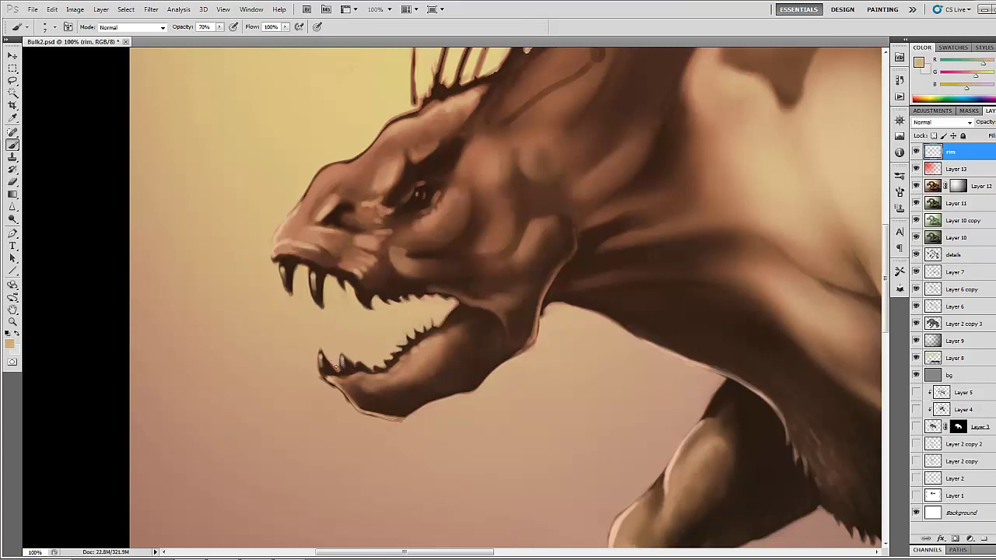
pyautogui.moveTo(336, 366); pyautogui.dragTo(343, 355)
# Step: Rework the front edge of the lower lip and chin with sampled light and dark browns
pyautogui.keyDown('alt'); pyautogui.click(323, 379); pyautogui.keyUp('alt')
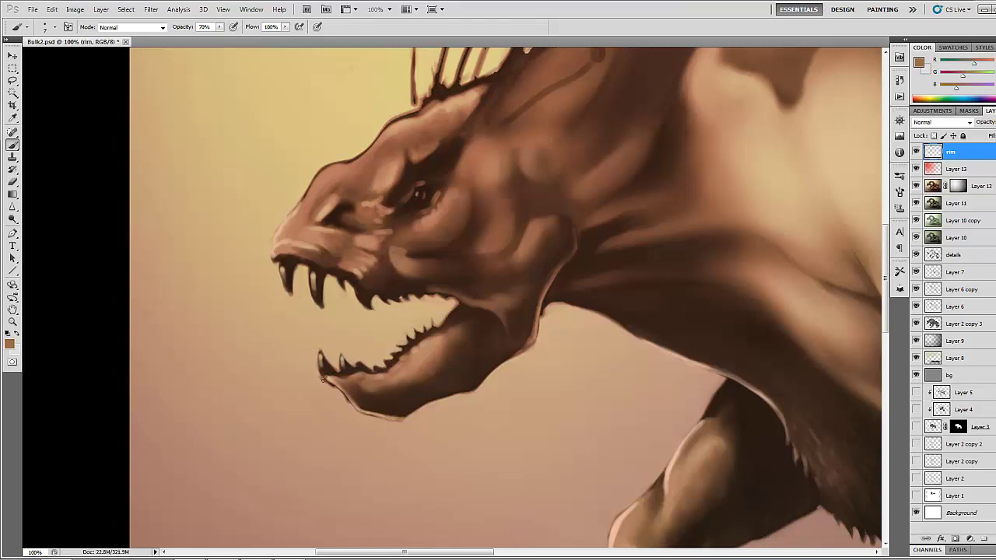
pyautogui.keyDown('alt'); pyautogui.click(328, 373); pyautogui.keyUp('alt')
pyautogui.keyDown('alt'); pyautogui.click(334, 385); pyautogui.keyUp('alt')
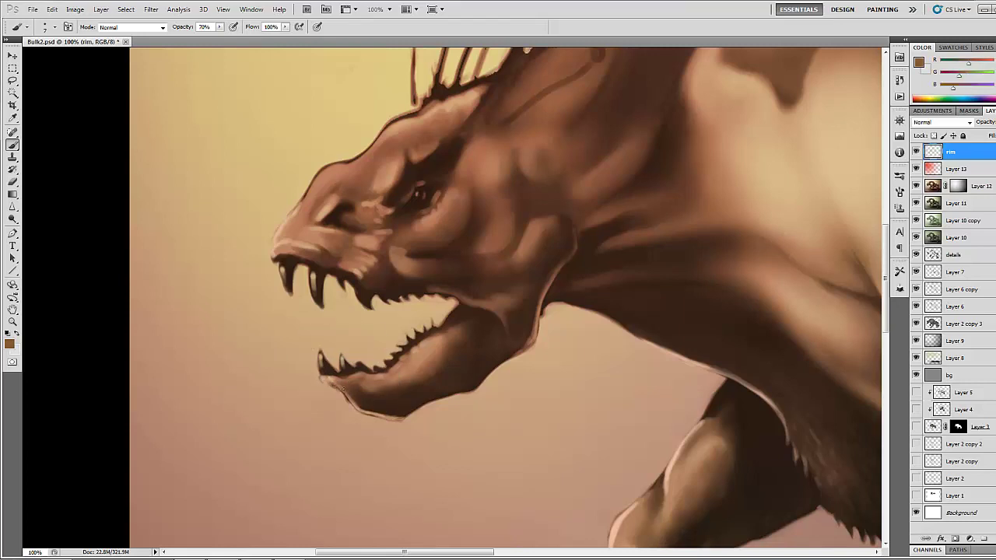
pyautogui.keyDown('alt'); pyautogui.click(360, 391); pyautogui.keyUp('alt')
pyautogui.moveTo(330, 380); pyautogui.dragTo(349, 401)
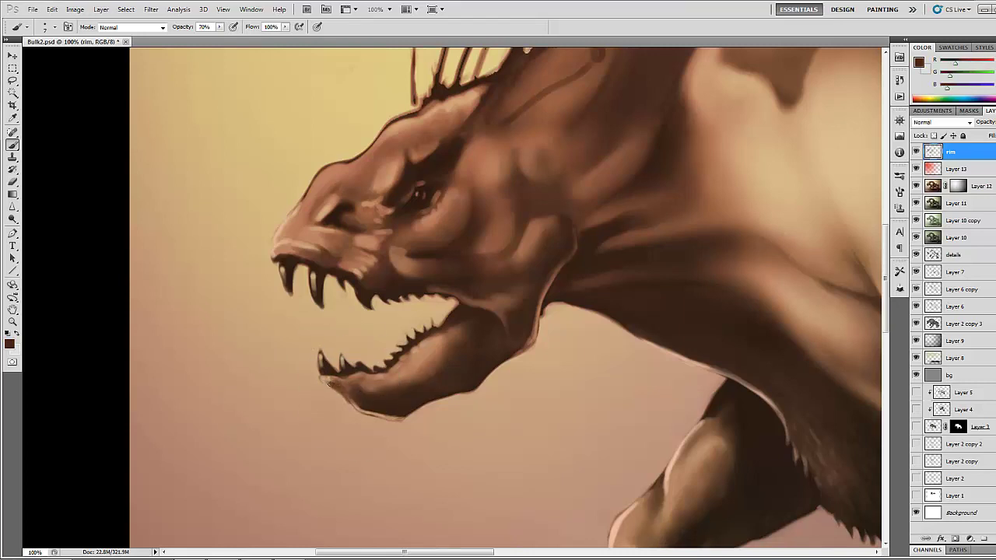
pyautogui.keyDown('alt'); pyautogui.click(338, 380); pyautogui.keyUp('alt')
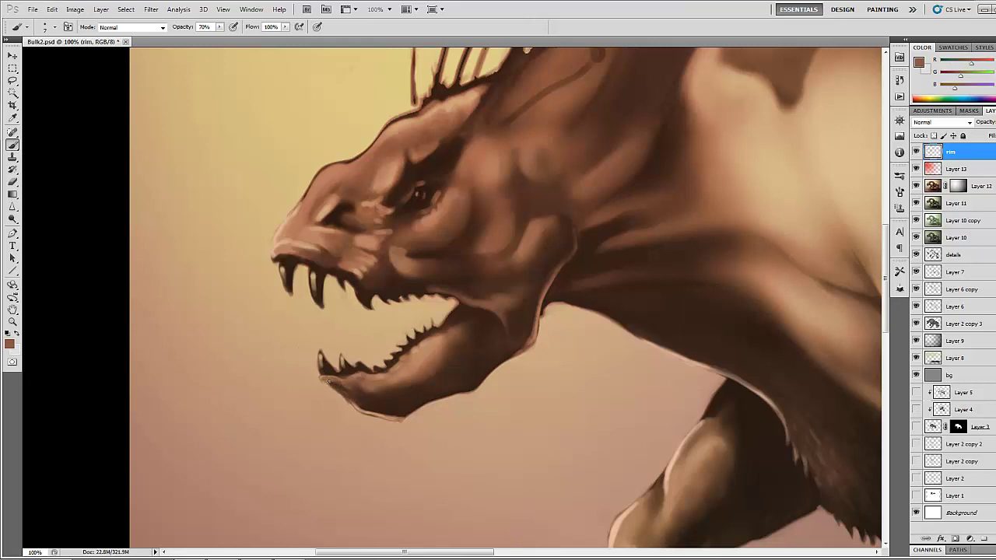
# Step: Paint light and dark mottled skin texture across the lower jaw with sampled browns and a 15 px brush
pyautogui.keyDown('alt'); pyautogui.click(363, 389); pyautogui.keyUp('alt')
pyautogui.moveTo(363, 390)
pyautogui.mouseDown()
pyautogui.moveTo(379, 393)
pyautogui.moveTo(363, 392)
pyautogui.mouseUp()
pyautogui.keyDown('alt'); pyautogui.click(373, 391); pyautogui.keyUp('alt')
pyautogui.moveTo(383, 393); pyautogui.dragTo(400, 396)
pyautogui.keyDown('alt'); pyautogui.click(393, 393); pyautogui.keyUp('alt')
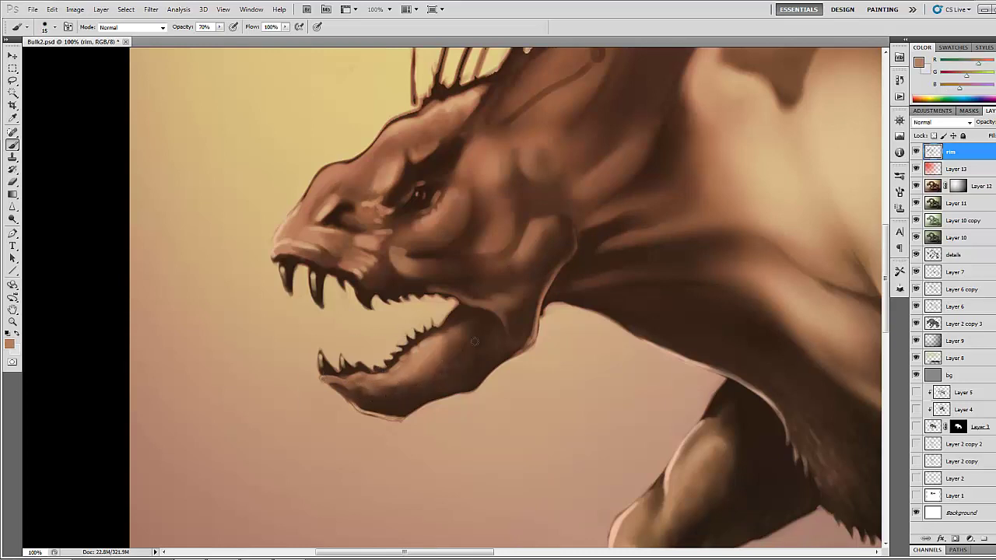
pyautogui.keyDown('alt'); pyautogui.click(389, 389); pyautogui.keyUp('alt')
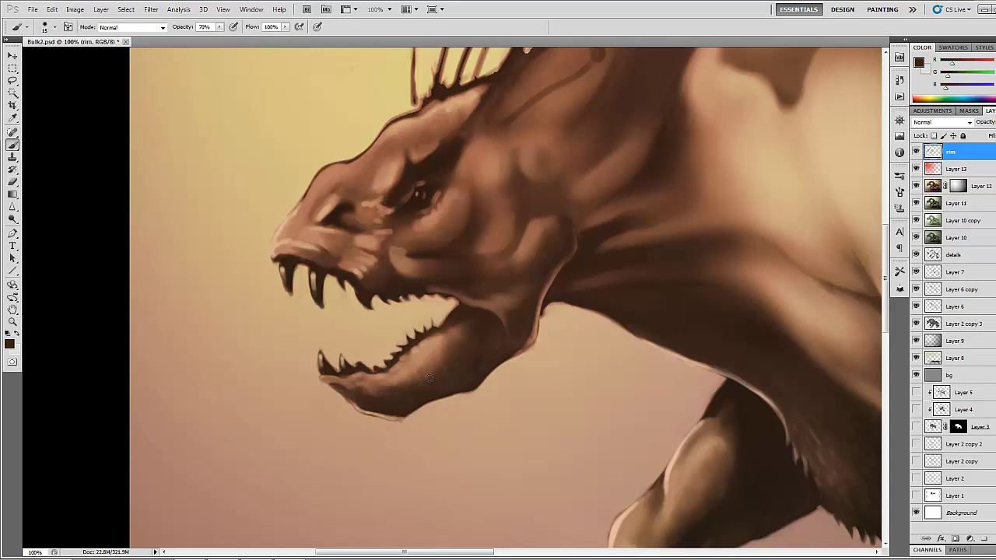
pyautogui.moveTo(464, 374); pyautogui.dragTo(481, 347)
# Step: Paint a thin light rim along the snout and forehead contour with a sampled pale pink, and blend it with skin brown
pyautogui.moveTo(249, 277); pyautogui.dragTo(262, 338)
pyautogui.keyDown('alt'); pyautogui.click(360, 297); pyautogui.keyUp('alt')
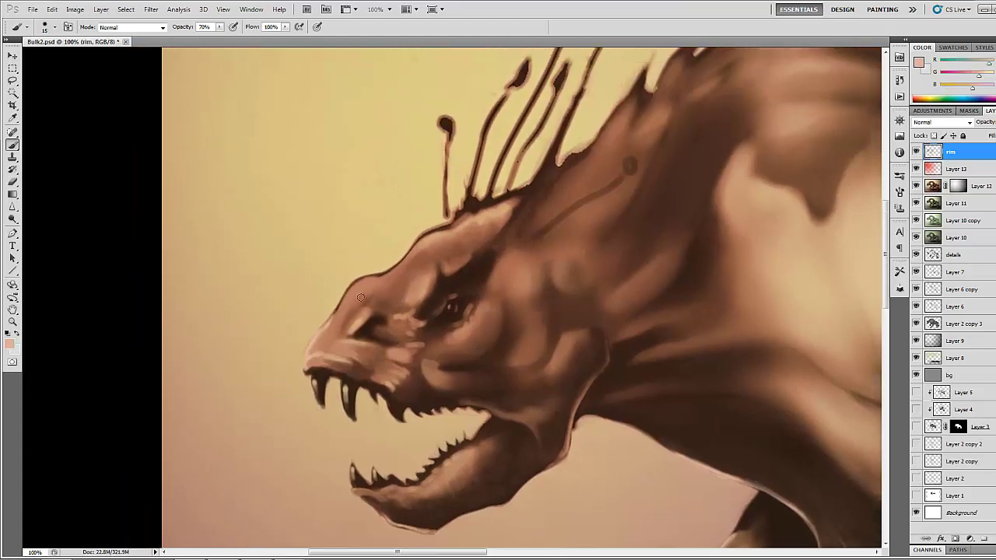
pyautogui.moveTo(354, 284); pyautogui.dragTo(345, 293)
pyautogui.moveTo(413, 246); pyautogui.dragTo(390, 276)
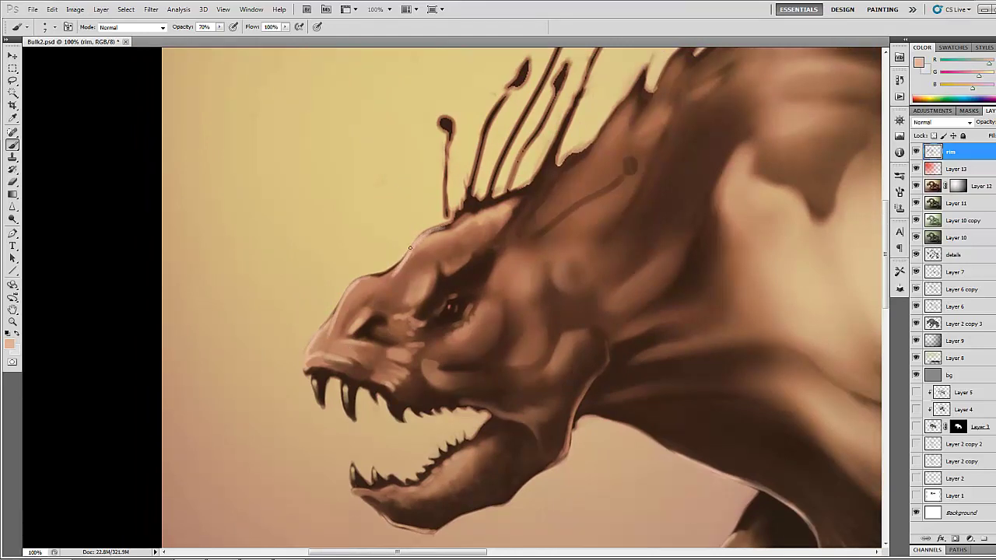
pyautogui.keyDown('alt'); pyautogui.click(381, 274); pyautogui.keyUp('alt')
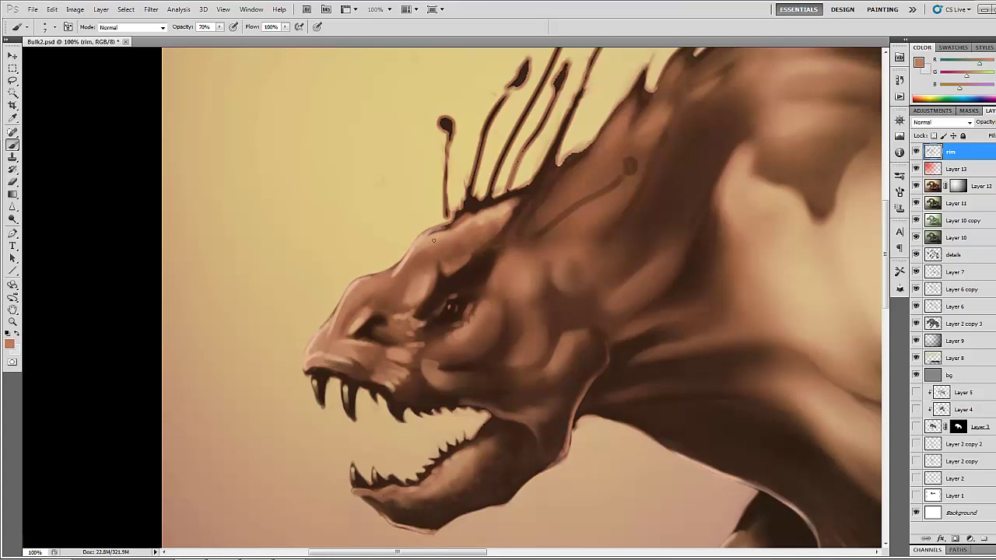
# Step: Repaint the frontmost head spine with a smooth dark stem and a barbed, leaf-like tip, cleaning its edges with the background color
pyautogui.moveTo(324, 198)
pyautogui.mouseDown()
pyautogui.moveTo(293, 254)
pyautogui.moveTo(274, 255)
pyautogui.mouseUp()
pyautogui.keyDown('alt'); pyautogui.click(382, 255); pyautogui.keyUp('alt')
pyautogui.moveTo(389, 259)
pyautogui.mouseDown()
pyautogui.moveTo(387, 223)
pyautogui.moveTo(372, 248)
pyautogui.moveTo(384, 346)
pyautogui.mouseUp()
pyautogui.keyDown('alt'); pyautogui.click(387, 289); pyautogui.keyUp('alt')
pyautogui.moveTo(369, 243)
pyautogui.mouseDown()
pyautogui.moveTo(379, 220)
pyautogui.moveTo(397, 241)
pyautogui.moveTo(379, 320)
pyautogui.mouseUp()
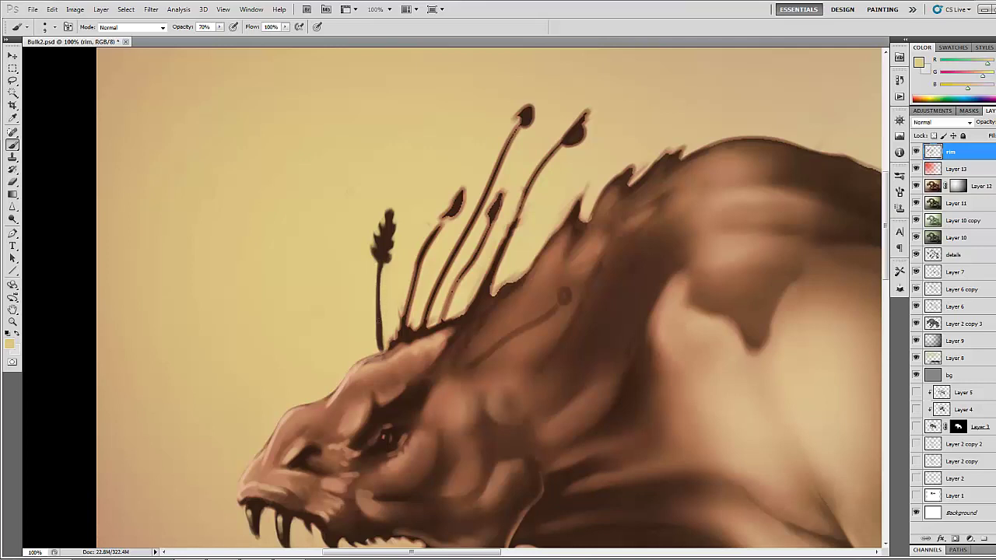
# Step: Lasso the frontmost barbed spine, copy it merged and paste it onto a new layer
pyautogui.moveTo(378, 214)
pyautogui.mouseDown()
pyautogui.moveTo(366, 254)
pyautogui.moveTo(404, 211)
pyautogui.mouseUp()
pyautogui.press('l')
pyautogui.click(53, 8)
pyautogui.click(73, 92)
pyautogui.click(52, 8)
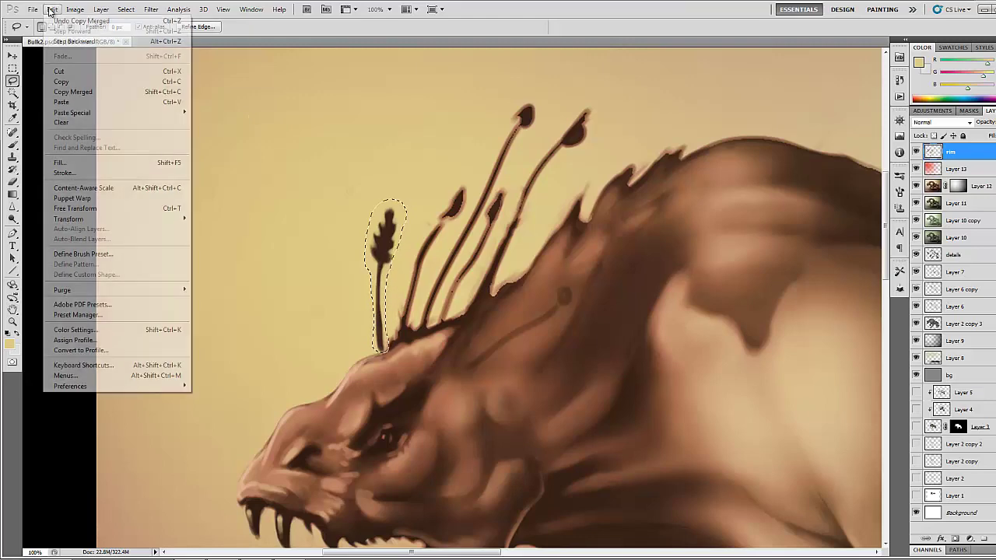
pyautogui.click(68, 102)
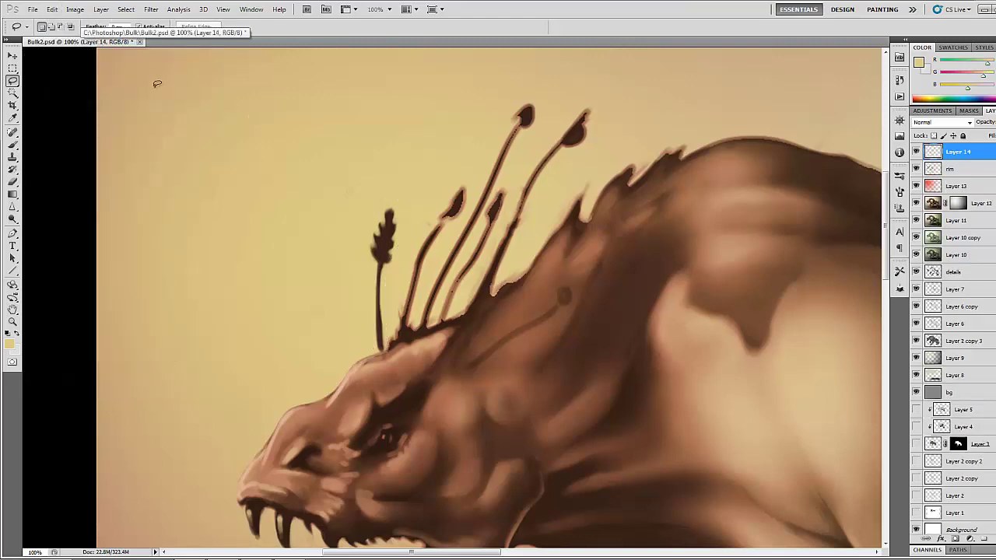
# Step: Move the pasted spine over the second spine, then enlarge and tilt it backward with Free Transform
pyautogui.press('v')
pyautogui.moveTo(393, 238); pyautogui.dragTo(416, 223)
pyautogui.click(52, 9)
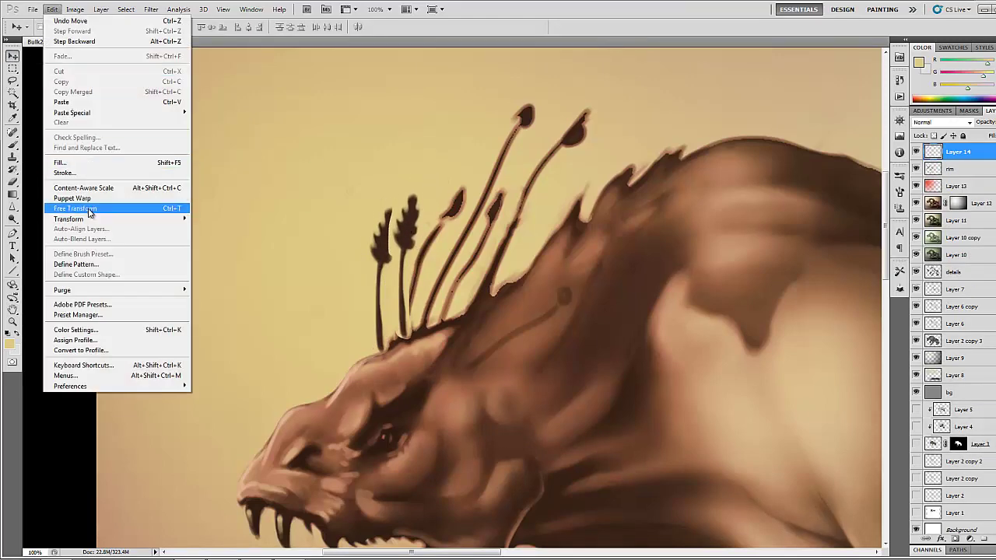
pyautogui.click(88, 208)
pyautogui.moveTo(313, 140); pyautogui.dragTo(349, 118)
pyautogui.moveTo(432, 189); pyautogui.dragTo(443, 152)
pyautogui.moveTo(395, 238); pyautogui.dragTo(472, 259)
pyautogui.moveTo(458, 216); pyautogui.dragTo(424, 208)
pyautogui.click(540, 26)
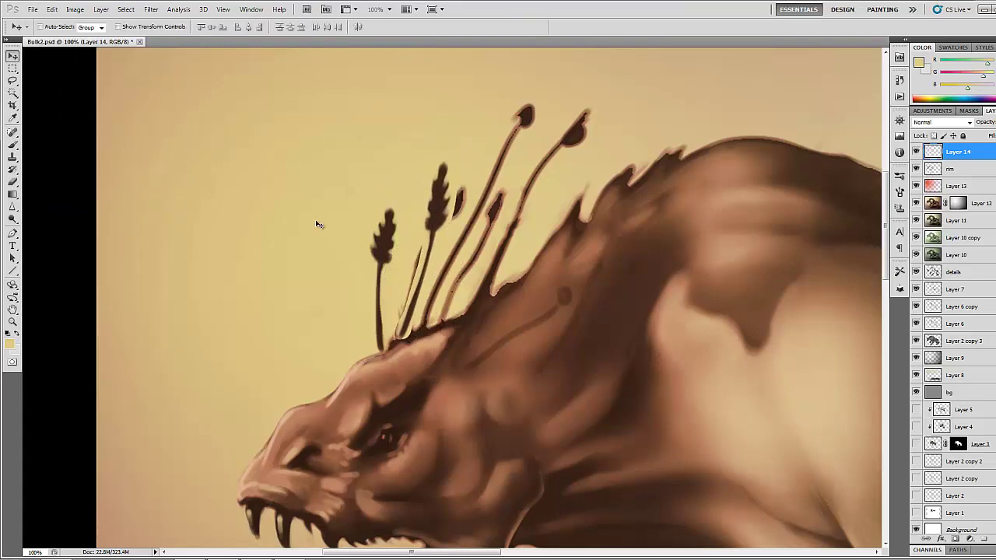
# Step: Blend the pasted spine's base into the head and paint out the old second spine with the background color
pyautogui.press('b')
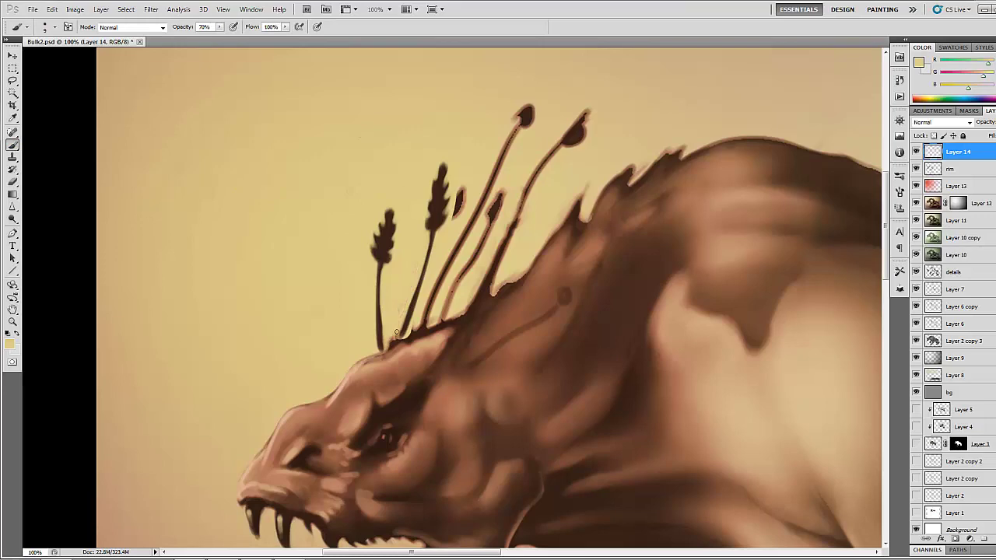
pyautogui.keyDown('alt'); pyautogui.click(392, 343); pyautogui.keyUp('alt')
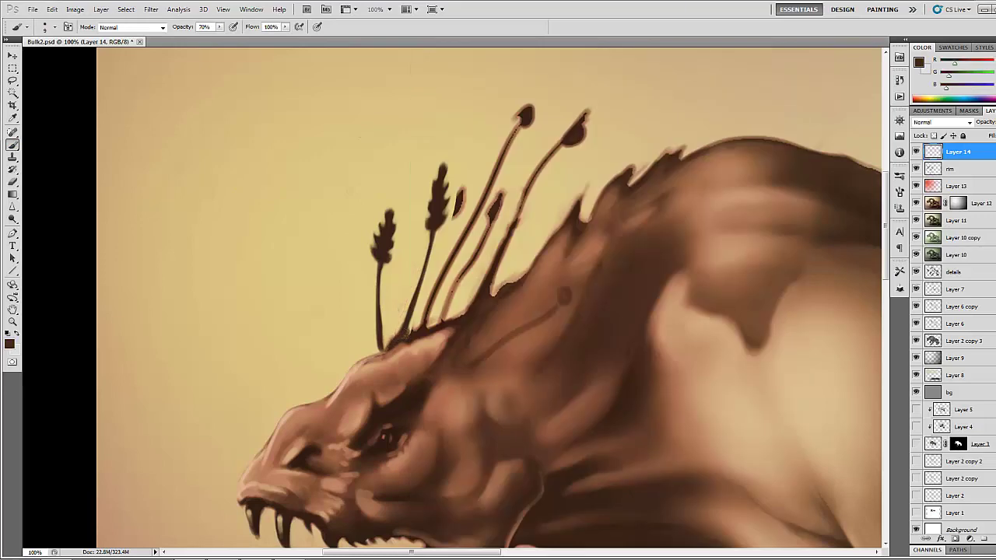
pyautogui.keyDown('alt'); pyautogui.click(407, 337); pyautogui.keyUp('alt')
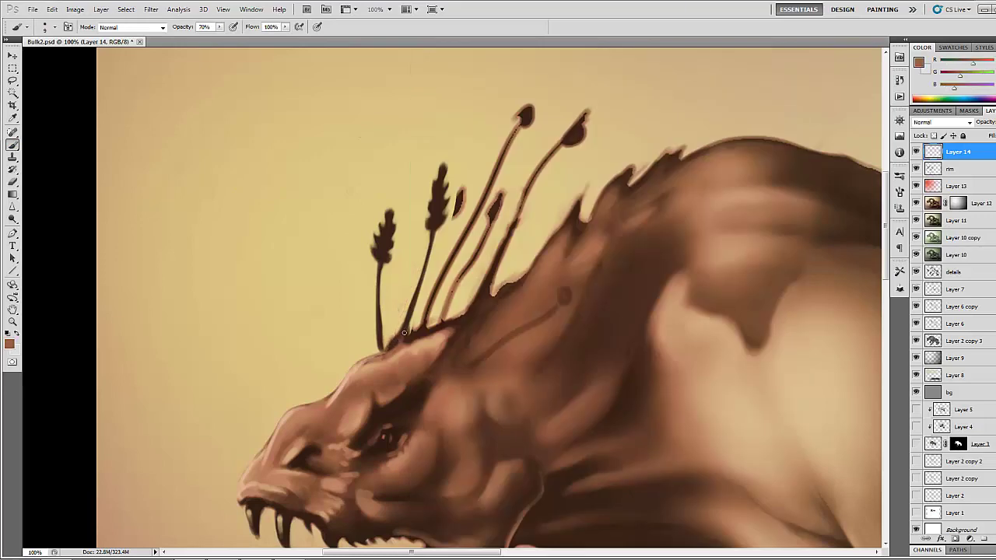
pyautogui.keyDown('alt'); pyautogui.click(411, 336); pyautogui.keyUp('alt')
pyautogui.keyDown('alt'); pyautogui.click(431, 293); pyautogui.keyUp('alt')
pyautogui.moveTo(411, 334); pyautogui.dragTo(417, 315)
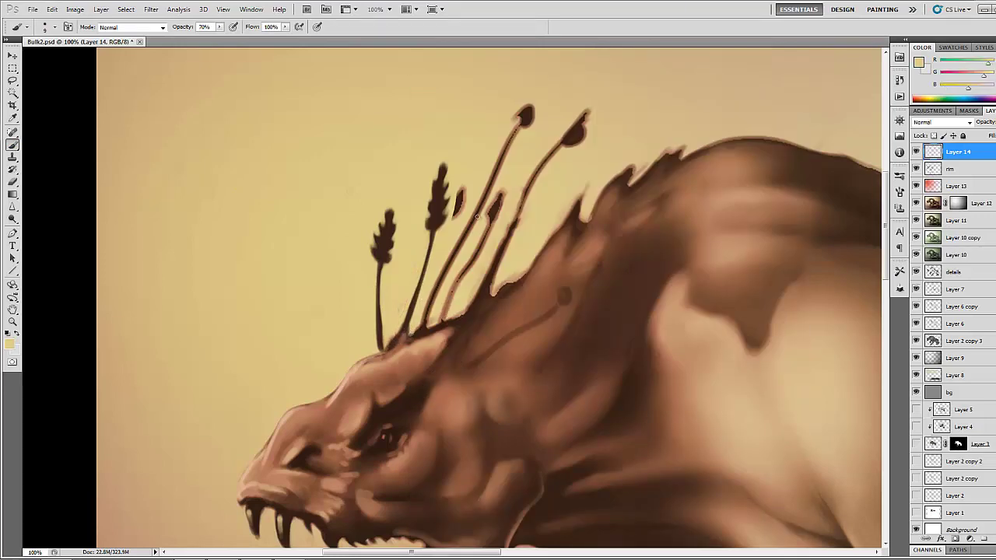
pyautogui.moveTo(459, 189)
pyautogui.mouseDown()
pyautogui.moveTo(449, 224)
pyautogui.moveTo(456, 184)
pyautogui.mouseUp()
pyautogui.keyDown('alt'); pyautogui.click(378, 354); pyautogui.keyUp('alt')
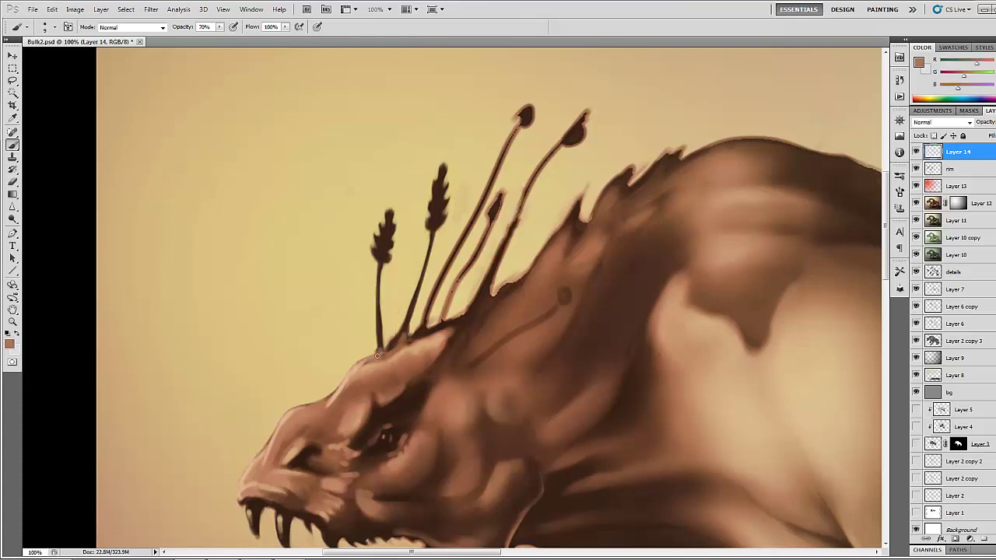
# Step: Paint thick dark bulb tips on the three remaining head spines with a 30 px brush
pyautogui.keyDown('alt'); pyautogui.click(445, 197); pyautogui.keyUp('alt')
pyautogui.moveTo(526, 105)
pyautogui.mouseDown()
pyautogui.moveTo(551, 89)
pyautogui.moveTo(523, 118)
pyautogui.moveTo(551, 89)
pyautogui.mouseUp()
pyautogui.press(']')
pyautogui.press(']')
pyautogui.press(']')
pyautogui.moveTo(587, 117)
pyautogui.mouseDown()
pyautogui.moveTo(574, 136)
pyautogui.moveTo(590, 117)
pyautogui.mouseUp()
pyautogui.moveTo(502, 187); pyautogui.dragTo(495, 211)
pyautogui.keyDown('alt'); pyautogui.click(449, 212); pyautogui.keyUp('alt')
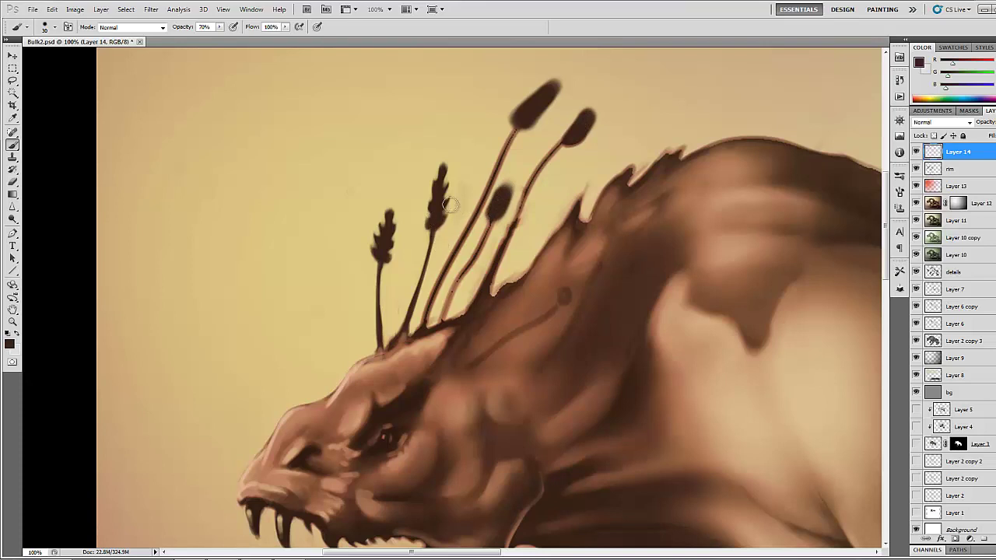
# Step: Repaint the stems of the two long rear spines in solid dark brown and trim their edges with the background color
pyautogui.press('[')
pyautogui.keyDown('alt'); pyautogui.click(507, 132); pyautogui.keyUp('alt')
pyautogui.keyDown('alt'); pyautogui.click(526, 114); pyautogui.keyUp('alt')
pyautogui.press(']')
pyautogui.moveTo(517, 127); pyautogui.dragTo(499, 178)
pyautogui.moveTo(550, 154)
pyautogui.mouseDown()
pyautogui.moveTo(569, 136)
pyautogui.moveTo(512, 231)
pyautogui.moveTo(517, 260)
pyautogui.moveTo(492, 289)
pyautogui.mouseUp()
pyautogui.keyDown('alt'); pyautogui.click(514, 278); pyautogui.keyUp('alt')
pyautogui.moveTo(509, 216)
pyautogui.mouseDown()
pyautogui.moveTo(523, 192)
pyautogui.moveTo(500, 262)
pyautogui.mouseUp()
pyautogui.keyDown('alt'); pyautogui.click(494, 274); pyautogui.keyUp('alt')
pyautogui.moveTo(493, 274)
pyautogui.mouseDown()
pyautogui.moveTo(538, 172)
pyautogui.moveTo(495, 283)
pyautogui.mouseUp()
pyautogui.keyDown('alt'); pyautogui.click(540, 179); pyautogui.keyUp('alt')
pyautogui.moveTo(495, 243); pyautogui.dragTo(484, 277)
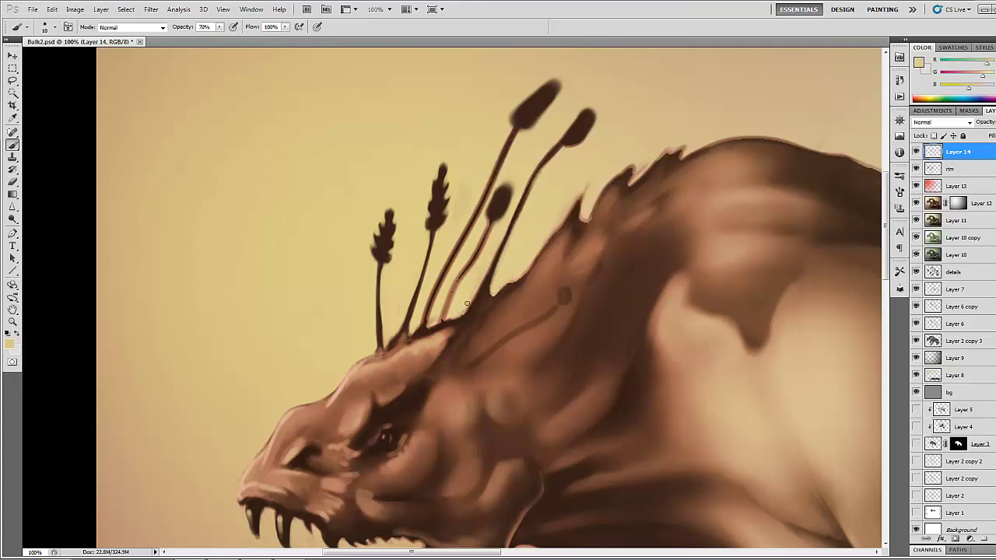
# Step: Darken and thin the stem of the short middle spine and blend the spine bases into the head ridge
pyautogui.keyDown('alt'); pyautogui.click(434, 320); pyautogui.keyUp('alt')
pyautogui.moveTo(494, 213)
pyautogui.mouseDown()
pyautogui.moveTo(437, 330)
pyautogui.moveTo(423, 326)
pyautogui.moveTo(417, 342)
pyautogui.moveTo(446, 325)
pyautogui.moveTo(471, 253)
pyautogui.mouseUp()
pyautogui.keyDown('alt'); pyautogui.click(437, 331); pyautogui.keyUp('alt')
pyautogui.keyDown('alt'); pyautogui.click(455, 311); pyautogui.keyUp('alt')
pyautogui.keyDown('alt'); pyautogui.click(423, 314); pyautogui.keyUp('alt')
pyautogui.keyDown('alt'); pyautogui.click(474, 237); pyautogui.keyUp('alt')
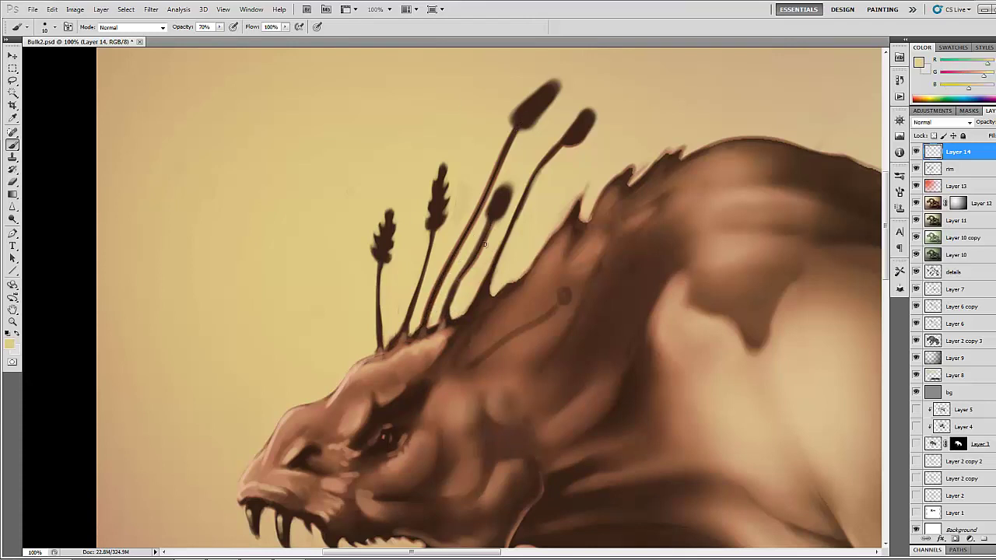
pyautogui.keyDown('alt'); pyautogui.click(420, 334); pyautogui.keyUp('alt')
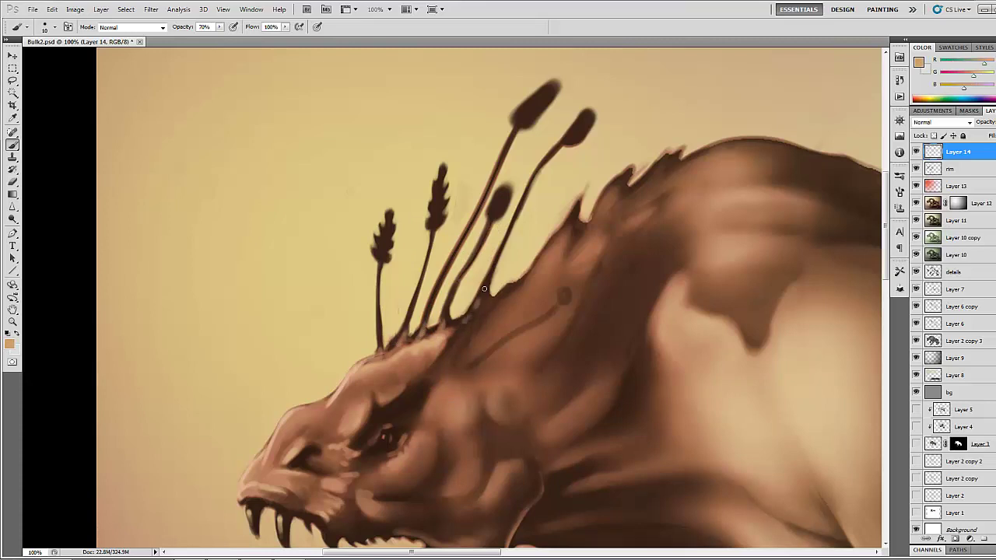
pyautogui.keyDown('alt'); pyautogui.click(467, 315); pyautogui.keyUp('alt')
pyautogui.keyDown('alt'); pyautogui.click(471, 316); pyautogui.keyUp('alt')
# Step: Carve the short middle spine's bulb into a barbed tip with the background color and touch it up in dark brown
pyautogui.keyDown('alt'); pyautogui.click(514, 171); pyautogui.keyUp('alt')
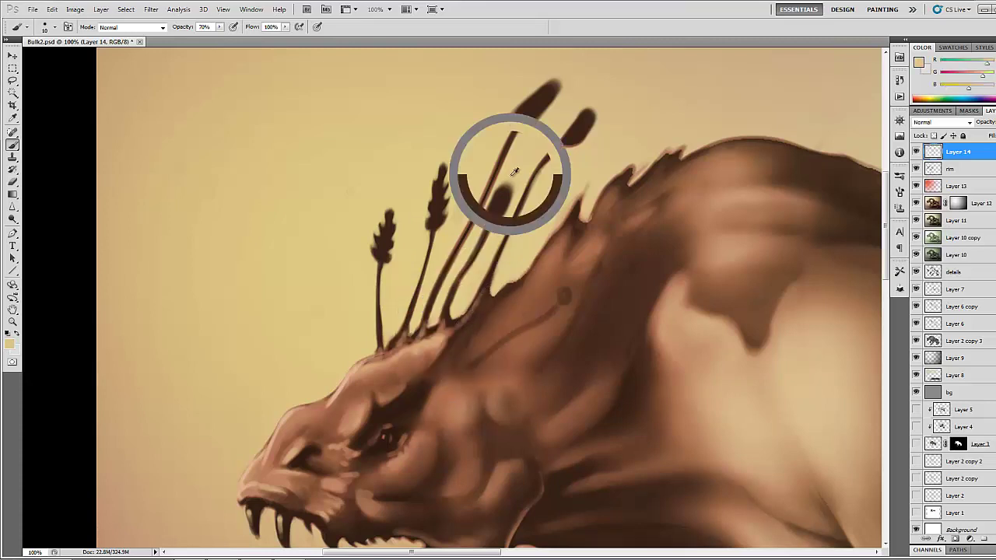
pyautogui.moveTo(513, 186)
pyautogui.mouseDown()
pyautogui.moveTo(503, 210)
pyautogui.moveTo(500, 186)
pyautogui.moveTo(487, 207)
pyautogui.mouseUp()
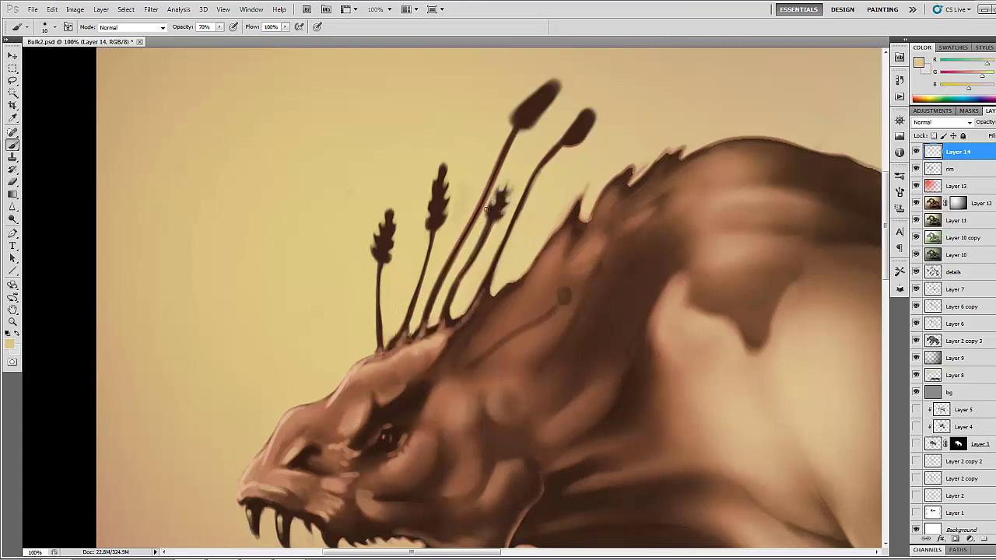
pyautogui.moveTo(472, 132); pyautogui.dragTo(436, 198)
pyautogui.keyDown('alt'); pyautogui.click(466, 268); pyautogui.keyUp('alt')
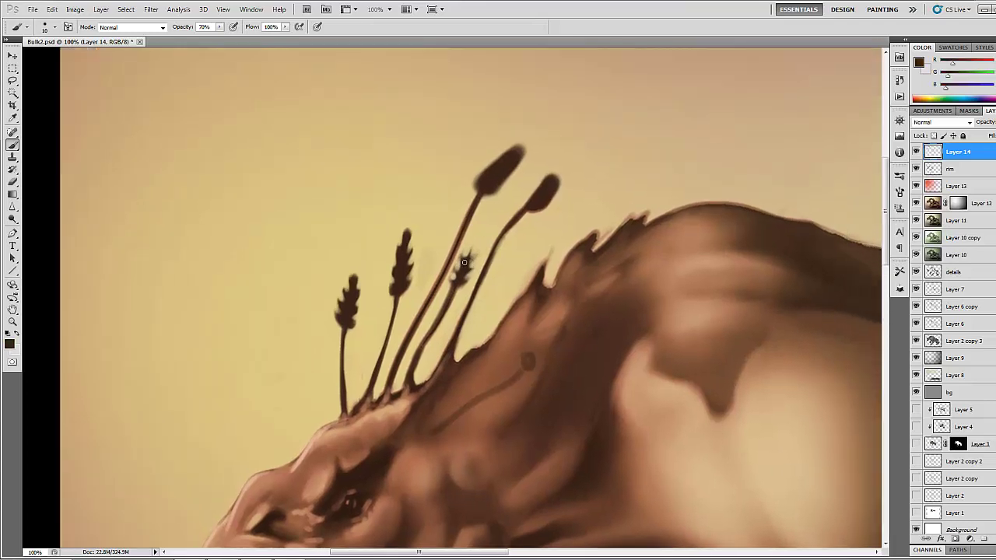
pyautogui.moveTo(463, 265); pyautogui.dragTo(455, 274)
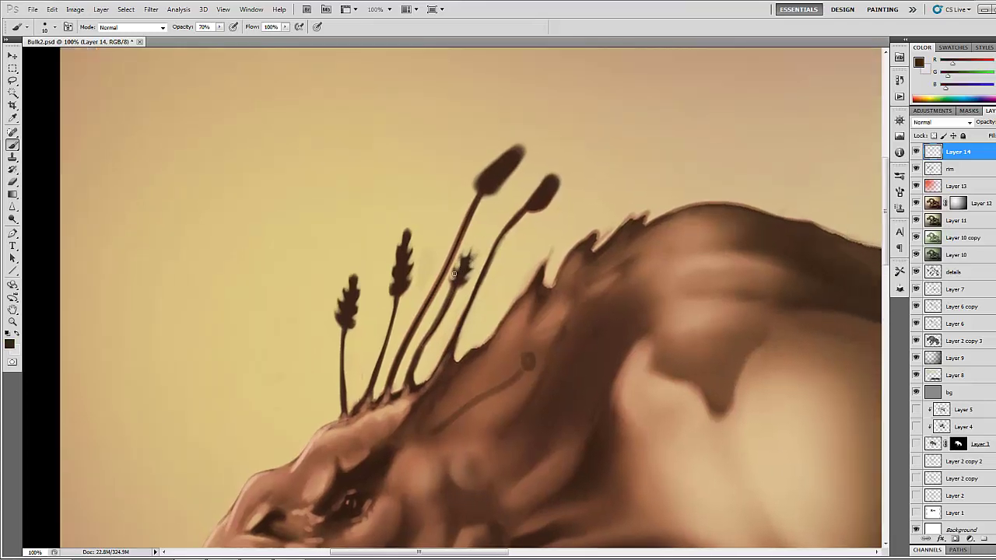
# Step: Carve the bulbs of the two long rear spines into barbed tips using sampled background and dark brown tones
pyautogui.keyDown('alt'); pyautogui.click(505, 150); pyautogui.keyUp('alt')
pyautogui.keyDown('alt'); pyautogui.click(484, 165); pyautogui.keyUp('alt')
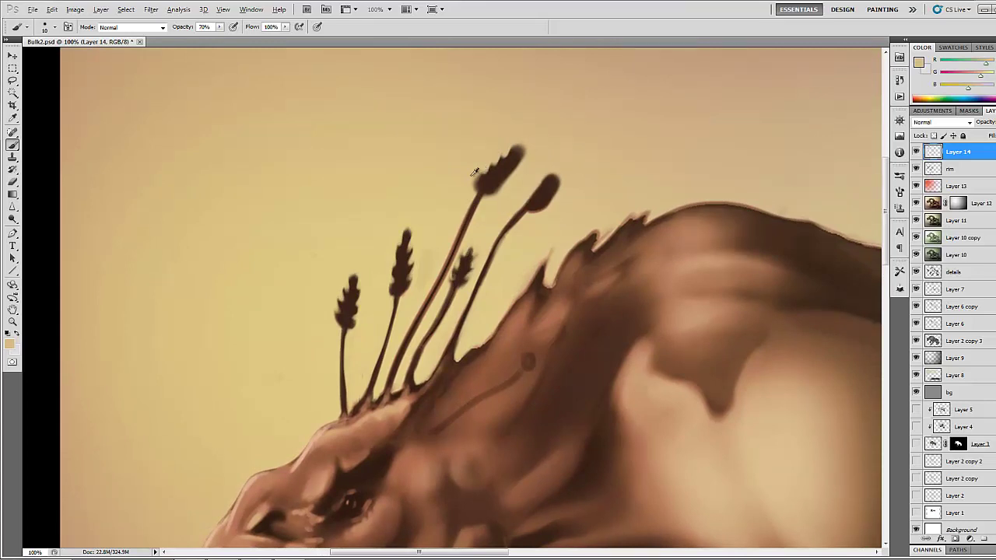
pyautogui.moveTo(517, 165)
pyautogui.mouseDown()
pyautogui.moveTo(516, 153)
pyautogui.moveTo(495, 189)
pyautogui.moveTo(545, 185)
pyautogui.moveTo(552, 165)
pyautogui.moveTo(551, 201)
pyautogui.moveTo(497, 252)
pyautogui.mouseUp()
pyautogui.keyDown('alt'); pyautogui.click(513, 177); pyautogui.keyUp('alt')
pyautogui.keyDown('alt'); pyautogui.click(516, 169); pyautogui.keyUp('alt')
pyautogui.keyDown('alt'); pyautogui.click(508, 171); pyautogui.keyUp('alt')
pyautogui.keyDown('alt'); pyautogui.click(520, 176); pyautogui.keyUp('alt')
pyautogui.keyDown('alt'); pyautogui.click(518, 176); pyautogui.keyUp('alt')
pyautogui.keyDown('alt'); pyautogui.click(543, 175); pyautogui.keyUp('alt')
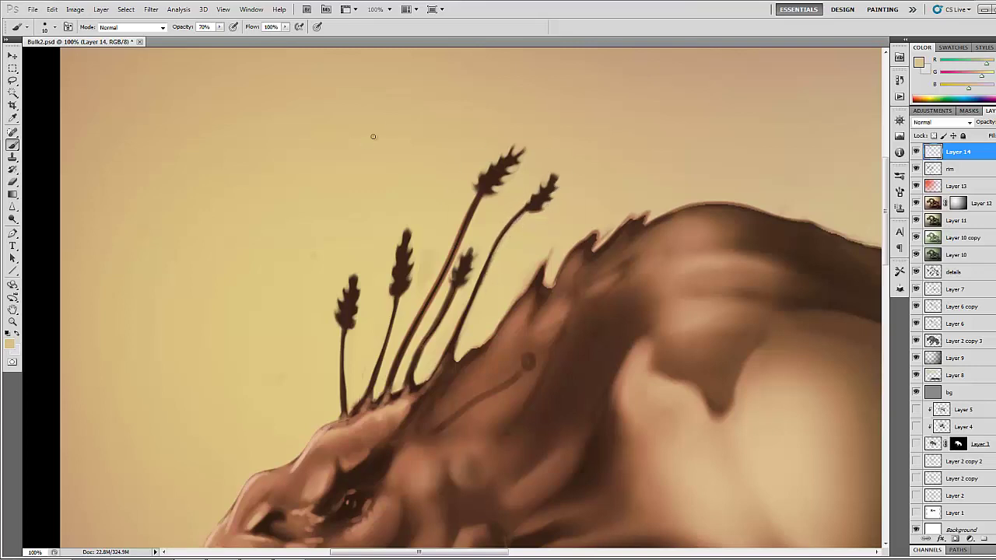
# Step: Paste the copied barbed spine and flip, rotate and move it onto the neck just behind the head ridge
pyautogui.moveTo(369, 218); pyautogui.dragTo(320, 160)
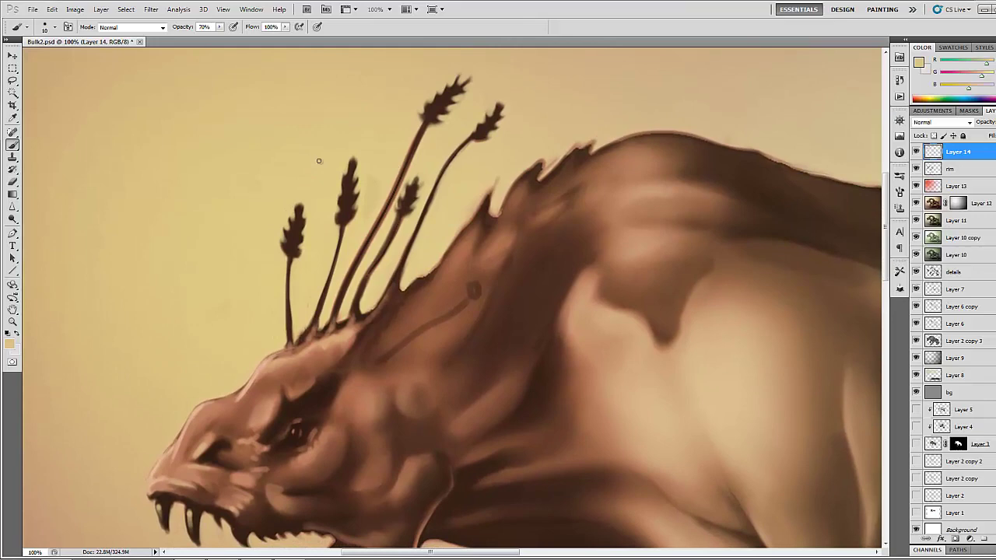
pyautogui.click(52, 9)
pyautogui.click(69, 102)
pyautogui.click(52, 10)
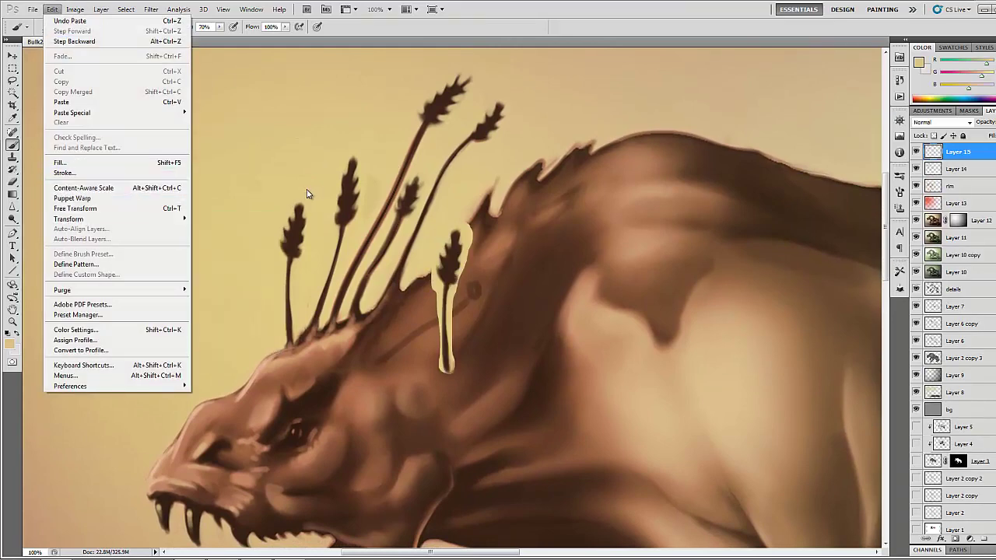
pyautogui.click(75, 209)
pyautogui.moveTo(344, 189); pyautogui.dragTo(467, 144)
pyautogui.moveTo(438, 283); pyautogui.dragTo(493, 347)
pyautogui.moveTo(456, 333)
pyautogui.mouseDown()
pyautogui.moveTo(417, 296)
pyautogui.moveTo(393, 302)
pyautogui.mouseUp()
pyautogui.moveTo(534, 247); pyautogui.dragTo(555, 261)
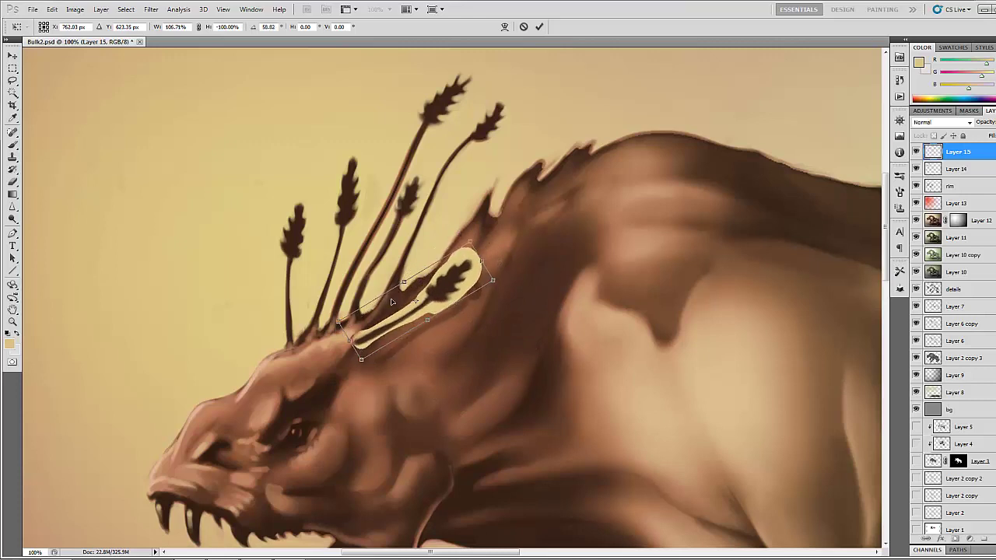
pyautogui.moveTo(392, 302); pyautogui.dragTo(402, 292)
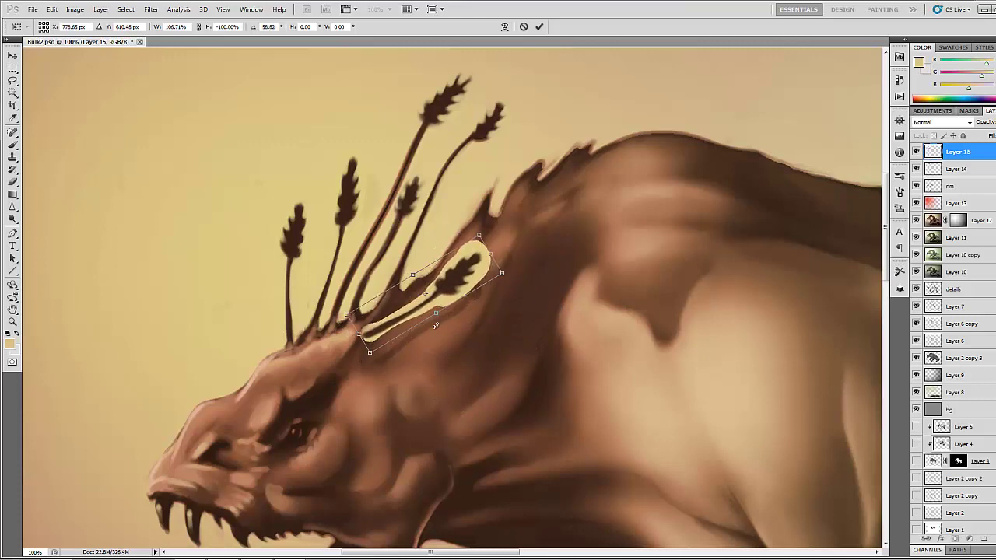
pyautogui.click(539, 26)
# Step: Try different blending modes on the pasted spine layer and set it to Luminosity
pyautogui.click(942, 123)
pyautogui.click(918, 263)
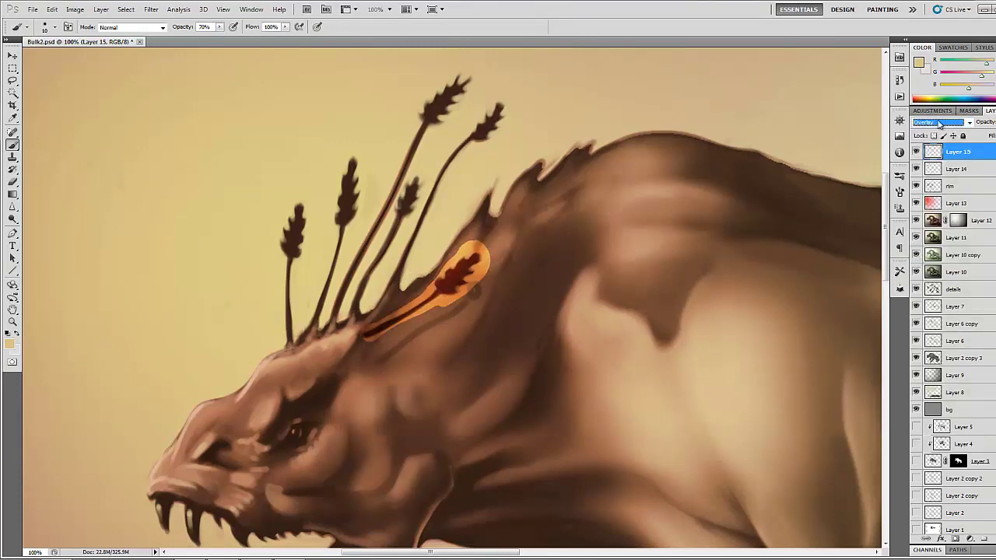
pyautogui.press('Down')
pyautogui.press('Down')
pyautogui.press('Down')
pyautogui.press('Down')
pyautogui.press('Down')
pyautogui.press('Down')
pyautogui.press('Down')
pyautogui.press('Down')
pyautogui.press('Down')
pyautogui.press('Down')
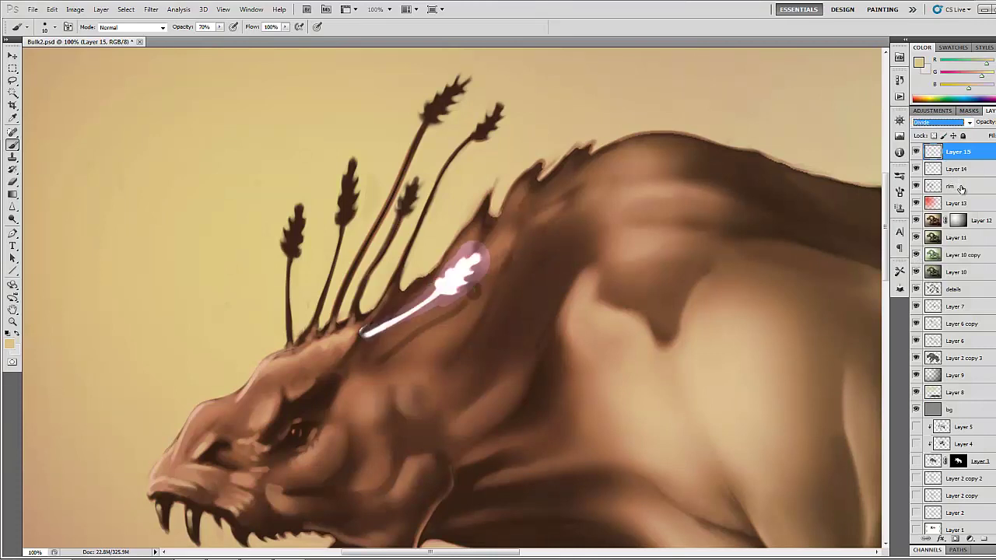
pyautogui.press('Down')
pyautogui.press('Down')
pyautogui.press('Down')
pyautogui.press('Down')
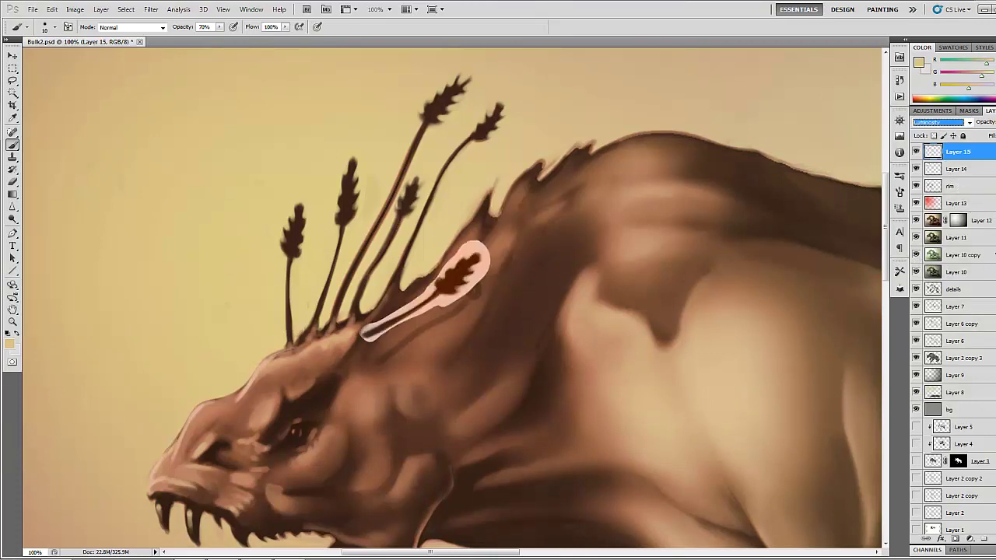
# Step: Erase the background-colored patch around the pasted spine and merge its layer down into Layer 14
pyautogui.click(12, 182)
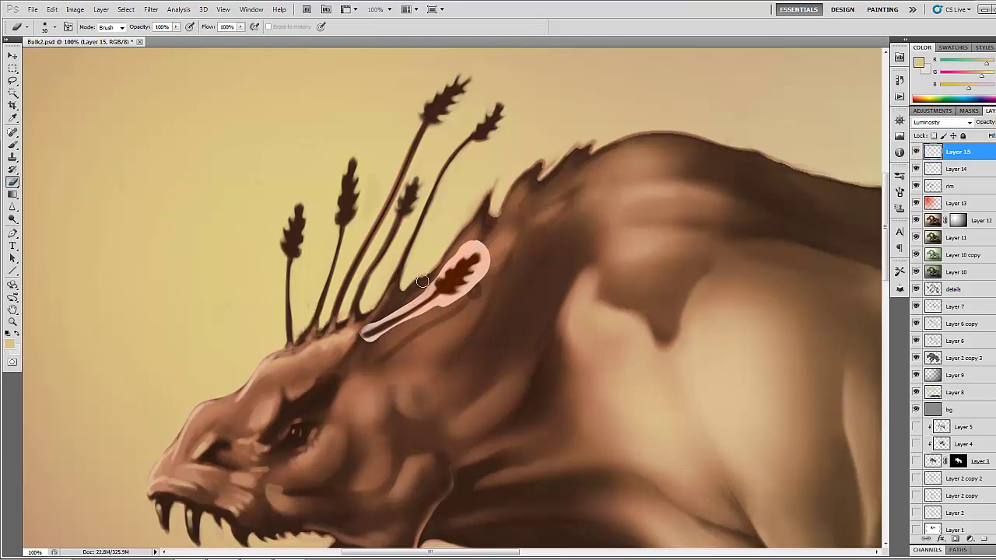
pyautogui.moveTo(424, 290)
pyautogui.mouseDown()
pyautogui.moveTo(369, 319)
pyautogui.moveTo(367, 347)
pyautogui.moveTo(451, 291)
pyautogui.moveTo(390, 338)
pyautogui.moveTo(350, 335)
pyautogui.moveTo(362, 328)
pyautogui.moveTo(358, 340)
pyautogui.moveTo(457, 248)
pyautogui.moveTo(433, 271)
pyautogui.moveTo(470, 243)
pyautogui.moveTo(490, 246)
pyautogui.moveTo(484, 279)
pyautogui.moveTo(449, 303)
pyautogui.moveTo(479, 289)
pyautogui.moveTo(474, 278)
pyautogui.moveTo(431, 289)
pyautogui.mouseUp()
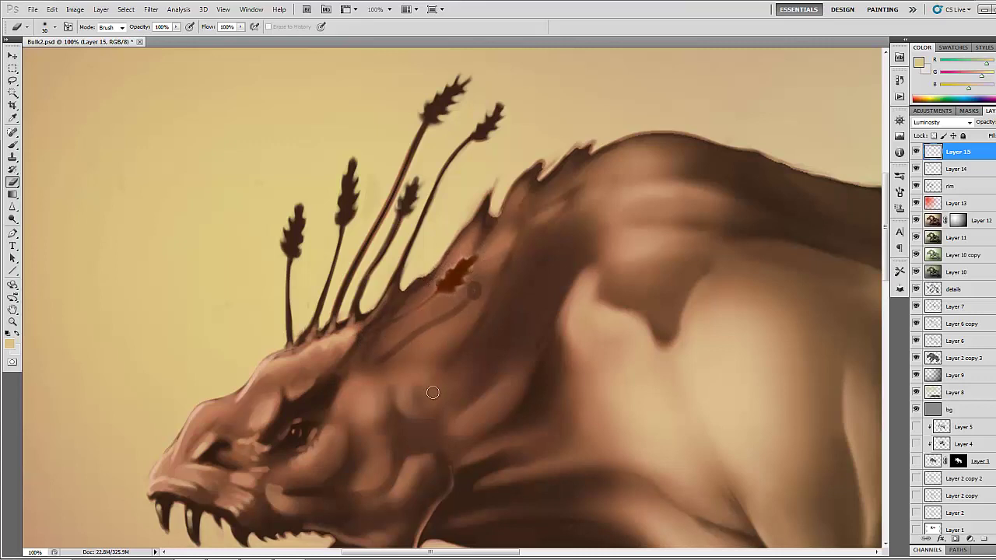
pyautogui.click(987, 136)
pyautogui.click(943, 307)
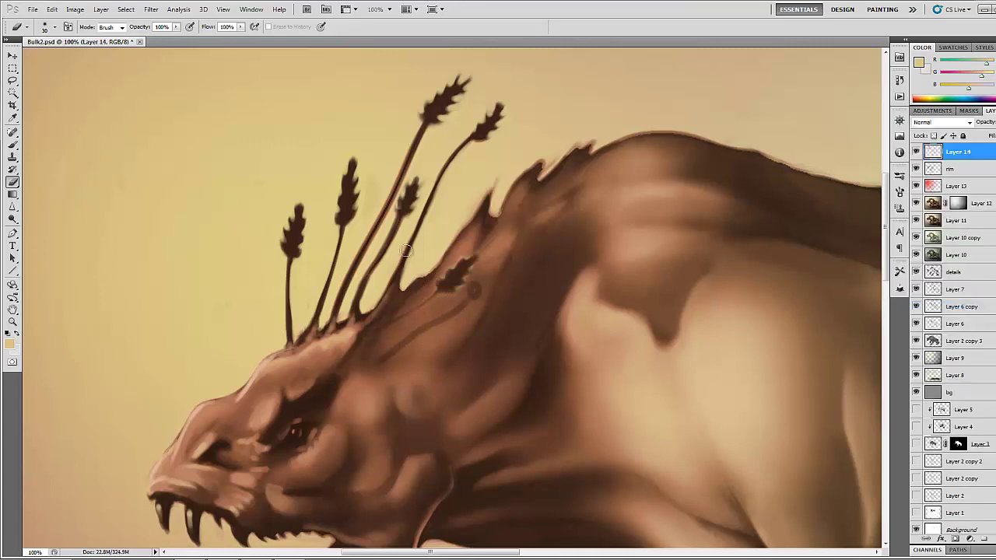
# Step: Paint the pasted spine's stem down to the head ridge in dark brown and clean its edges with sampled skin tones
pyautogui.press('b')
pyautogui.keyDown('alt'); pyautogui.click(438, 291); pyautogui.keyUp('alt')
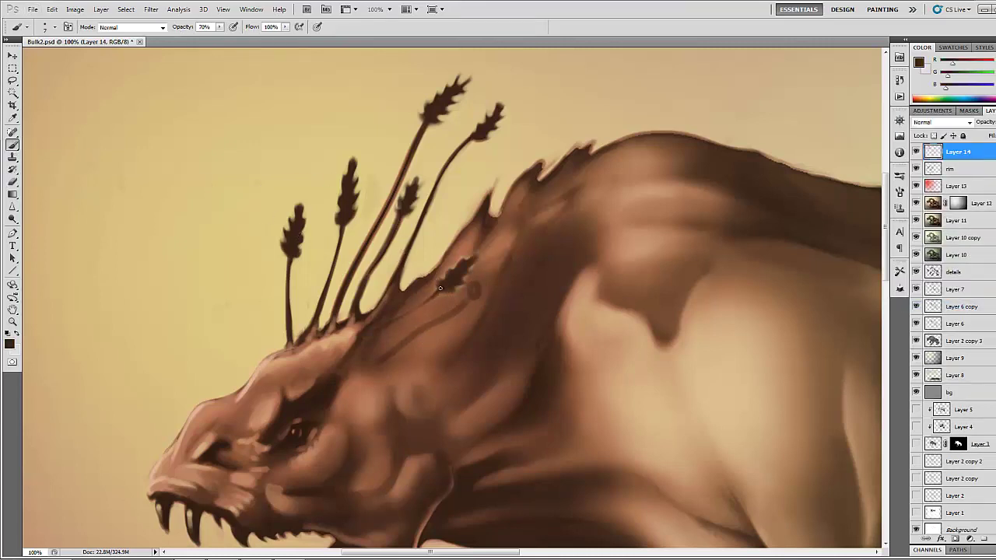
pyautogui.keyDown('alt'); pyautogui.click(355, 335); pyautogui.keyUp('alt')
pyautogui.keyDown('alt'); pyautogui.click(363, 333); pyautogui.keyUp('alt')
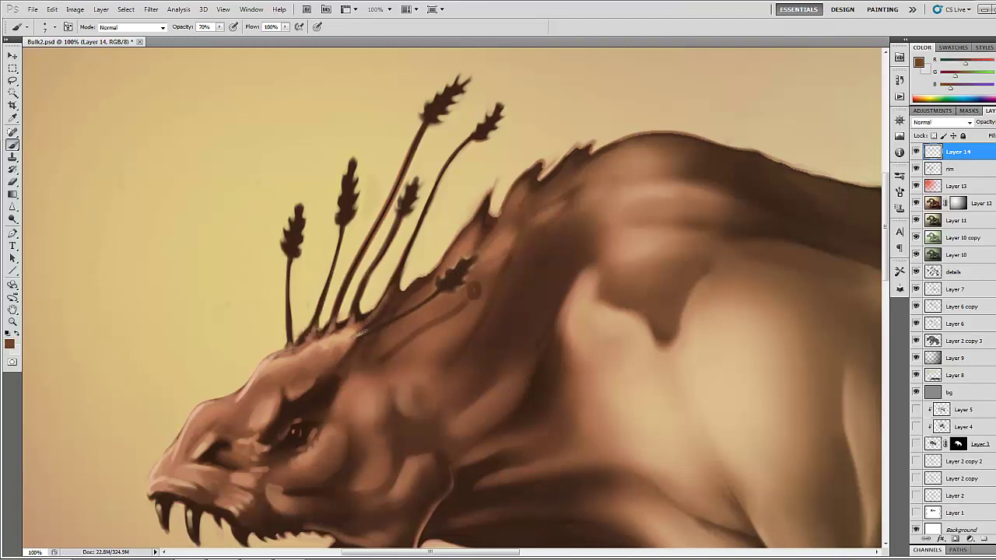
pyautogui.keyDown('alt'); pyautogui.click(366, 333); pyautogui.keyUp('alt')
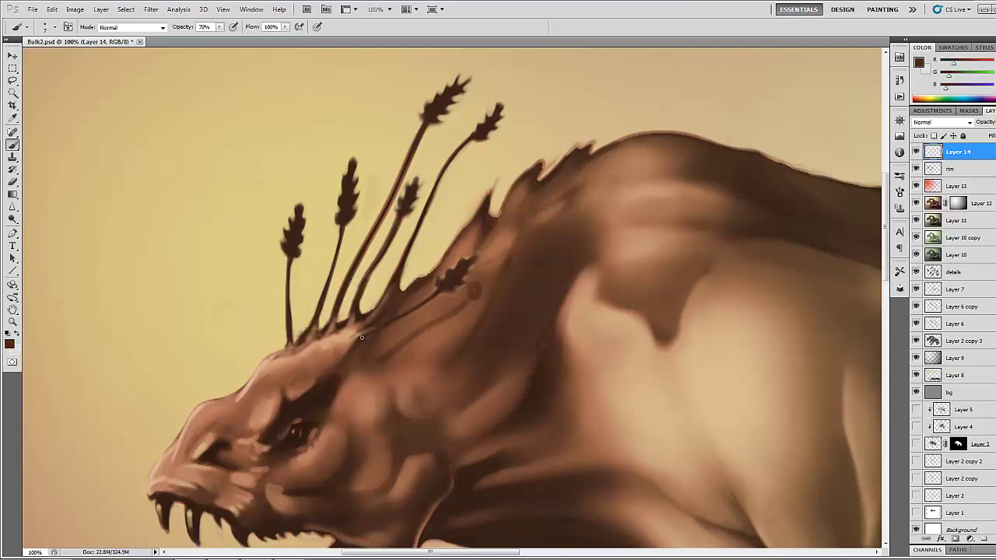
pyautogui.keyDown('alt'); pyautogui.click(384, 337); pyautogui.keyUp('alt')
pyautogui.keyDown('alt'); pyautogui.click(440, 299); pyautogui.keyUp('alt')
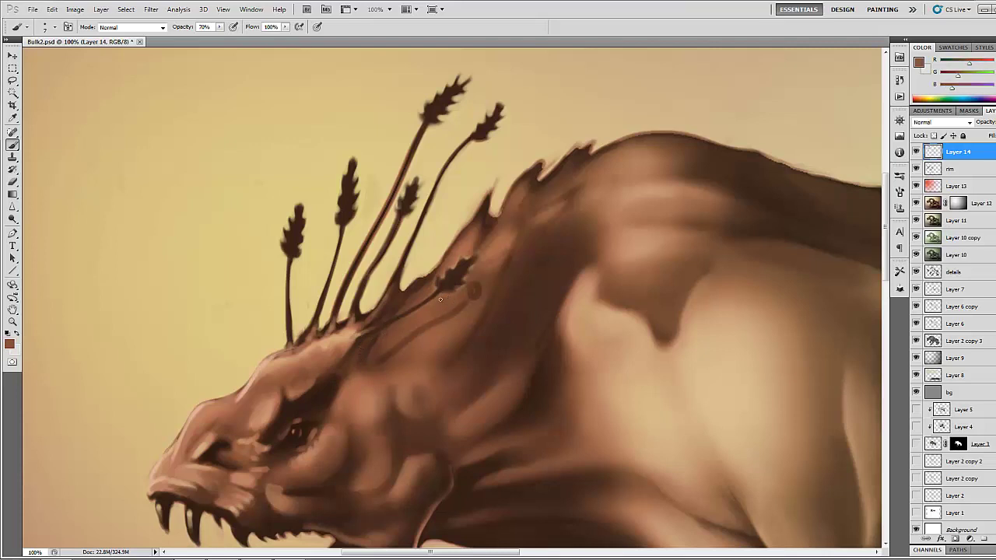
pyautogui.keyDown('alt'); pyautogui.click(467, 255); pyautogui.keyUp('alt')
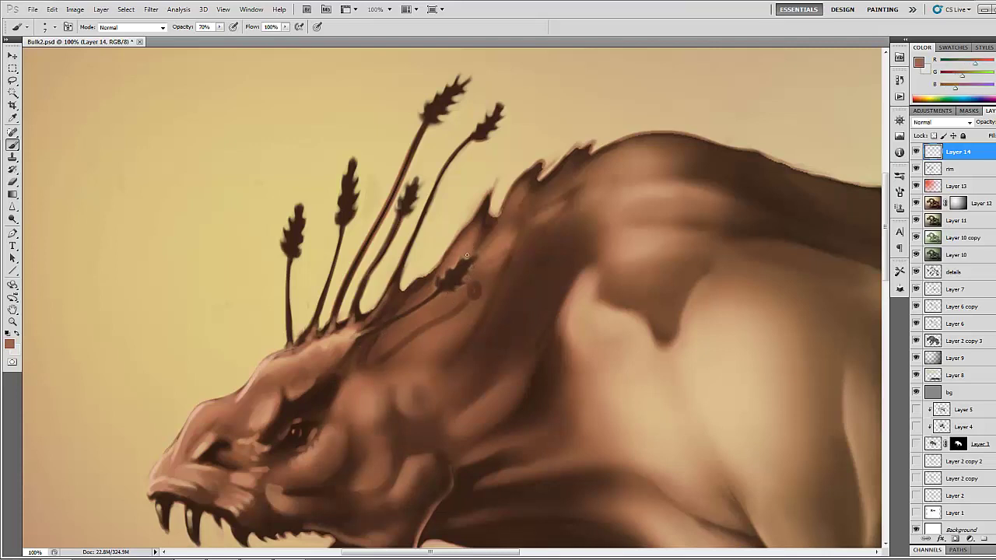
pyautogui.keyDown('alt'); pyautogui.click(422, 285); pyautogui.keyUp('alt')
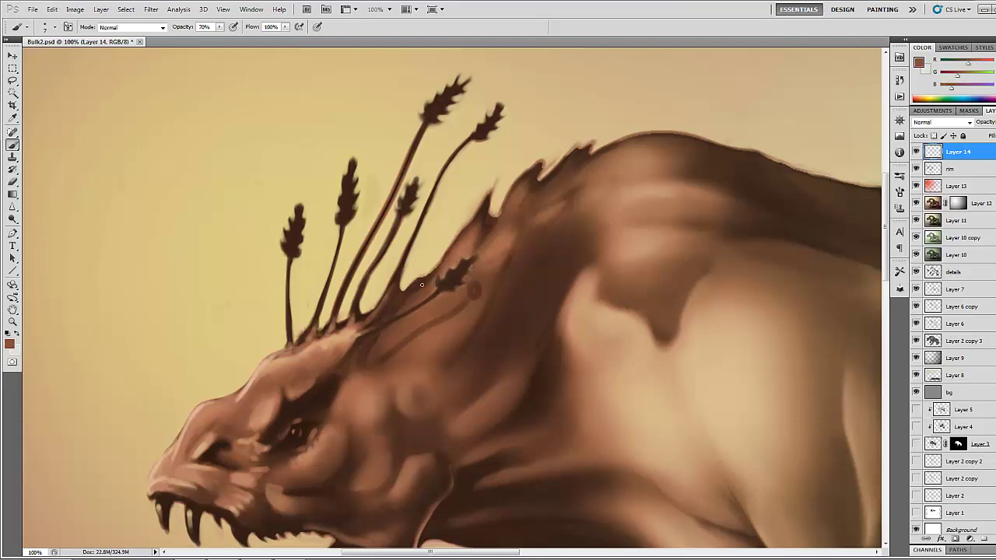
# Step: Paint over the old bulb and stem sketch on the neck using skin tones sampled around it
pyautogui.moveTo(476, 286)
pyautogui.mouseDown()
pyautogui.moveTo(470, 298)
pyautogui.moveTo(514, 232)
pyautogui.mouseUp()
pyautogui.keyDown('alt'); pyautogui.click(469, 284); pyautogui.keyUp('alt')
pyautogui.keyDown('alt'); pyautogui.click(499, 274); pyautogui.keyUp('alt')
pyautogui.keyDown('alt'); pyautogui.click(480, 267); pyautogui.keyUp('alt')
pyautogui.keyDown('alt'); pyautogui.click(498, 277); pyautogui.keyUp('alt')
pyautogui.moveTo(474, 289); pyautogui.dragTo(445, 315)
pyautogui.keyDown('alt'); pyautogui.click(469, 289); pyautogui.keyUp('alt')
pyautogui.keyDown('alt'); pyautogui.click(428, 321); pyautogui.keyUp('alt')
pyautogui.keyDown('alt'); pyautogui.click(379, 363); pyautogui.keyUp('alt')
pyautogui.moveTo(379, 363)
pyautogui.mouseDown()
pyautogui.moveTo(409, 324)
pyautogui.moveTo(395, 356)
pyautogui.moveTo(426, 326)
pyautogui.moveTo(392, 359)
pyautogui.moveTo(436, 316)
pyautogui.moveTo(396, 351)
pyautogui.mouseUp()
pyautogui.keyDown('alt'); pyautogui.click(431, 330); pyautogui.keyUp('alt')
# Step: Smooth the neck skin below the new spine with a brush enlarged to 45 and sampled brown tones
pyautogui.click(409, 335)
pyautogui.press(']')
pyautogui.press(']')
pyautogui.press(']')
pyautogui.press(']')
pyautogui.press(']')
pyautogui.keyDown('alt'); pyautogui.click(446, 323); pyautogui.keyUp('alt')
pyautogui.keyDown('alt'); pyautogui.click(392, 359); pyautogui.keyUp('alt')
pyautogui.keyDown('alt'); pyautogui.click(395, 355); pyautogui.keyUp('alt')
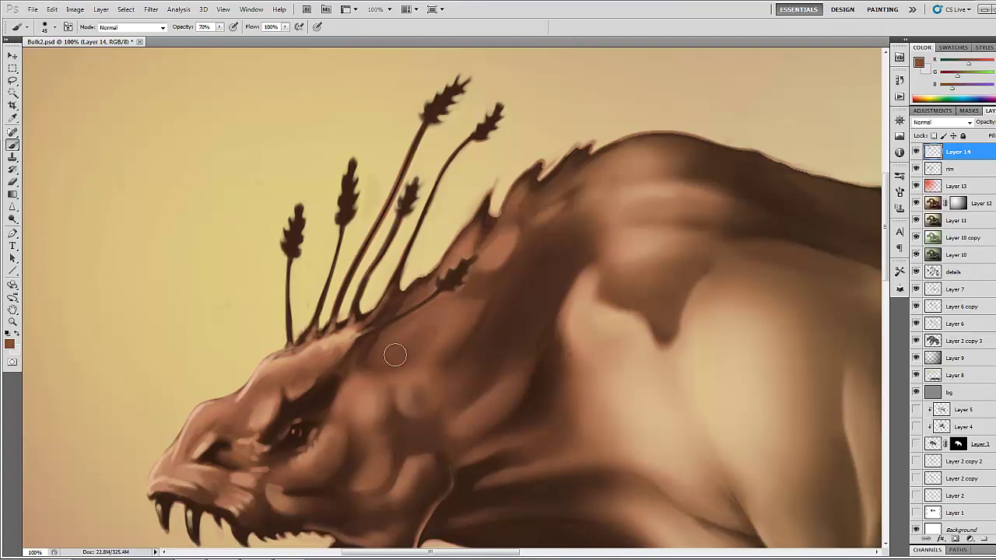
pyautogui.moveTo(467, 301)
pyautogui.mouseDown()
pyautogui.moveTo(521, 265)
pyautogui.moveTo(505, 289)
pyautogui.moveTo(503, 333)
pyautogui.mouseUp()
pyautogui.keyDown('alt'); pyautogui.click(449, 352); pyautogui.keyUp('alt')
pyautogui.keyDown('alt'); pyautogui.click(421, 366); pyautogui.keyUp('alt')
pyautogui.keyDown('alt'); pyautogui.click(488, 325); pyautogui.keyUp('alt')
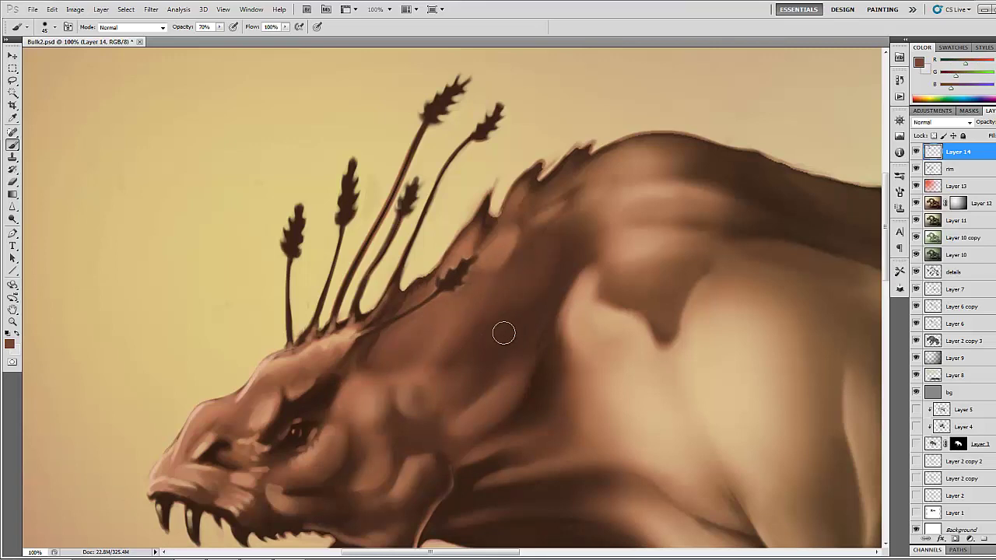
pyautogui.keyDown('alt'); pyautogui.click(504, 333); pyautogui.keyUp('alt')
pyautogui.moveTo(532, 288)
pyautogui.mouseDown()
pyautogui.moveTo(531, 347)
pyautogui.moveTo(554, 283)
pyautogui.mouseUp()
# Step: Paint dark spike-shaped strokes on the upper neck behind the ridge with a brush reduced to 9
pyautogui.moveTo(405, 209)
pyautogui.mouseDown()
pyautogui.moveTo(350, 264)
pyautogui.moveTo(344, 245)
pyautogui.mouseUp()
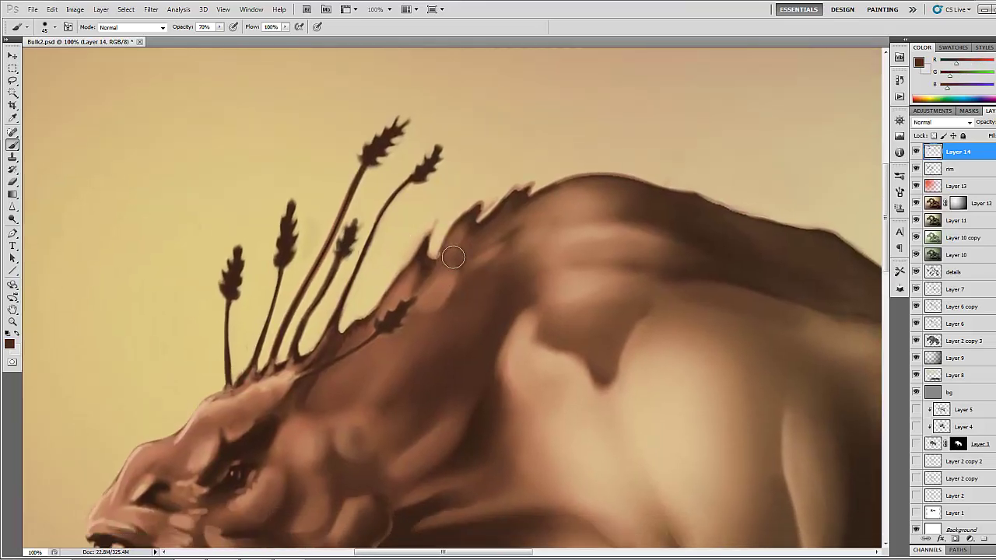
pyautogui.press('[')
pyautogui.press('[')
pyautogui.press('[')
pyautogui.moveTo(497, 257)
pyautogui.mouseDown()
pyautogui.moveTo(449, 297)
pyautogui.moveTo(462, 257)
pyautogui.mouseUp()
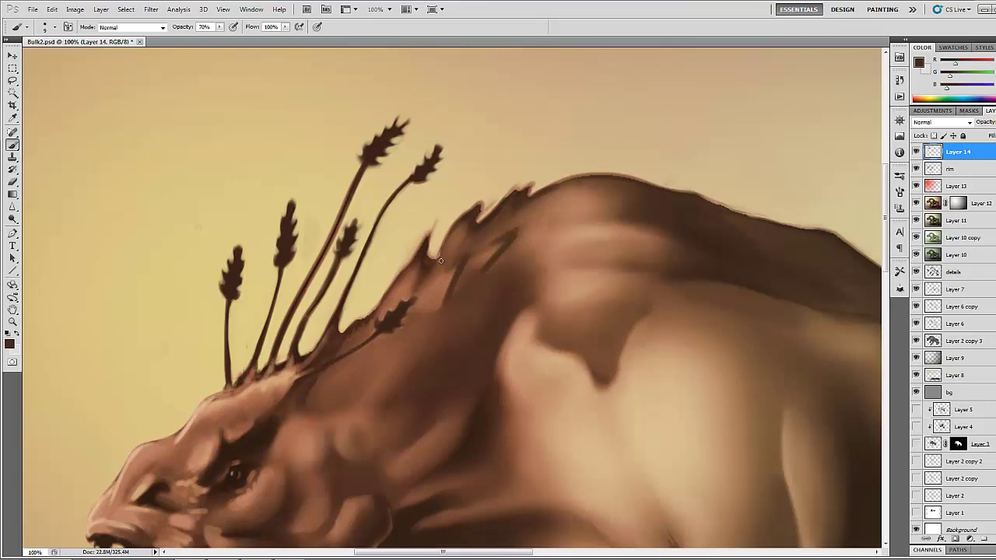
pyautogui.moveTo(462, 258)
pyautogui.mouseDown()
pyautogui.moveTo(433, 283)
pyautogui.moveTo(443, 290)
pyautogui.moveTo(438, 299)
pyautogui.mouseUp()
pyautogui.keyDown('alt'); pyautogui.click(456, 272); pyautogui.keyUp('alt')
pyautogui.keyDown('alt'); pyautogui.click(483, 256); pyautogui.keyUp('alt')
pyautogui.keyDown('alt'); pyautogui.click(509, 233); pyautogui.keyUp('alt')
pyautogui.moveTo(491, 244)
pyautogui.mouseDown()
pyautogui.moveTo(508, 234)
pyautogui.moveTo(489, 264)
pyautogui.mouseUp()
# Step: Reshape and shade the front and middle spikes of the neck ridge with sampled light and dark brown tones
pyautogui.keyDown('alt'); pyautogui.click(473, 214); pyautogui.keyUp('alt')
pyautogui.moveTo(474, 219); pyautogui.dragTo(458, 249)
pyautogui.click(437, 290)
pyautogui.keyDown('alt'); pyautogui.click(432, 293); pyautogui.keyUp('alt')
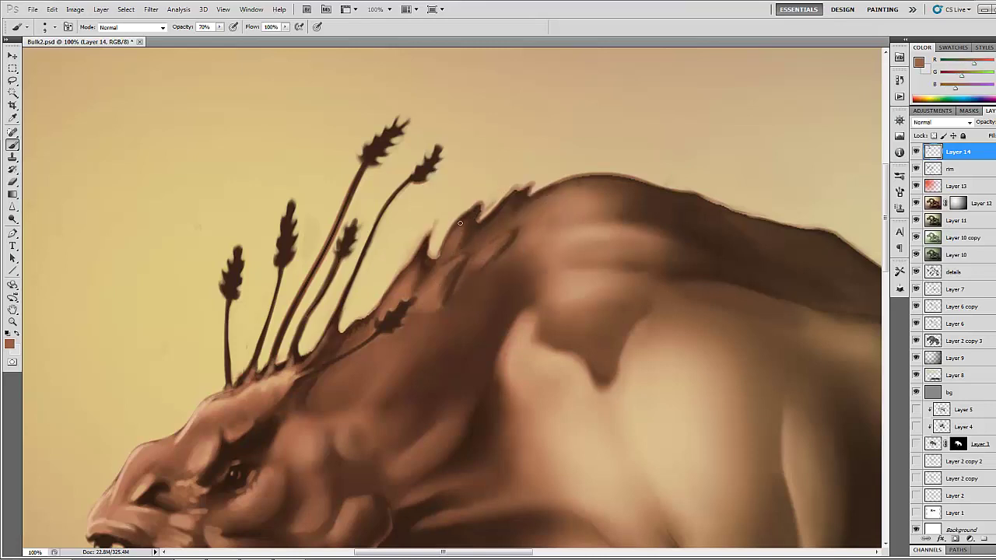
pyautogui.moveTo(474, 207); pyautogui.dragTo(451, 239)
pyautogui.moveTo(473, 209)
pyautogui.mouseDown()
pyautogui.moveTo(423, 249)
pyautogui.moveTo(391, 294)
pyautogui.mouseUp()
pyautogui.keyDown('alt'); pyautogui.click(427, 248); pyautogui.keyUp('alt')
pyautogui.moveTo(434, 229); pyautogui.dragTo(425, 257)
pyautogui.moveTo(418, 261)
pyautogui.mouseDown()
pyautogui.moveTo(403, 288)
pyautogui.moveTo(415, 282)
pyautogui.mouseUp()
pyautogui.keyDown('alt'); pyautogui.click(412, 281); pyautogui.keyUp('alt')
pyautogui.keyDown('alt'); pyautogui.click(438, 232); pyautogui.keyUp('alt')
pyautogui.moveTo(436, 228); pyautogui.dragTo(430, 258)
pyautogui.keyDown('alt'); pyautogui.click(472, 227); pyautogui.keyUp('alt')
pyautogui.moveTo(474, 217); pyautogui.dragTo(463, 233)
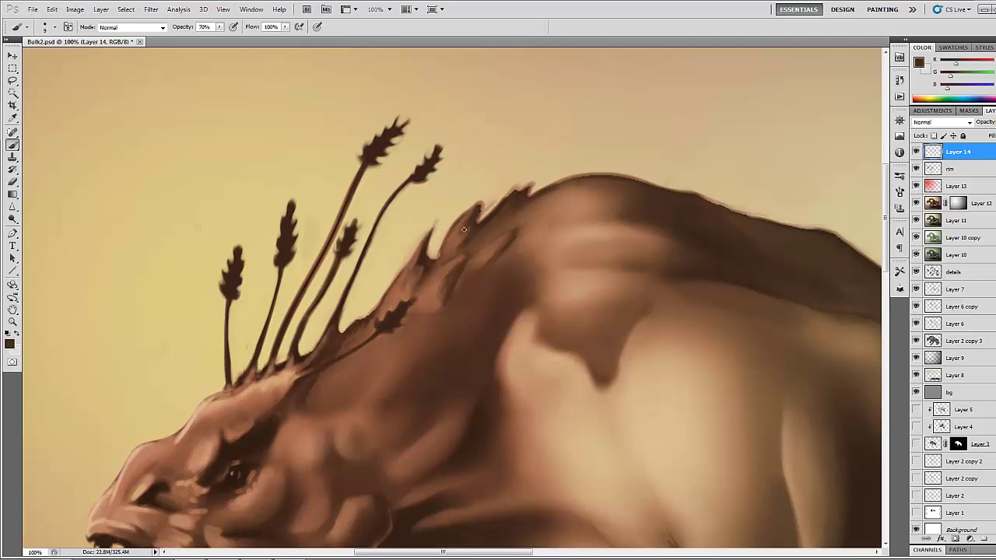
# Step: Highlight the ridge spikes with a light skin tone and extend the rearmost one into a longer, sharper point
pyautogui.keyDown('alt'); pyautogui.click(565, 237); pyautogui.keyUp('alt')
pyautogui.moveTo(448, 270); pyautogui.dragTo(431, 299)
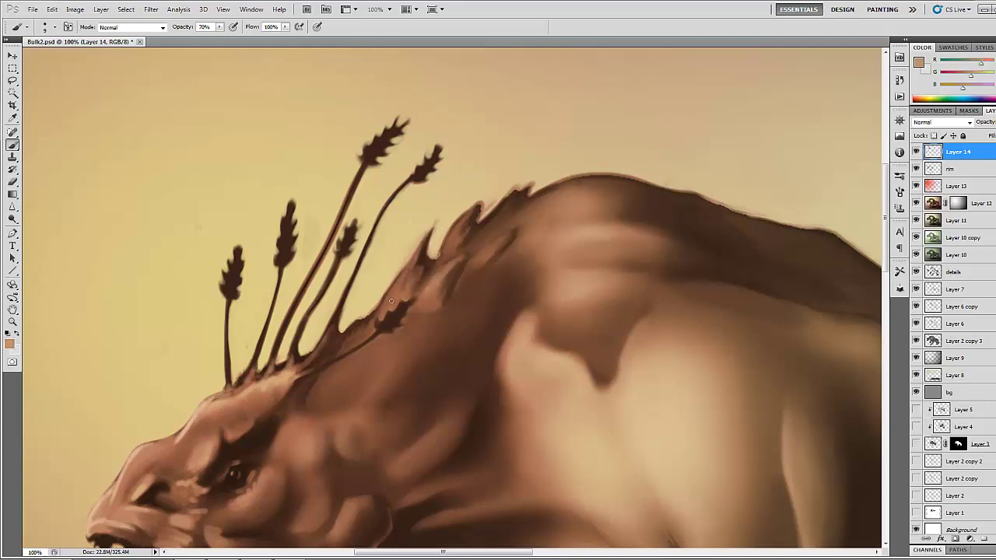
pyautogui.moveTo(416, 258); pyautogui.dragTo(397, 288)
pyautogui.moveTo(457, 227)
pyautogui.mouseDown()
pyautogui.moveTo(447, 252)
pyautogui.moveTo(458, 235)
pyautogui.mouseUp()
pyautogui.moveTo(512, 196)
pyautogui.mouseDown()
pyautogui.moveTo(485, 229)
pyautogui.moveTo(525, 182)
pyautogui.moveTo(482, 251)
pyautogui.moveTo(515, 229)
pyautogui.moveTo(488, 250)
pyautogui.mouseUp()
pyautogui.keyDown('alt'); pyautogui.click(503, 211); pyautogui.keyUp('alt')
pyautogui.keyDown('alt'); pyautogui.click(525, 191); pyautogui.keyUp('alt')
pyautogui.keyDown('alt'); pyautogui.click(499, 210); pyautogui.keyUp('alt')
pyautogui.keyDown('alt'); pyautogui.click(501, 209); pyautogui.keyUp('alt')
# Step: Shade the spikes on the side of the neck with sampled browns and trim the ridge spikes with the background color
pyautogui.keyDown('alt'); pyautogui.click(571, 236); pyautogui.keyUp('alt')
pyautogui.keyDown('alt'); pyautogui.click(516, 236); pyautogui.keyUp('alt')
pyautogui.keyDown('alt'); pyautogui.click(516, 237); pyautogui.keyUp('alt')
pyautogui.keyDown('alt'); pyautogui.click(483, 256); pyautogui.keyUp('alt')
pyautogui.keyDown('alt'); pyautogui.click(499, 247); pyautogui.keyUp('alt')
pyautogui.keyDown('alt'); pyautogui.click(500, 250); pyautogui.keyUp('alt')
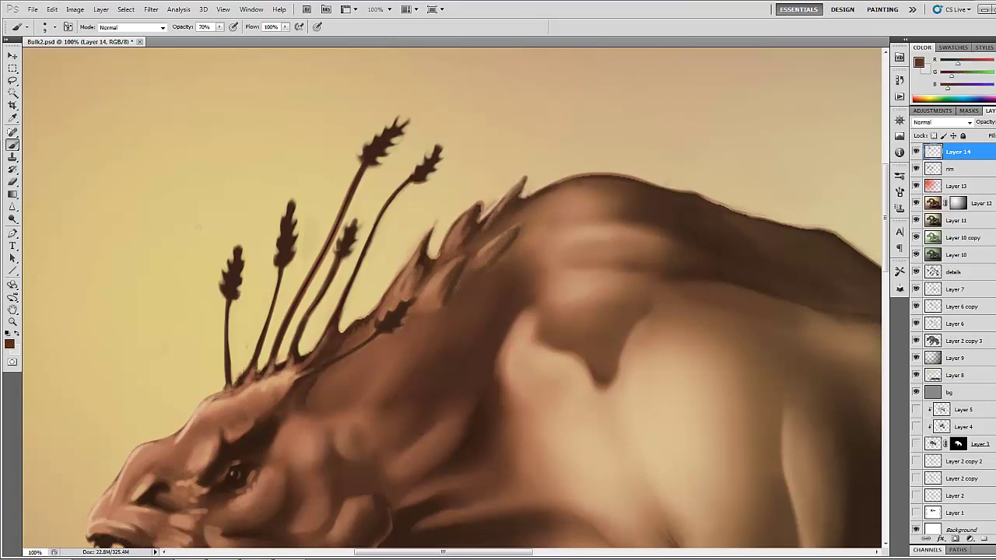
pyautogui.keyDown('alt'); pyautogui.click(490, 238); pyautogui.keyUp('alt')
pyautogui.keyDown('alt'); pyautogui.click(487, 254); pyautogui.keyUp('alt')
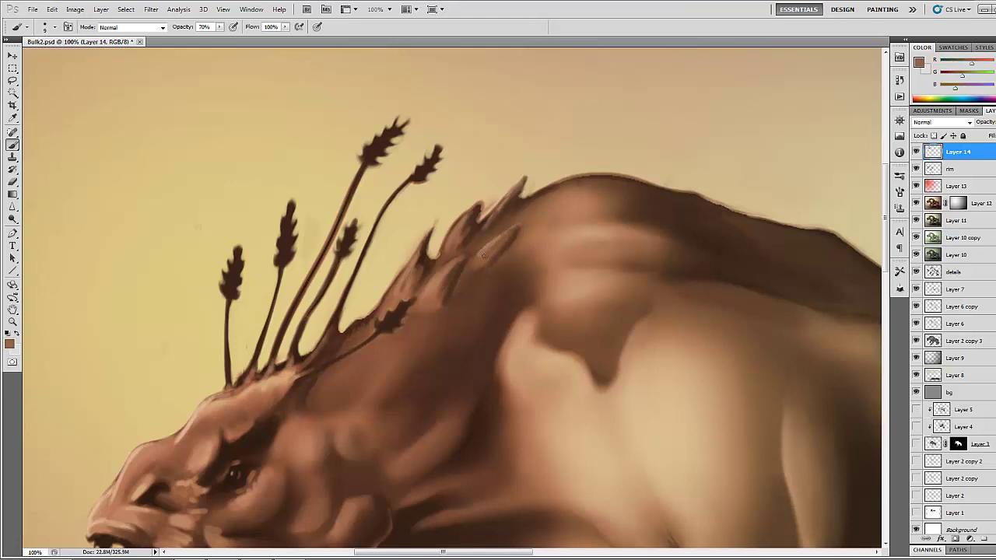
pyautogui.keyDown('alt'); pyautogui.click(489, 252); pyautogui.keyUp('alt')
pyautogui.moveTo(485, 249); pyautogui.dragTo(504, 239)
pyautogui.keyDown('alt'); pyautogui.click(477, 240); pyautogui.keyUp('alt')
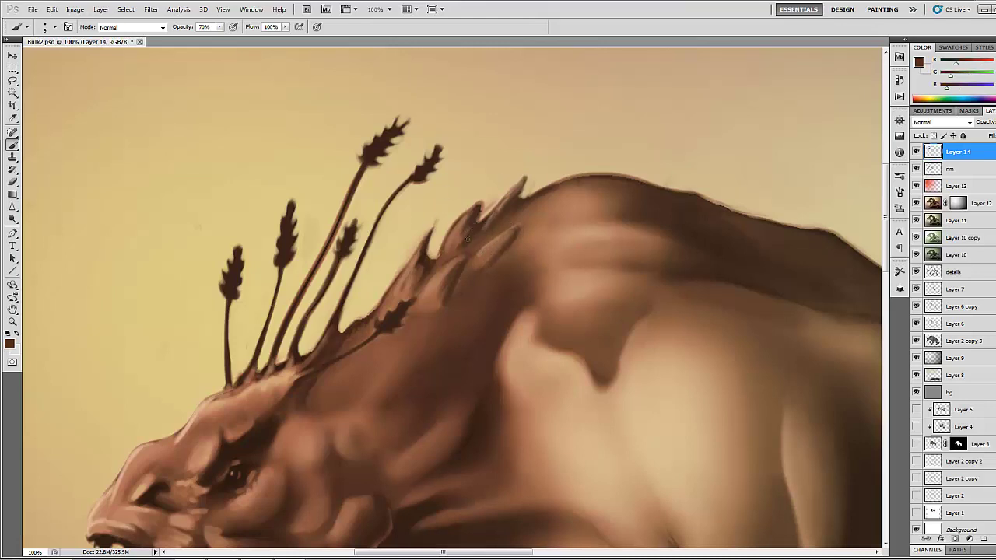
pyautogui.keyDown('alt'); pyautogui.click(497, 193); pyautogui.keyUp('alt')
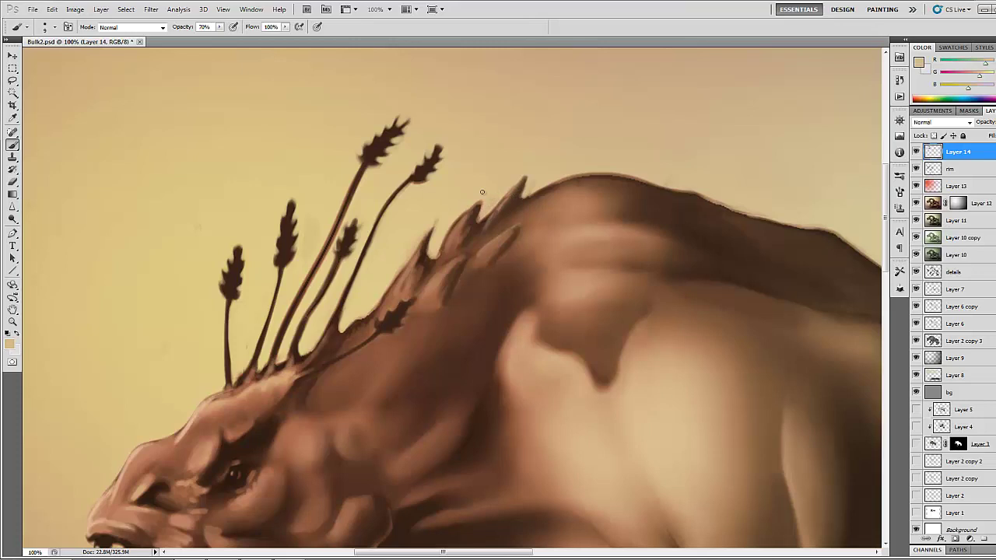
# Step: Clean the contour along the creature's back, from the shoulder hump to the hindquarters, with sampled edge and background colors
pyautogui.moveTo(386, 204); pyautogui.dragTo(198, 154)
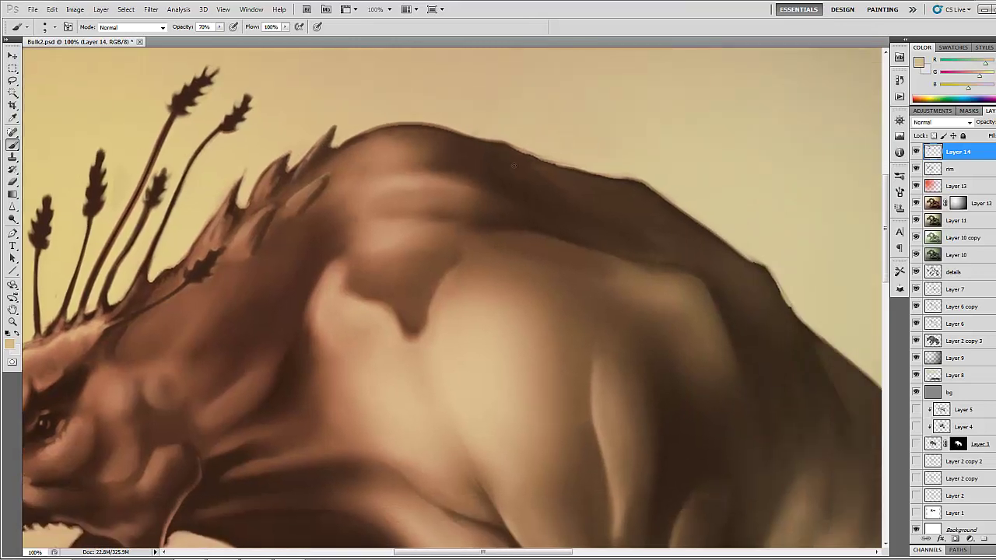
pyautogui.keyDown('alt'); pyautogui.click(504, 147); pyautogui.keyUp('alt')
pyautogui.keyDown('alt'); pyautogui.click(483, 133); pyautogui.keyUp('alt')
pyautogui.moveTo(615, 173); pyautogui.dragTo(646, 184)
pyautogui.keyDown('alt'); pyautogui.click(737, 248); pyautogui.keyUp('alt')
pyautogui.moveTo(708, 226); pyautogui.dragTo(749, 255)
pyautogui.moveTo(662, 191); pyautogui.dragTo(672, 201)
pyautogui.moveTo(778, 267)
pyautogui.mouseDown()
pyautogui.moveTo(775, 284)
pyautogui.moveTo(801, 317)
pyautogui.mouseUp()
pyautogui.moveTo(420, 269)
pyautogui.mouseDown()
pyautogui.moveTo(303, 211)
pyautogui.moveTo(57, 151)
pyautogui.mouseUp()
pyautogui.moveTo(528, 274); pyautogui.dragTo(558, 291)
pyautogui.keyDown('alt'); pyautogui.click(596, 301); pyautogui.keyUp('alt')
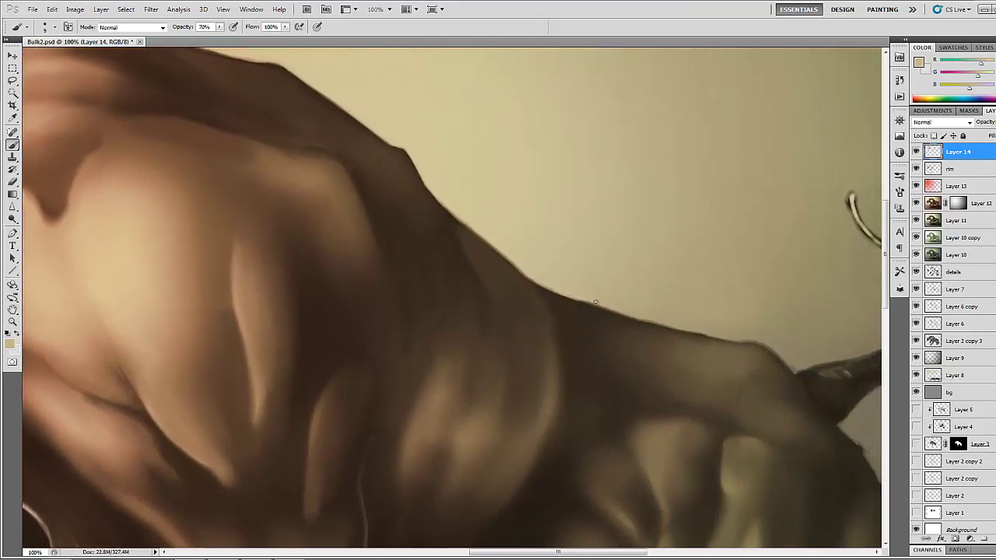
# Step: Repaint the tail from its base to the upper bend in sampled dark browns, toning down the bright highlights
pyautogui.moveTo(449, 372); pyautogui.dragTo(192, 297)
pyautogui.keyDown('alt'); pyautogui.click(574, 305); pyautogui.keyUp('alt')
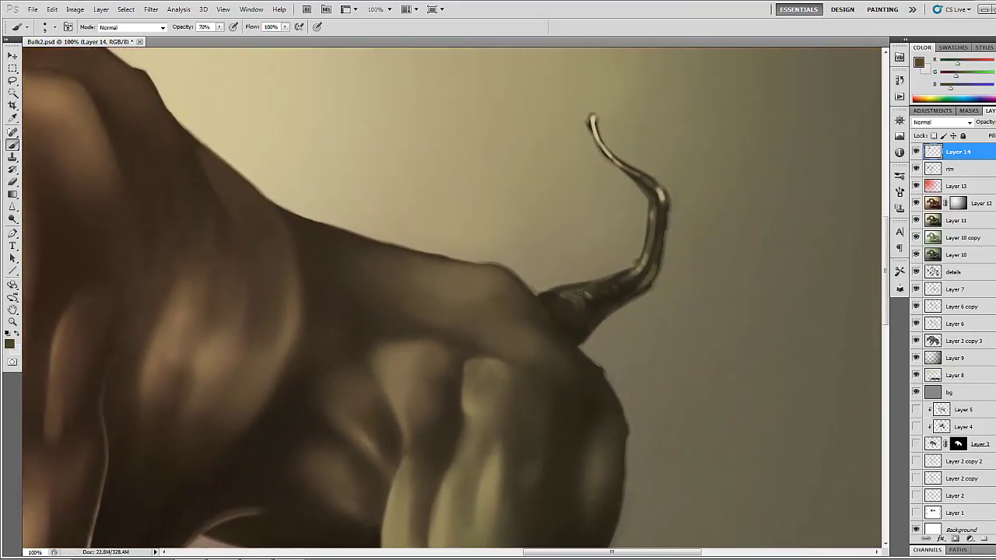
pyautogui.keyDown('alt'); pyautogui.click(576, 327); pyautogui.keyUp('alt')
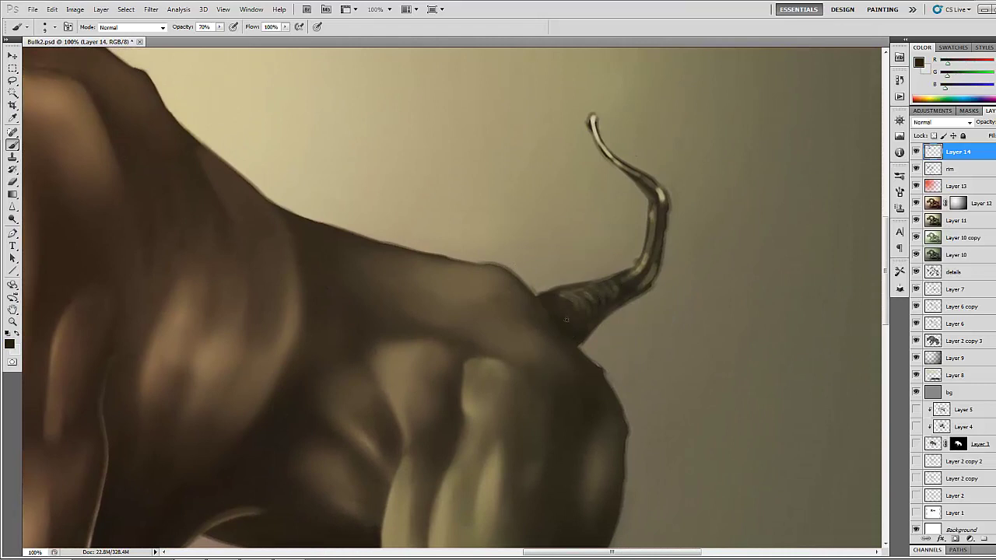
pyautogui.keyDown('alt'); pyautogui.click(592, 289); pyautogui.keyUp('alt')
pyautogui.moveTo(609, 293)
pyautogui.mouseDown()
pyautogui.moveTo(561, 295)
pyautogui.moveTo(639, 280)
pyautogui.moveTo(652, 259)
pyautogui.moveTo(623, 274)
pyautogui.moveTo(640, 271)
pyautogui.moveTo(657, 216)
pyautogui.moveTo(655, 247)
pyautogui.moveTo(656, 189)
pyautogui.mouseUp()
pyautogui.keyDown('alt'); pyautogui.click(617, 288); pyautogui.keyUp('alt')
pyautogui.keyDown('alt'); pyautogui.click(636, 271); pyautogui.keyUp('alt')
pyautogui.keyDown('alt'); pyautogui.click(641, 280); pyautogui.keyUp('alt')
pyautogui.keyDown('alt'); pyautogui.click(658, 217); pyautogui.keyUp('alt')
pyautogui.keyDown('alt'); pyautogui.click(656, 218); pyautogui.keyUp('alt')
pyautogui.keyDown('alt'); pyautogui.click(662, 198); pyautogui.keyUp('alt')
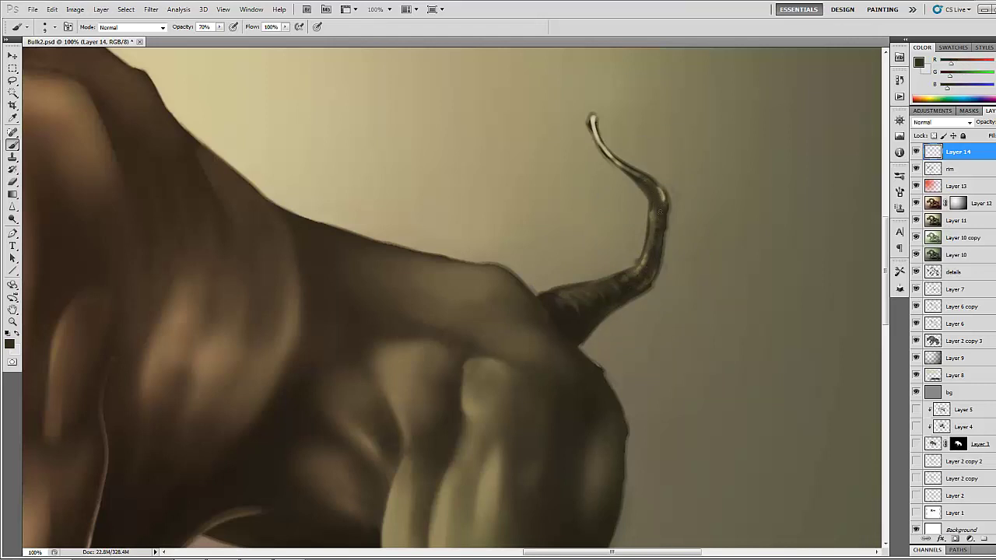
# Step: Trim the dark fringe around the tail's tip and outer edge with sampled background colors
pyautogui.keyDown('alt'); pyautogui.click(583, 120); pyautogui.keyUp('alt')
pyautogui.moveTo(587, 114); pyautogui.dragTo(589, 130)
pyautogui.moveTo(588, 117); pyautogui.dragTo(591, 134)
pyautogui.moveTo(613, 168)
pyautogui.mouseDown()
pyautogui.moveTo(637, 191)
pyautogui.moveTo(630, 156)
pyautogui.moveTo(668, 172)
pyautogui.moveTo(665, 185)
pyautogui.moveTo(637, 160)
pyautogui.mouseUp()
pyautogui.keyDown('alt'); pyautogui.click(633, 154); pyautogui.keyUp('alt')
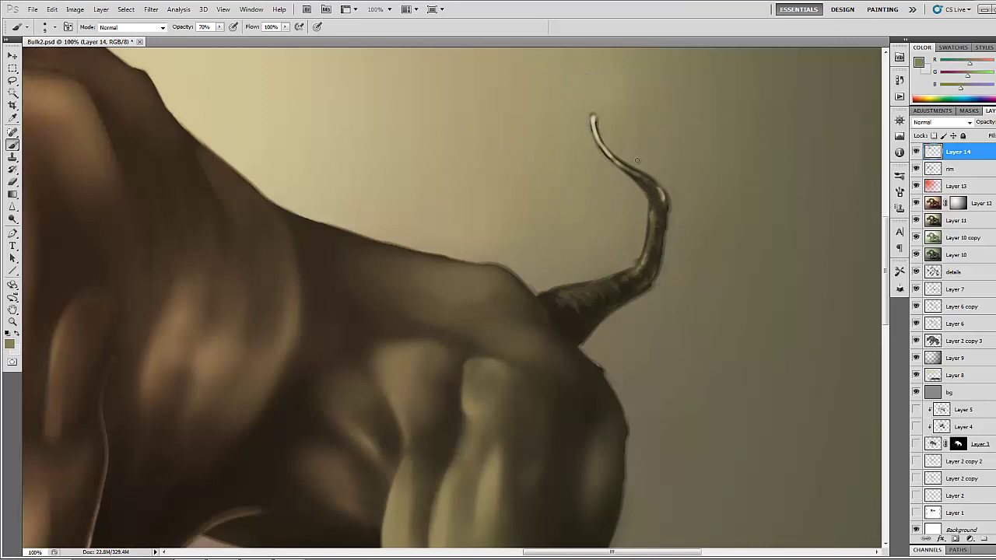
pyautogui.keyDown('alt'); pyautogui.click(672, 201); pyautogui.keyUp('alt')
pyautogui.keyDown('alt'); pyautogui.click(677, 263); pyautogui.keyUp('alt')
# Step: Clean the contour of the hindquarters below the tail with sampled background and edge colors
pyautogui.keyDown('alt'); pyautogui.click(650, 299); pyautogui.keyUp('alt')
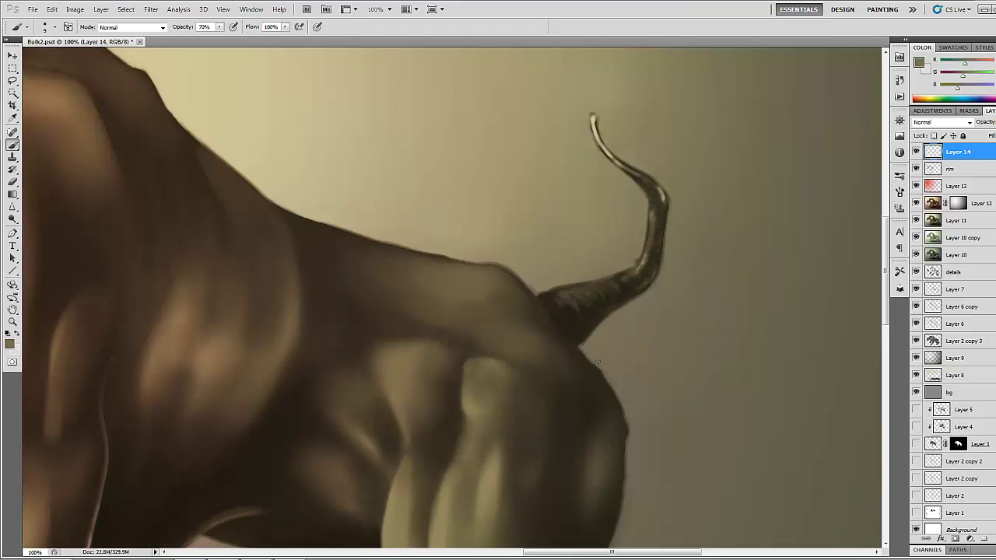
pyautogui.keyDown('alt'); pyautogui.click(512, 270); pyautogui.keyUp('alt')
pyautogui.scroll(-4, 592, 290)
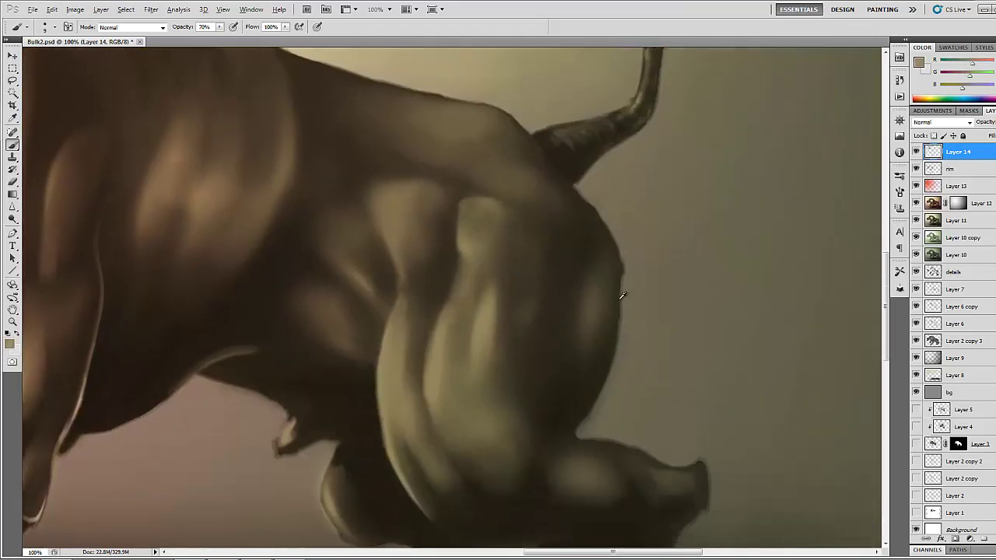
pyautogui.scroll(-1, 623, 294)
# Step: Repaint the small fleshy protrusion under the rear belly with sampled light and dark browns
pyautogui.scroll(-5, 619, 359)
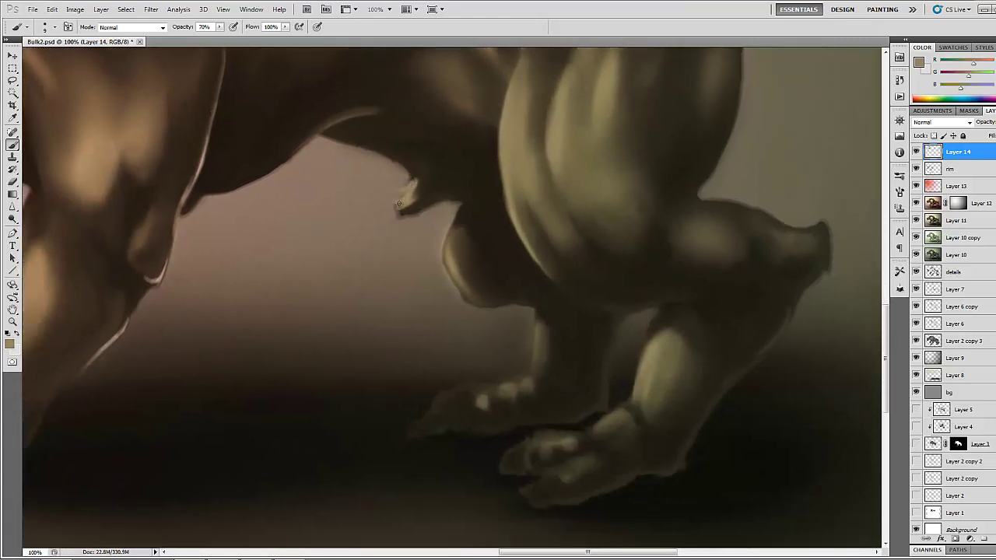
pyautogui.moveTo(400, 203)
pyautogui.mouseDown()
pyautogui.moveTo(417, 184)
pyautogui.moveTo(410, 199)
pyautogui.mouseUp()
pyautogui.keyDown('alt'); pyautogui.click(420, 185); pyautogui.keyUp('alt')
pyautogui.moveTo(414, 201)
pyautogui.mouseDown()
pyautogui.moveTo(398, 208)
pyautogui.moveTo(413, 199)
pyautogui.mouseUp()
pyautogui.keyDown('alt'); pyautogui.click(424, 195); pyautogui.keyUp('alt')
pyautogui.moveTo(416, 201); pyautogui.dragTo(403, 212)
pyautogui.click(422, 184)
# Step: Trim the front contour of the far hind knee with sampled background and dark brown colors
pyautogui.keyDown('alt'); pyautogui.click(458, 232); pyautogui.keyUp('alt')
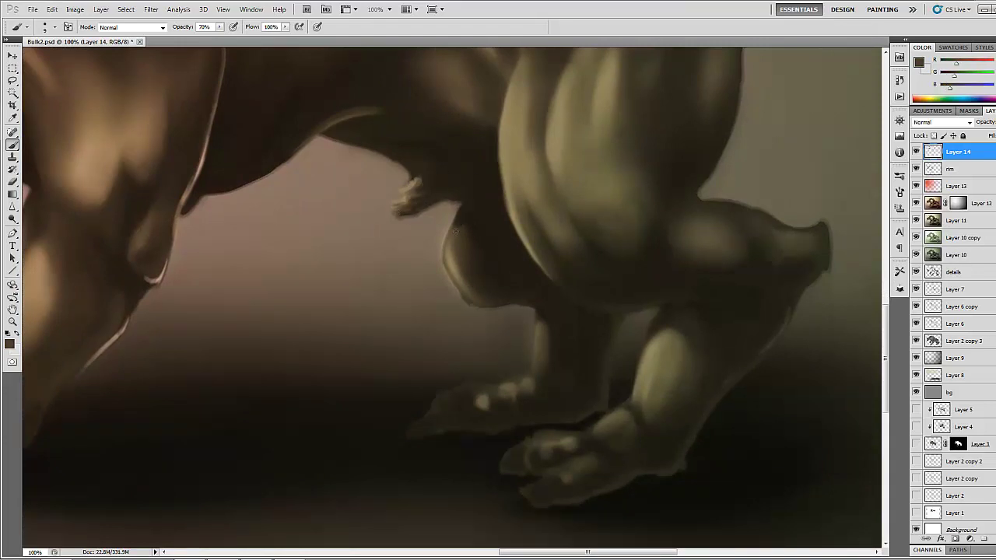
pyautogui.keyDown('alt'); pyautogui.click(437, 236); pyautogui.keyUp('alt')
pyautogui.moveTo(438, 254); pyautogui.dragTo(447, 280)
pyautogui.keyDown('alt'); pyautogui.click(444, 265); pyautogui.keyUp('alt')
pyautogui.moveTo(452, 286); pyautogui.dragTo(459, 293)
pyautogui.keyDown('alt'); pyautogui.click(442, 274); pyautogui.keyUp('alt')
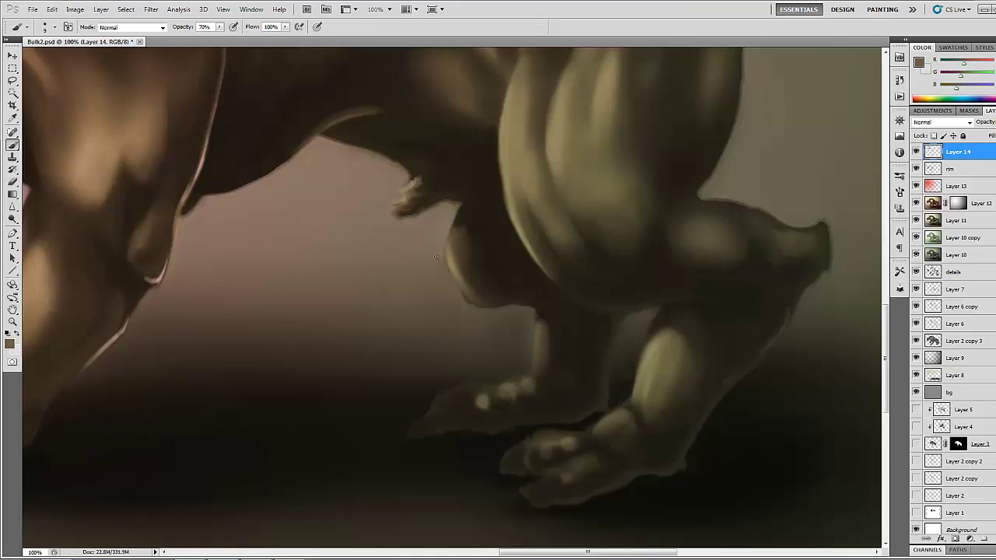
pyautogui.keyDown('alt'); pyautogui.click(433, 251); pyautogui.keyUp('alt')
pyautogui.keyDown('alt'); pyautogui.click(456, 226); pyautogui.keyUp('alt')
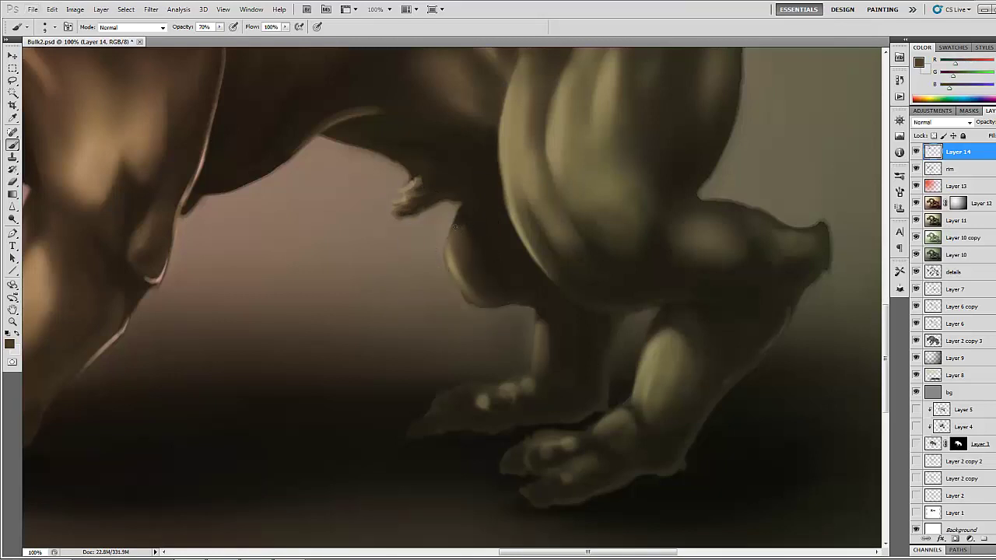
# Step: Clean the edge beneath the far hind knee with sampled leg and background colors, using a size 35 brush
pyautogui.keyDown('alt'); pyautogui.click(521, 321); pyautogui.keyUp('alt')
pyautogui.keyDown('alt'); pyautogui.click(524, 315); pyautogui.keyUp('alt')
pyautogui.keyDown('alt'); pyautogui.click(456, 304); pyautogui.keyUp('alt')
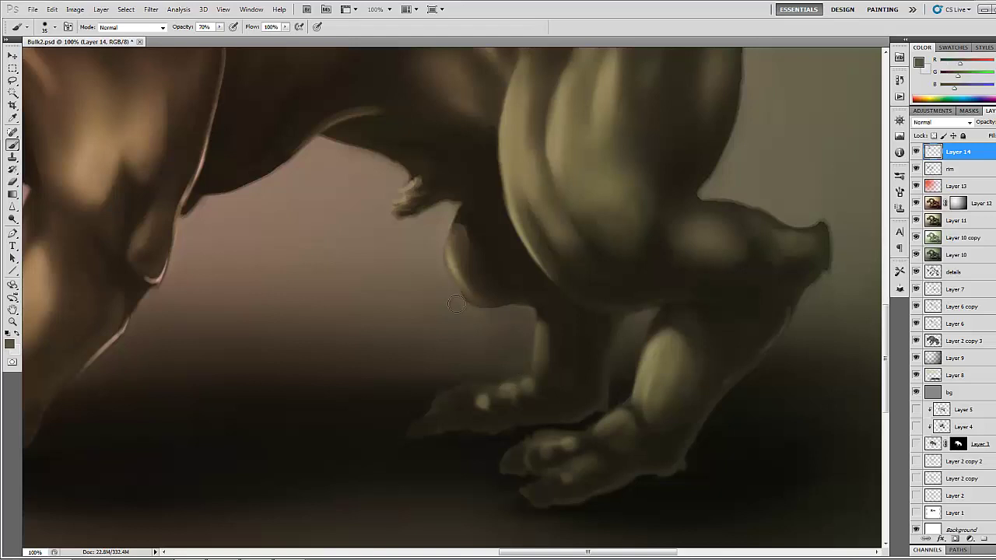
pyautogui.keyDown('alt'); pyautogui.click(426, 276); pyautogui.keyUp('alt')
pyautogui.moveTo(519, 328); pyautogui.dragTo(416, 275)
# Step: Paint dark pointed claws on the toes of both hind feet with a size 15 brush
pyautogui.moveTo(352, 258); pyautogui.dragTo(580, 223)
pyautogui.keyDown('alt'); pyautogui.click(556, 284); pyautogui.keyUp('alt')
pyautogui.moveTo(540, 328); pyautogui.dragTo(519, 346)
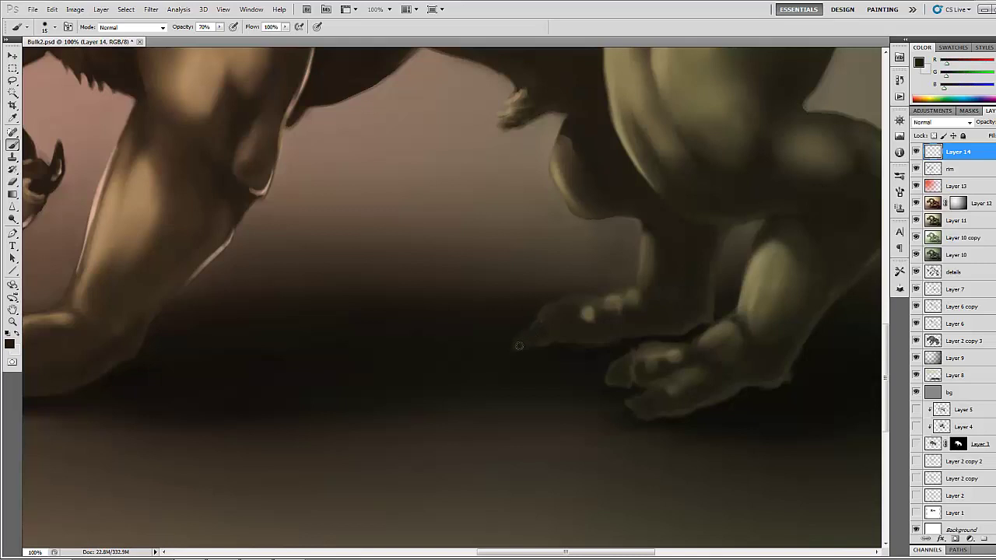
pyautogui.click(528, 342)
pyautogui.click(618, 365)
pyautogui.moveTo(593, 384); pyautogui.dragTo(644, 408)
pyautogui.click(638, 409)
pyautogui.click(650, 403)
# Step: Shade the claws on both hind feet with sampled dark greys and browns
pyautogui.keyDown('alt'); pyautogui.click(509, 279); pyautogui.keyUp('alt')
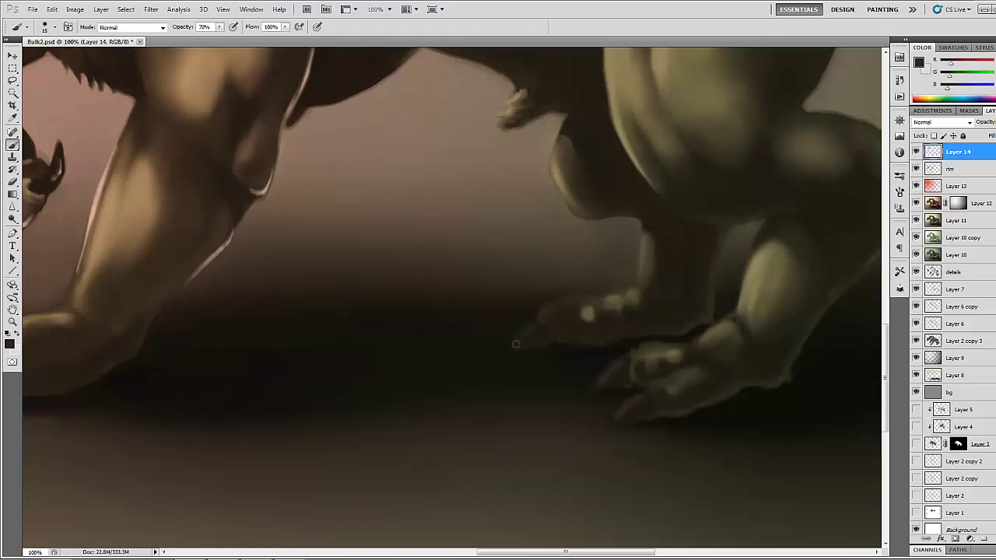
pyautogui.keyDown('alt'); pyautogui.click(536, 325); pyautogui.keyUp('alt')
pyautogui.moveTo(536, 327); pyautogui.dragTo(520, 345)
pyautogui.keyDown('alt'); pyautogui.click(540, 327); pyautogui.keyUp('alt')
pyautogui.moveTo(636, 414); pyautogui.dragTo(644, 414)
pyautogui.keyDown('alt'); pyautogui.click(611, 454); pyautogui.keyUp('alt')
# Step: Darken the far hind foot and the back of its lower leg with sampled shadow colors and a size 25 brush
pyautogui.moveTo(563, 291); pyautogui.dragTo(443, 274)
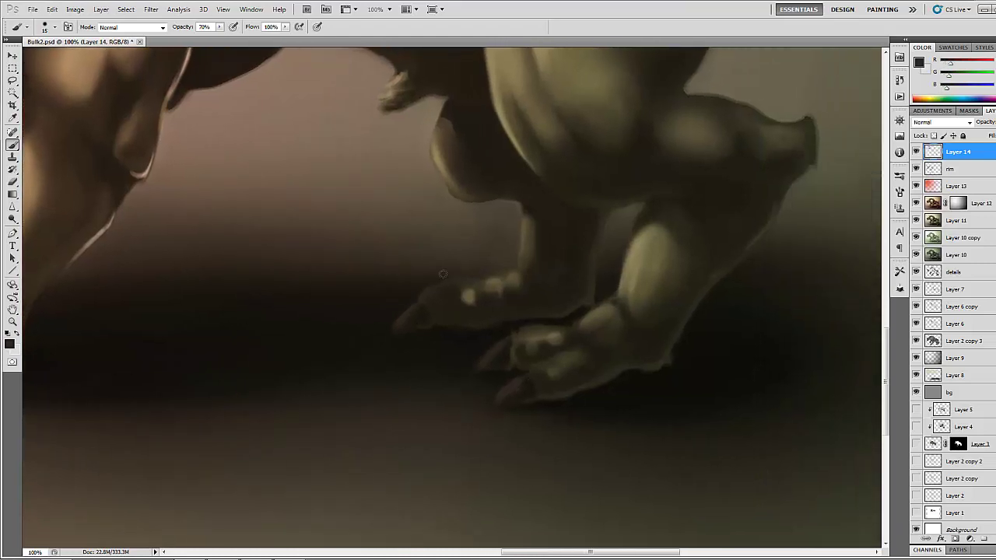
pyautogui.keyDown('alt'); pyautogui.click(484, 135); pyautogui.keyUp('alt')
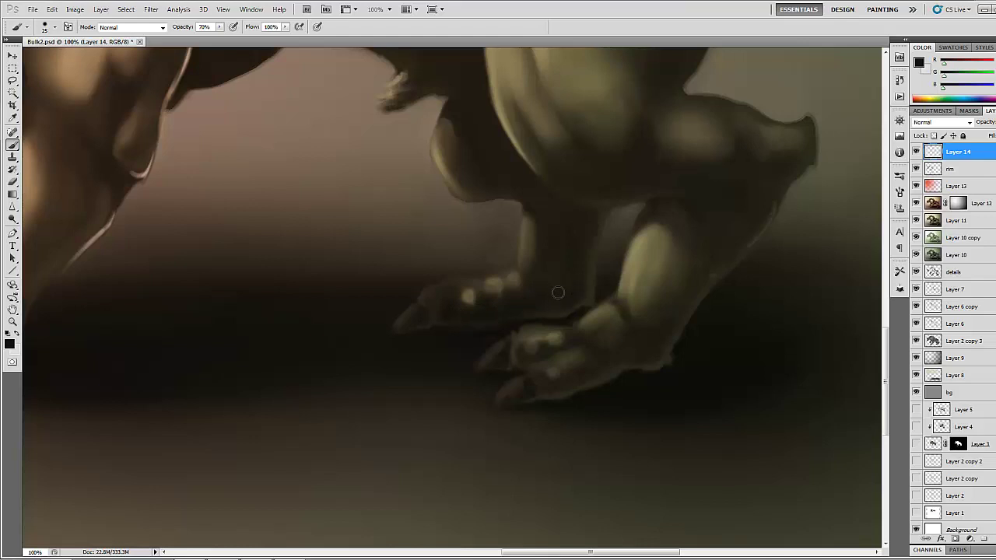
pyautogui.keyDown('alt'); pyautogui.click(602, 220); pyautogui.keyUp('alt')
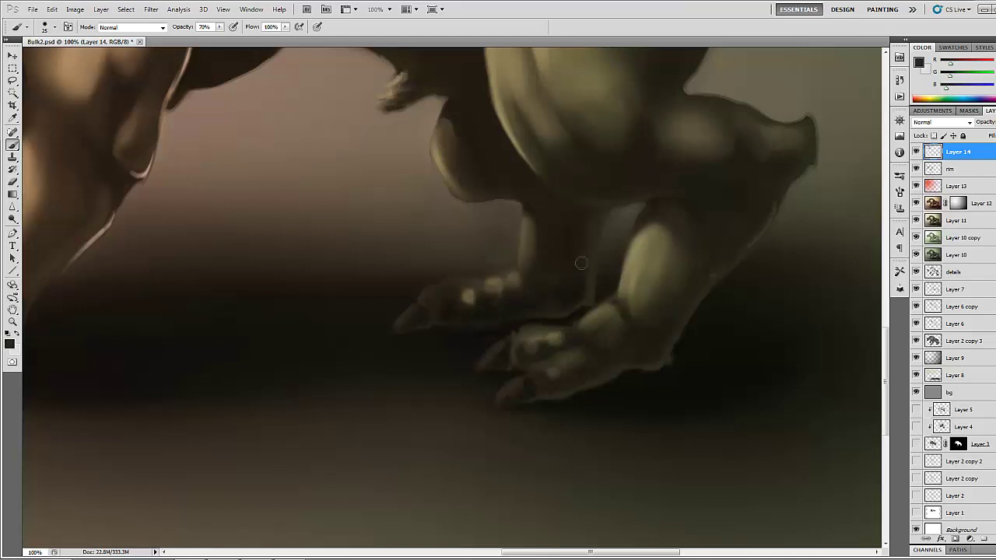
pyautogui.moveTo(582, 263); pyautogui.dragTo(593, 214)
pyautogui.keyDown('alt'); pyautogui.click(593, 271); pyautogui.keyUp('alt')
pyautogui.moveTo(576, 285); pyautogui.dragTo(555, 282)
# Step: Tone down the bright knuckle highlights on the far hind foot and reshape its toes in sampled olive browns
pyautogui.keyDown('alt'); pyautogui.click(524, 285); pyautogui.keyUp('alt')
pyautogui.moveTo(432, 297)
pyautogui.mouseDown()
pyautogui.moveTo(431, 308)
pyautogui.moveTo(515, 289)
pyautogui.moveTo(500, 288)
pyautogui.mouseUp()
pyautogui.keyDown('alt'); pyautogui.click(436, 306); pyautogui.keyUp('alt')
pyautogui.keyDown('alt'); pyautogui.click(491, 282); pyautogui.keyUp('alt')
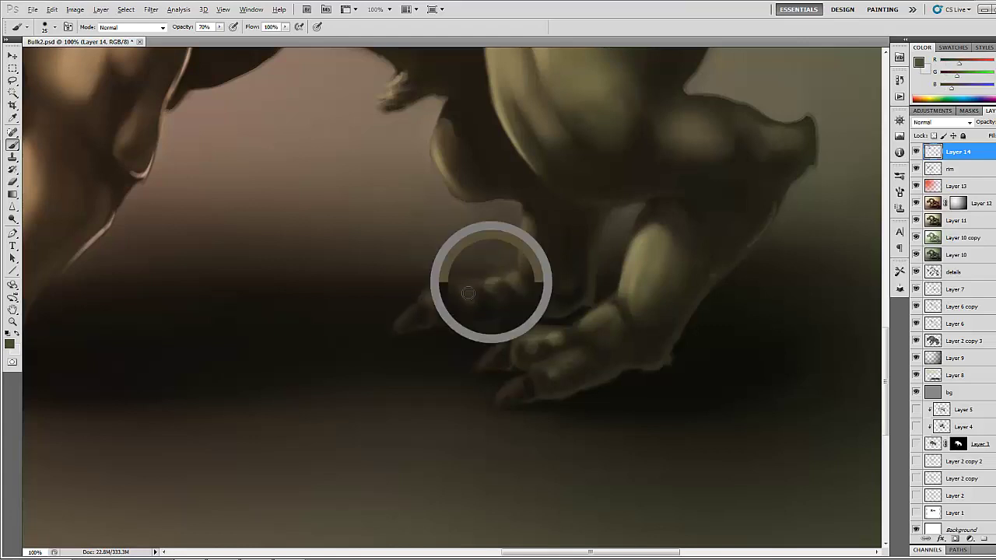
pyautogui.click(469, 292)
pyautogui.click(442, 299)
pyautogui.click(508, 288)
# Step: Define the toes of the near hind foot with sampled dark and olive tones and a size 10 brush
pyautogui.keyDown('alt'); pyautogui.click(530, 348); pyautogui.keyUp('alt')
pyautogui.keyDown('alt'); pyautogui.click(552, 322); pyautogui.keyUp('alt')
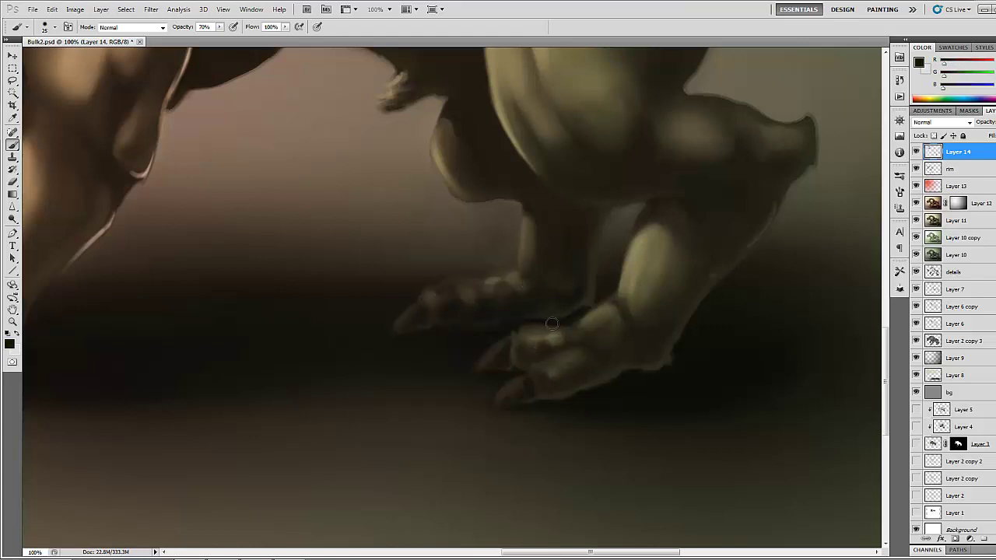
pyautogui.press('[')
pyautogui.press('[')
pyautogui.moveTo(554, 323)
pyautogui.mouseDown()
pyautogui.moveTo(512, 330)
pyautogui.moveTo(559, 322)
pyautogui.moveTo(519, 352)
pyautogui.mouseUp()
pyautogui.keyDown('alt'); pyautogui.click(548, 336); pyautogui.keyUp('alt')
pyautogui.moveTo(529, 369); pyautogui.dragTo(537, 382)
# Step: Paint light knuckle ridges and dark skin creases across the toes of both hind feet
pyautogui.click(426, 297)
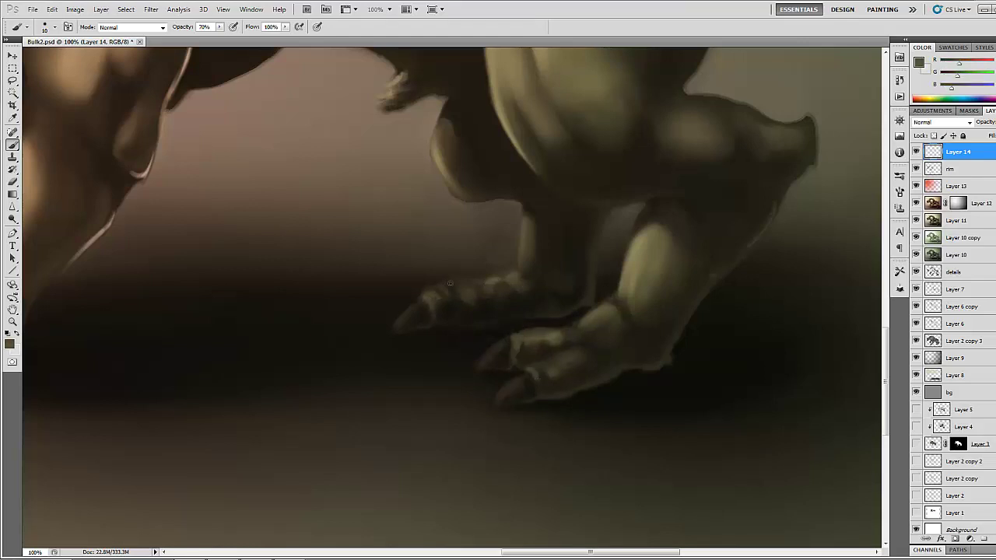
pyautogui.moveTo(444, 285); pyautogui.dragTo(459, 287)
pyautogui.moveTo(530, 368)
pyautogui.mouseDown()
pyautogui.moveTo(582, 353)
pyautogui.moveTo(598, 327)
pyautogui.mouseUp()
pyautogui.press('d')
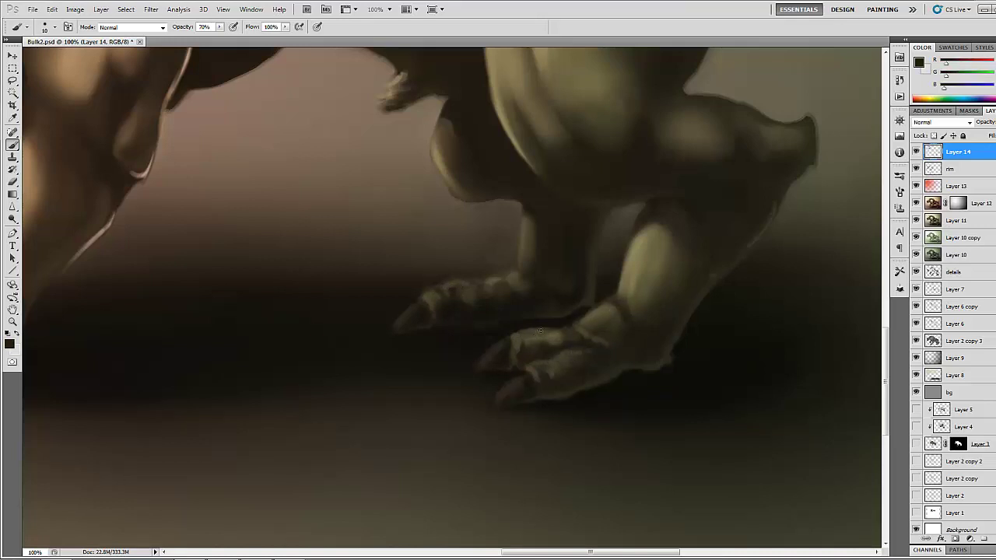
pyautogui.moveTo(595, 364); pyautogui.dragTo(581, 365)
pyautogui.moveTo(521, 348); pyautogui.dragTo(532, 353)
pyautogui.moveTo(439, 299); pyautogui.dragTo(439, 308)
pyautogui.moveTo(564, 344)
pyautogui.mouseDown()
pyautogui.moveTo(554, 344)
pyautogui.moveTo(570, 366)
pyautogui.moveTo(554, 380)
pyautogui.moveTo(616, 317)
pyautogui.moveTo(619, 333)
pyautogui.moveTo(546, 347)
pyautogui.mouseUp()
# Step: Add a bumpy, scaly skin texture to the tops of both hind feet with sampled olive and dark tones
pyautogui.keyDown('alt'); pyautogui.click(641, 292); pyautogui.keyUp('alt')
pyautogui.moveTo(523, 344)
pyautogui.mouseDown()
pyautogui.moveTo(541, 378)
pyautogui.moveTo(589, 354)
pyautogui.moveTo(555, 383)
pyautogui.mouseUp()
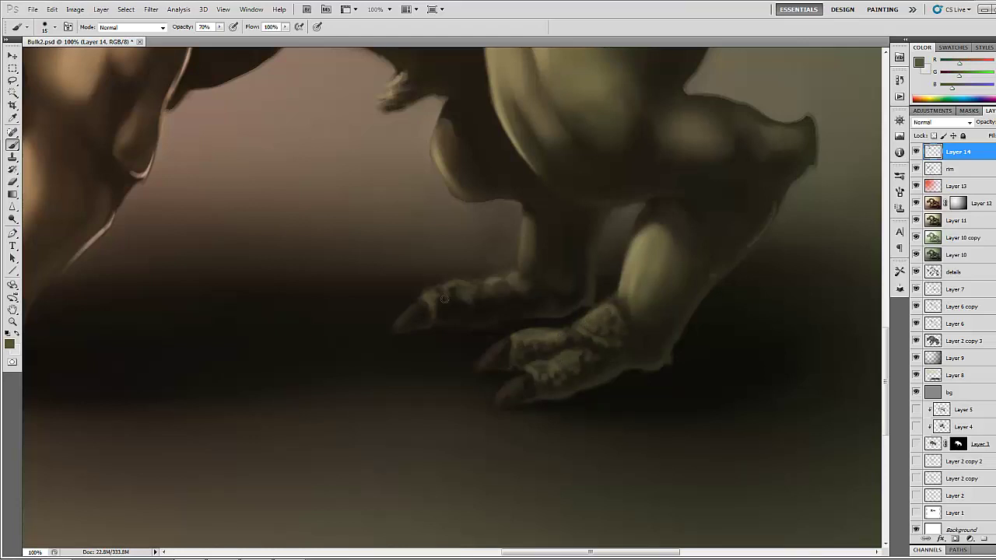
pyautogui.moveTo(457, 295); pyautogui.dragTo(522, 296)
pyautogui.keyDown('alt'); pyautogui.click(513, 300); pyautogui.keyUp('alt')
pyautogui.keyDown('alt'); pyautogui.click(584, 317); pyautogui.keyUp('alt')
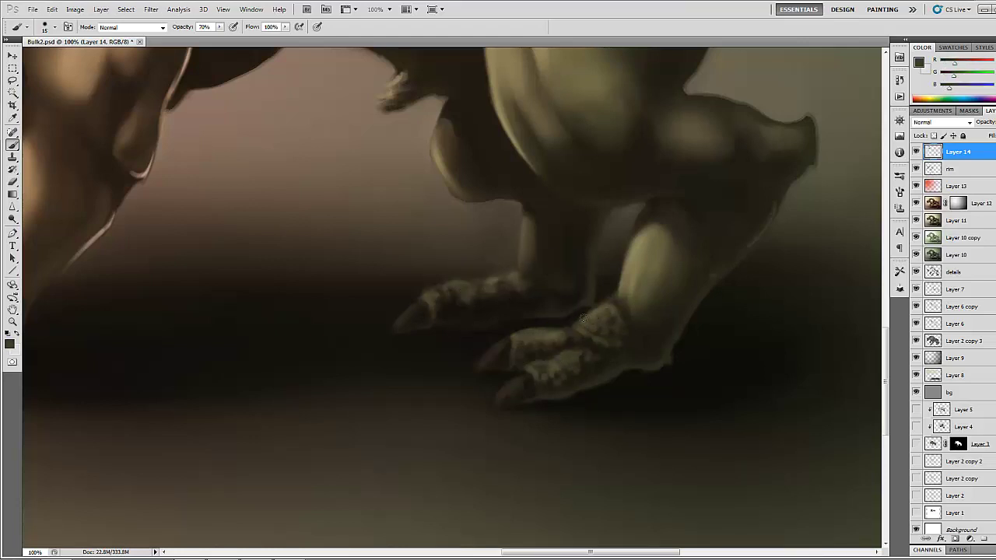
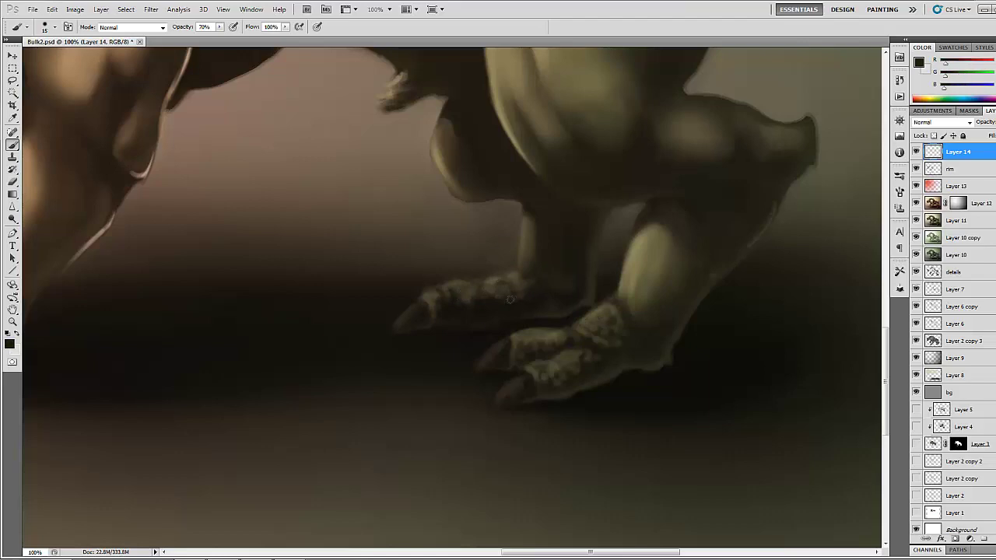
# Step: Add a new layer above Layer 14 and paint light tan speckles on the skin below the creature's eye
pyautogui.moveTo(364, 253)
pyautogui.mouseDown()
pyautogui.moveTo(411, 281)
pyautogui.moveTo(556, 288)
pyautogui.mouseUp()
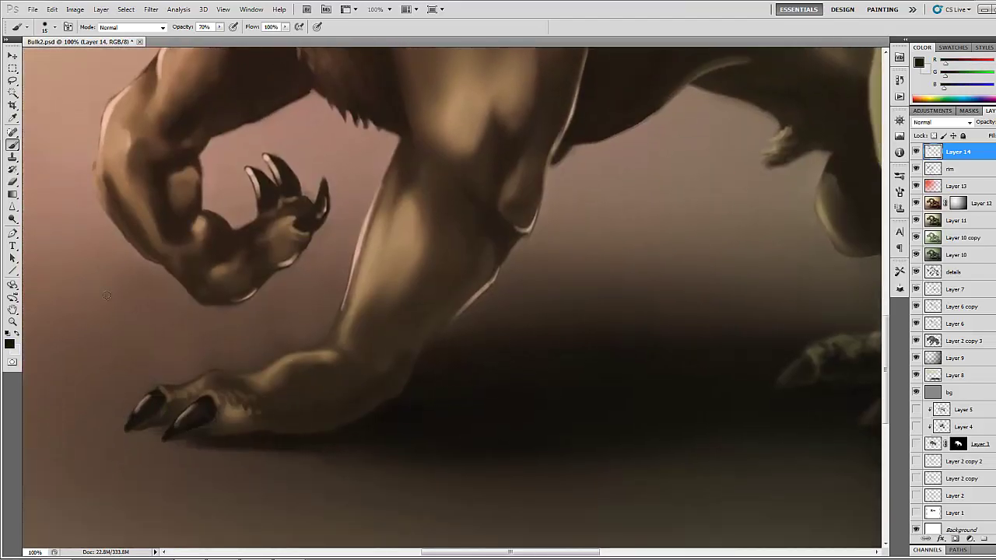
pyautogui.click(12, 322)
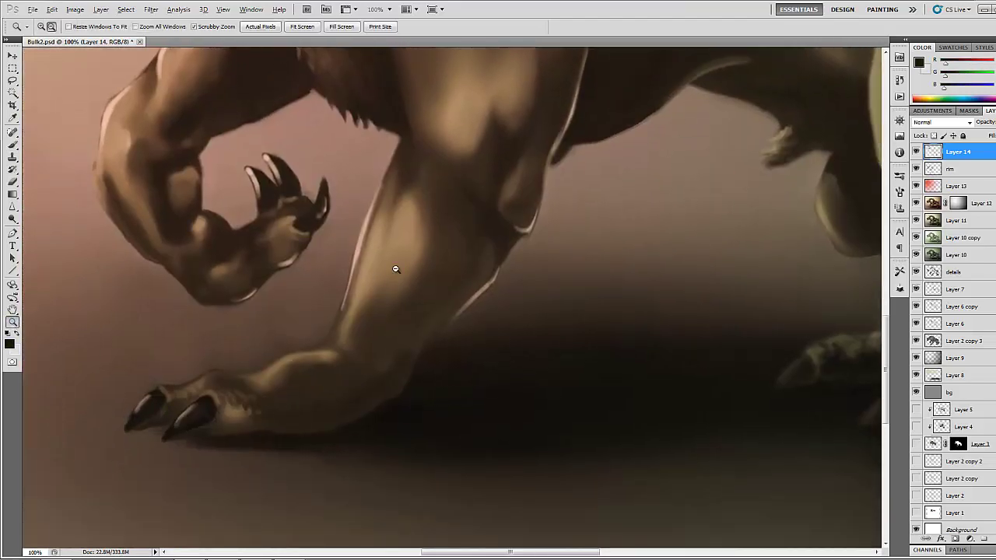
pyautogui.keyDown('alt'); pyautogui.click(393, 272); pyautogui.keyUp('alt')
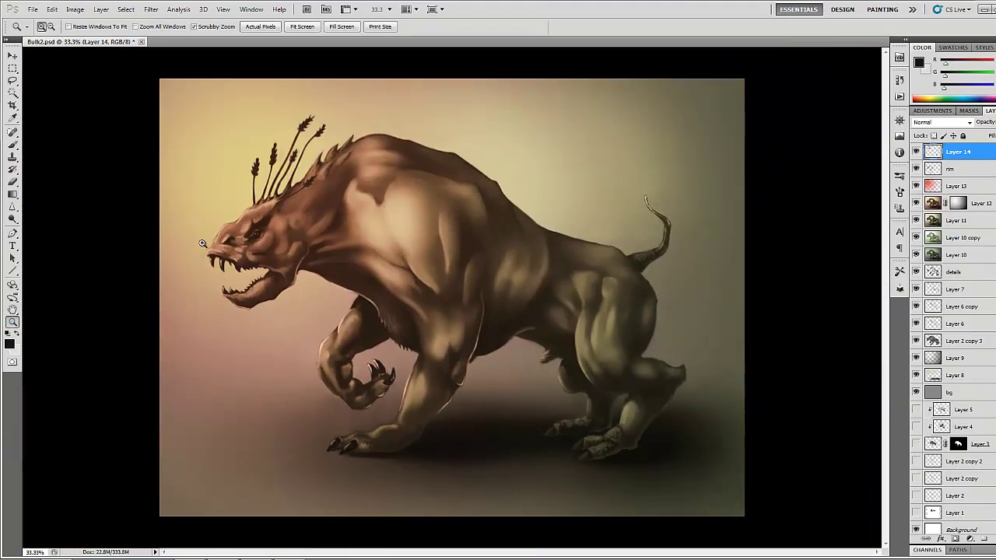
pyautogui.moveTo(234, 231); pyautogui.dragTo(393, 249)
pyautogui.press('b')
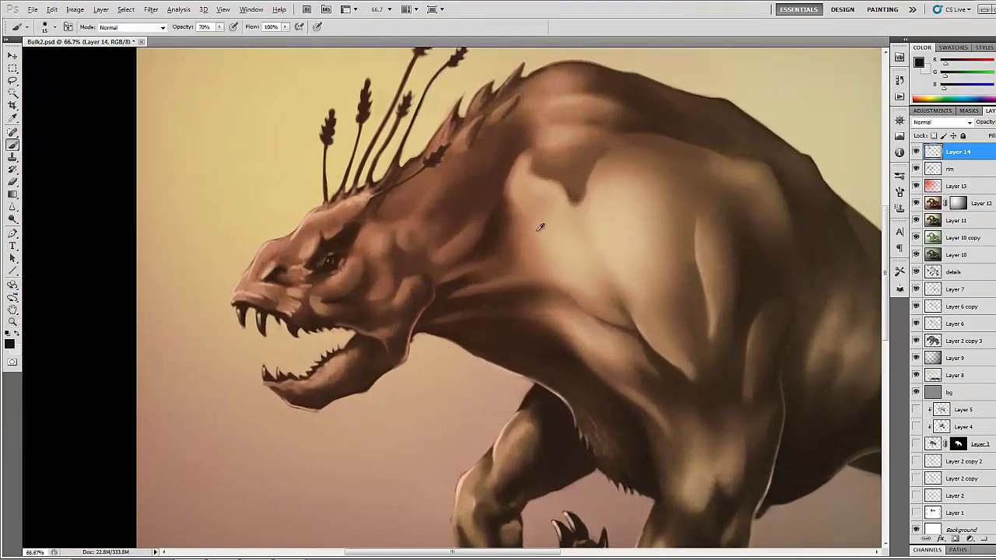
pyautogui.keyDown('alt'); pyautogui.click(569, 243); pyautogui.keyUp('alt')
pyautogui.hotkey('ctrl', 'shift', 'alt', 'n')
pyautogui.moveTo(335, 271); pyautogui.dragTo(331, 282)
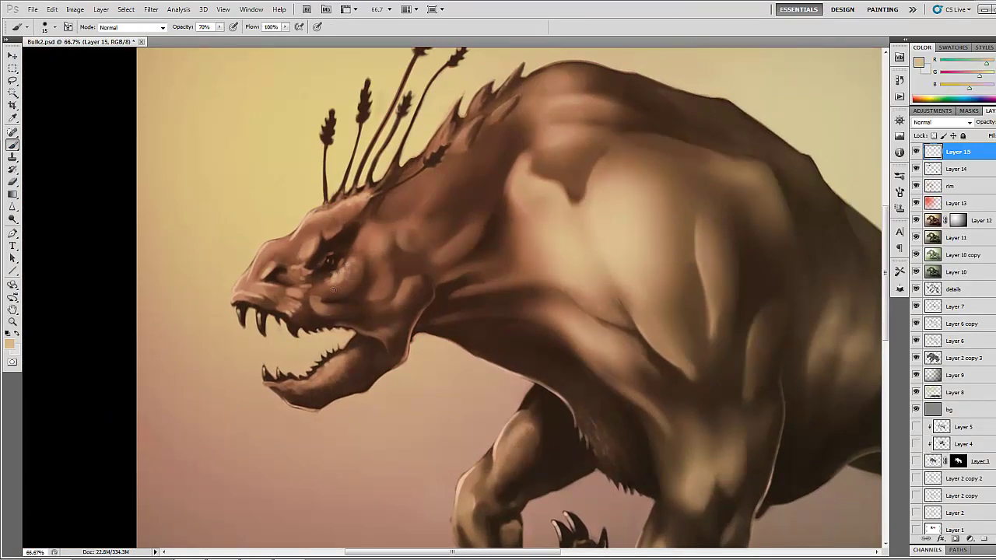
# Step: Break up the speckles below the eye and toward the snout with dabs of sampled dark and reddish browns
pyautogui.keyDown('alt'); pyautogui.click(366, 279); pyautogui.keyUp('alt')
pyautogui.click(336, 279)
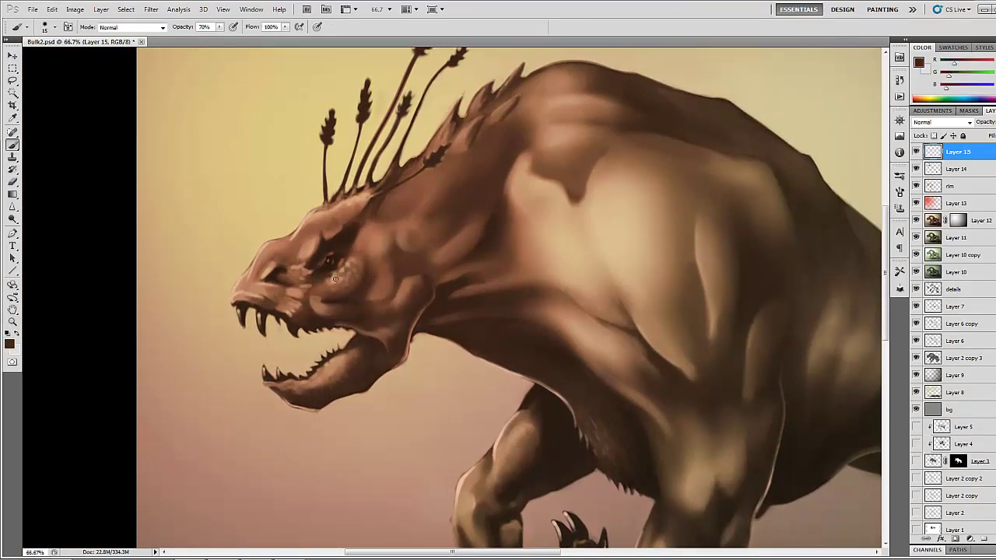
pyautogui.click(347, 280)
pyautogui.click(325, 282)
pyautogui.keyDown('alt'); pyautogui.click(327, 285); pyautogui.keyUp('alt')
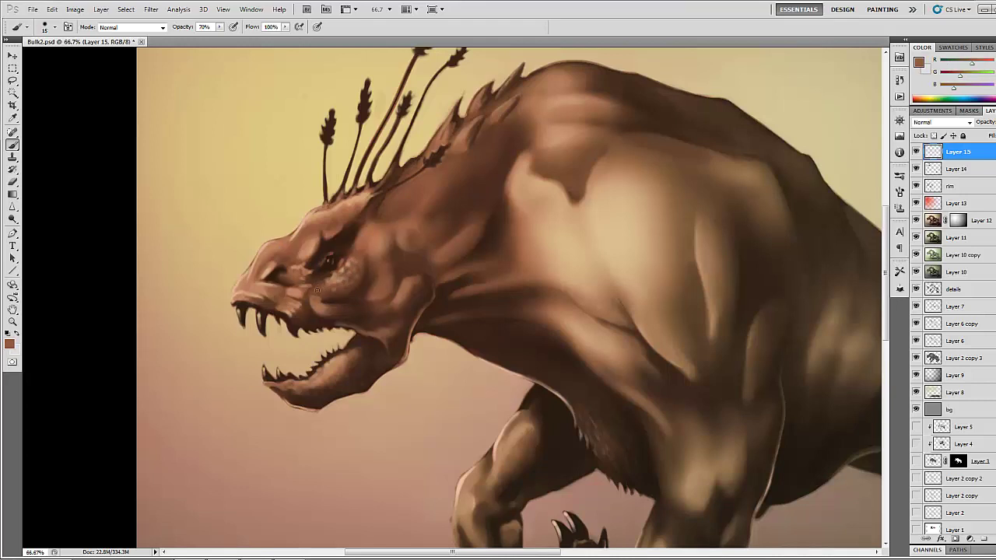
pyautogui.click(313, 284)
pyautogui.click(309, 282)
pyautogui.keyDown('alt'); pyautogui.click(314, 291); pyautogui.keyUp('alt')
pyautogui.click(314, 292)
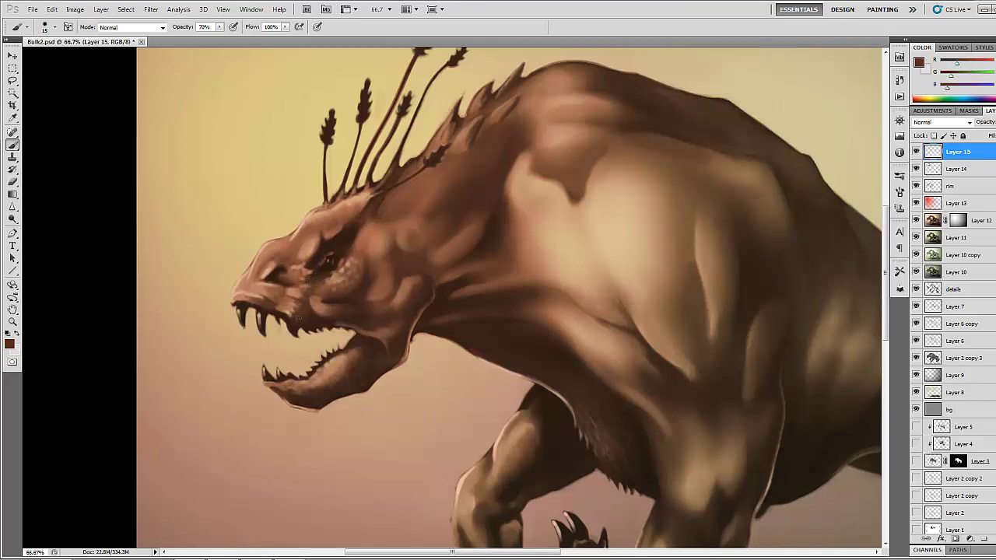
# Step: Paint light highlights on the brow ridge and above the nostril, blending the snout with sampled skin colors
pyautogui.keyDown('alt'); pyautogui.click(298, 318); pyautogui.keyUp('alt')
pyautogui.keyDown('alt'); pyautogui.click(337, 253); pyautogui.keyUp('alt')
pyautogui.moveTo(341, 267)
pyautogui.mouseDown()
pyautogui.moveTo(312, 242)
pyautogui.moveTo(308, 219)
pyautogui.moveTo(337, 229)
pyautogui.mouseUp()
pyautogui.keyDown('alt'); pyautogui.click(558, 246); pyautogui.keyUp('alt')
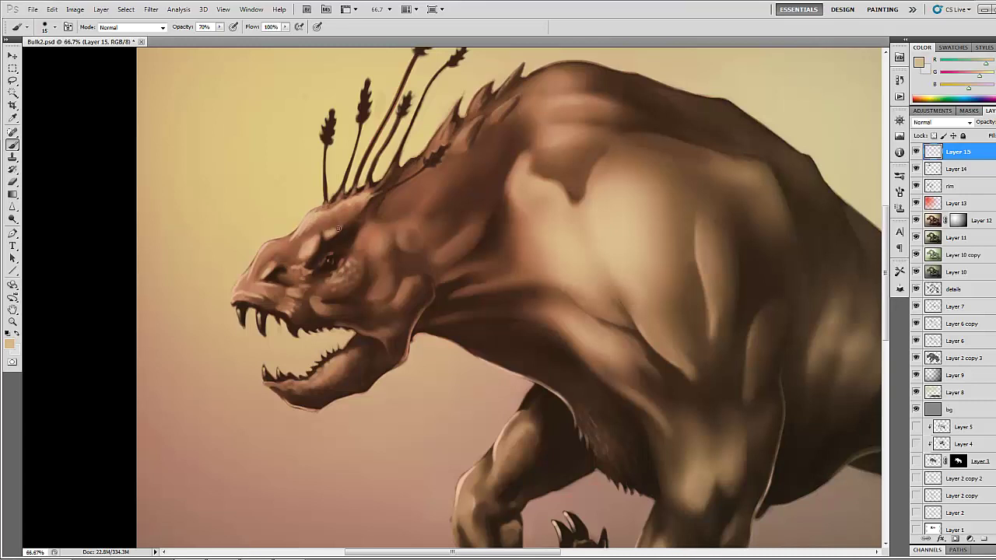
pyautogui.moveTo(274, 262)
pyautogui.mouseDown()
pyautogui.moveTo(258, 276)
pyautogui.moveTo(285, 242)
pyautogui.mouseUp()
pyautogui.keyDown('alt'); pyautogui.click(269, 258); pyautogui.keyUp('alt')
pyautogui.keyDown('alt'); pyautogui.click(269, 253); pyautogui.keyUp('alt')
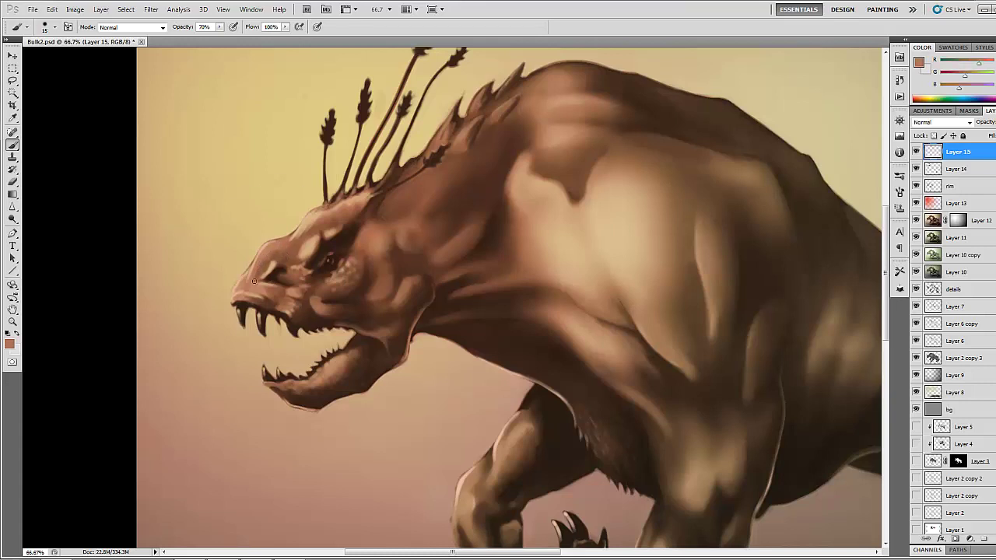
pyautogui.moveTo(255, 280); pyautogui.dragTo(273, 263)
# Step: Refine the forehead between the brow and the upper head contour with sampled reddish and tan skin tones
pyautogui.keyDown('alt'); pyautogui.click(317, 220); pyautogui.keyUp('alt')
pyautogui.keyDown('alt'); pyautogui.click(315, 221); pyautogui.keyUp('alt')
pyautogui.moveTo(307, 228)
pyautogui.mouseDown()
pyautogui.moveTo(293, 239)
pyautogui.moveTo(310, 226)
pyautogui.mouseUp()
pyautogui.moveTo(306, 230); pyautogui.dragTo(295, 240)
pyautogui.keyDown('alt'); pyautogui.click(316, 221); pyautogui.keyUp('alt')
pyautogui.keyDown('alt'); pyautogui.click(318, 226); pyautogui.keyUp('alt')
pyautogui.keyDown('alt'); pyautogui.click(318, 214); pyautogui.keyUp('alt')
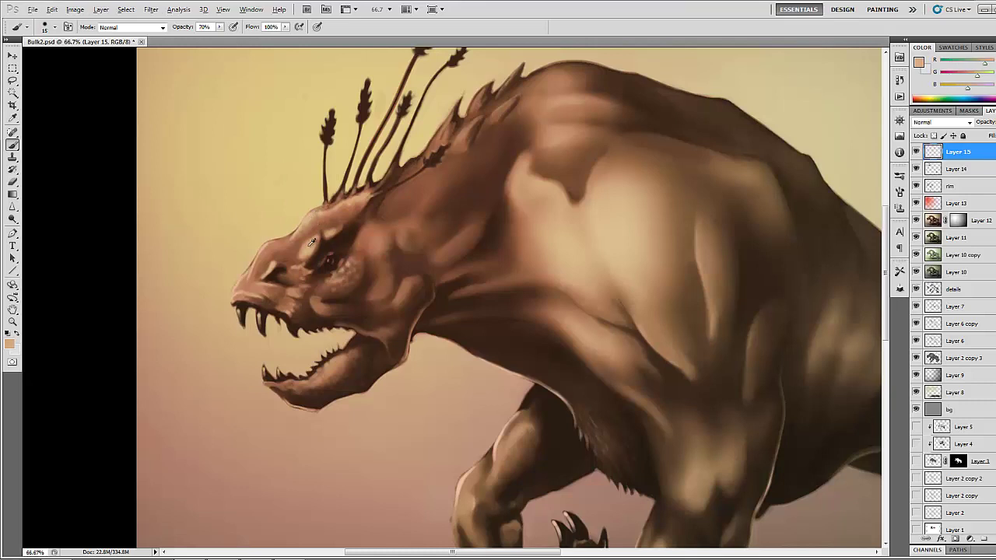
# Step: Sharpen the highlight in front of the eye and model the bridge of the snout with sampled light and dark browns
pyautogui.keyDown('alt'); pyautogui.click(312, 241); pyautogui.keyUp('alt')
pyautogui.keyDown('alt'); pyautogui.click(315, 239); pyautogui.keyUp('alt')
pyautogui.moveTo(315, 243); pyautogui.dragTo(293, 259)
pyautogui.keyDown('alt'); pyautogui.click(322, 257); pyautogui.keyUp('alt')
pyautogui.moveTo(297, 247); pyautogui.dragTo(293, 253)
pyautogui.keyDown('alt'); pyautogui.click(296, 251); pyautogui.keyUp('alt')
pyautogui.keyDown('alt'); pyautogui.click(333, 246); pyautogui.keyUp('alt')
pyautogui.keyDown('alt'); pyautogui.click(287, 253); pyautogui.keyUp('alt')
pyautogui.keyDown('alt'); pyautogui.click(292, 249); pyautogui.keyUp('alt')
pyautogui.click(294, 248)
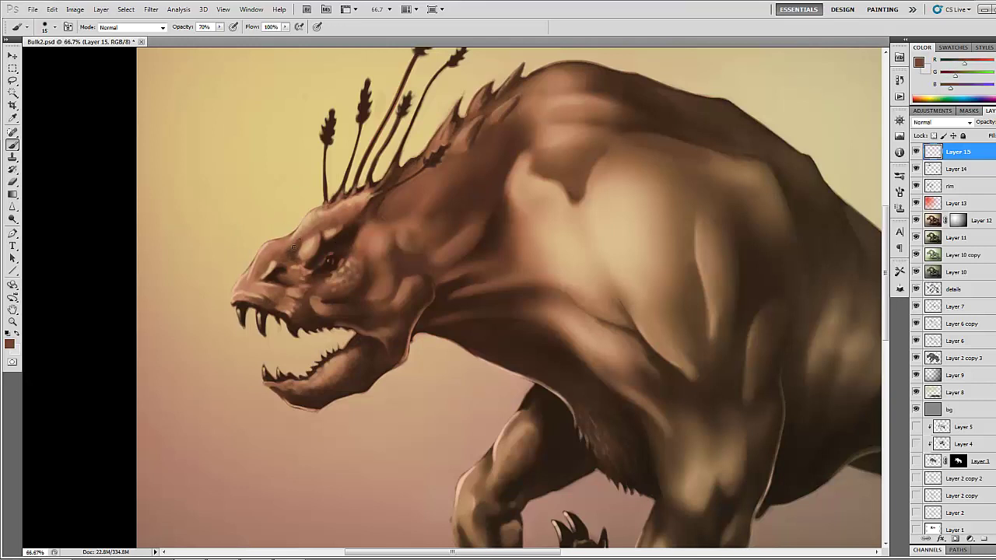
pyautogui.keyDown('alt'); pyautogui.click(292, 251); pyautogui.keyUp('alt')
# Step: Paint light, scaly bumps along the top of the forehead, up to the base of the head spines
pyautogui.moveTo(317, 226); pyautogui.dragTo(355, 201)
pyautogui.keyDown('alt'); pyautogui.click(337, 213); pyautogui.keyUp('alt')
pyautogui.click(350, 210)
pyautogui.keyDown('alt'); pyautogui.click(349, 223); pyautogui.keyUp('alt')
pyautogui.keyDown('alt'); pyautogui.click(352, 208); pyautogui.keyUp('alt')
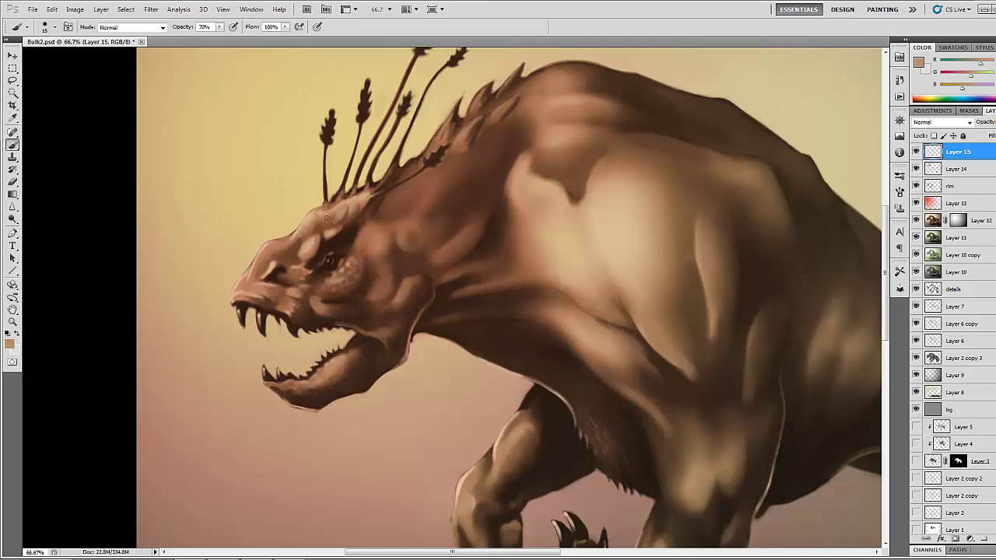
pyautogui.keyDown('alt'); pyautogui.click(328, 223); pyautogui.keyUp('alt')
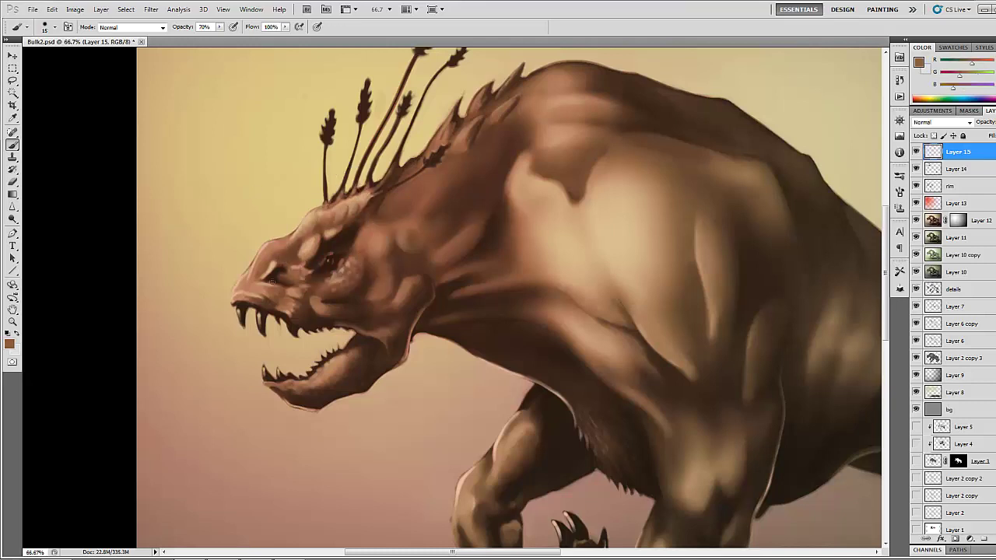
# Step: Paint light scaly bumps beside the upper lip, on the cheek below the eye and at the jaw corner with sampled skin tones
pyautogui.keyDown('alt'); pyautogui.click(269, 289); pyautogui.keyUp('alt')
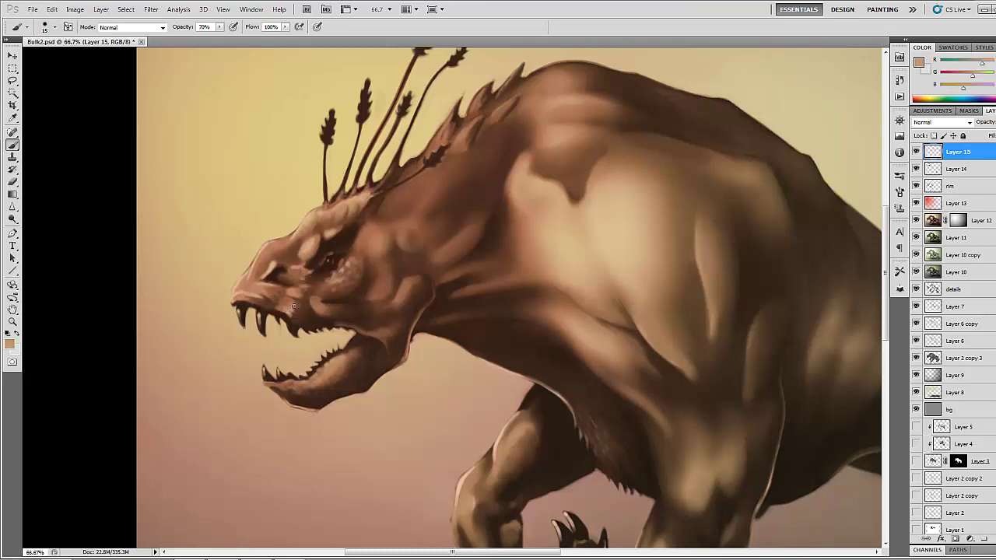
pyautogui.keyDown('alt'); pyautogui.click(608, 247); pyautogui.keyUp('alt')
pyautogui.moveTo(295, 301); pyautogui.dragTo(306, 289)
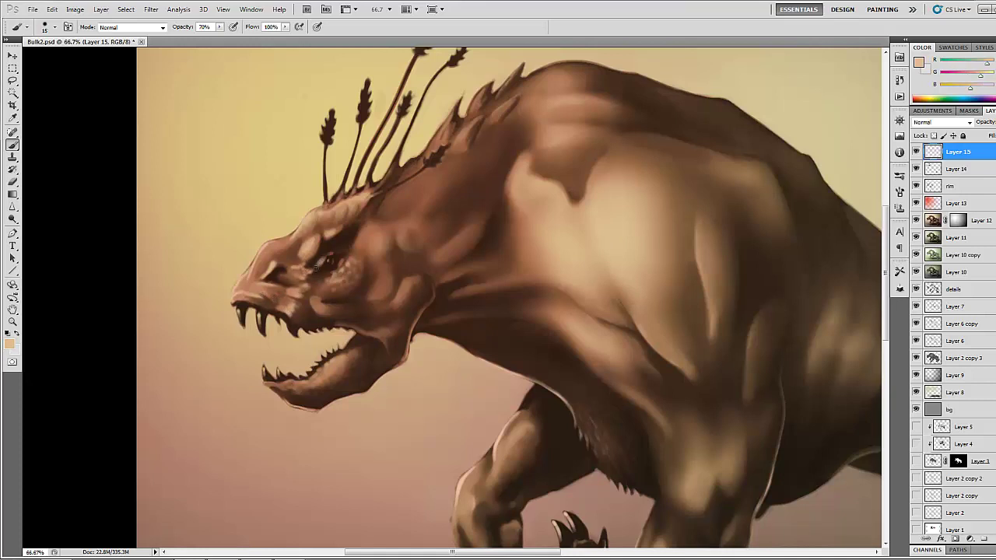
pyautogui.keyDown('alt'); pyautogui.click(320, 259); pyautogui.keyUp('alt')
pyautogui.keyDown('alt'); pyautogui.click(284, 304); pyautogui.keyUp('alt')
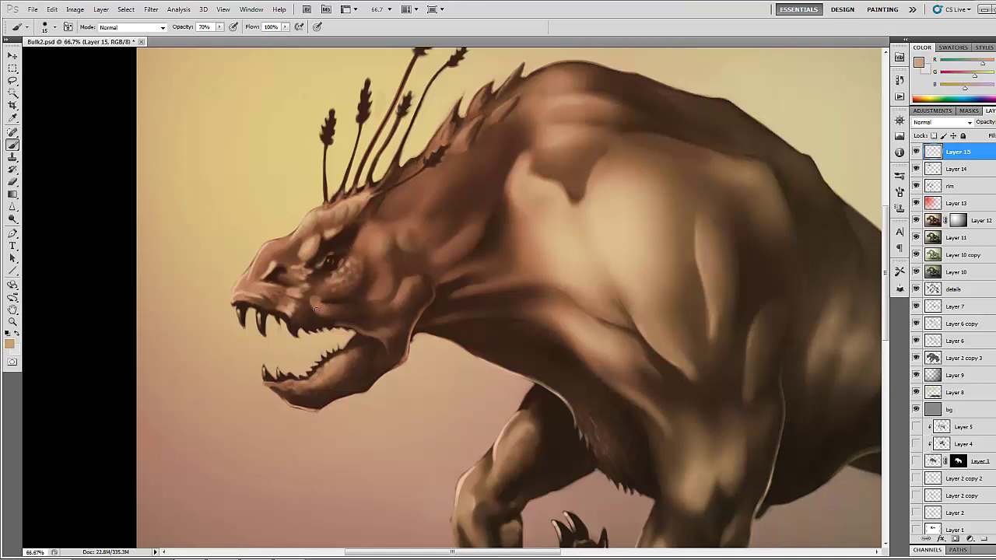
pyautogui.moveTo(319, 308)
pyautogui.mouseDown()
pyautogui.moveTo(330, 312)
pyautogui.moveTo(336, 286)
pyautogui.mouseUp()
pyautogui.keyDown('alt'); pyautogui.click(422, 295); pyautogui.keyUp('alt')
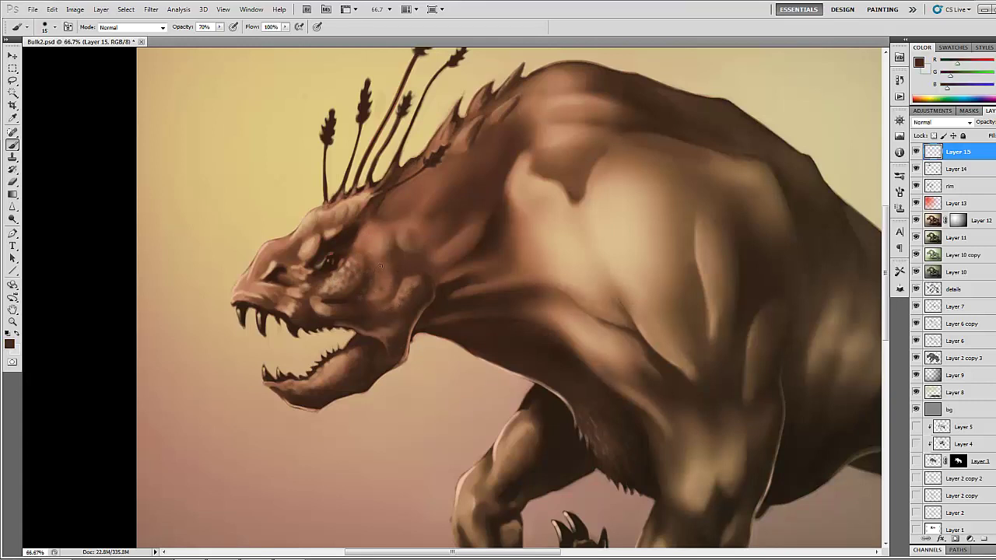
# Step: Refine the nostril area and the front contour of the snout with sampled dark browns and light tans
pyautogui.keyDown('alt'); pyautogui.click(312, 286); pyautogui.keyUp('alt')
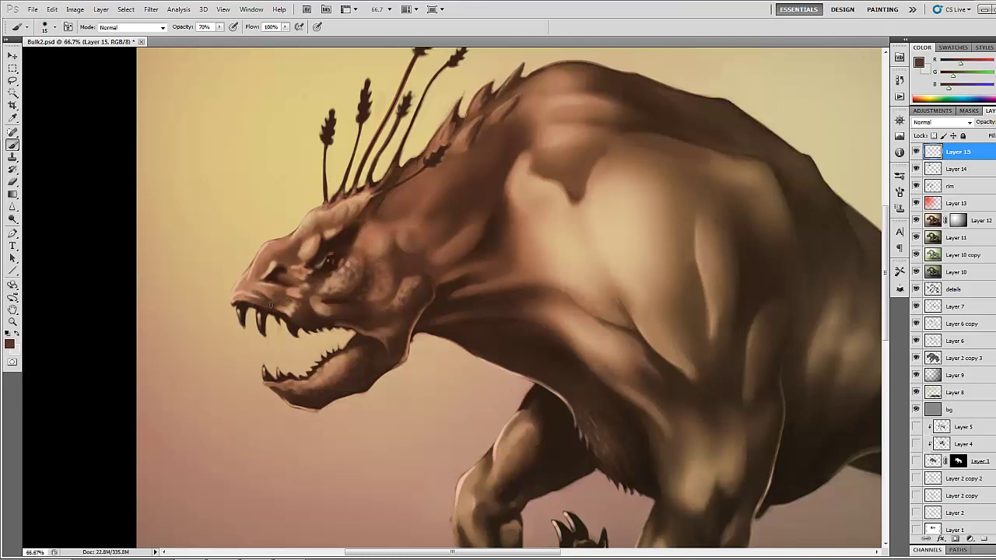
pyautogui.keyDown('alt'); pyautogui.click(276, 277); pyautogui.keyUp('alt')
pyautogui.keyDown('alt'); pyautogui.click(283, 296); pyautogui.keyUp('alt')
pyautogui.keyDown('alt'); pyautogui.click(278, 274); pyautogui.keyUp('alt')
pyautogui.keyDown('alt'); pyautogui.click(282, 278); pyautogui.keyUp('alt')
pyautogui.keyDown('alt'); pyautogui.click(267, 259); pyautogui.keyUp('alt')
pyautogui.keyDown('alt'); pyautogui.click(273, 264); pyautogui.keyUp('alt')
pyautogui.moveTo(271, 250); pyautogui.dragTo(258, 260)
pyautogui.moveTo(265, 255); pyautogui.dragTo(251, 273)
pyautogui.keyDown('alt'); pyautogui.click(266, 245); pyautogui.keyUp('alt')
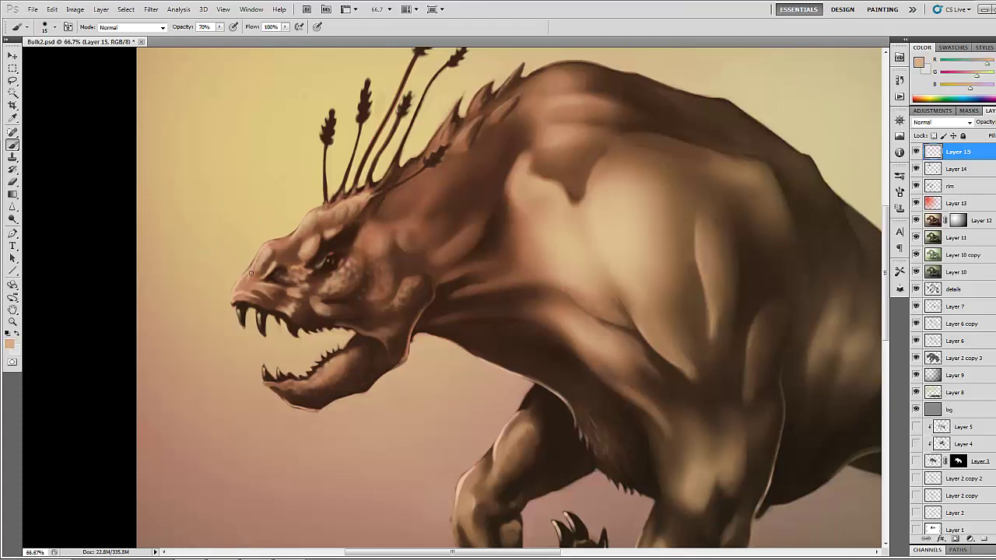
pyautogui.keyDown('alt'); pyautogui.click(268, 258); pyautogui.keyUp('alt')
pyautogui.keyDown('alt'); pyautogui.click(274, 252); pyautogui.keyUp('alt')
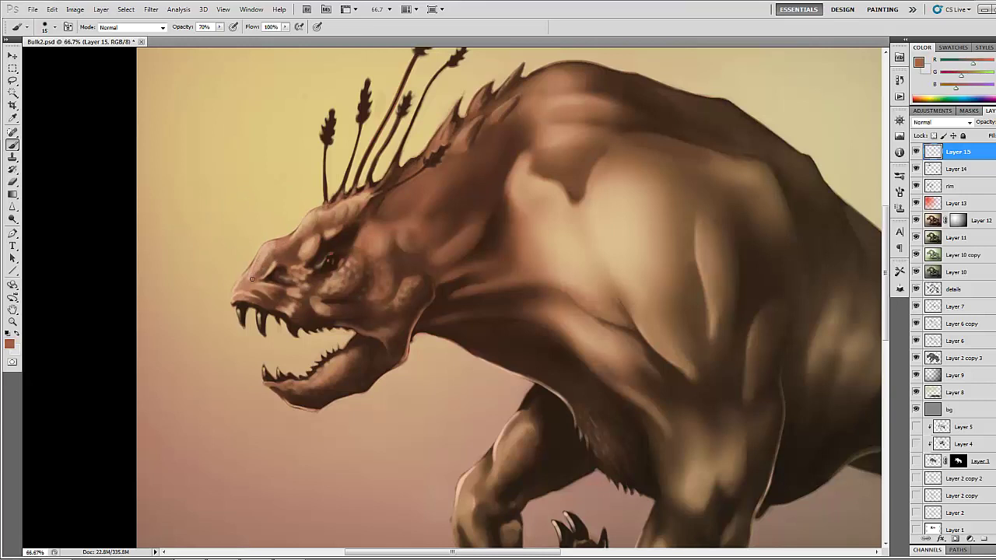
# Step: Blend the skin above the rear upper teeth and at the mouth corner with sampled browns
pyautogui.keyDown('alt'); pyautogui.click(311, 322); pyautogui.keyUp('alt')
pyautogui.moveTo(329, 309); pyautogui.dragTo(337, 304)
pyautogui.keyDown('alt'); pyautogui.click(322, 317); pyautogui.keyUp('alt')
pyautogui.keyDown('alt'); pyautogui.click(336, 310); pyautogui.keyUp('alt')
pyautogui.keyDown('alt'); pyautogui.click(344, 316); pyautogui.keyUp('alt')
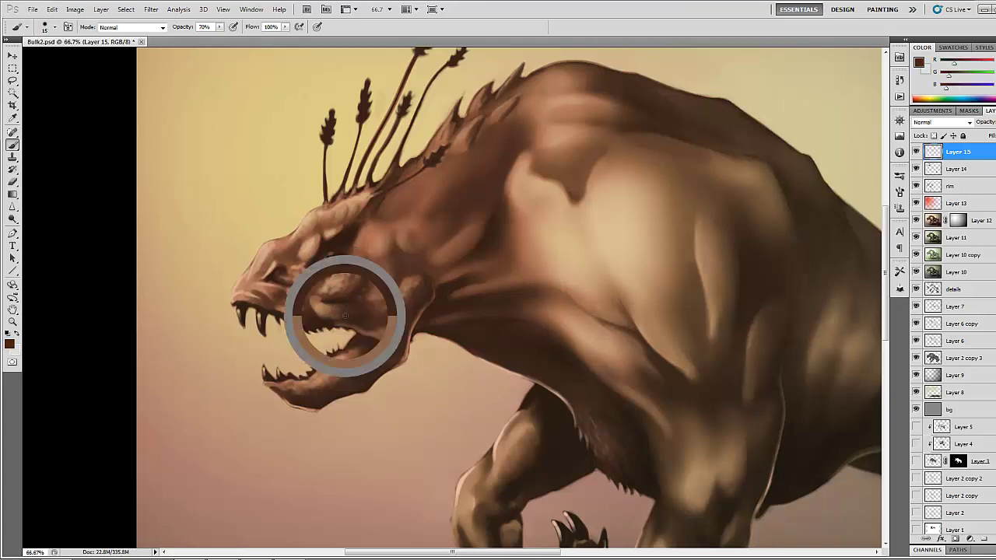
pyautogui.keyDown('alt'); pyautogui.click(281, 247); pyautogui.keyUp('alt')
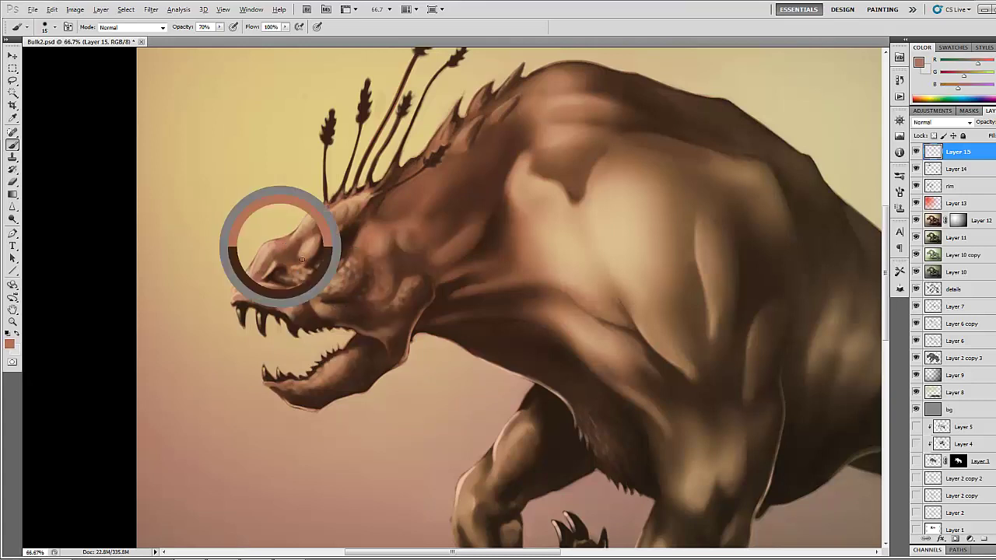
pyautogui.keyDown('alt'); pyautogui.click(400, 338); pyautogui.keyUp('alt')
pyautogui.moveTo(393, 336)
pyautogui.mouseDown()
pyautogui.moveTo(401, 328)
pyautogui.moveTo(385, 342)
pyautogui.moveTo(396, 332)
pyautogui.mouseUp()
pyautogui.keyDown('alt'); pyautogui.click(396, 330); pyautogui.keyUp('alt')
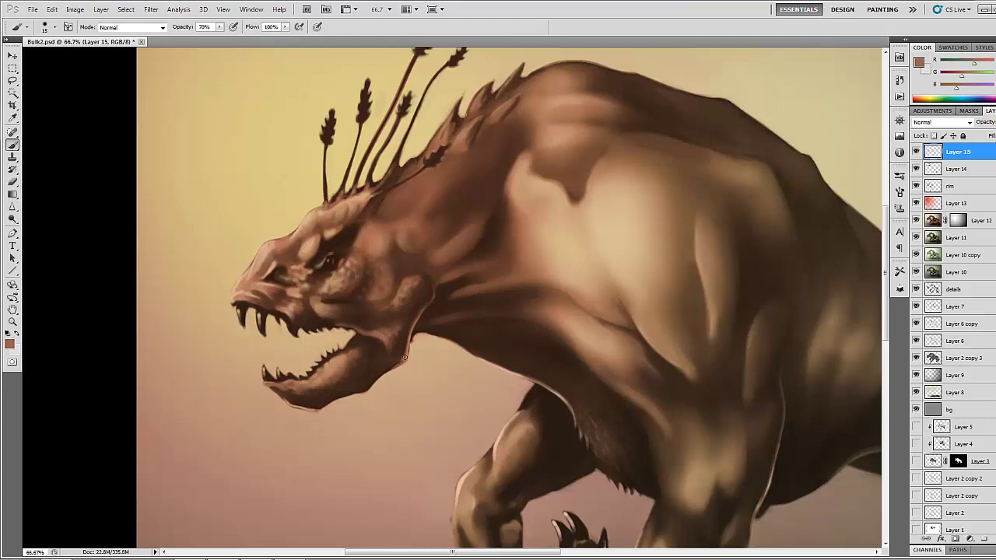
pyautogui.keyDown('alt'); pyautogui.click(390, 353); pyautogui.keyUp('alt')
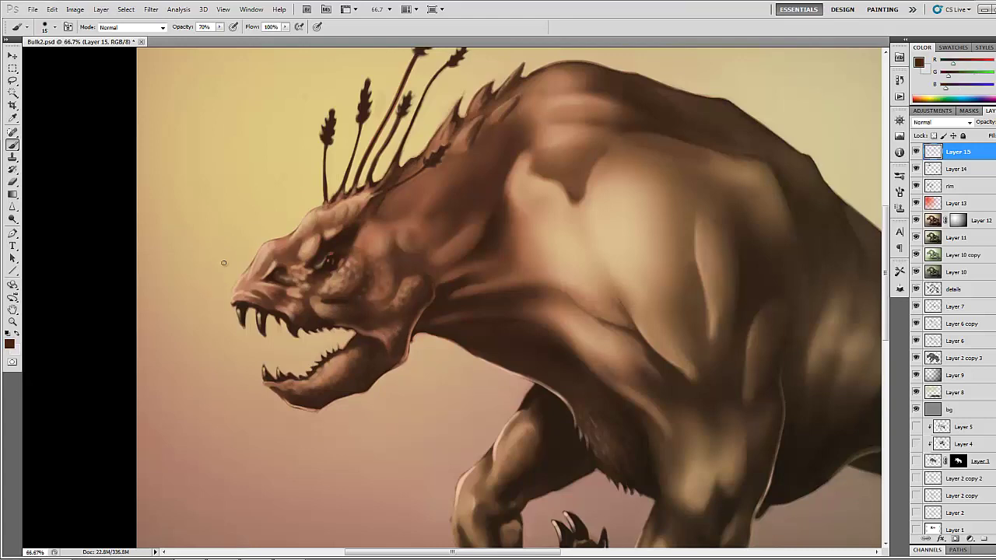
# Step: Create a new layer and lay a radial gradient over the head in a light tan sampled from the shoulder
pyautogui.click(12, 321)
pyautogui.keyDown('alt'); pyautogui.click(311, 302); pyautogui.keyUp('alt')
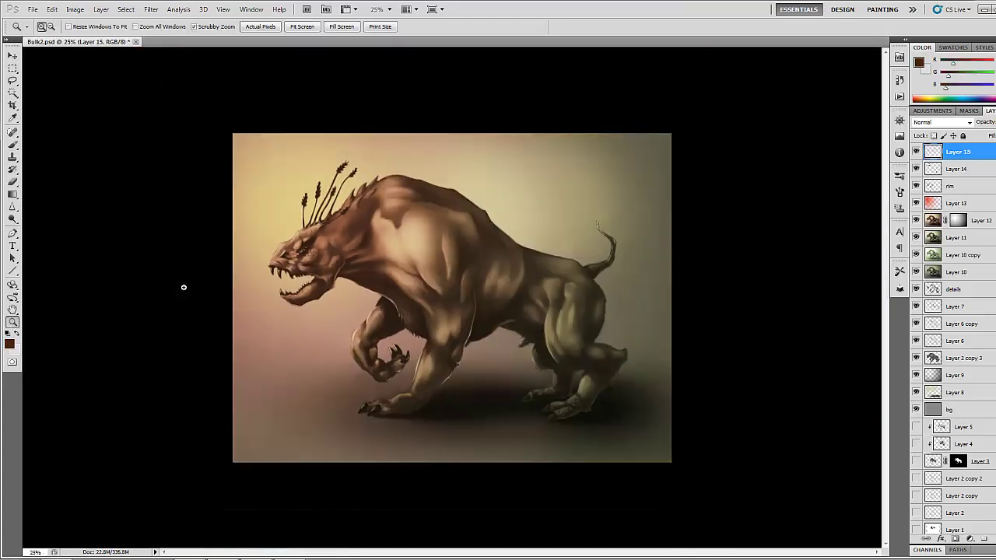
pyautogui.hotkey('ctrl', 'shift', 'alt', 'n')
pyautogui.press('b')
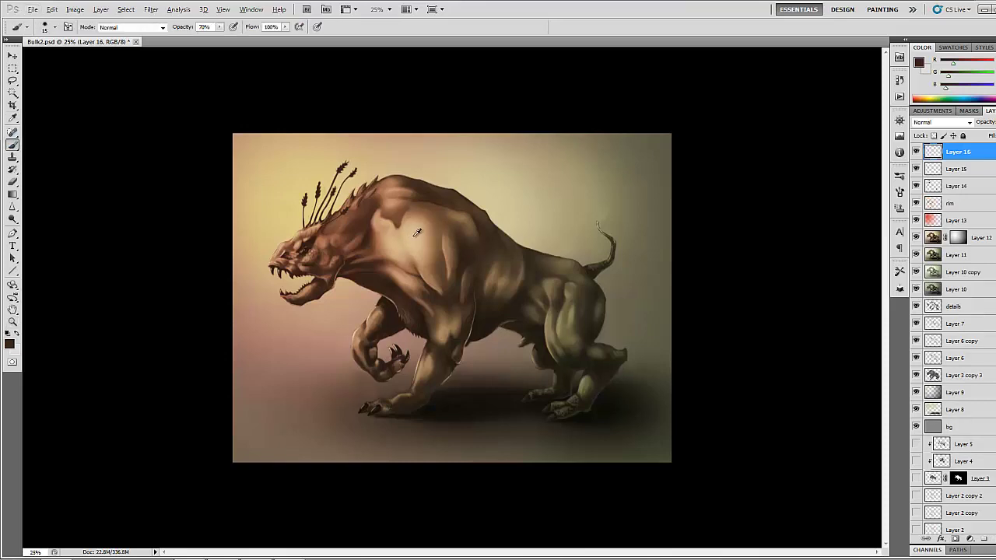
pyautogui.keyDown('alt'); pyautogui.click(418, 232); pyautogui.keyUp('alt')
pyautogui.click(13, 195)
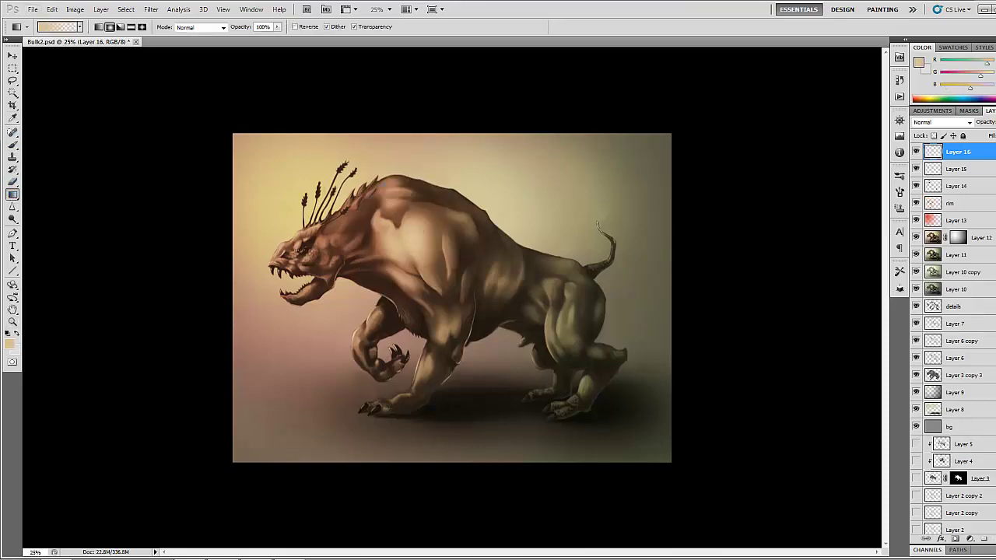
pyautogui.moveTo(378, 282); pyautogui.dragTo(382, 291)
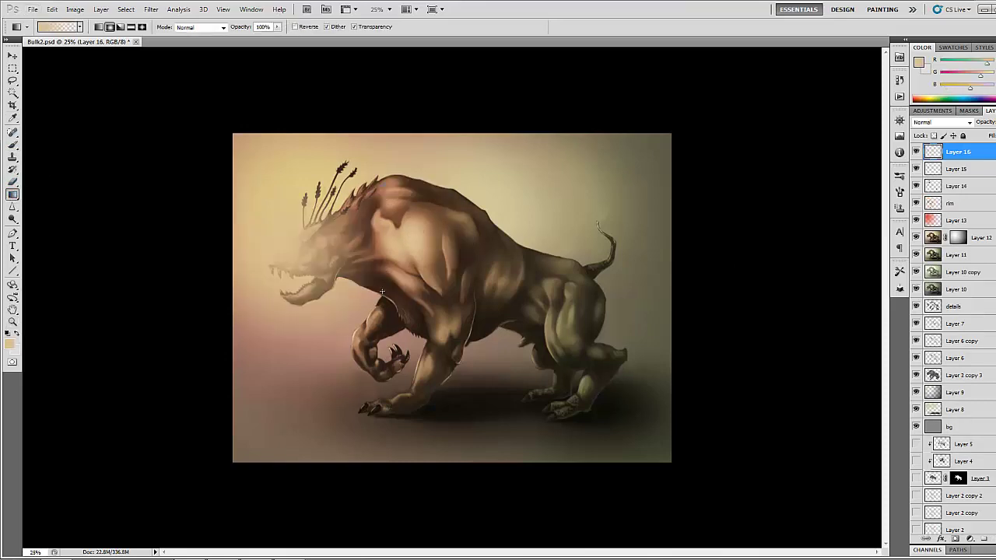
# Step: Set the gradient layer's blend mode to Overlay and adjust its opacity for a warm glow on the head
pyautogui.click(942, 122)
pyautogui.click(939, 257)
pyautogui.click(995, 122)
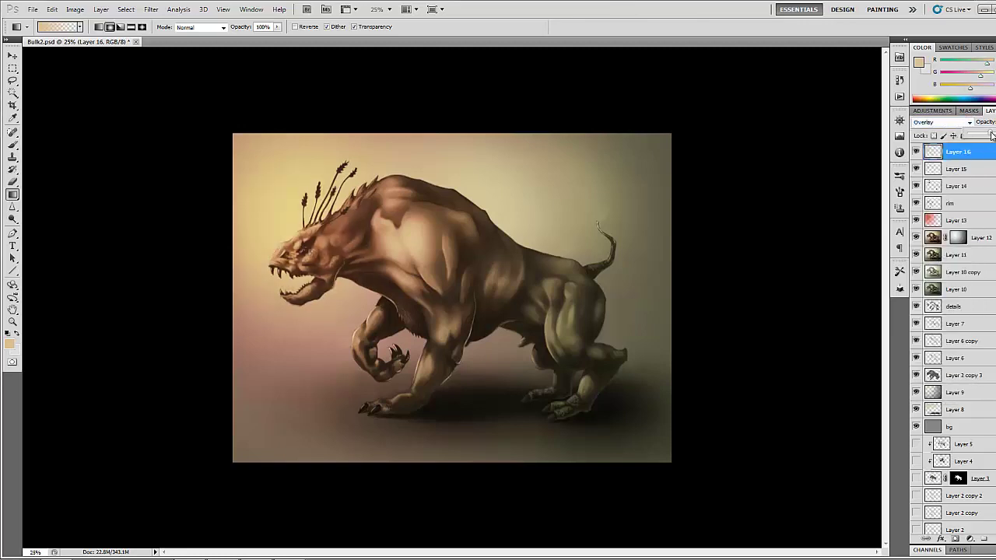
pyautogui.moveTo(991, 134); pyautogui.dragTo(995, 134)
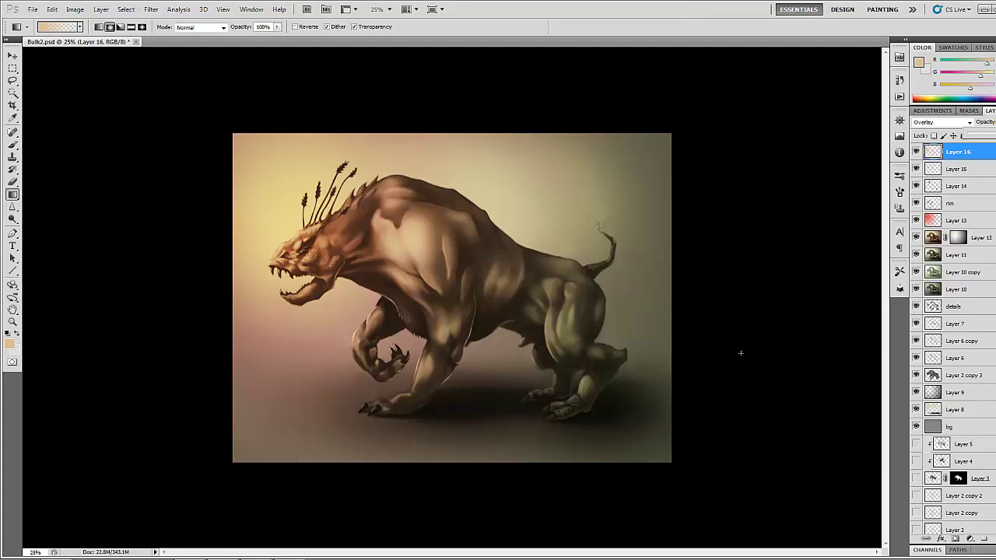
# Step: Select the whole canvas, copy all visible layers merged and paste them as a new top layer
pyautogui.click(125, 9)
pyautogui.click(132, 21)
pyautogui.click(51, 8)
pyautogui.click(73, 92)
pyautogui.click(51, 9)
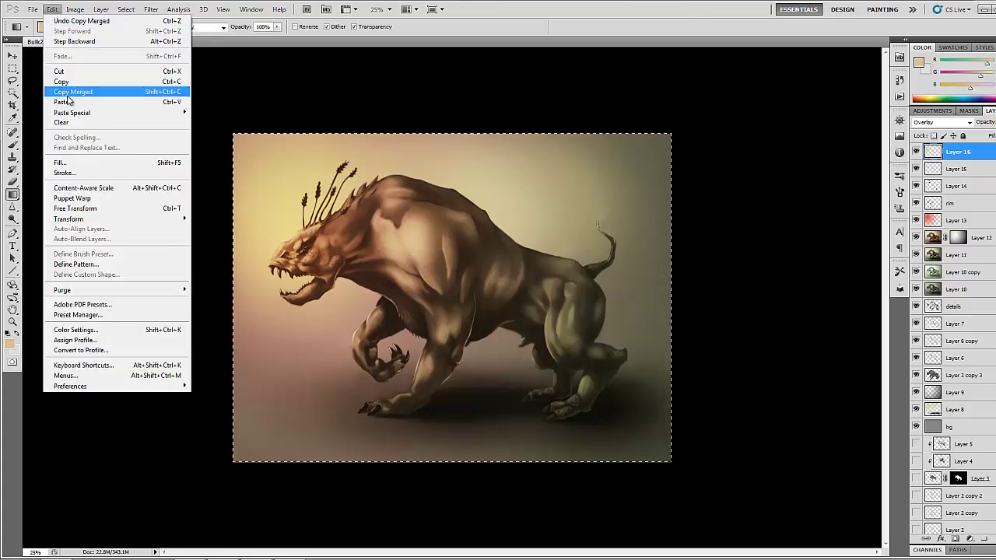
pyautogui.click(68, 100)
# Step: Apply automatic contrast and color corrections to the merged layer, and fade the color shift to a low opacity
pyautogui.click(75, 8)
pyautogui.click(79, 60)
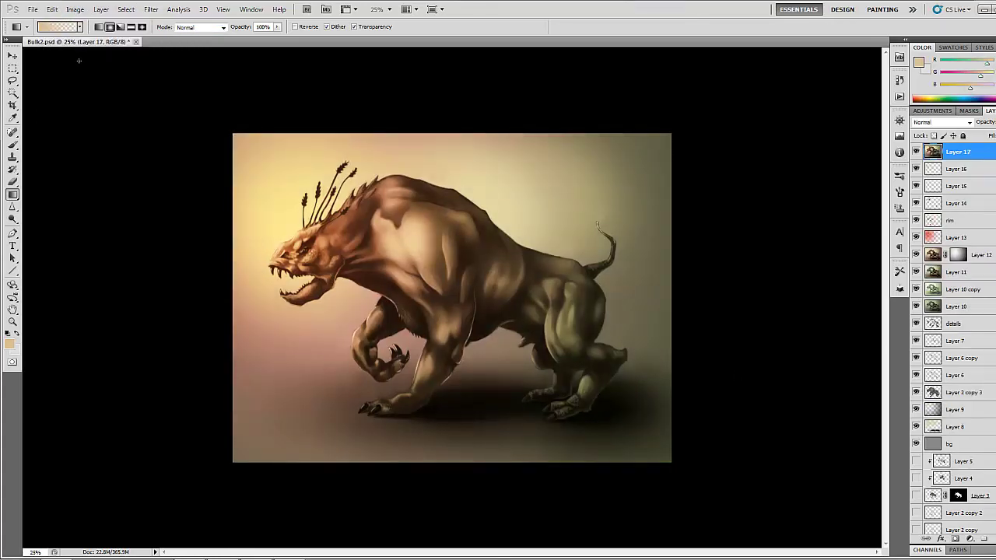
pyautogui.click(75, 8)
pyautogui.click(79, 66)
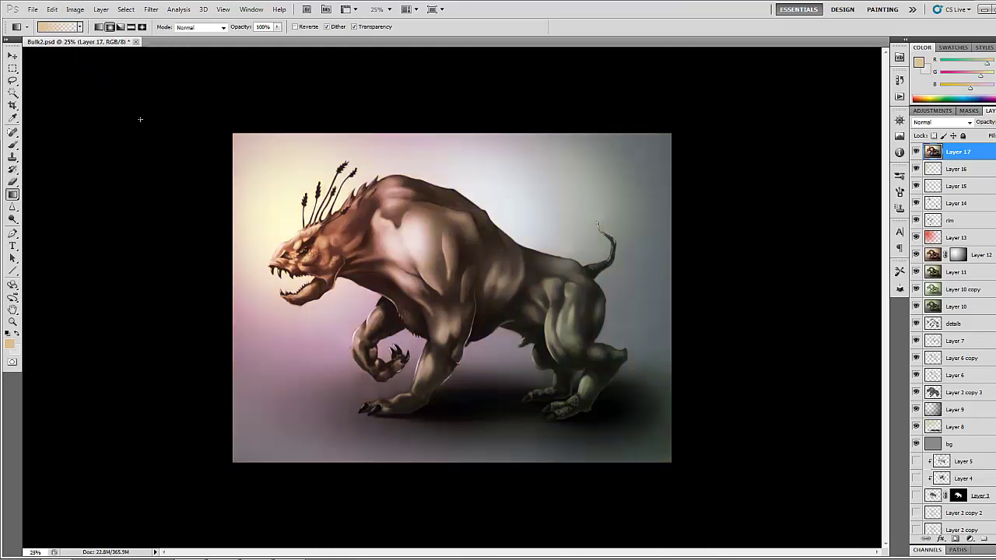
pyautogui.click(52, 8)
pyautogui.click(85, 54)
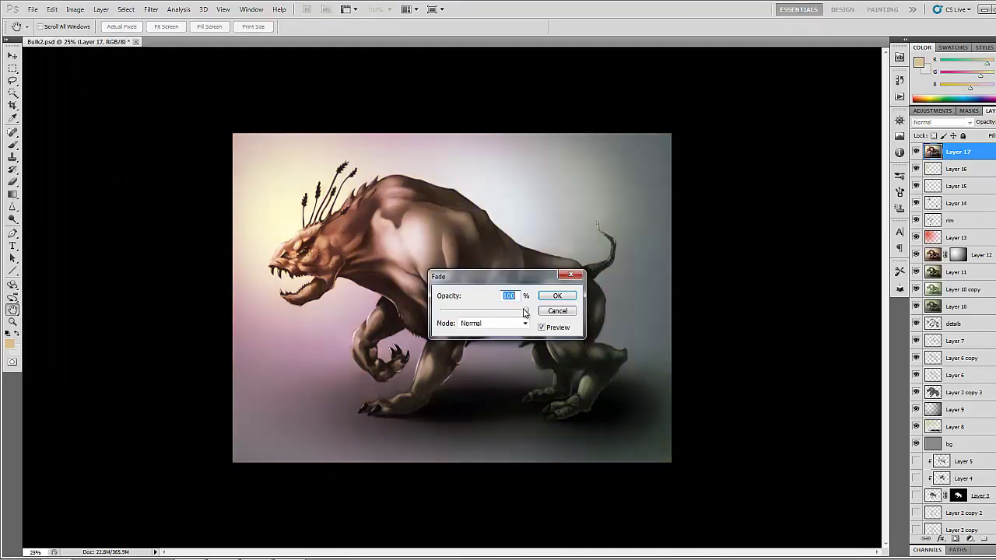
pyautogui.moveTo(527, 311); pyautogui.dragTo(470, 312)
pyautogui.press('Return')
pyautogui.press('g')
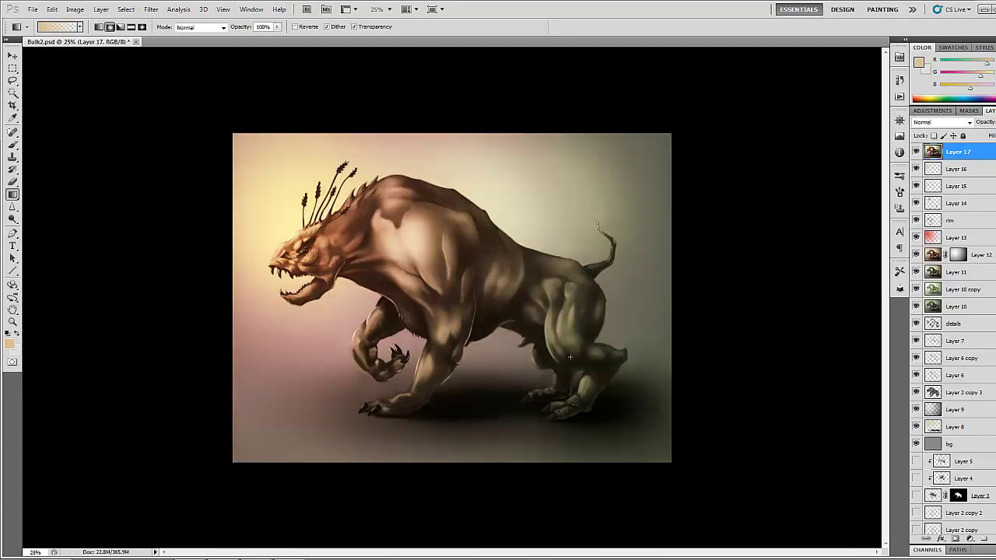
# Step: Make another merged copy of the color-corrected image and paste it as the new top layer
pyautogui.click(125, 9)
pyautogui.click(133, 21)
pyautogui.click(52, 8)
pyautogui.click(72, 92)
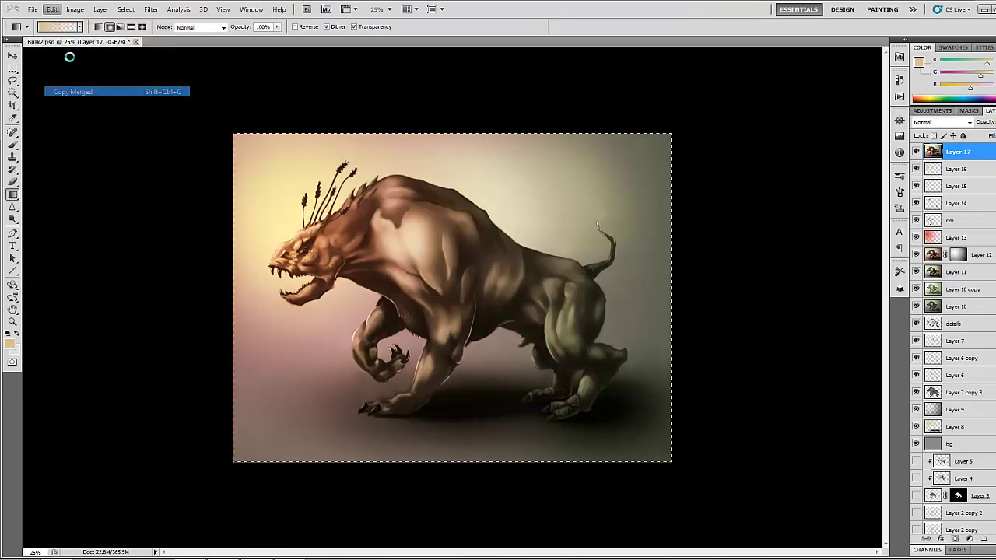
pyautogui.click(51, 9)
pyautogui.click(62, 104)
# Step: Set up the Dodge tool with Shape Dynamics enabled for lightening the head
pyautogui.press('z')
pyautogui.click(286, 226)
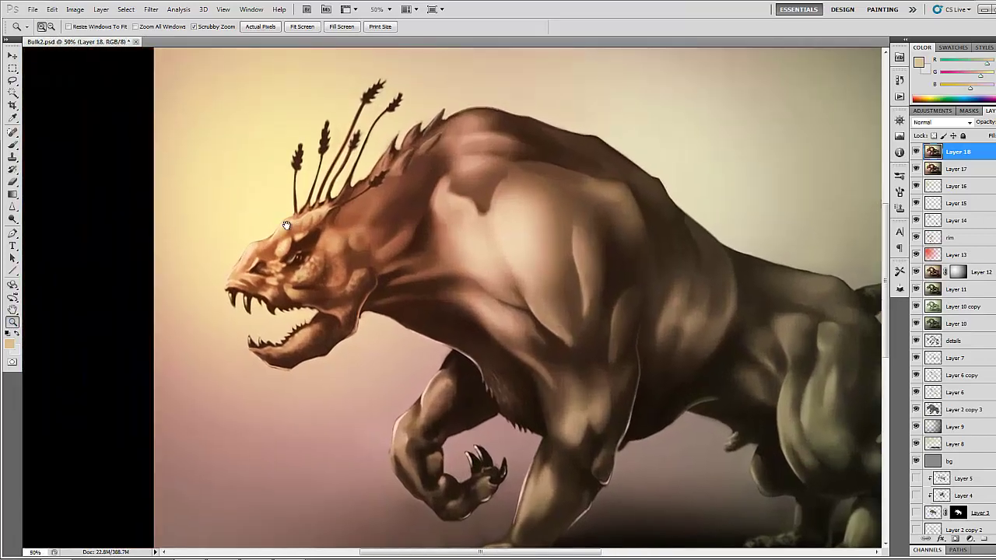
pyautogui.click(12, 219)
pyautogui.click(47, 229)
pyautogui.click(52, 27)
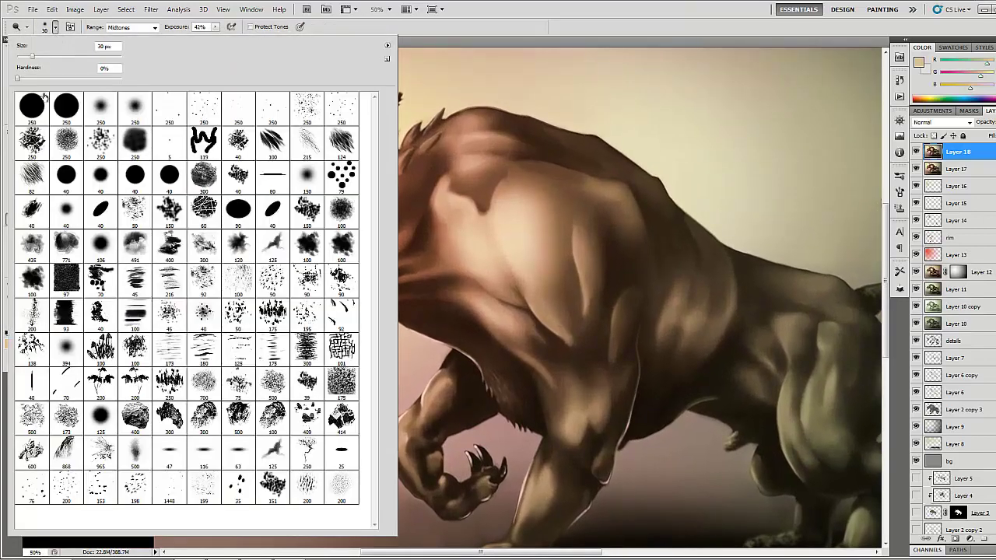
pyautogui.click(900, 193)
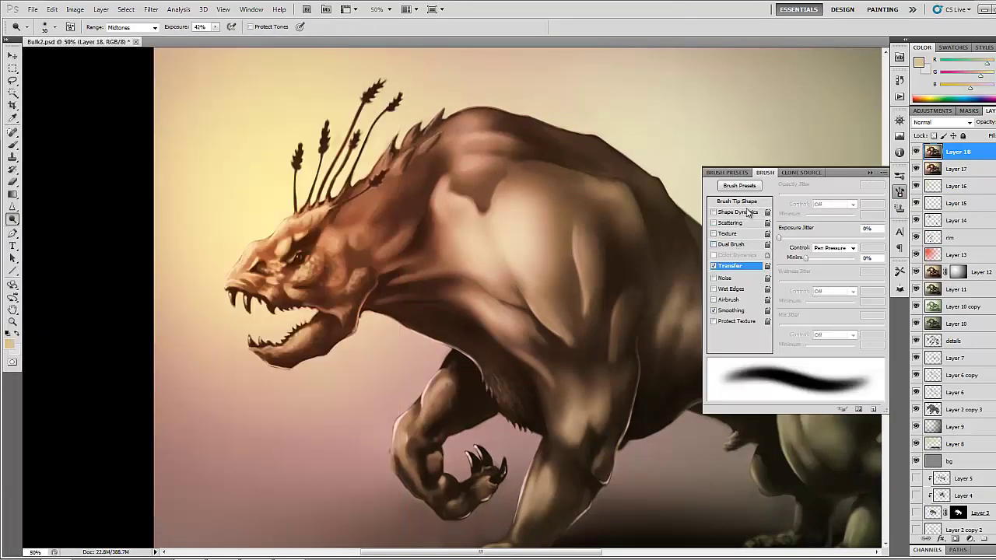
pyautogui.click(736, 212)
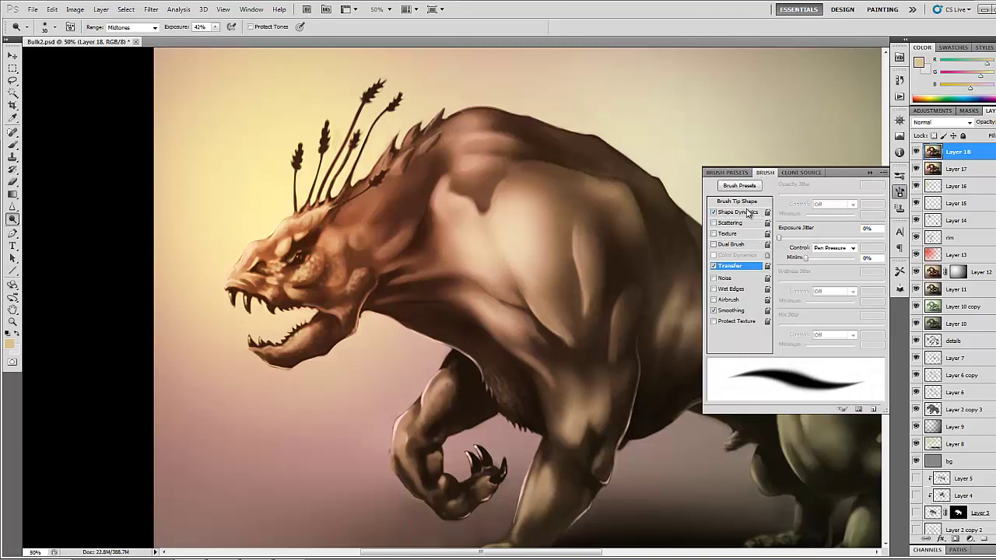
pyautogui.click(870, 172)
# Step: Dodge the highlights on the face, jaw, forehead and tips of the head spines
pyautogui.moveTo(257, 257)
pyautogui.mouseDown()
pyautogui.moveTo(308, 258)
pyautogui.moveTo(300, 275)
pyautogui.moveTo(335, 255)
pyautogui.mouseUp()
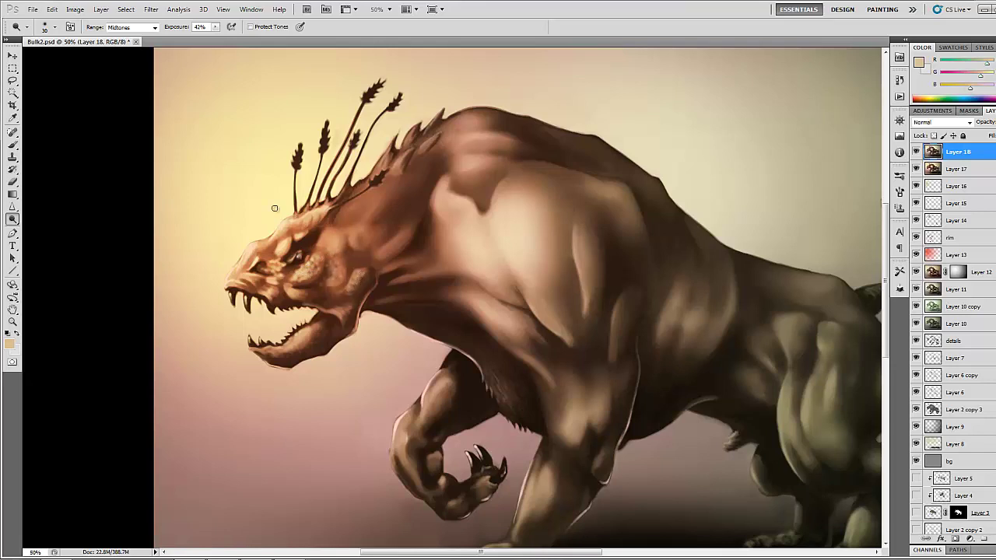
pyautogui.moveTo(287, 293)
pyautogui.mouseDown()
pyautogui.moveTo(350, 306)
pyautogui.moveTo(316, 347)
pyautogui.mouseUp()
pyautogui.moveTo(265, 293); pyautogui.dragTo(274, 297)
pyautogui.moveTo(307, 217); pyautogui.dragTo(316, 217)
pyautogui.moveTo(320, 138); pyautogui.dragTo(325, 126)
pyautogui.moveTo(294, 165); pyautogui.dragTo(302, 145)
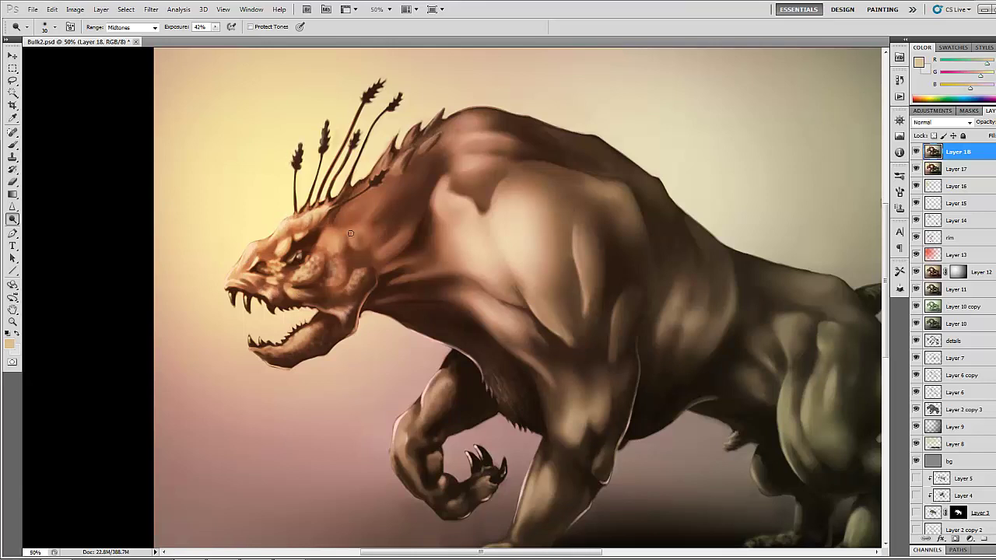
# Step: Enlarge the Dodge brush to 200 px and lighten the neck and the upper chest
pyautogui.press(']')
pyautogui.press(']')
pyautogui.press(']')
pyautogui.press(']')
pyautogui.press(']')
pyautogui.press(']')
pyautogui.press(']')
pyautogui.press(']')
pyautogui.press(']')
pyautogui.press(']')
pyautogui.press(']')
pyautogui.moveTo(396, 232); pyautogui.dragTo(379, 249)
pyautogui.moveTo(480, 299); pyautogui.dragTo(452, 296)
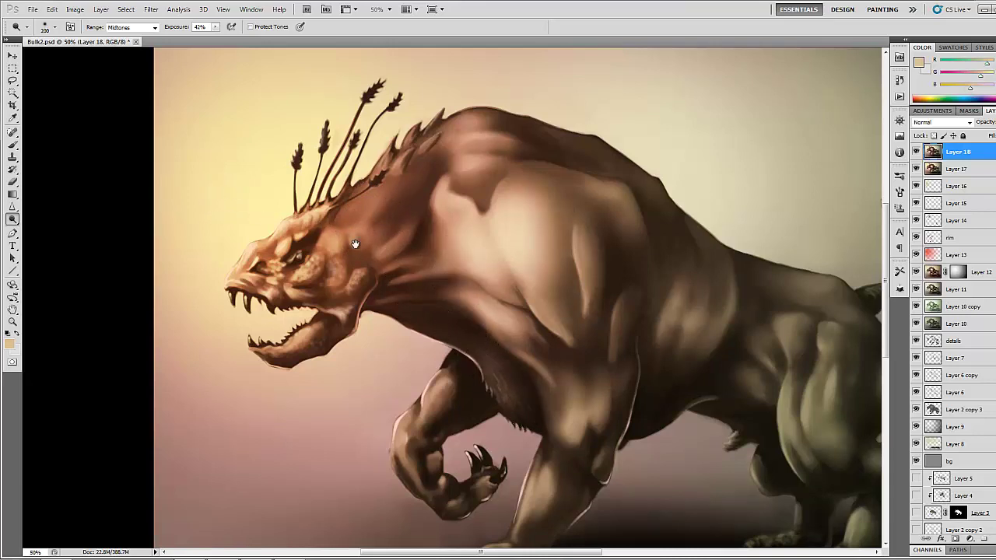
# Step: Paint sampled dark brown between the eyeball and the light fold in front of it with a small brush
pyautogui.moveTo(355, 245)
pyautogui.mouseDown()
pyautogui.moveTo(242, 202)
pyautogui.moveTo(400, 275)
pyautogui.moveTo(444, 272)
pyautogui.mouseUp()
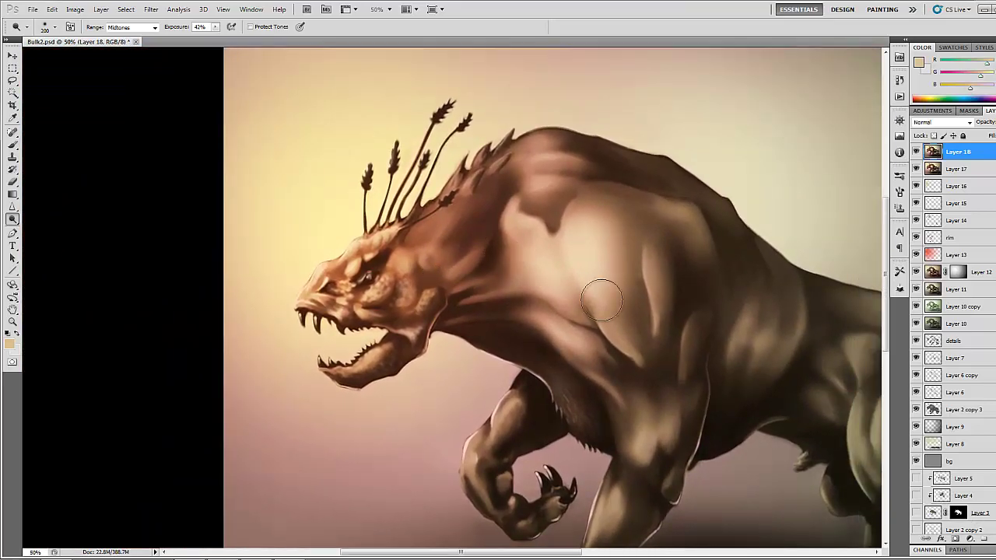
pyautogui.click(13, 146)
pyautogui.click(13, 322)
pyautogui.click(360, 272)
pyautogui.click(13, 145)
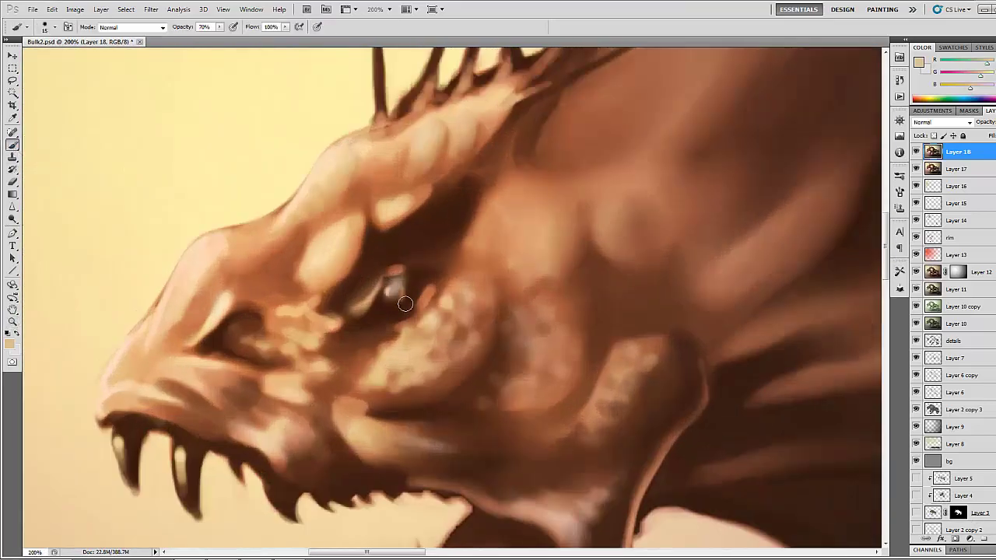
pyautogui.keyDown('alt'); pyautogui.click(405, 304); pyautogui.keyUp('alt')
pyautogui.press('[')
pyautogui.press('[')
pyautogui.moveTo(383, 293)
pyautogui.mouseDown()
pyautogui.moveTo(364, 254)
pyautogui.moveTo(372, 293)
pyautogui.moveTo(376, 270)
pyautogui.moveTo(360, 303)
pyautogui.mouseUp()
# Step: Reshape the fold in front of the eye into a curved lid running up to the brow, using sampled tans and browns
pyautogui.press(']')
pyautogui.press(']')
pyautogui.press(']')
pyautogui.press(']')
pyautogui.press(']')
pyautogui.keyDown('alt'); pyautogui.click(330, 317); pyautogui.keyUp('alt')
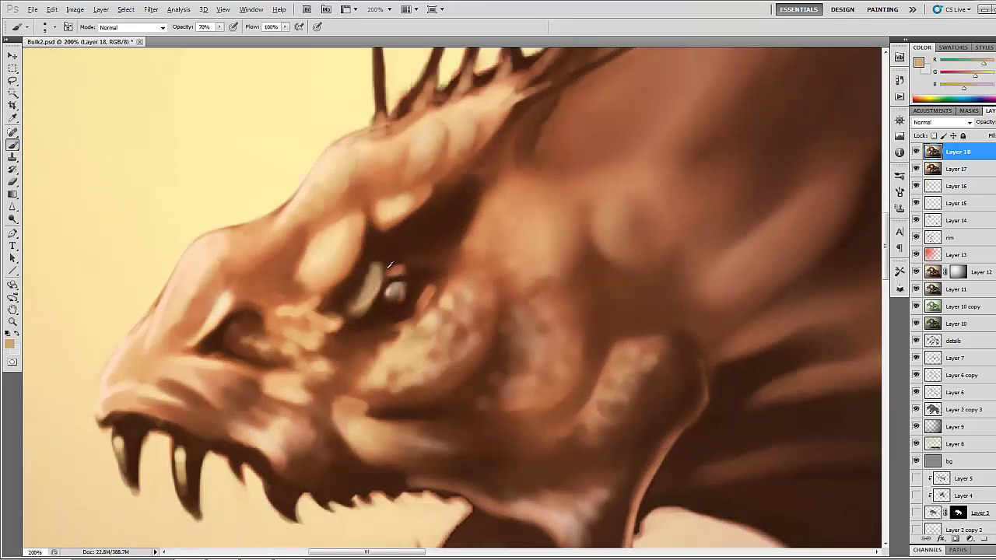
pyautogui.keyDown('alt'); pyautogui.click(391, 269); pyautogui.keyUp('alt')
pyautogui.moveTo(387, 272)
pyautogui.mouseDown()
pyautogui.moveTo(431, 264)
pyautogui.moveTo(394, 261)
pyautogui.moveTo(443, 236)
pyautogui.moveTo(414, 242)
pyautogui.moveTo(406, 251)
pyautogui.moveTo(418, 263)
pyautogui.moveTo(410, 253)
pyautogui.moveTo(373, 259)
pyautogui.moveTo(379, 267)
pyautogui.moveTo(364, 298)
pyautogui.mouseUp()
pyautogui.keyDown('alt'); pyautogui.click(442, 237); pyautogui.keyUp('alt')
pyautogui.keyDown('alt'); pyautogui.click(414, 243); pyautogui.keyUp('alt')
pyautogui.keyDown('alt'); pyautogui.click(378, 258); pyautogui.keyUp('alt')
pyautogui.keyDown('alt'); pyautogui.click(379, 269); pyautogui.keyUp('alt')
pyautogui.keyDown('alt'); pyautogui.click(375, 247); pyautogui.keyUp('alt')
pyautogui.keyDown('alt'); pyautogui.click(372, 243); pyautogui.keyUp('alt')
pyautogui.moveTo(375, 242); pyautogui.dragTo(359, 299)
pyautogui.keyDown('alt'); pyautogui.click(375, 266); pyautogui.keyUp('alt')
pyautogui.keyDown('alt'); pyautogui.click(372, 244); pyautogui.keyUp('alt')
pyautogui.click(357, 293)
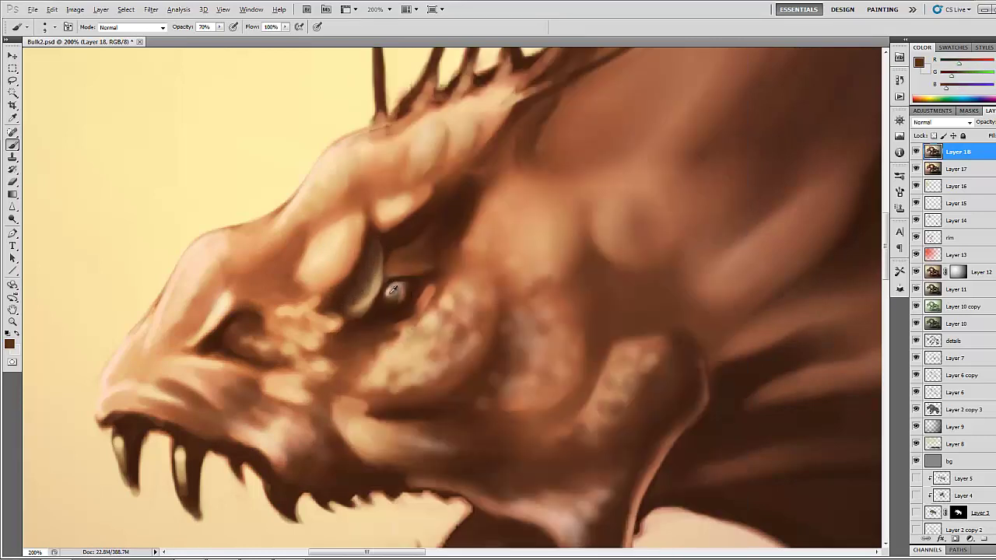
# Step: Paint the upper eyelid above the eyeball and darken the area around the eye with sampled tones
pyautogui.keyDown('alt'); pyautogui.click(383, 282); pyautogui.keyUp('alt')
pyautogui.rightClick(359, 265)
pyautogui.press('Escape')
pyautogui.keyDown('alt'); pyautogui.click(377, 271); pyautogui.keyUp('alt')
pyautogui.moveTo(388, 266)
pyautogui.mouseDown()
pyautogui.moveTo(405, 272)
pyautogui.moveTo(406, 319)
pyautogui.mouseUp()
# Step: Refine the upper eyelid and paint creases behind the eye with sampled tan and dark brown tones
pyautogui.keyDown('alt'); pyautogui.click(403, 255); pyautogui.keyUp('alt')
pyautogui.keyDown('alt'); pyautogui.click(427, 294); pyautogui.keyUp('alt')
pyautogui.keyDown('alt'); pyautogui.click(434, 282); pyautogui.keyUp('alt')
pyautogui.moveTo(436, 287)
pyautogui.mouseDown()
pyautogui.moveTo(414, 324)
pyautogui.moveTo(427, 309)
pyautogui.moveTo(422, 319)
pyautogui.mouseUp()
pyautogui.keyDown('alt'); pyautogui.click(424, 297); pyautogui.keyUp('alt')
pyautogui.keyDown('alt'); pyautogui.click(453, 298); pyautogui.keyUp('alt')
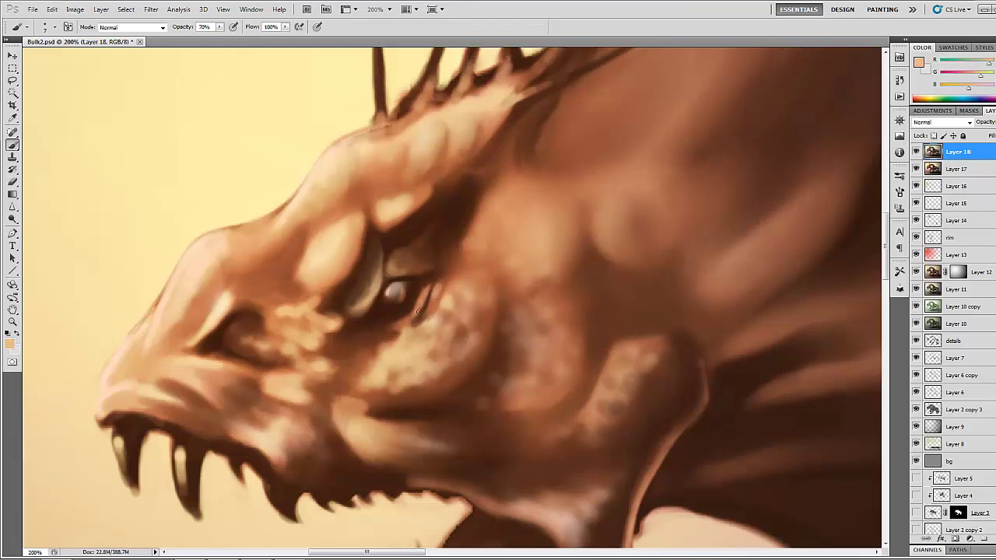
pyautogui.keyDown('alt'); pyautogui.click(441, 282); pyautogui.keyUp('alt')
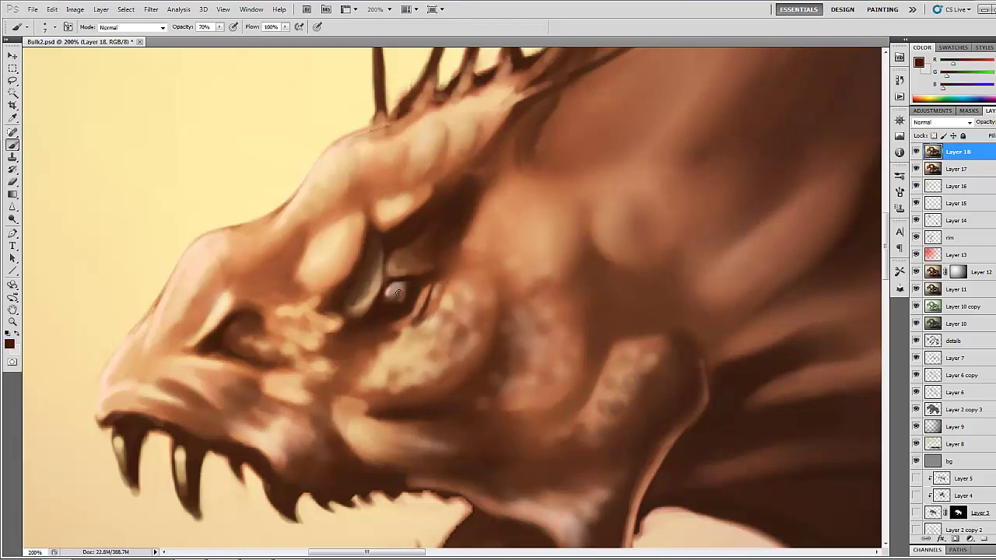
# Step: Paint a small dark pupil on the eyeball and undo the unwanted strokes
pyautogui.moveTo(399, 293); pyautogui.dragTo(393, 295)
pyautogui.hotkey('ctrl', 'z')
pyautogui.hotkey('ctrl', 'z')
pyautogui.hotkey('ctrl', 'z')
# Step: Reshape the upper rim of the nostril and soften the skin above it with sampled light and orange-brown tones
pyautogui.keyDown('alt'); pyautogui.click(265, 314); pyautogui.keyUp('alt')
pyautogui.moveTo(265, 314)
pyautogui.mouseDown()
pyautogui.moveTo(219, 277)
pyautogui.moveTo(204, 321)
pyautogui.mouseUp()
pyautogui.keyDown('alt'); pyautogui.click(234, 282); pyautogui.keyUp('alt')
pyautogui.keyDown('alt'); pyautogui.click(216, 305); pyautogui.keyUp('alt')
pyautogui.keyDown('alt'); pyautogui.click(226, 299); pyautogui.keyUp('alt')
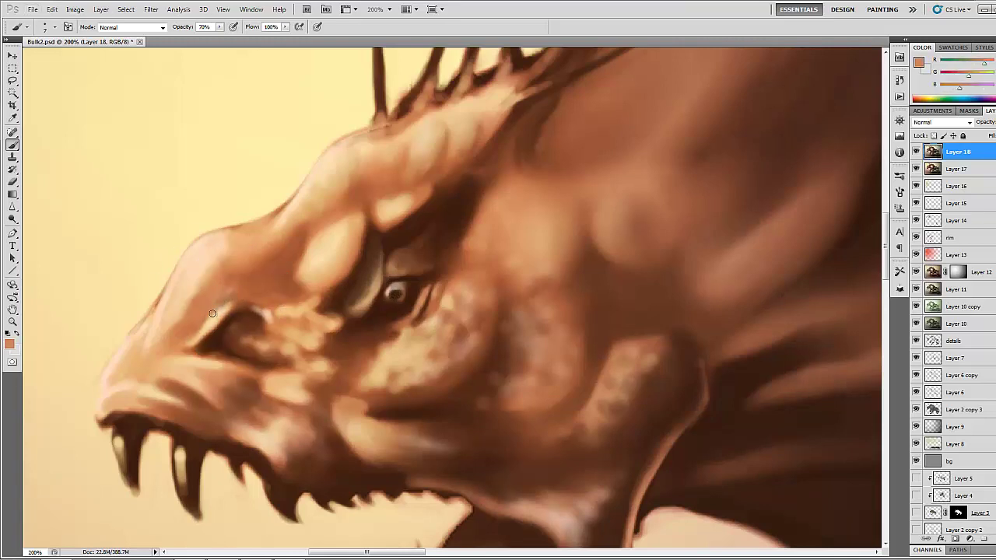
pyautogui.keyDown('alt'); pyautogui.click(255, 300); pyautogui.keyUp('alt')
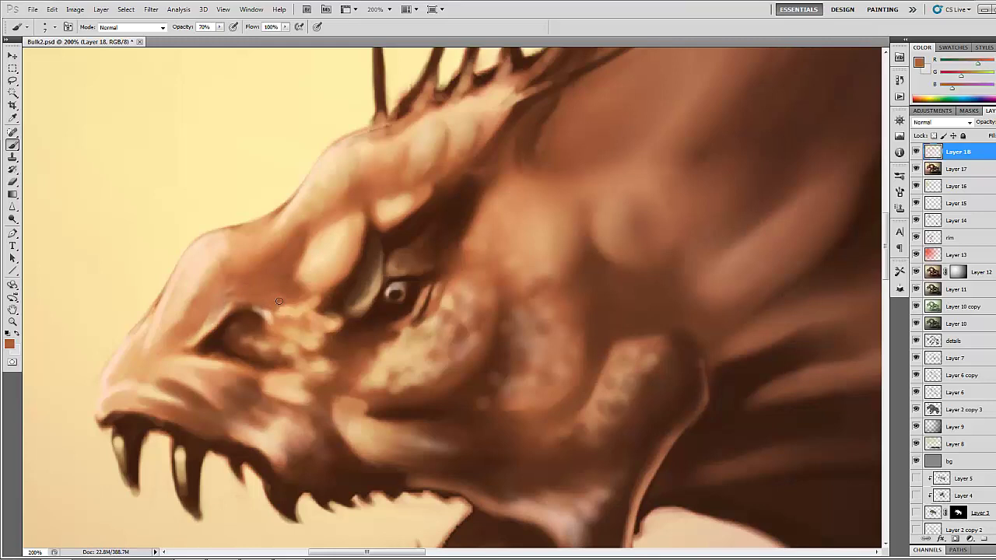
pyautogui.hotkey('ctrl', 'shift', 'alt', 'e')
# Step: Paint small light scales between the nostril patch and the eye, separating them with sampled browns
pyautogui.keyDown('alt'); pyautogui.click(300, 317); pyautogui.keyUp('alt')
pyautogui.keyDown('alt'); pyautogui.click(312, 336); pyautogui.keyUp('alt')
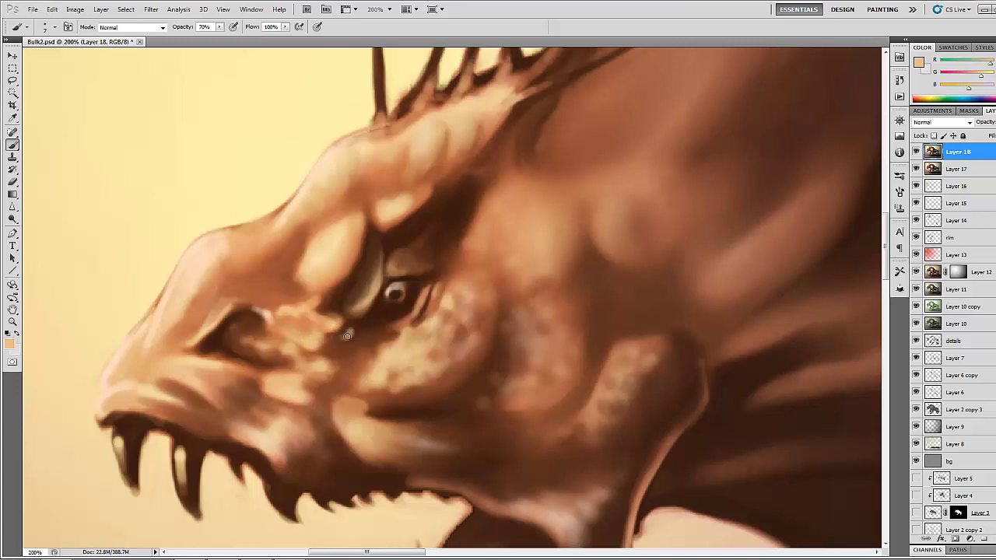
pyautogui.click(347, 338)
pyautogui.click(344, 349)
pyautogui.click(339, 365)
pyautogui.keyDown('alt'); pyautogui.click(332, 364); pyautogui.keyUp('alt')
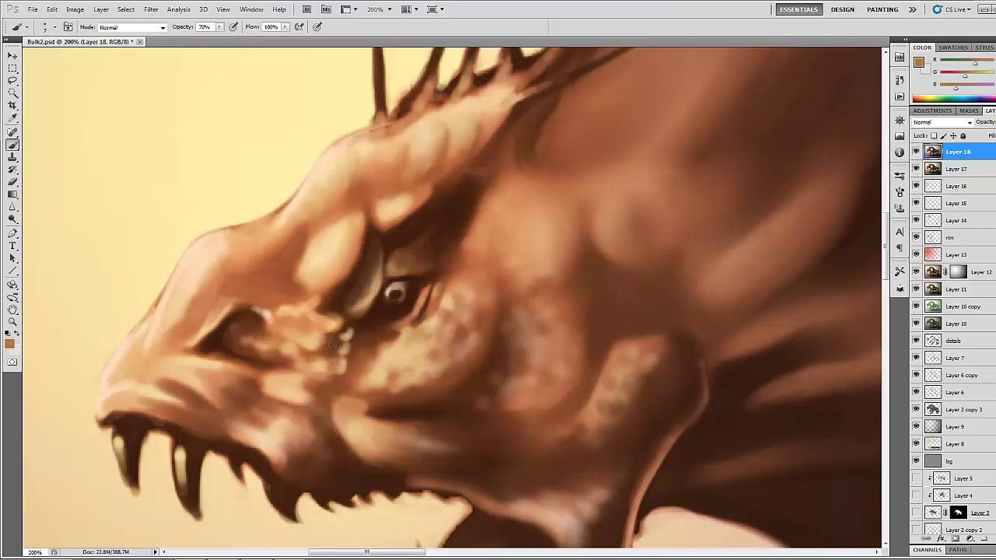
pyautogui.click(337, 347)
pyautogui.keyDown('alt'); pyautogui.click(346, 330); pyautogui.keyUp('alt')
pyautogui.moveTo(331, 310); pyautogui.dragTo(337, 326)
pyautogui.keyDown('alt'); pyautogui.click(325, 299); pyautogui.keyUp('alt')
pyautogui.keyDown('alt'); pyautogui.click(317, 319); pyautogui.keyUp('alt')
pyautogui.moveTo(284, 291); pyautogui.dragTo(238, 249)
pyautogui.keyDown('alt'); pyautogui.click(320, 302); pyautogui.keyUp('alt')
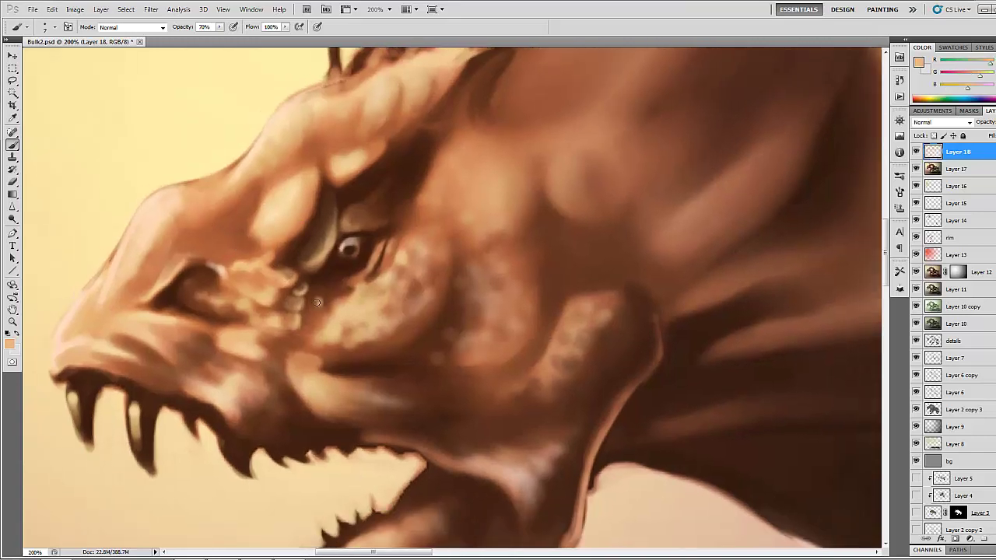
# Step: Extend the small scales below the eye toward the cheek using sampled light and dark tones
pyautogui.keyDown('alt'); pyautogui.click(314, 301); pyautogui.keyUp('alt')
pyautogui.keyDown('alt'); pyautogui.click(317, 303); pyautogui.keyUp('alt')
pyautogui.moveTo(312, 312)
pyautogui.mouseDown()
pyautogui.moveTo(303, 298)
pyautogui.moveTo(301, 312)
pyautogui.moveTo(318, 316)
pyautogui.moveTo(316, 308)
pyautogui.moveTo(305, 333)
pyautogui.moveTo(327, 318)
pyautogui.mouseUp()
pyautogui.keyDown('alt'); pyautogui.click(315, 286); pyautogui.keyUp('alt')
pyautogui.keyDown('alt'); pyautogui.click(299, 327); pyautogui.keyUp('alt')
pyautogui.keyDown('alt'); pyautogui.click(304, 334); pyautogui.keyUp('alt')
pyautogui.keyDown('alt'); pyautogui.click(315, 325); pyautogui.keyUp('alt')
pyautogui.moveTo(327, 327)
pyautogui.mouseDown()
pyautogui.moveTo(350, 332)
pyautogui.moveTo(356, 303)
pyautogui.moveTo(386, 305)
pyautogui.moveTo(383, 314)
pyautogui.moveTo(379, 291)
pyautogui.moveTo(374, 298)
pyautogui.moveTo(387, 288)
pyautogui.moveTo(337, 324)
pyautogui.mouseUp()
# Step: Define individual scales on the light cheek patch with sampled tans and browns
pyautogui.keyDown('alt'); pyautogui.click(375, 298); pyautogui.keyUp('alt')
pyautogui.keyDown('alt'); pyautogui.click(352, 313); pyautogui.keyUp('alt')
pyautogui.keyDown('alt'); pyautogui.click(331, 311); pyautogui.keyUp('alt')
pyautogui.keyDown('alt'); pyautogui.click(336, 303); pyautogui.keyUp('alt')
pyautogui.keyDown('alt'); pyautogui.click(323, 320); pyautogui.keyUp('alt')
pyautogui.keyDown('alt'); pyautogui.click(331, 304); pyautogui.keyUp('alt')
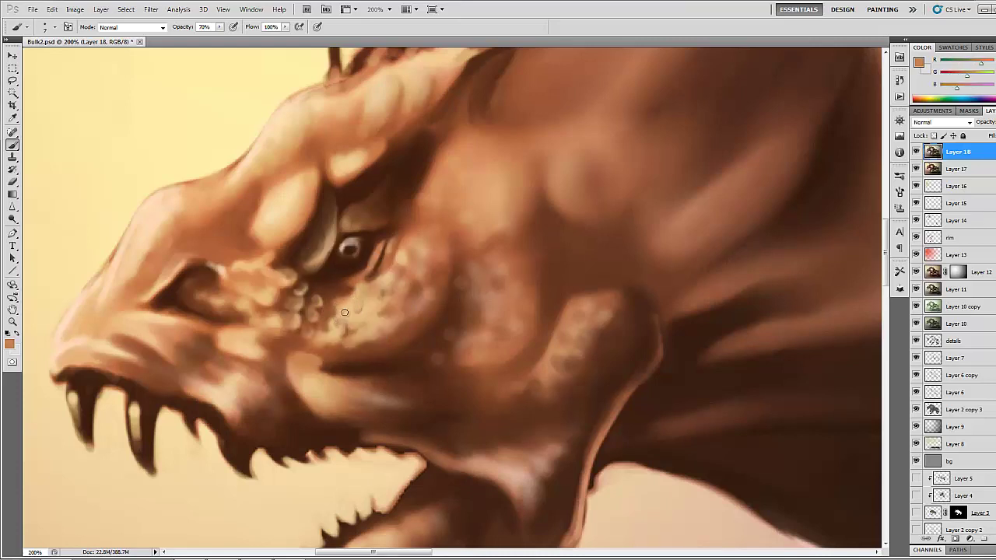
pyautogui.click(345, 312)
pyautogui.keyDown('alt'); pyautogui.click(346, 310); pyautogui.keyUp('alt')
# Step: Enlarge the brush to 25 px and shade the scales below the eye with sampled dark brown
pyautogui.press(']')
pyautogui.press(']')
pyautogui.press(']')
pyautogui.press(']')
pyautogui.press(']')
pyautogui.press(']')
pyautogui.moveTo(309, 289); pyautogui.dragTo(302, 300)
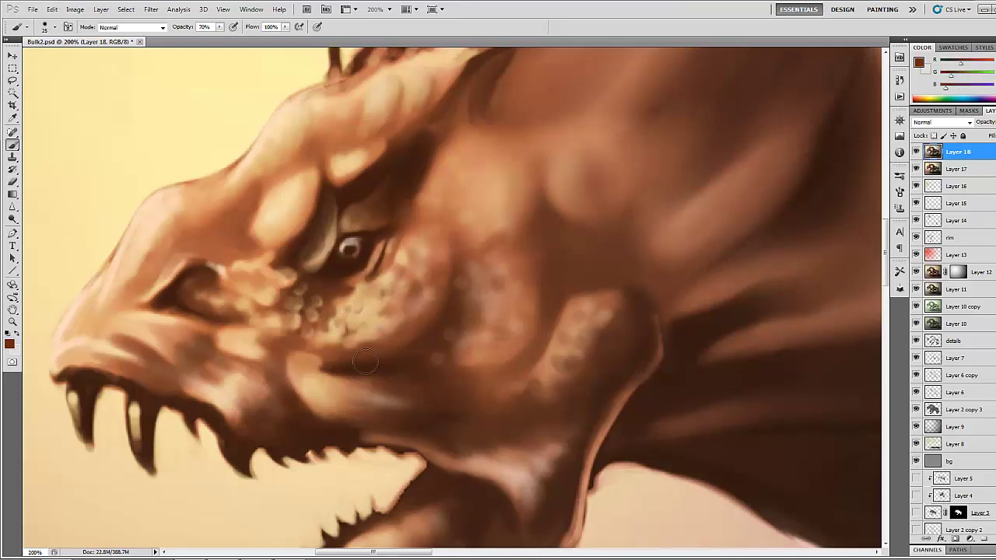
pyautogui.keyDown('alt'); pyautogui.click(374, 263); pyautogui.keyUp('alt')
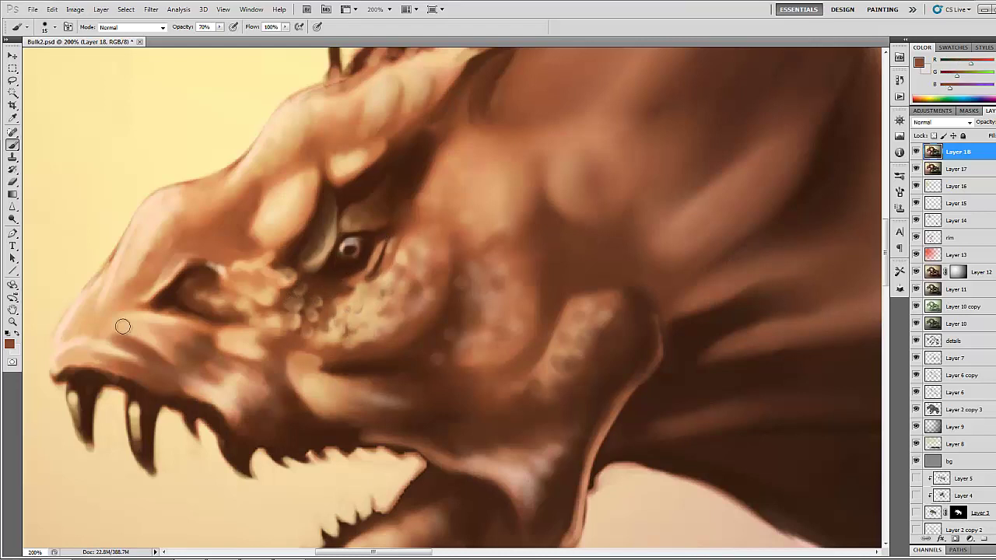
# Step: Choose a bright red foreground color and tint the inside of the nostril and the corner of the mouth
pyautogui.click(9, 344)
pyautogui.click(654, 214)
pyautogui.click(693, 320)
pyautogui.click(778, 180)
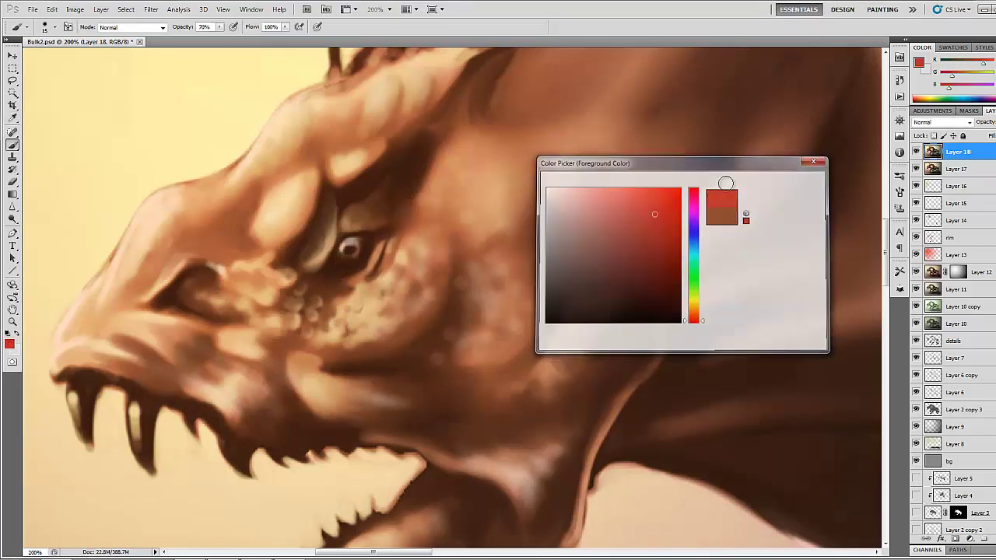
pyautogui.moveTo(199, 269); pyautogui.dragTo(206, 156)
pyautogui.moveTo(394, 414)
pyautogui.mouseDown()
pyautogui.moveTo(421, 400)
pyautogui.moveTo(412, 418)
pyautogui.mouseUp()
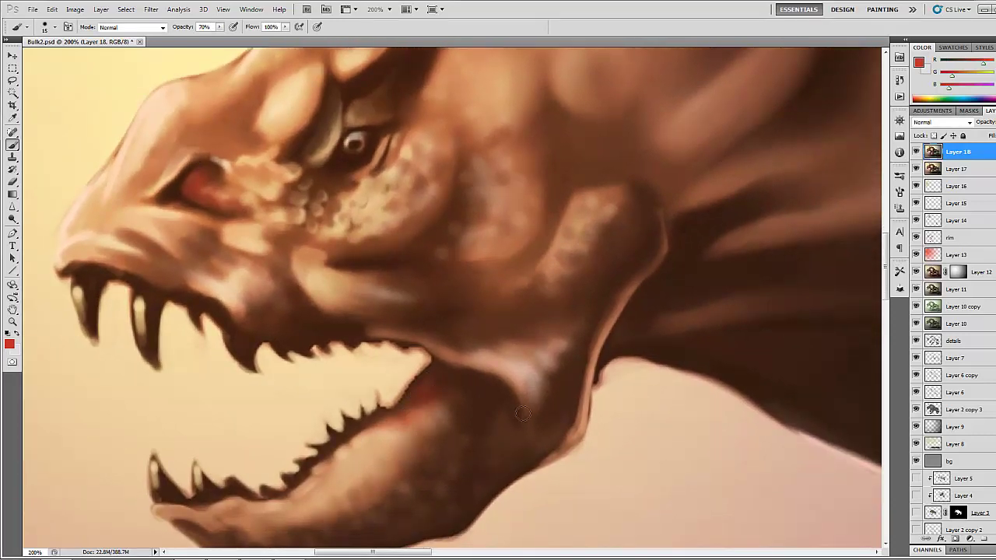
pyautogui.moveTo(441, 350)
pyautogui.mouseDown()
pyautogui.moveTo(484, 363)
pyautogui.moveTo(528, 349)
pyautogui.mouseUp()
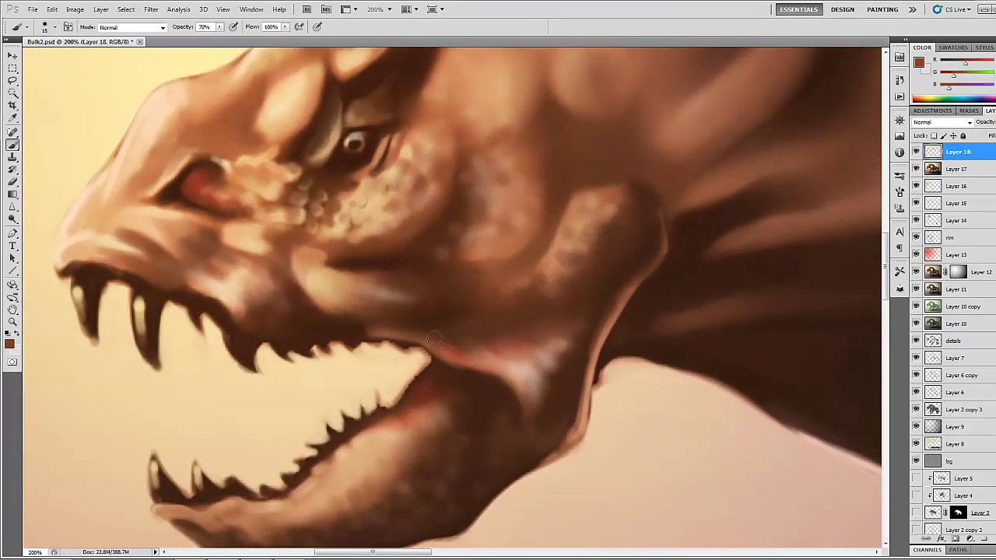
# Step: Blend the red at the mouth corner and along the lower lip with sampled brown and reddish tones
pyautogui.keyDown('alt'); pyautogui.click(442, 378); pyautogui.keyUp('alt')
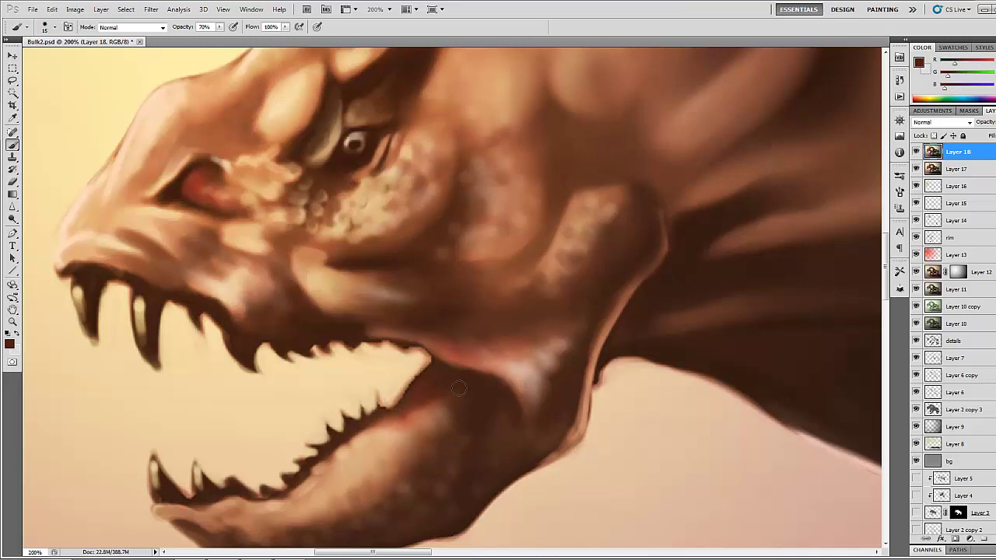
pyautogui.keyDown('alt'); pyautogui.click(428, 417); pyautogui.keyUp('alt')
pyautogui.keyDown('alt'); pyautogui.click(396, 430); pyautogui.keyUp('alt')
pyautogui.moveTo(405, 434); pyautogui.dragTo(347, 455)
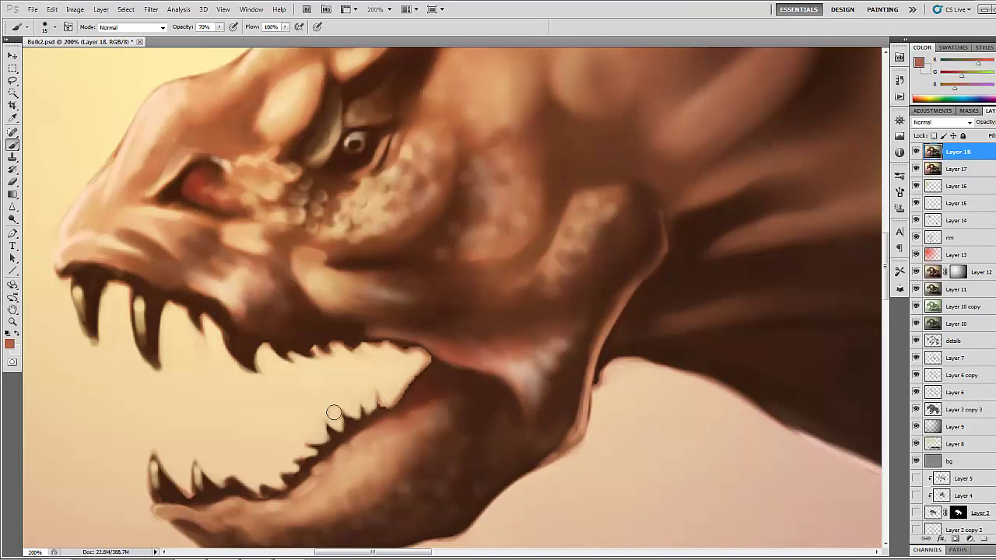
# Step: Add sampled red tones to the back of the lower lip and mottle the shadowed lower jaw
pyautogui.scroll(-3, 333, 412)
pyautogui.keyDown('alt'); pyautogui.click(389, 305); pyautogui.keyUp('alt')
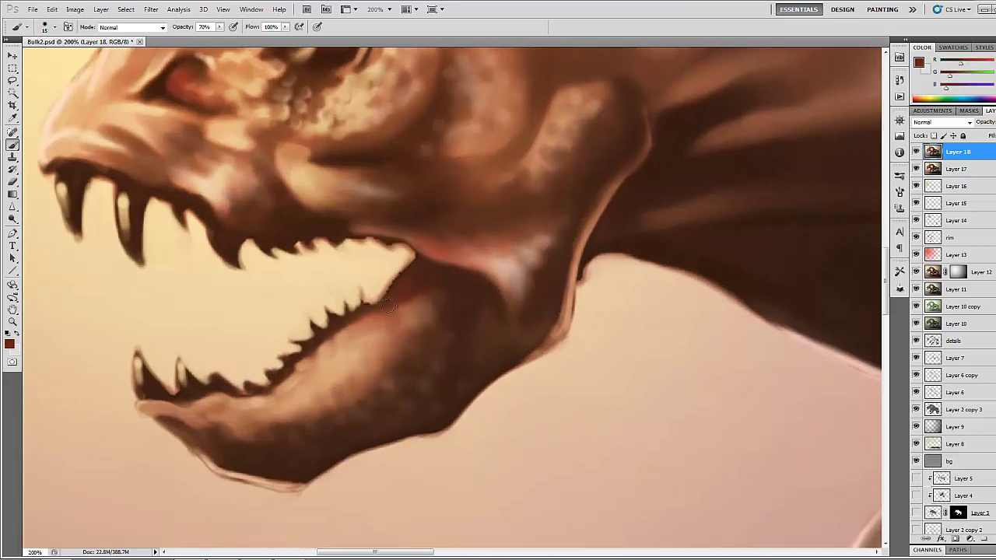
pyautogui.keyDown('alt'); pyautogui.click(189, 95); pyautogui.keyUp('alt')
pyautogui.moveTo(399, 304); pyautogui.dragTo(408, 313)
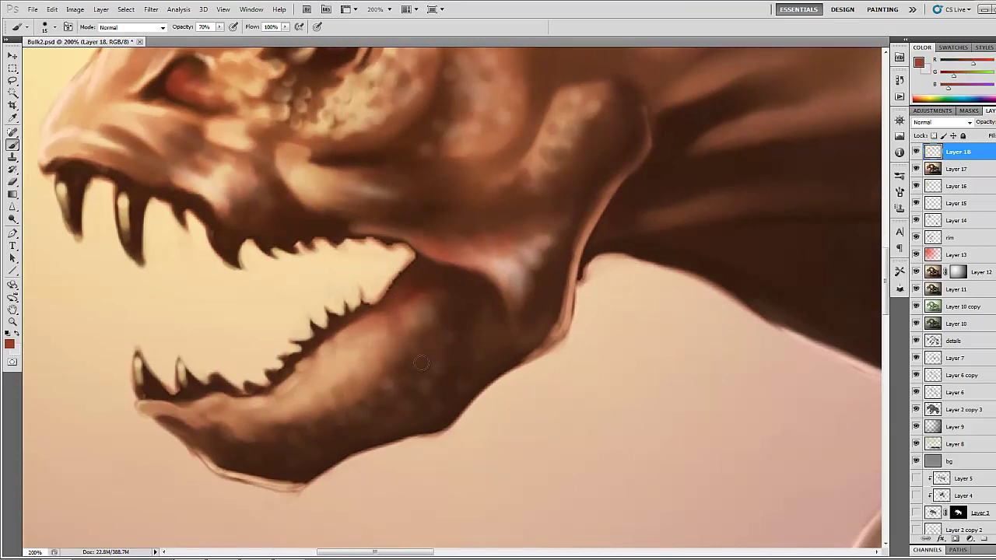
pyautogui.moveTo(455, 363); pyautogui.dragTo(449, 373)
pyautogui.keyDown('alt'); pyautogui.click(472, 303); pyautogui.keyUp('alt')
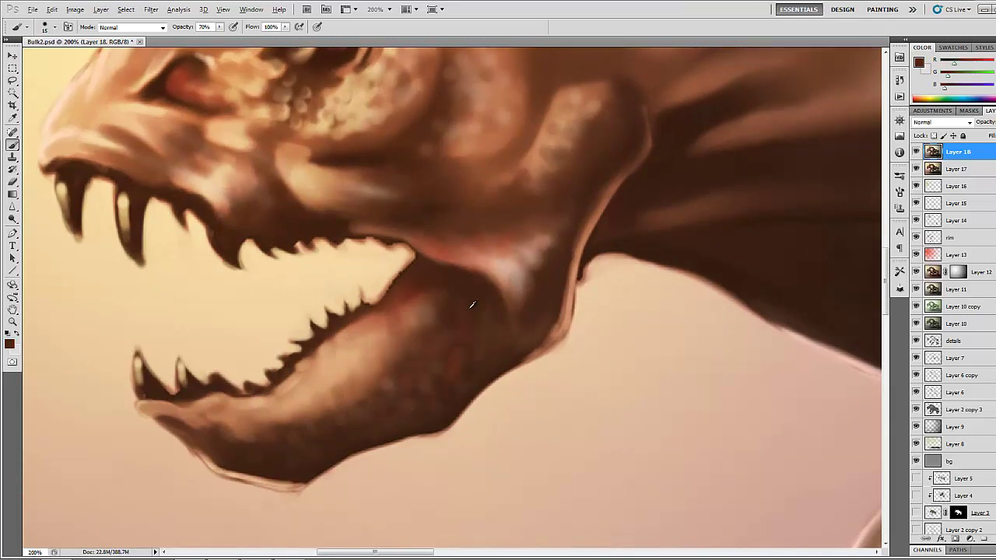
# Step: Paint a sampled red-brown along the upper lip above the front teeth
pyautogui.keyDown('alt'); pyautogui.click(396, 321); pyautogui.keyUp('alt')
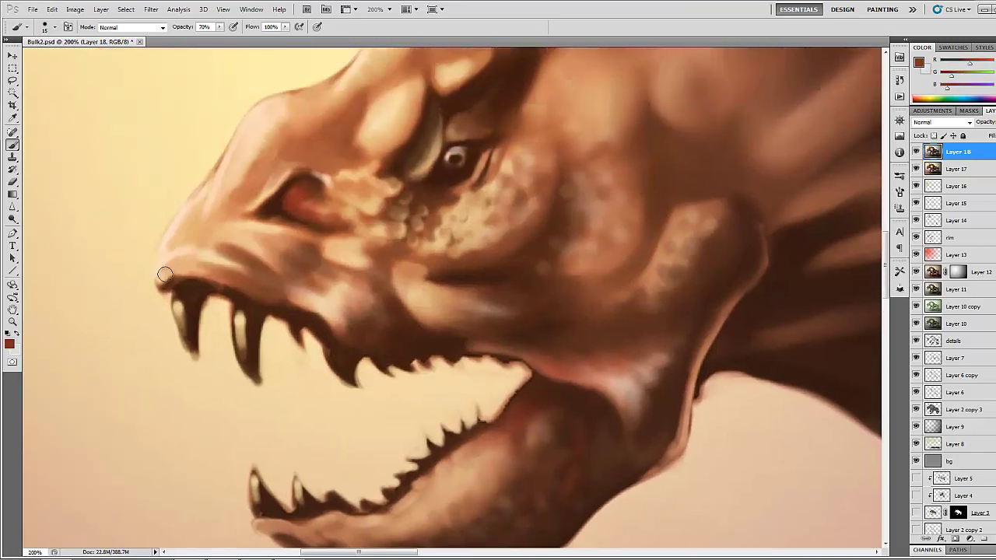
pyautogui.moveTo(165, 275); pyautogui.dragTo(225, 283)
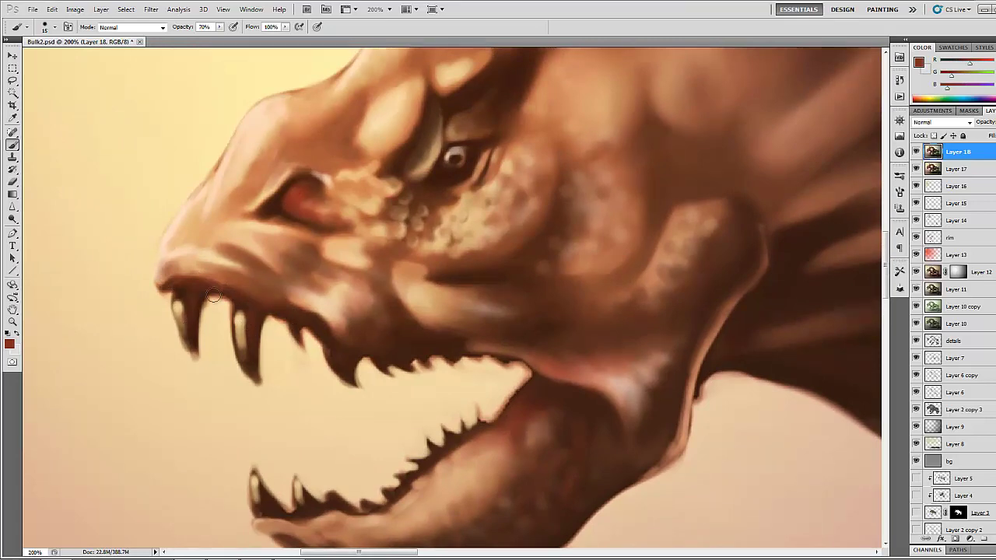
pyautogui.keyDown('alt'); pyautogui.click(386, 269); pyautogui.keyUp('alt')
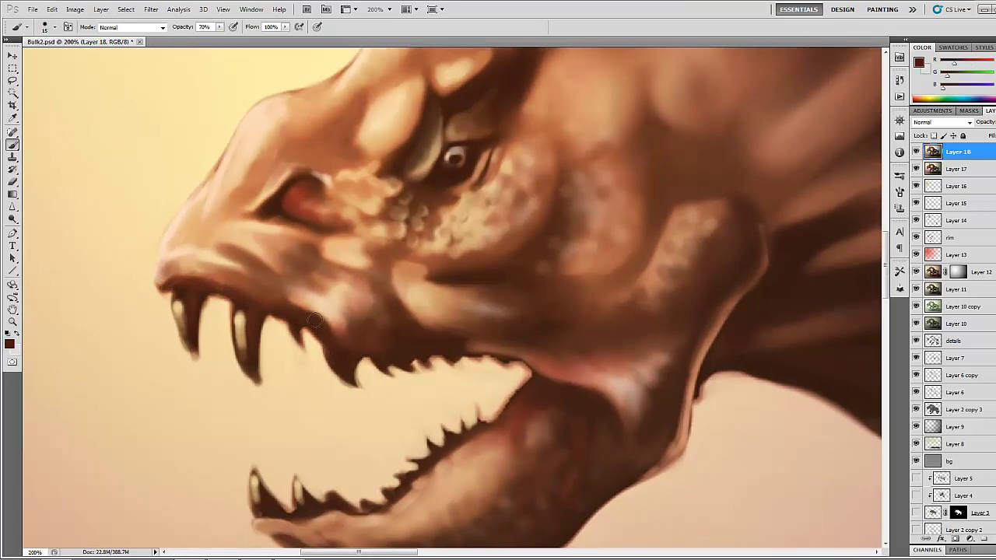
# Step: Zoom out to 33.3% and examine the whole creature painting
pyautogui.click(13, 322)
pyautogui.keyDown('alt'); pyautogui.click(296, 288); pyautogui.keyUp('alt')
pyautogui.keyDown('alt'); pyautogui.click(296, 289); pyautogui.keyUp('alt')
pyautogui.keyDown('alt'); pyautogui.click(364, 405); pyautogui.keyUp('alt')
pyautogui.keyDown('alt'); pyautogui.click(364, 405); pyautogui.keyUp('alt')
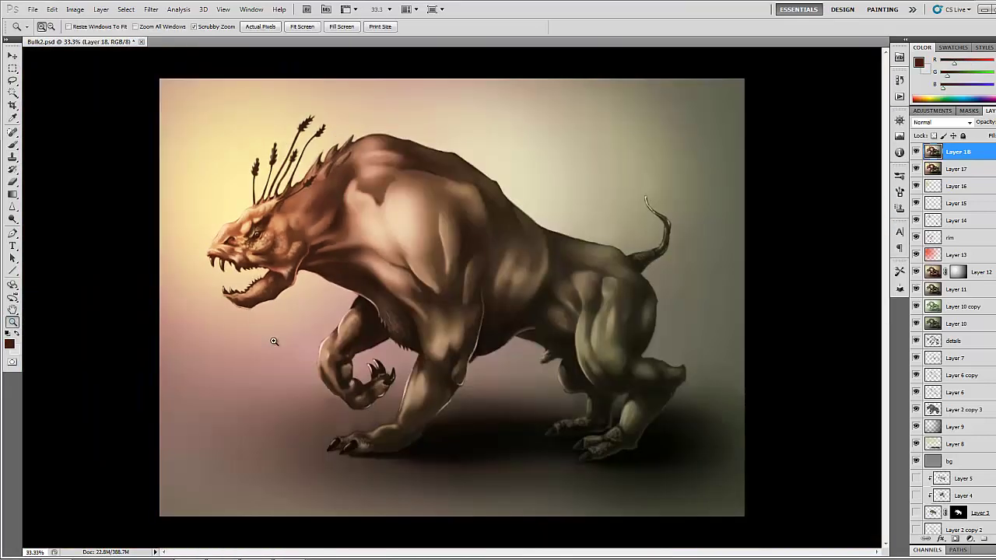
pyautogui.click(278, 363)
pyautogui.keyDown('alt'); pyautogui.click(217, 316); pyautogui.keyUp('alt')
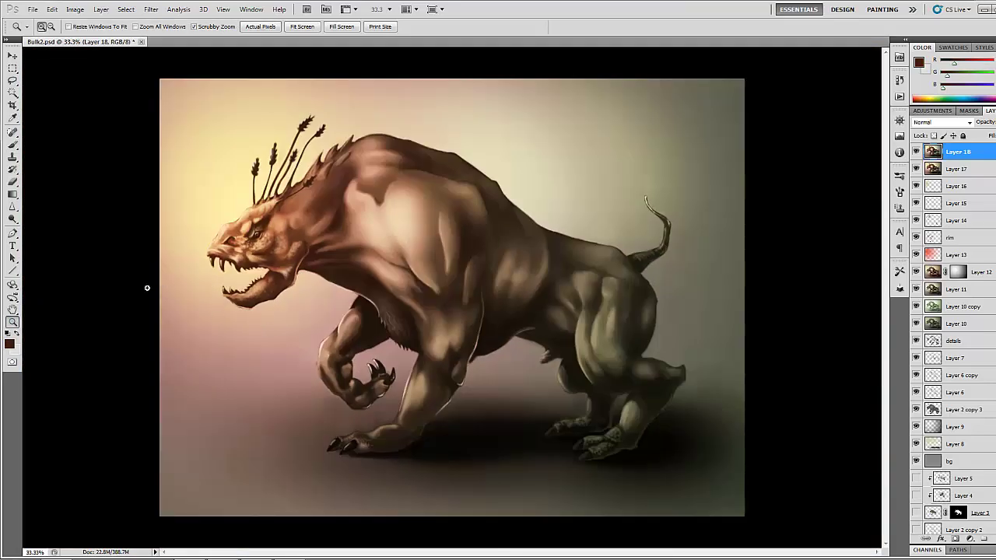